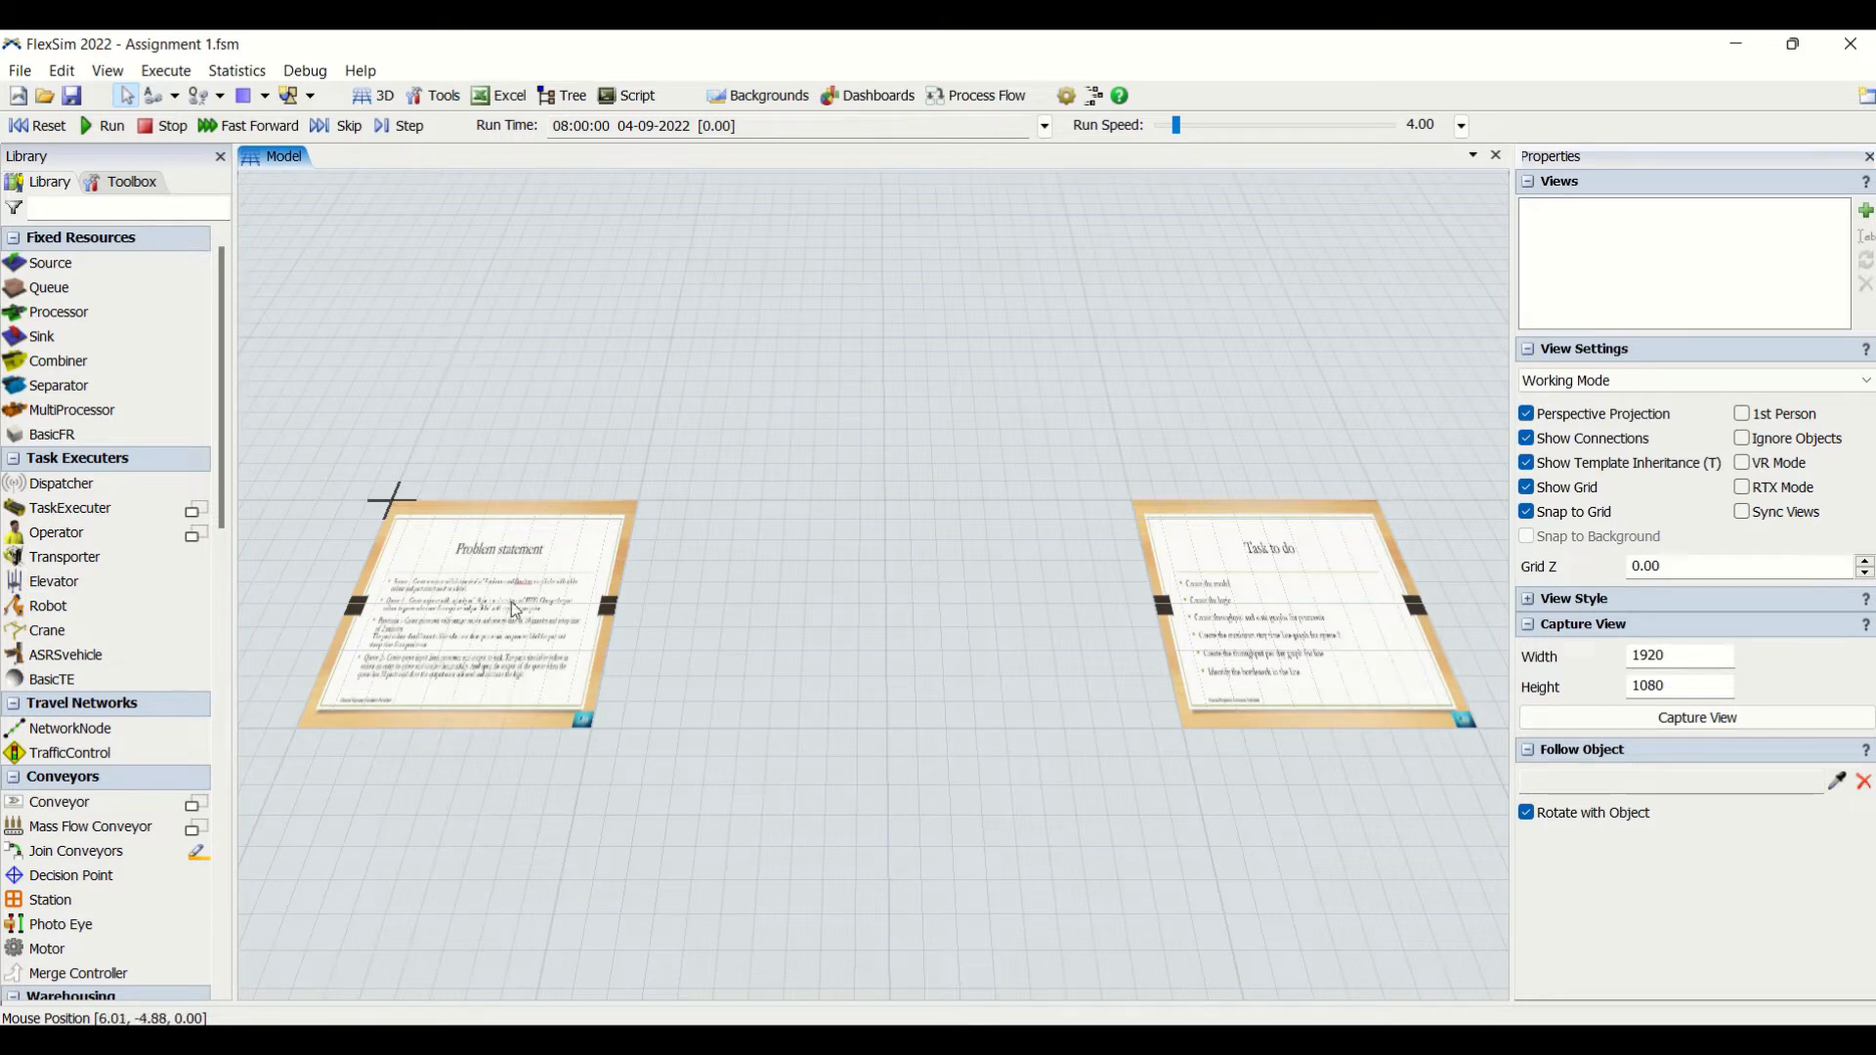
- Read the Problem statement and Task to do boards laid out on the model floor
left_click_drag(405, 796, 725, 808)
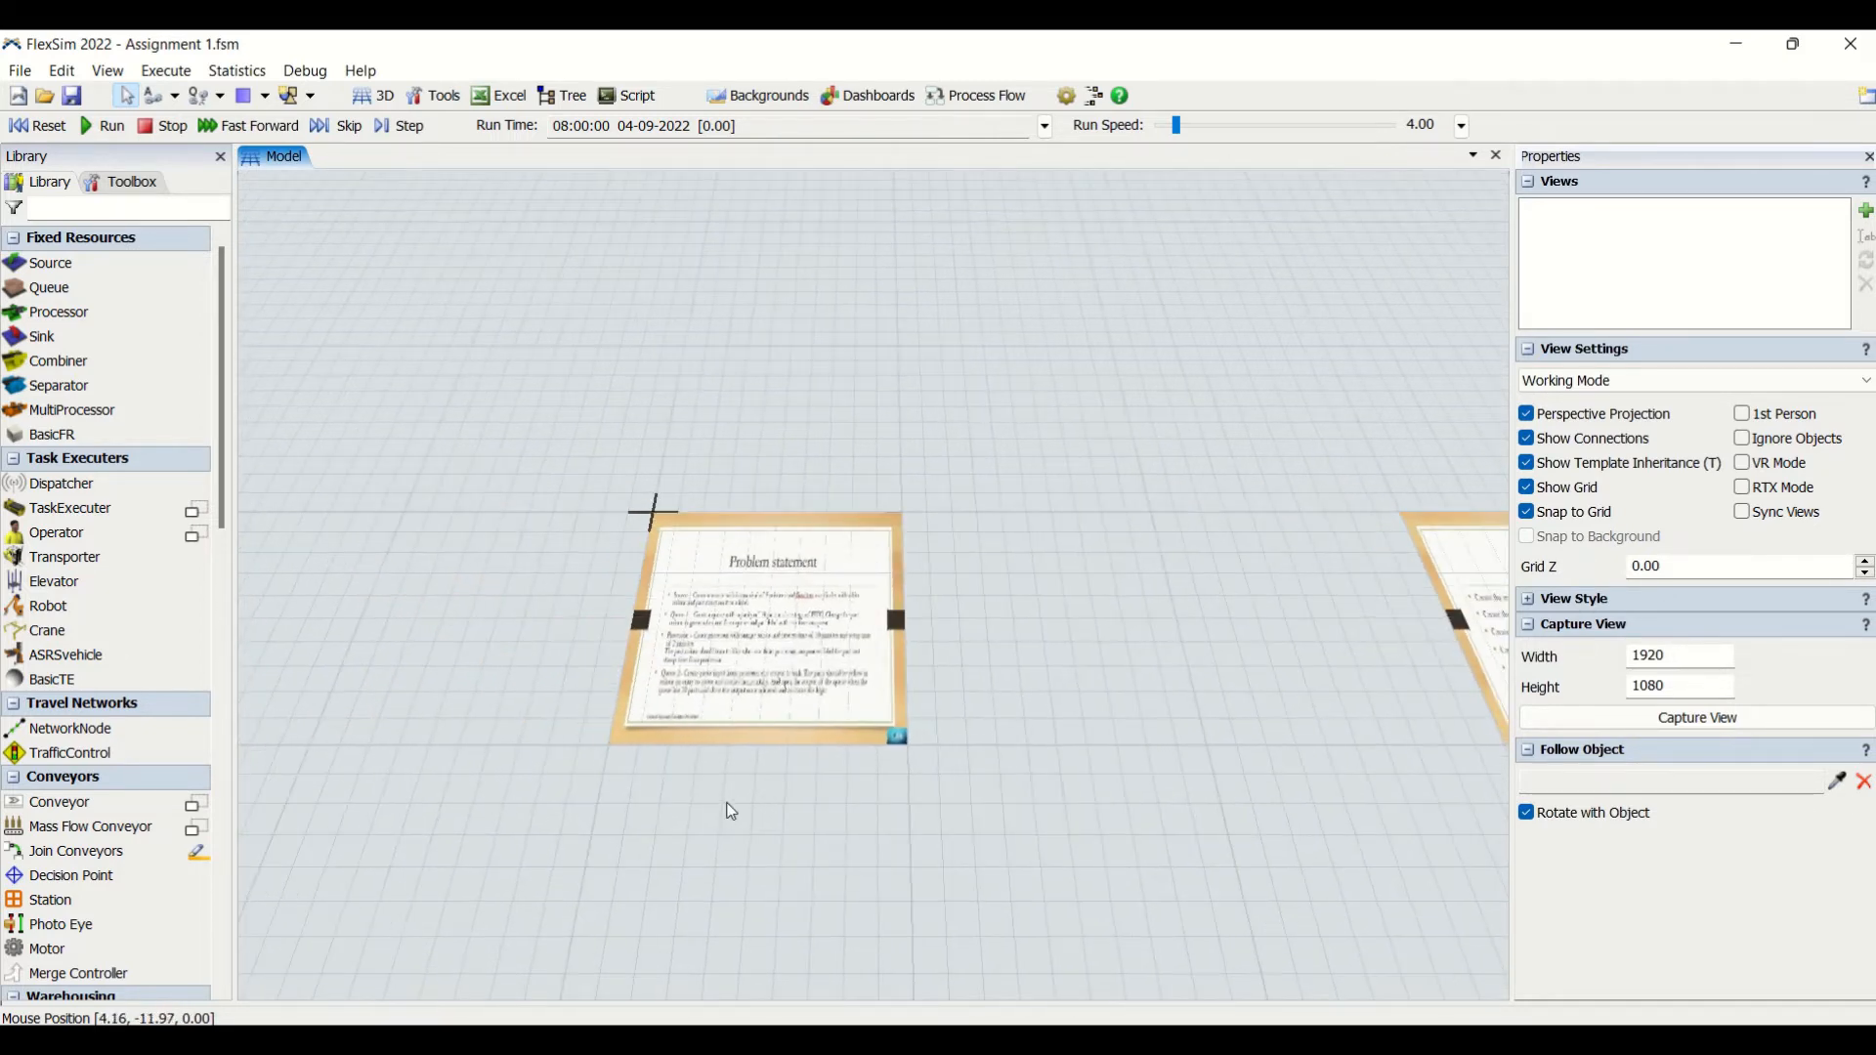
scroll(800, 637, "up", 5)
scroll(798, 637, "up", 2)
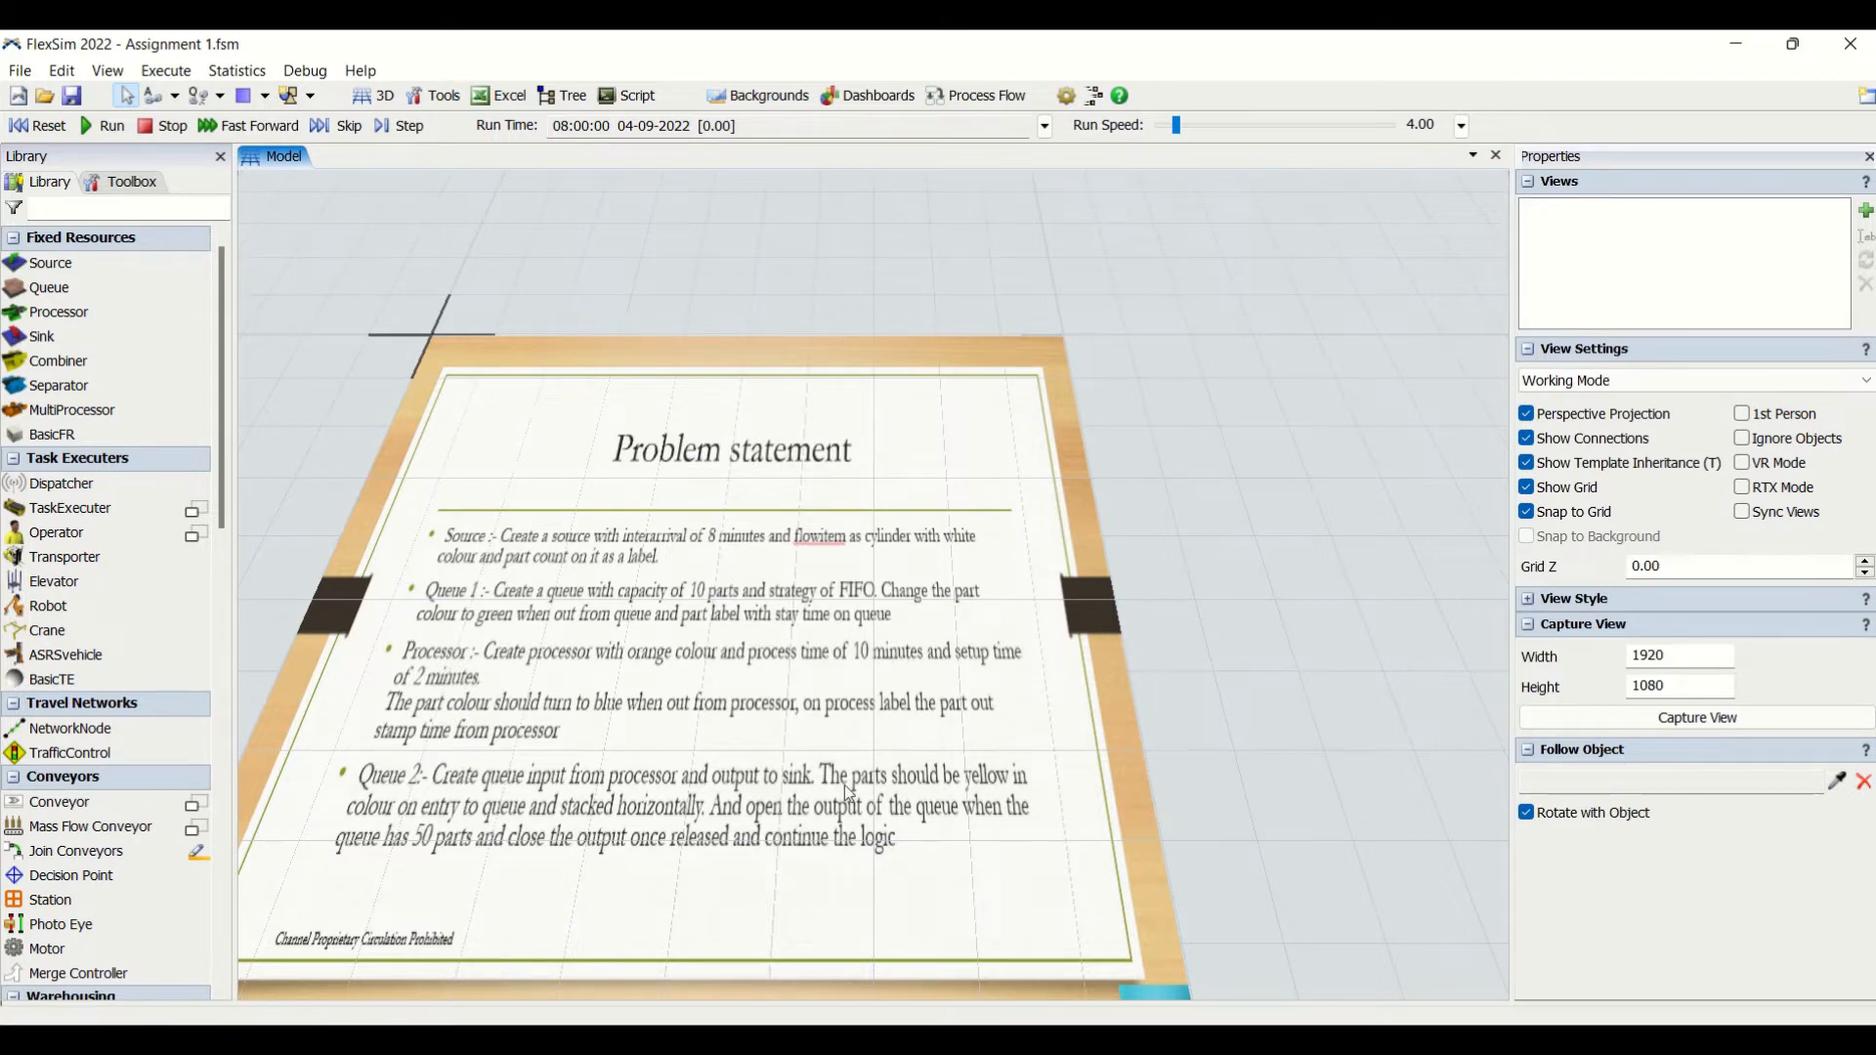
left_click_drag(1293, 795, 1080, 852)
left_click_drag(1376, 844, 683, 800)
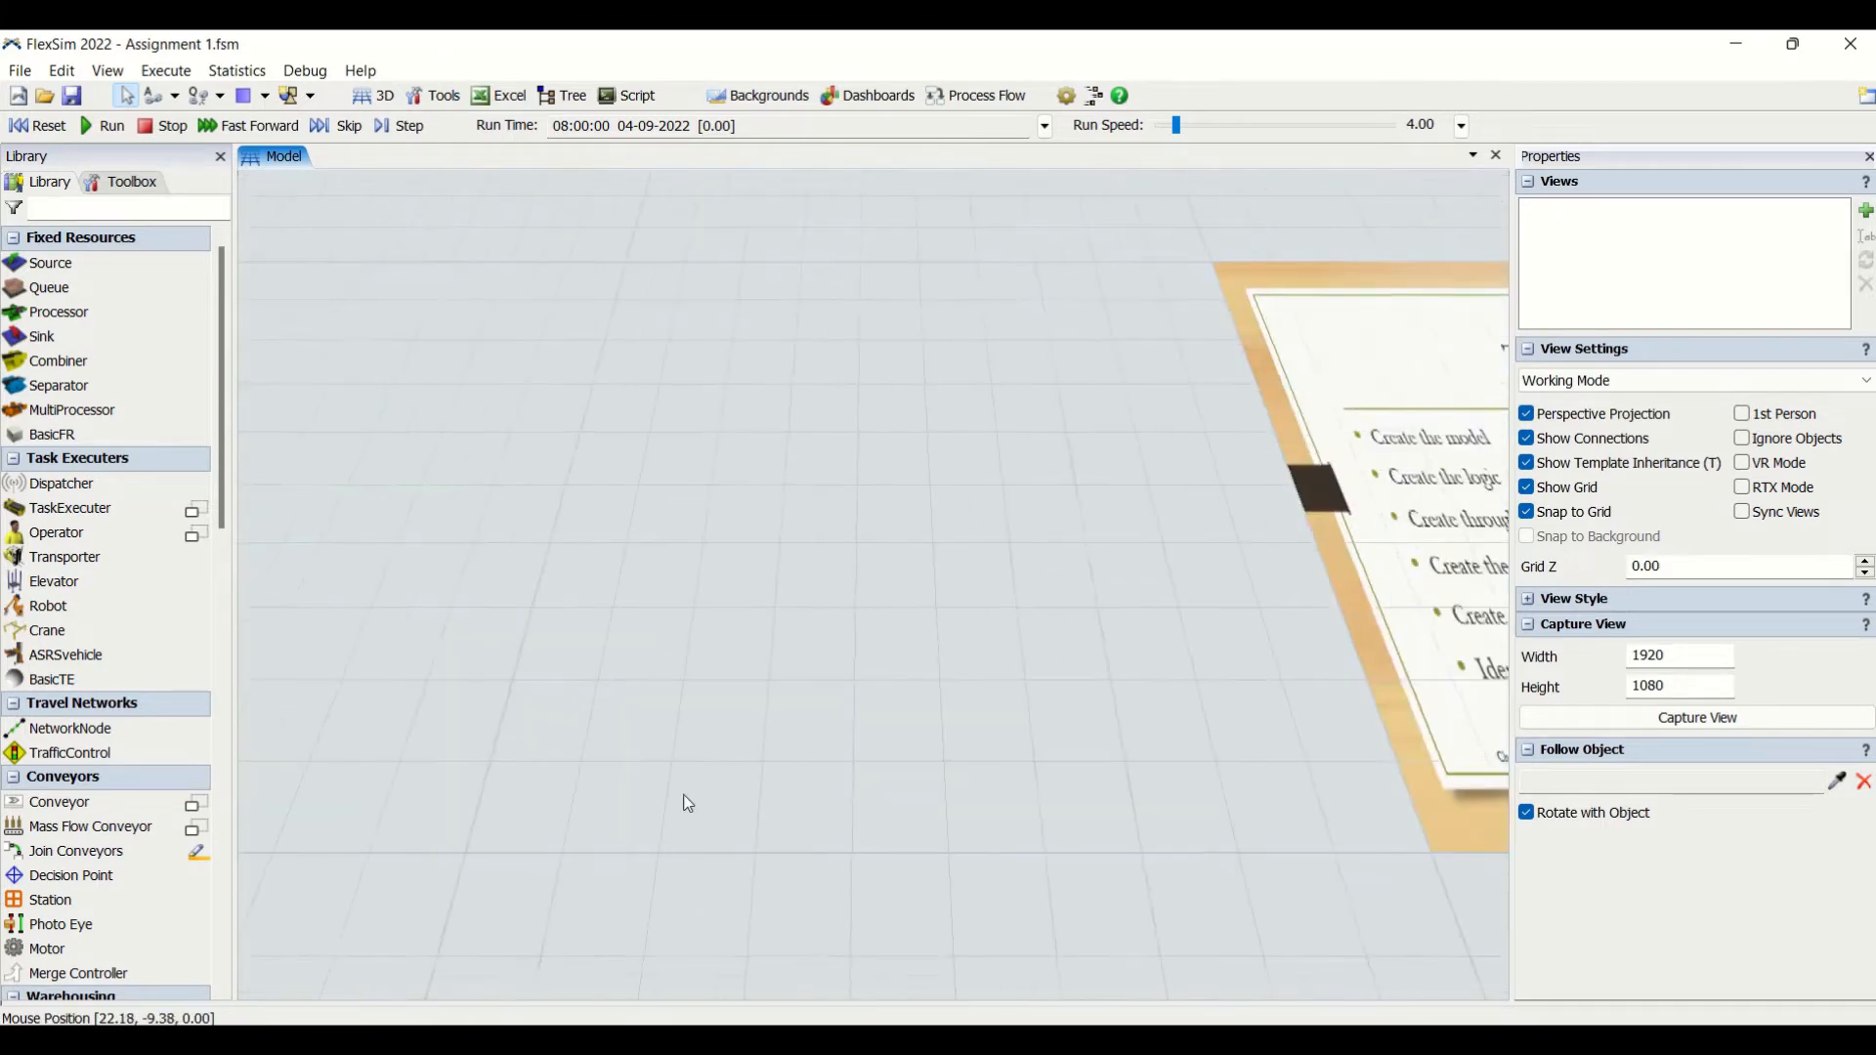
left_click_drag(1139, 837, 407, 833)
left_click_drag(1000, 900, 795, 910)
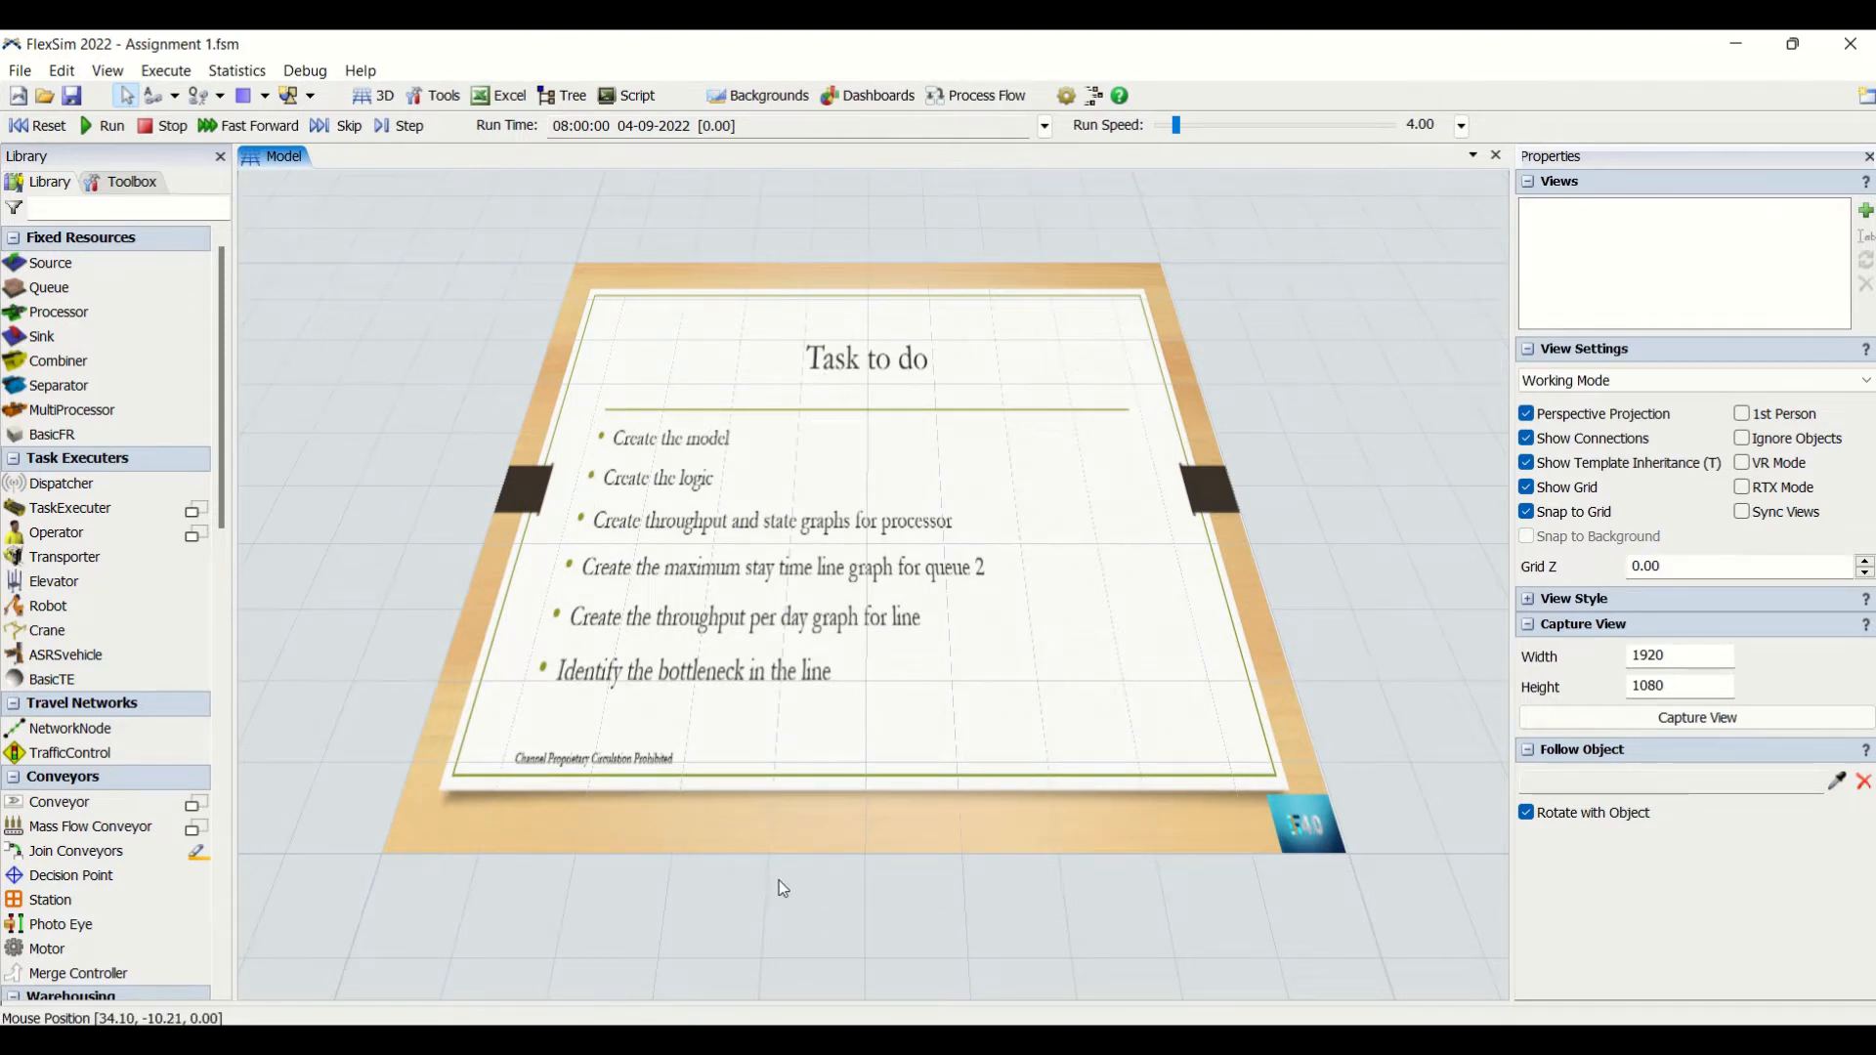
scroll(787, 899, "down", 5)
left_click_drag(584, 884, 1059, 742)
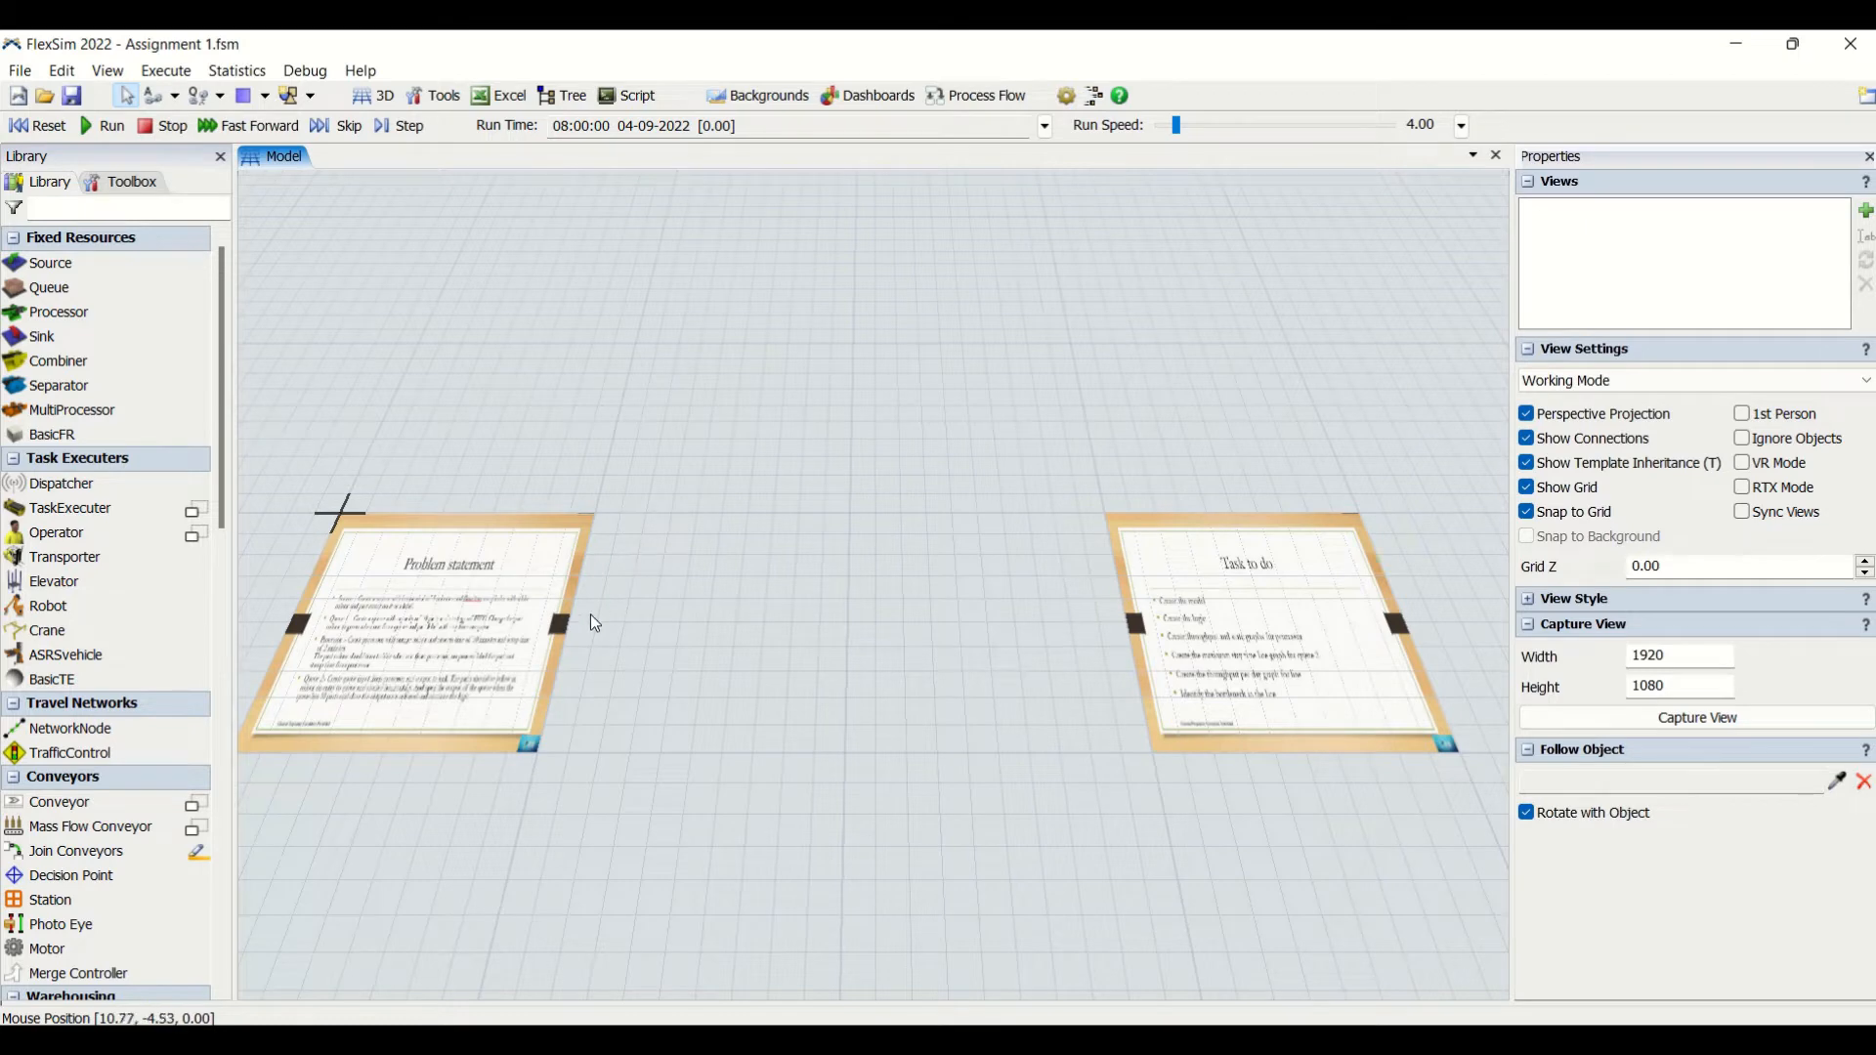
scroll(588, 619, "up", 5)
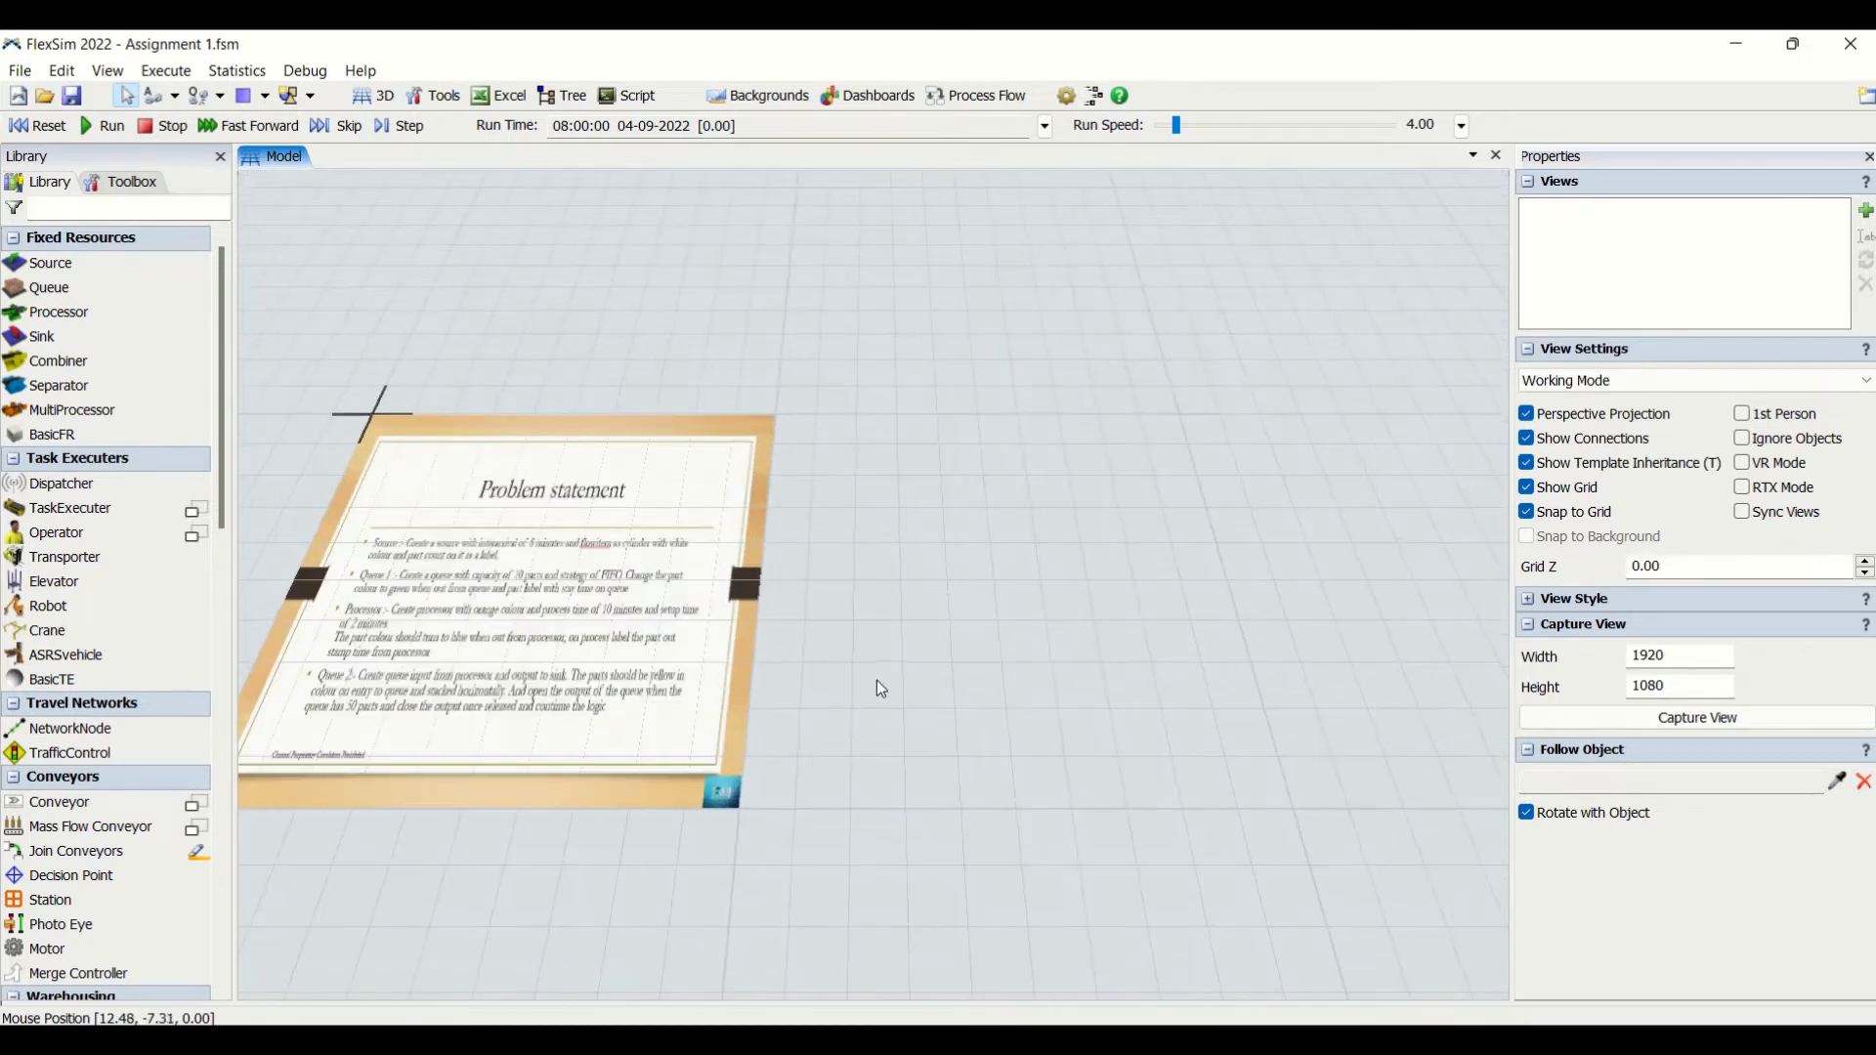
left_click_drag(875, 682, 502, 633)
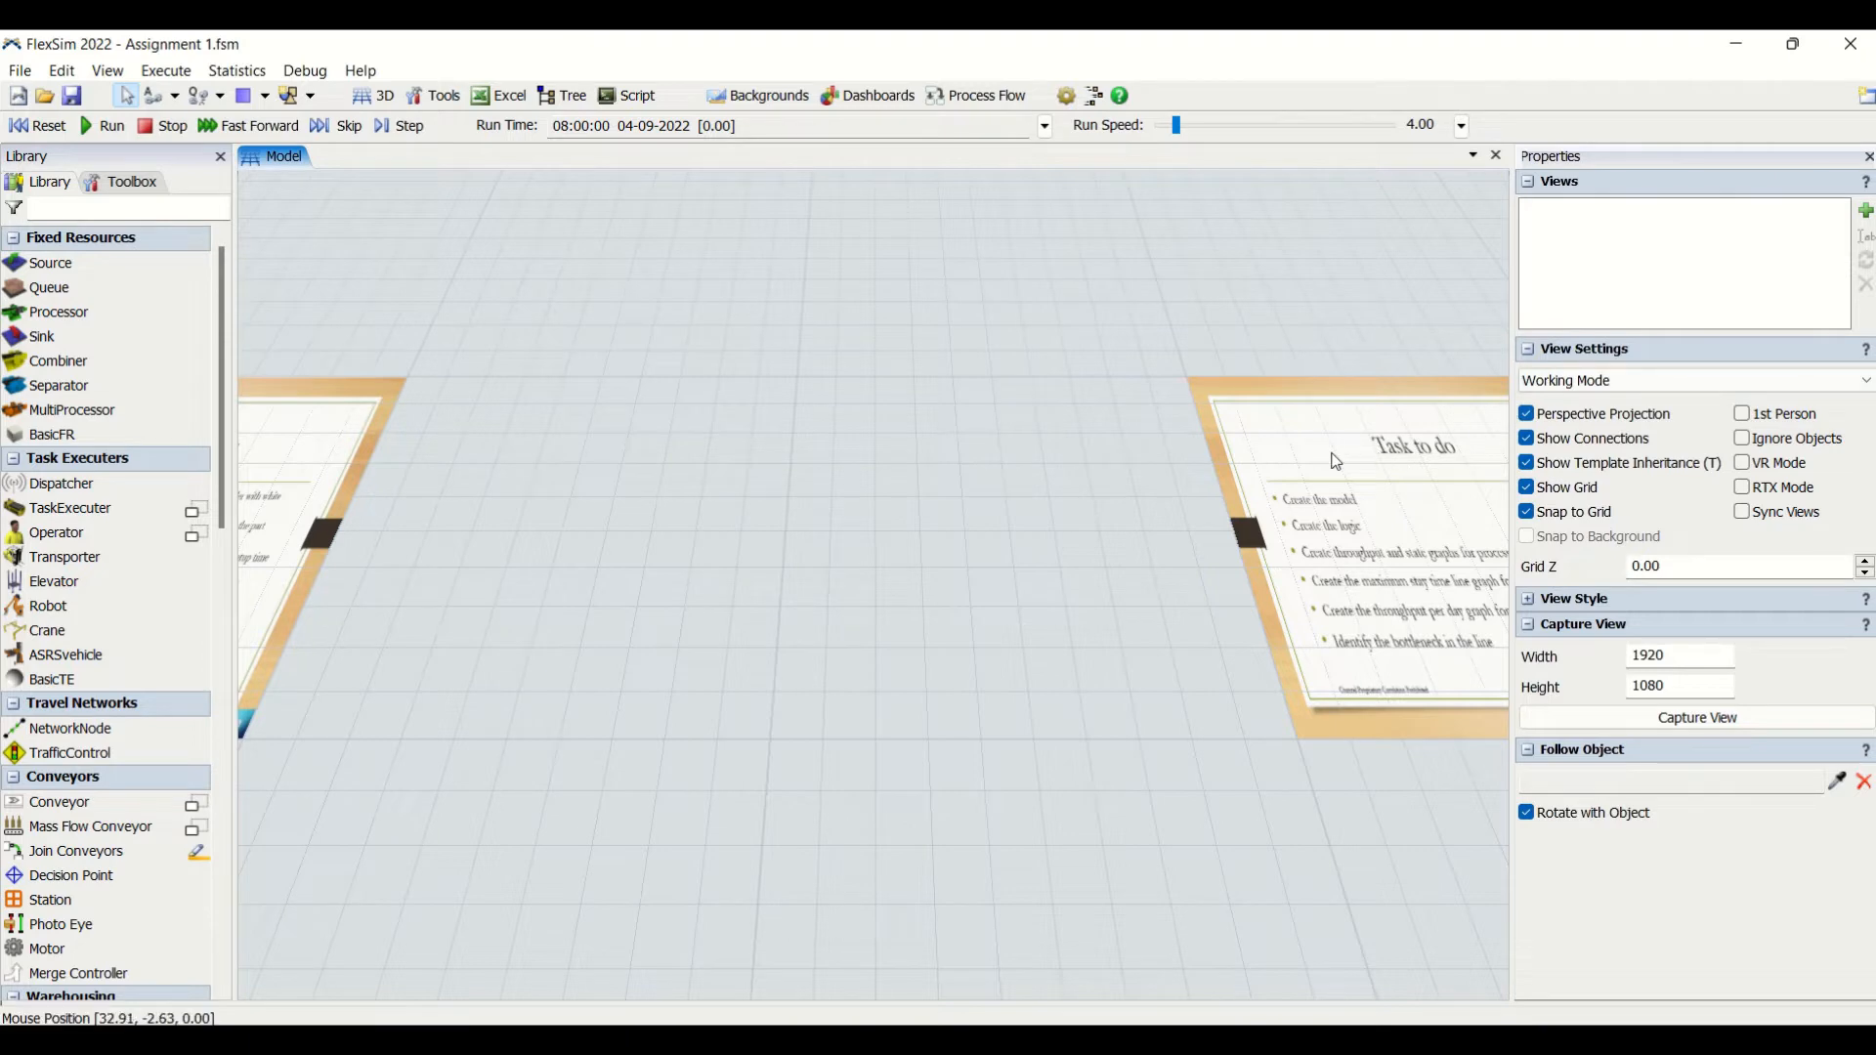
left_click_drag(613, 681, 919, 682)
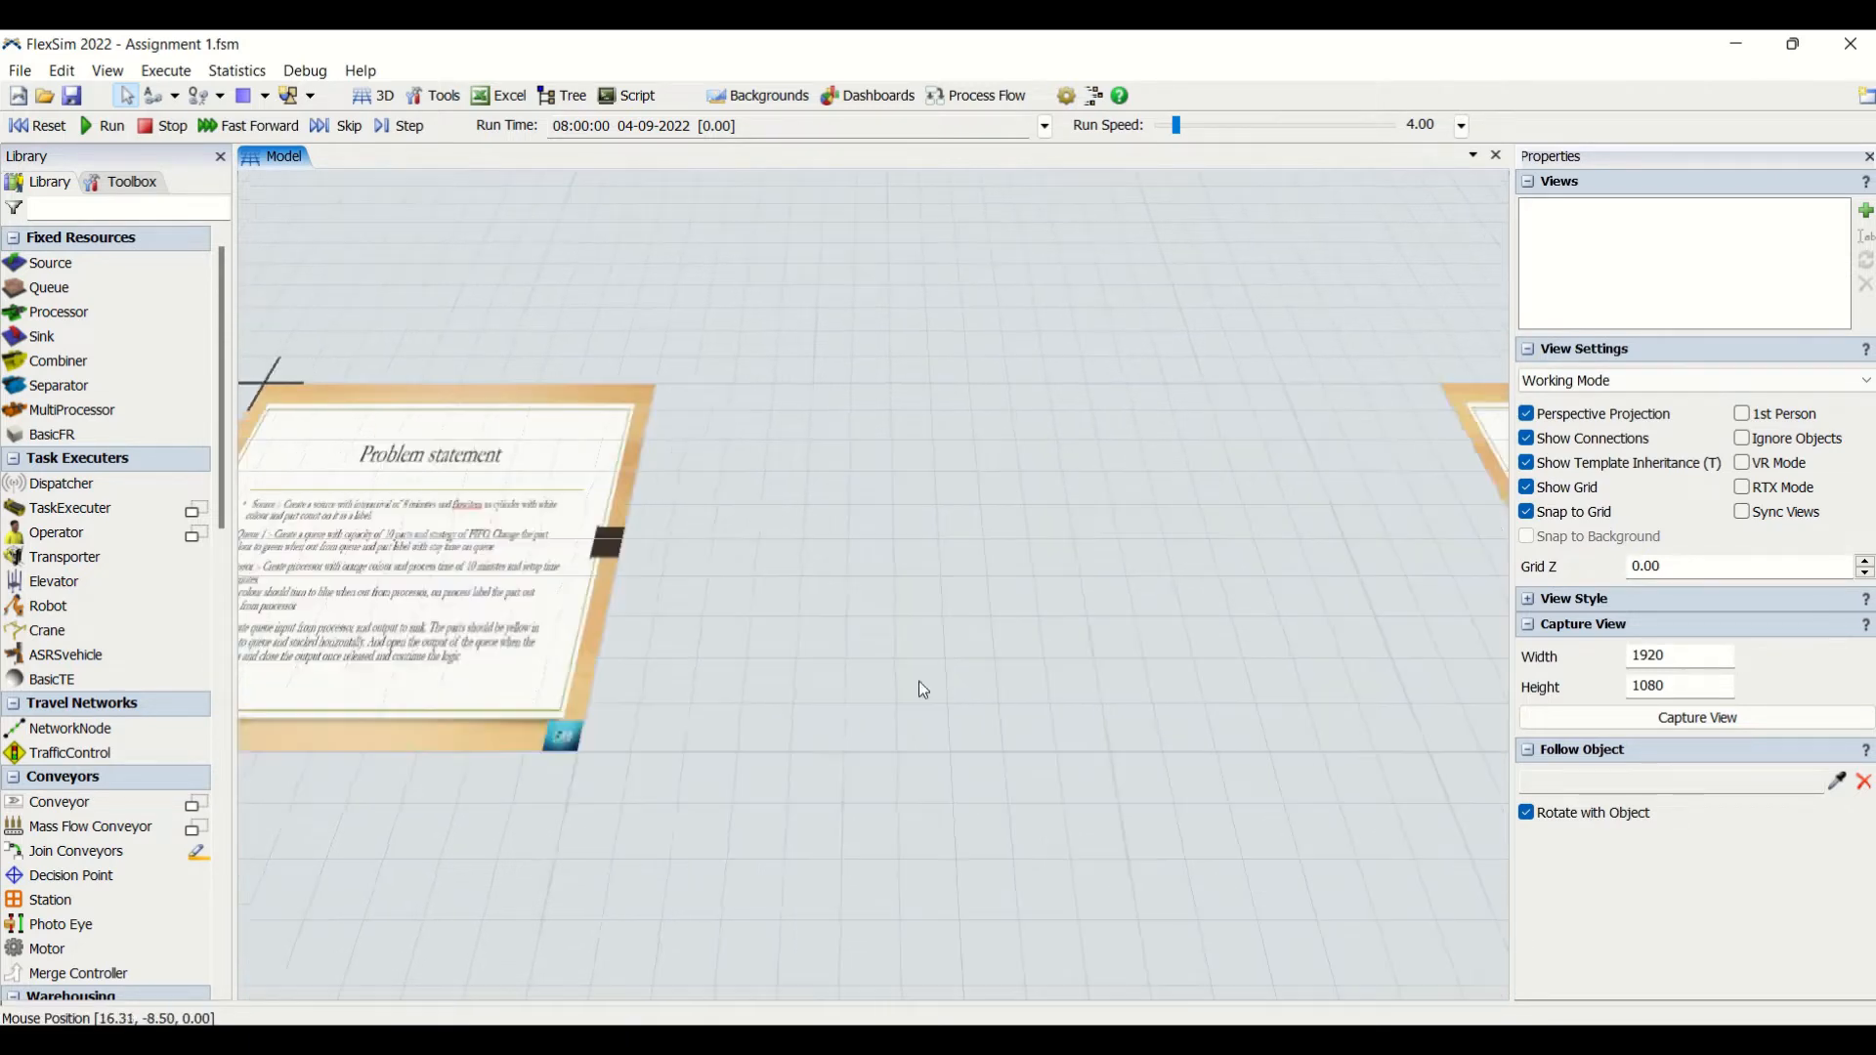
scroll(889, 584, "up", 6)
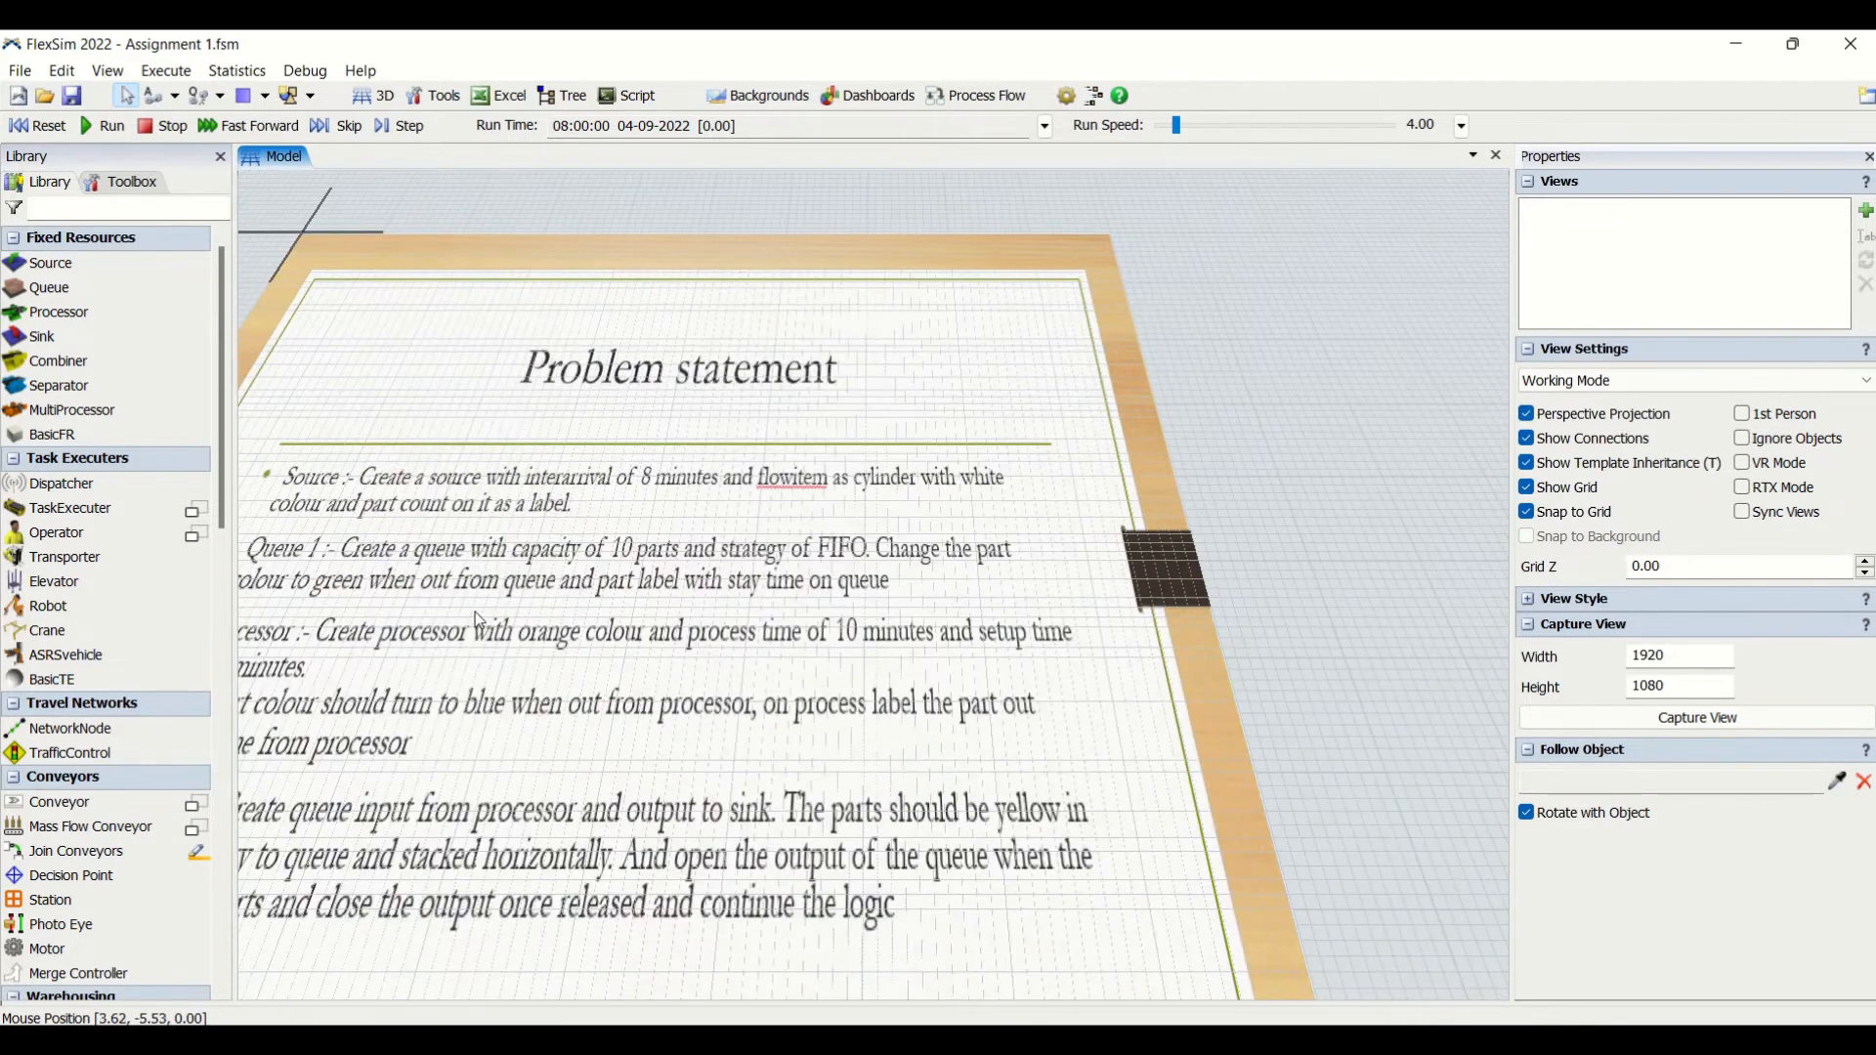
left_click_drag(1228, 495, 1356, 469)
mouse_move(789, 570)
left_mouse_down()
mouse_move(828, 627)
mouse_move(792, 580)
left_mouse_up()
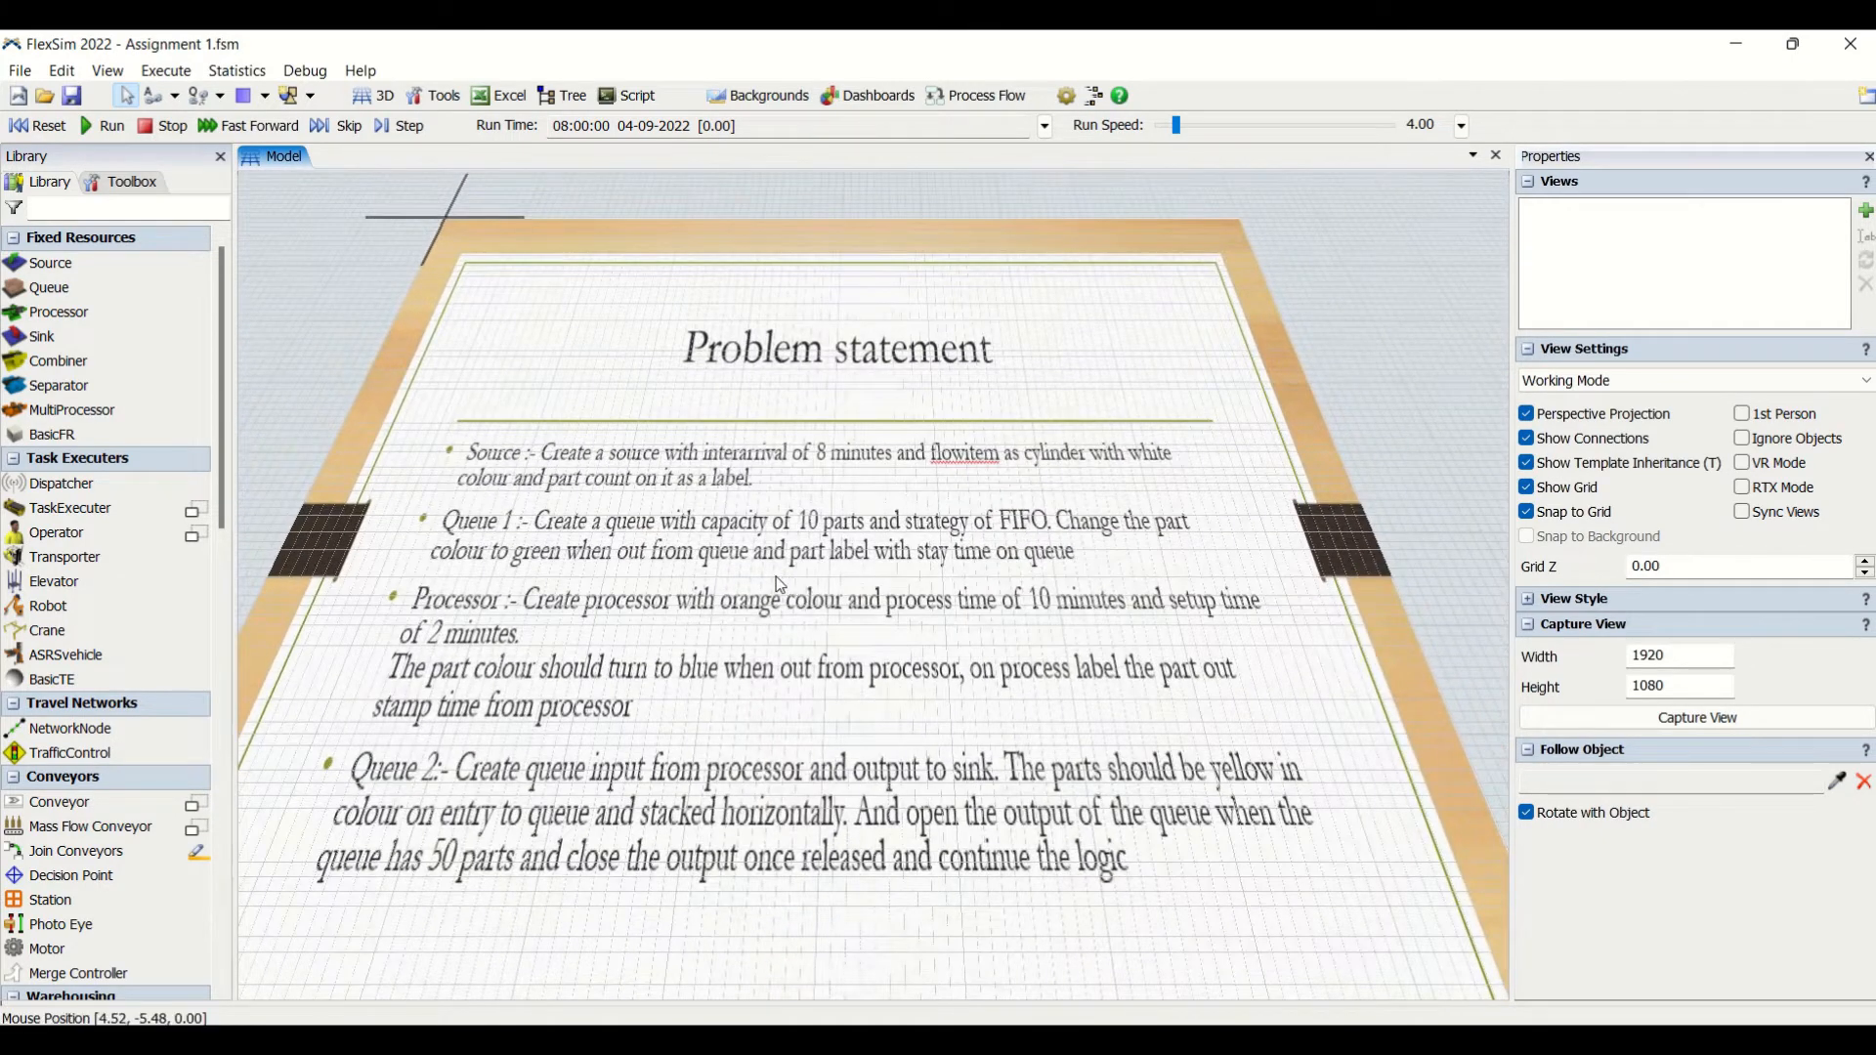
scroll(778, 579, "down", 5)
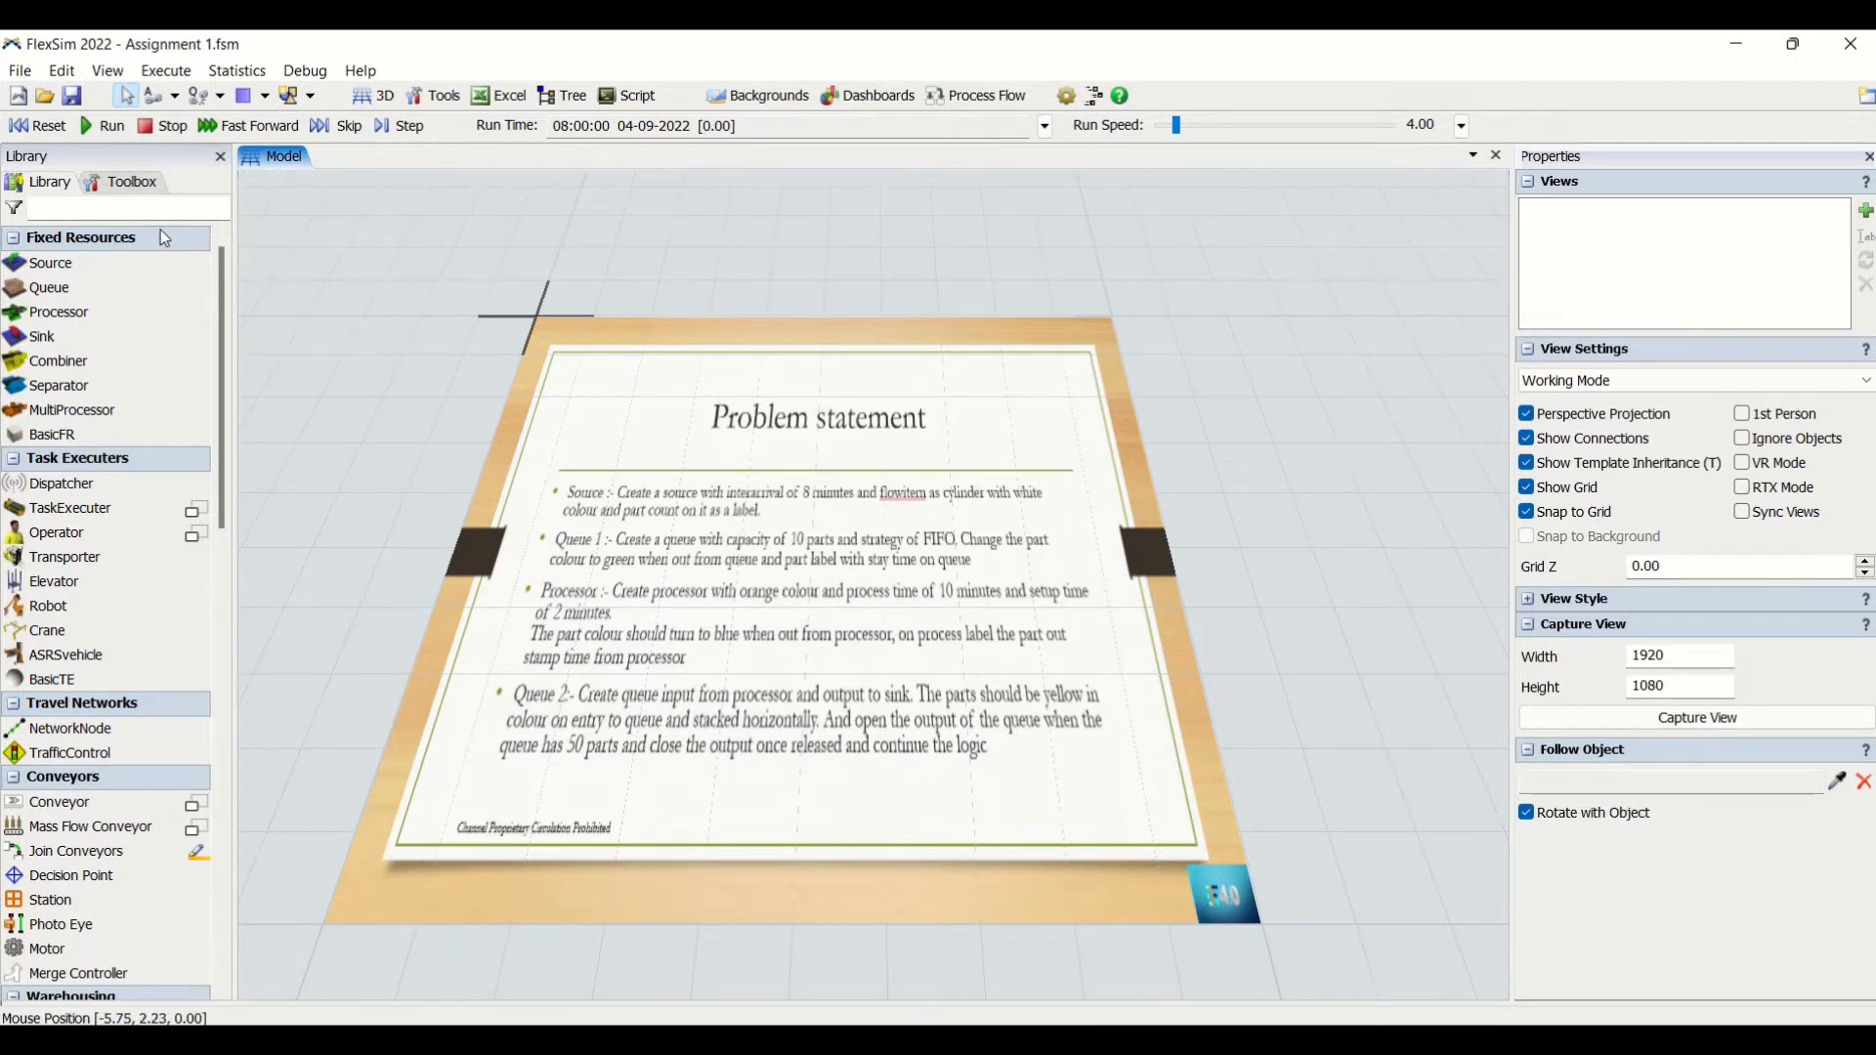
- Review the image file, position and size settings of ModelBackground1 and ModelBackground2
left_click(135, 185)
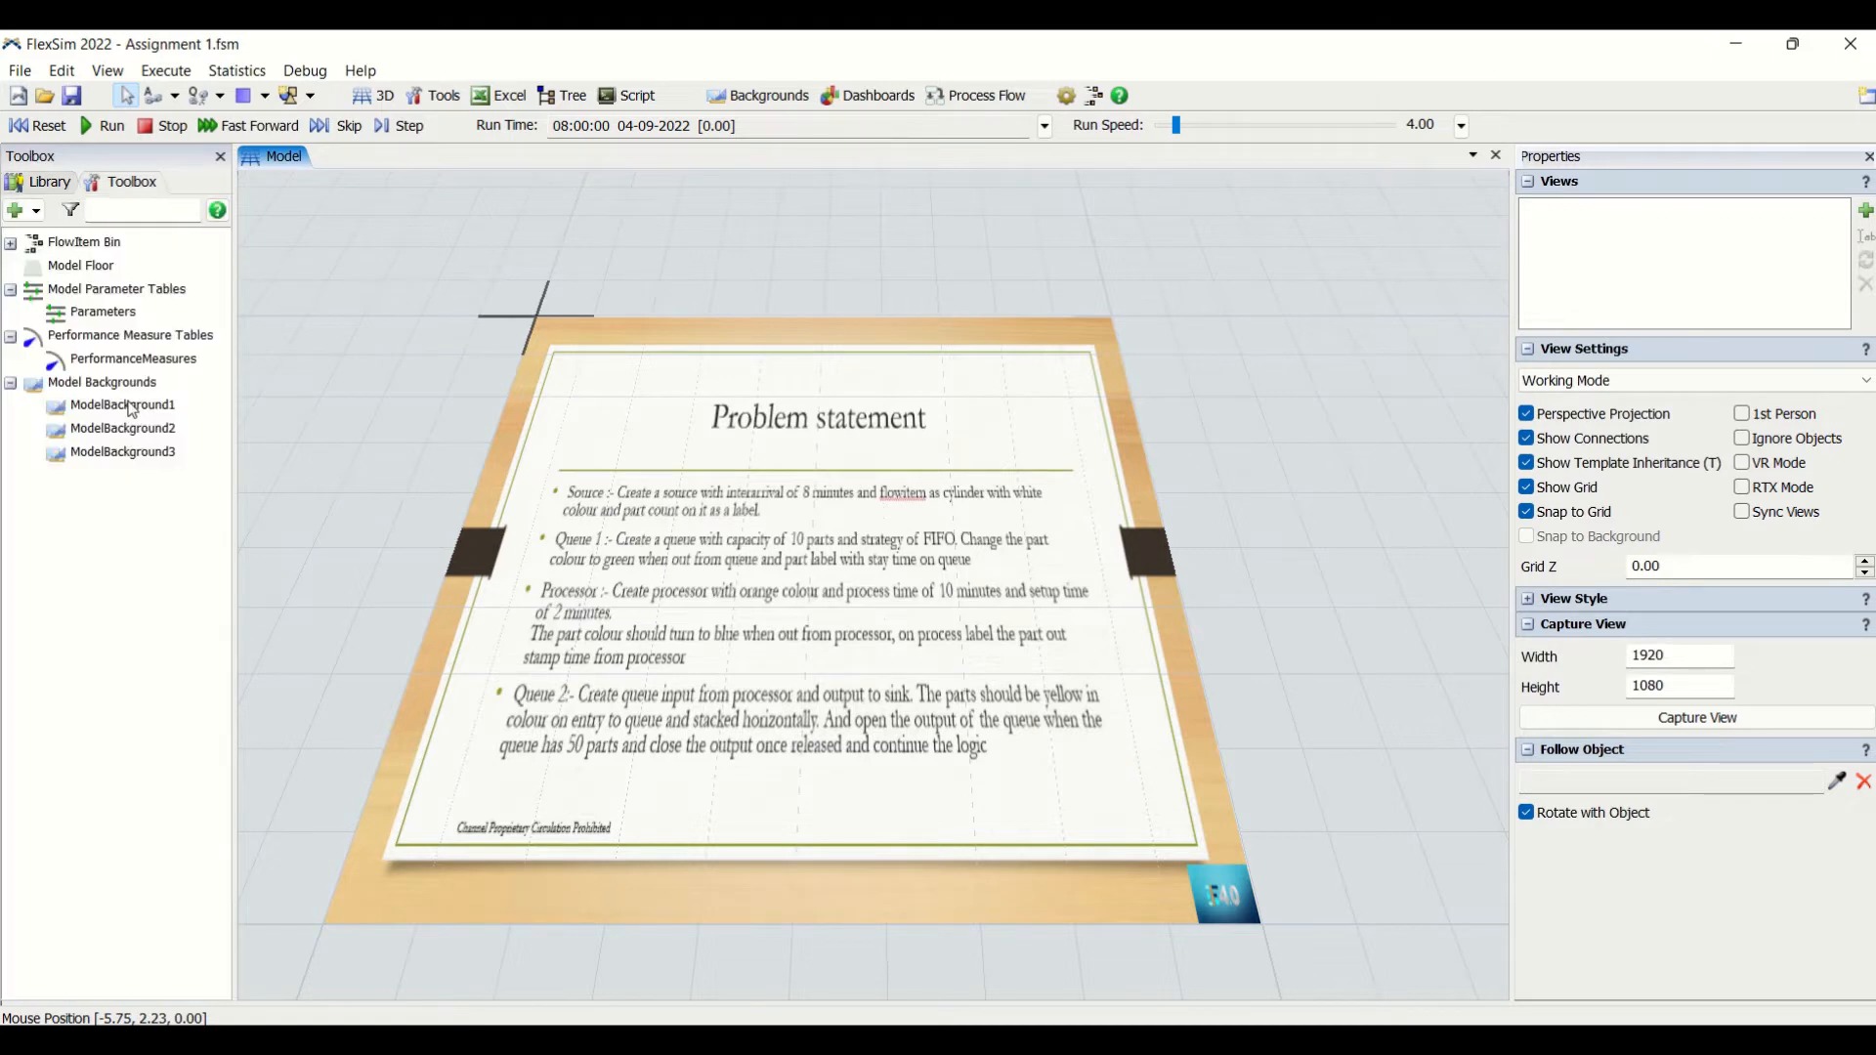
double_click(128, 414)
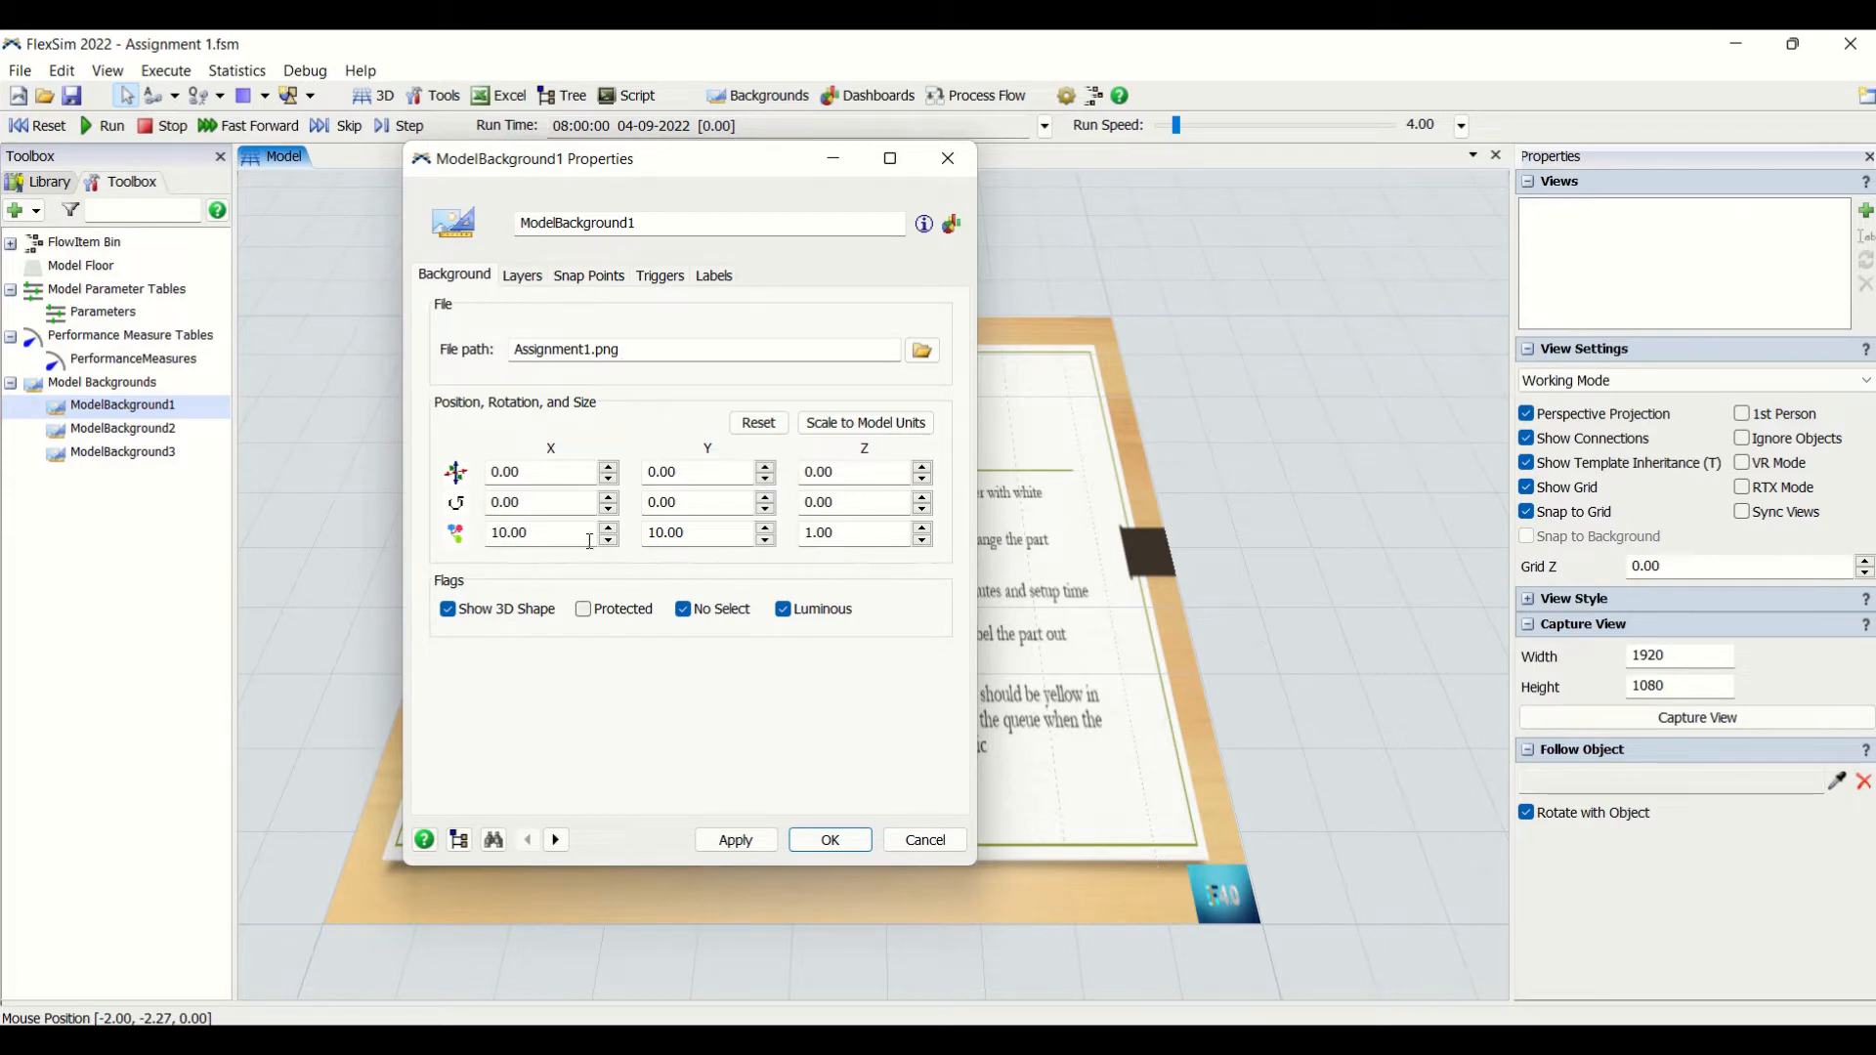
left_click(831, 844)
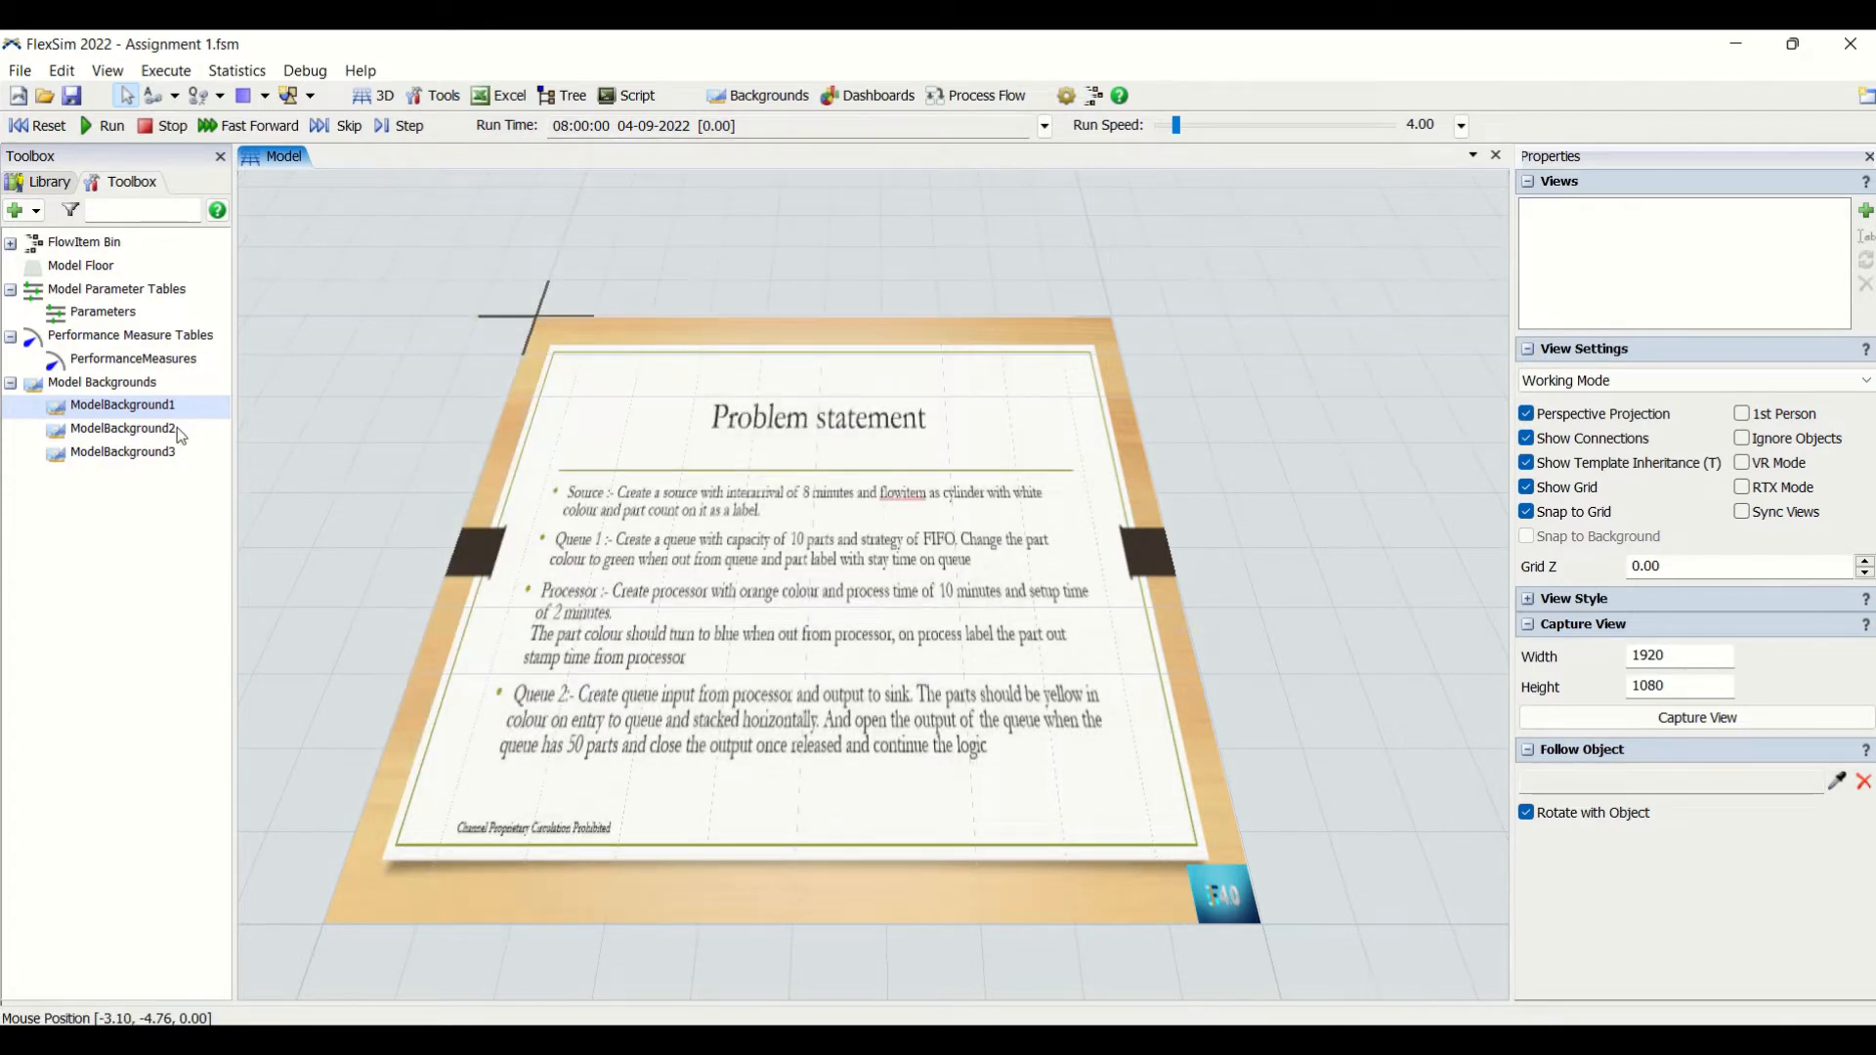
double_click(178, 428)
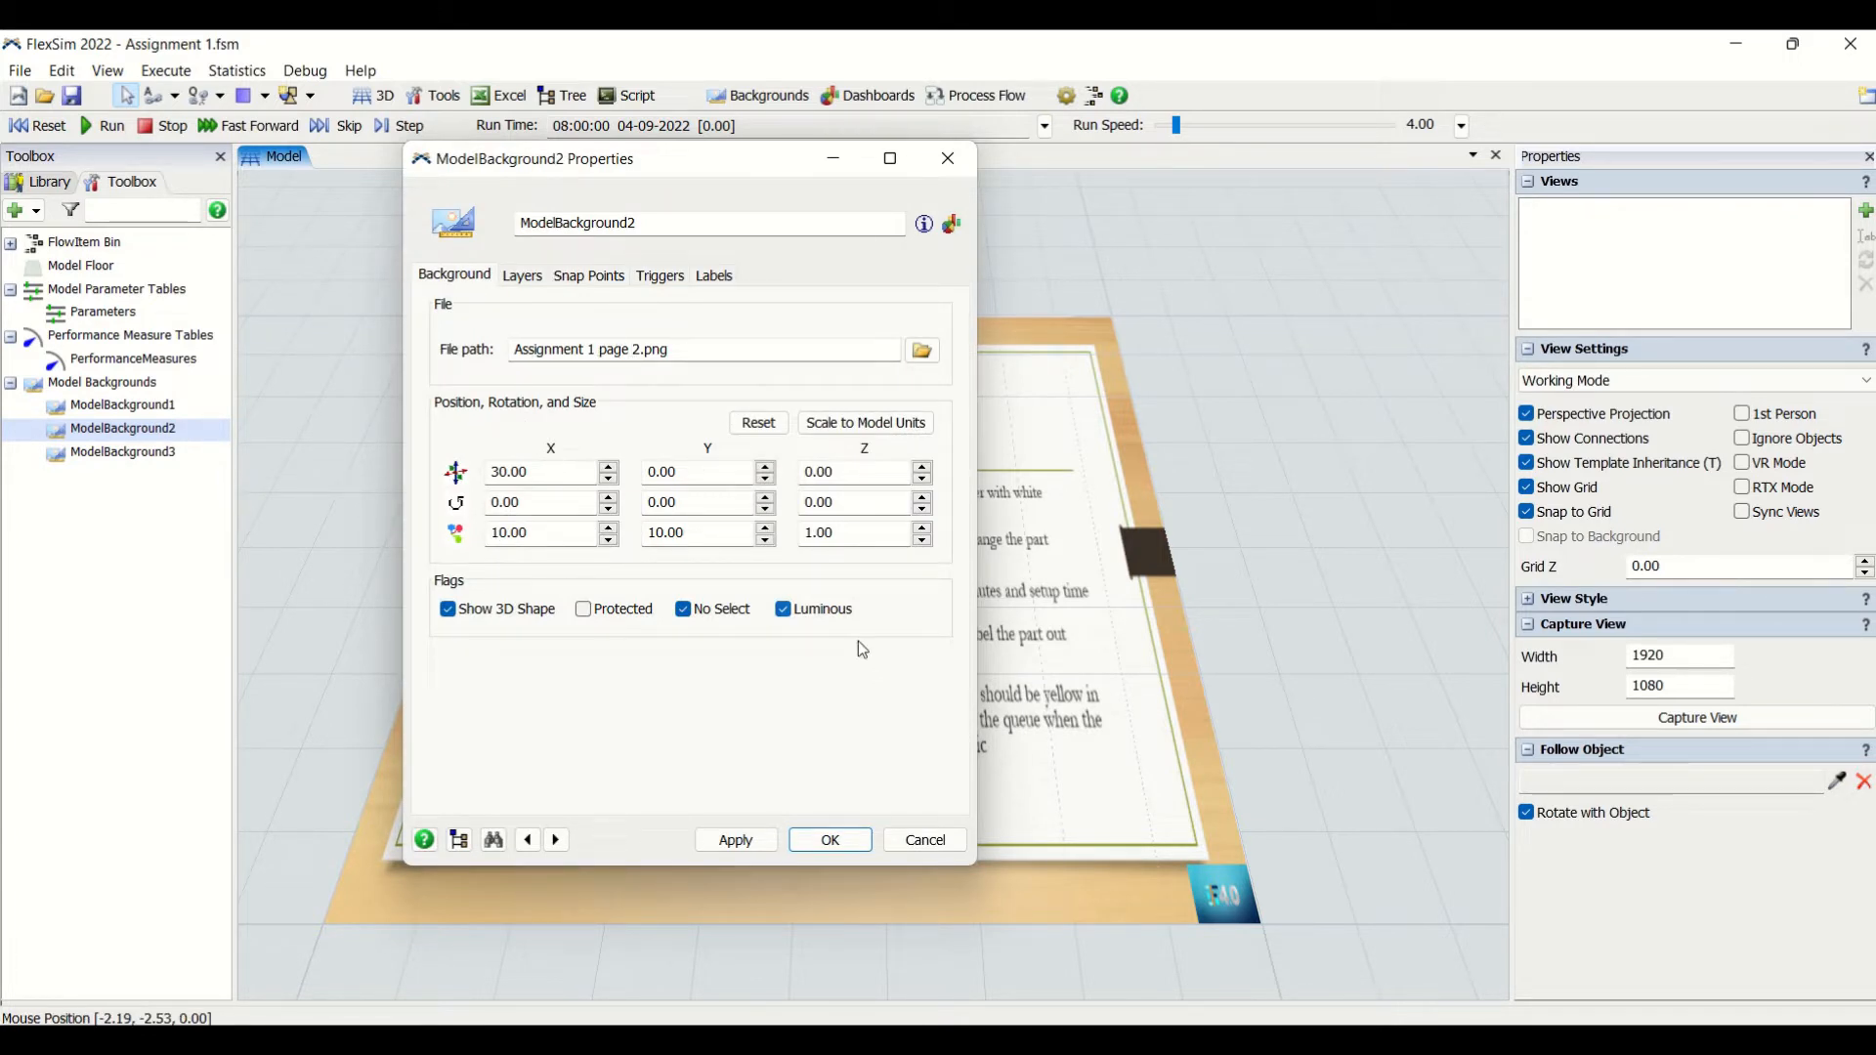
left_click(829, 841)
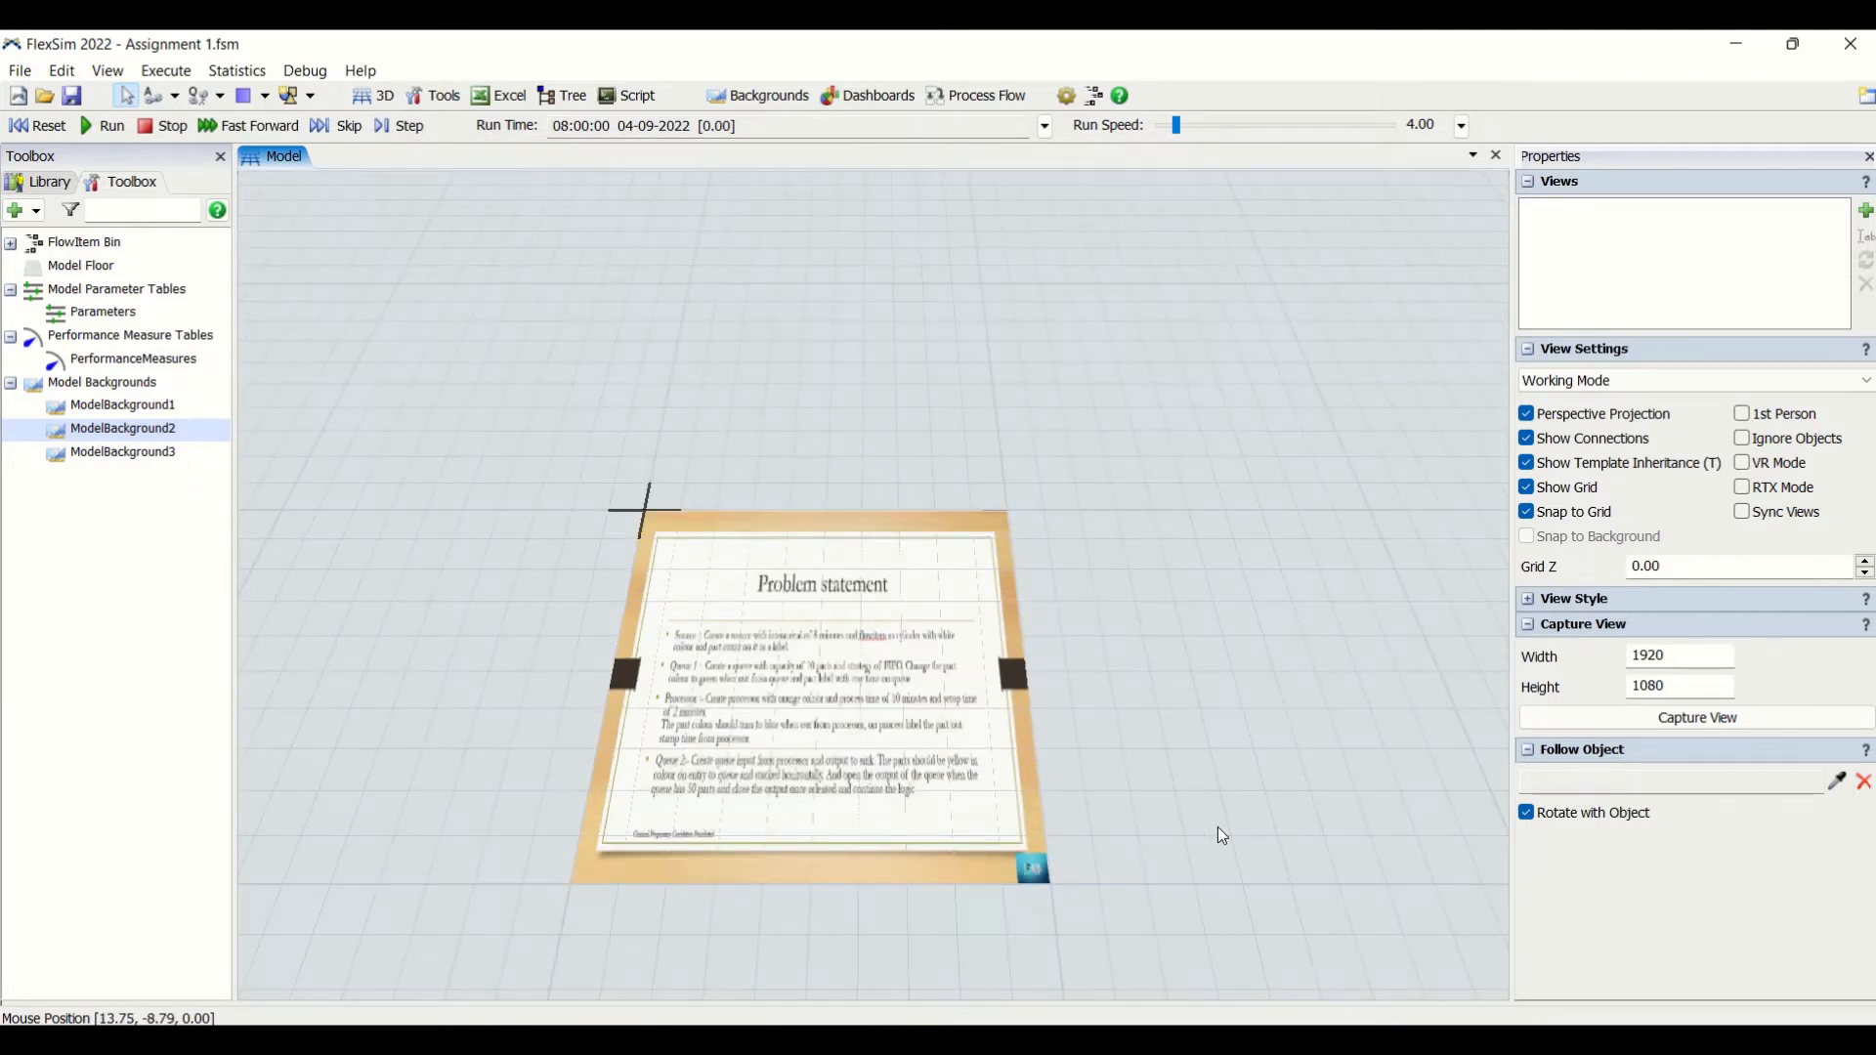
- Read the Source and Queue 1 requirements on the Problem statement board, with the object library shown again
left_click_drag(1217, 829, 1007, 831)
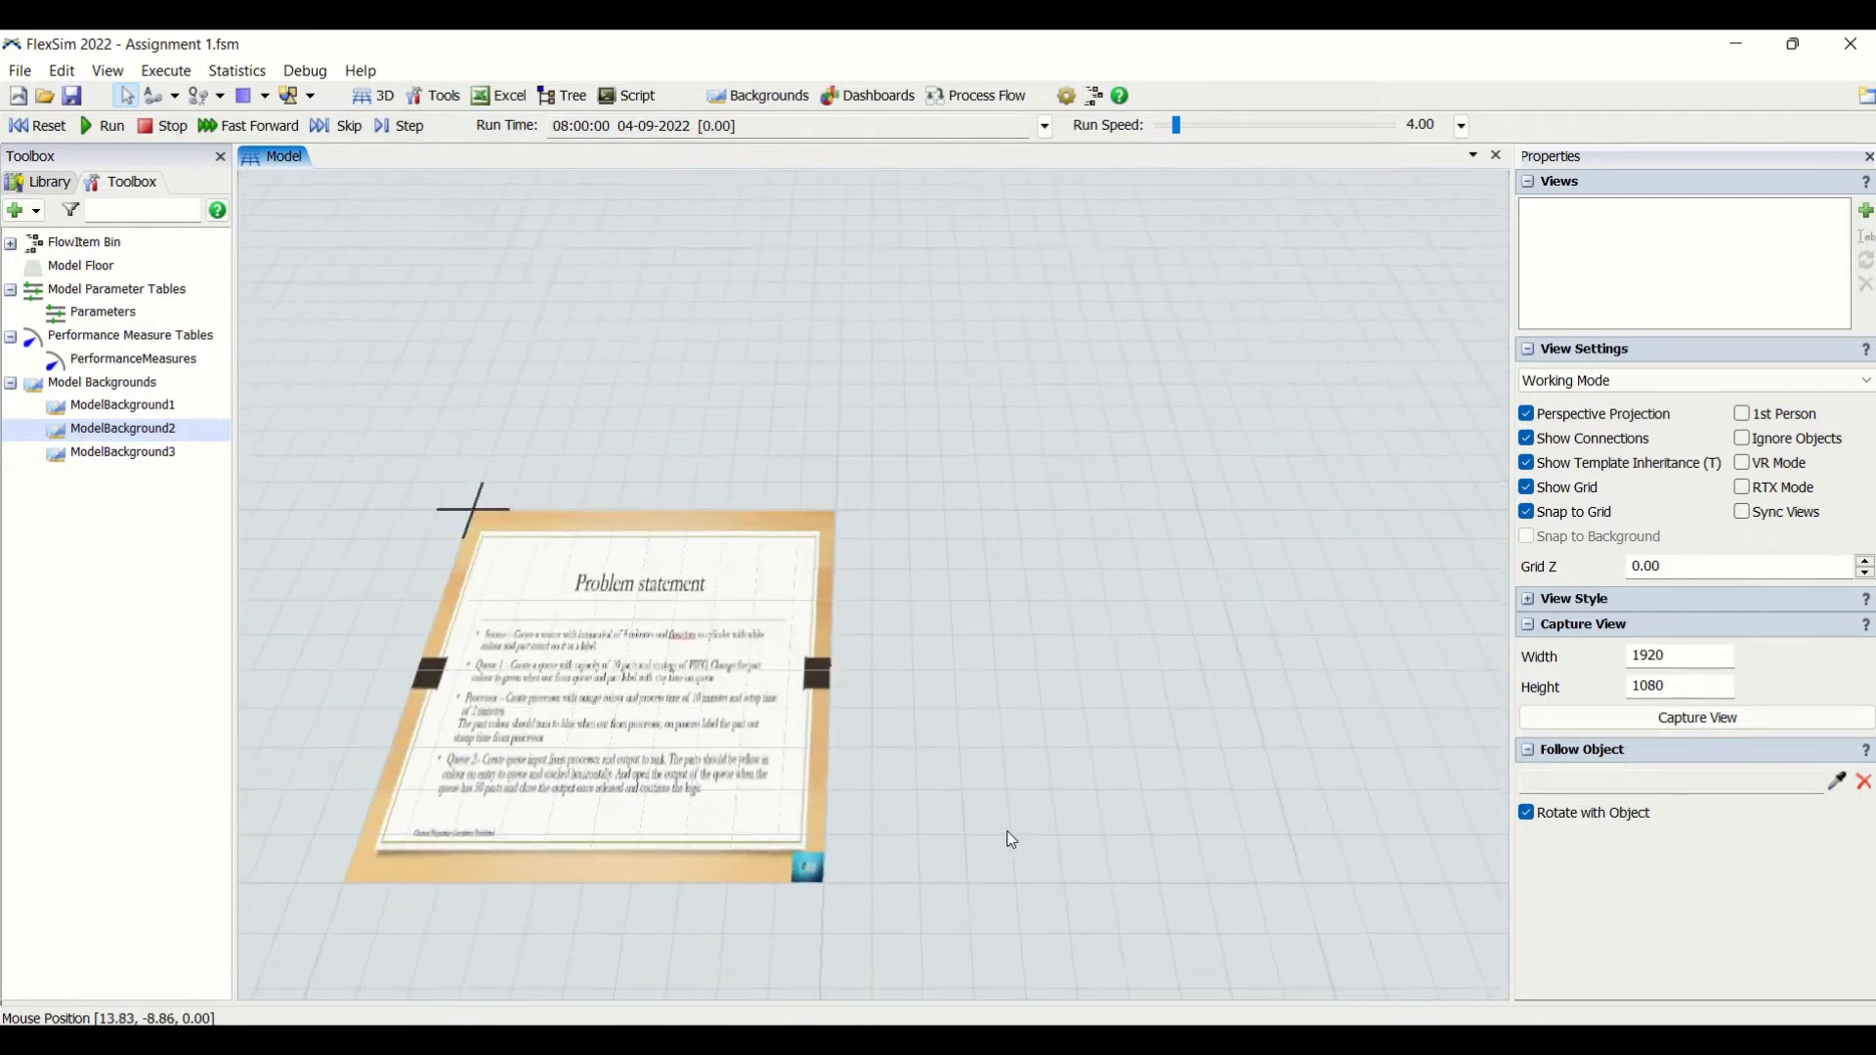
scroll(640, 679, "up", 4)
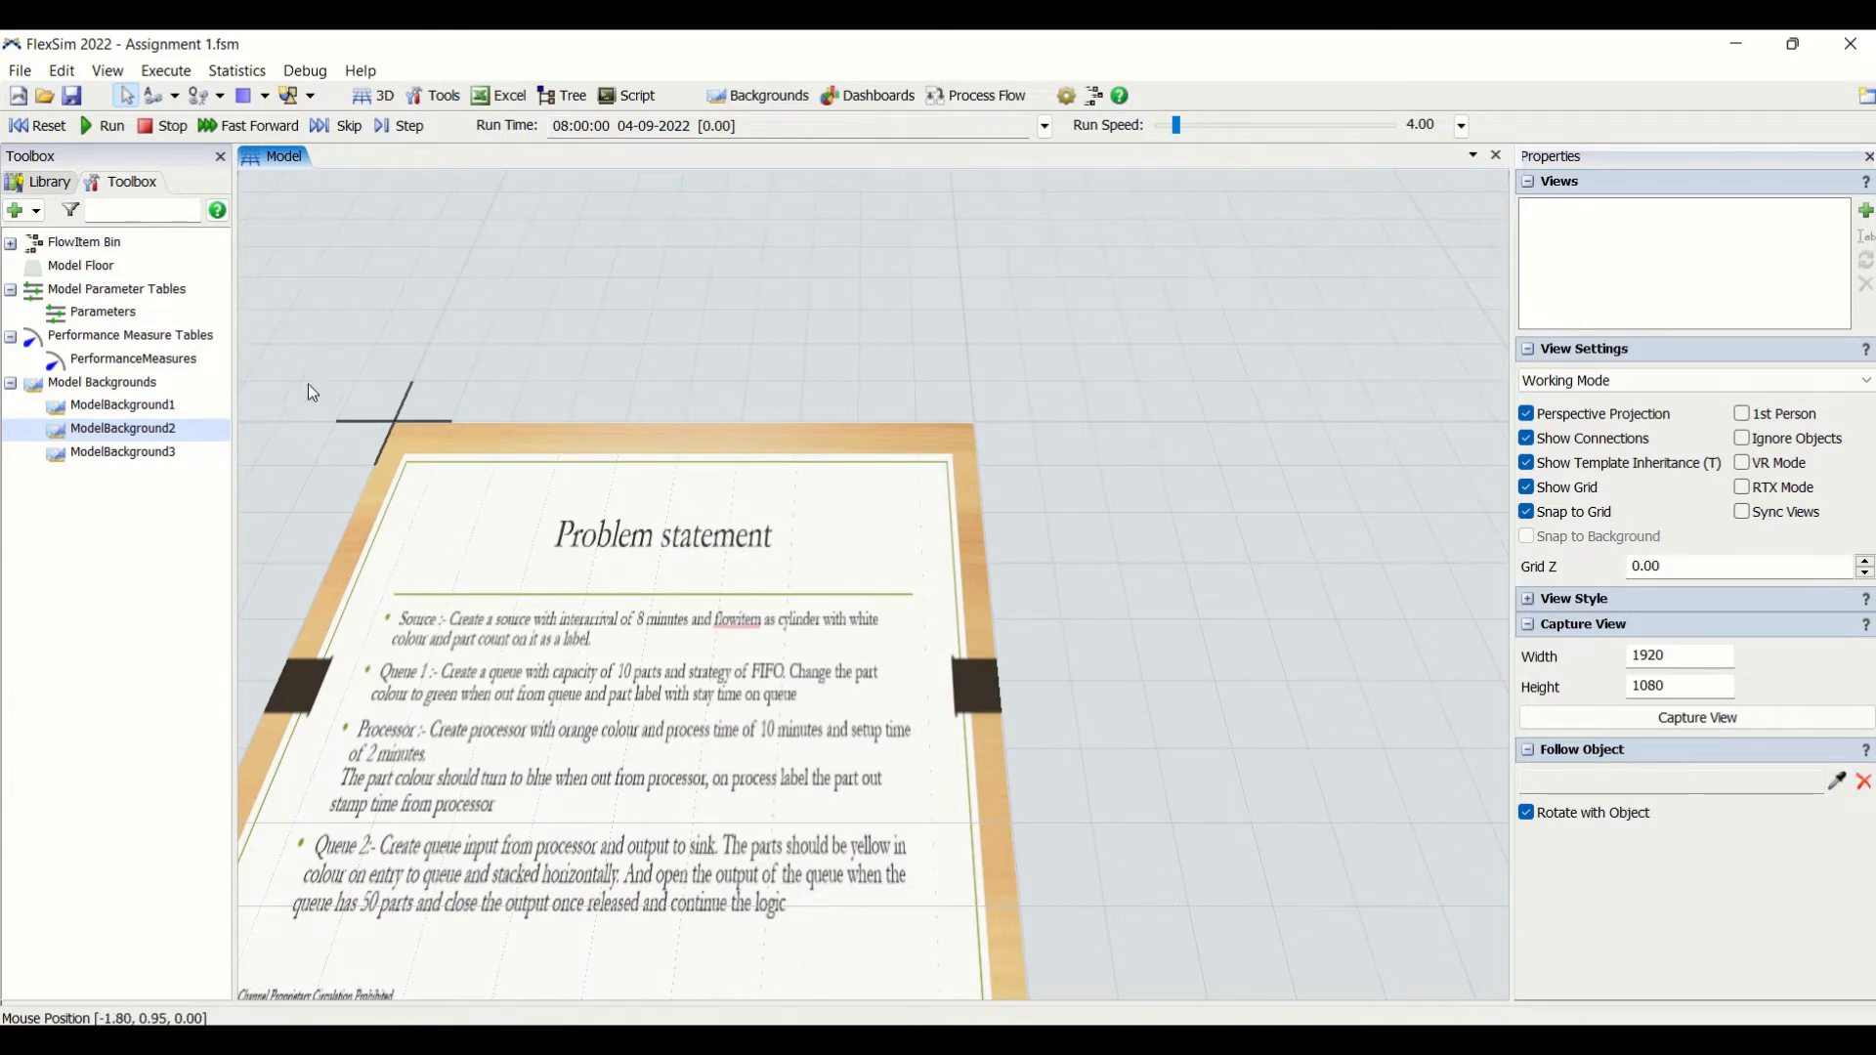
left_click(44, 185)
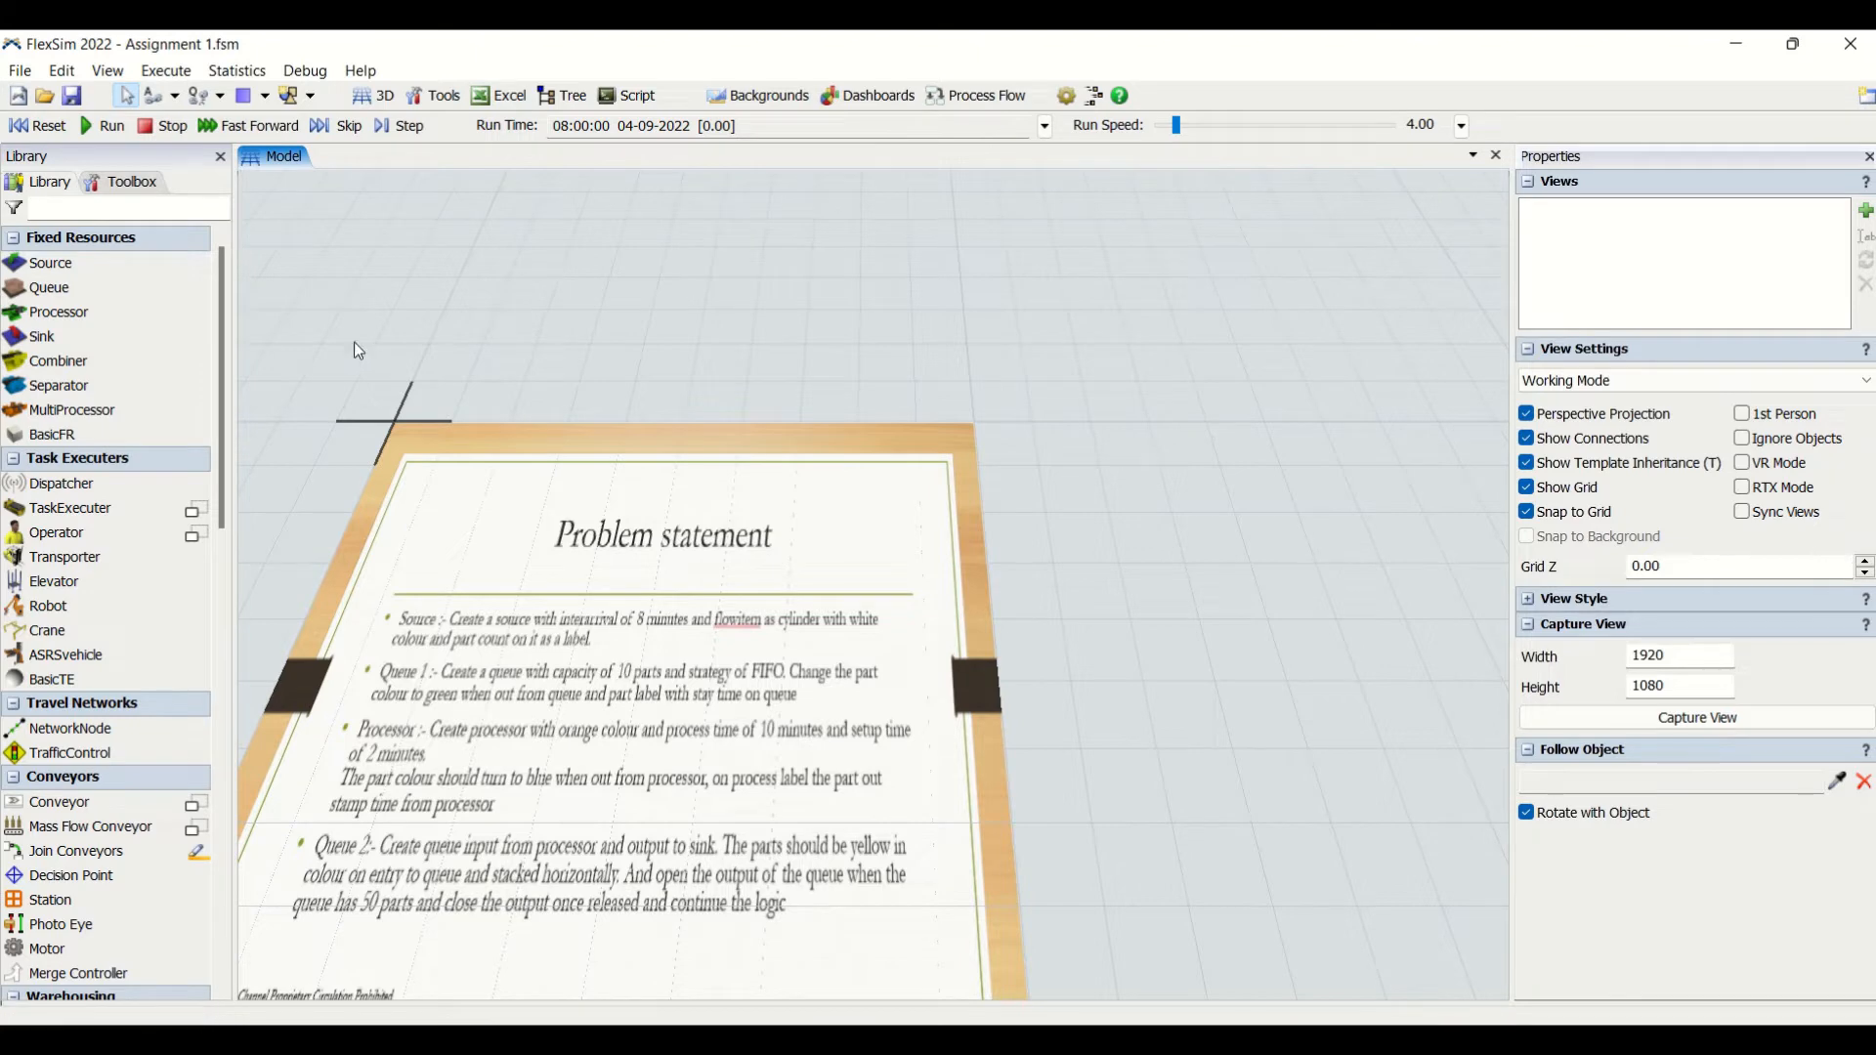
scroll(435, 635, "up", 1)
scroll(432, 630, "up", 4)
scroll(674, 659, "down", 3)
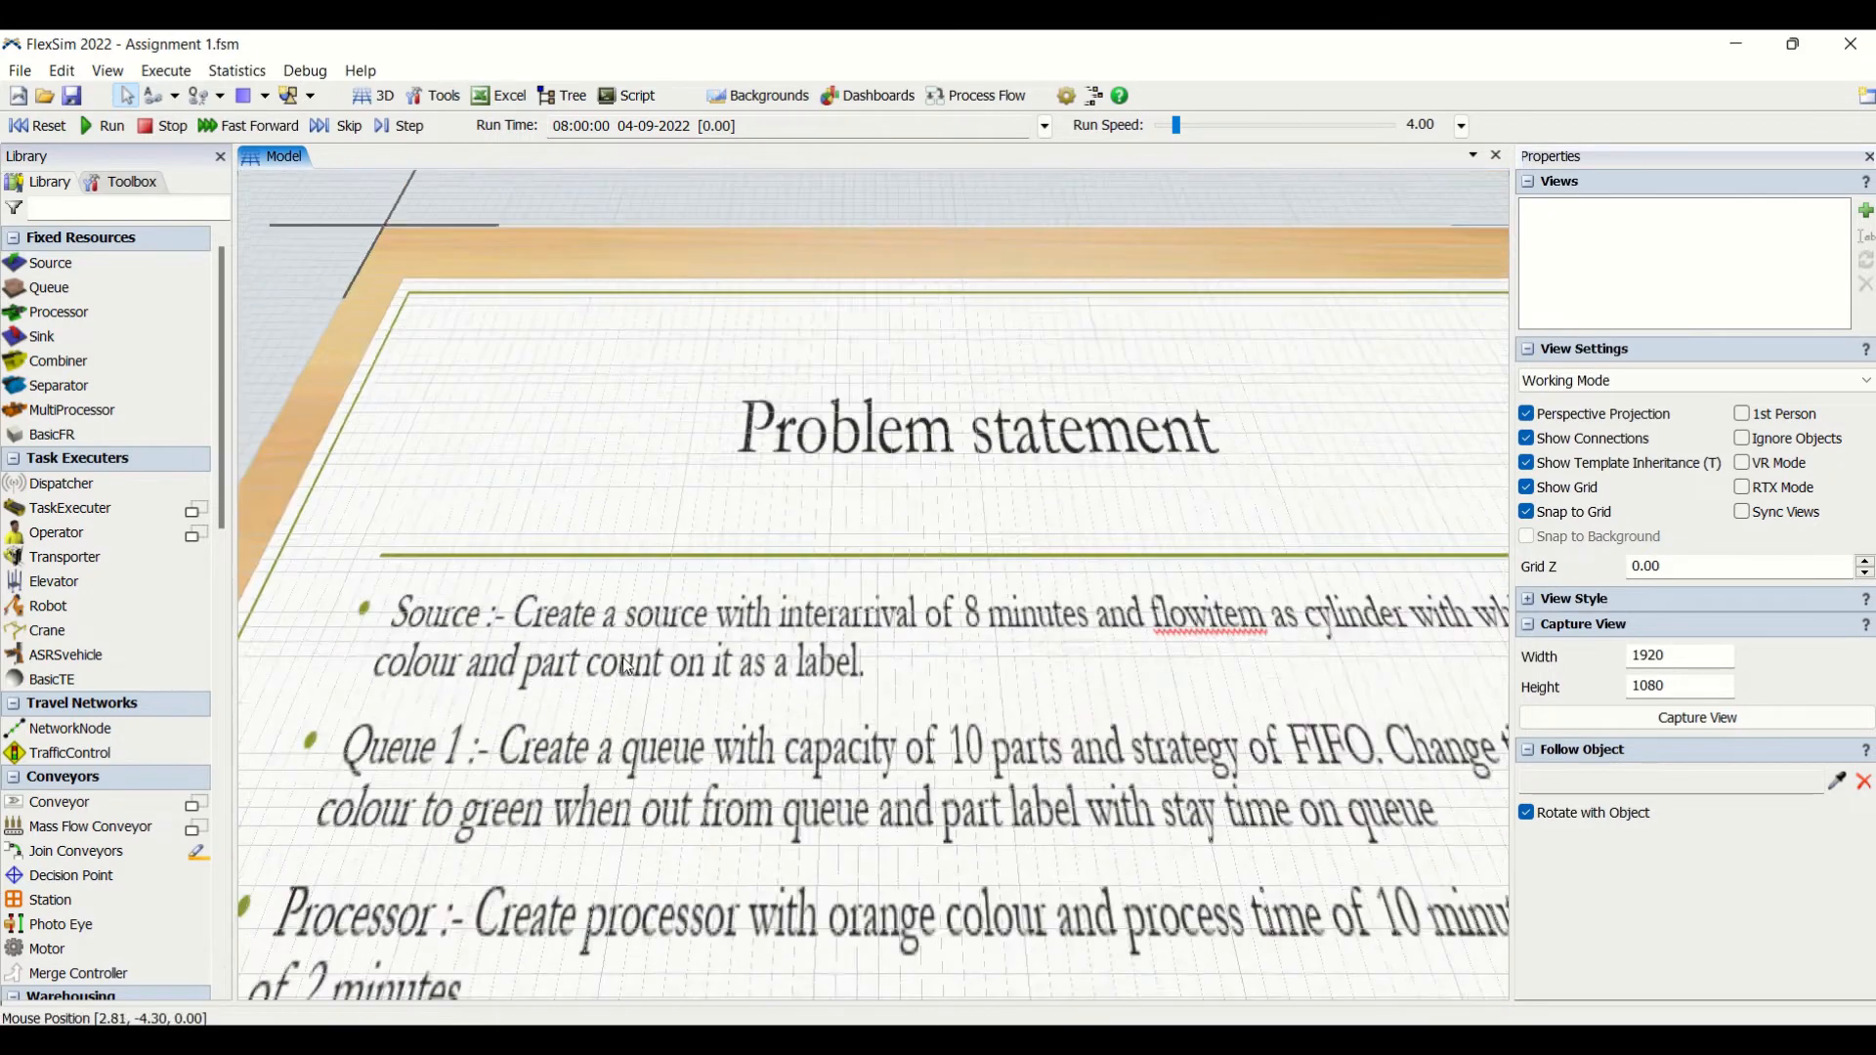
left_click_drag(870, 292, 741, 225)
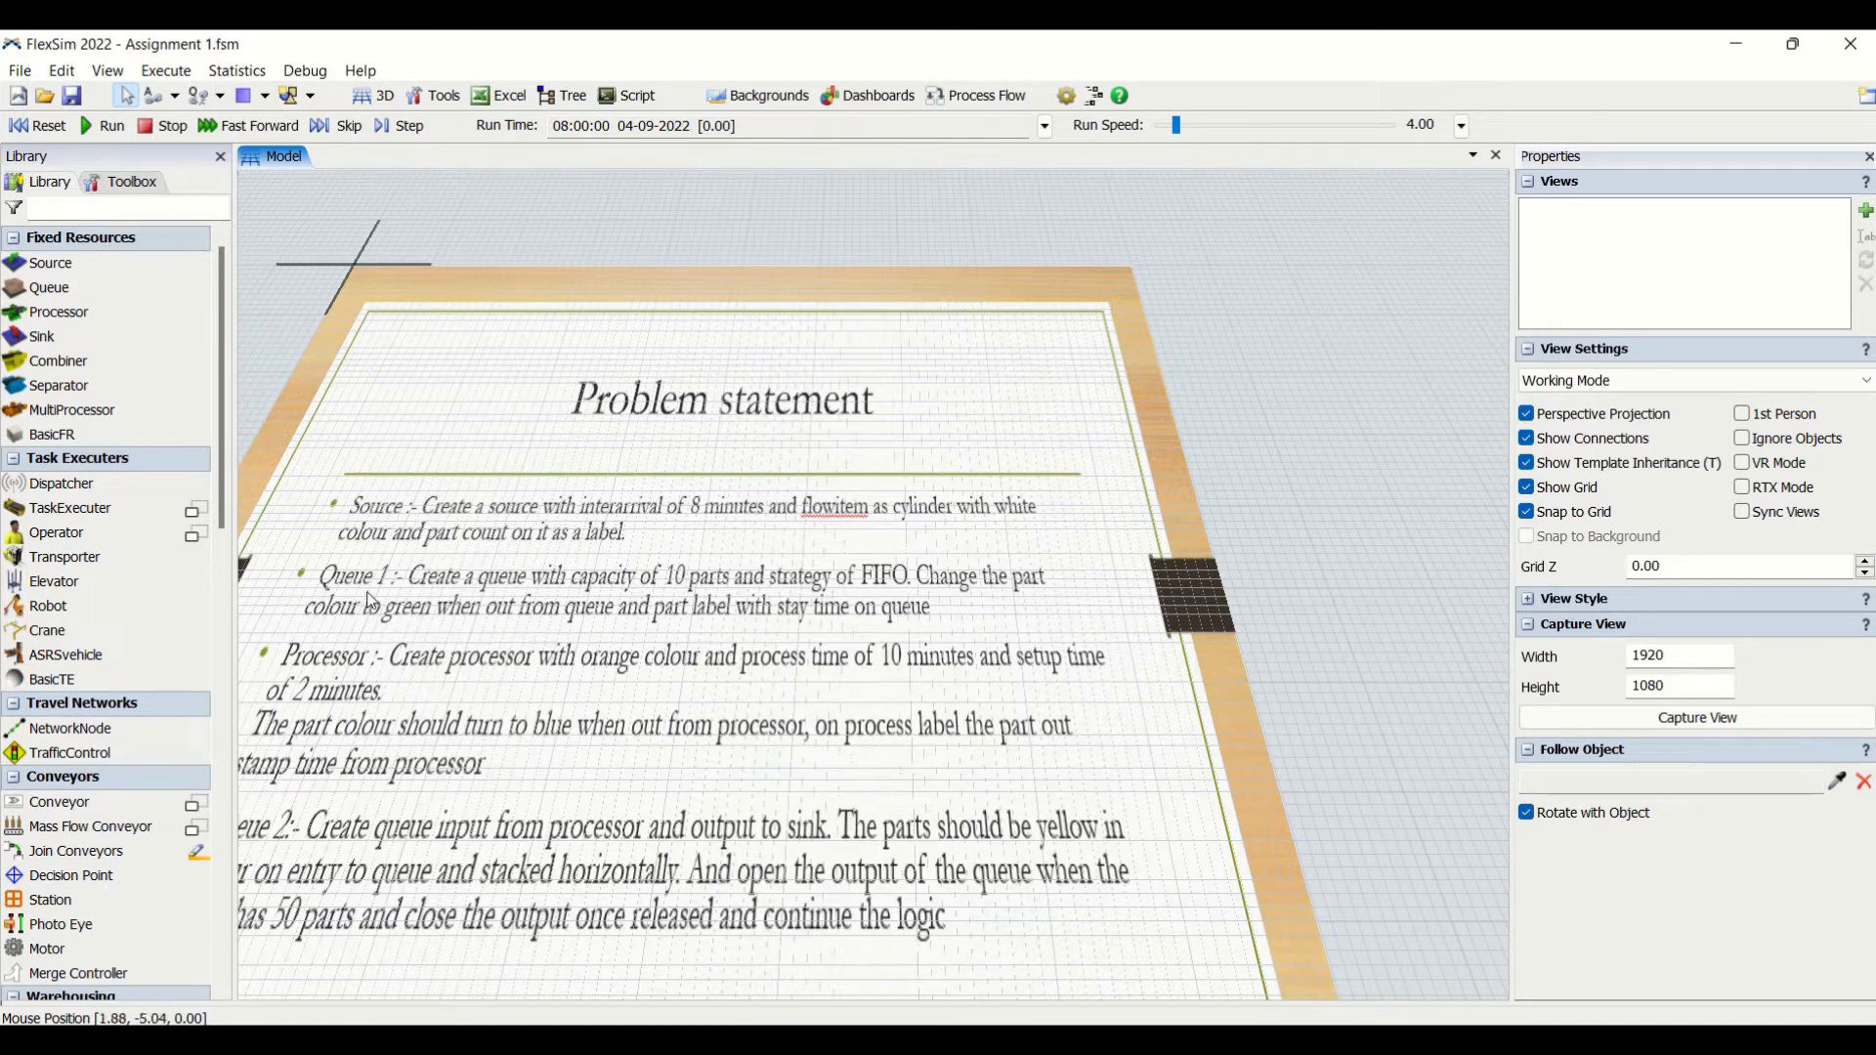
- Place a Source and a Queue beside the Problem statement board and connect the Source's output to the Queue
left_click_drag(1310, 598, 619, 586)
left_click_drag(91, 274, 632, 490)
left_click_drag(70, 300, 936, 517)
left_click_drag(721, 813, 857, 812)
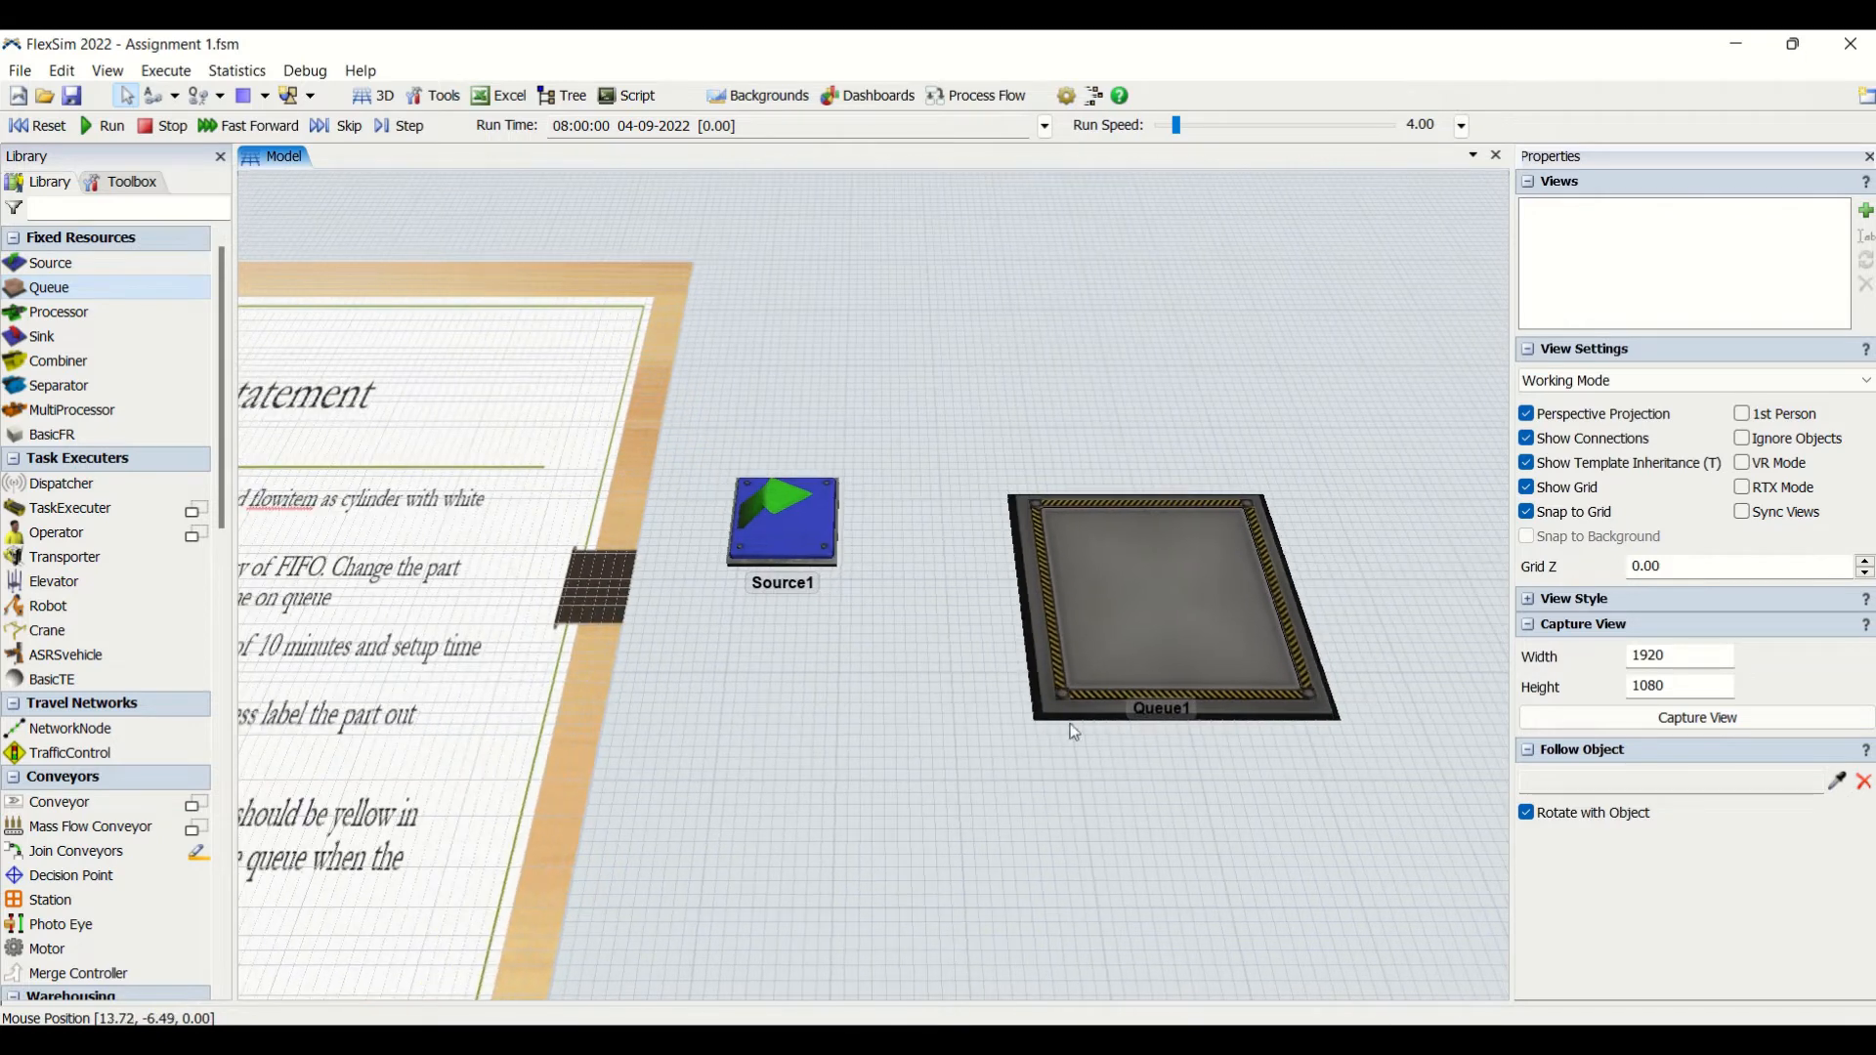
left_click_drag(1145, 713, 1047, 644)
left_click(1014, 778)
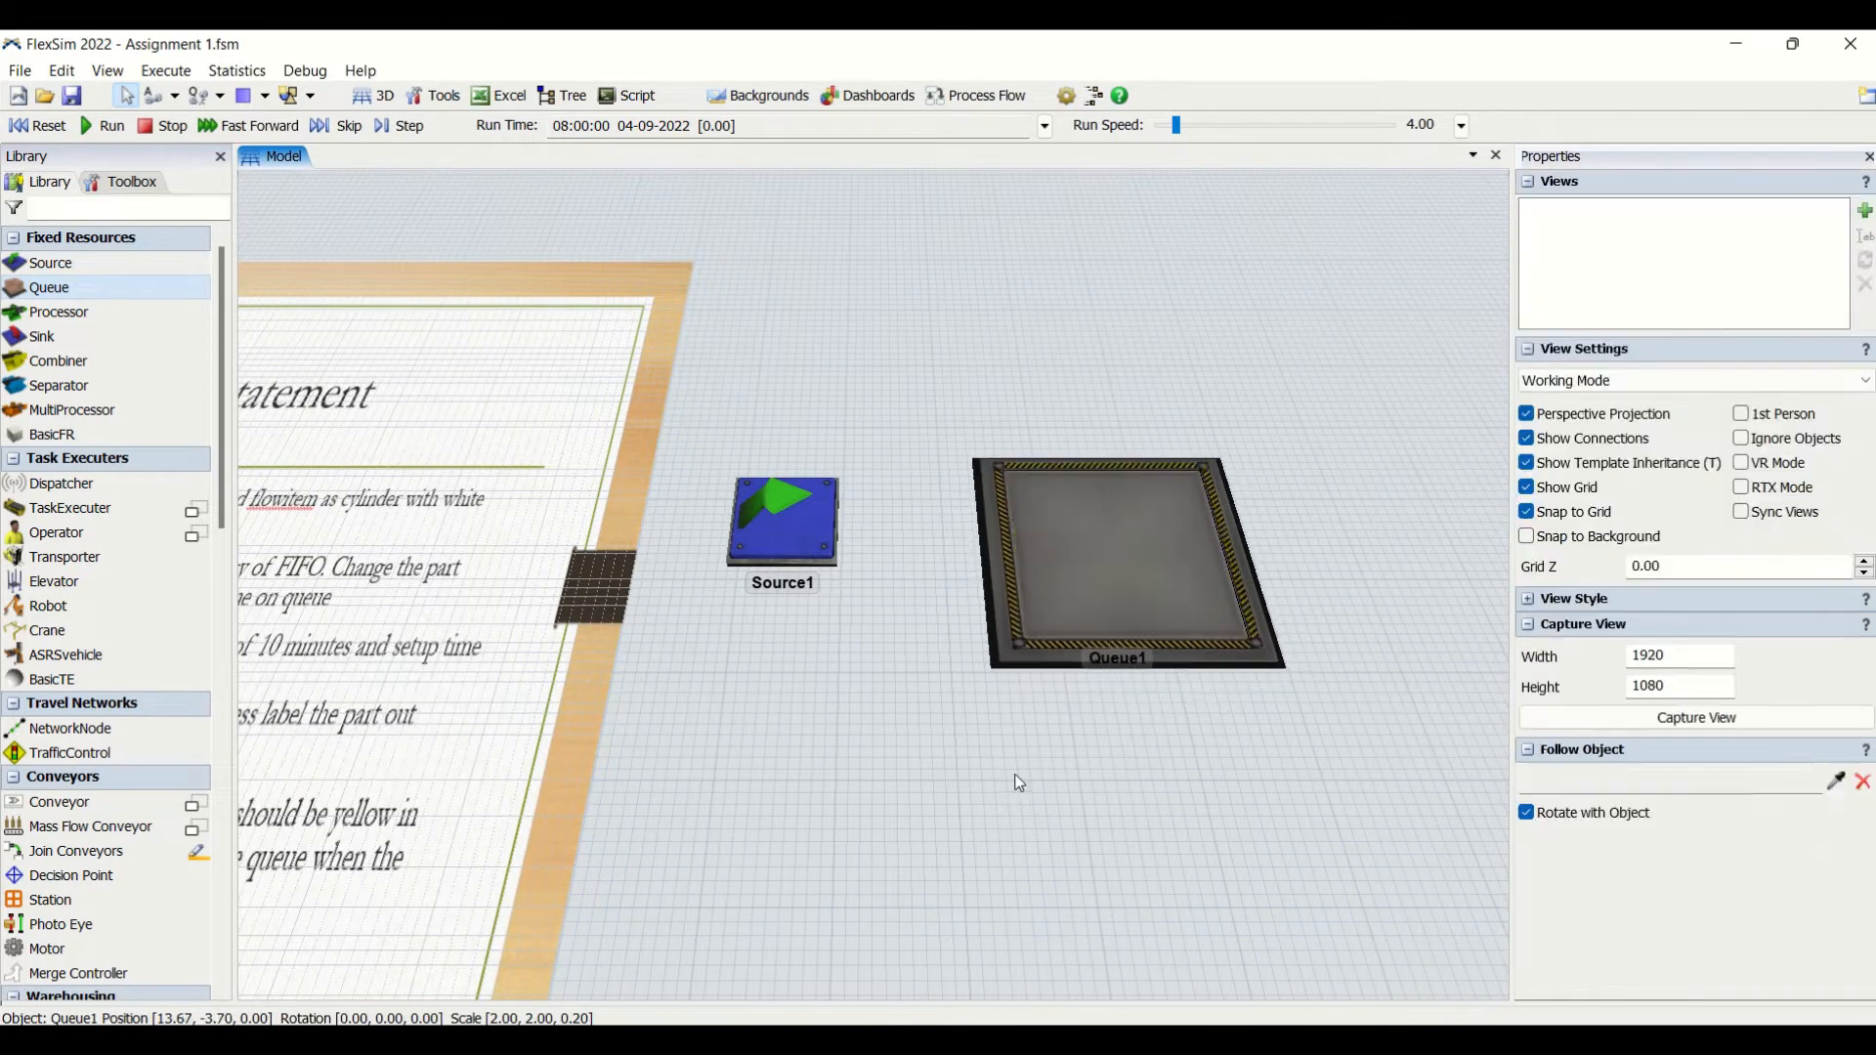
left_click_drag(818, 535, 1169, 538)
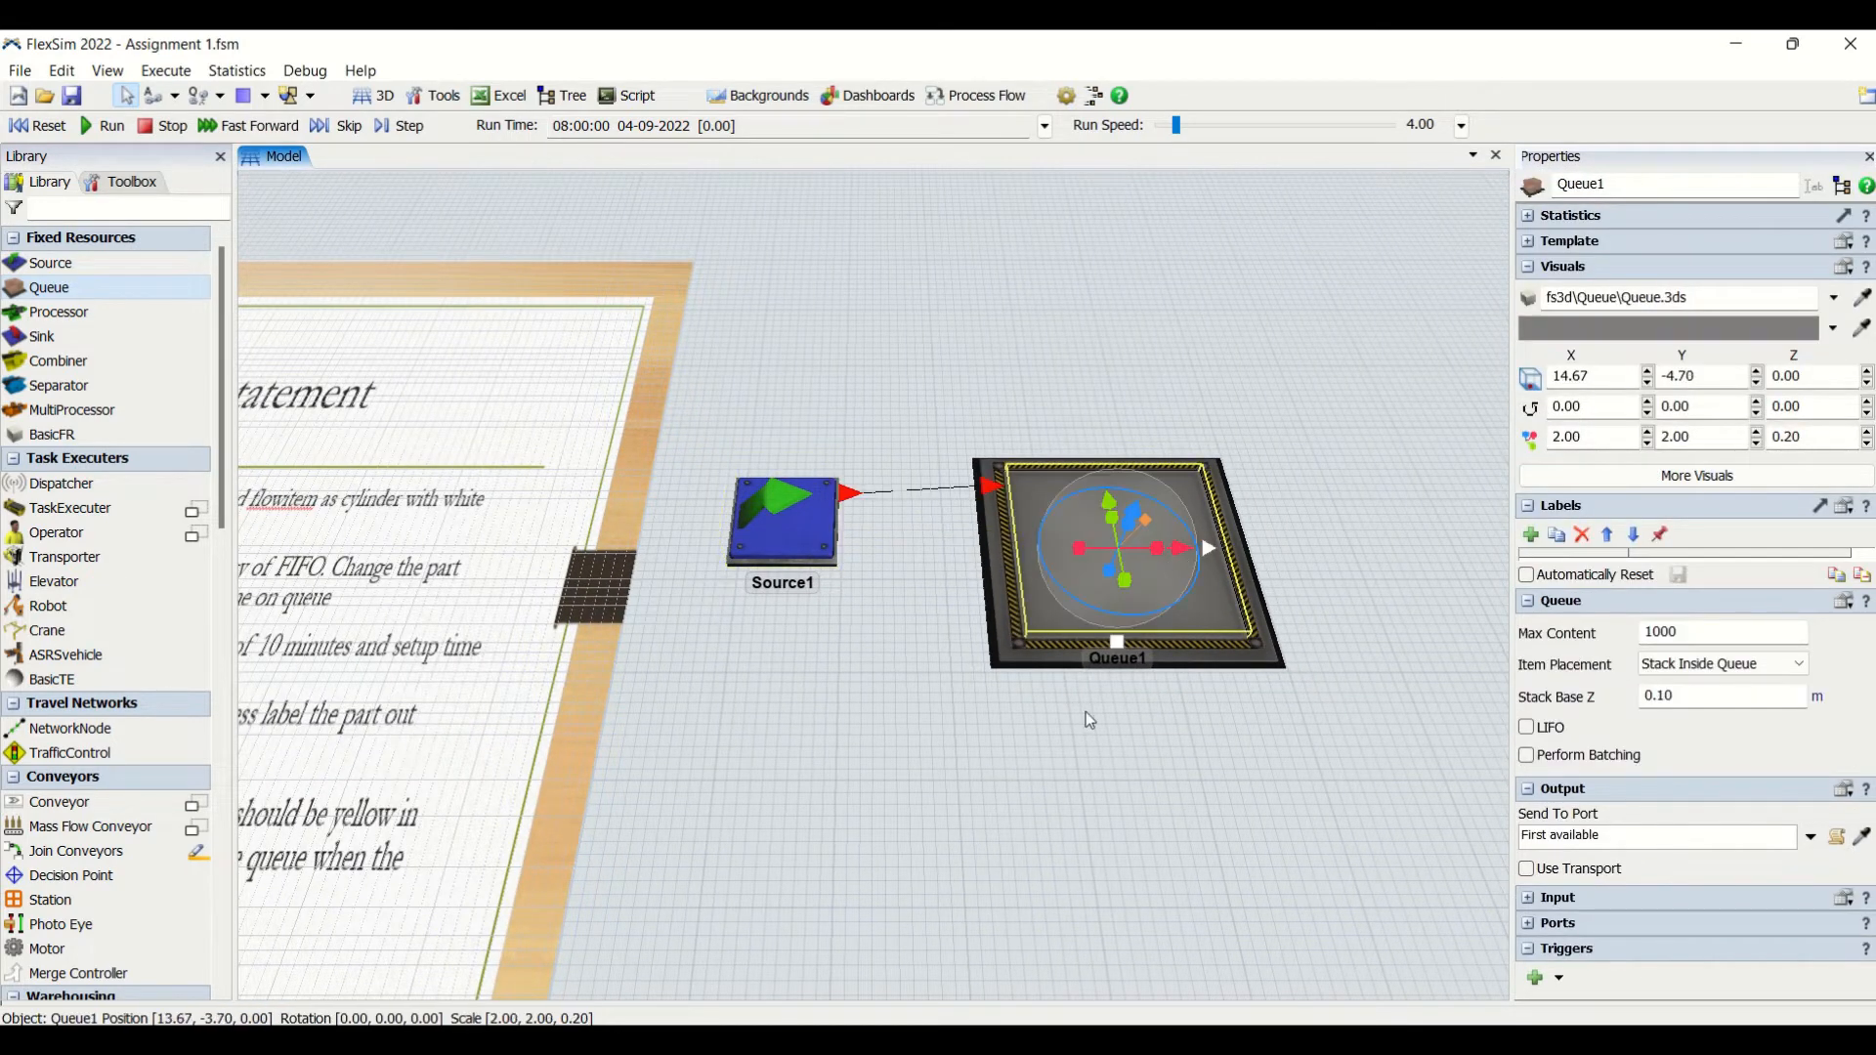
left_click(1012, 785)
- Enable Arrival at time 0 for Source1 and set its inter-arrival time to 8 minutes
left_click(798, 557)
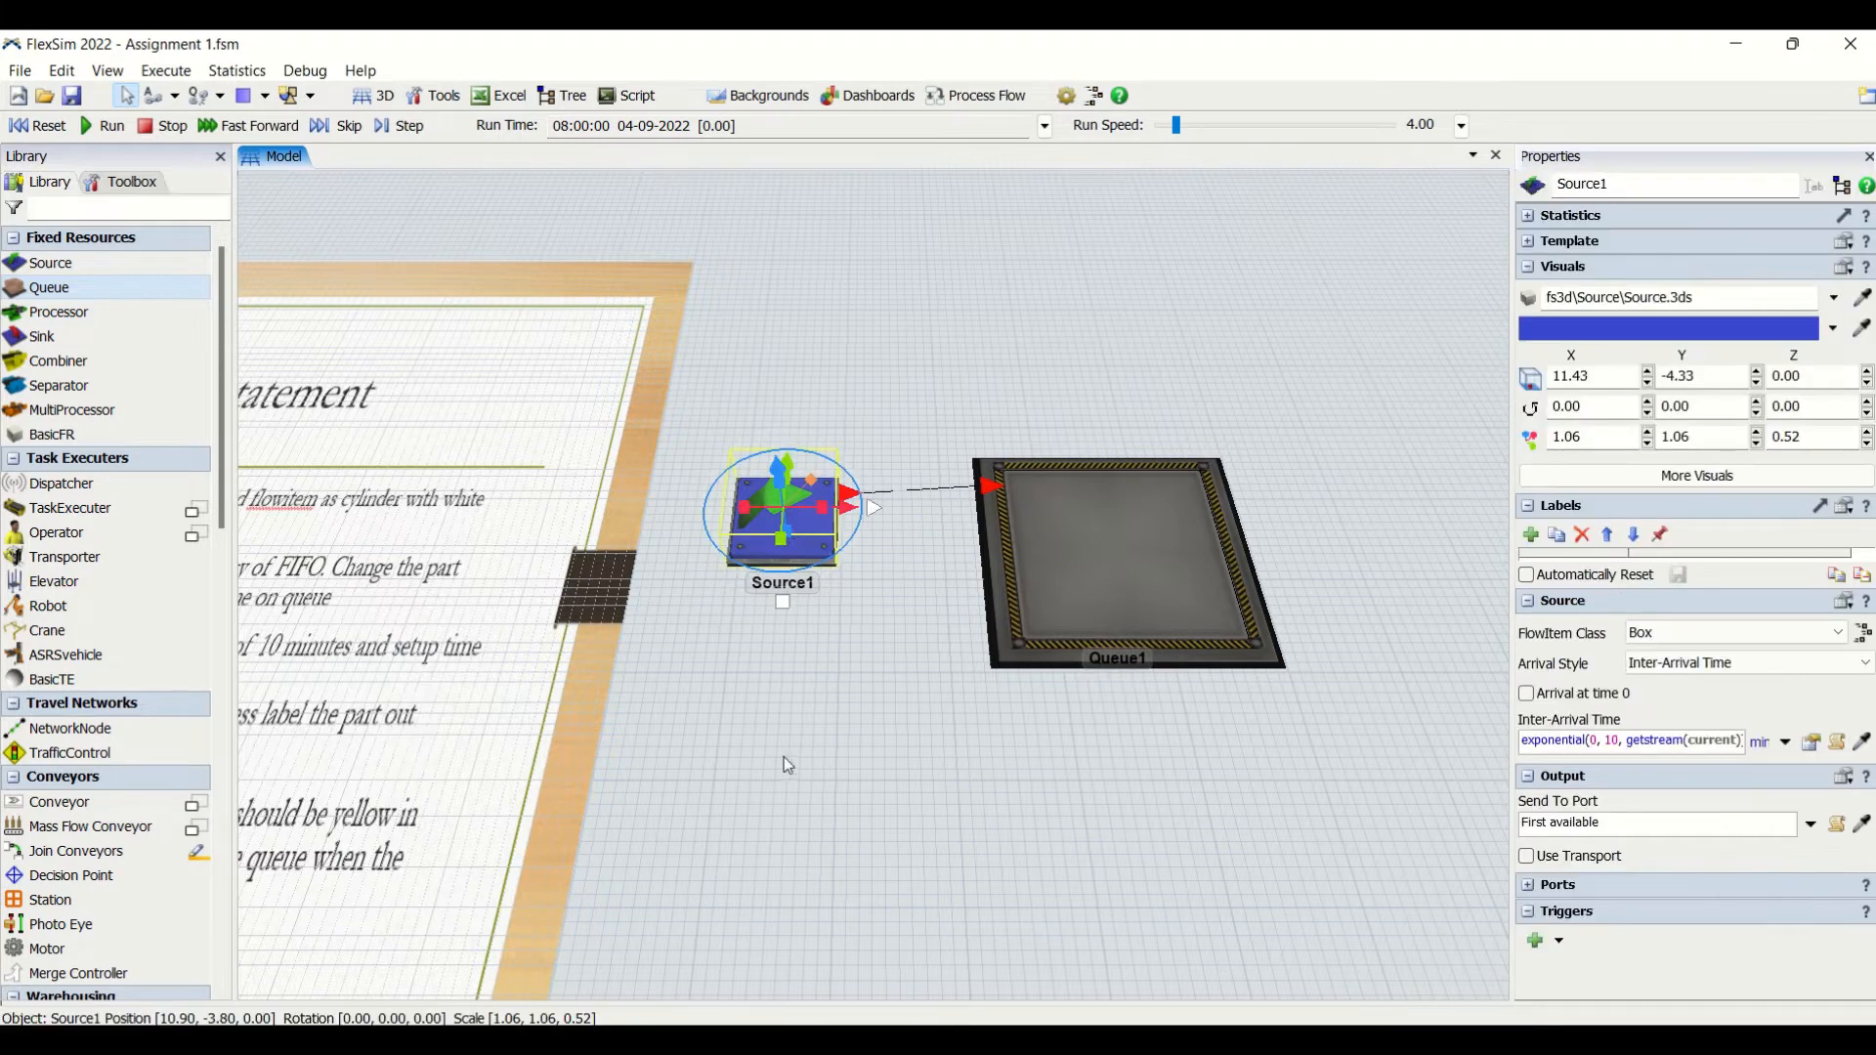
left_click(1527, 693)
left_click(1544, 741)
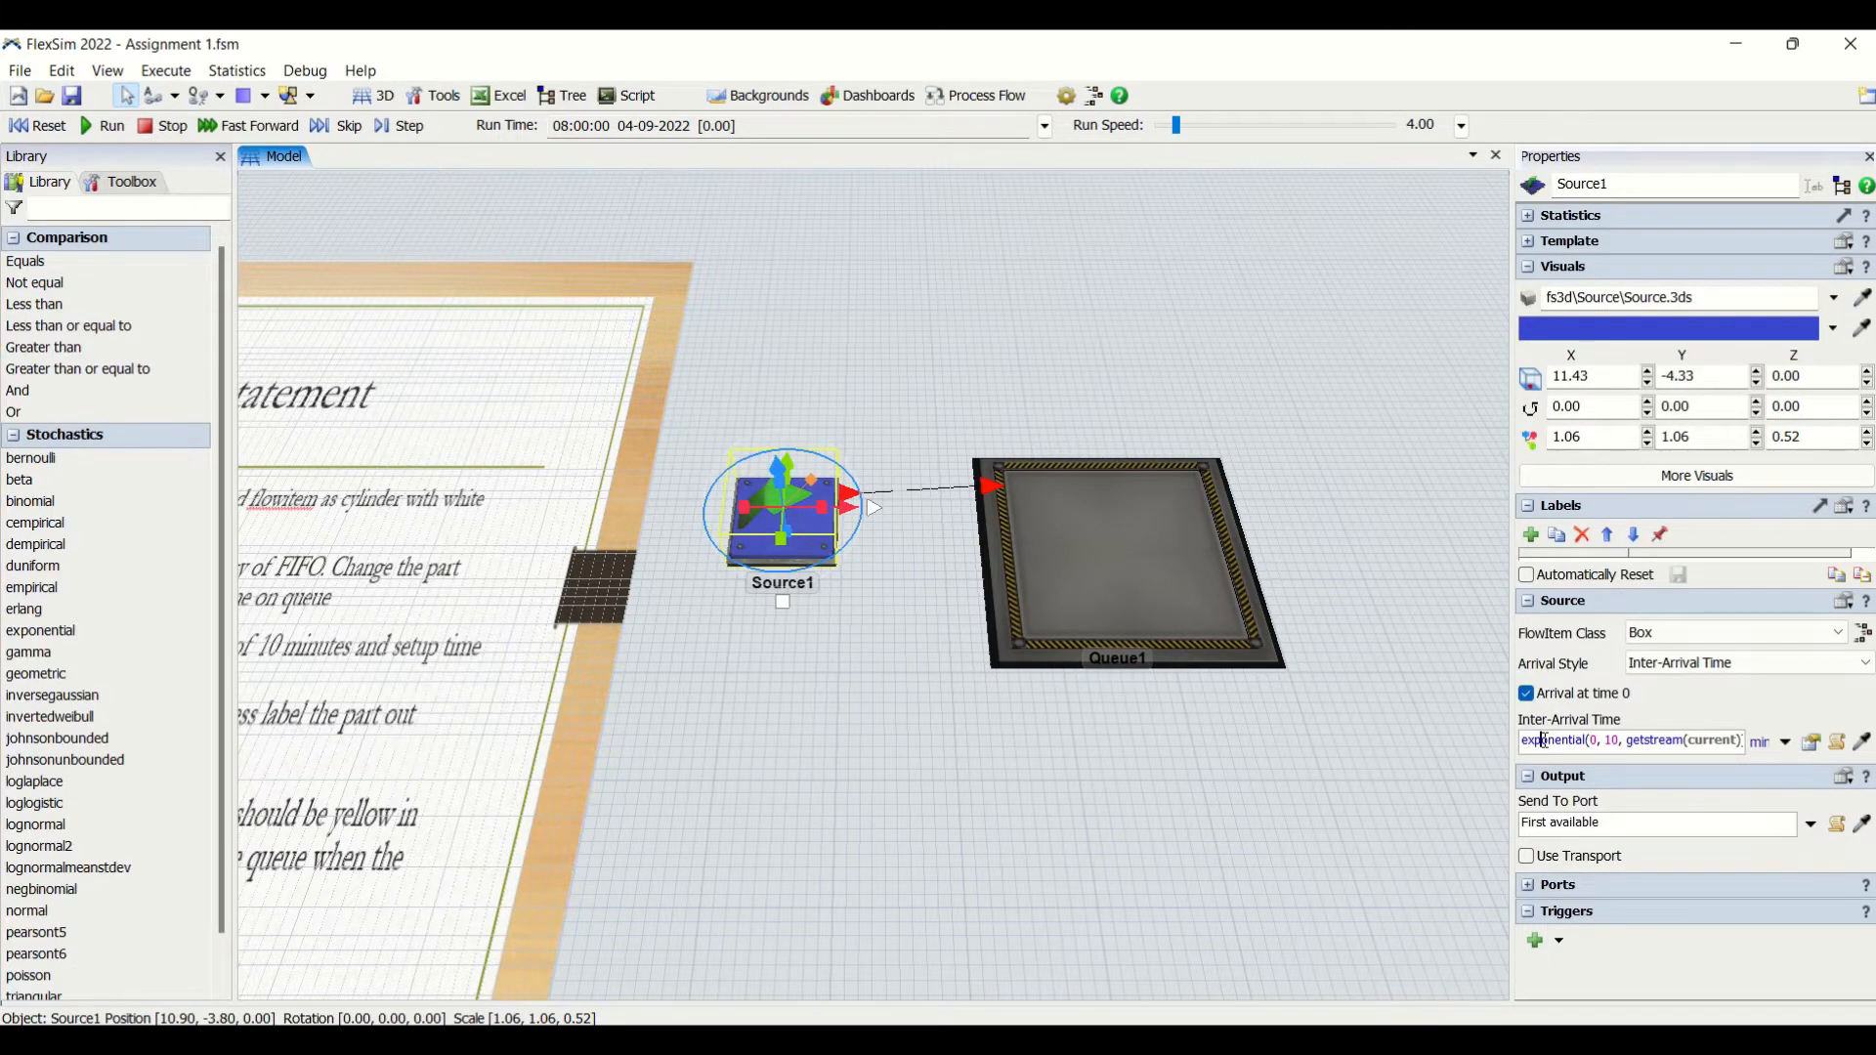
triple_click(1544, 740)
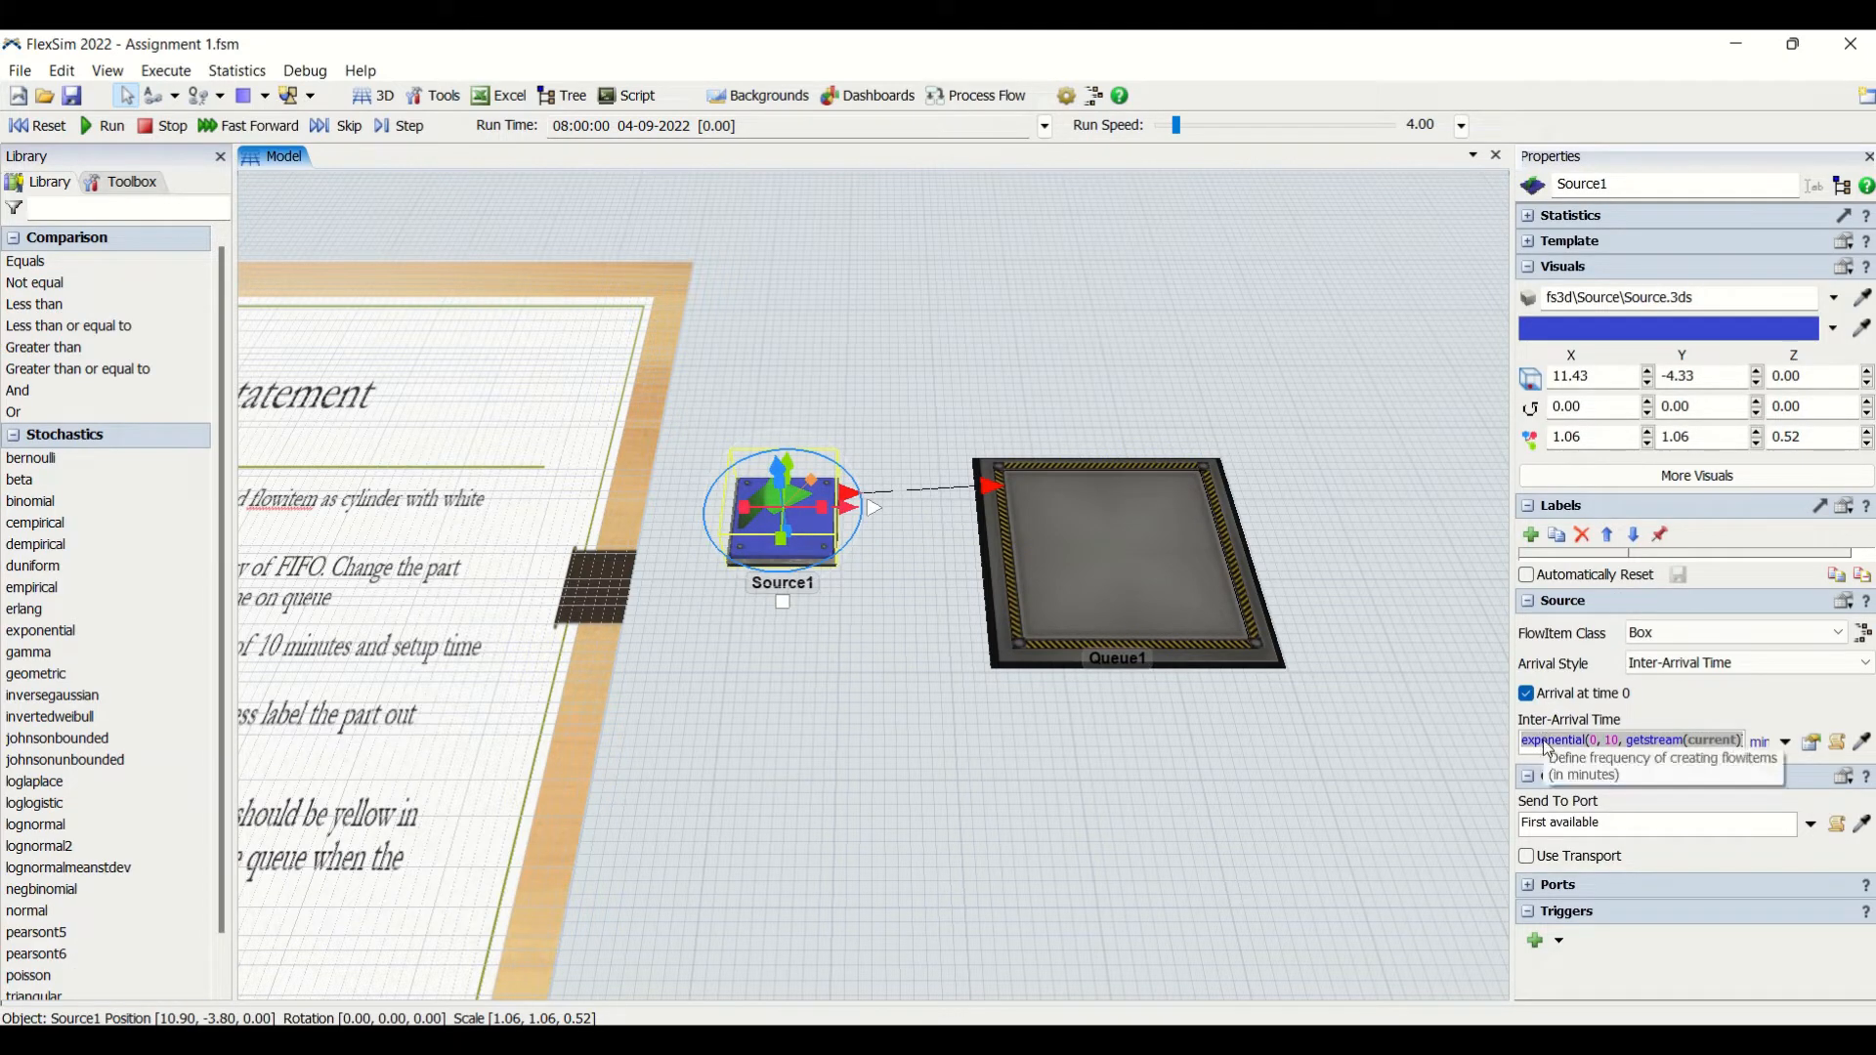
type("8")
key("Return")
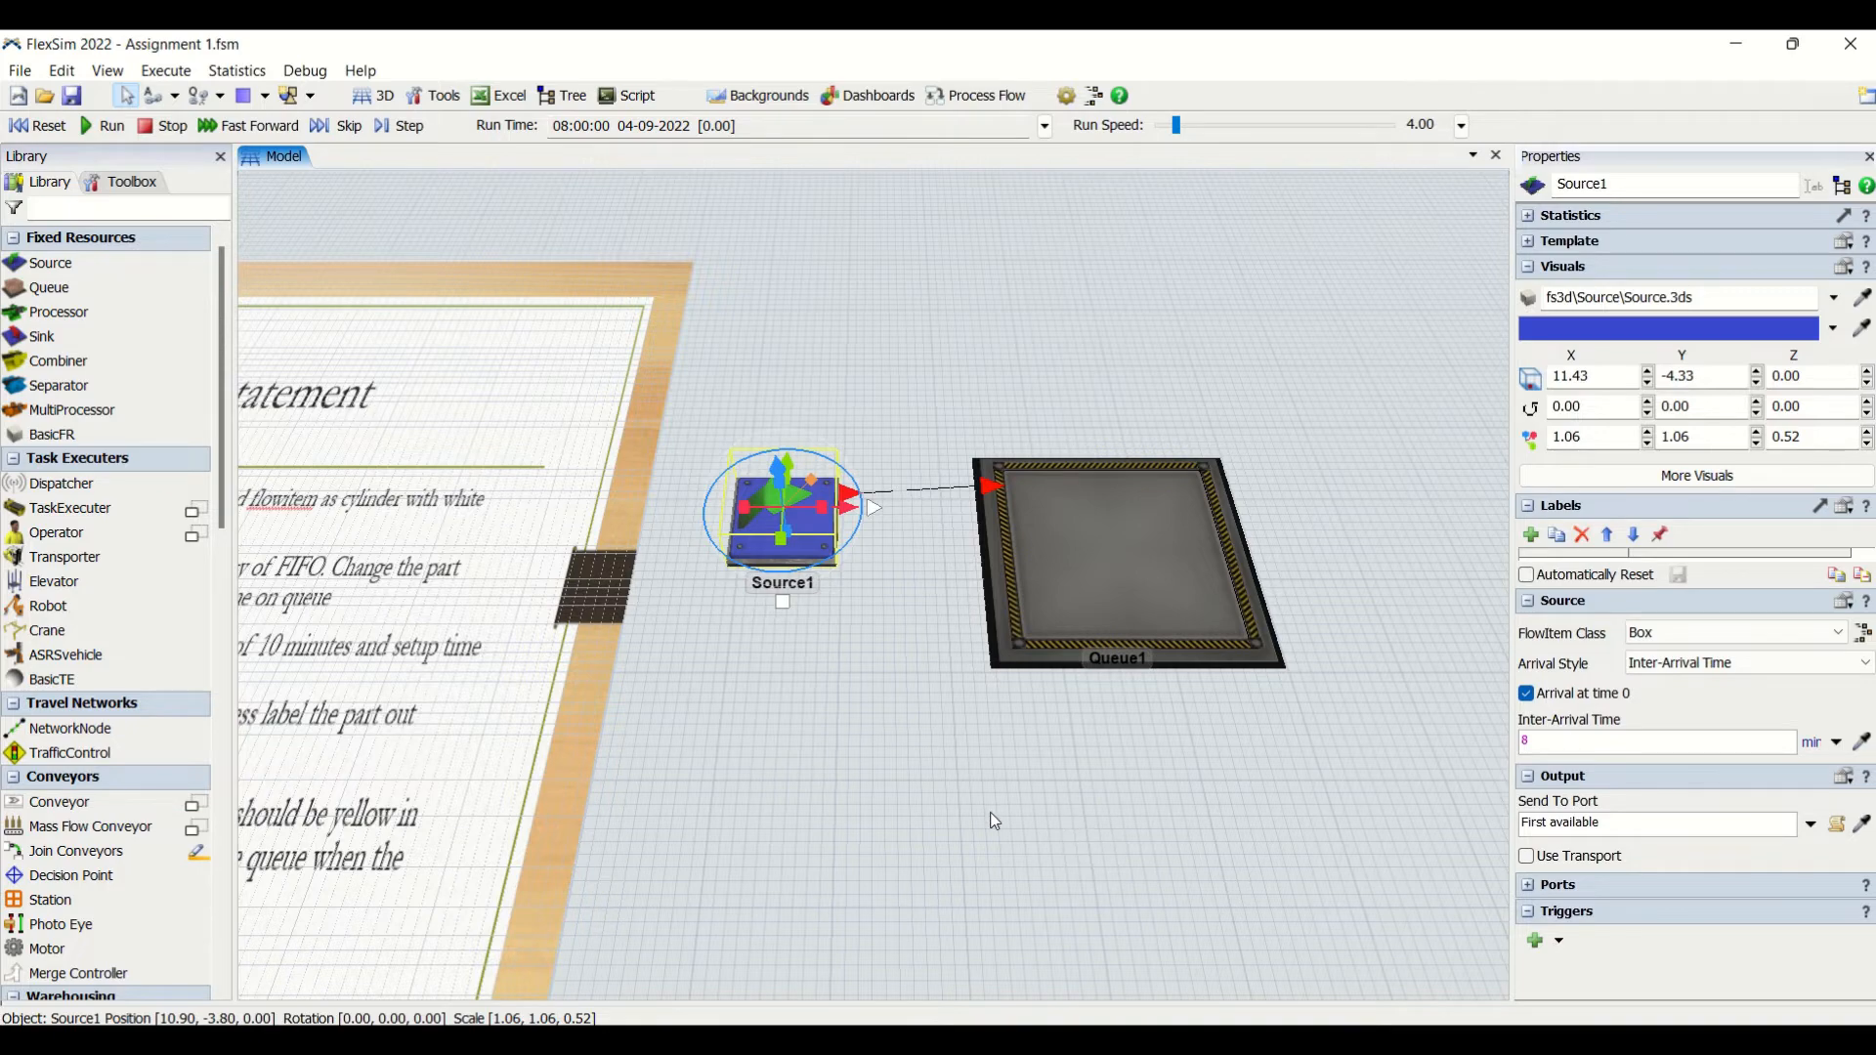
- Set the FlowItem class of Source1 to Cylinder
mouse_move(990, 820)
left_mouse_down()
mouse_move(1304, 772)
mouse_move(996, 804)
left_mouse_up()
scroll(1302, 770, "down", 3)
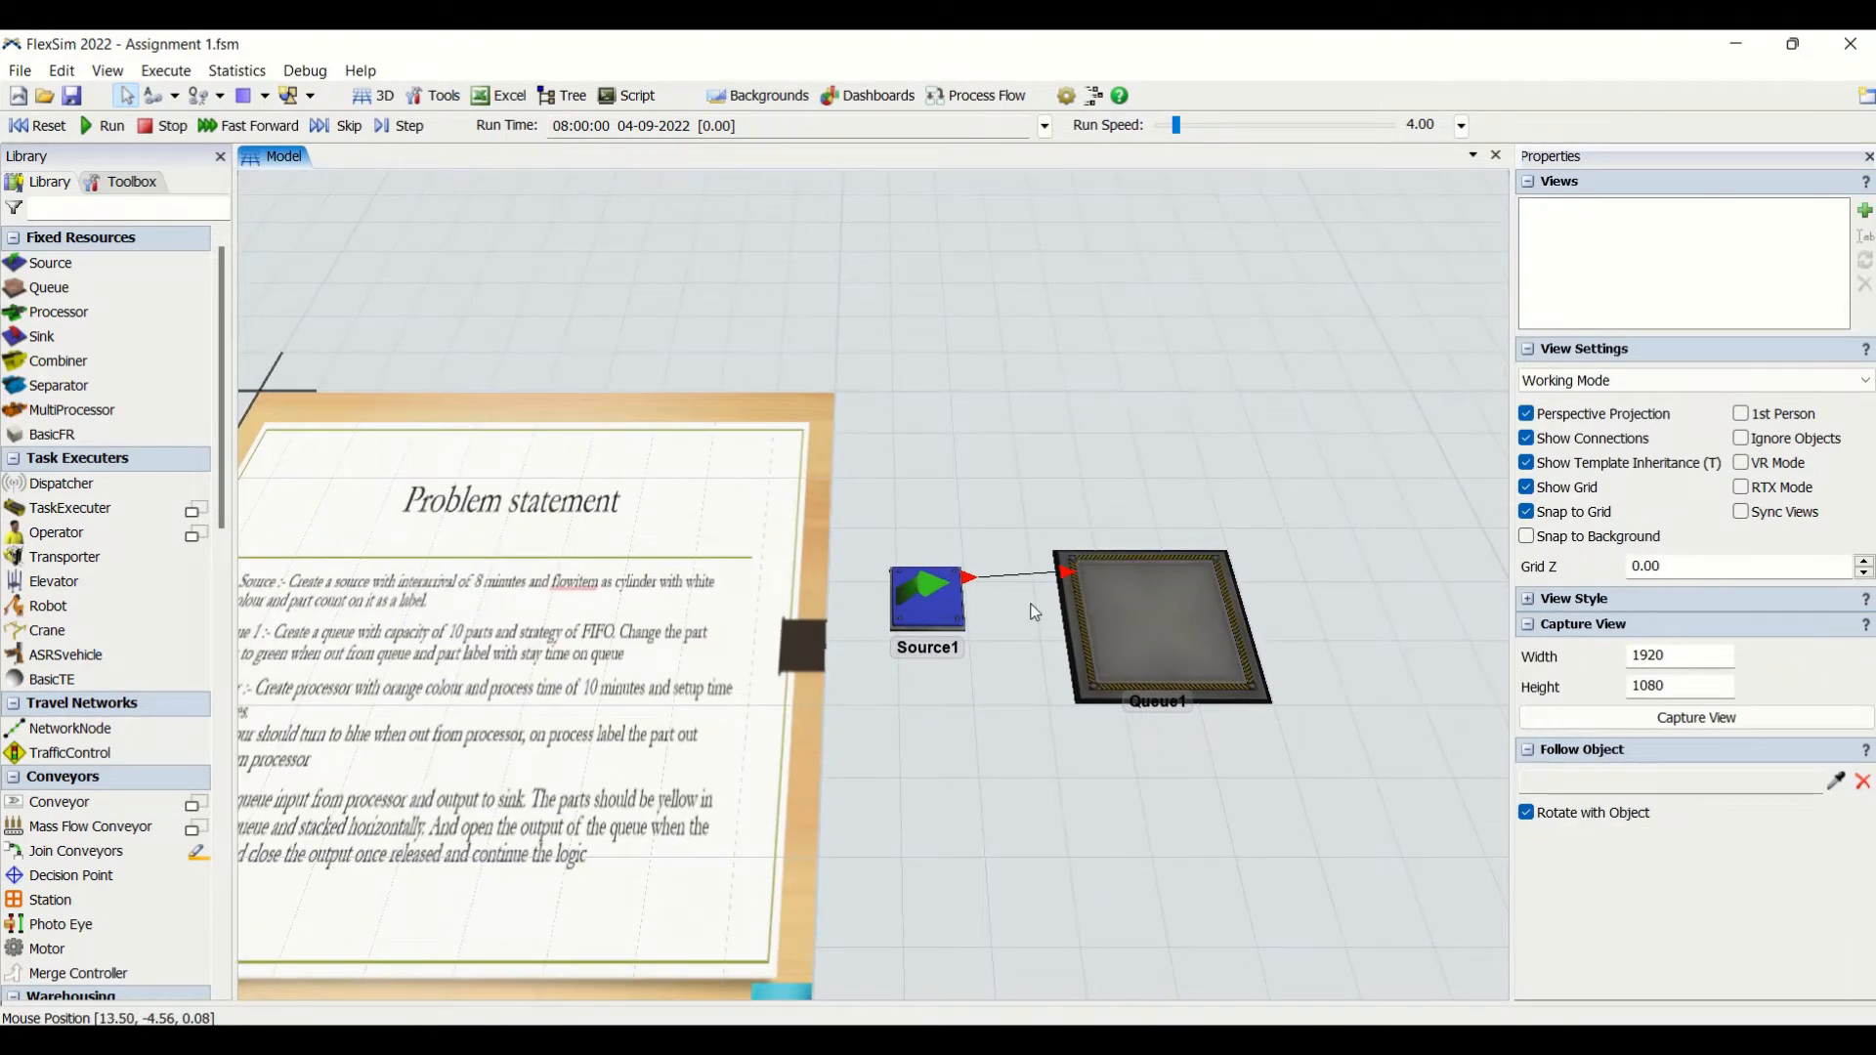
left_click(926, 599)
left_click(1667, 635)
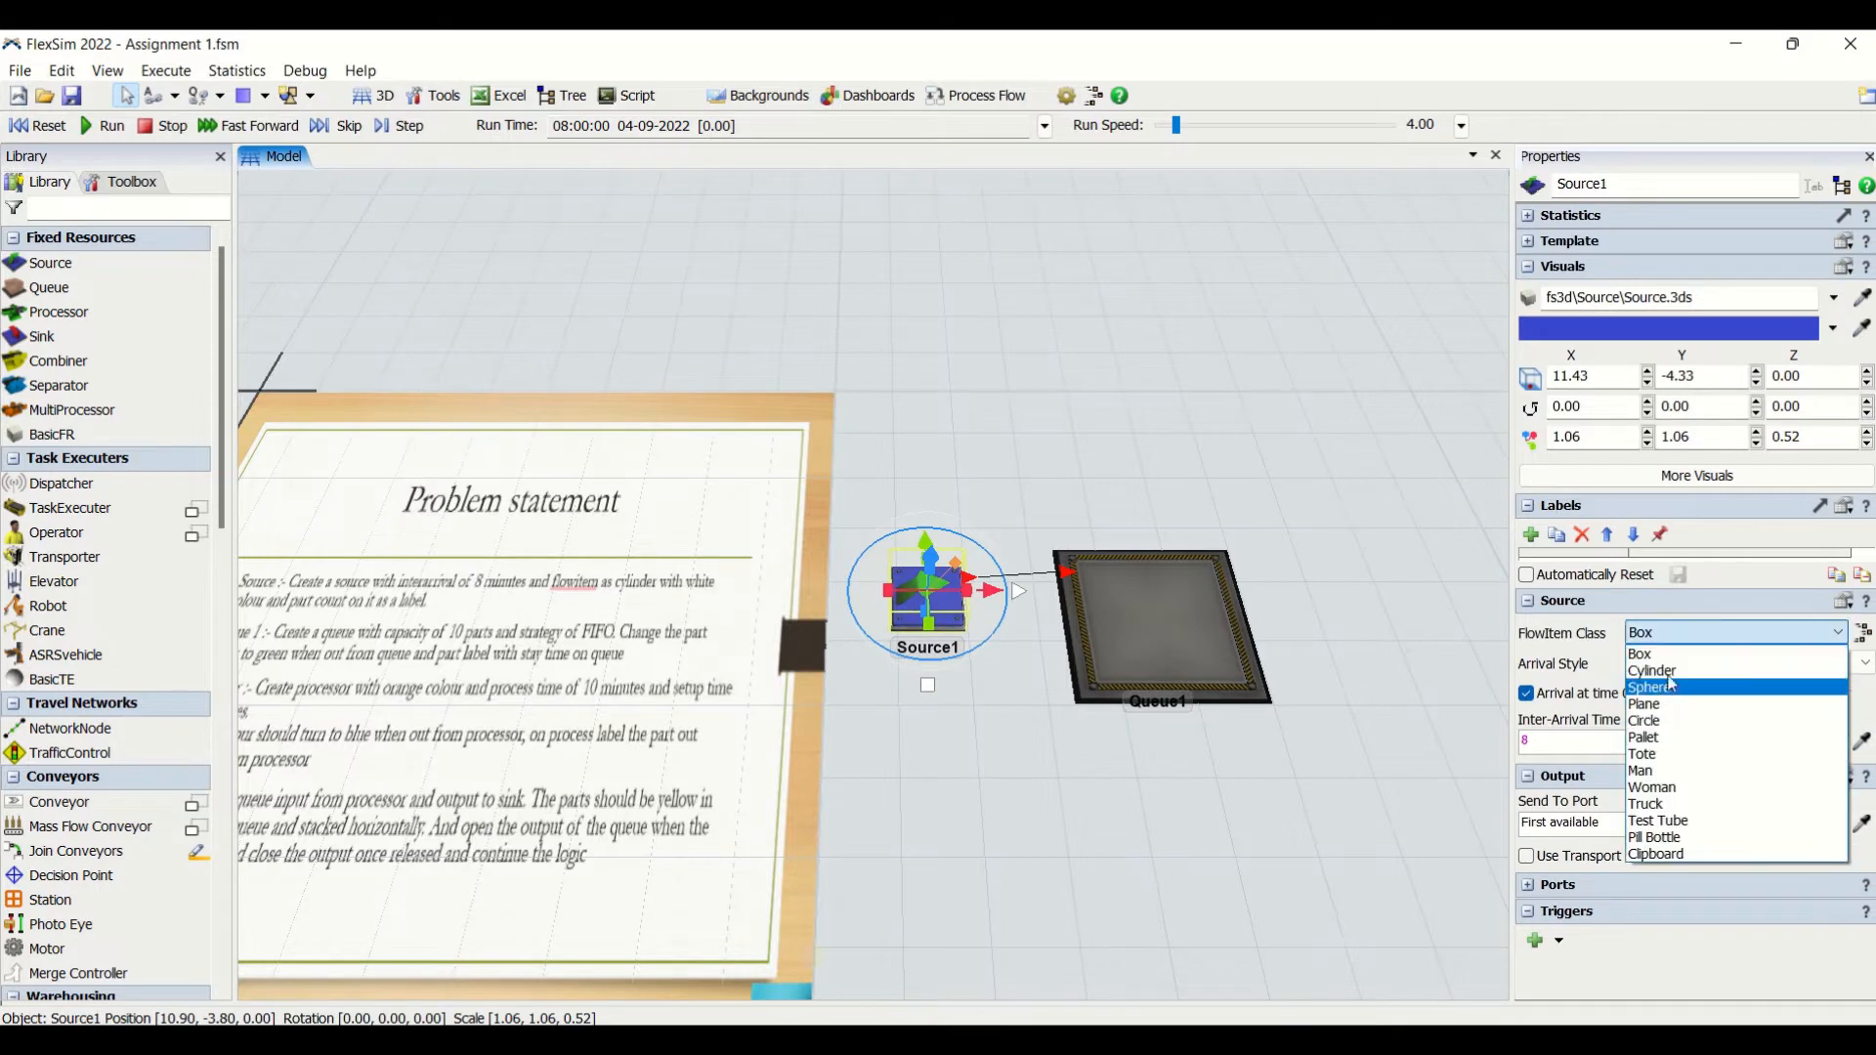
left_click(1651, 661)
left_click(931, 786)
- Add an On Exit trigger to Source1 that sets the object color of item to Color.white
left_click_drag(934, 791, 1051, 785)
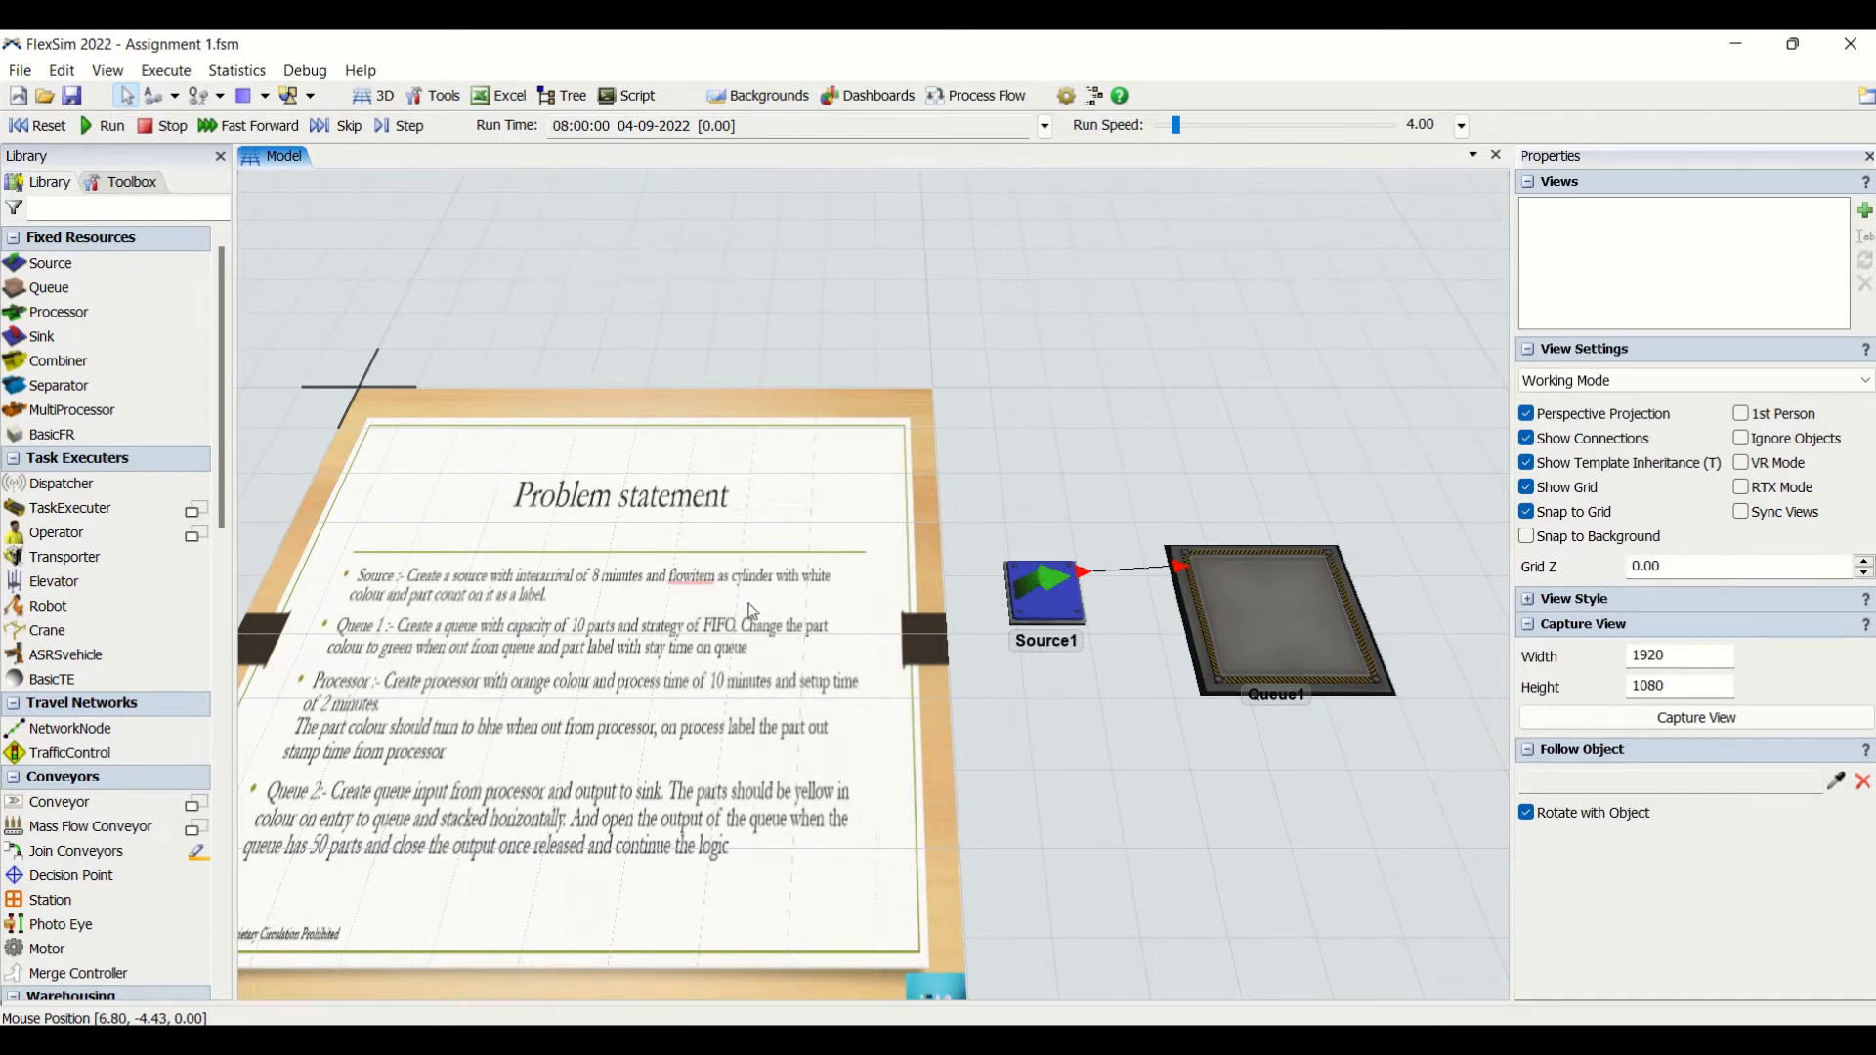
left_click_drag(1069, 729, 846, 648)
left_click(845, 517)
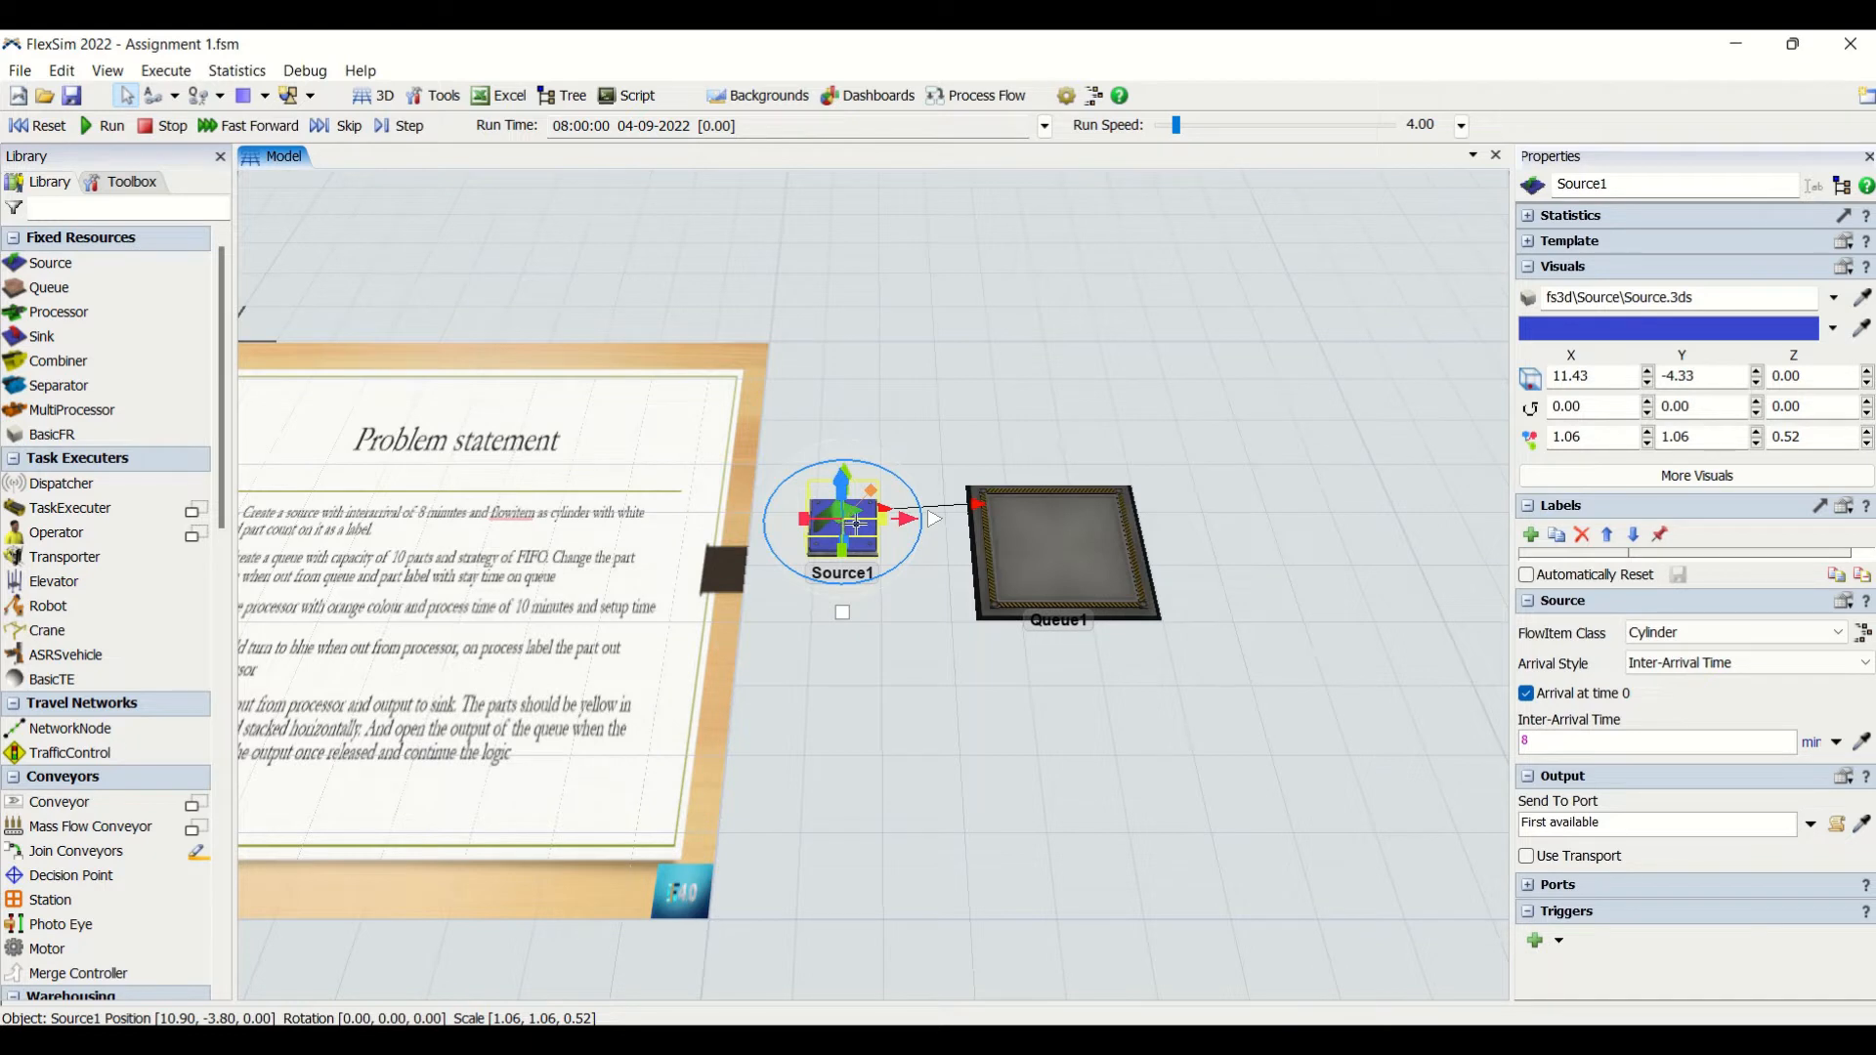
left_click(1553, 950)
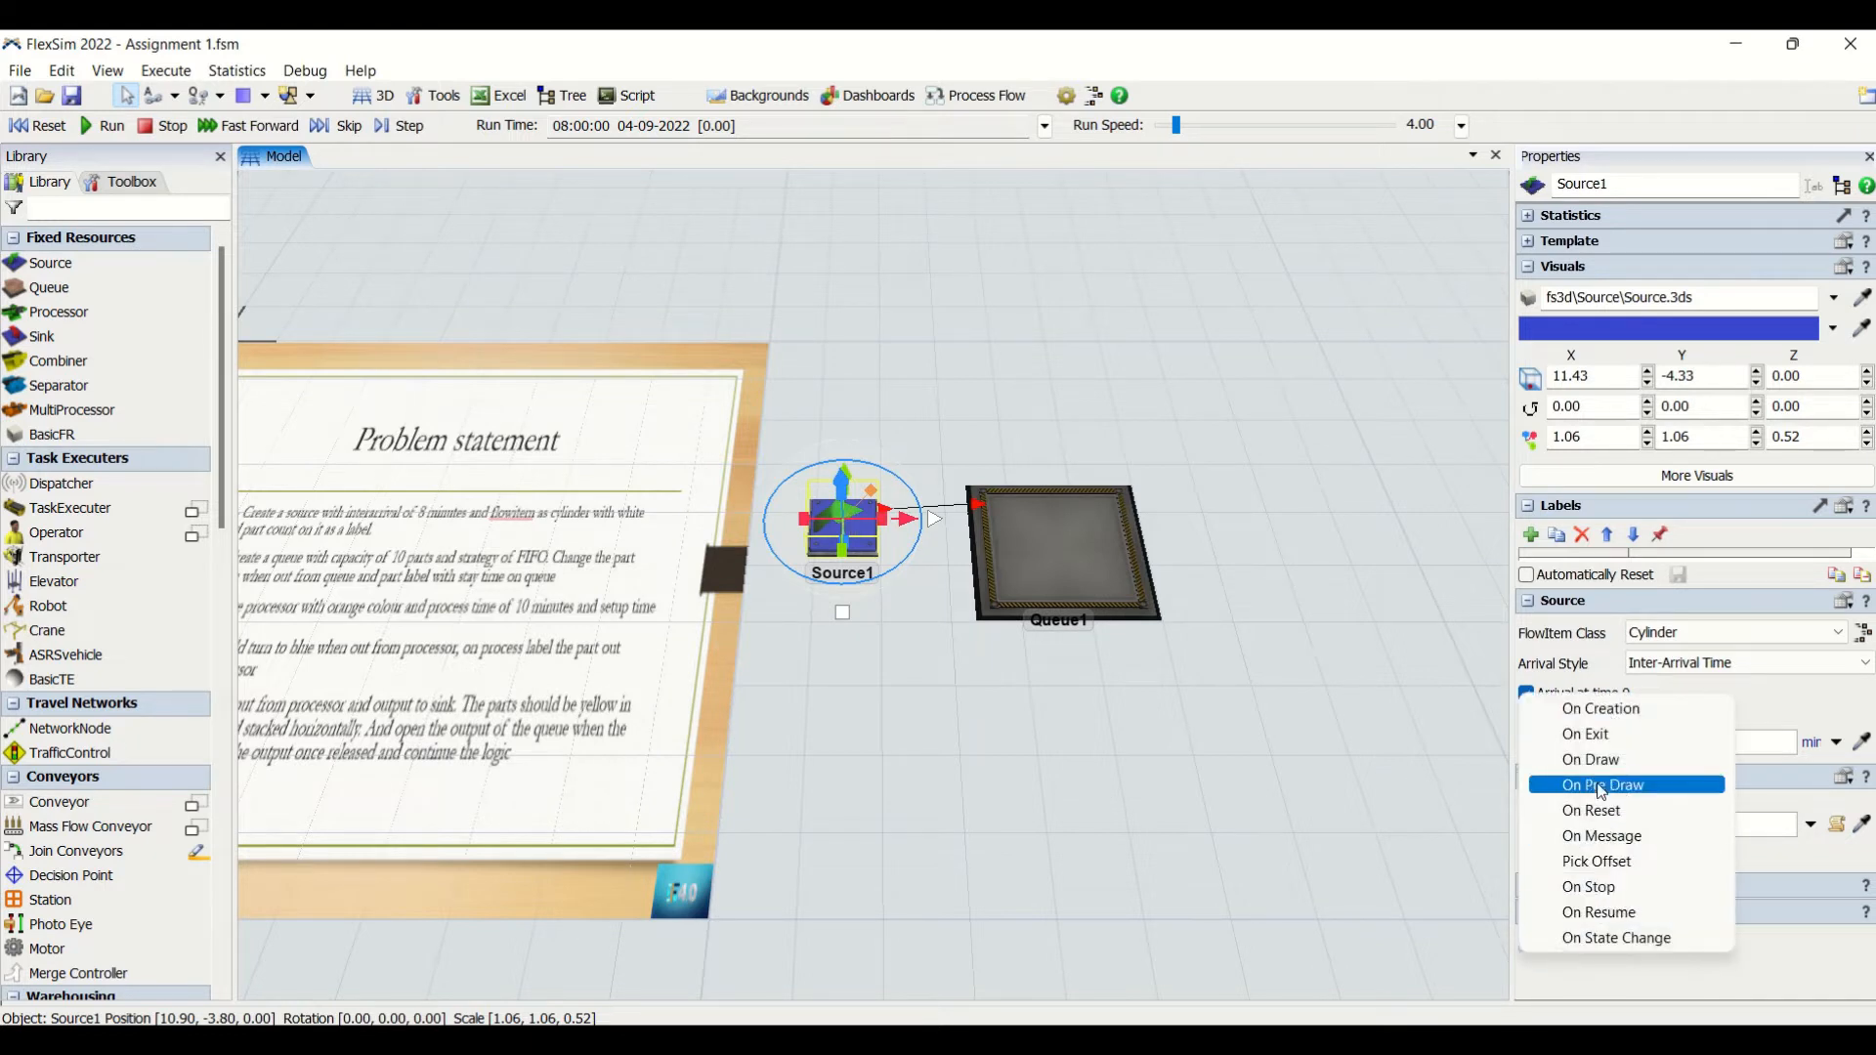
left_click(1574, 738)
left_click(1767, 986)
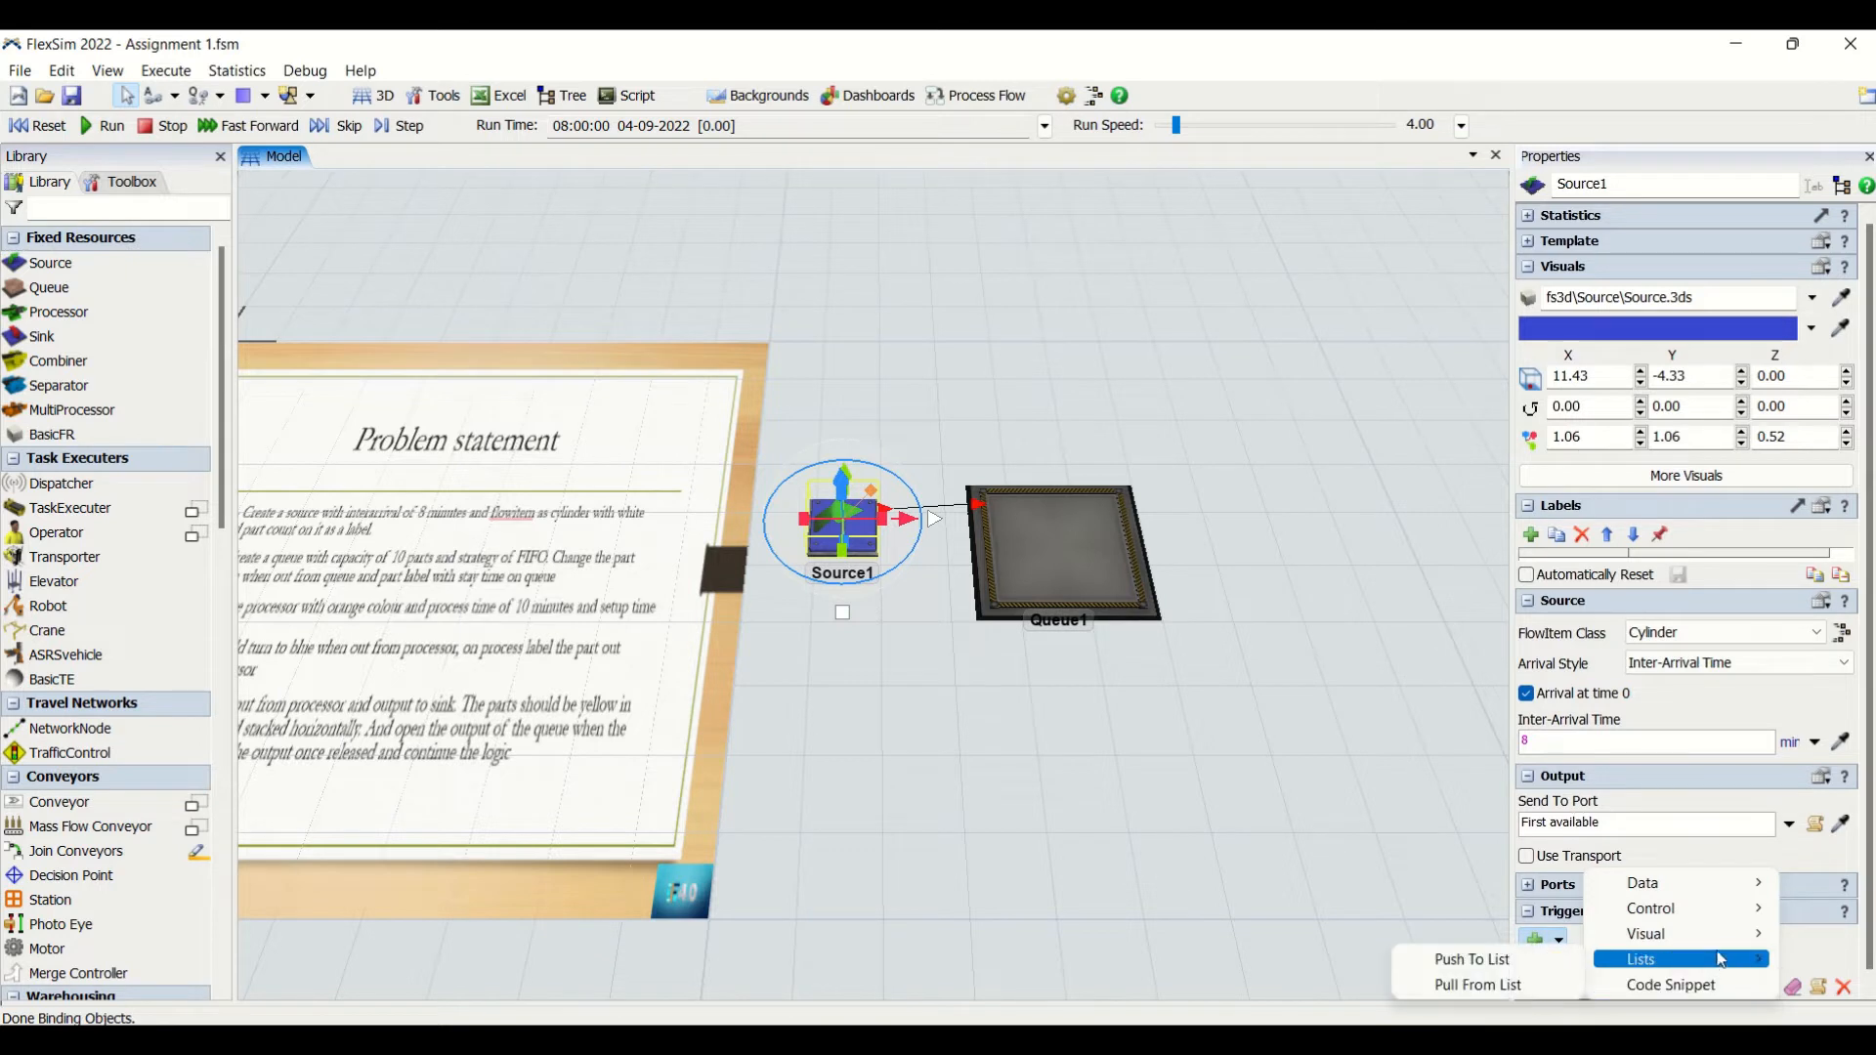
mouse_move(1748, 915)
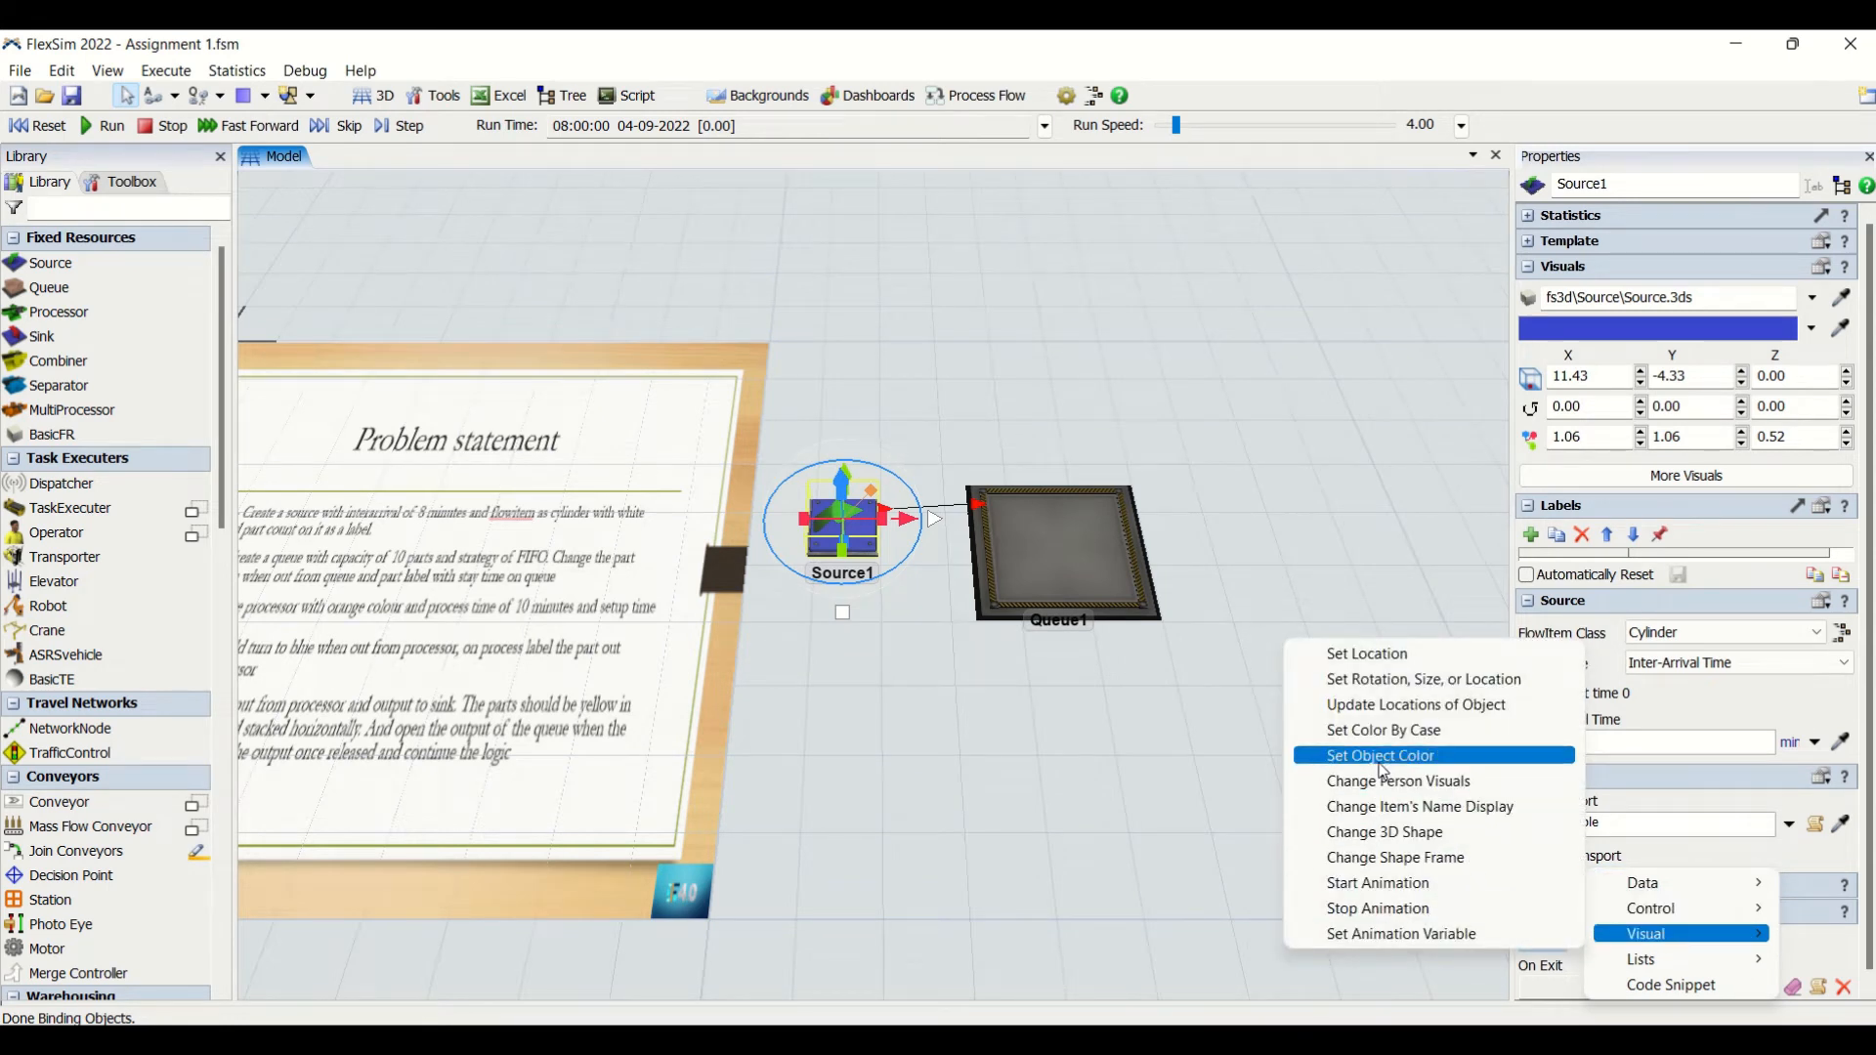
left_click(1383, 757)
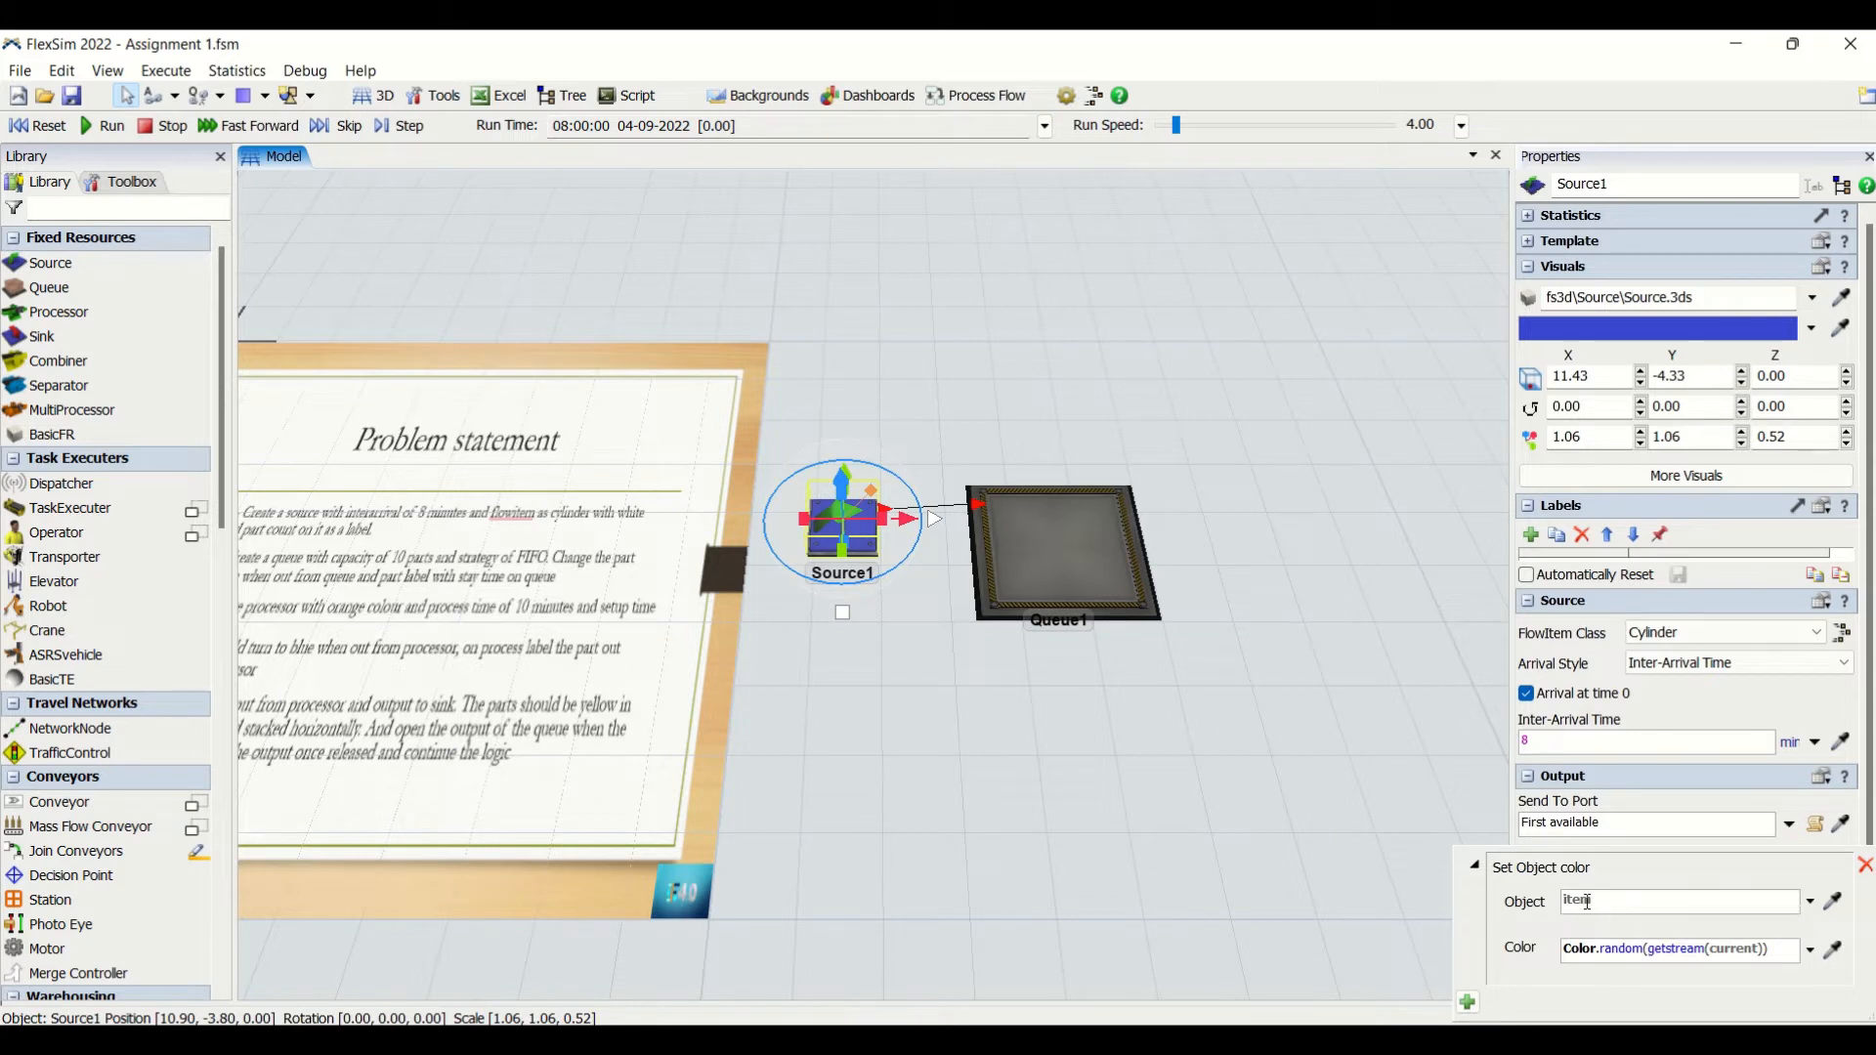
left_click(1813, 952)
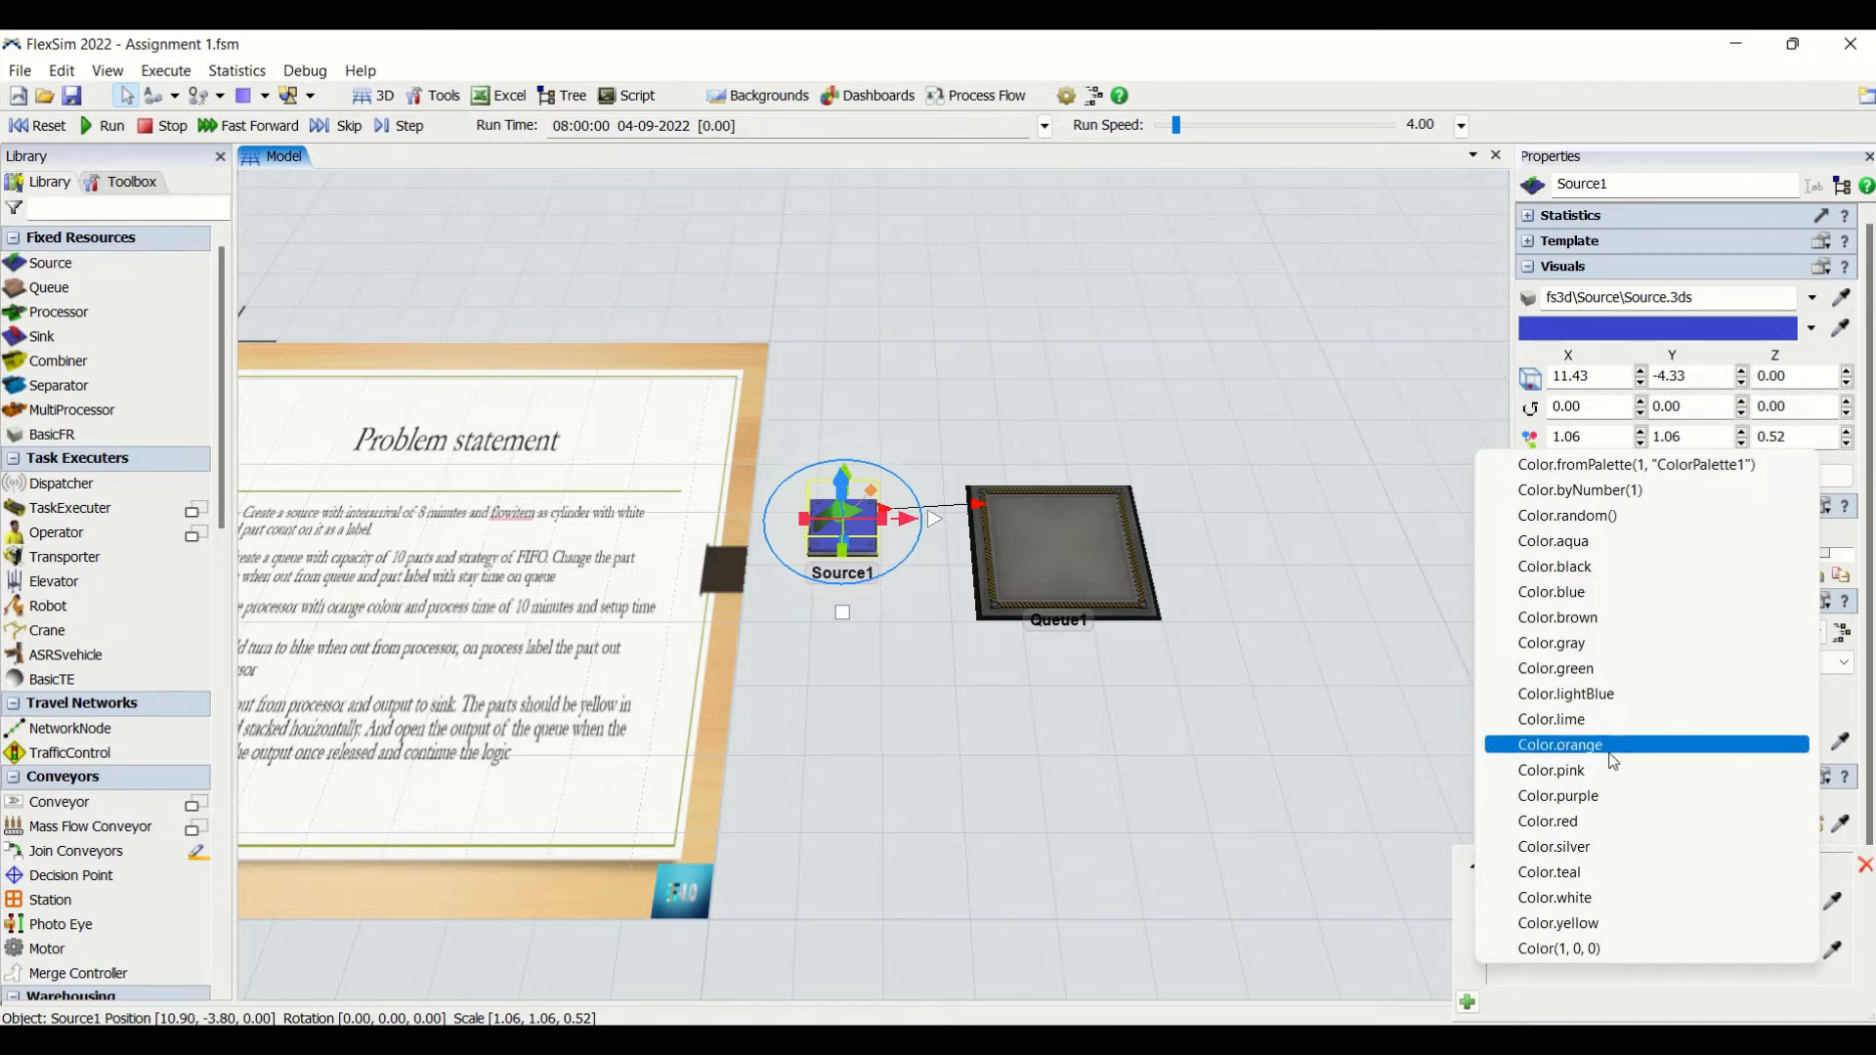
left_click(1603, 897)
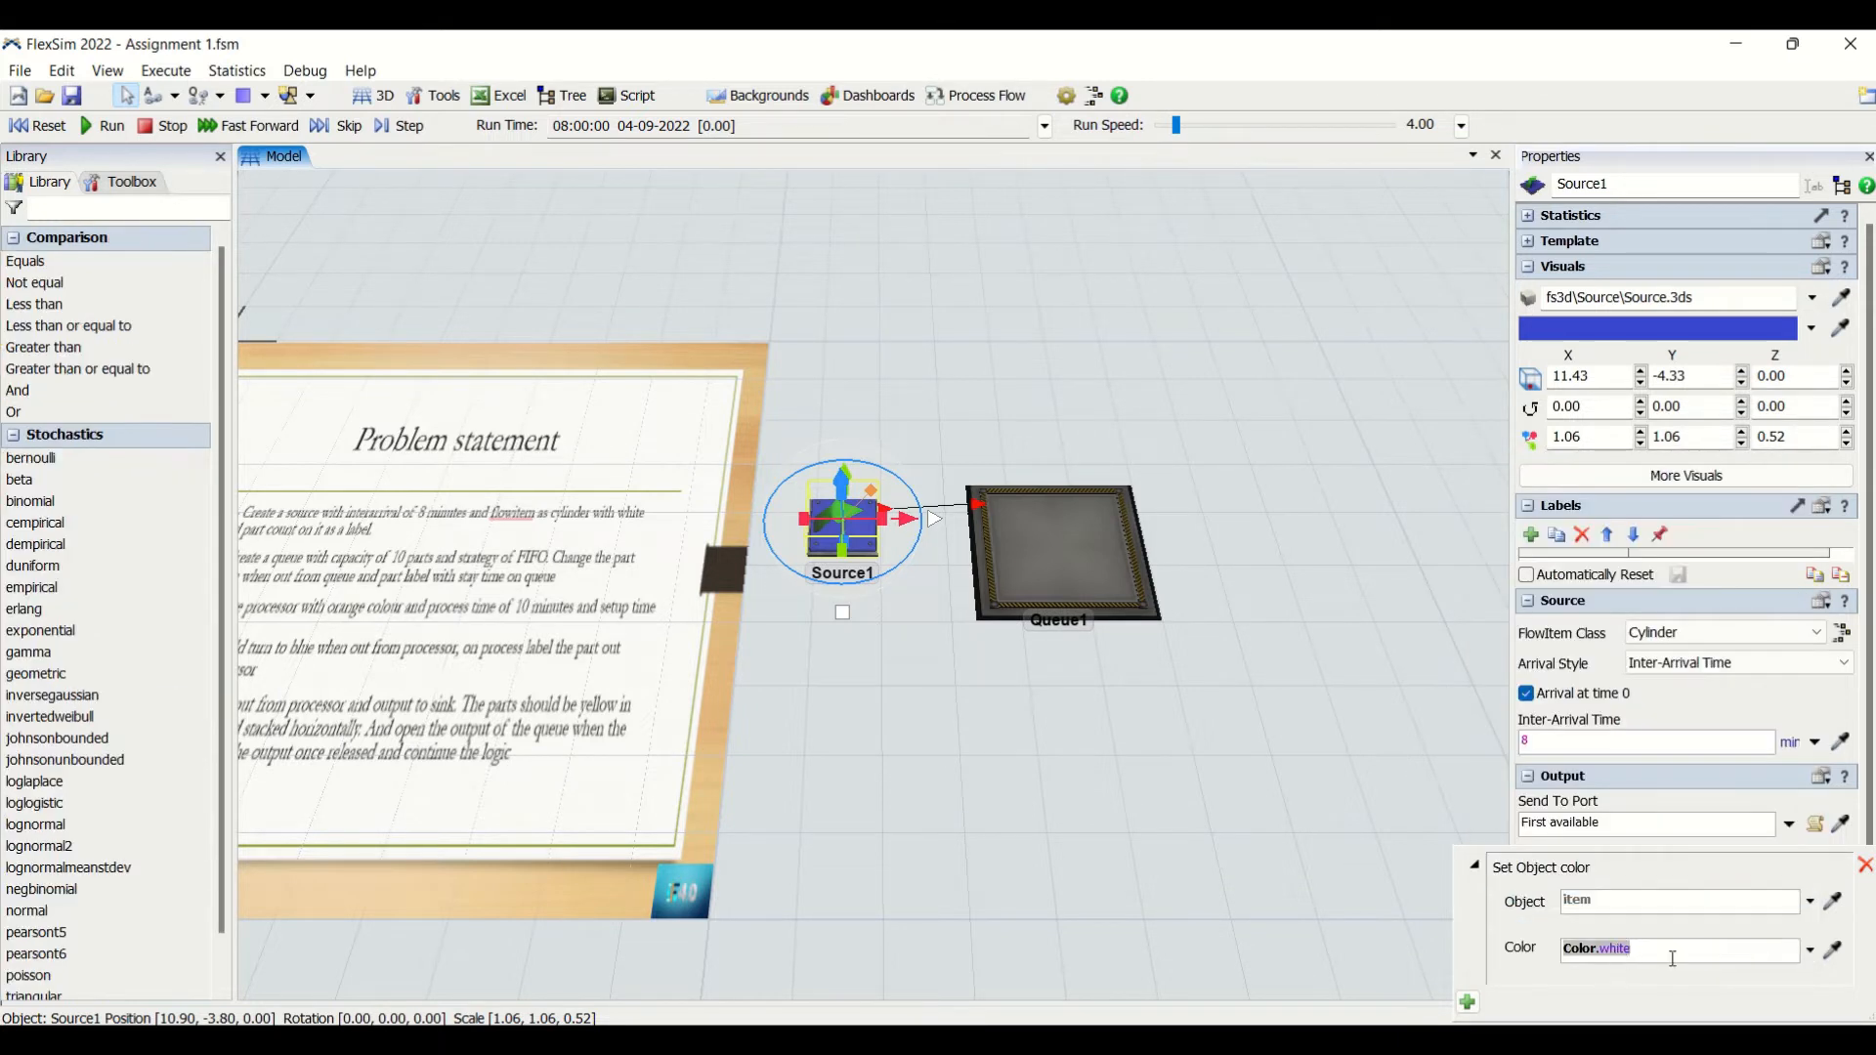
left_click(1263, 829)
- Add a number label named part_count to Source1 and make its labels reset automatically
scroll(980, 767, "up", 3)
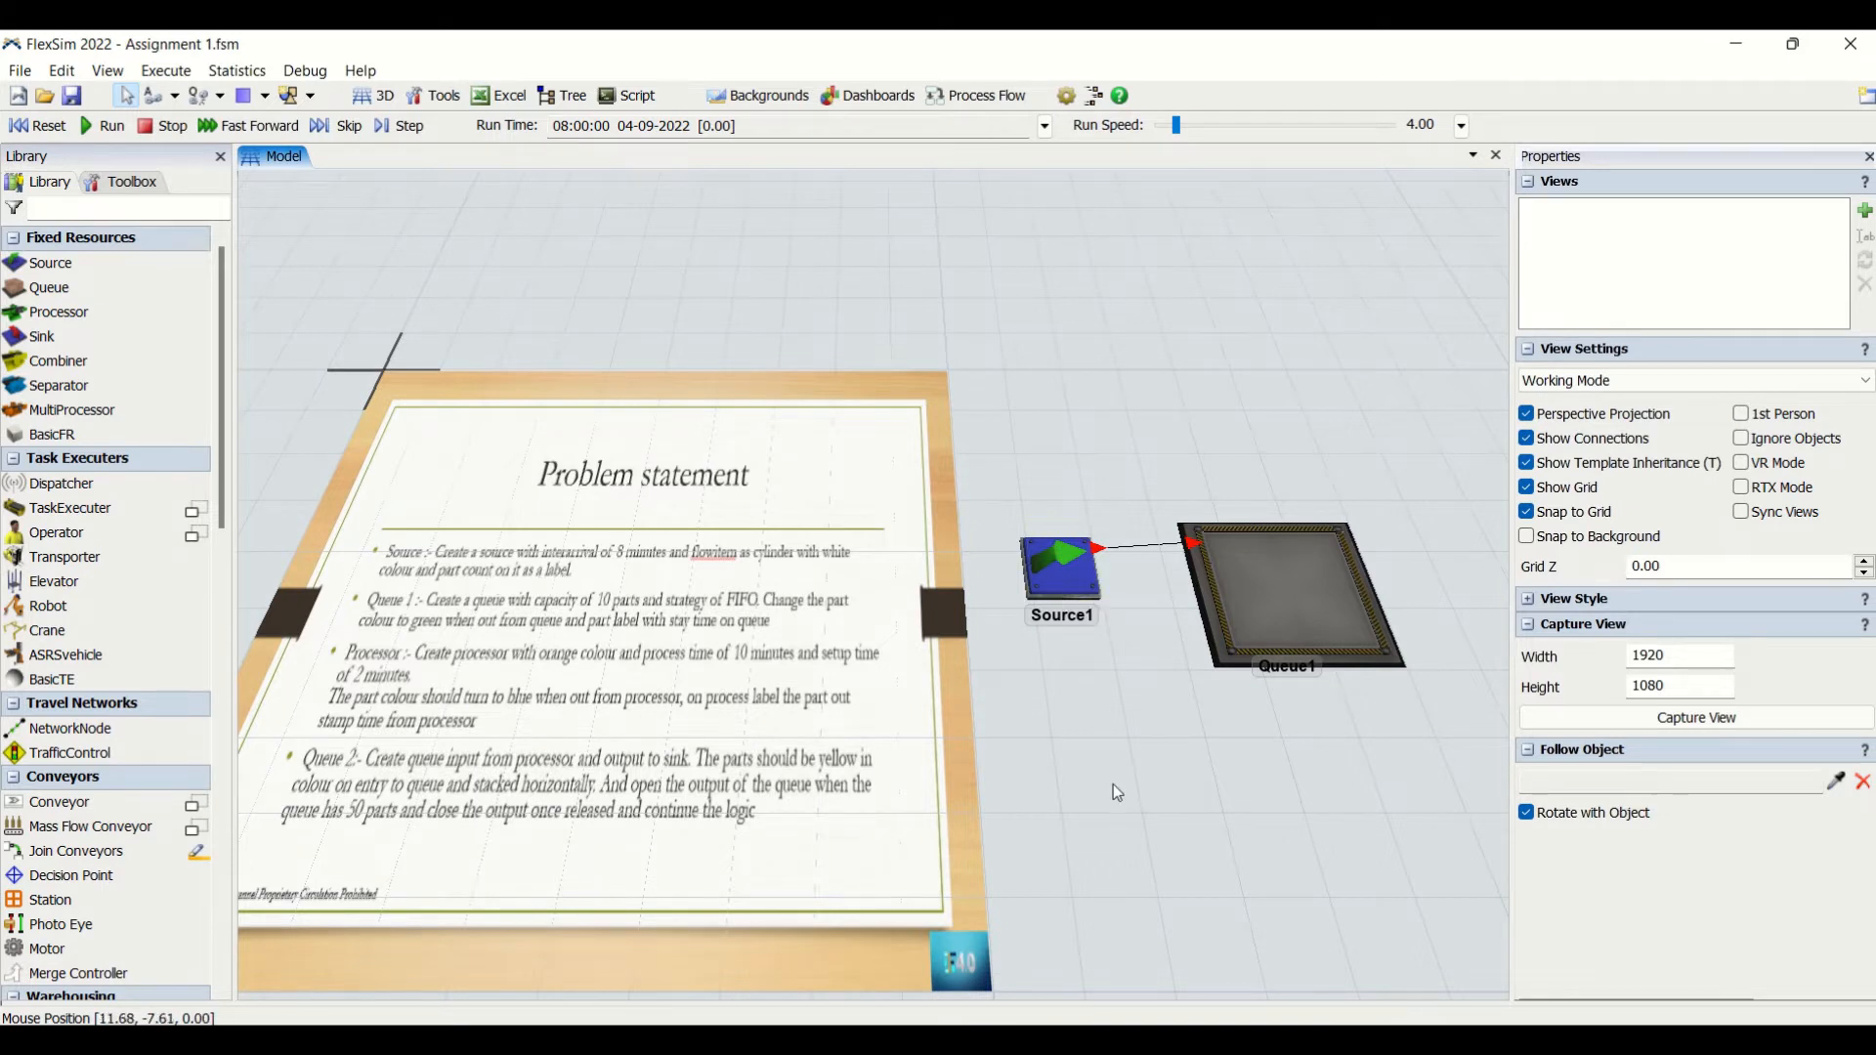
left_click_drag(1111, 783, 935, 789)
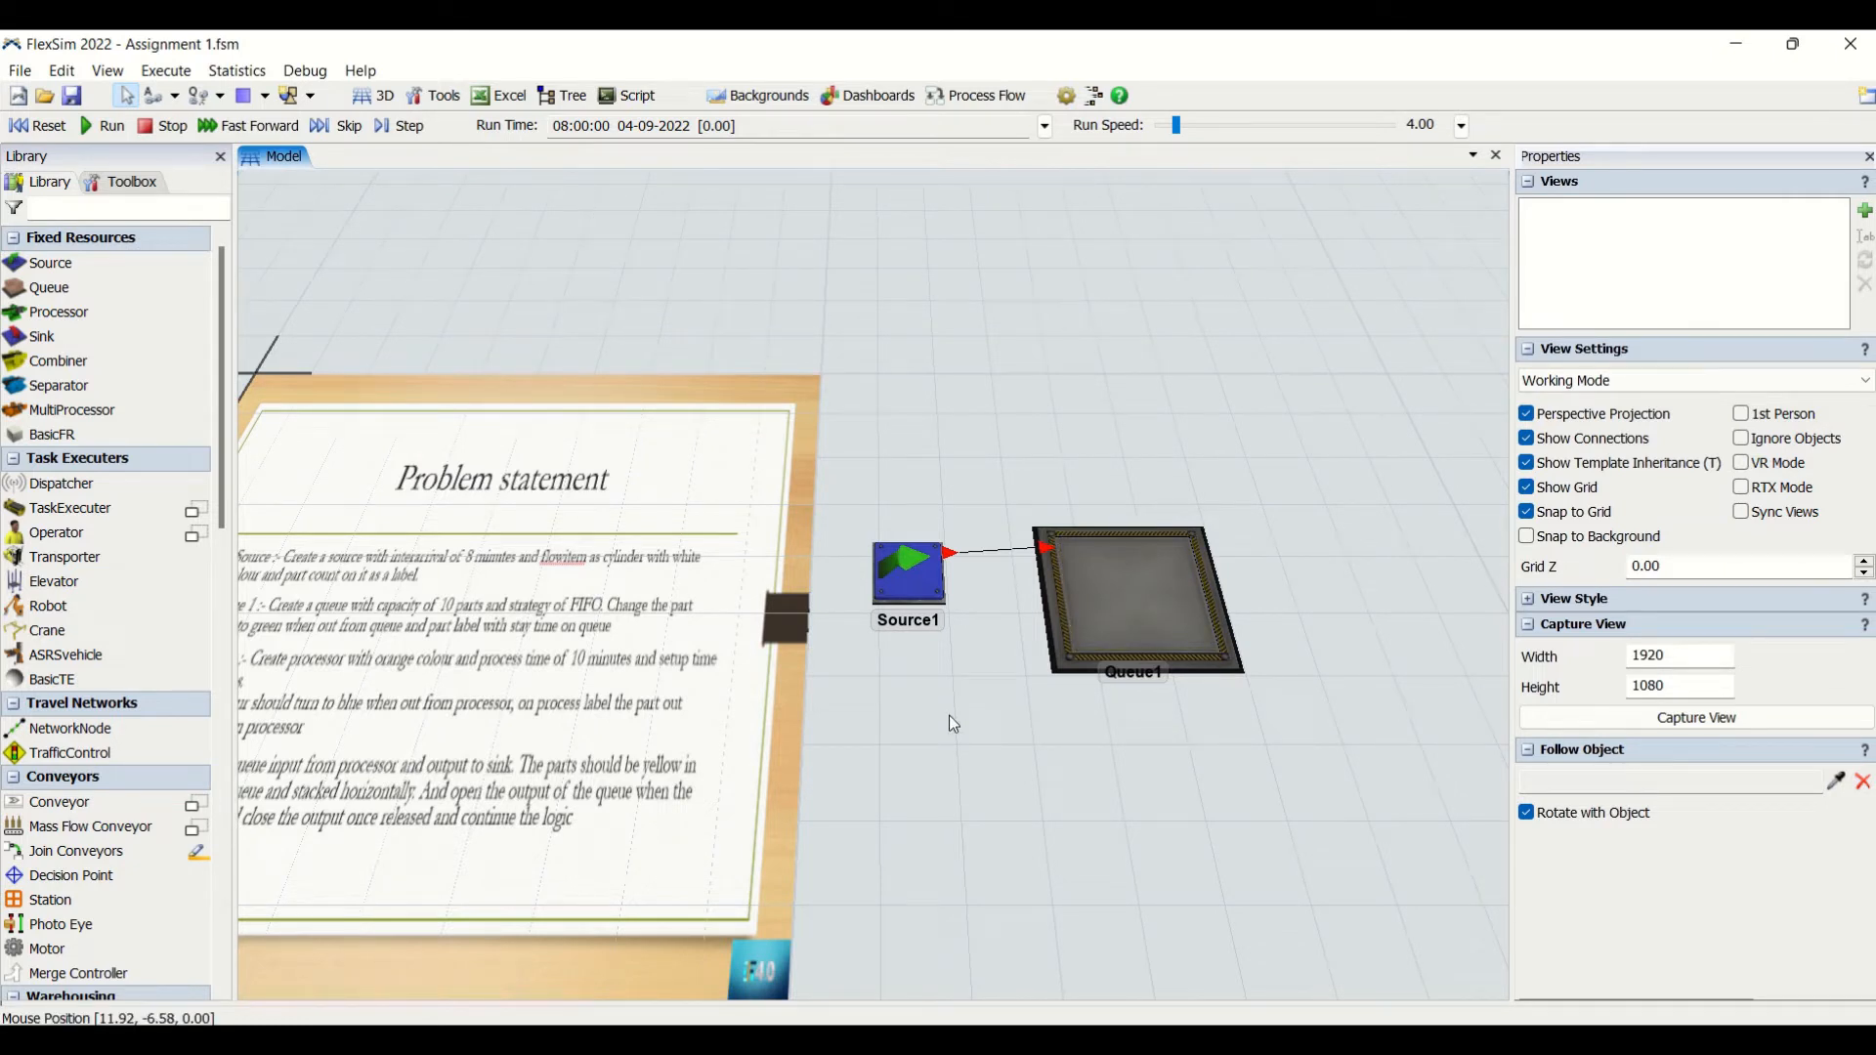
left_click(915, 576)
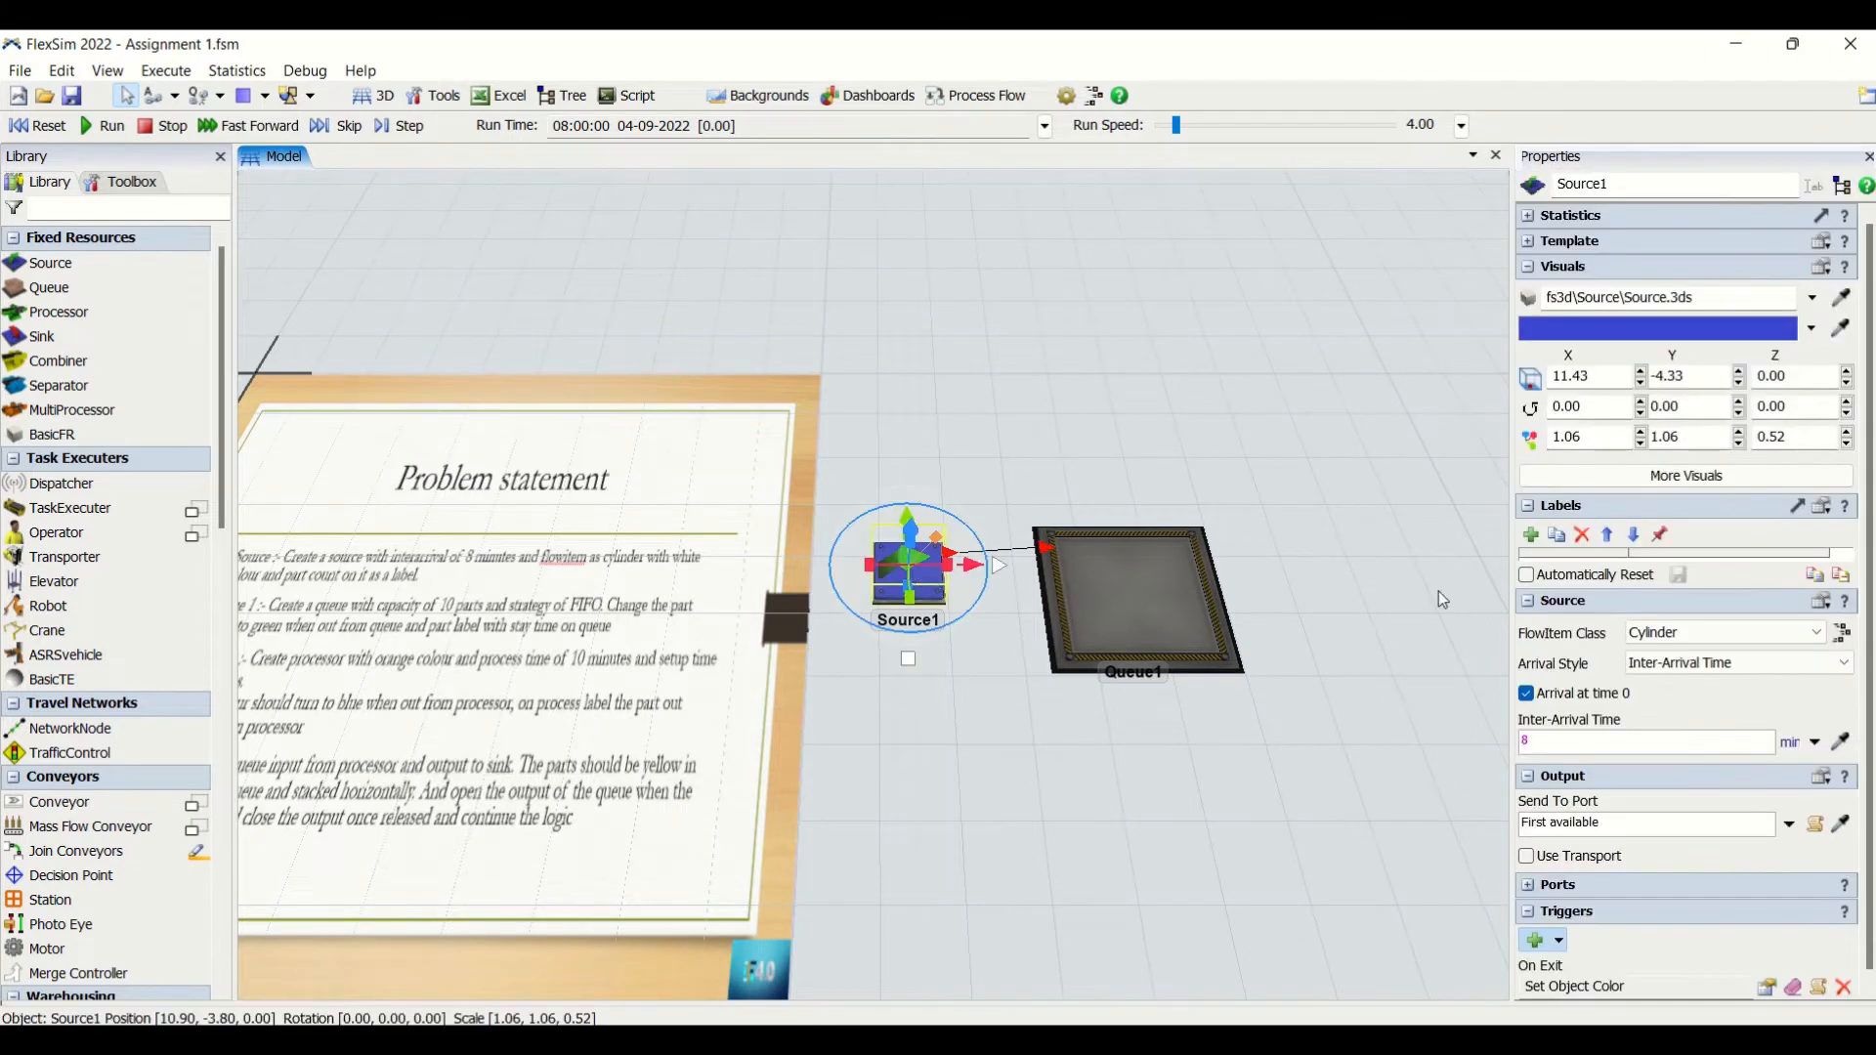
left_click(1532, 537)
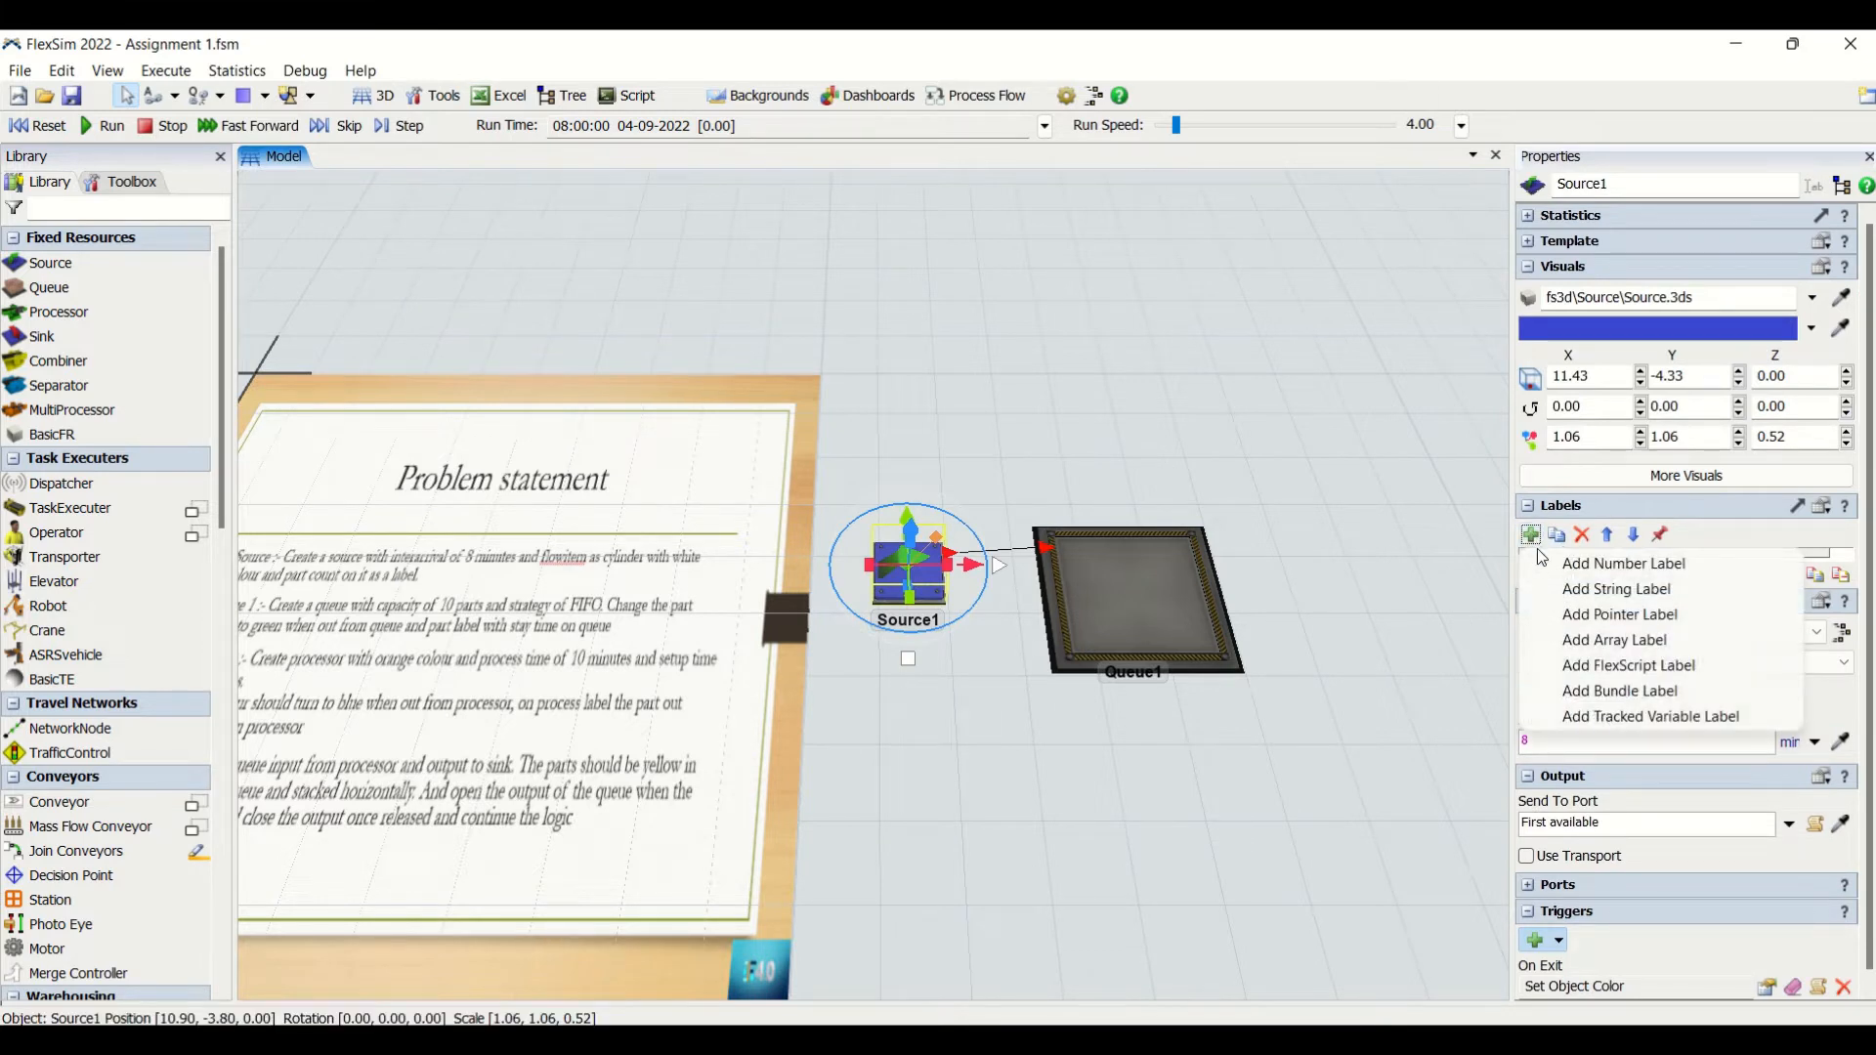
left_click(1555, 559)
double_click(1555, 573)
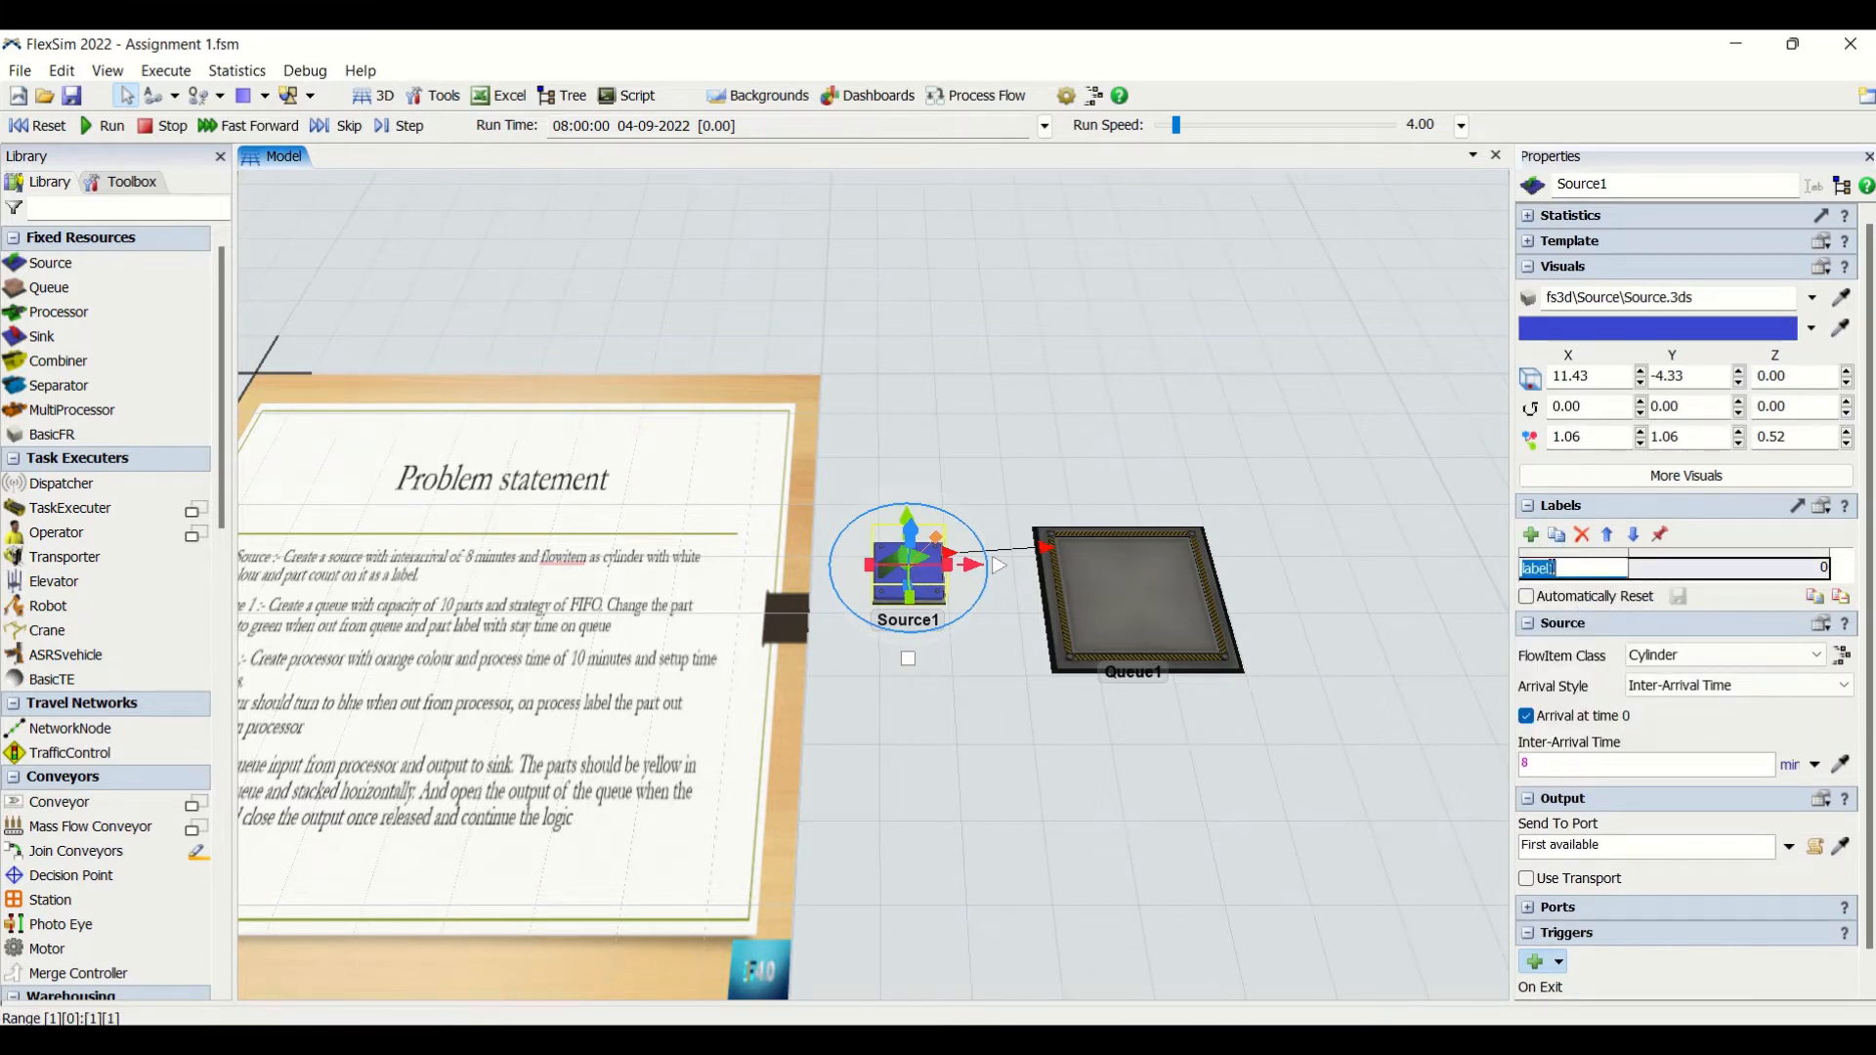
type("part_count")
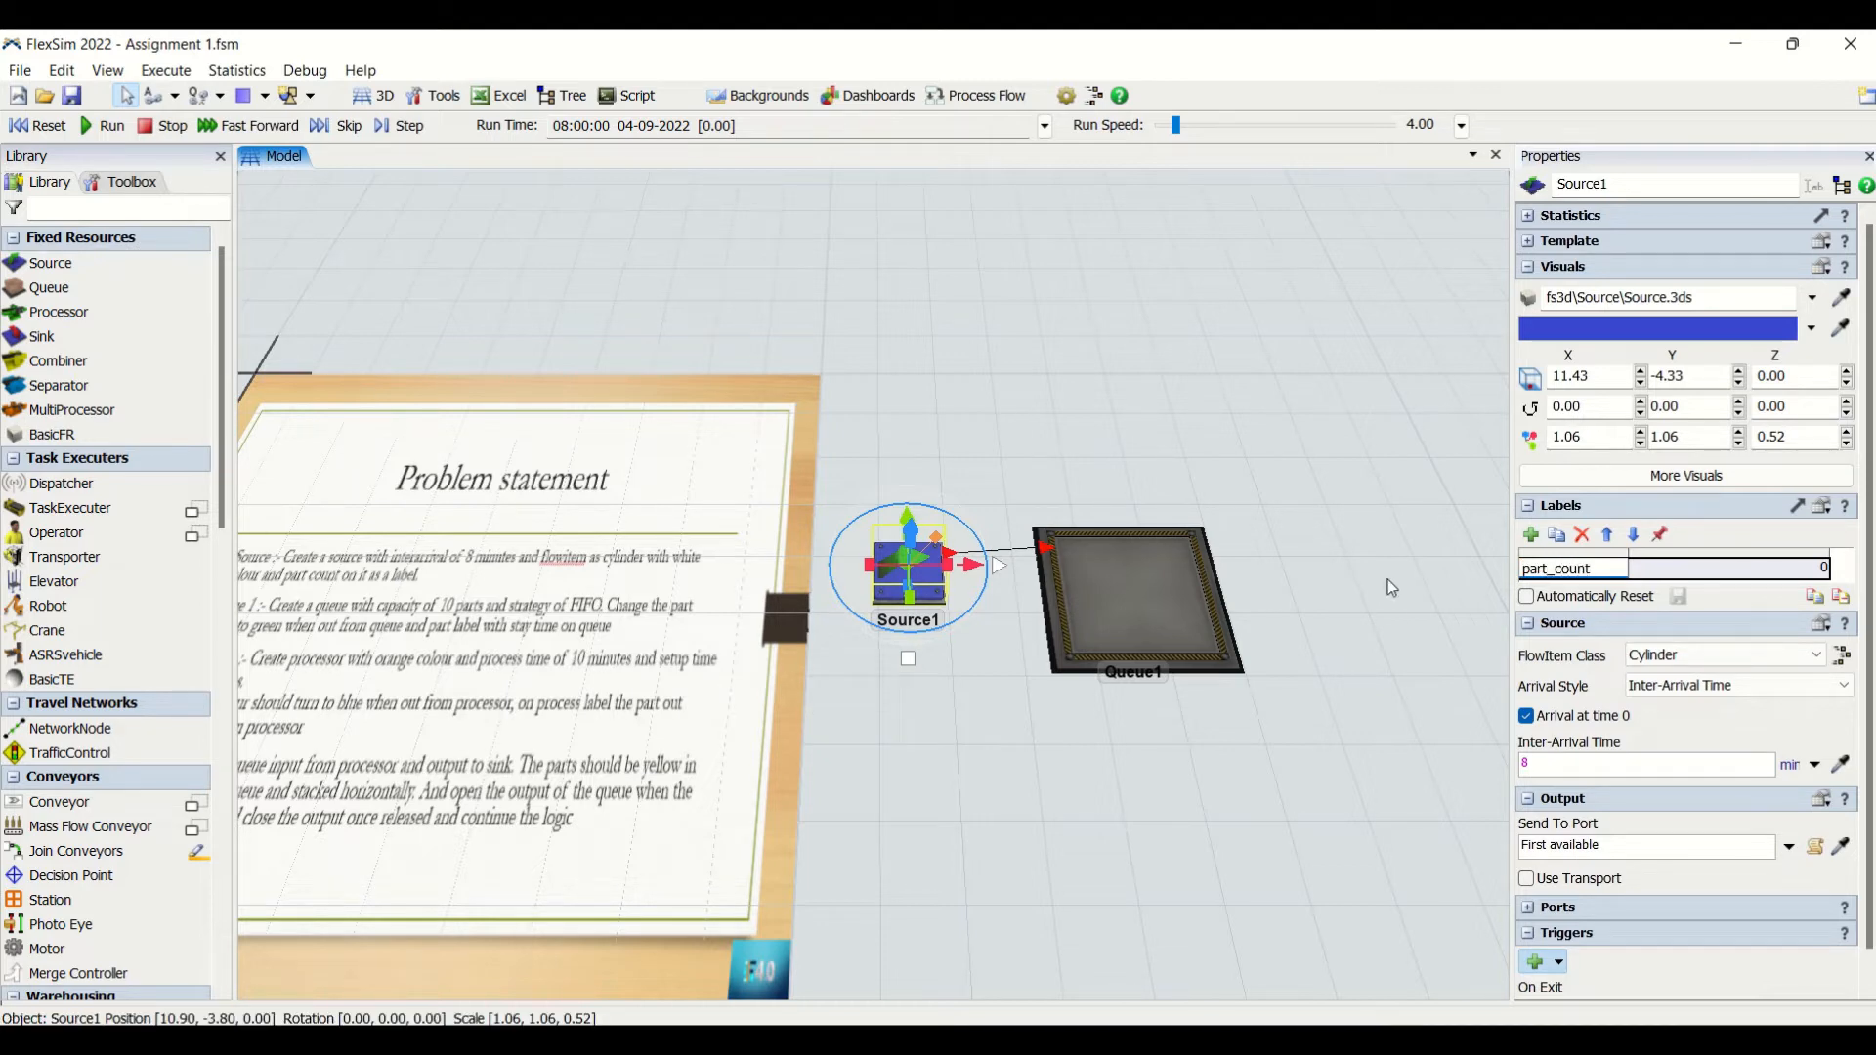
left_click(1406, 625)
left_click(913, 587)
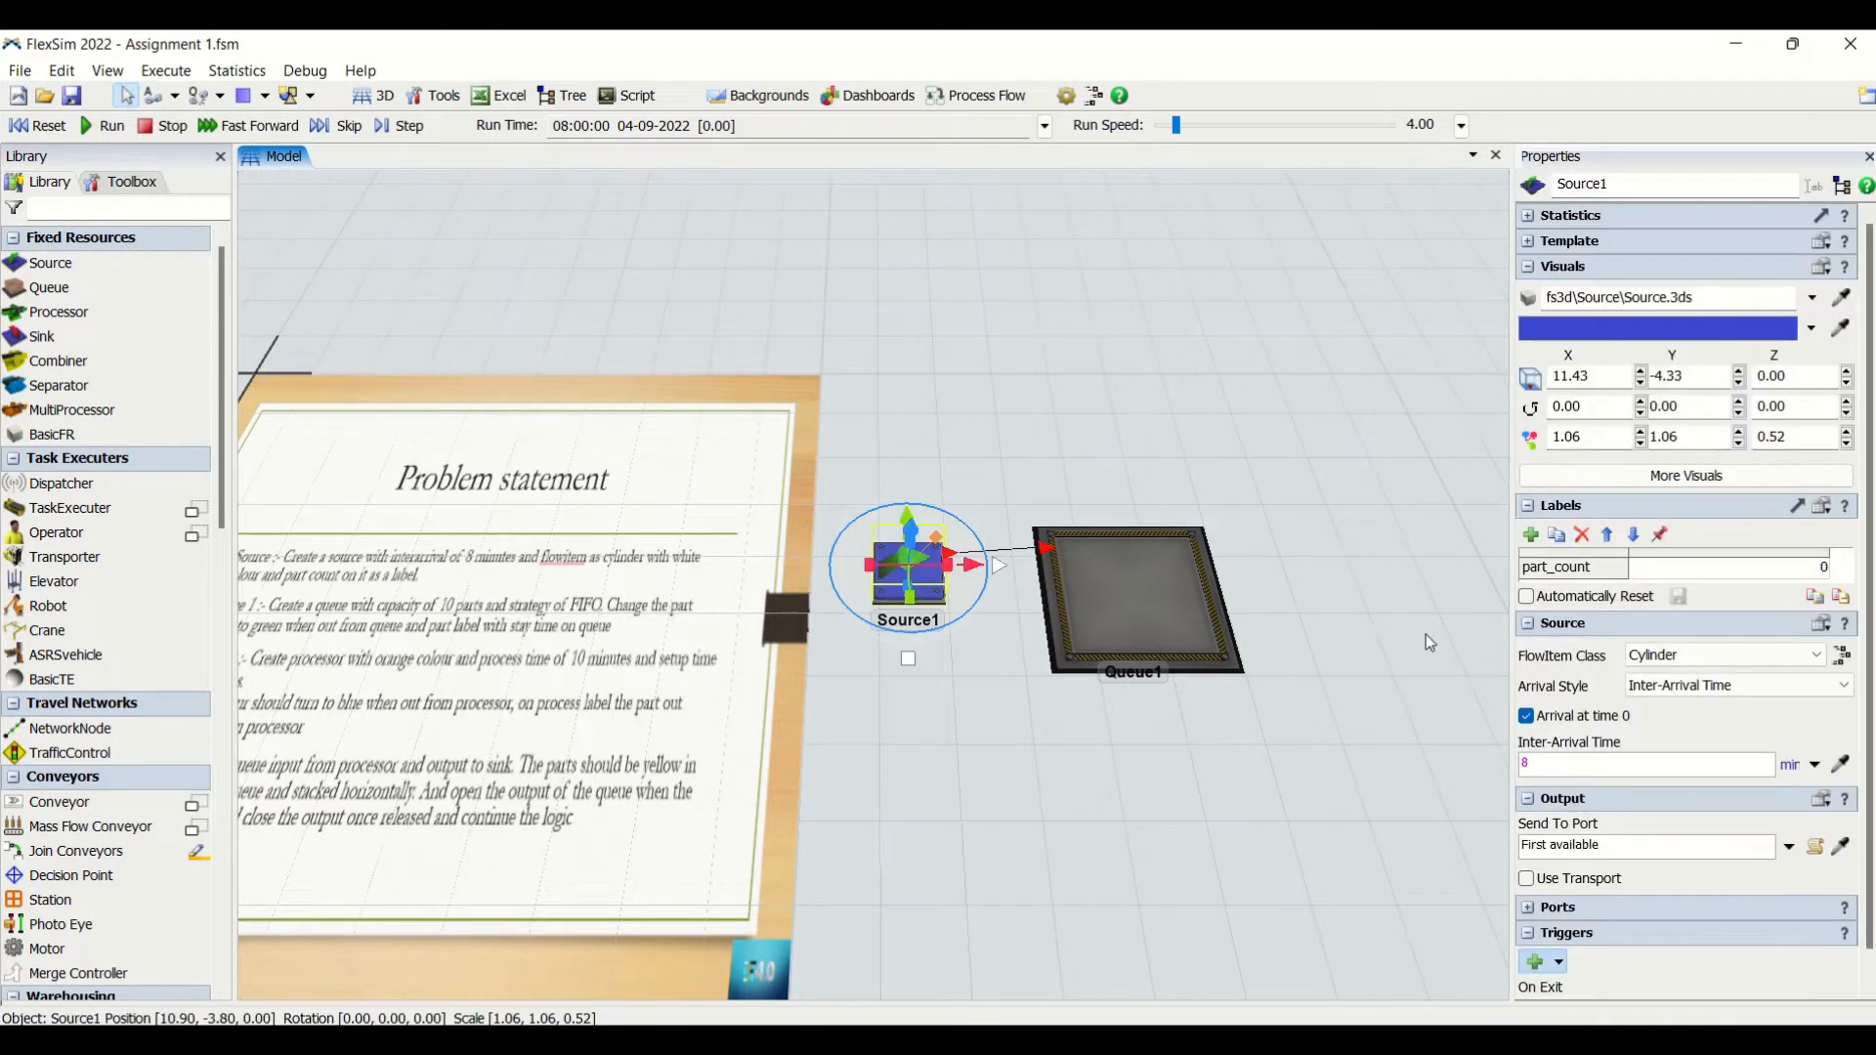
left_click(1526, 596)
left_click(1280, 759)
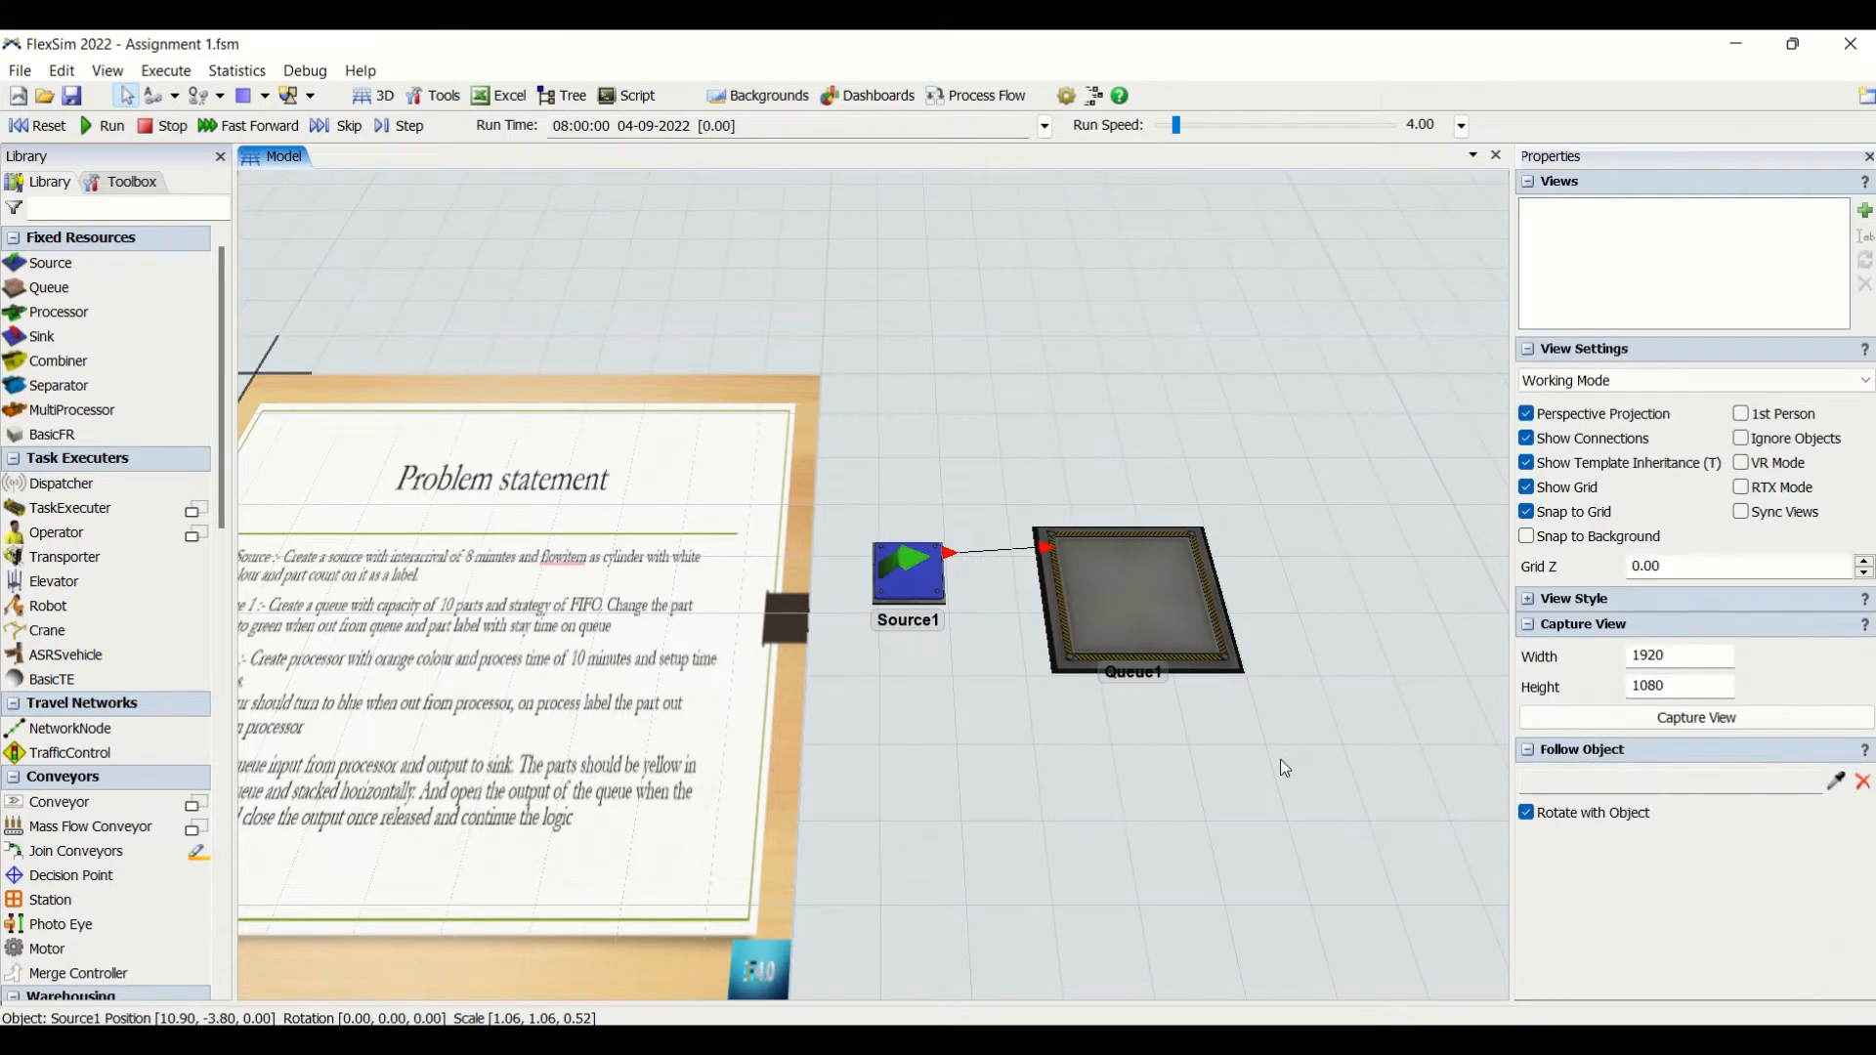
- Add an Increment Value action to Source1's On Exit trigger that increments current.labels["part_count"] by 1
left_click(908, 584)
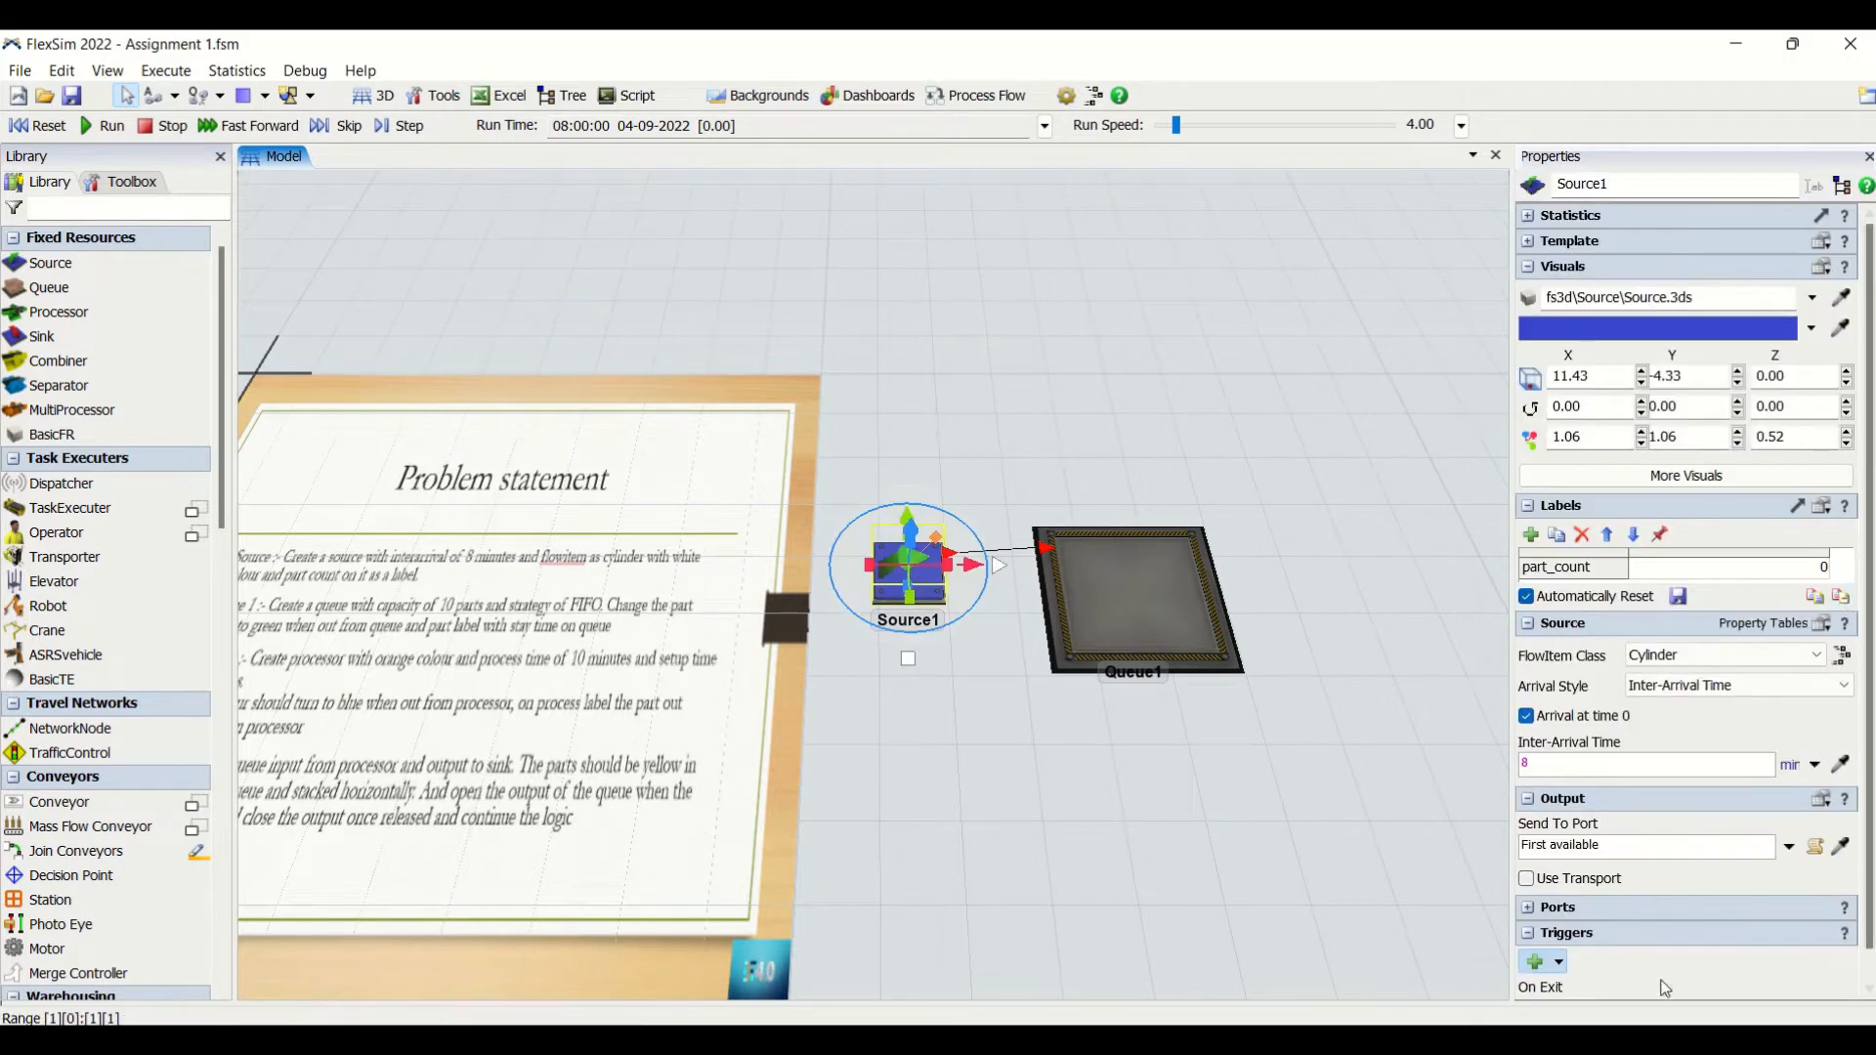
scroll(1661, 957, "down", 1)
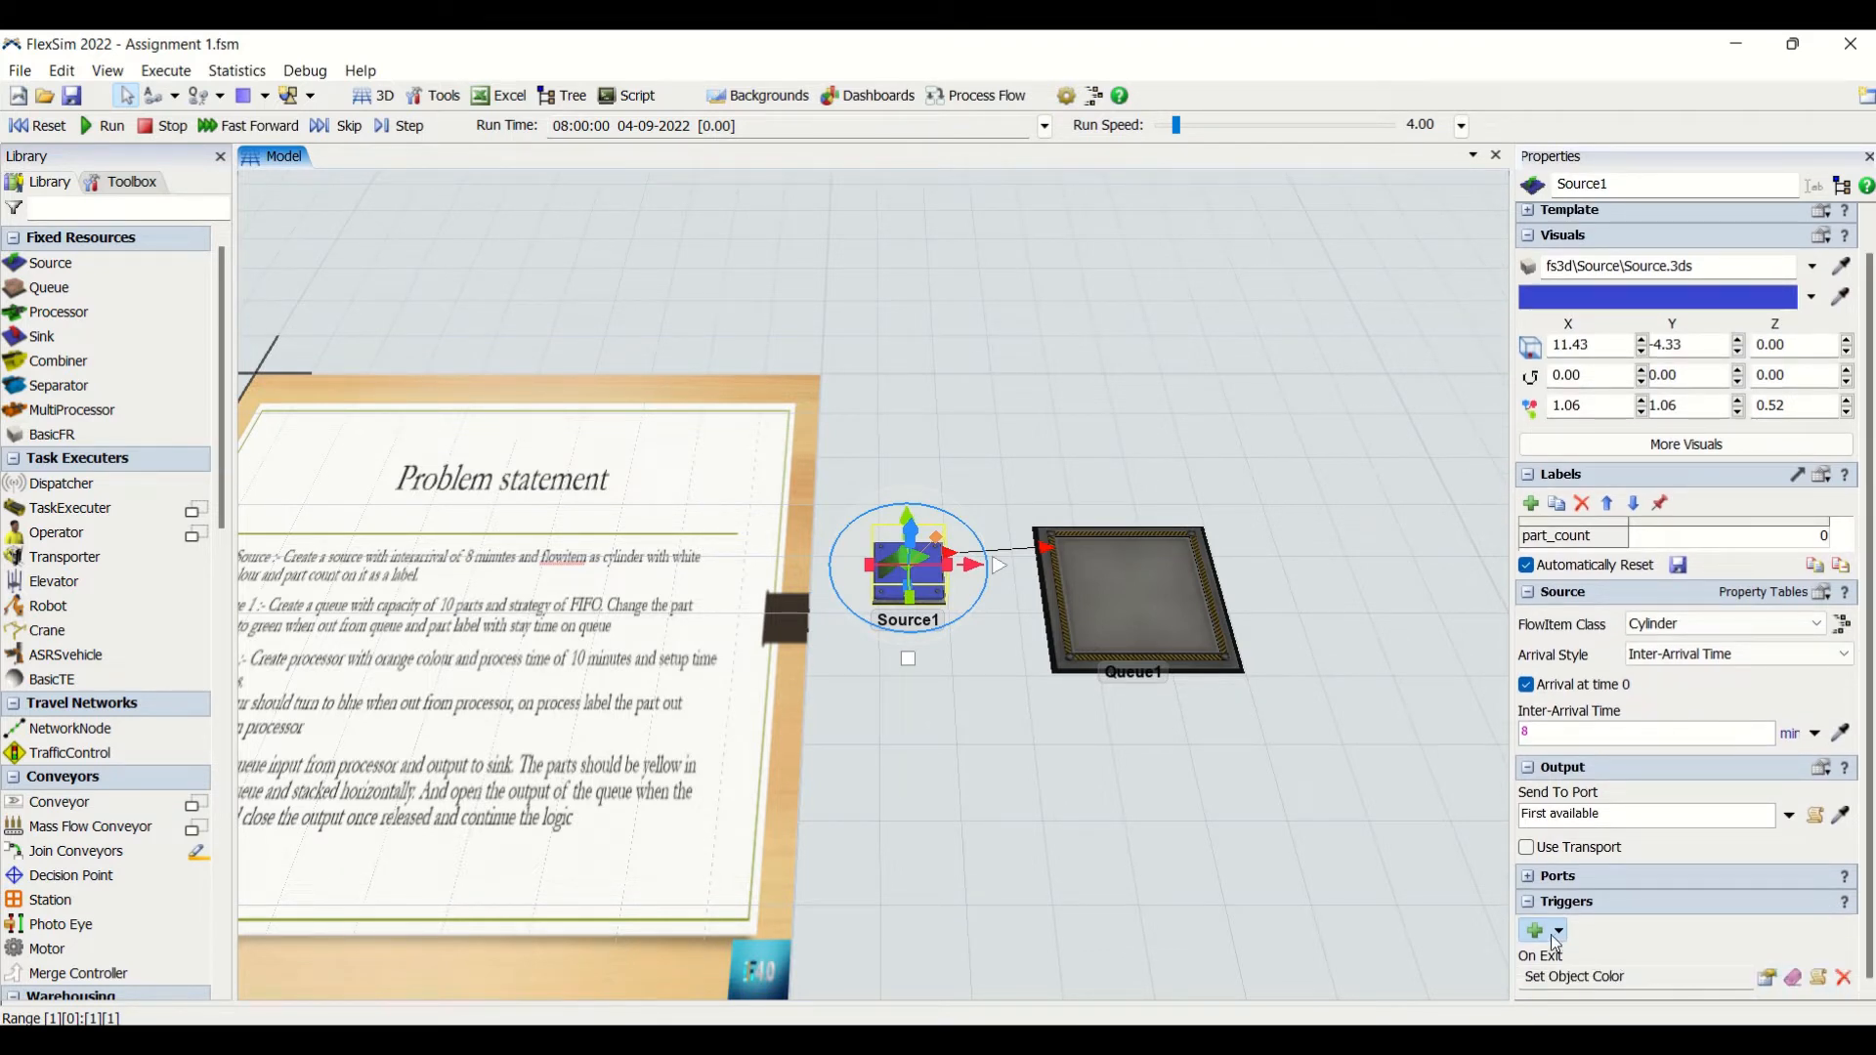
left_click(1767, 979)
left_click(1468, 992)
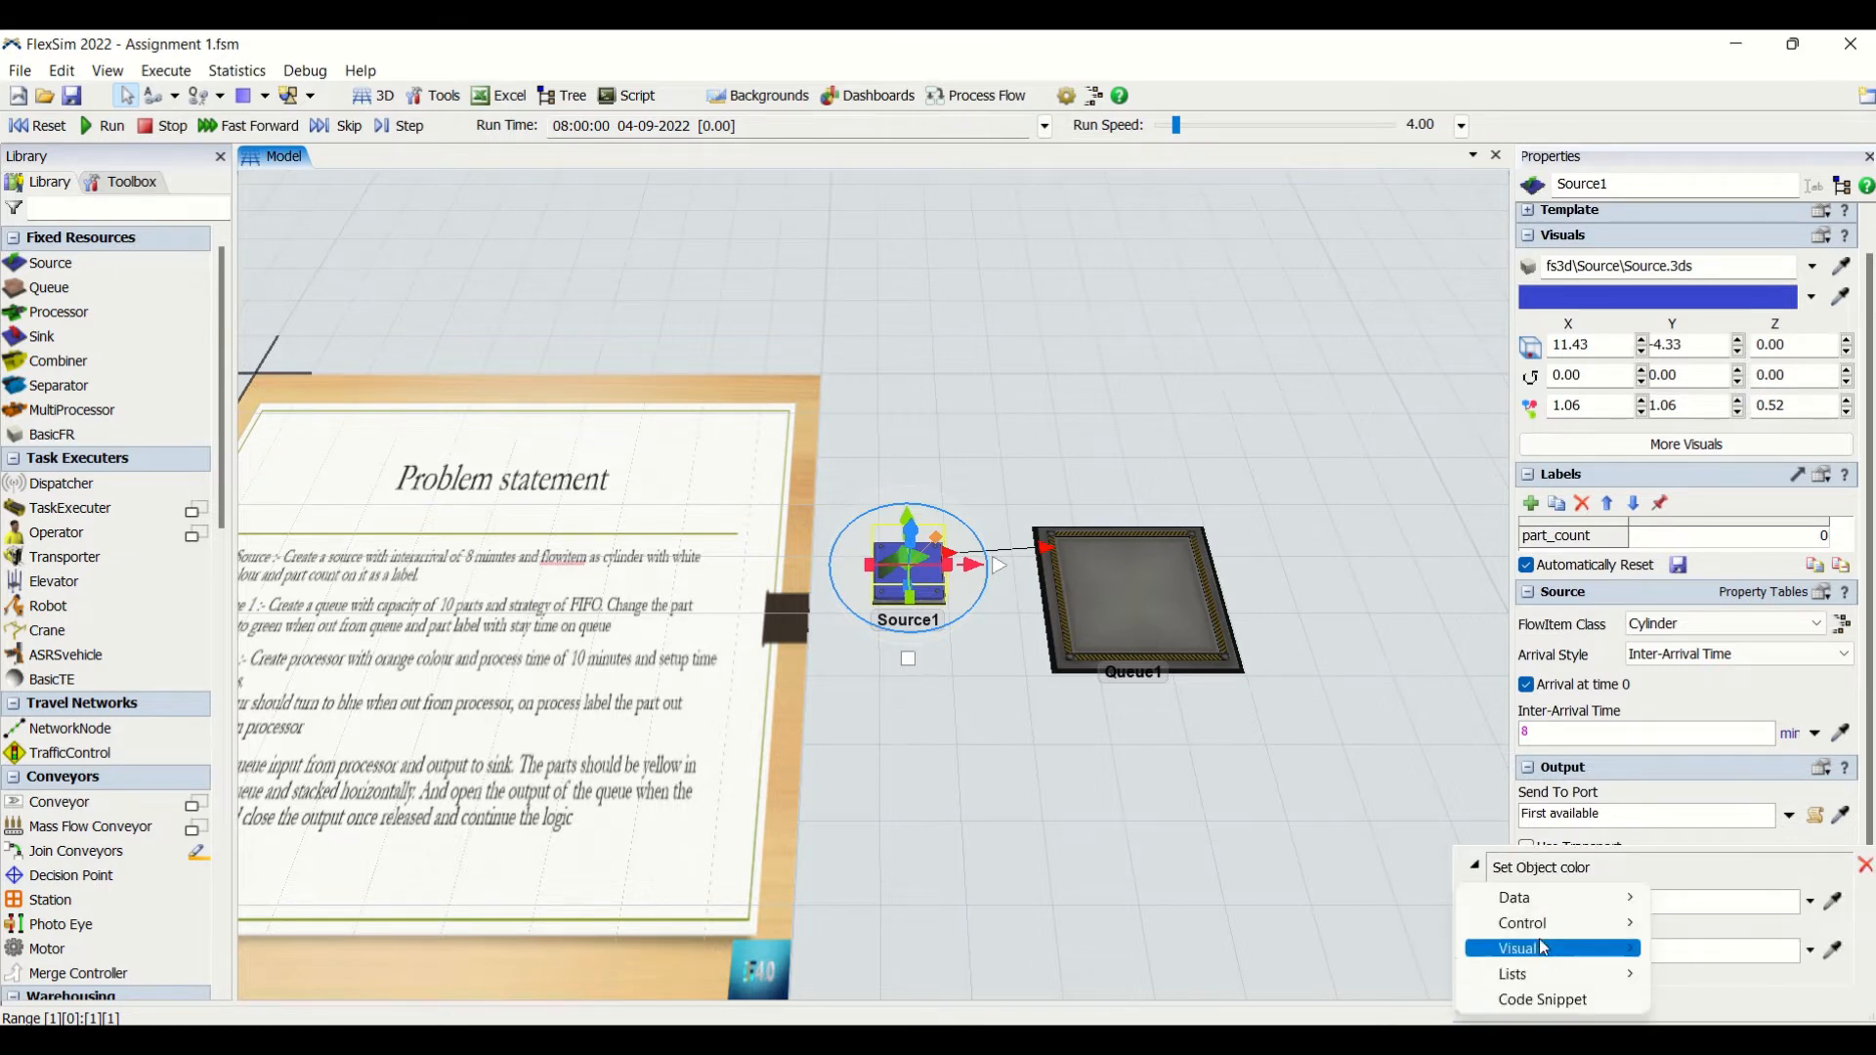
mouse_move(1543, 933)
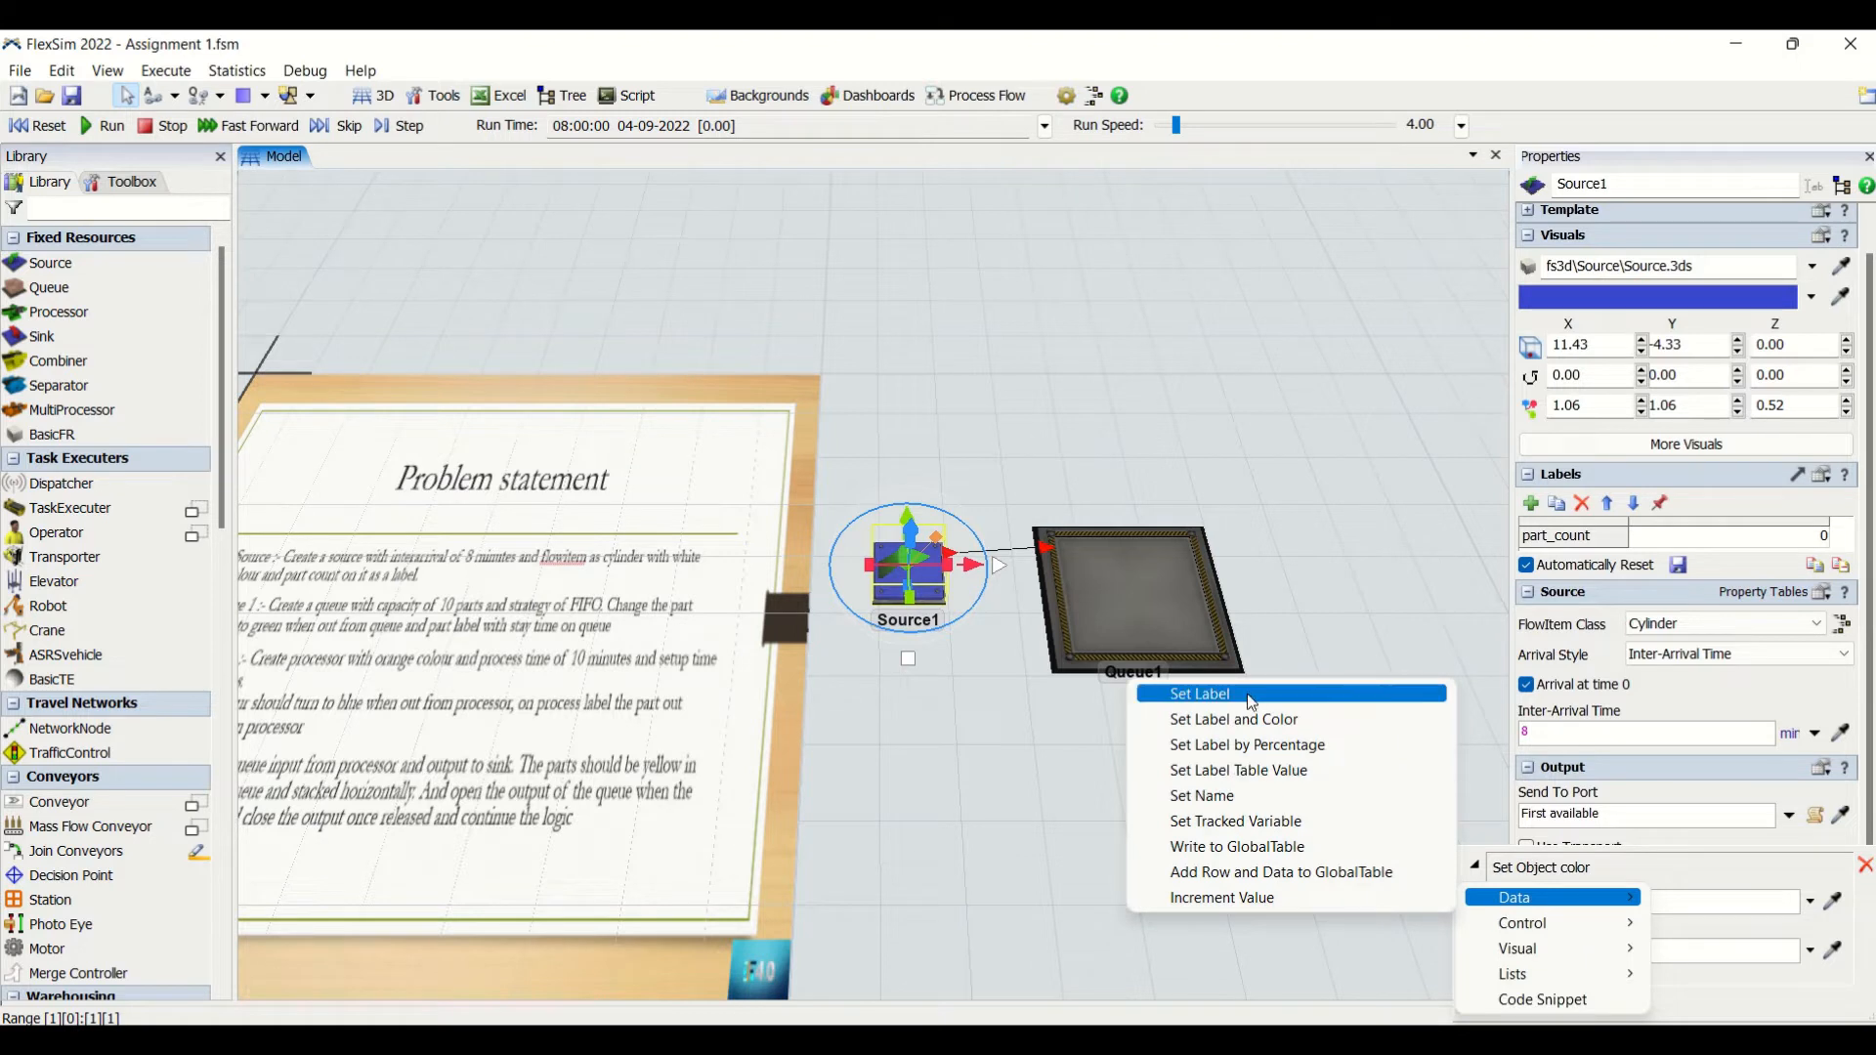
left_click(1303, 899)
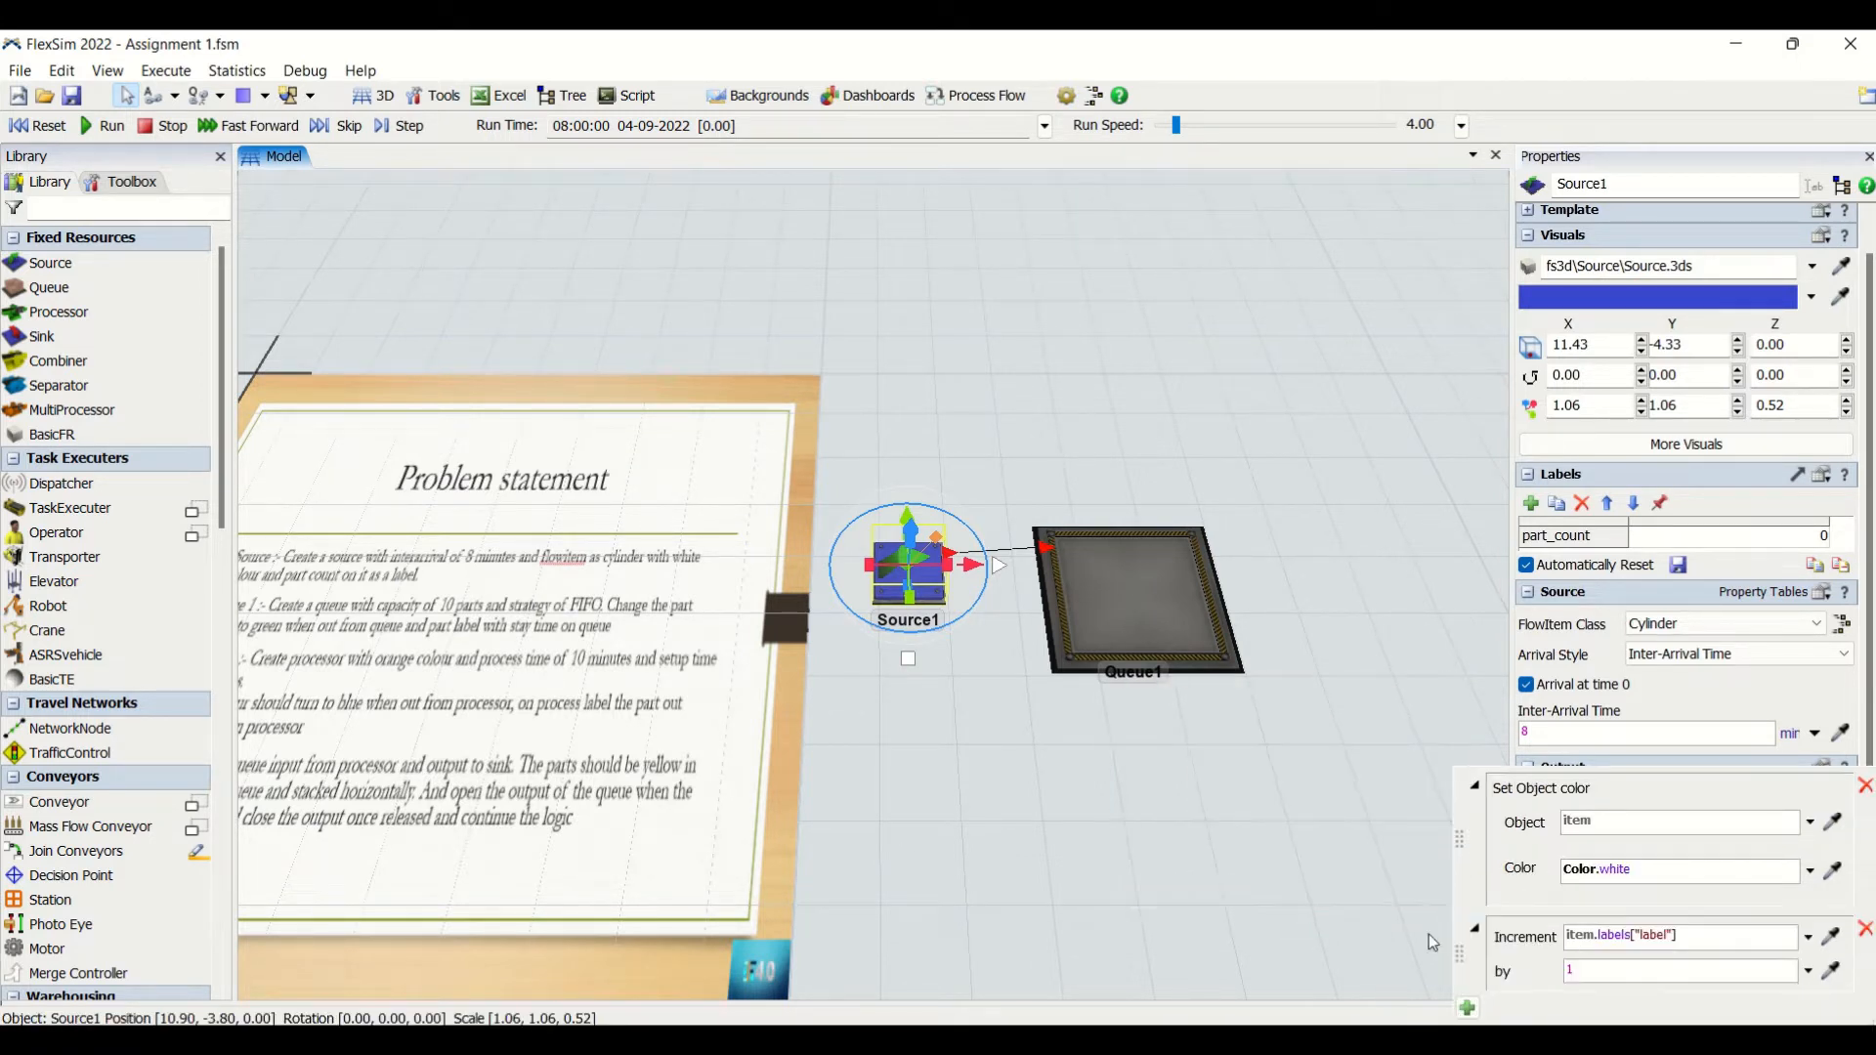
left_click(1808, 938)
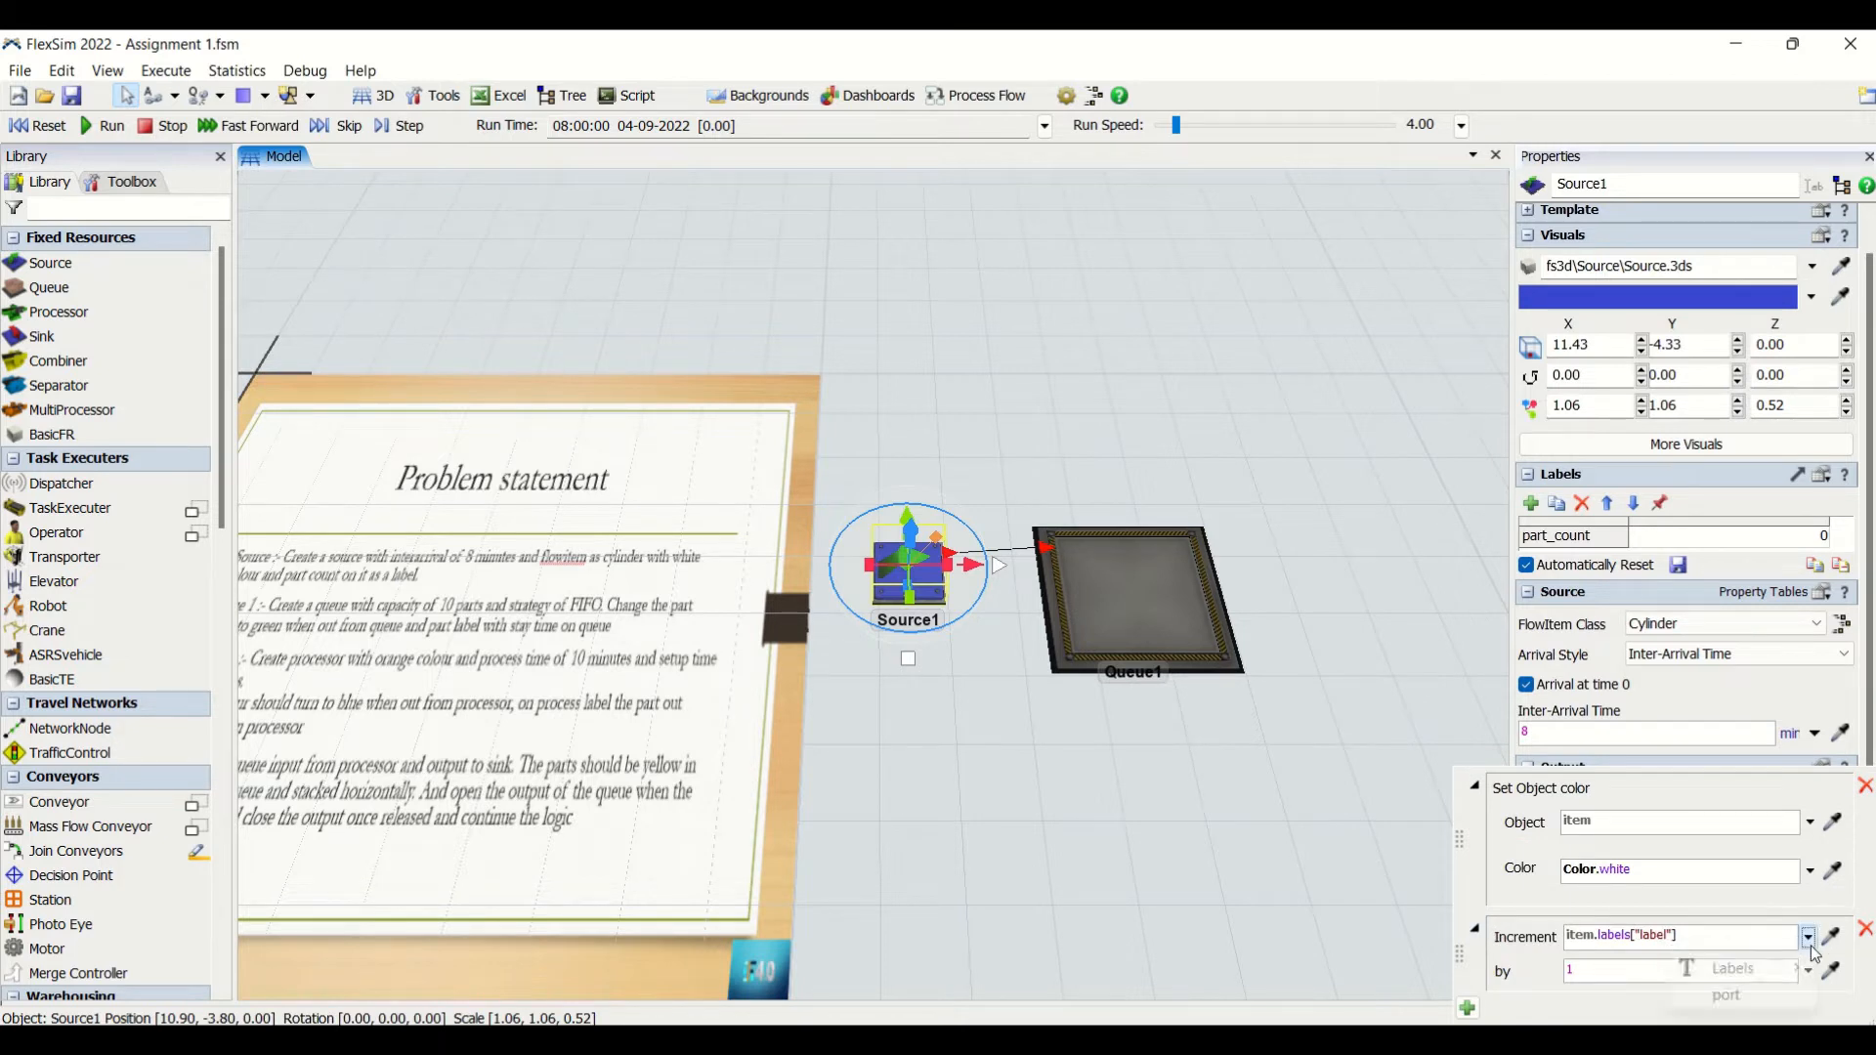
mouse_move(1808, 970)
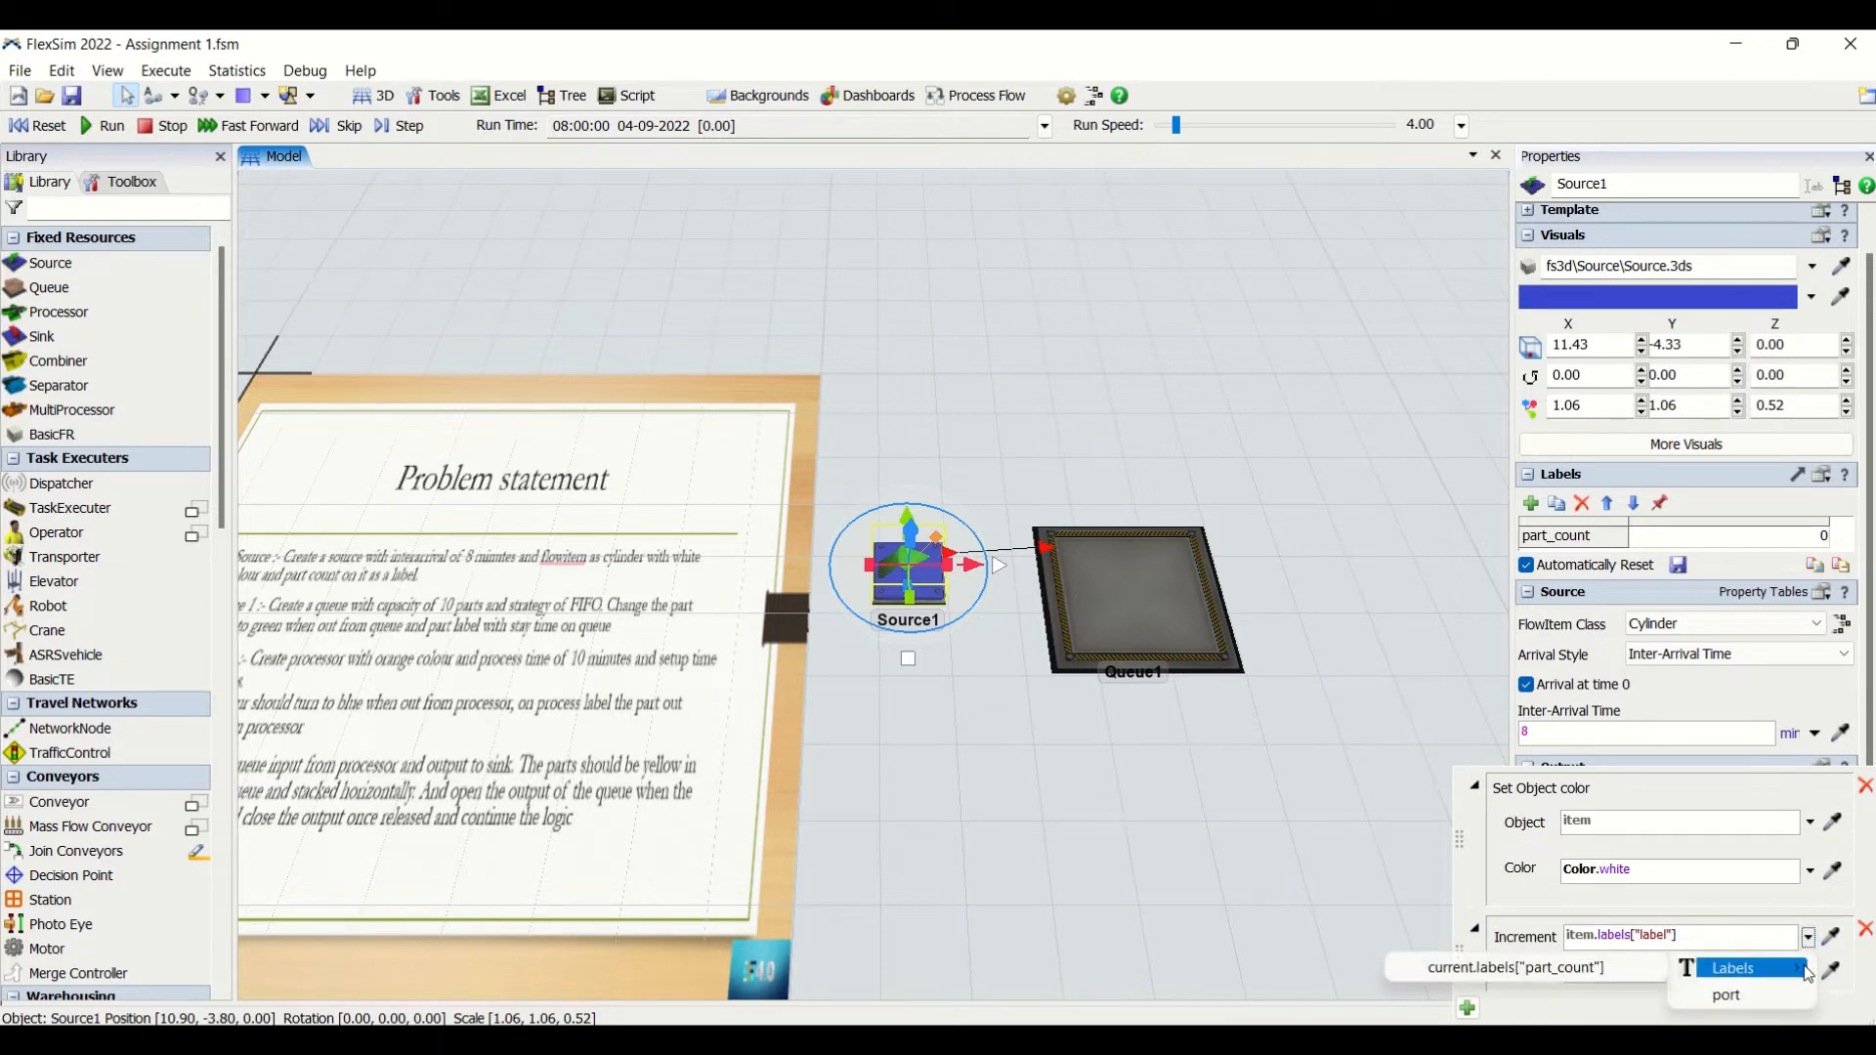
left_click(1574, 969)
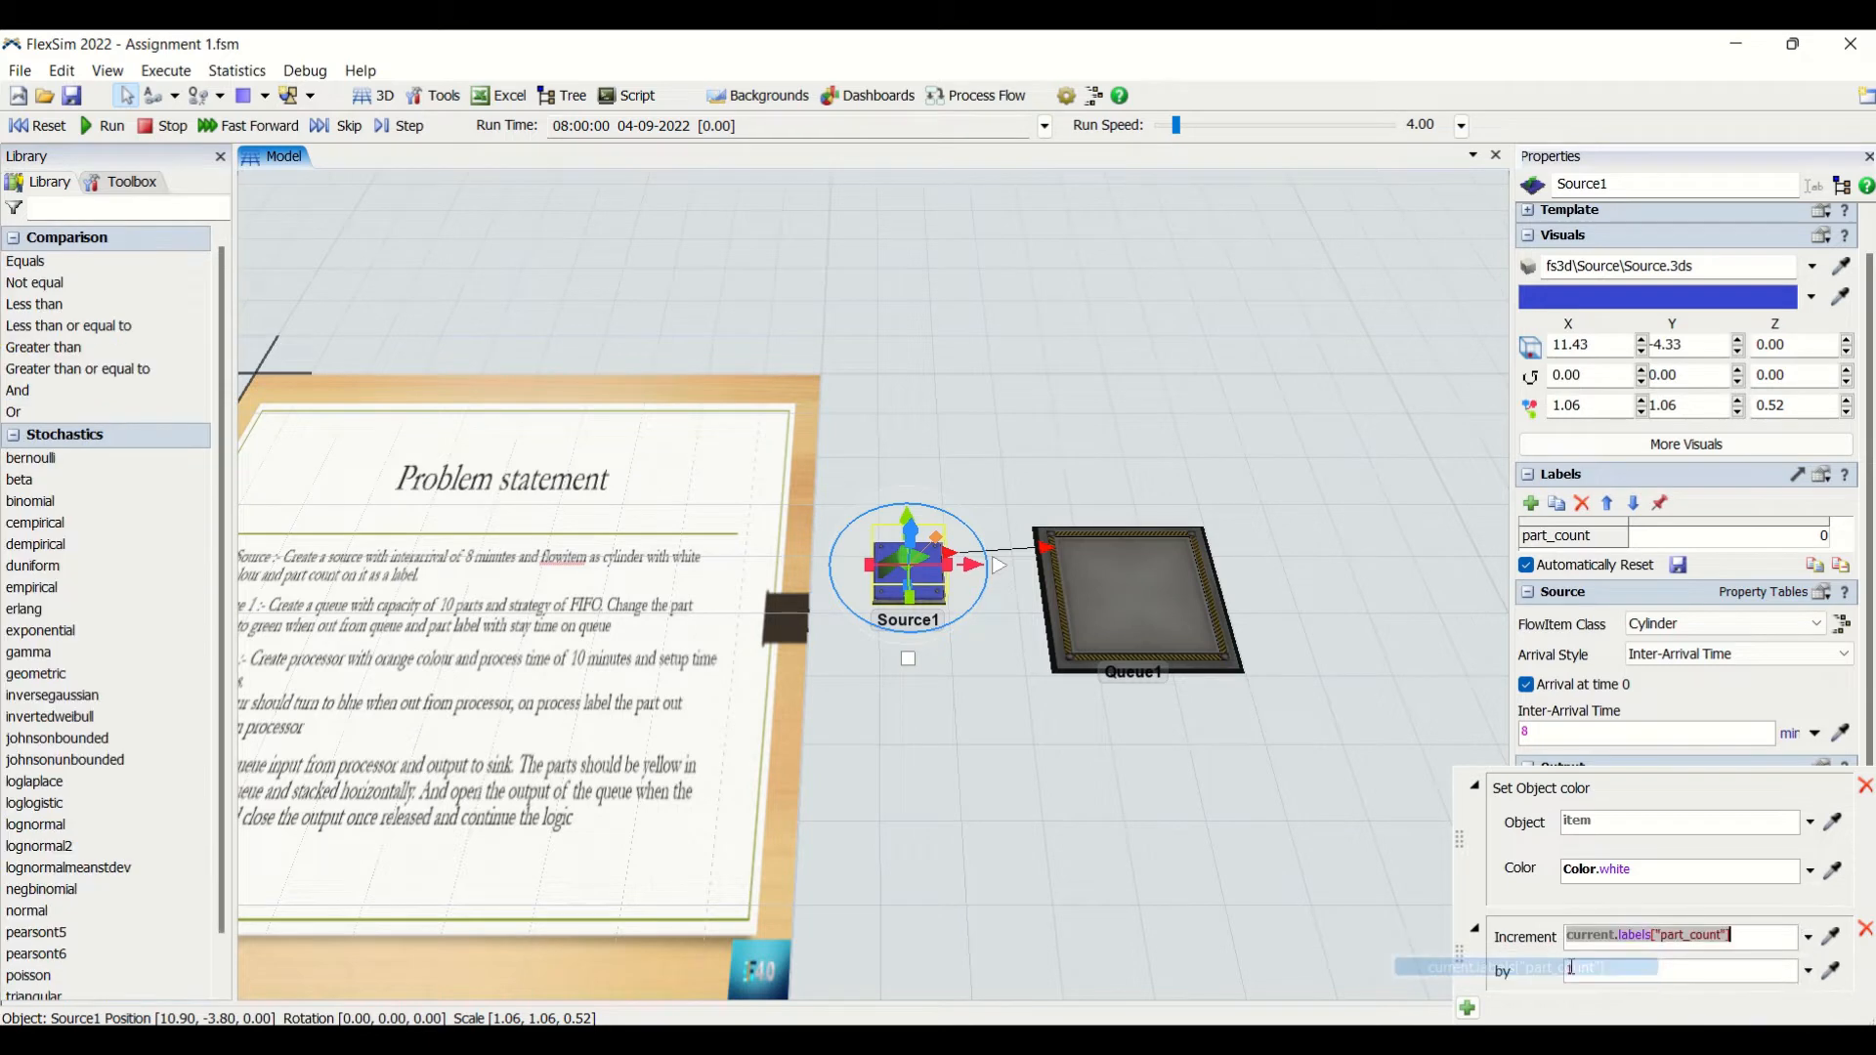
left_click(1211, 917)
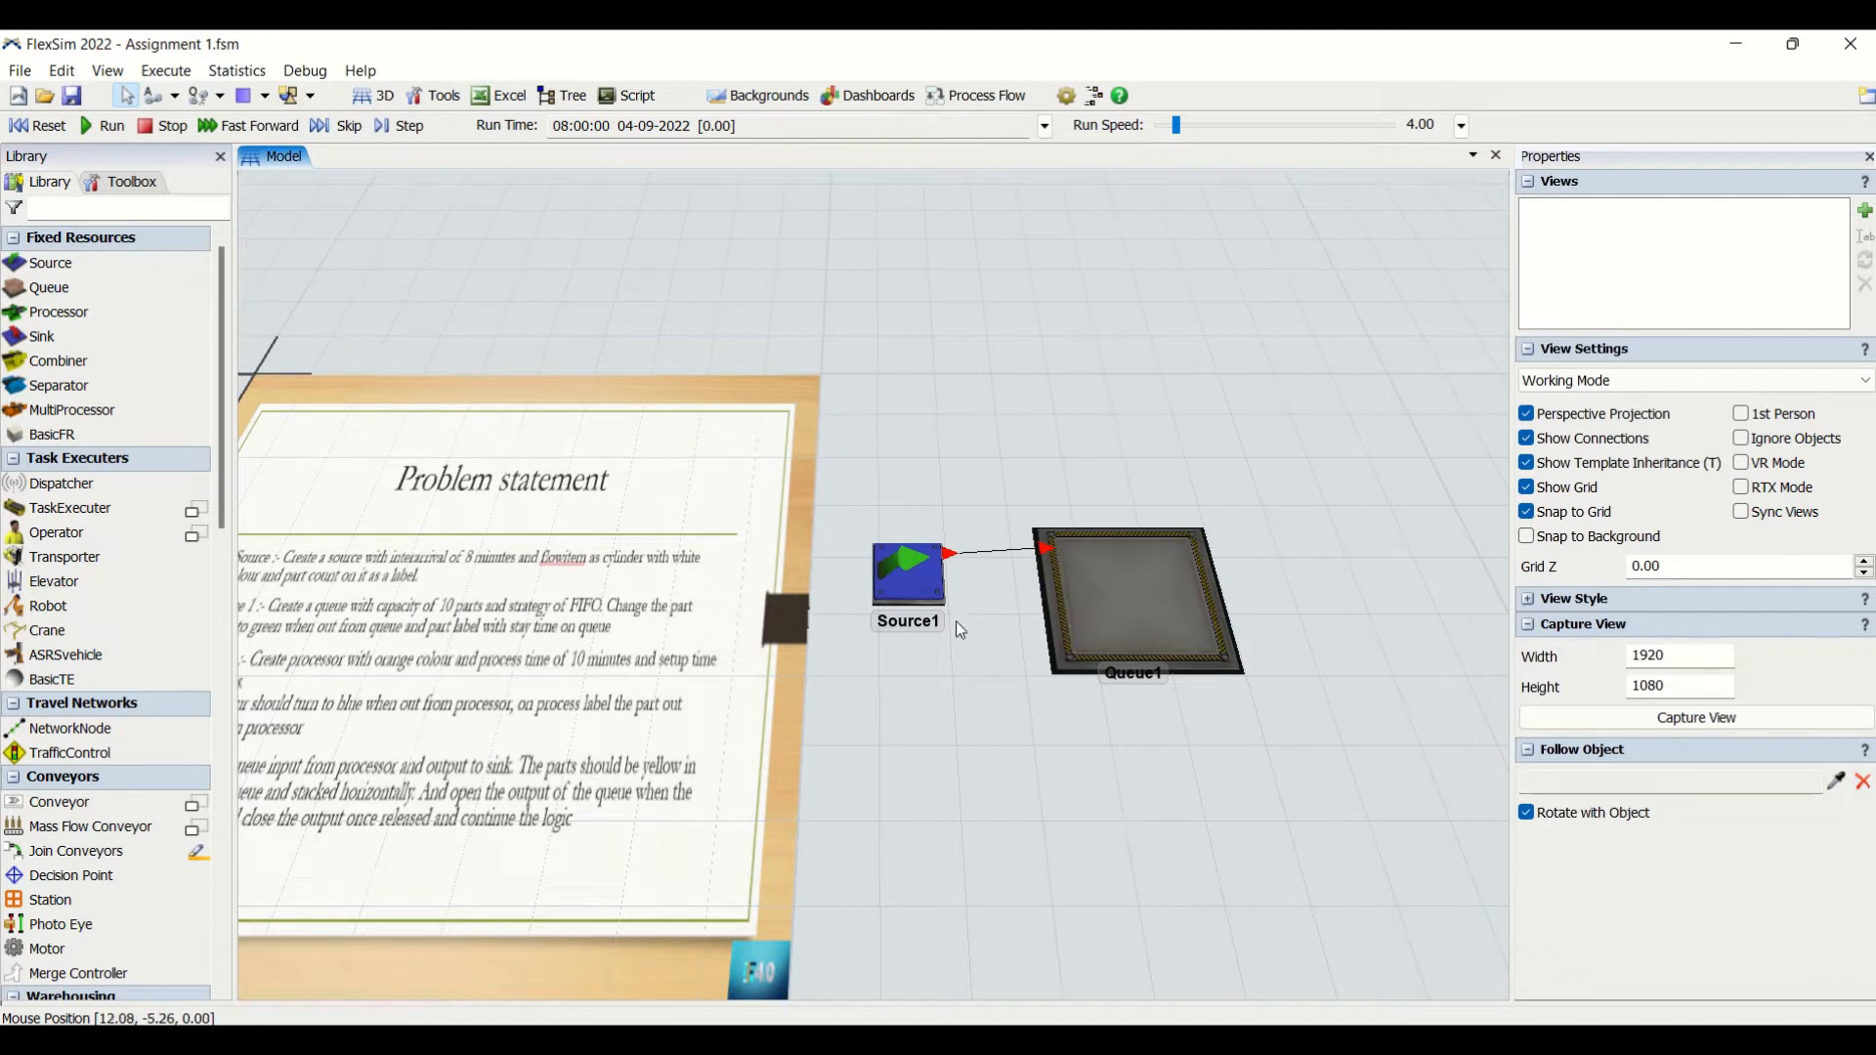
- Add a Set Label action to Source1's On Exit trigger, giving item the label "part_count" with value current.part_count
left_click(936, 583)
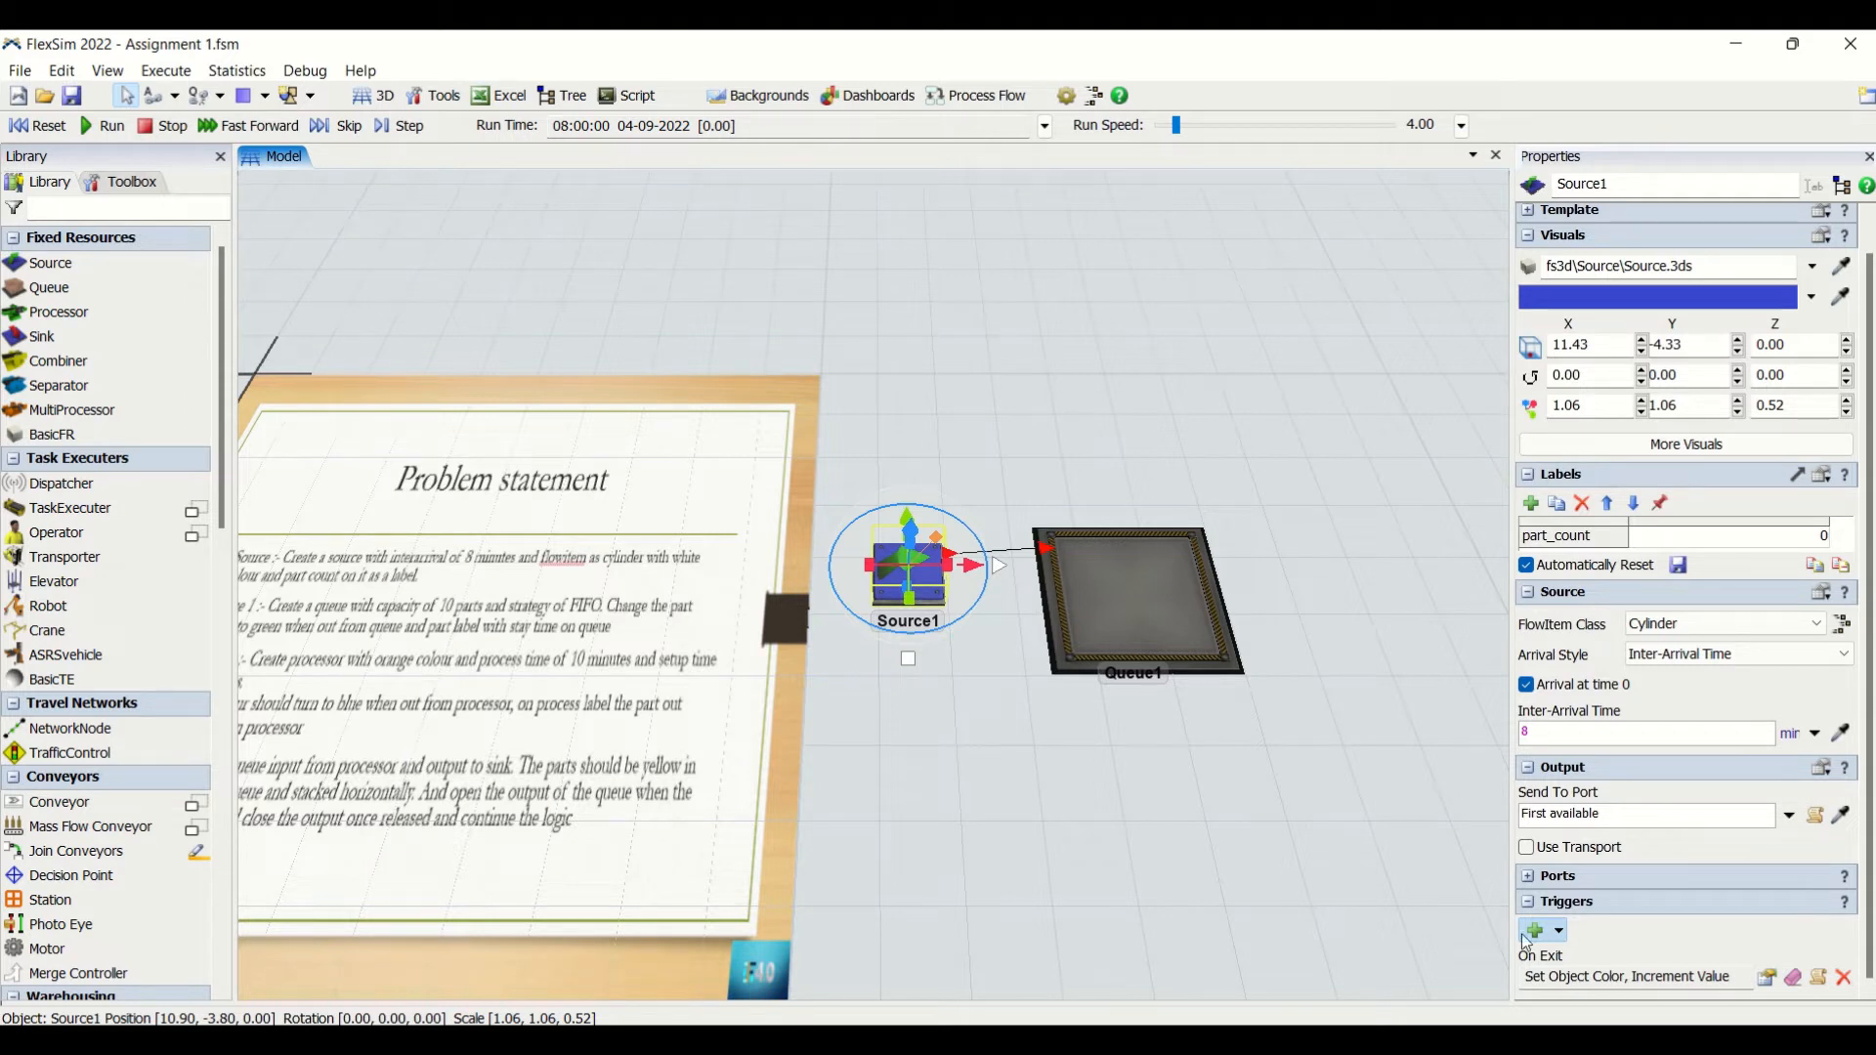
left_click(1556, 934)
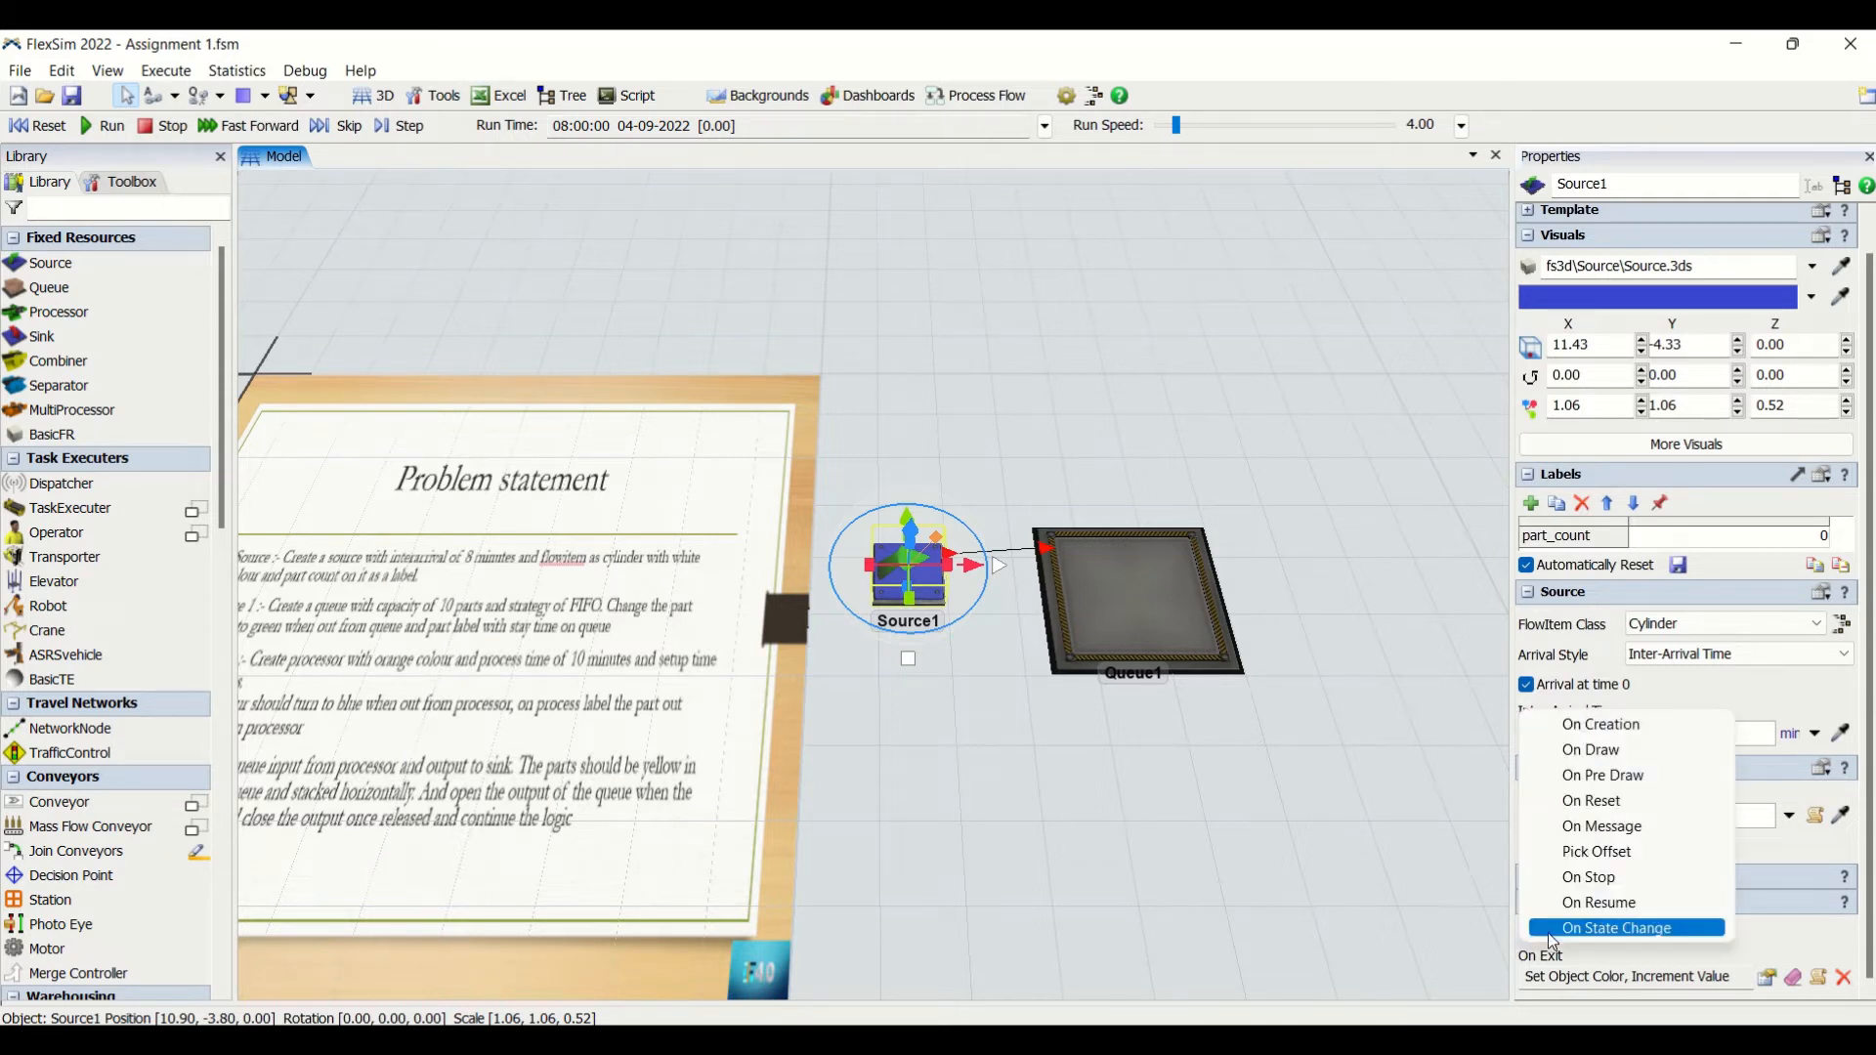
left_click(1767, 975)
left_click(1465, 934)
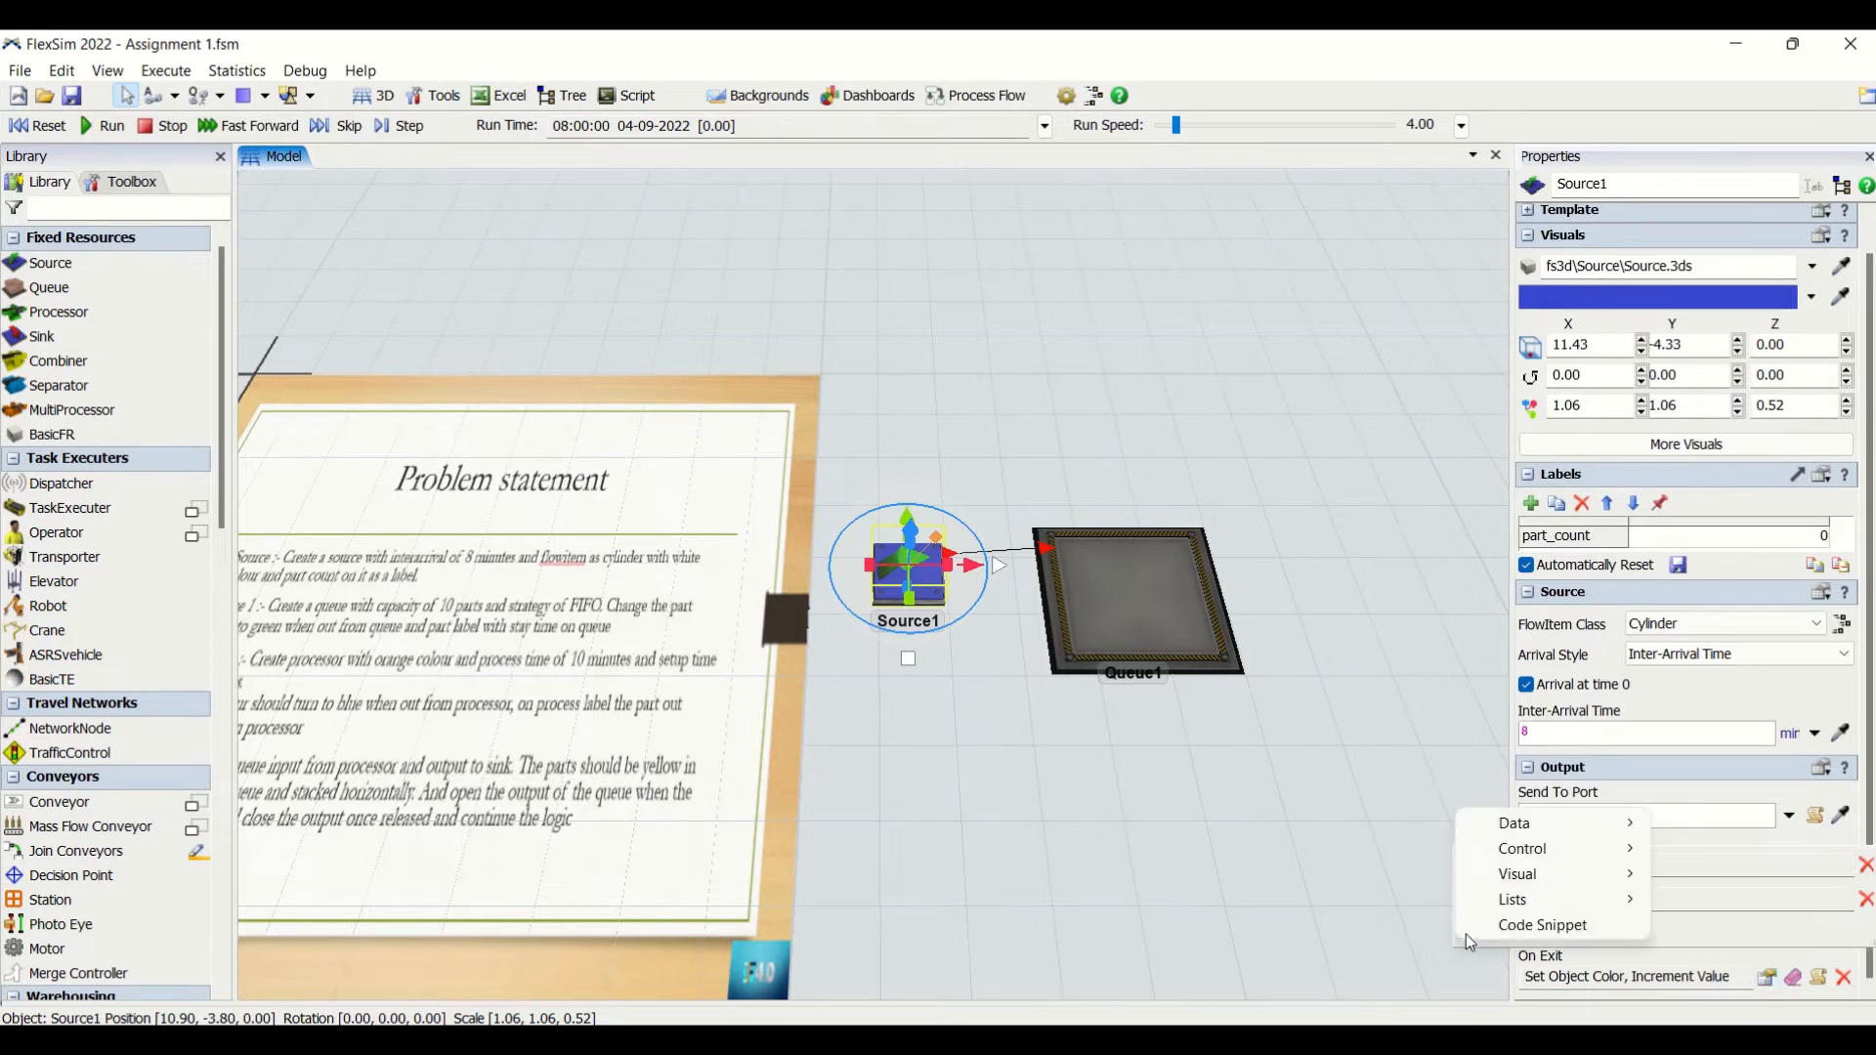
mouse_move(1562, 849)
left_click(1319, 829)
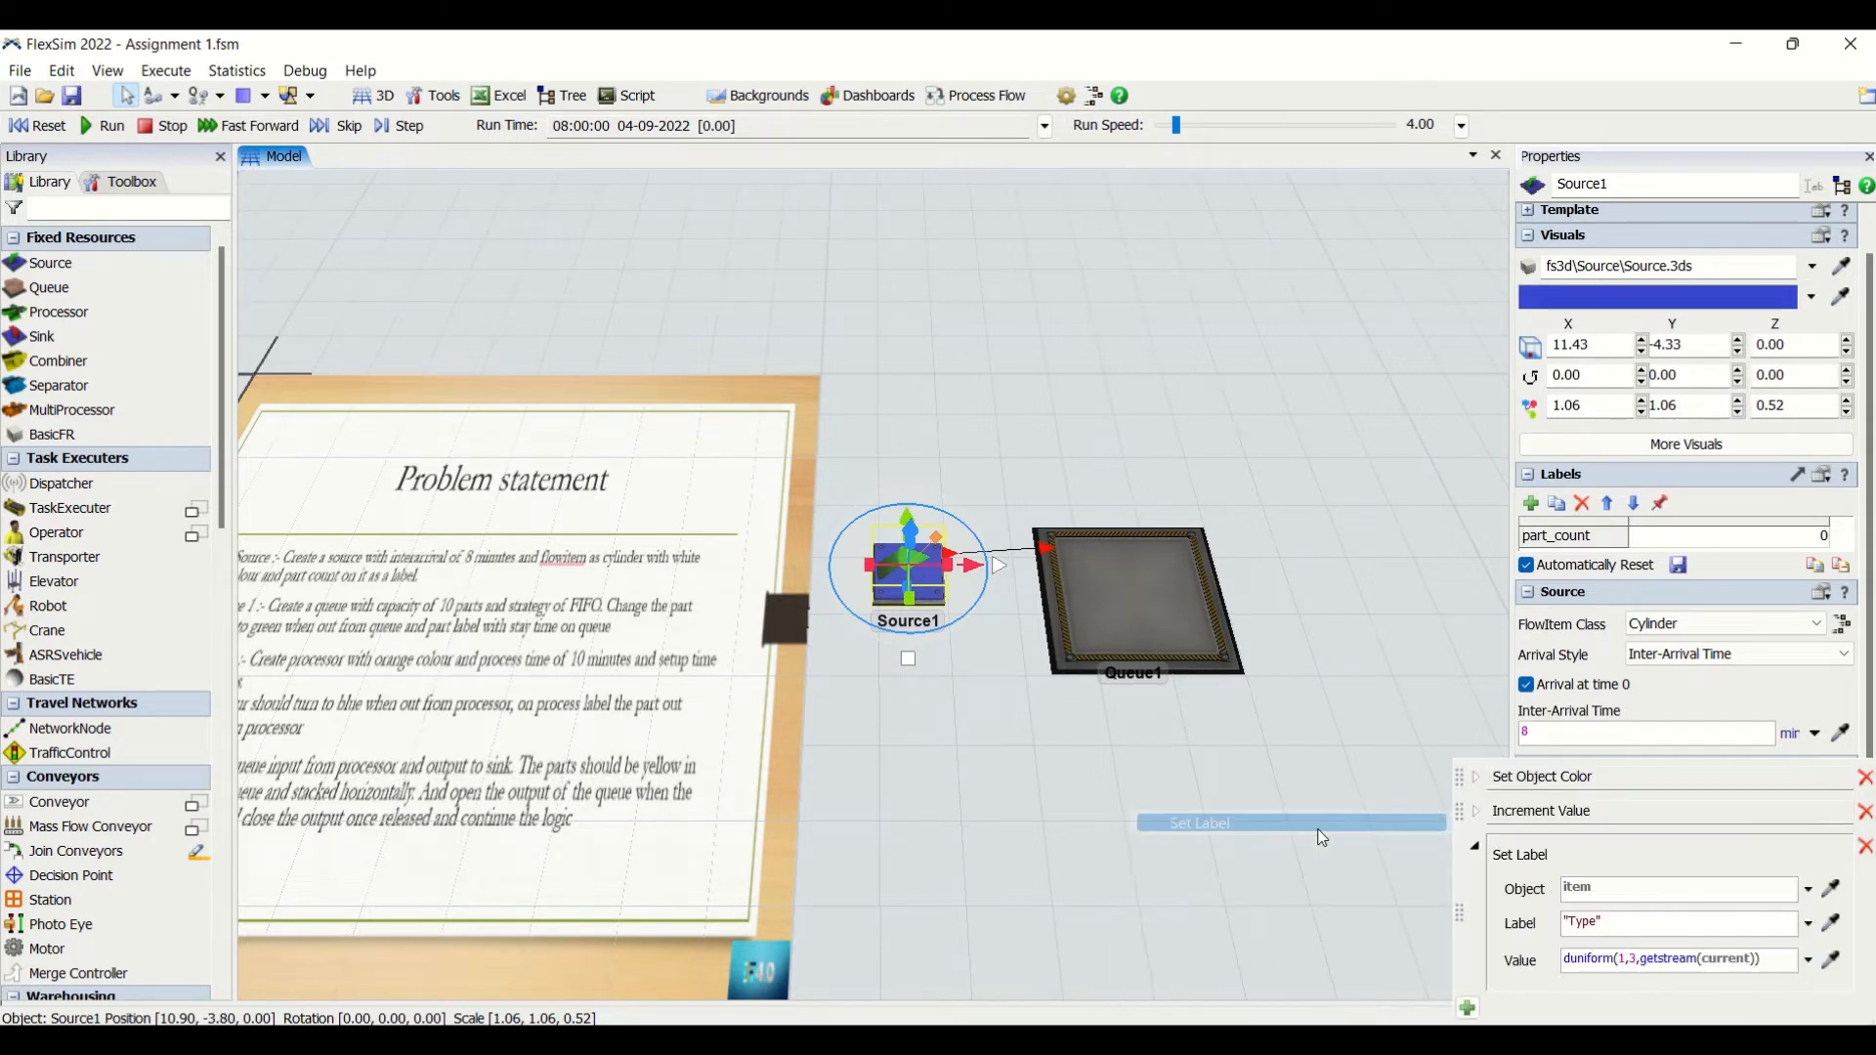
left_click(1593, 916)
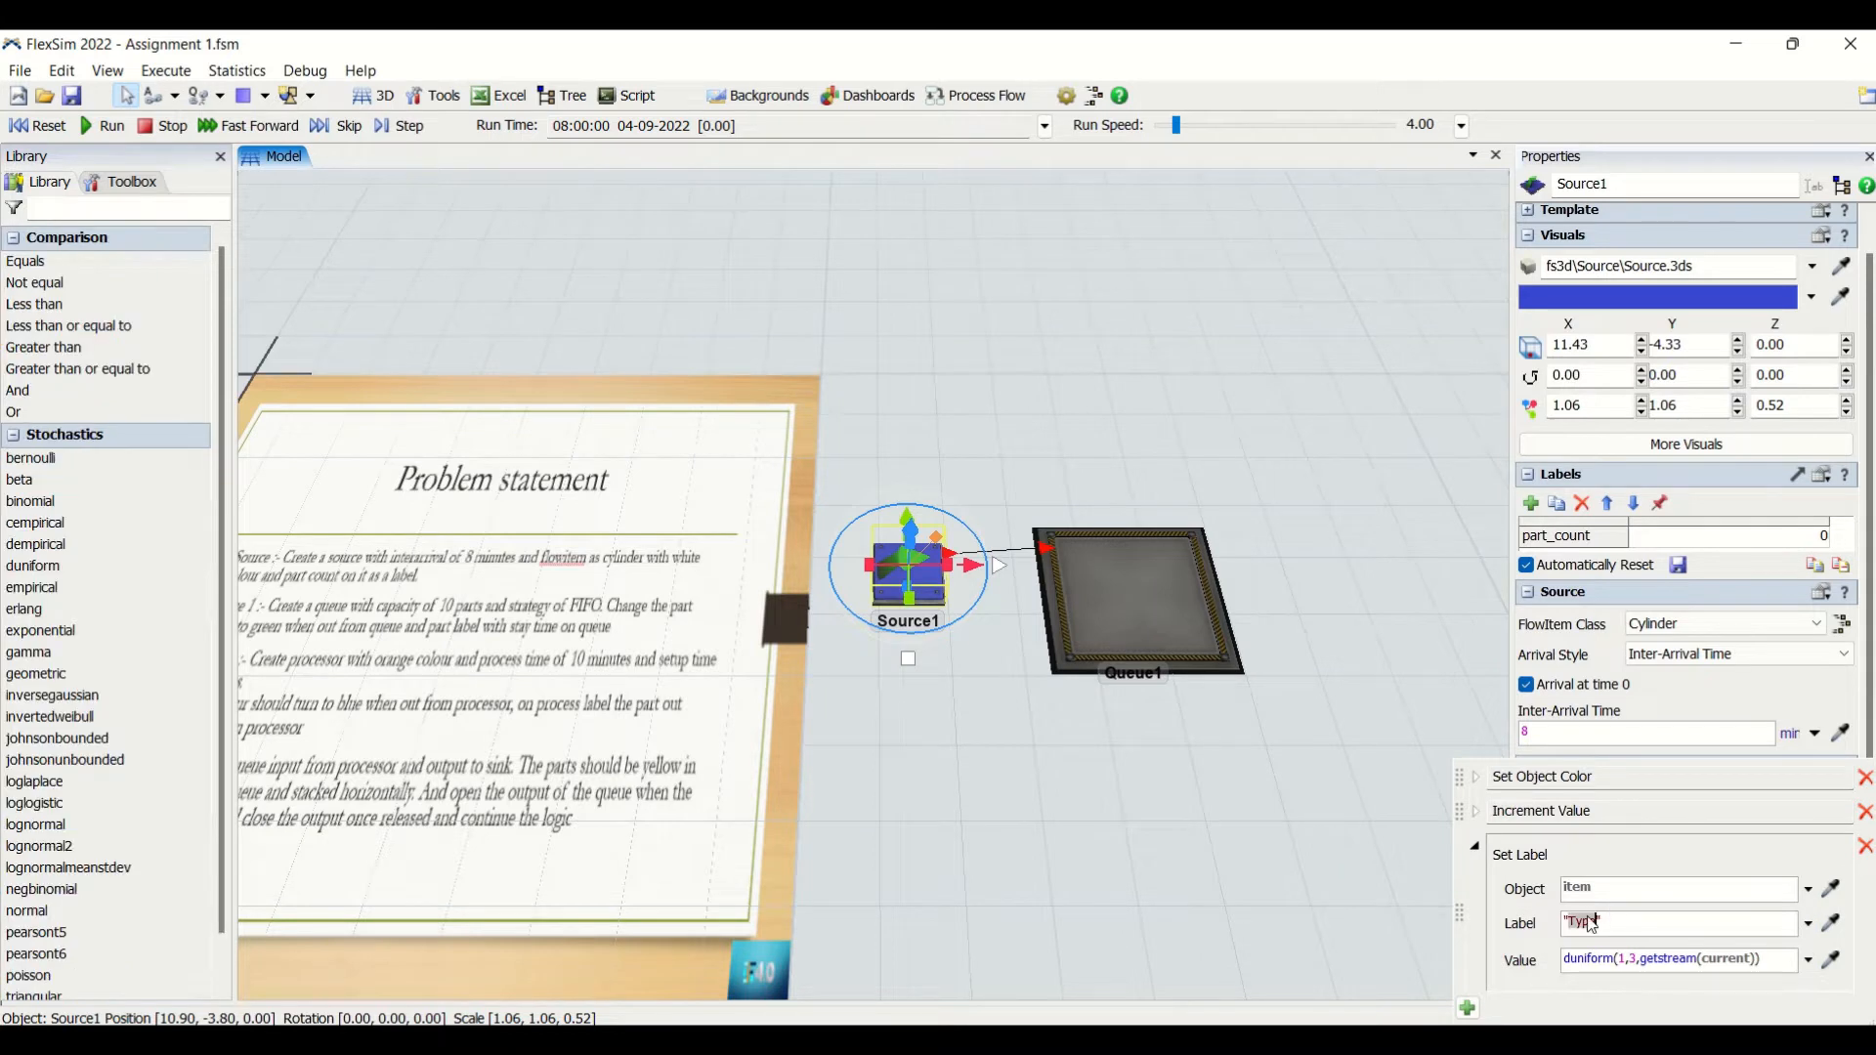
type("P")
left_click(1810, 966)
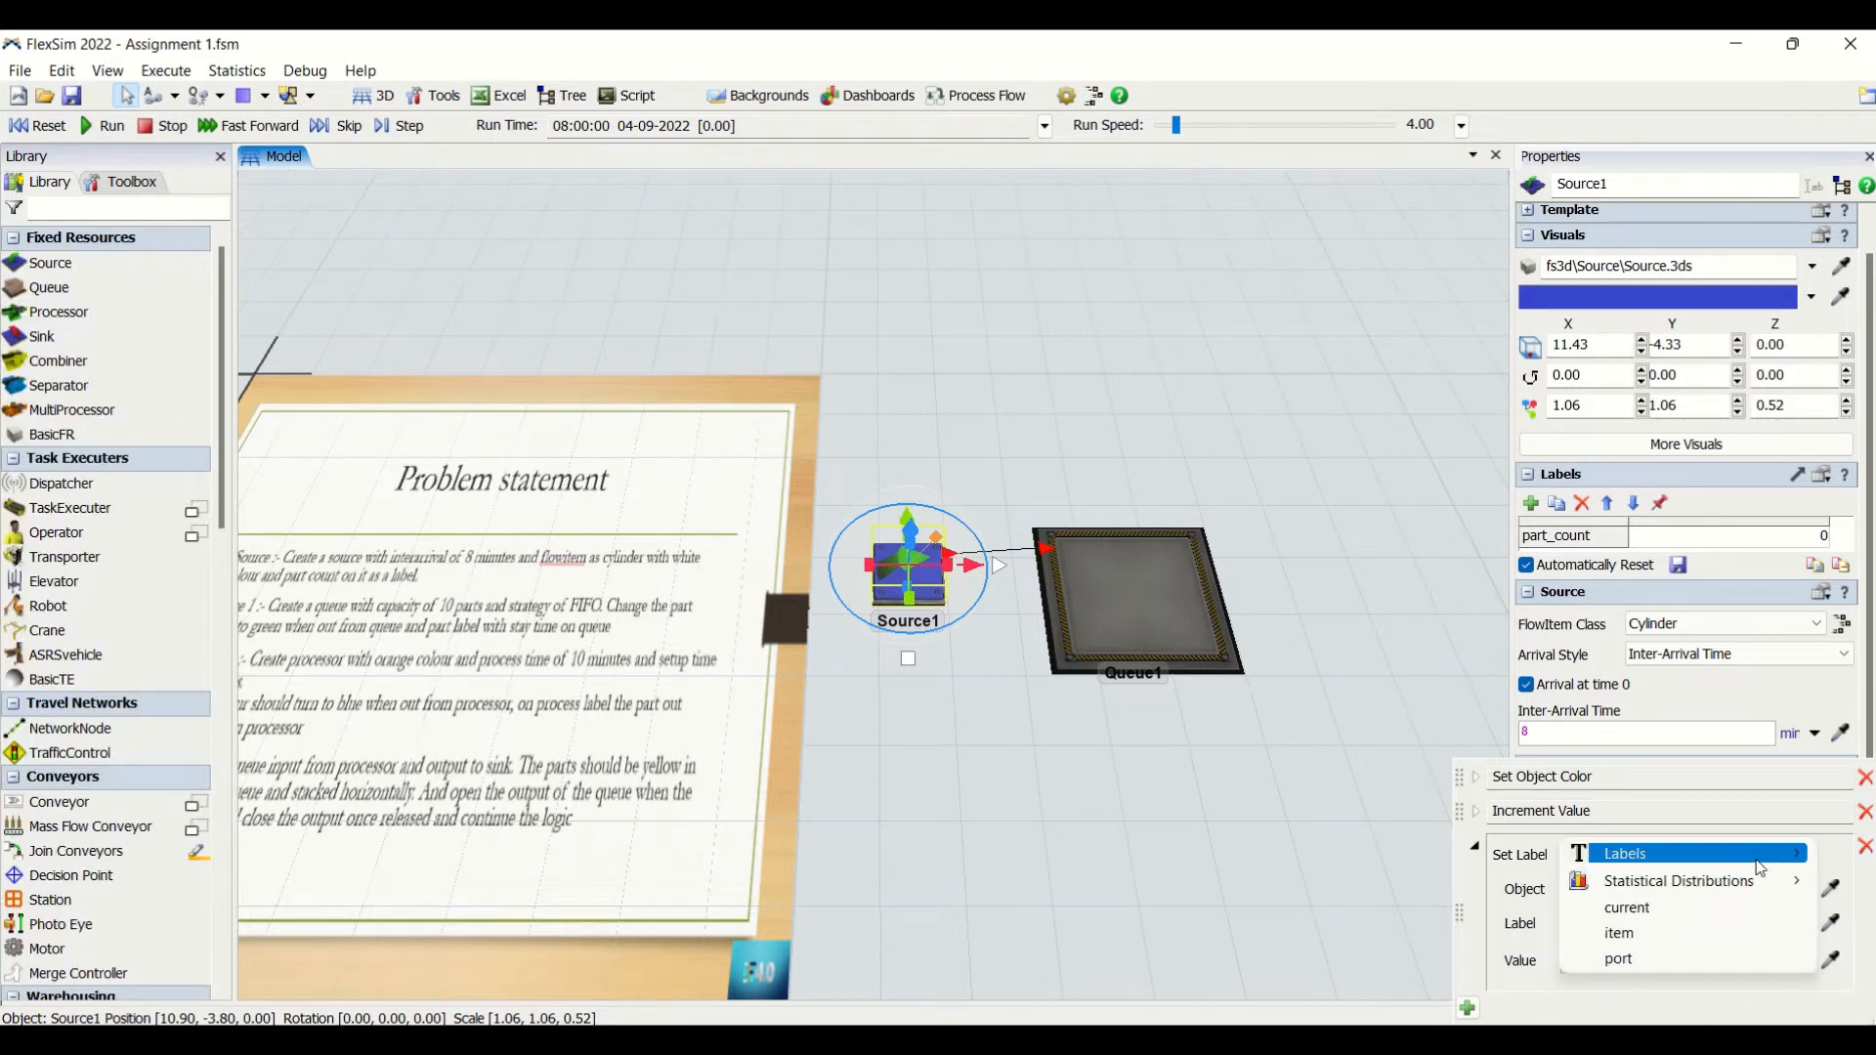
mouse_move(1760, 859)
left_click(1453, 853)
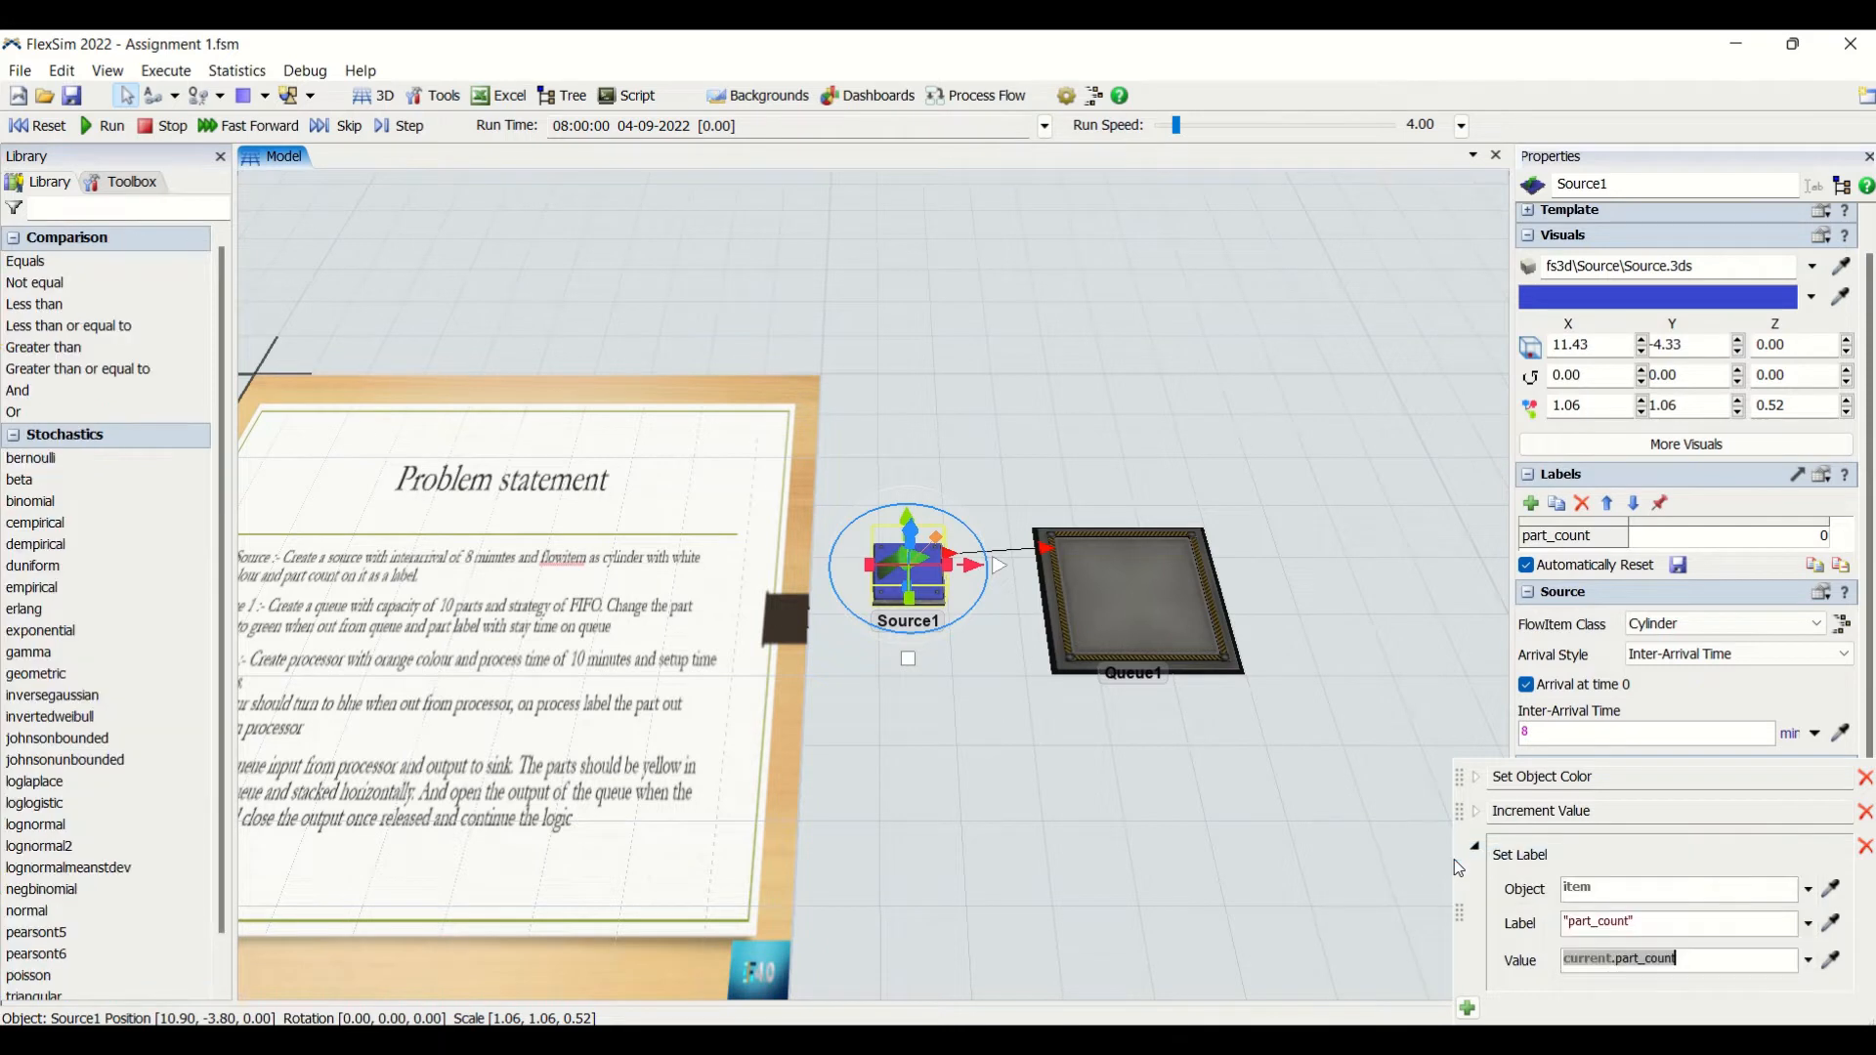
left_click(1693, 961)
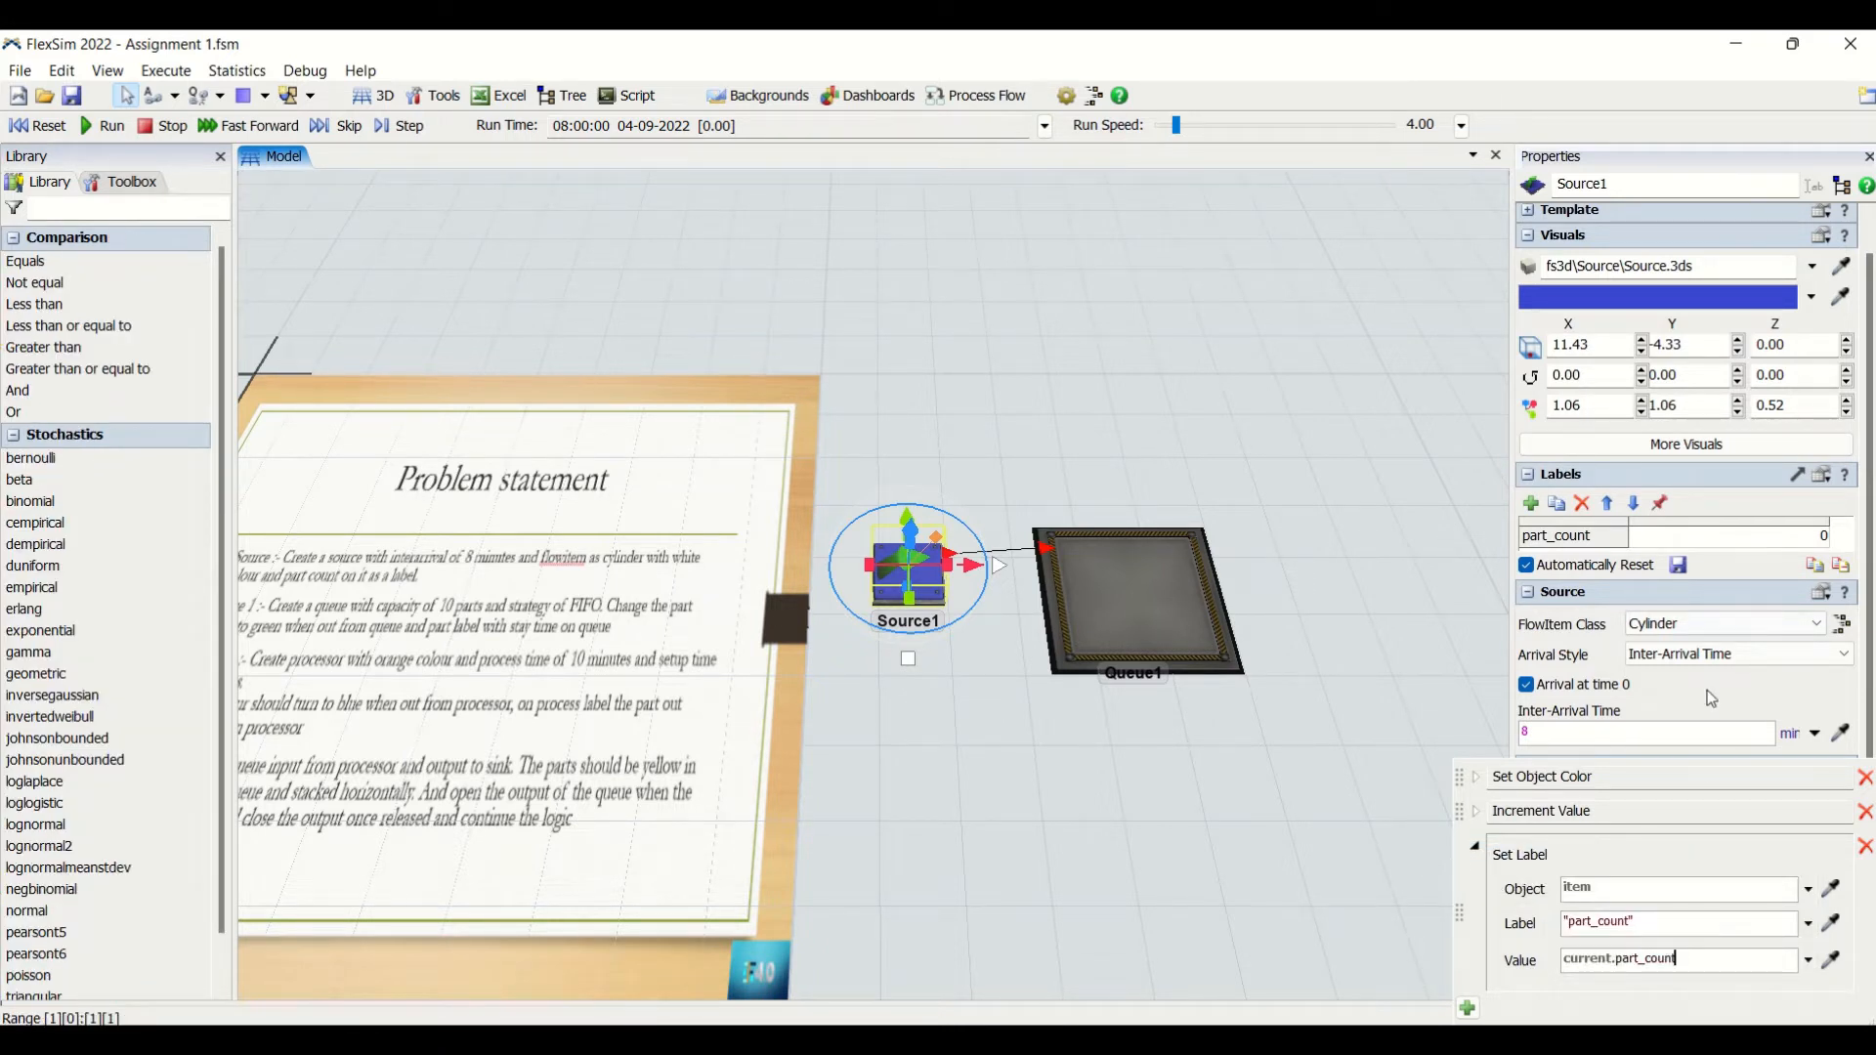
left_click(1146, 901)
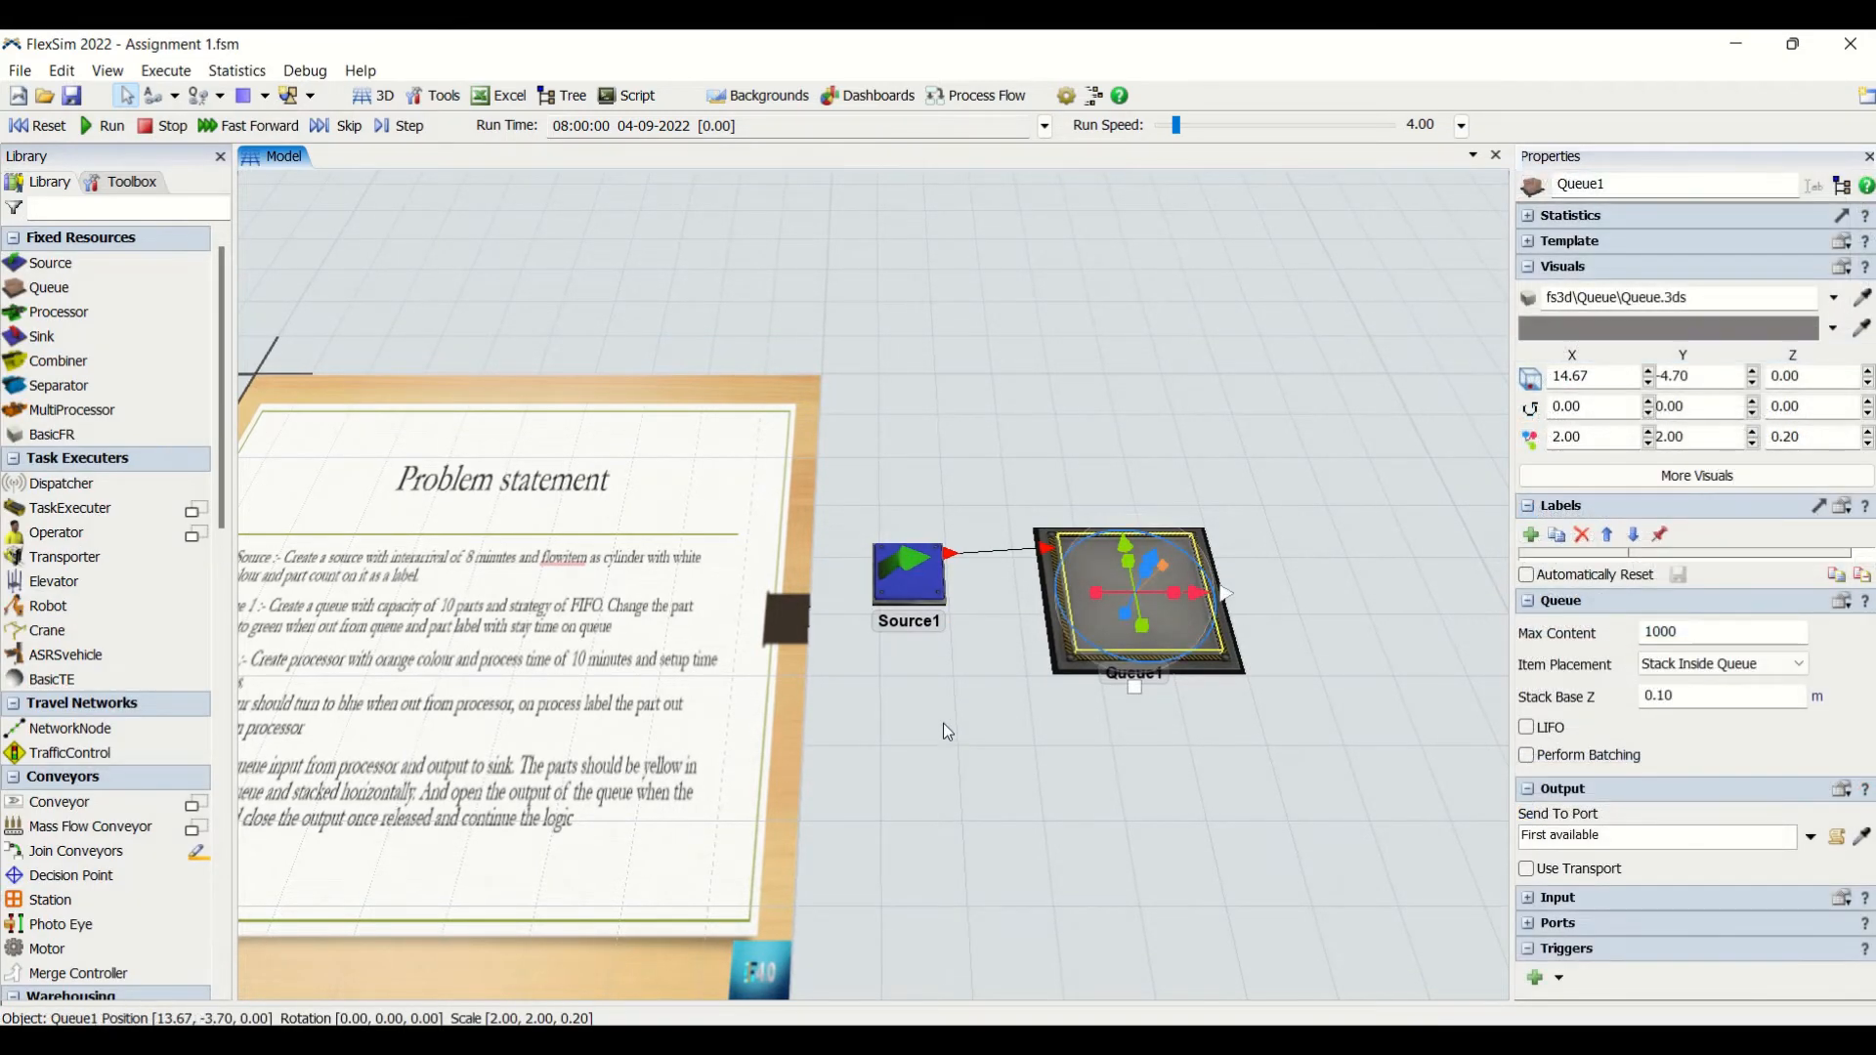
- Reset the model and run the simulation
left_click(942, 725)
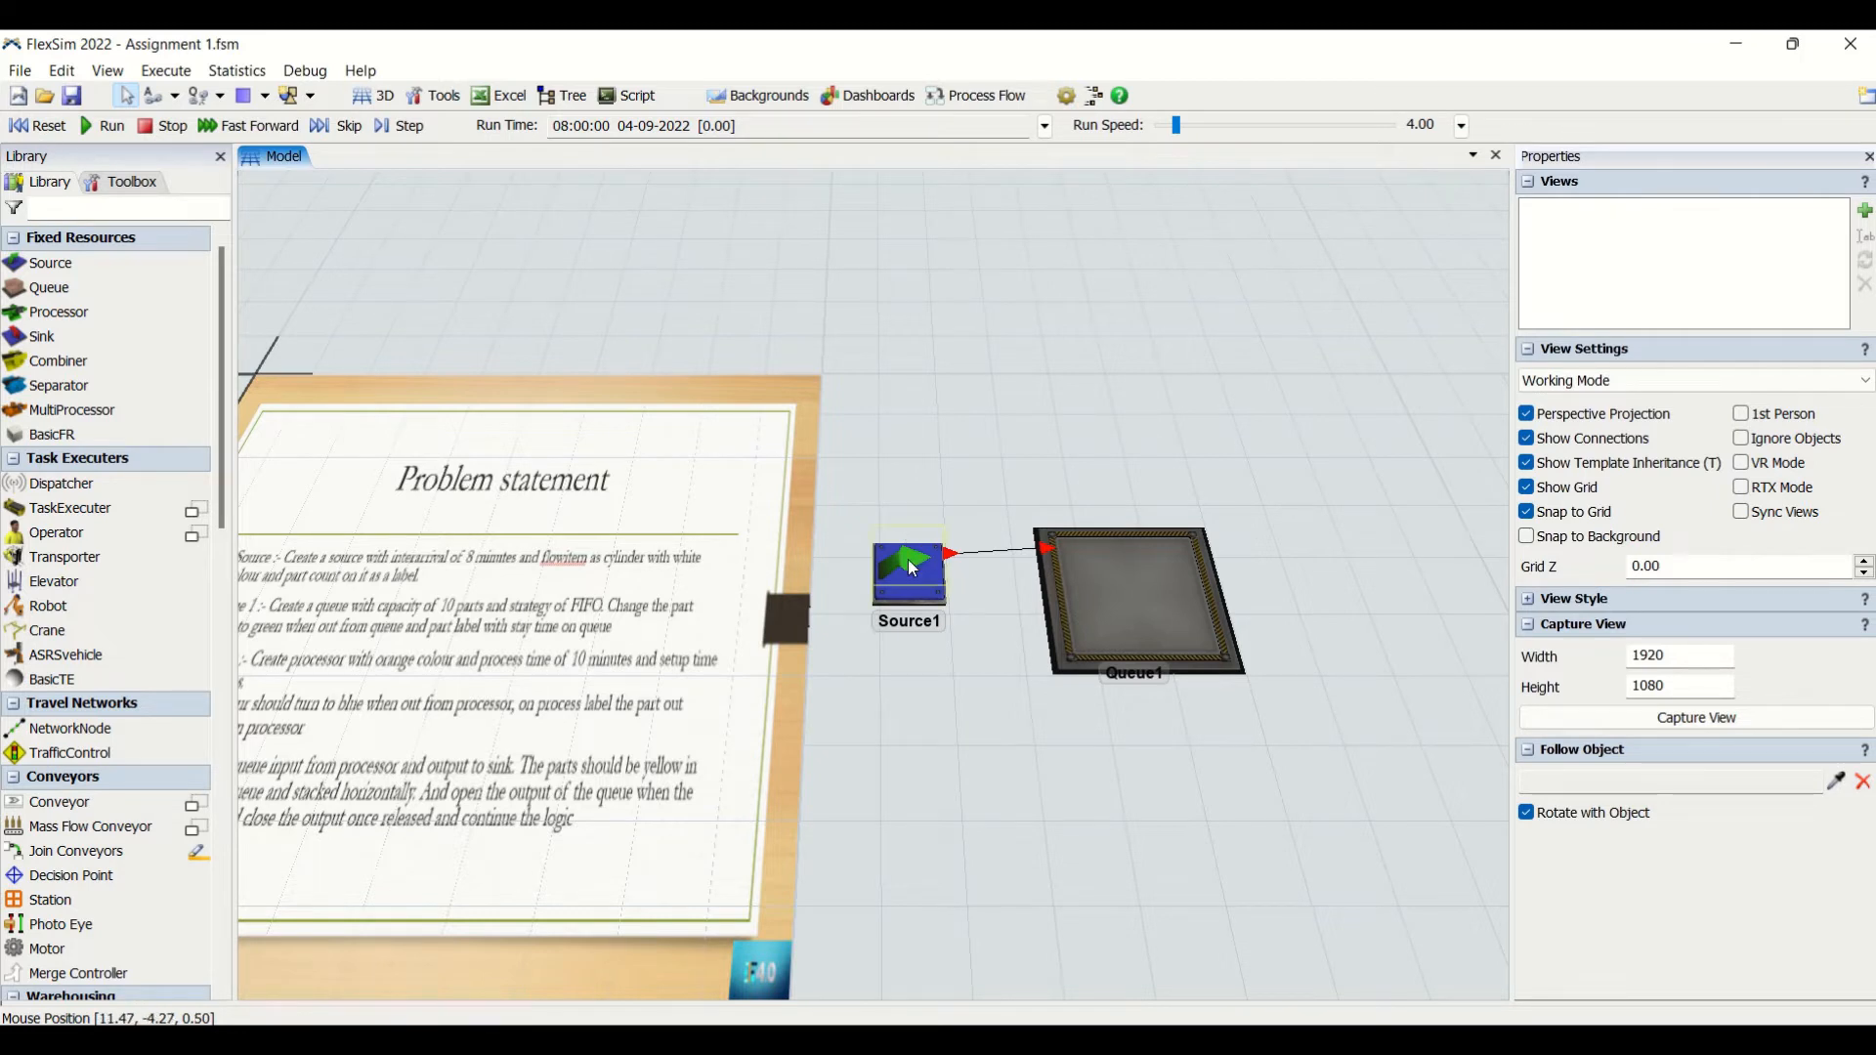
left_click(45, 127)
left_click(94, 127)
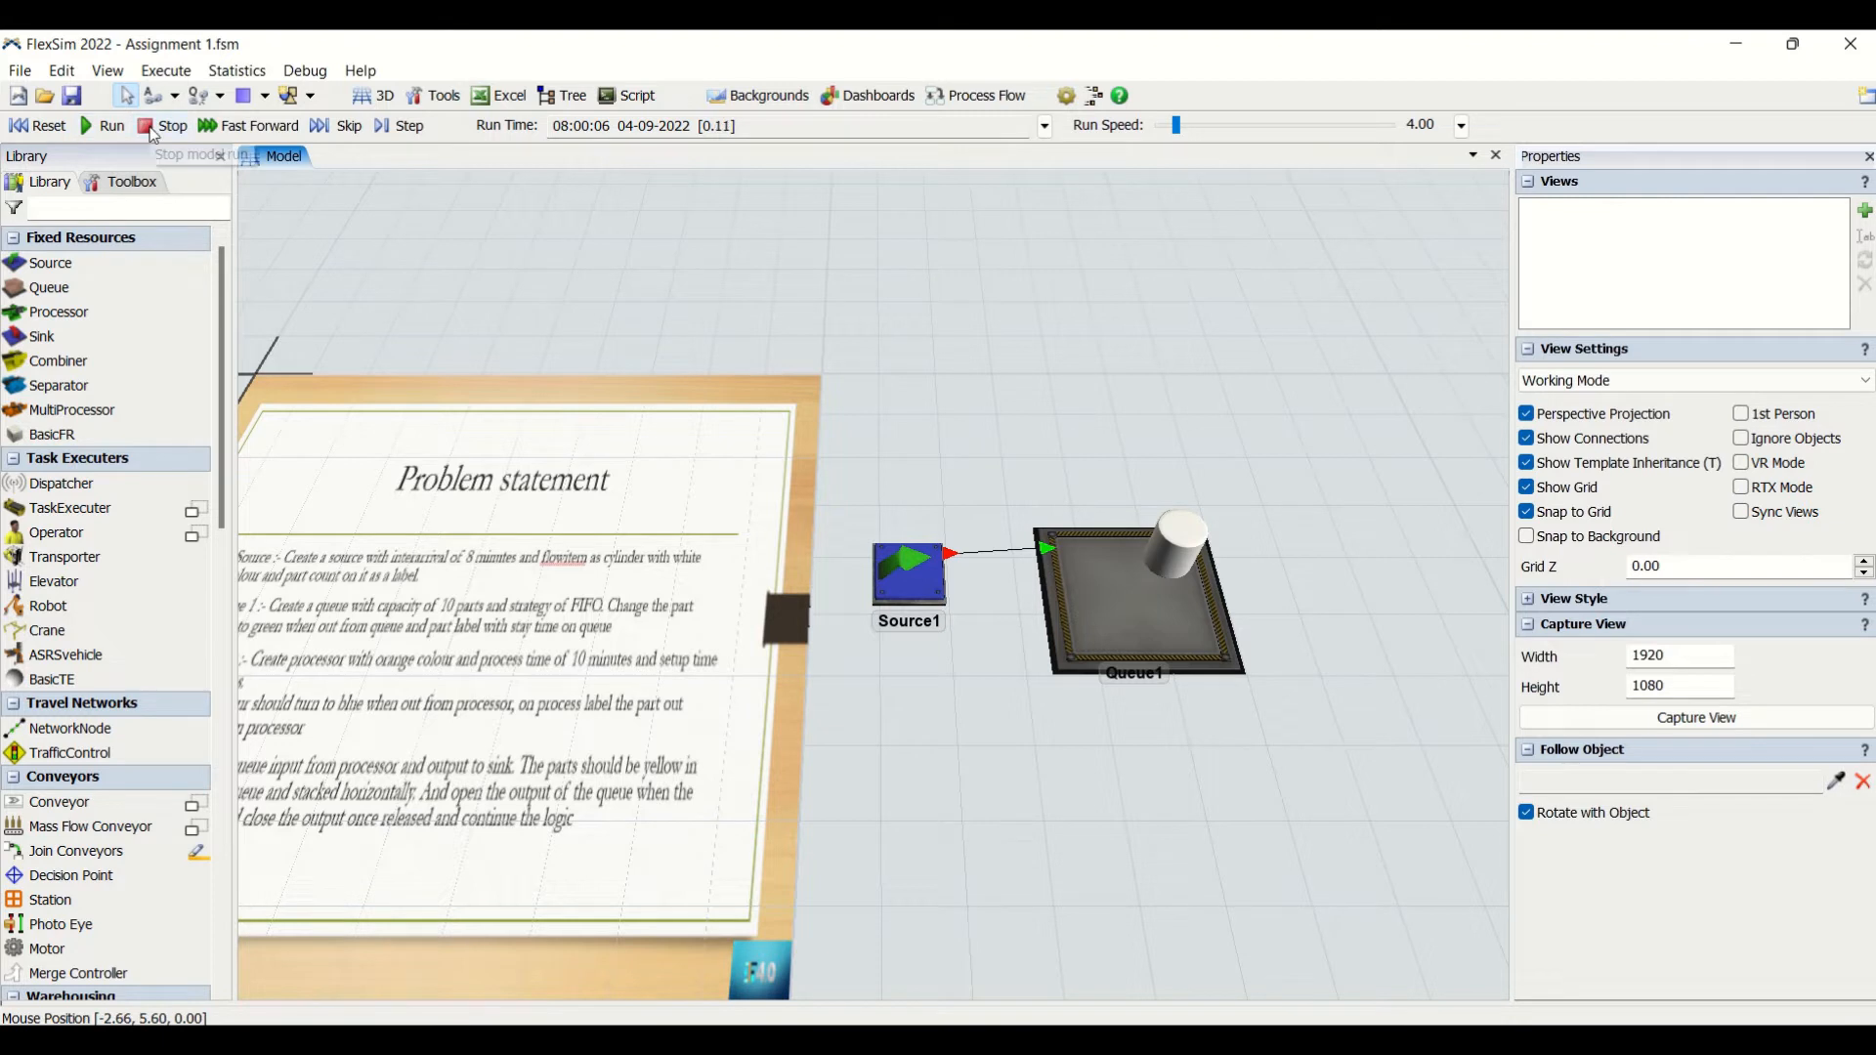
- Raise the run speed to 152, check the part_count labels of successive cylinders in Queue1, and reset the model
left_click(1194, 544)
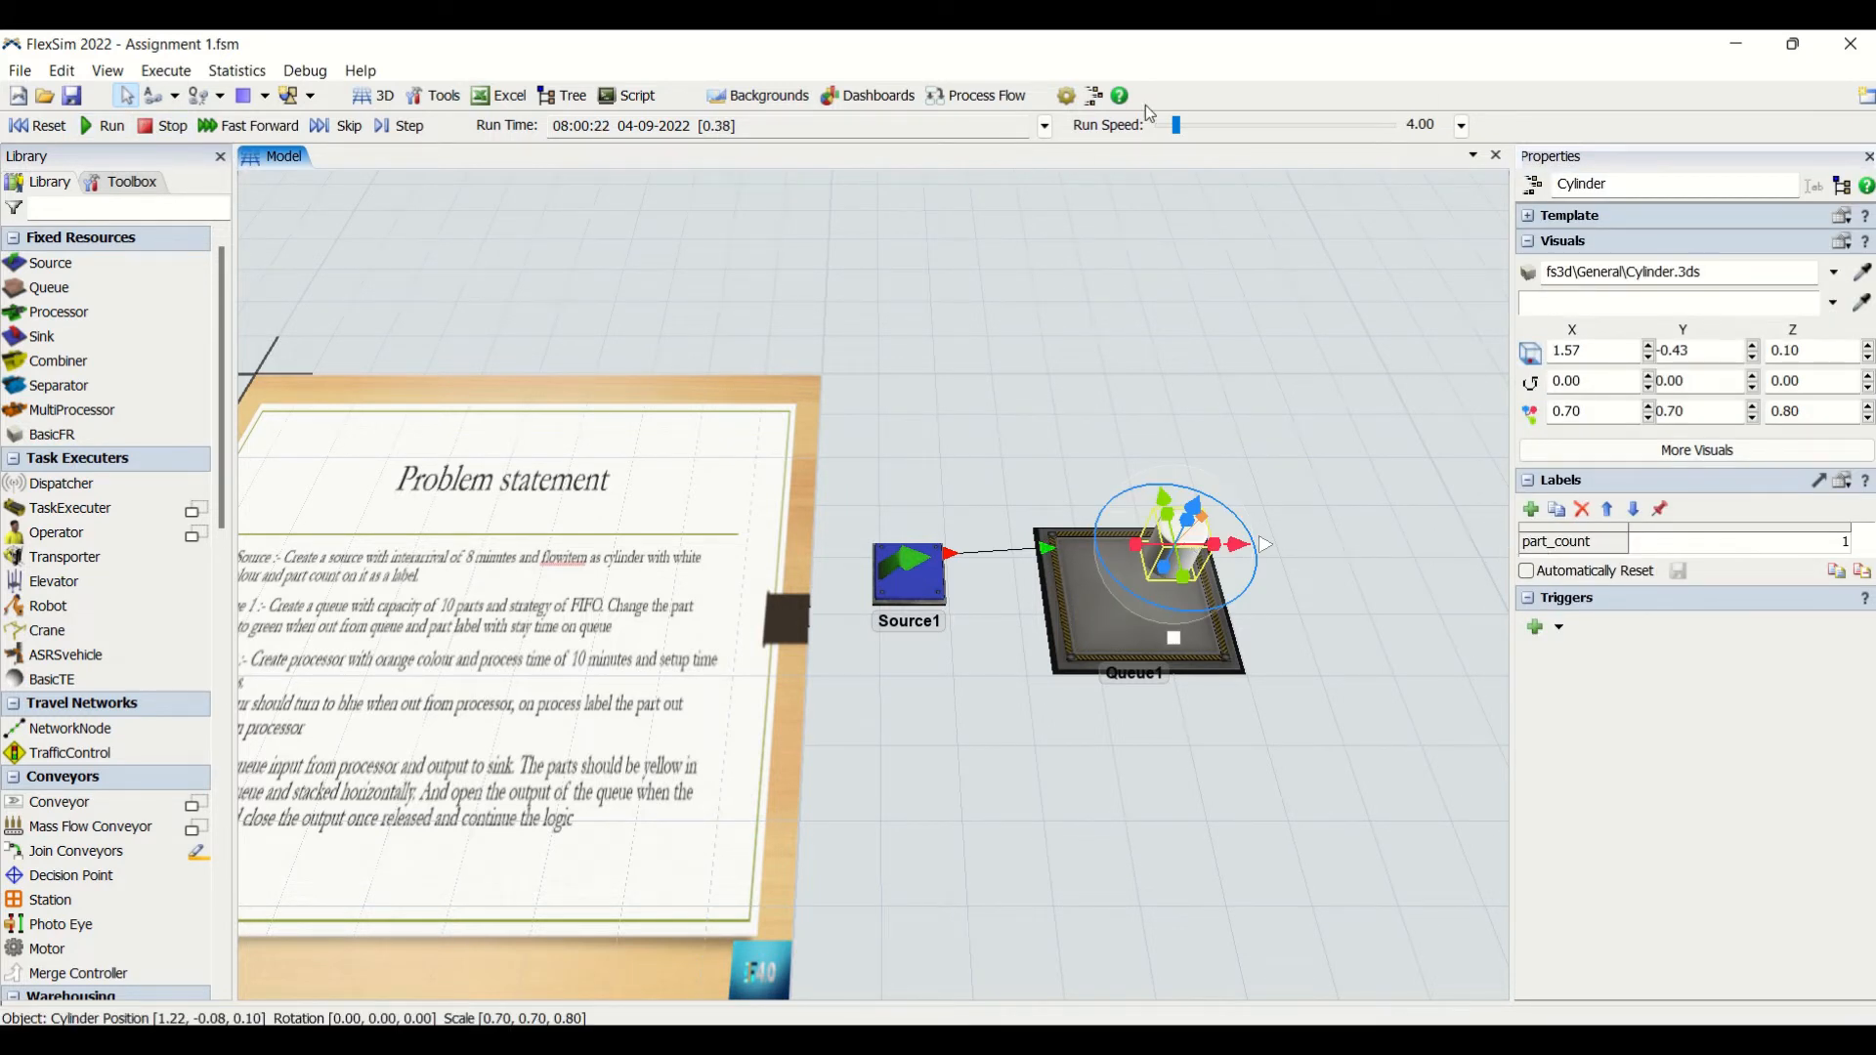
left_click_drag(1170, 127, 1204, 127)
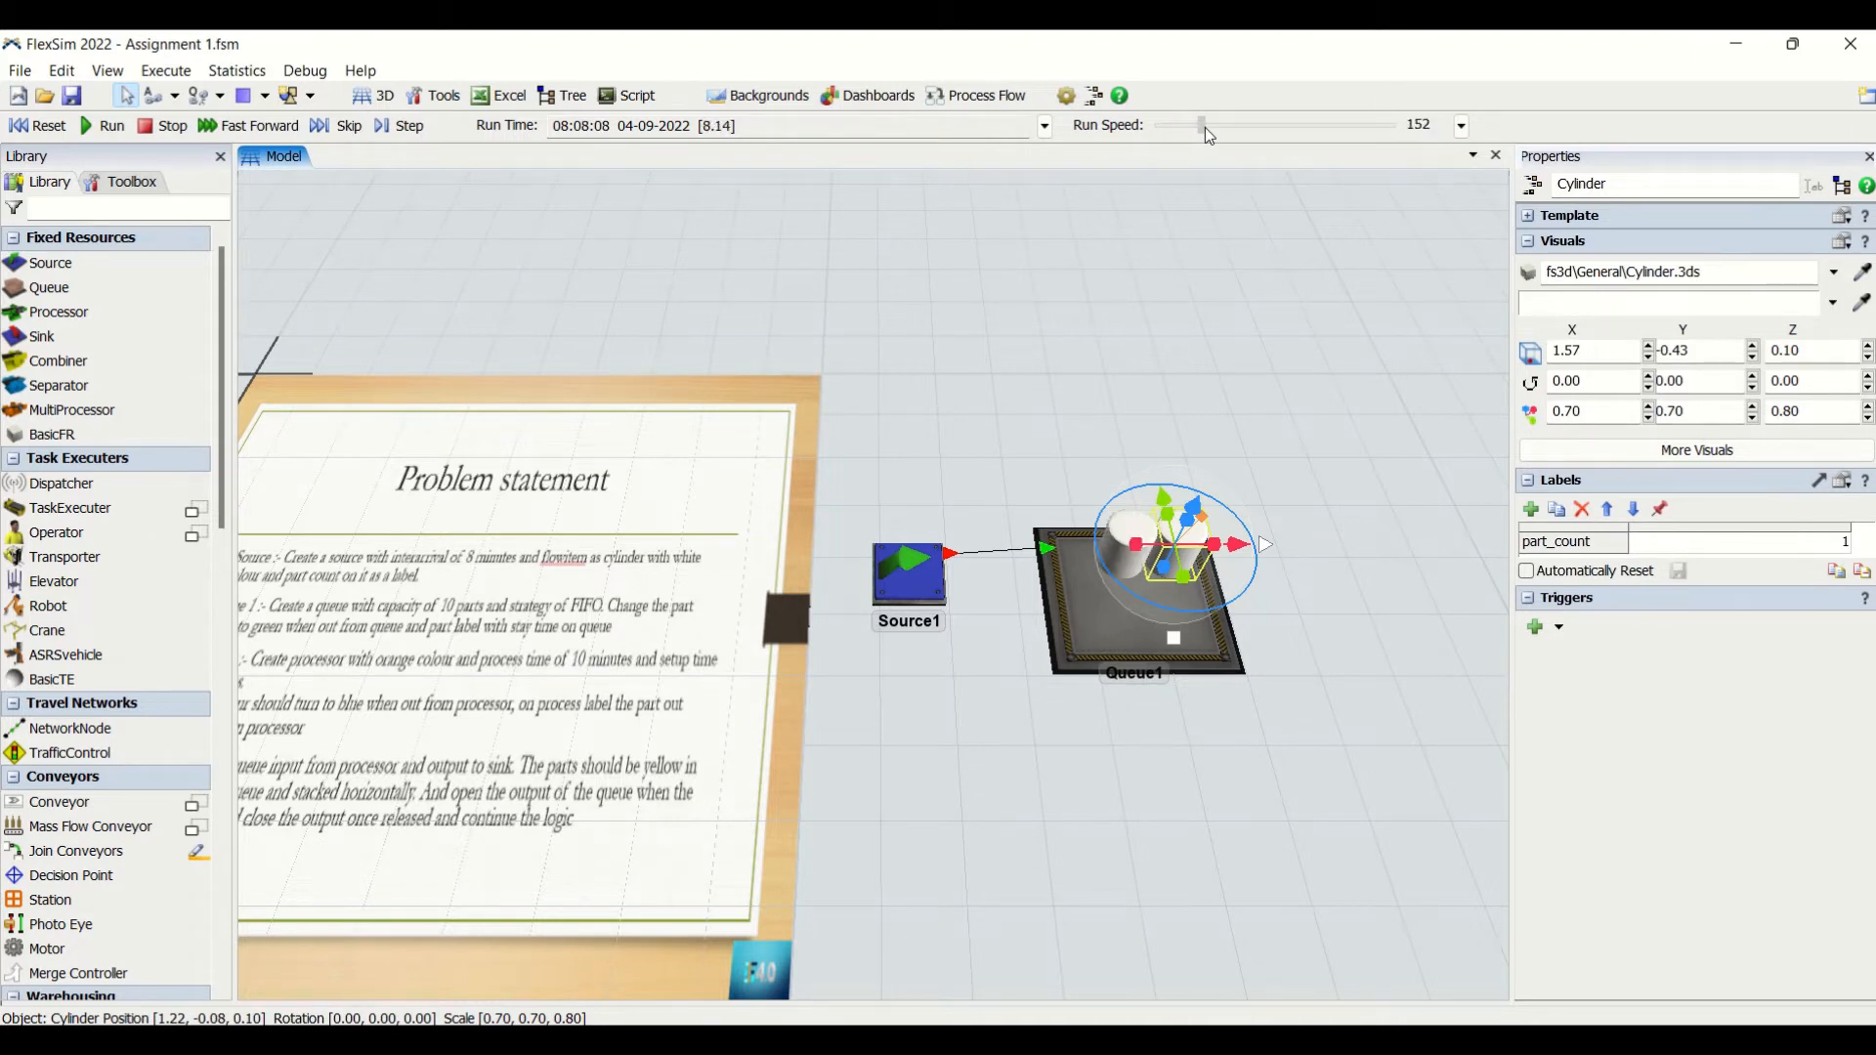
left_click(1264, 426)
left_click(1106, 553)
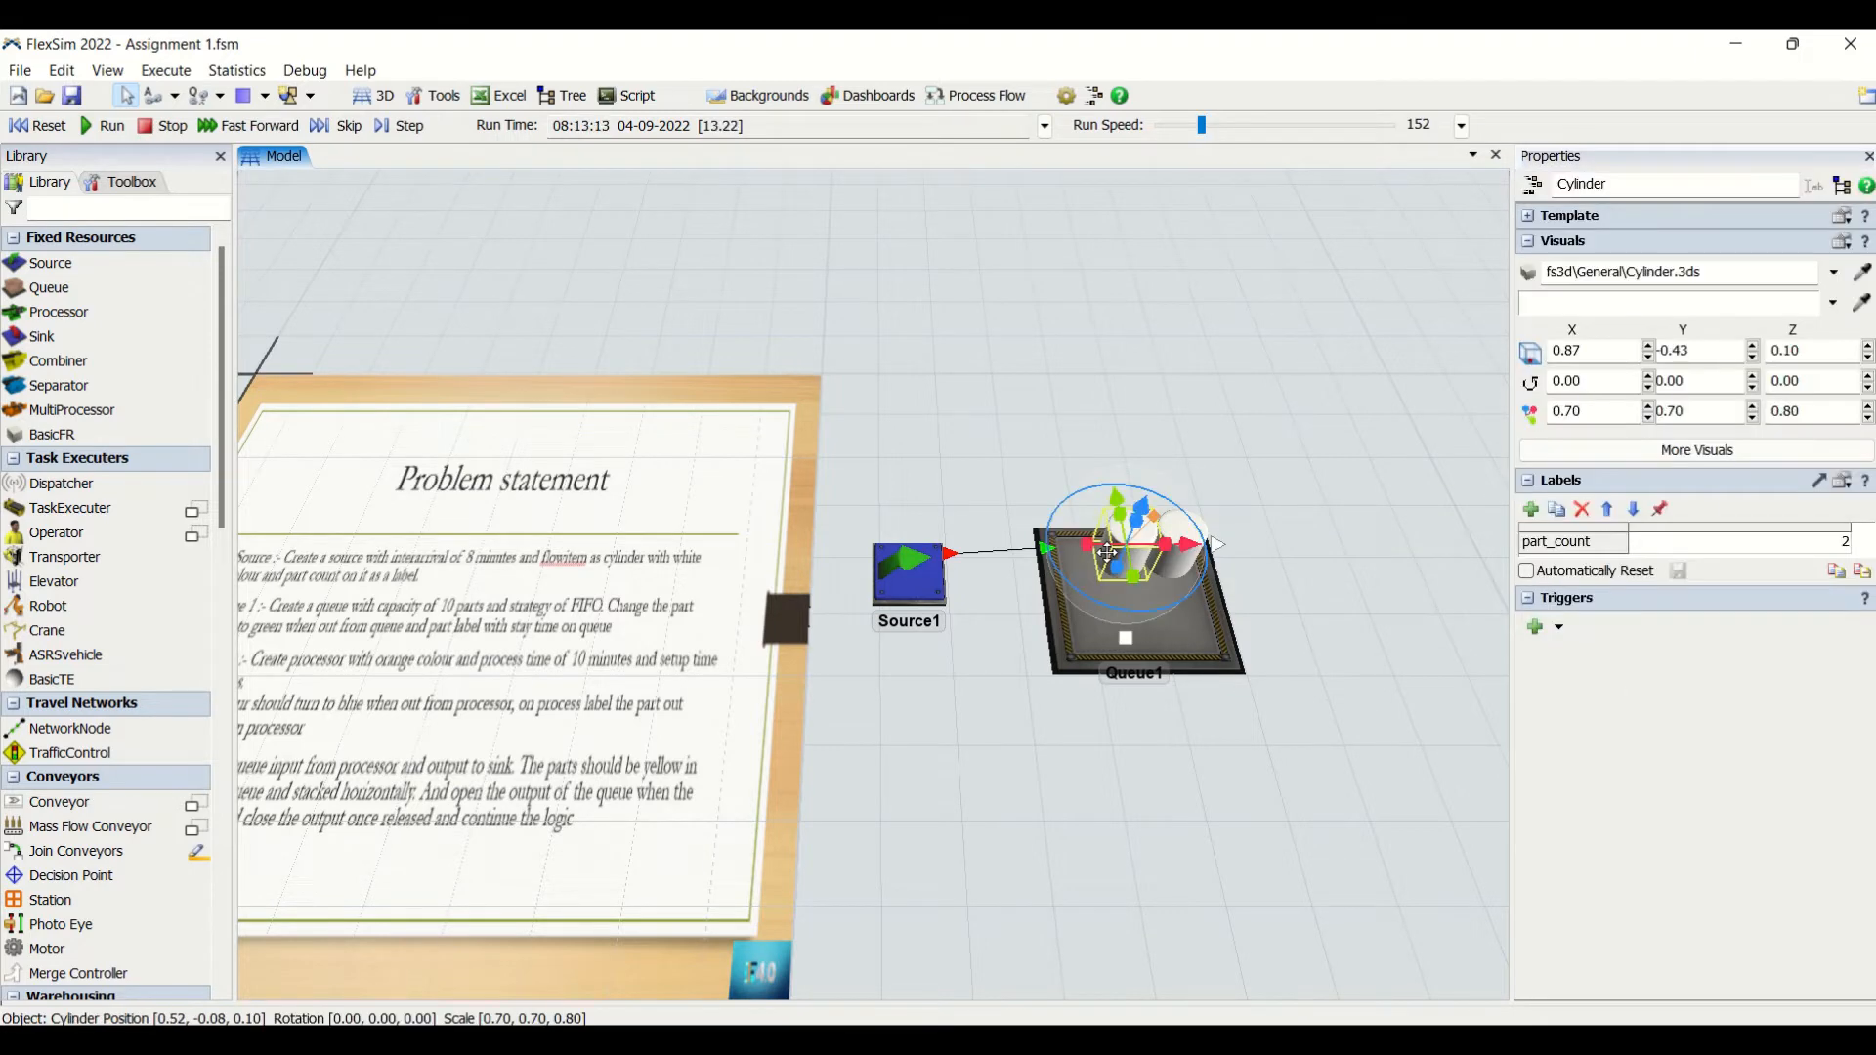
left_click(1201, 359)
left_click(1138, 587)
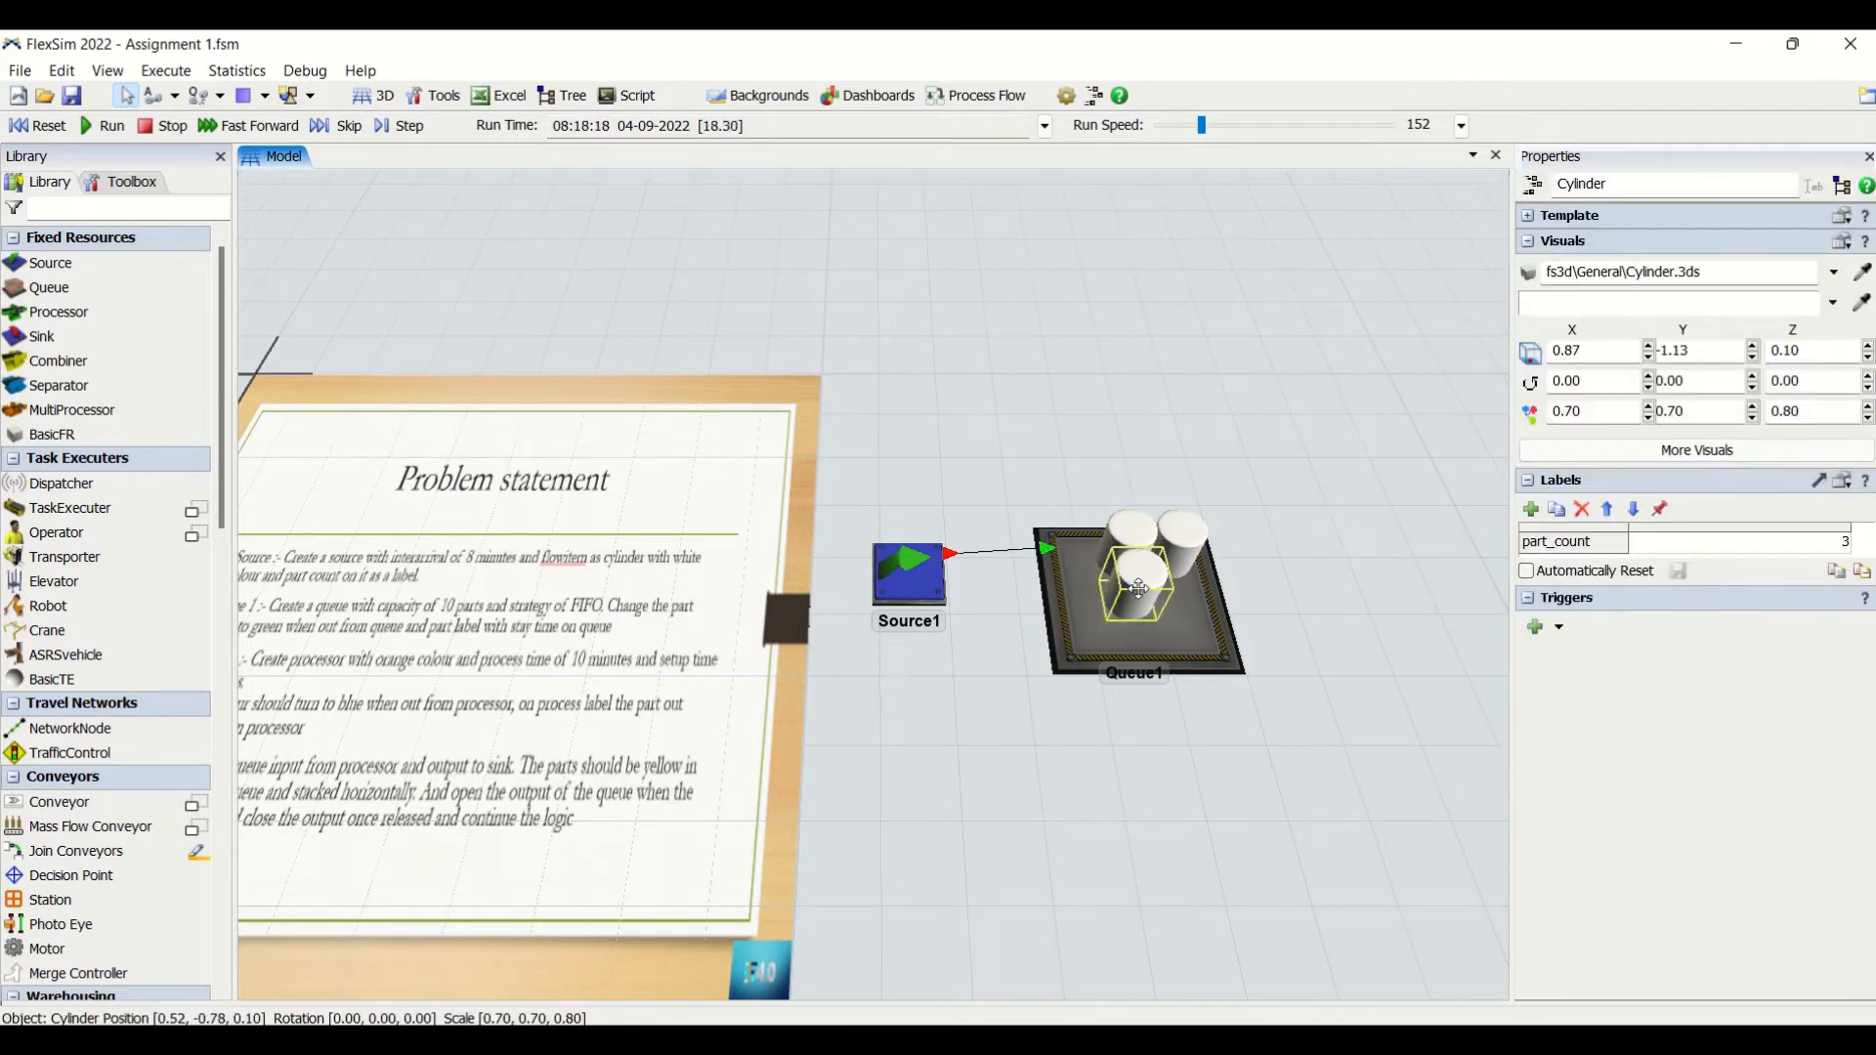
left_click(1185, 437)
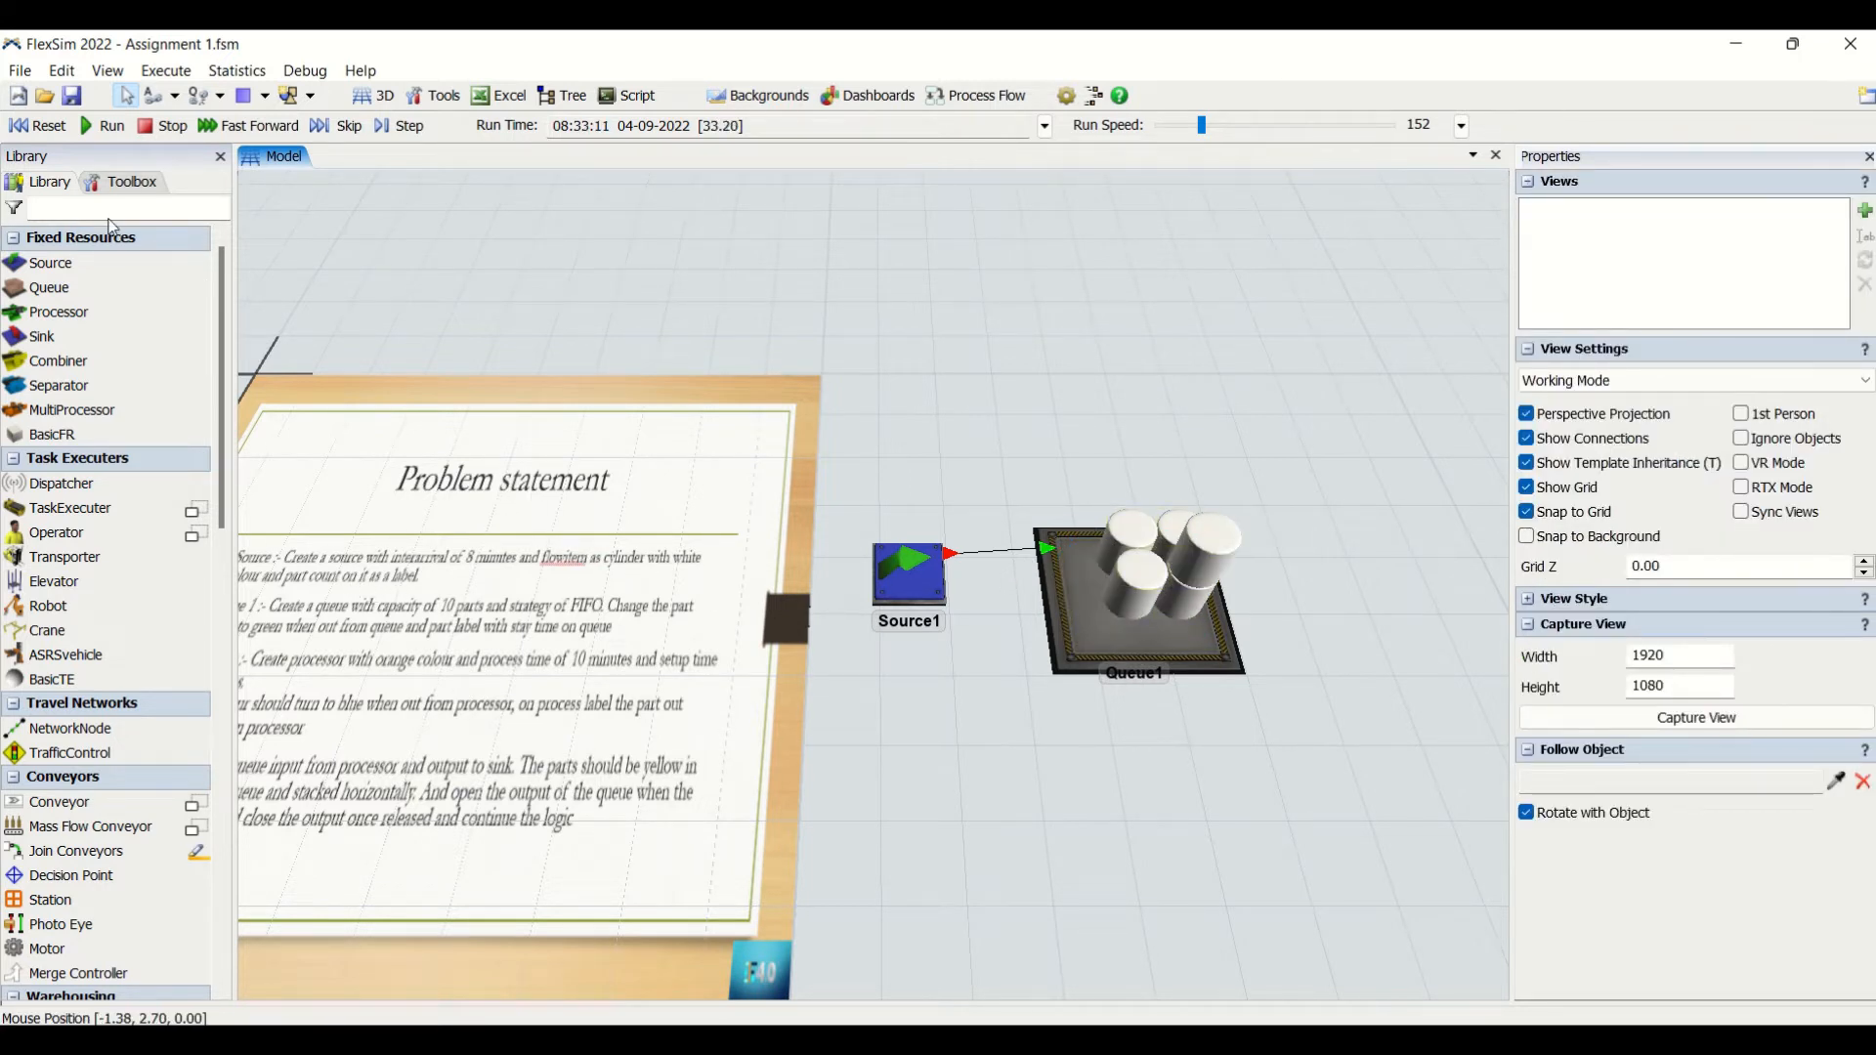
left_click(36, 125)
- Set Queue1's Max Content to 10 and check its LIFO setting against the required FIFO strategy
left_click_drag(1002, 496, 1093, 426)
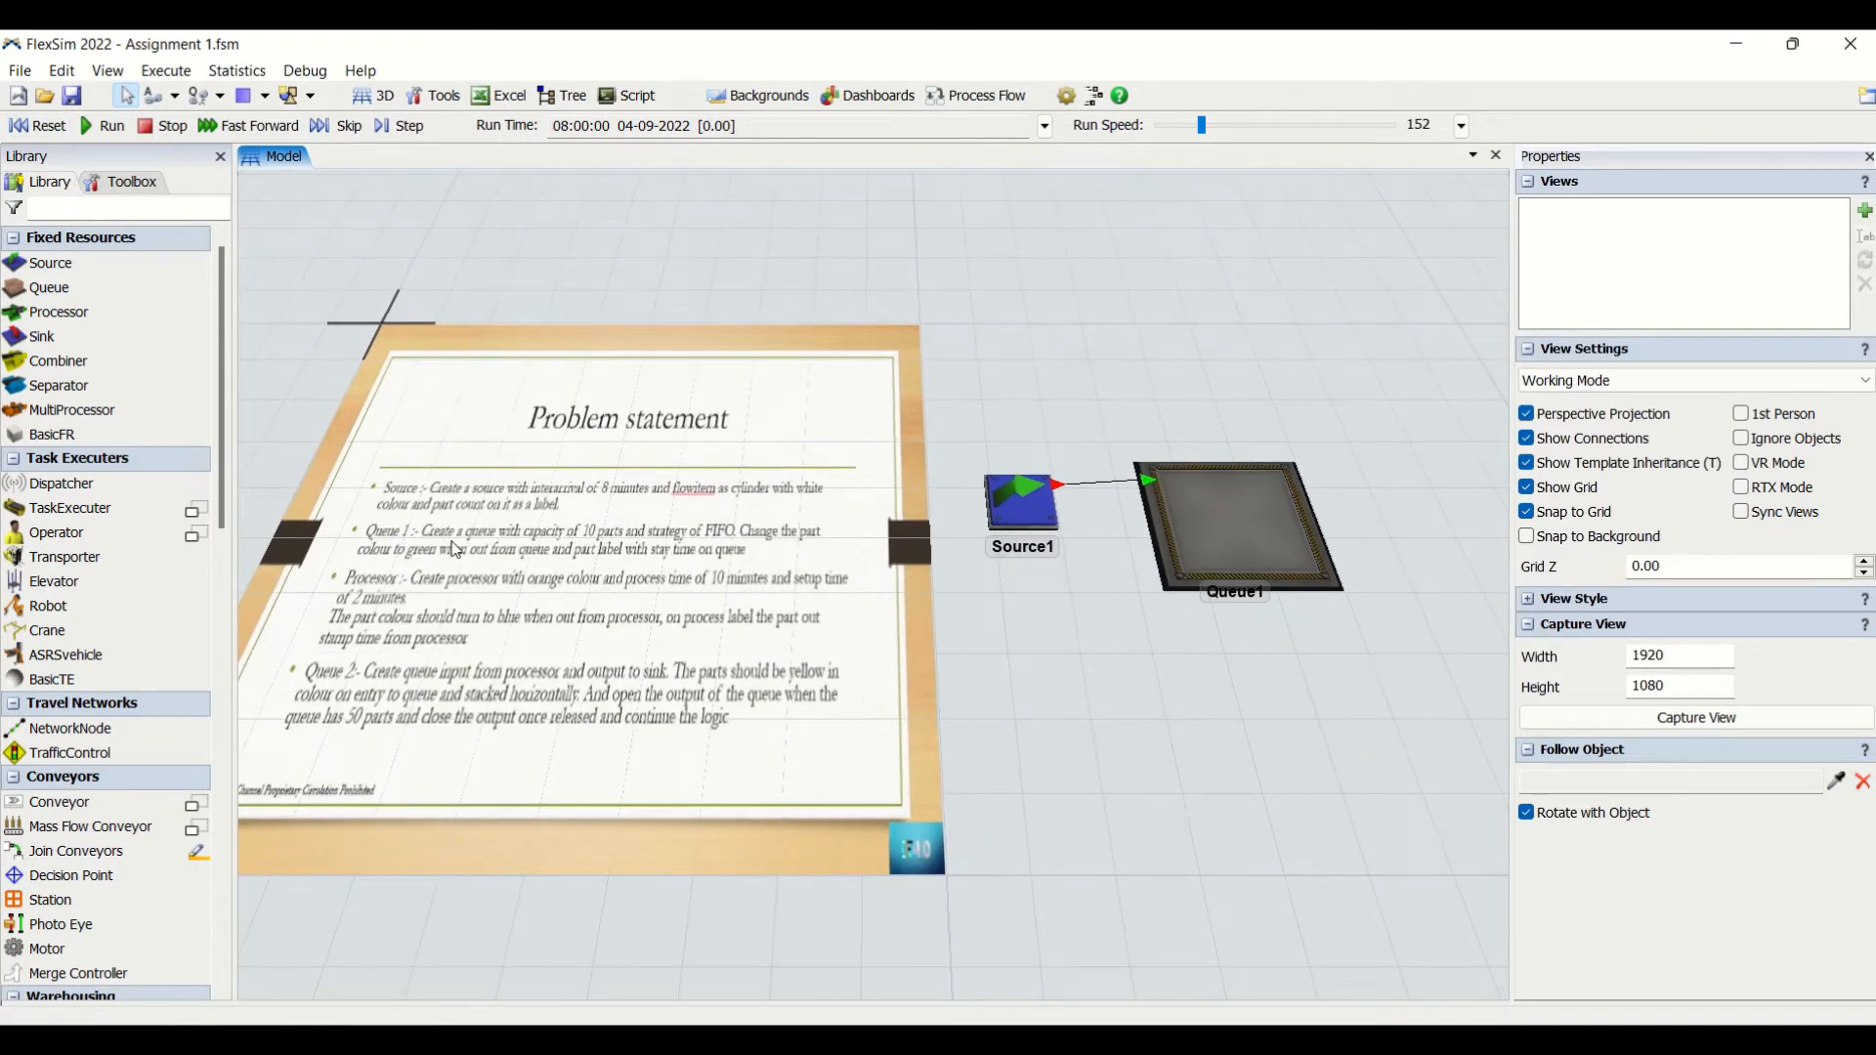
left_click(1224, 521)
double_click(1745, 631)
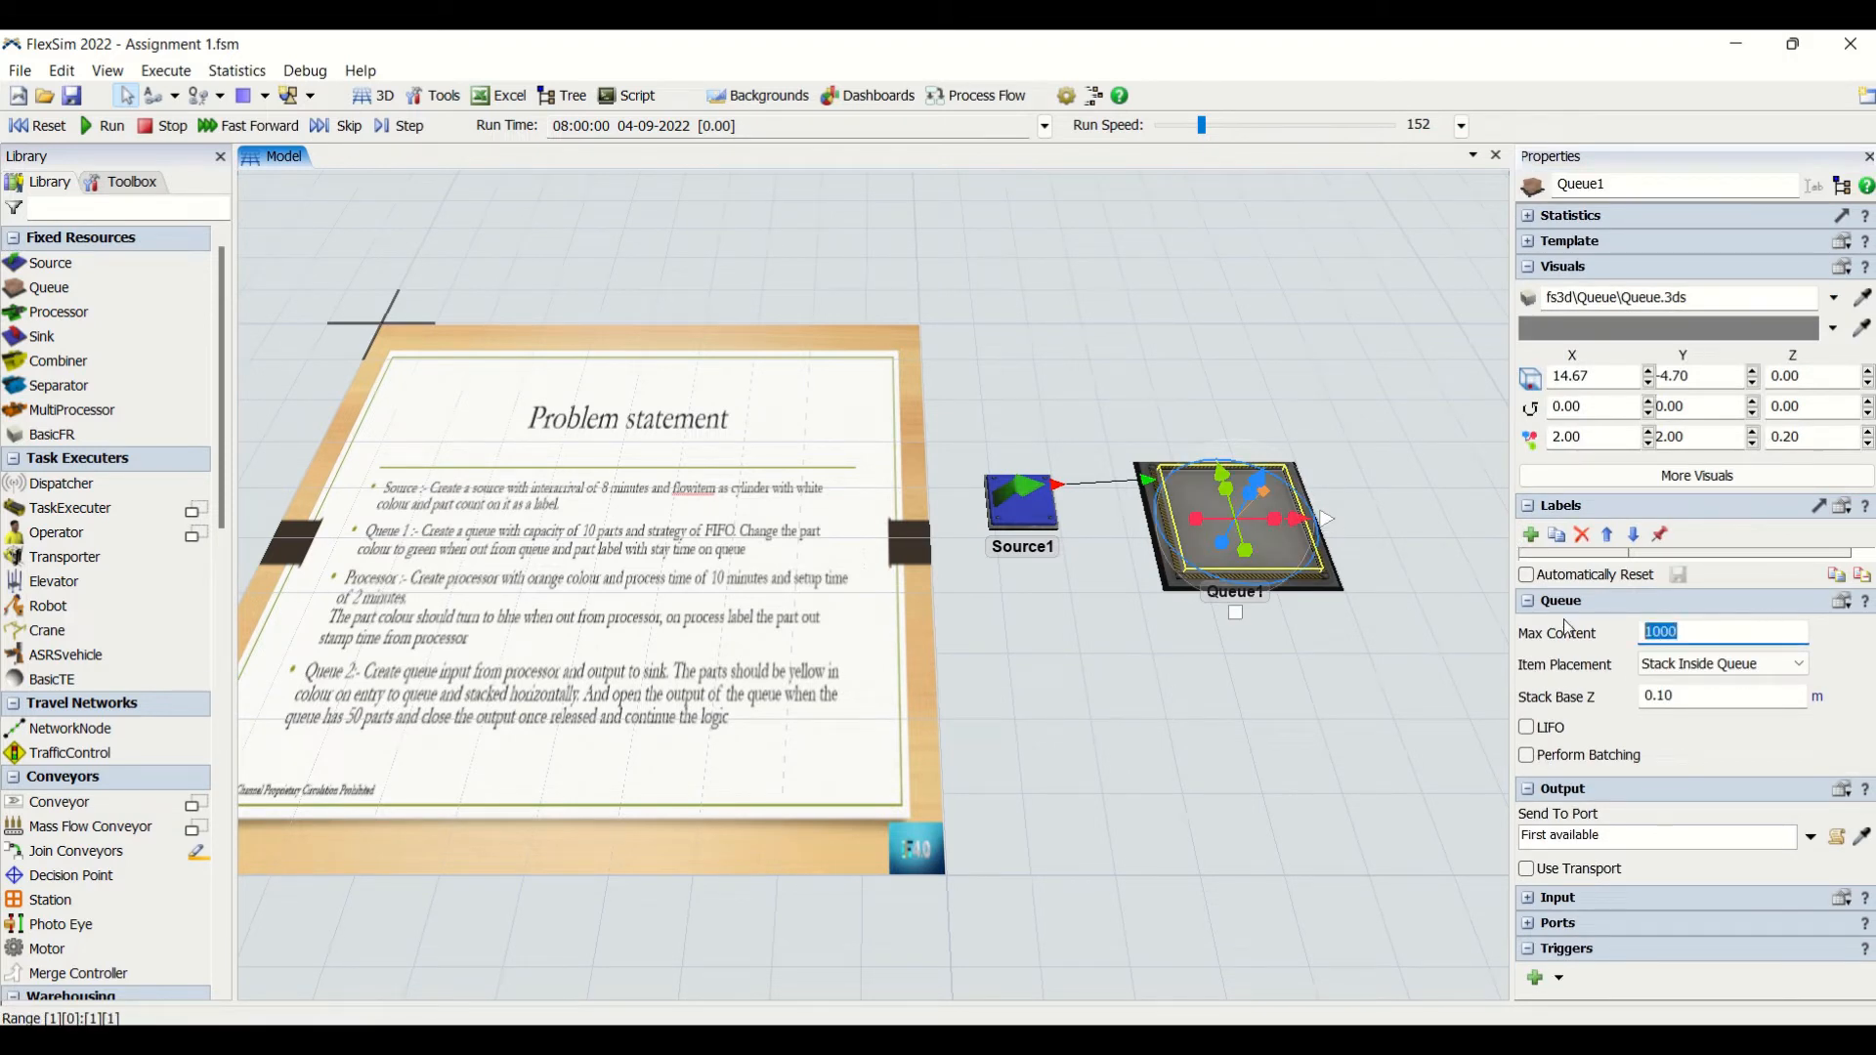
type("1")
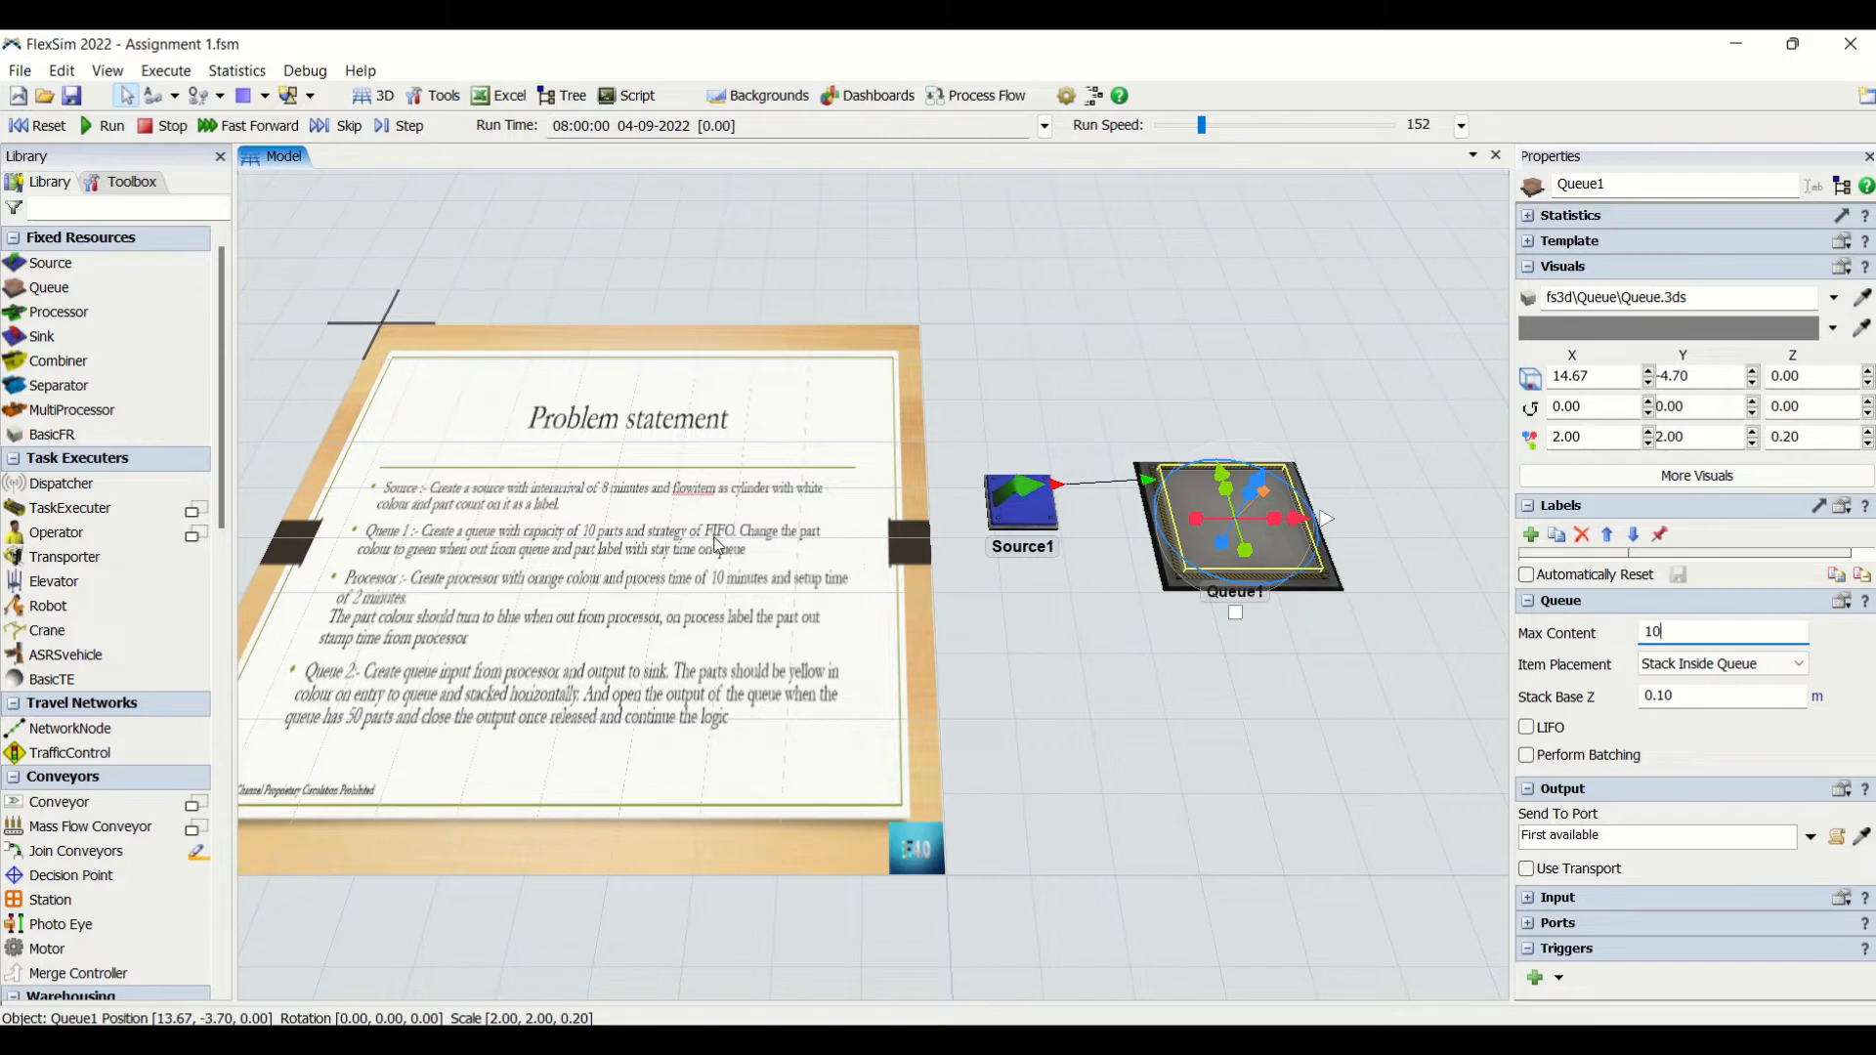
left_click(1094, 630)
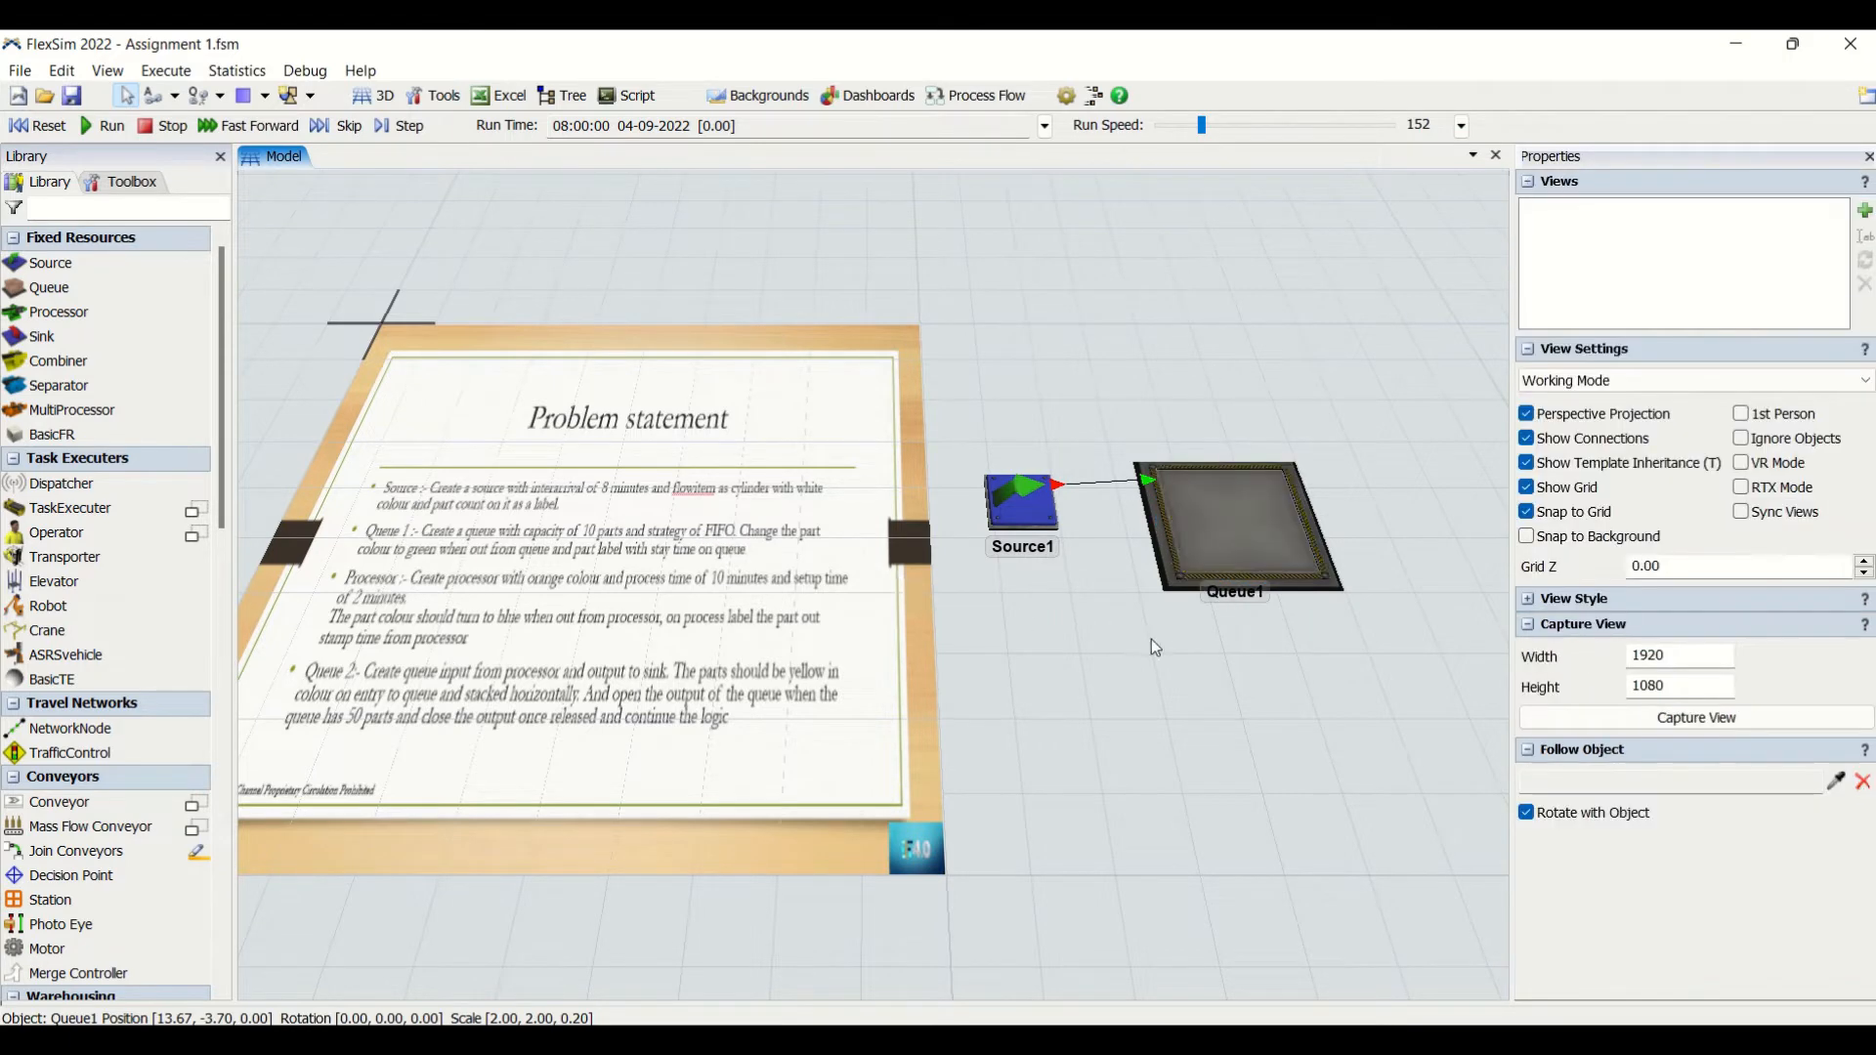
left_click(1270, 559)
left_click_drag(1207, 752, 1017, 908)
left_click(1078, 658)
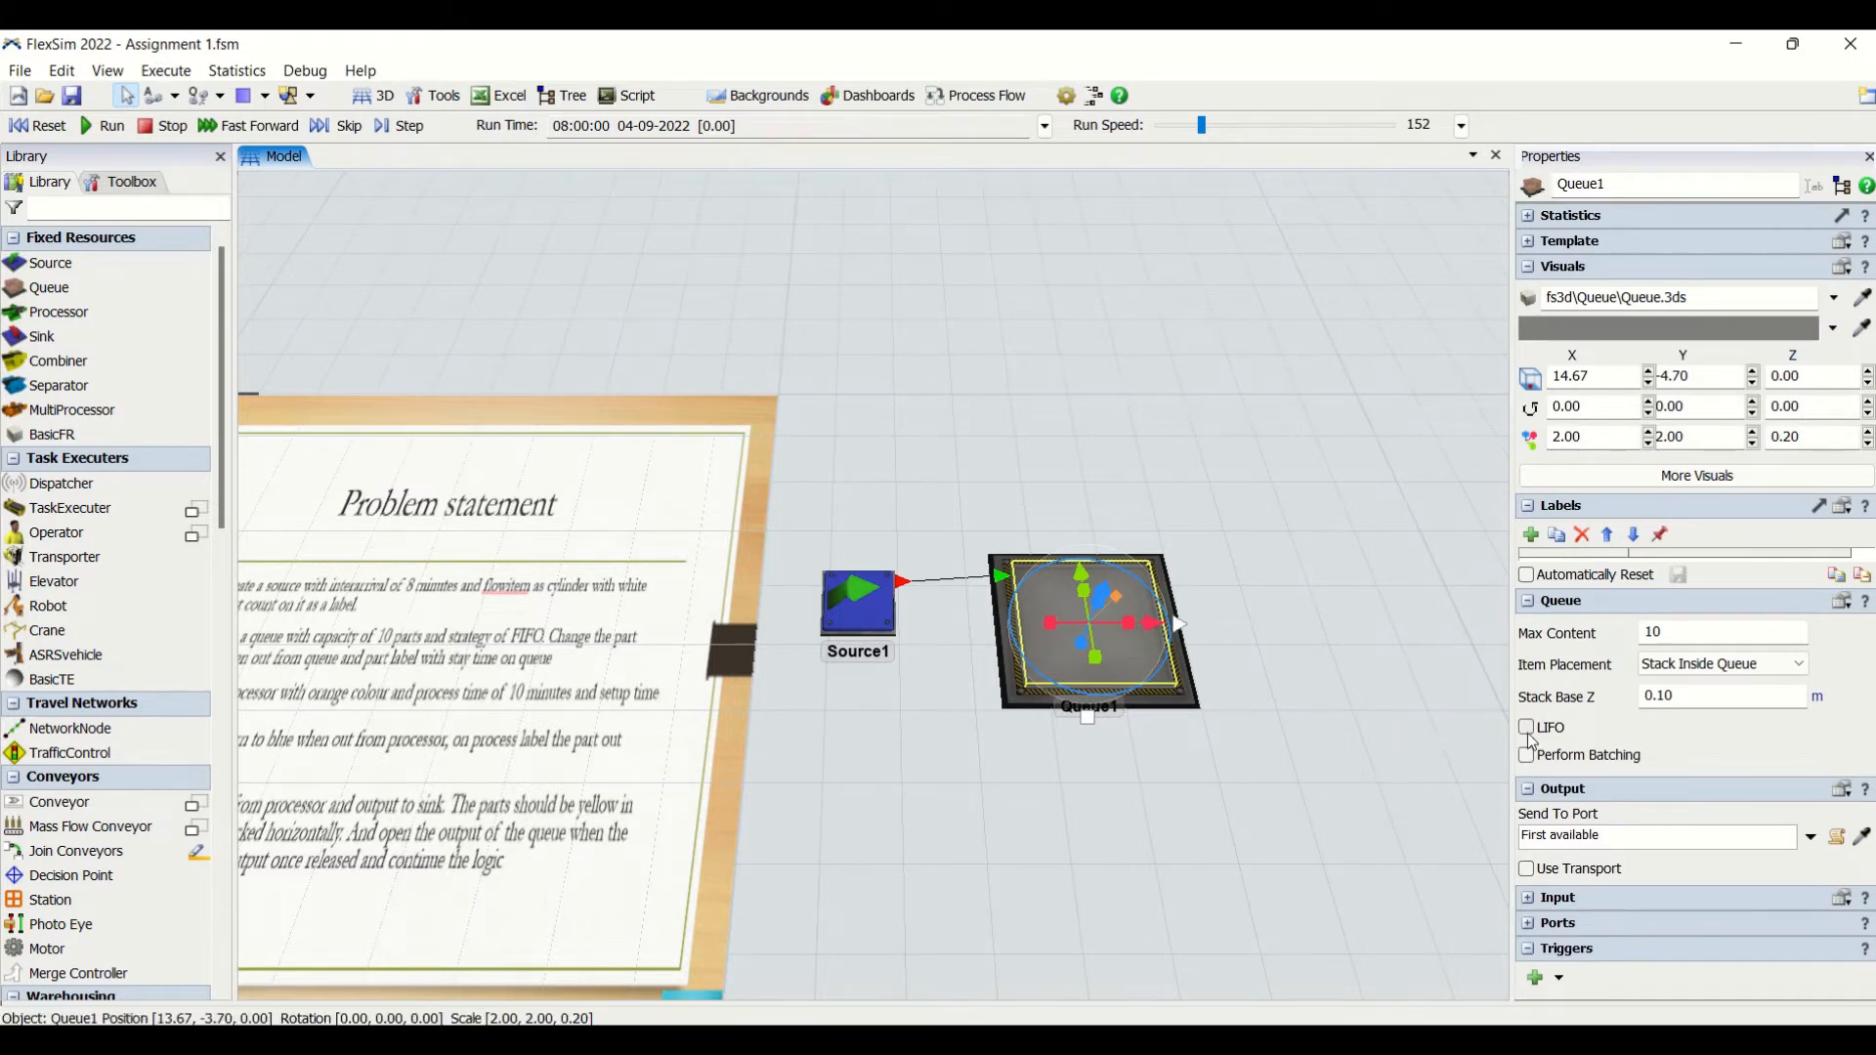
- Add a Processor beyond Queue1, in line with the source and queue, and connect Queue1's output to it
left_click_drag(961, 762, 1257, 744)
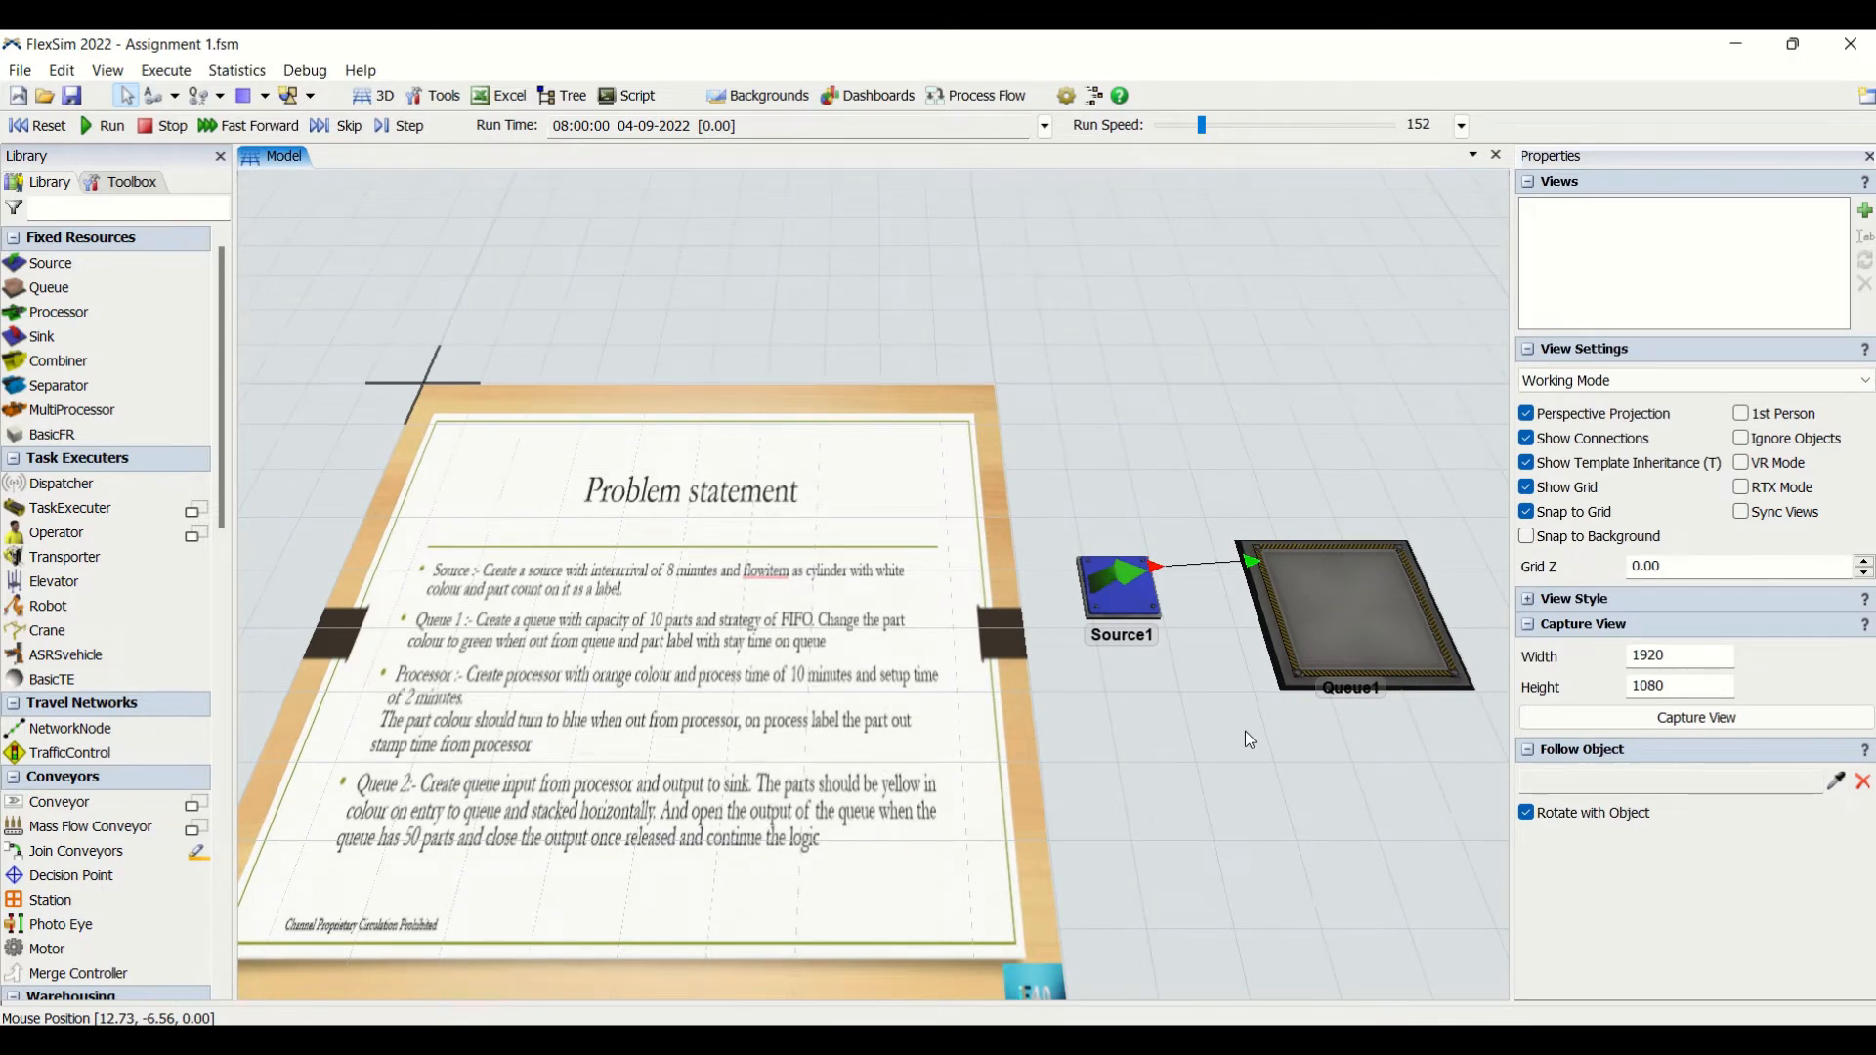
left_click_drag(1237, 803, 1093, 796)
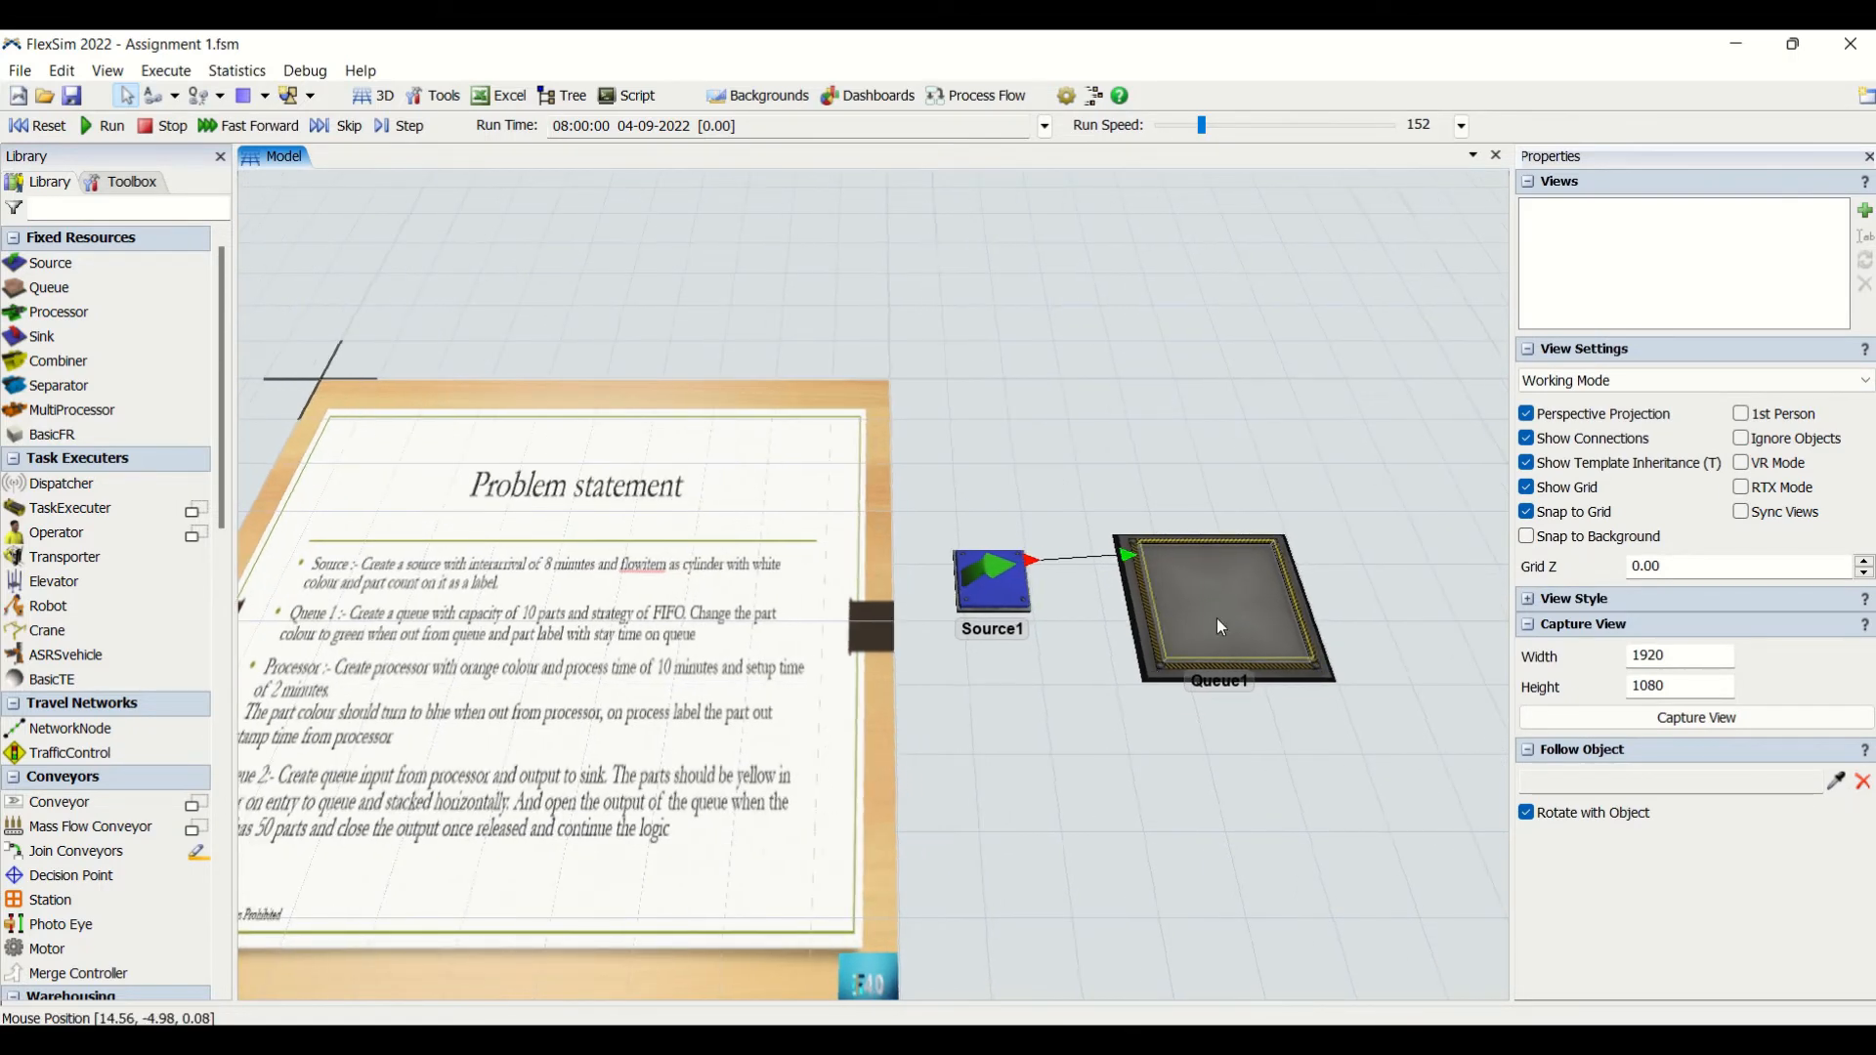
left_click_drag(1221, 783, 1022, 785)
left_click_drag(1281, 644, 1087, 657)
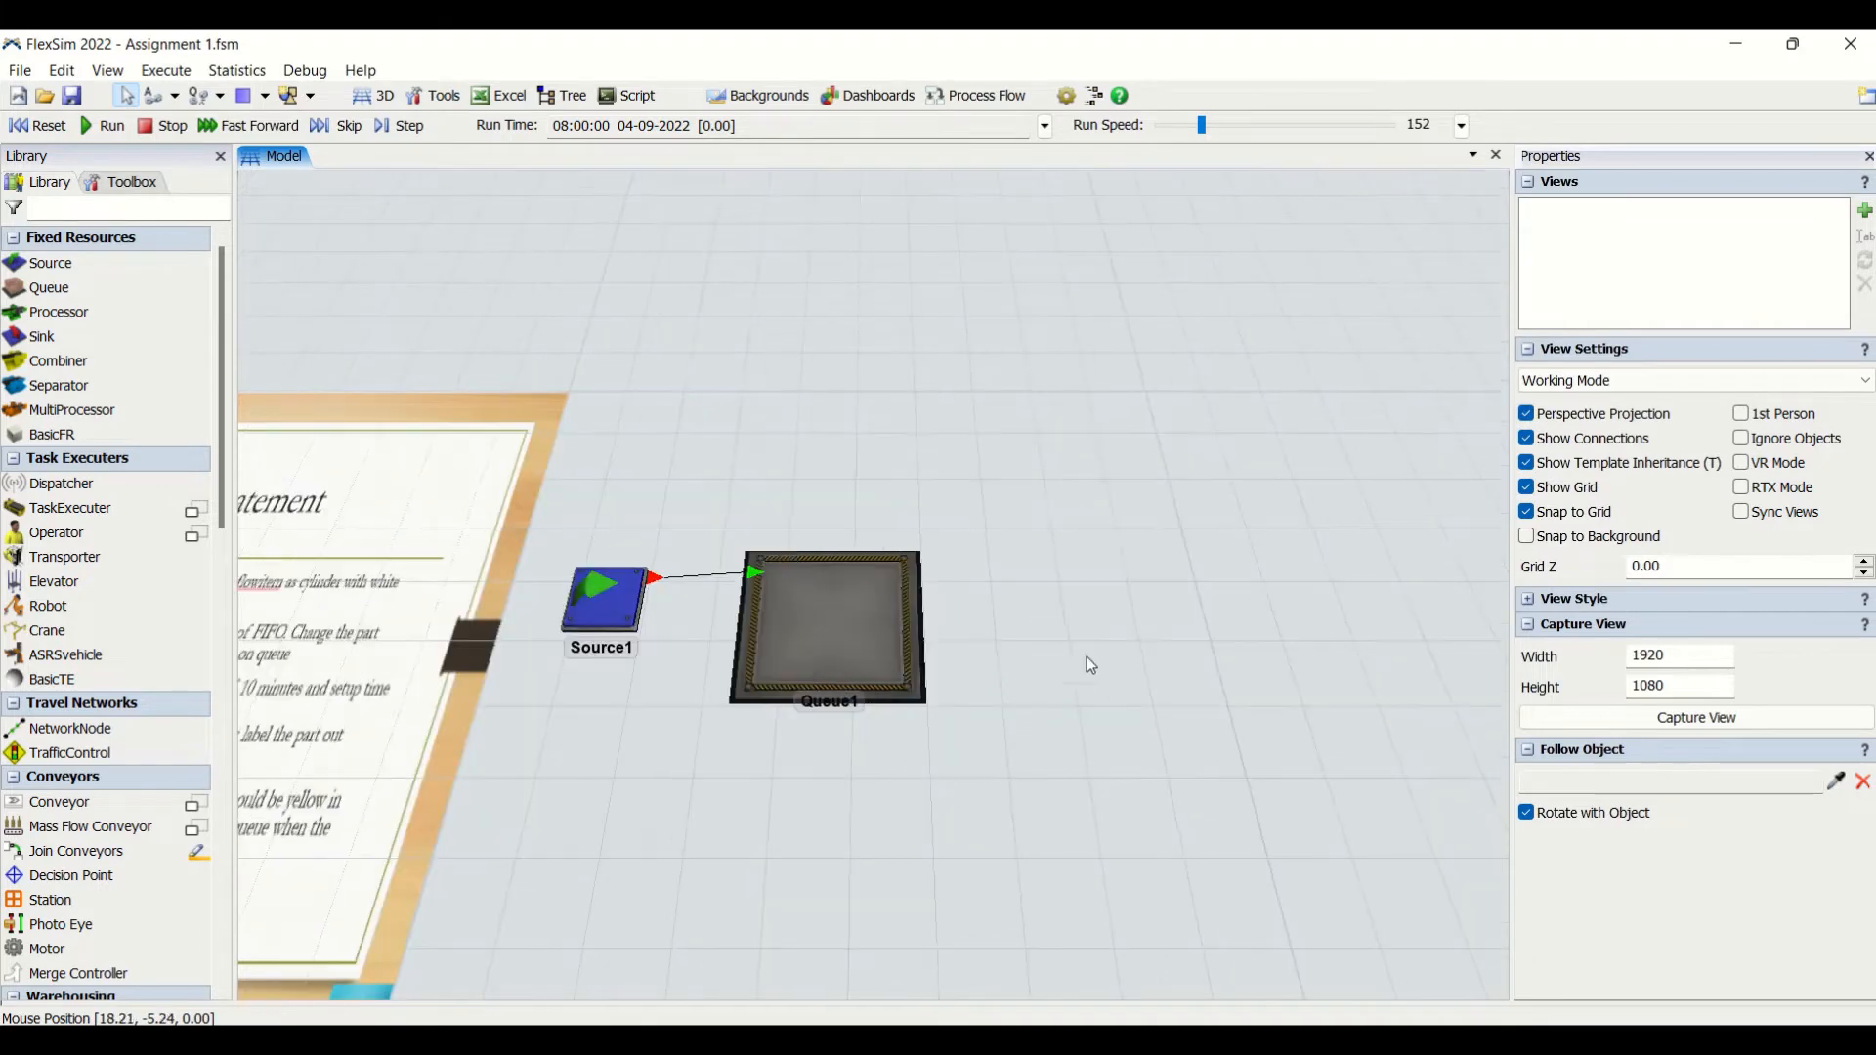
double_click(1086, 602)
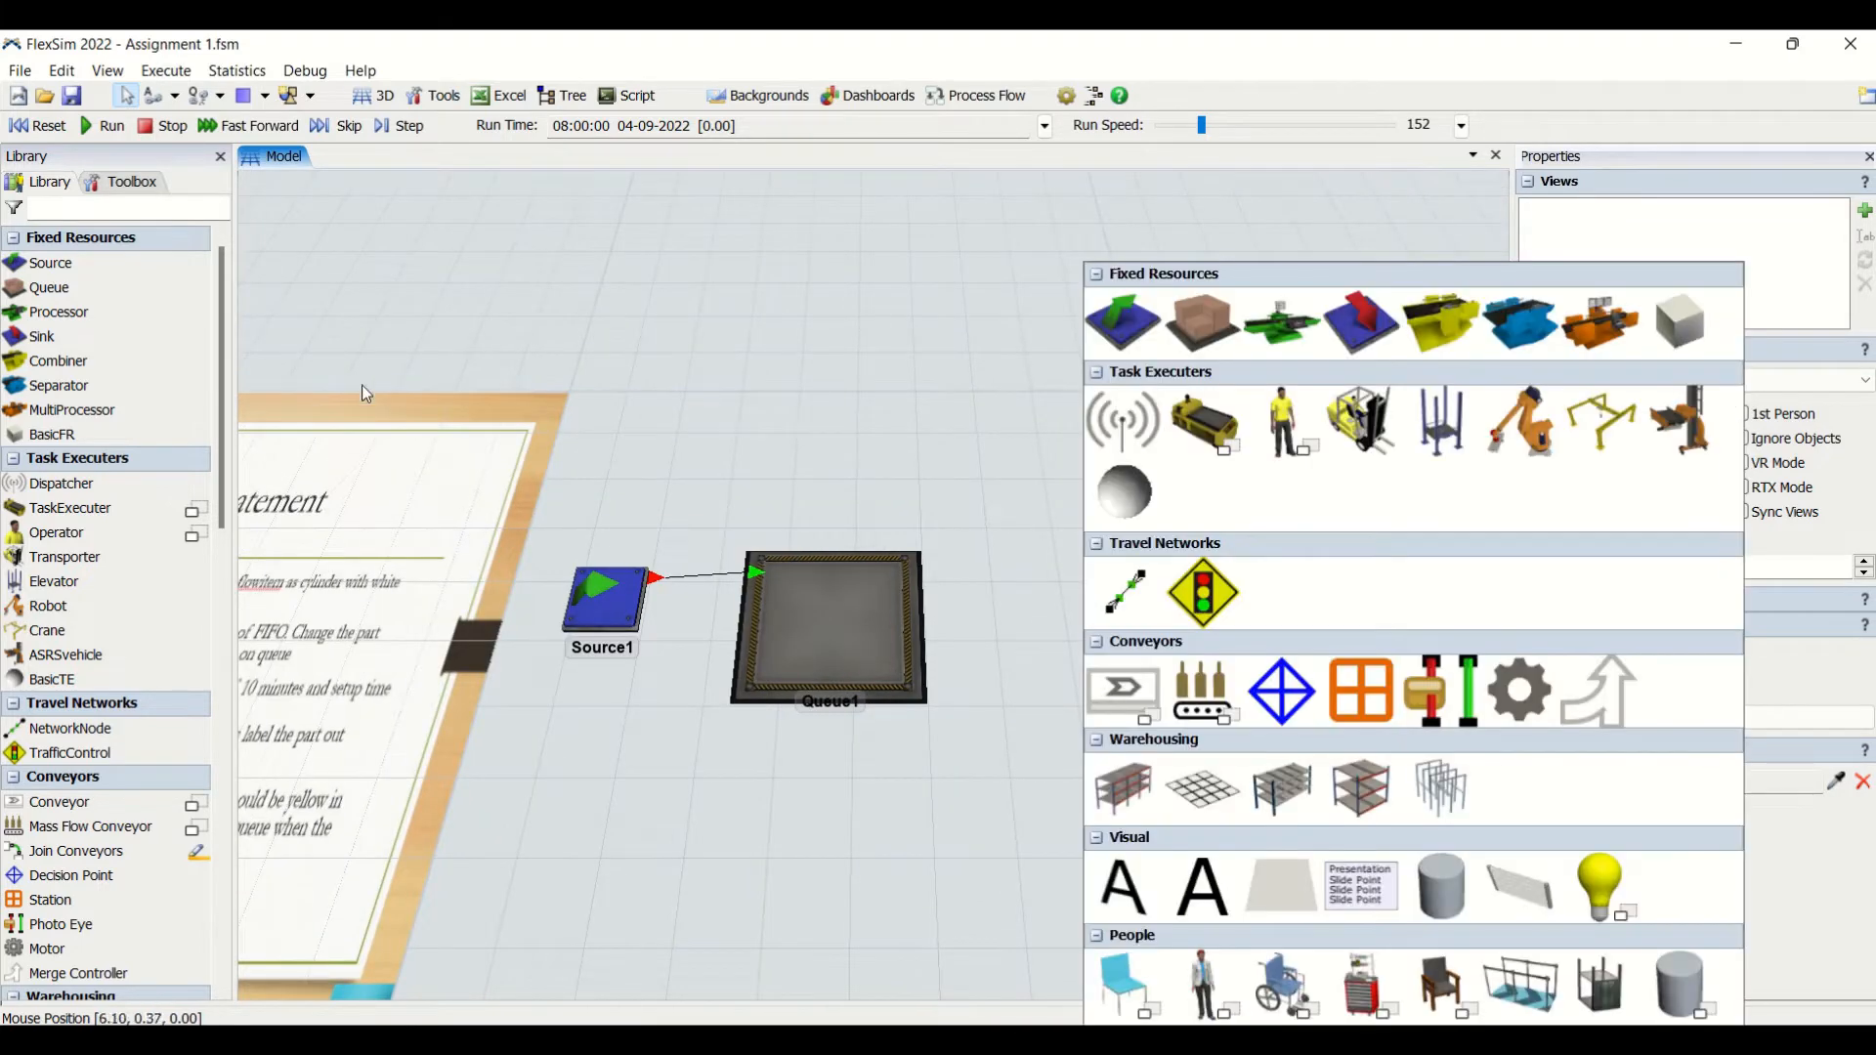
left_click(1284, 332)
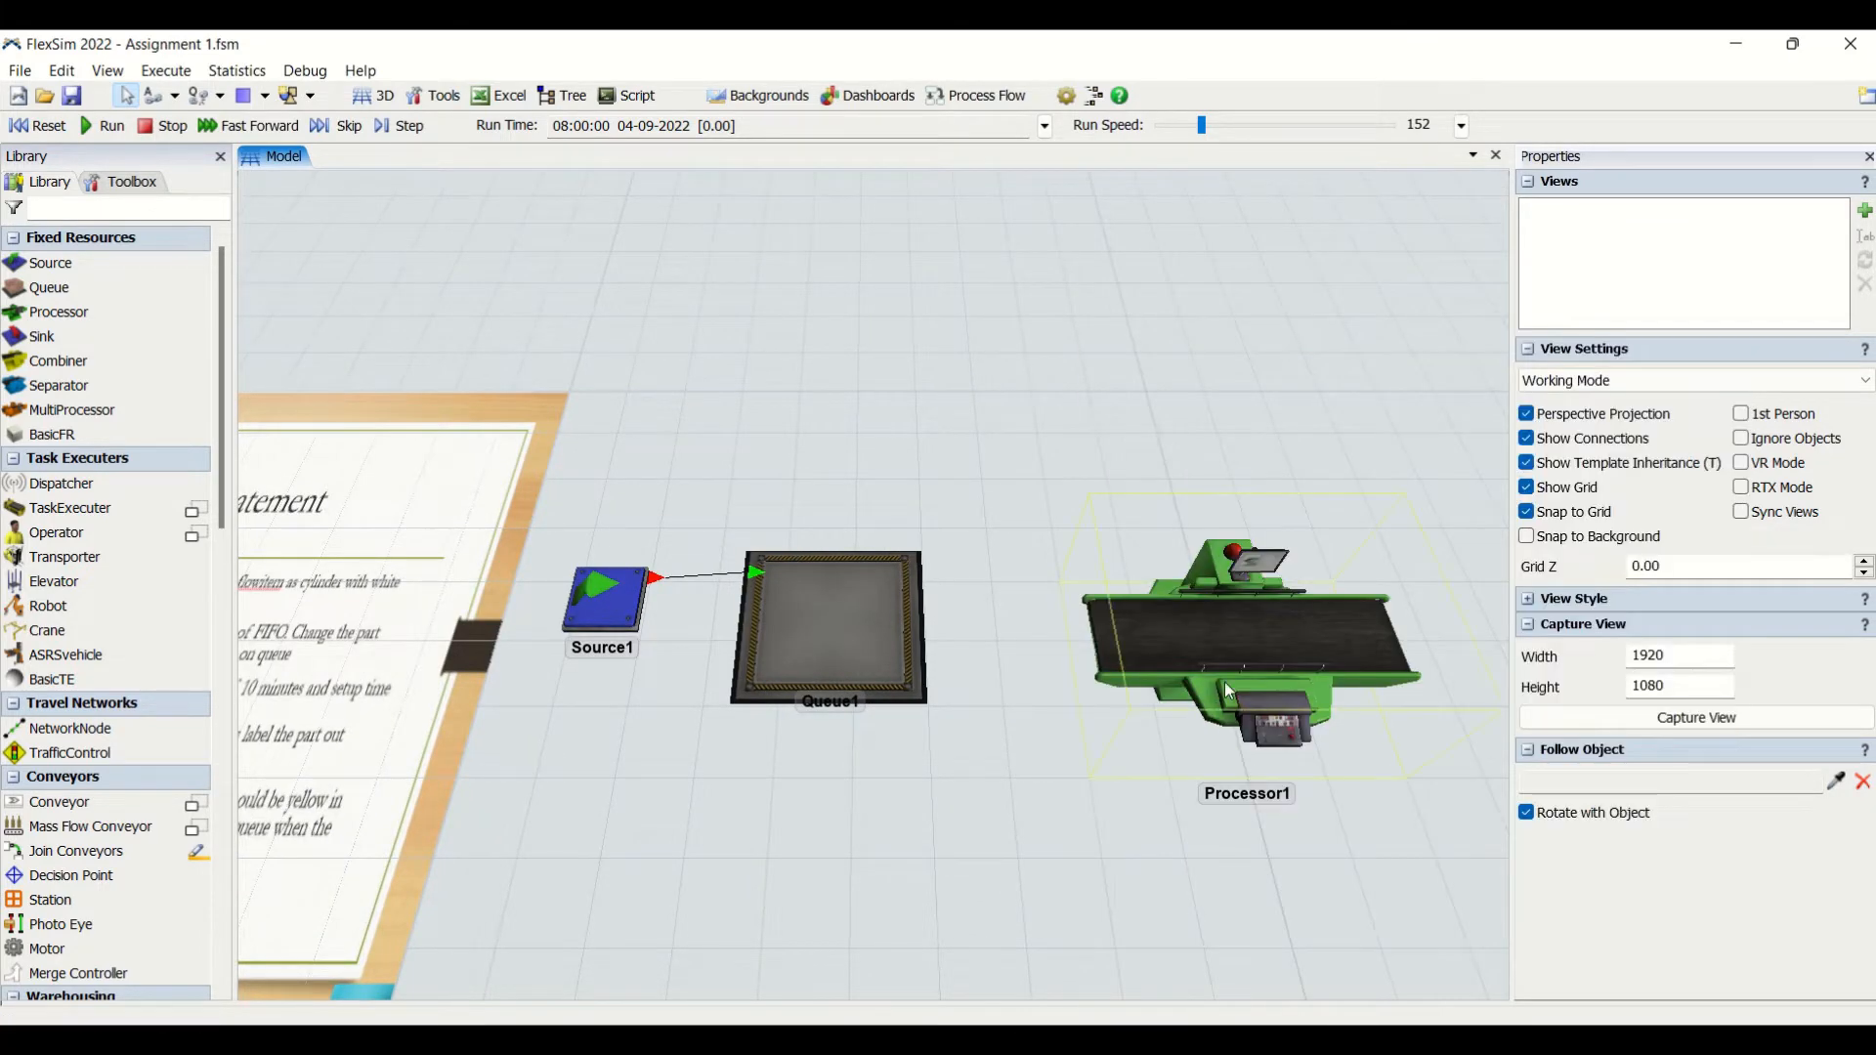
left_click(1177, 618)
left_click(1038, 827)
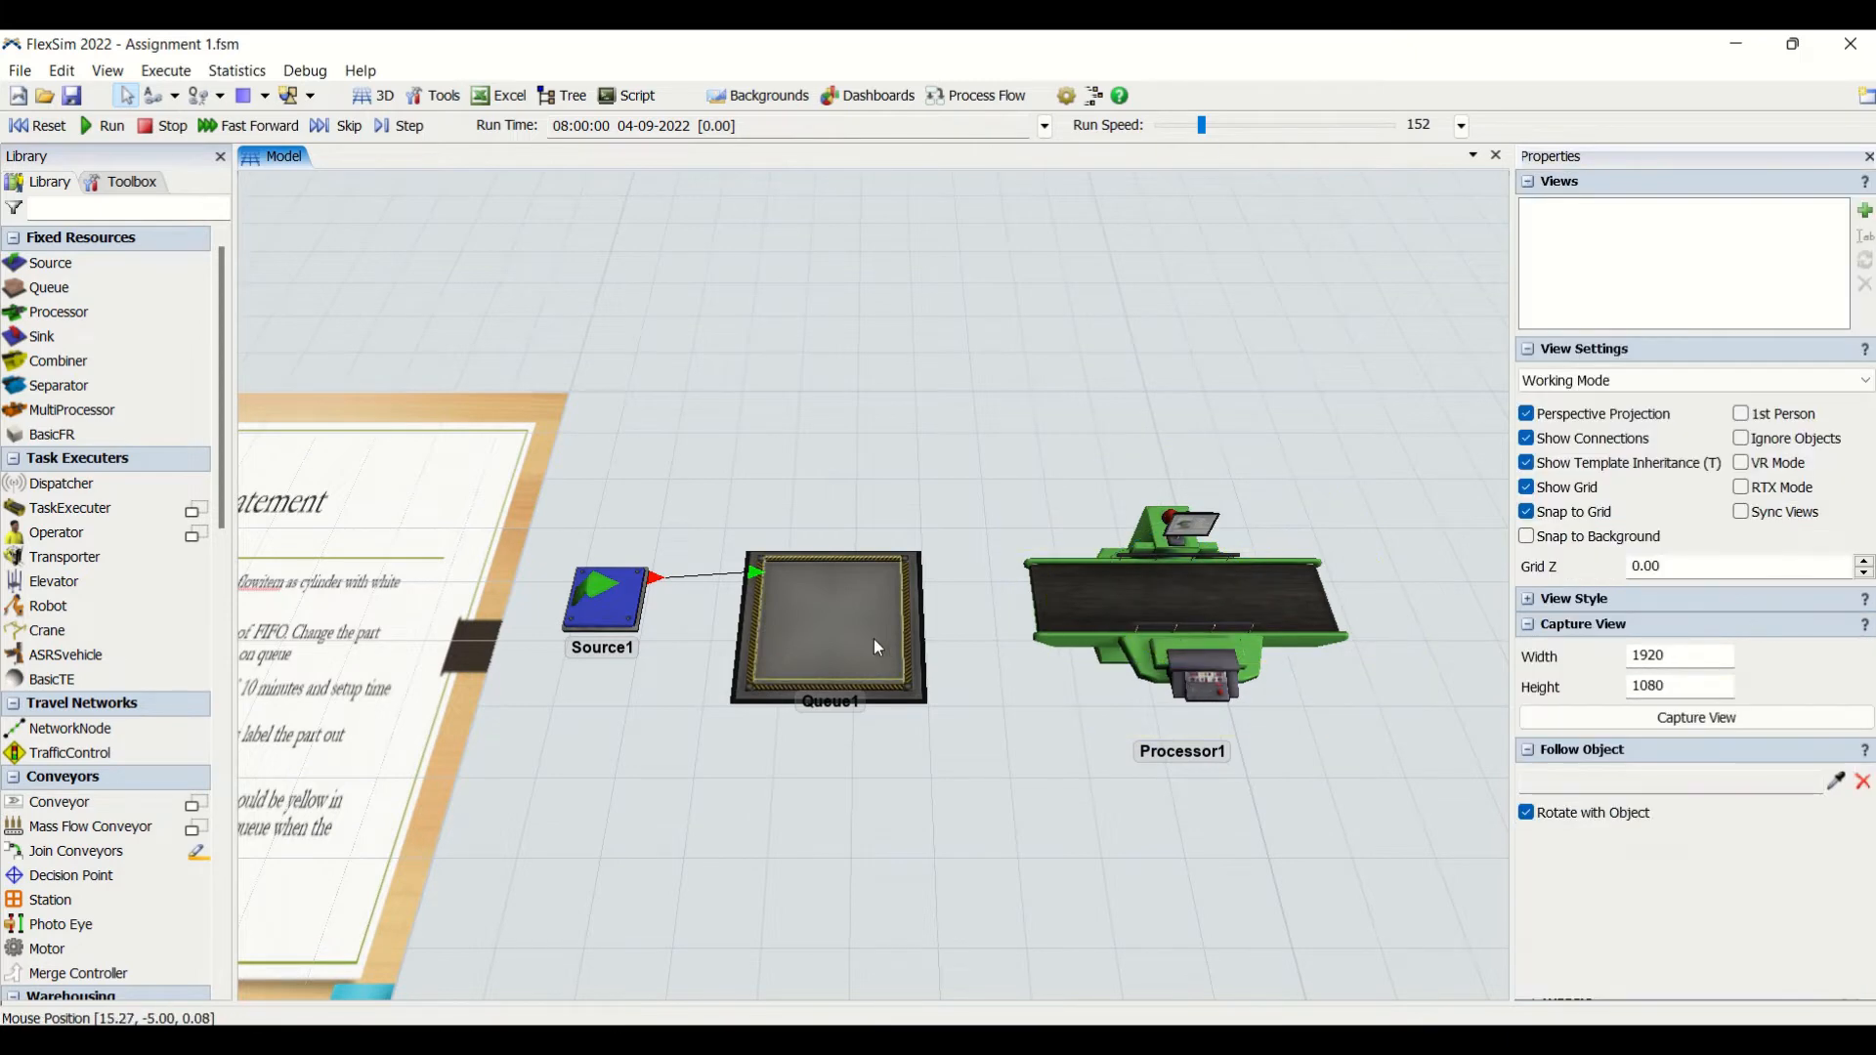
key("a")
left_click_drag(873, 639, 1120, 583)
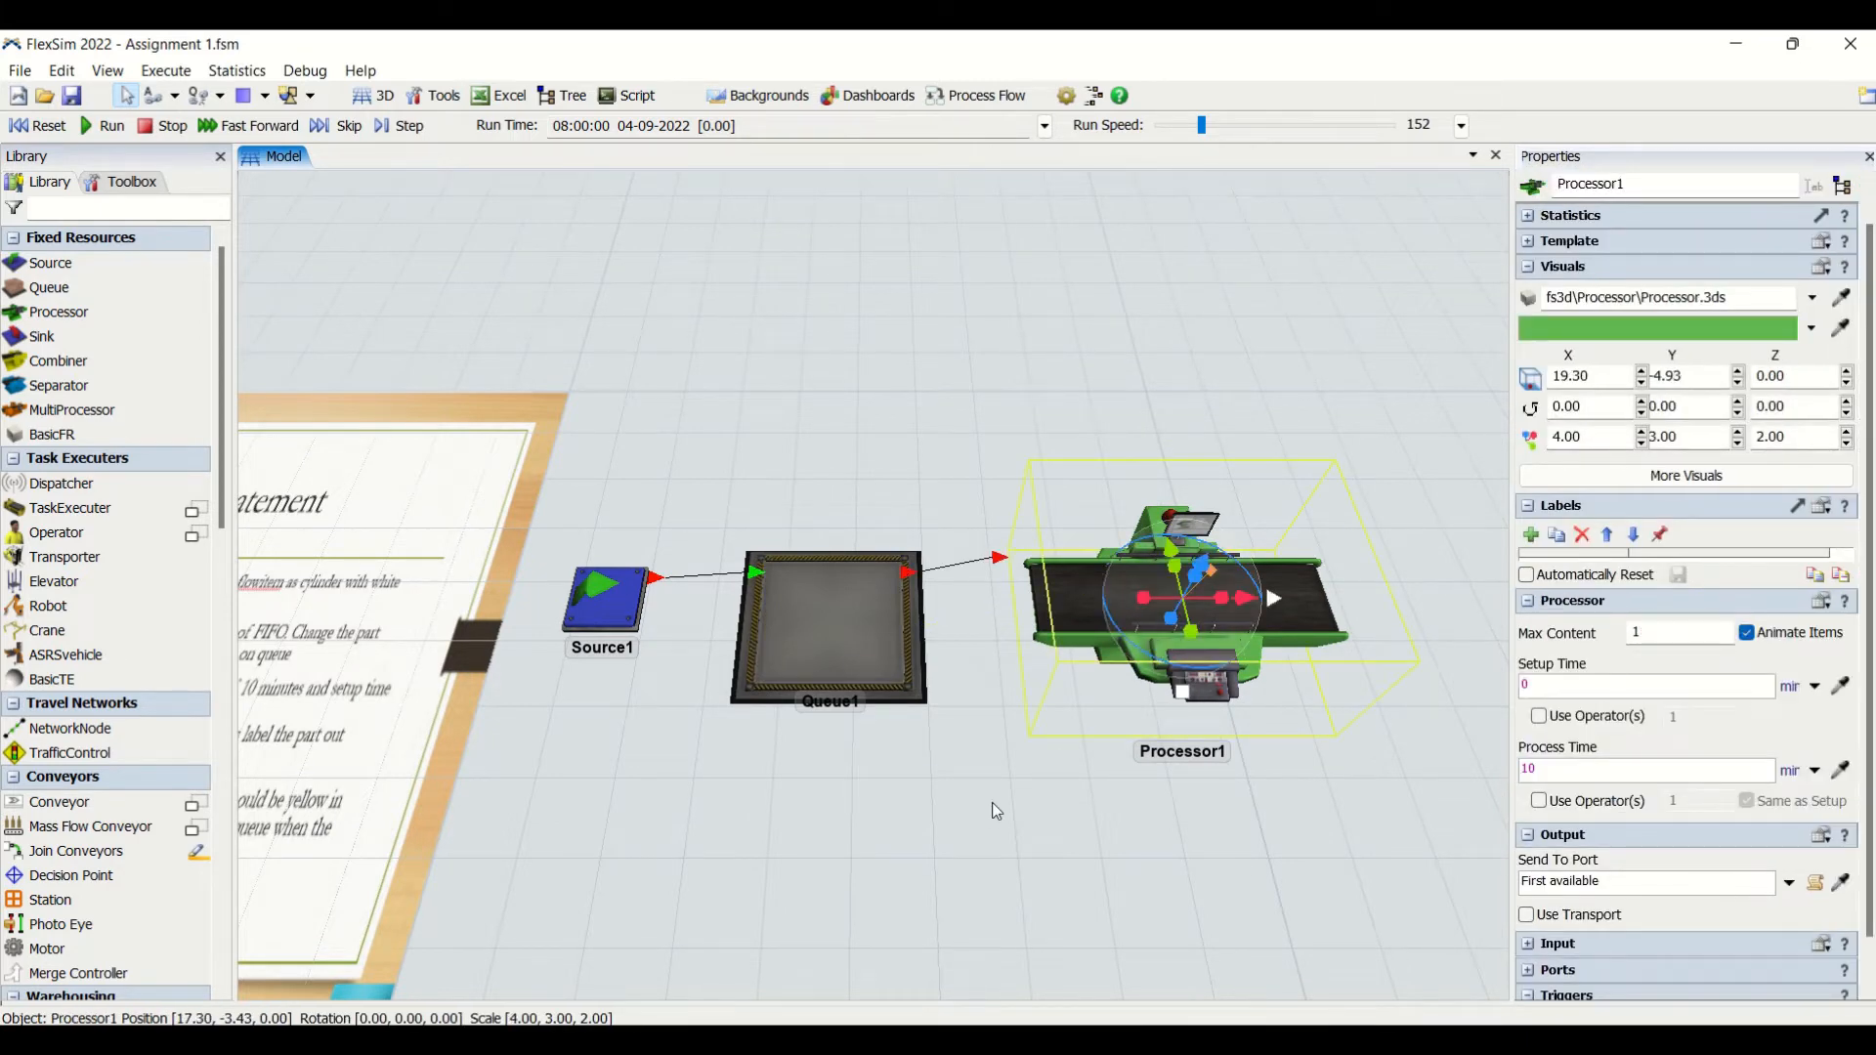
- Add a Set Object Color action to Queue1's On Exit trigger that sets item to Color.green
left_click_drag(992, 801, 1135, 793)
scroll(1135, 793, "down", 2)
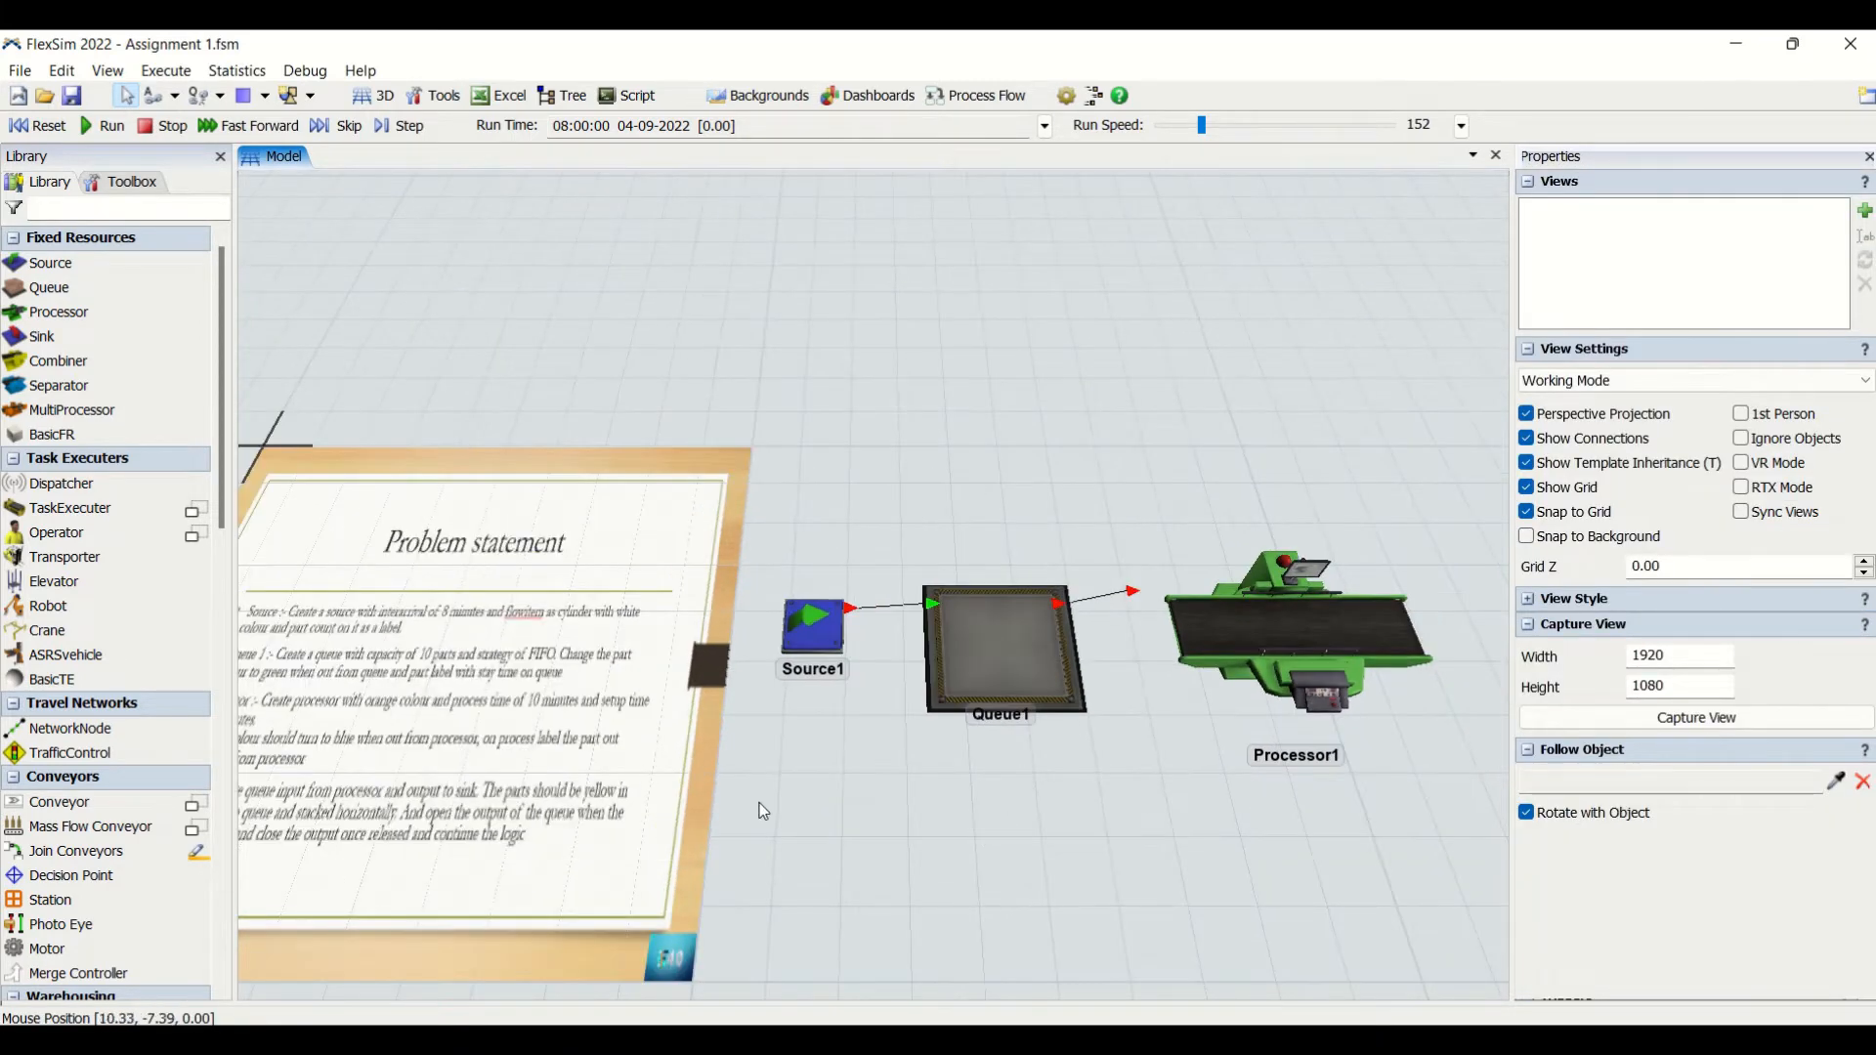
left_click_drag(764, 812, 1019, 807)
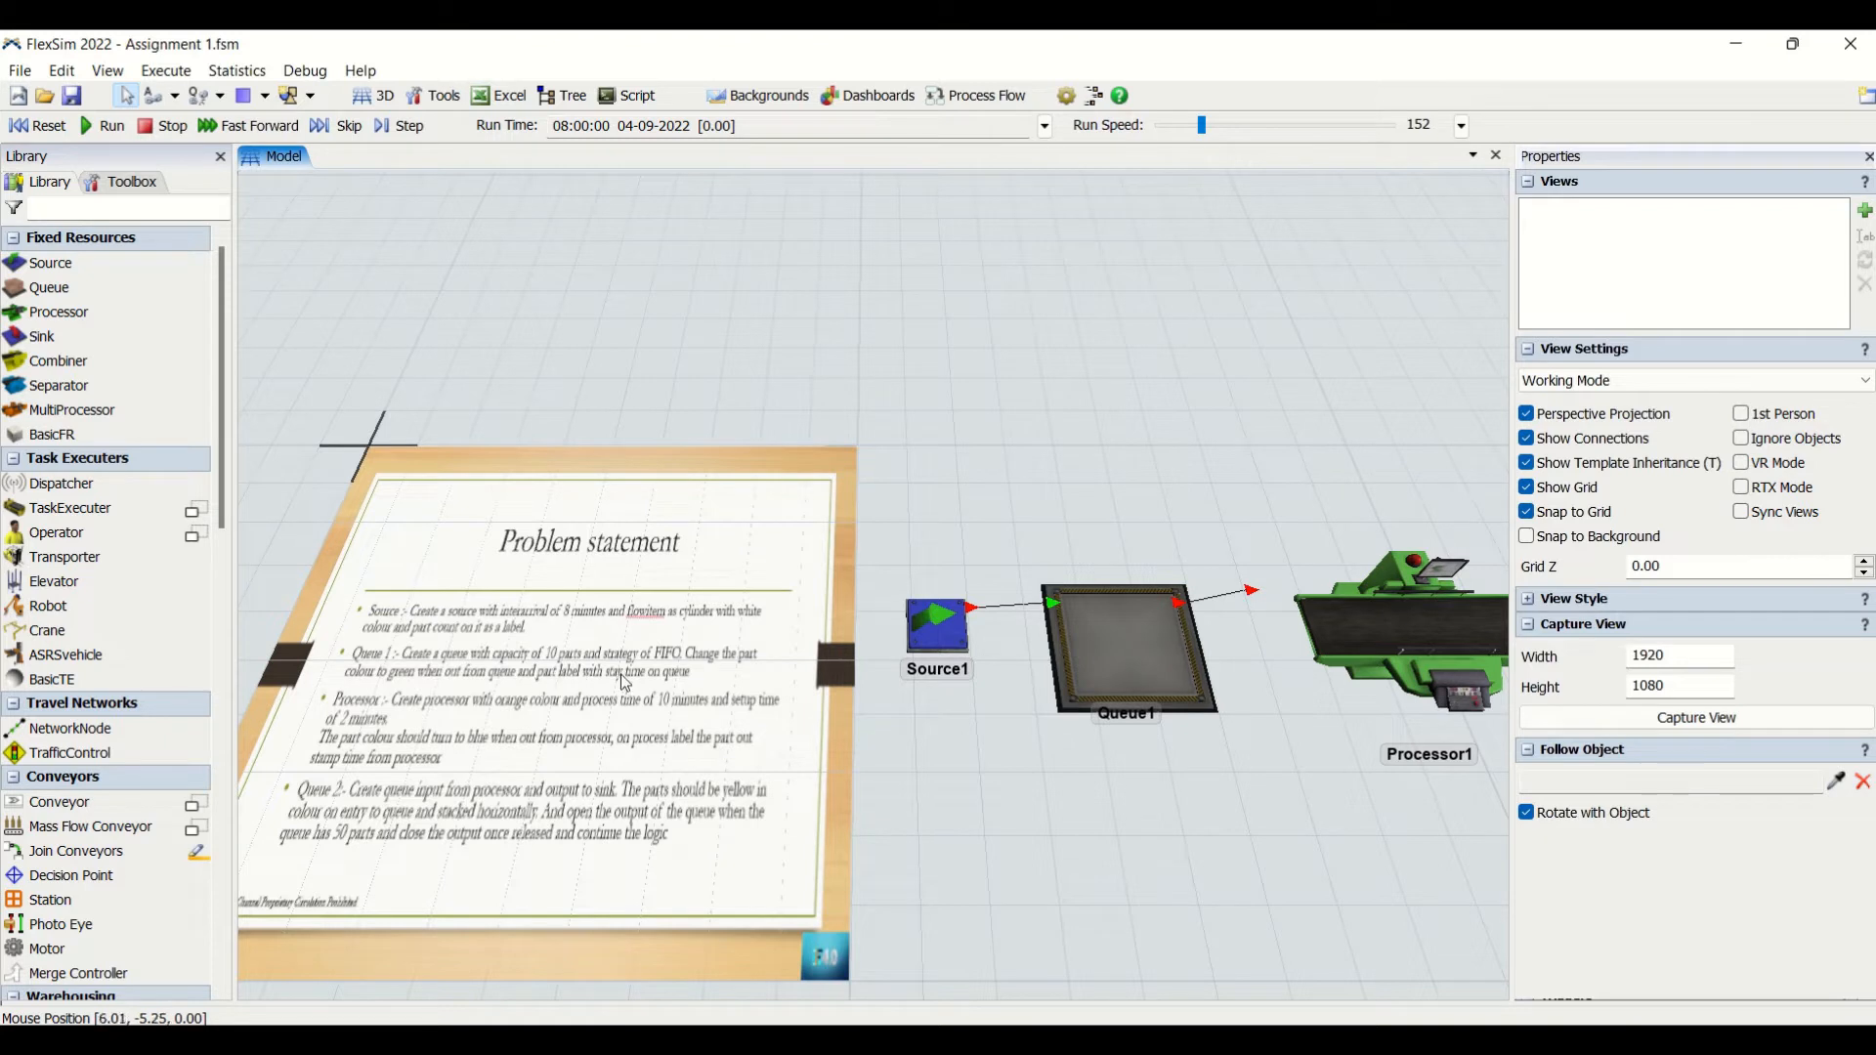
left_click_drag(1134, 813, 947, 809)
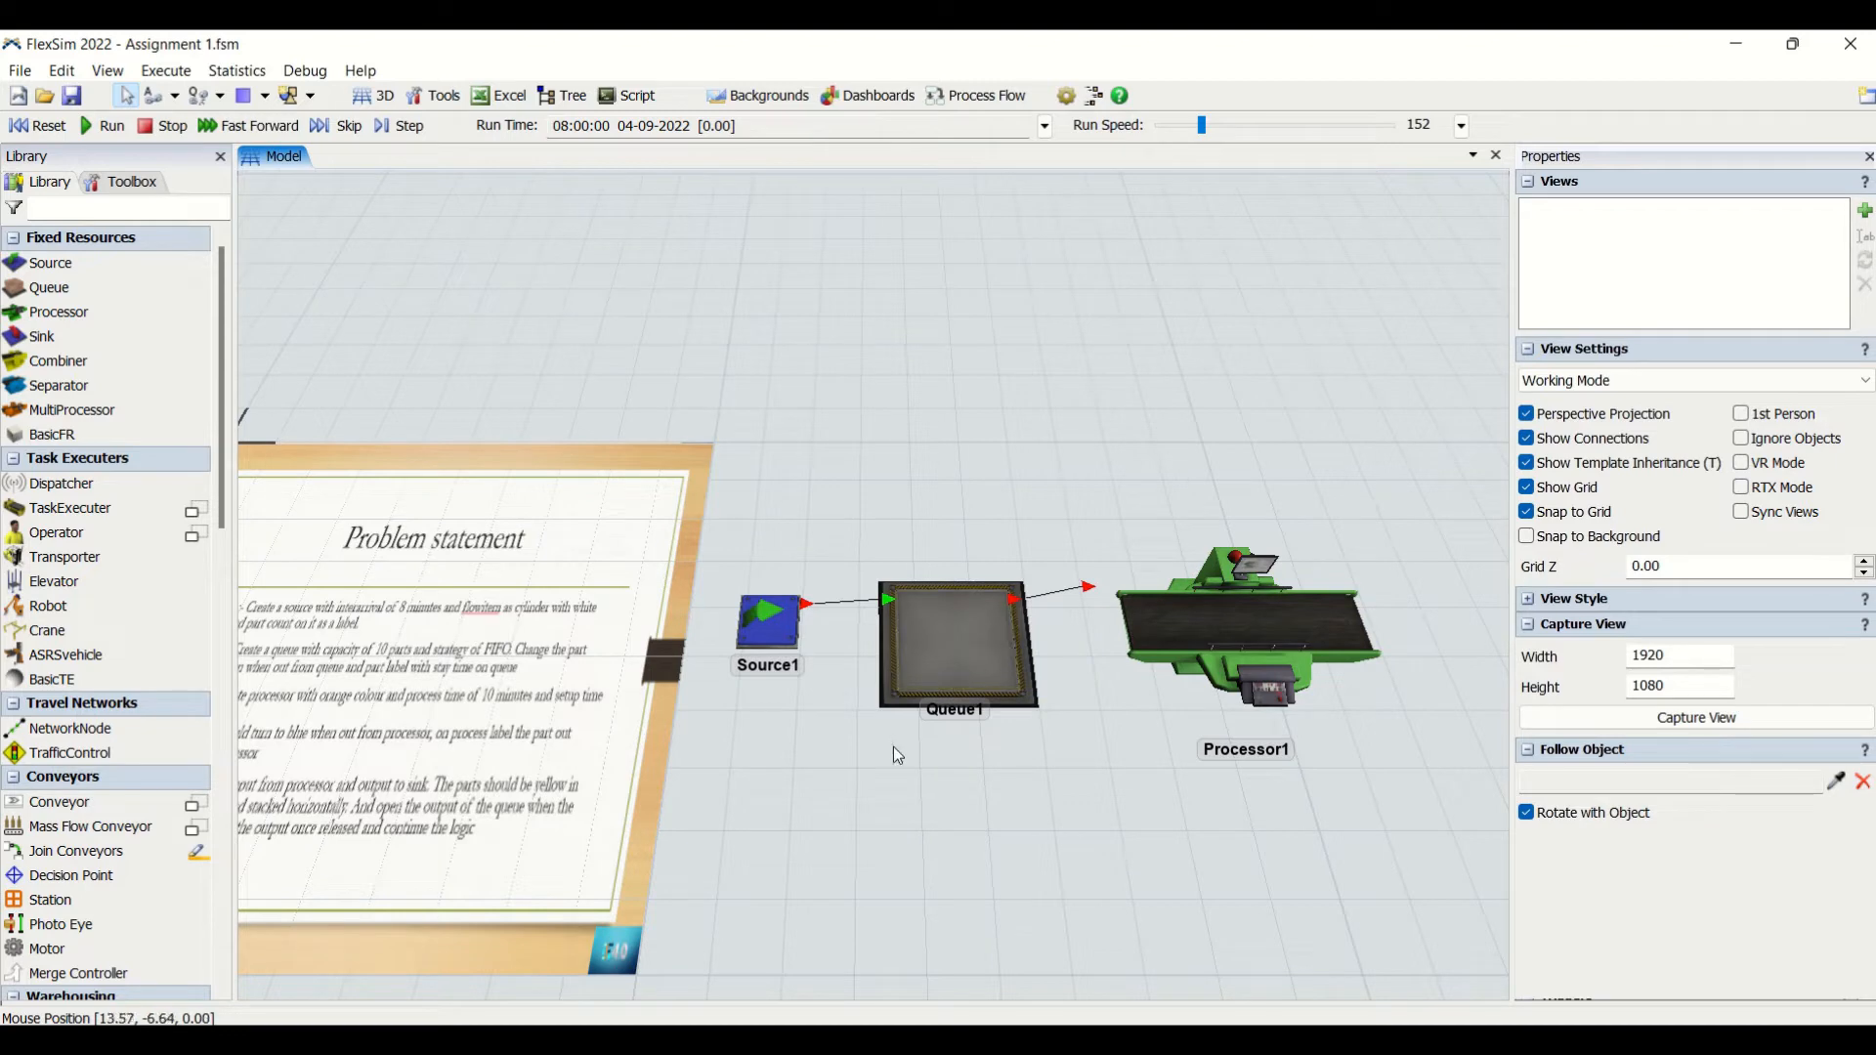
left_click_drag(936, 670, 1033, 670)
left_click(1035, 674)
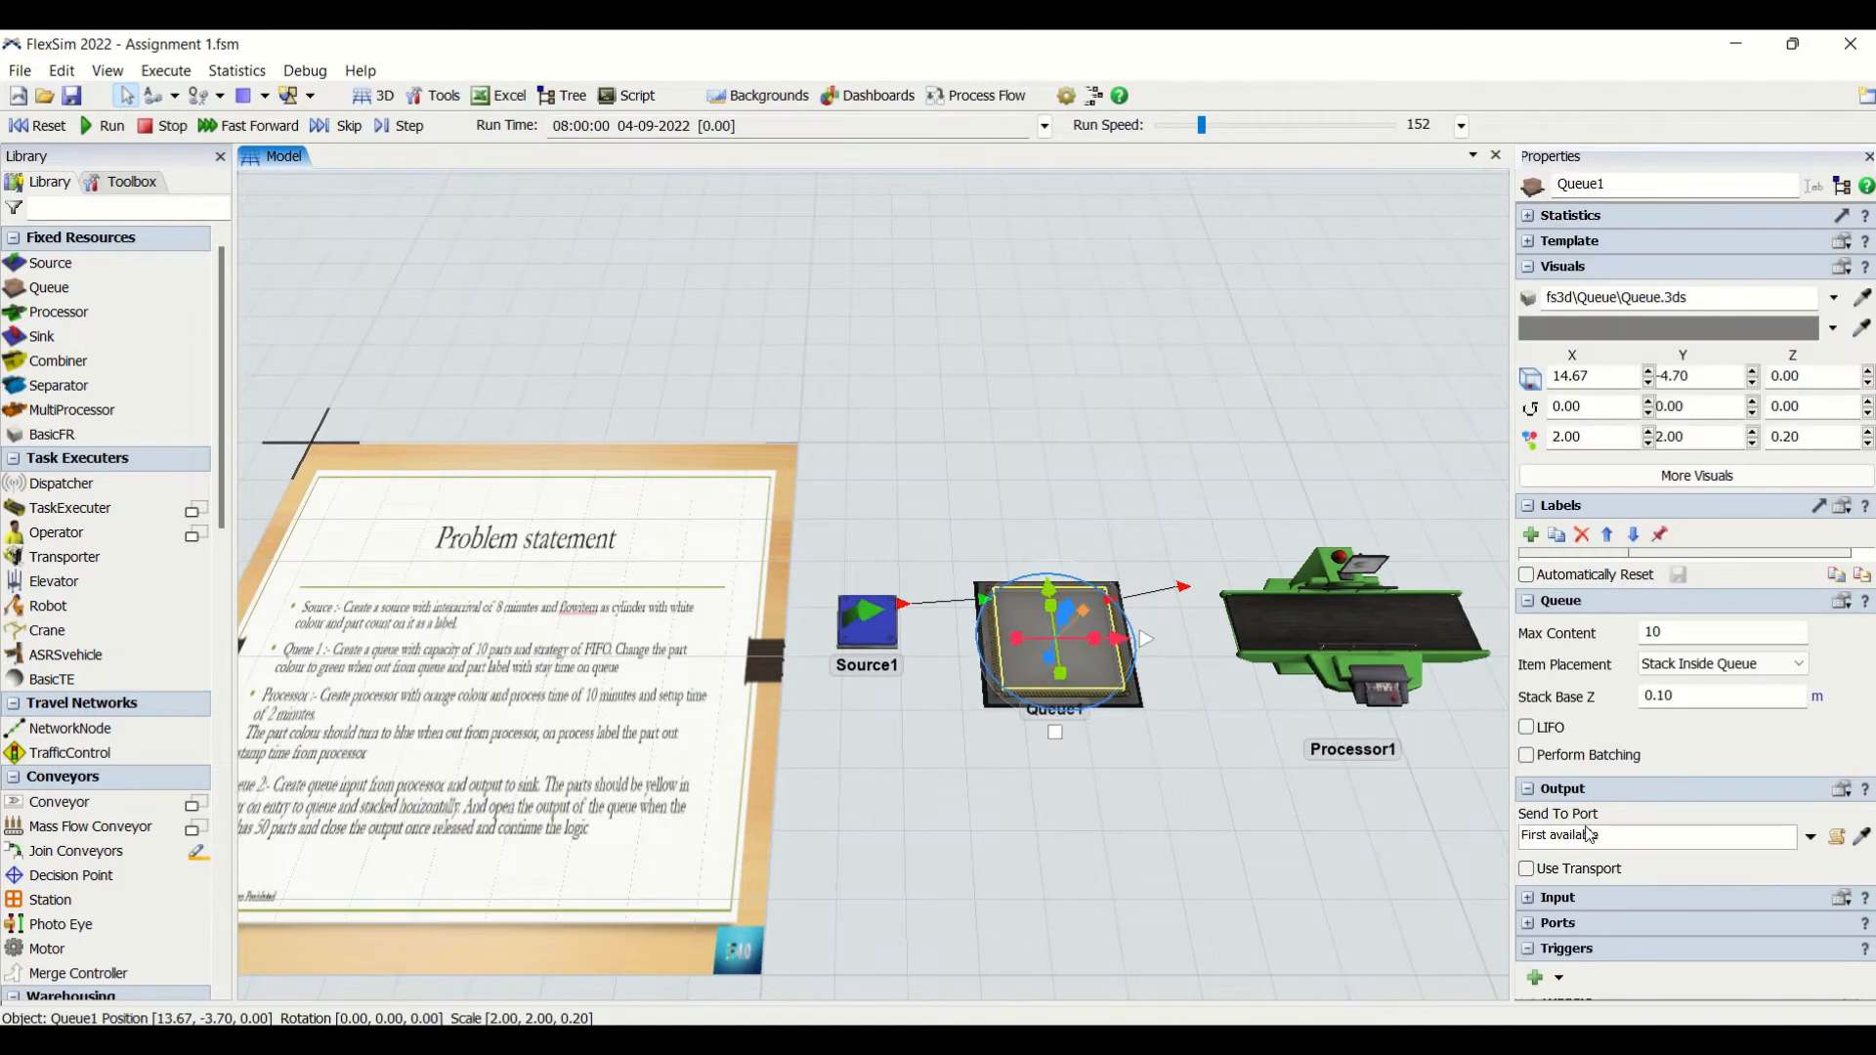
left_click(1540, 983)
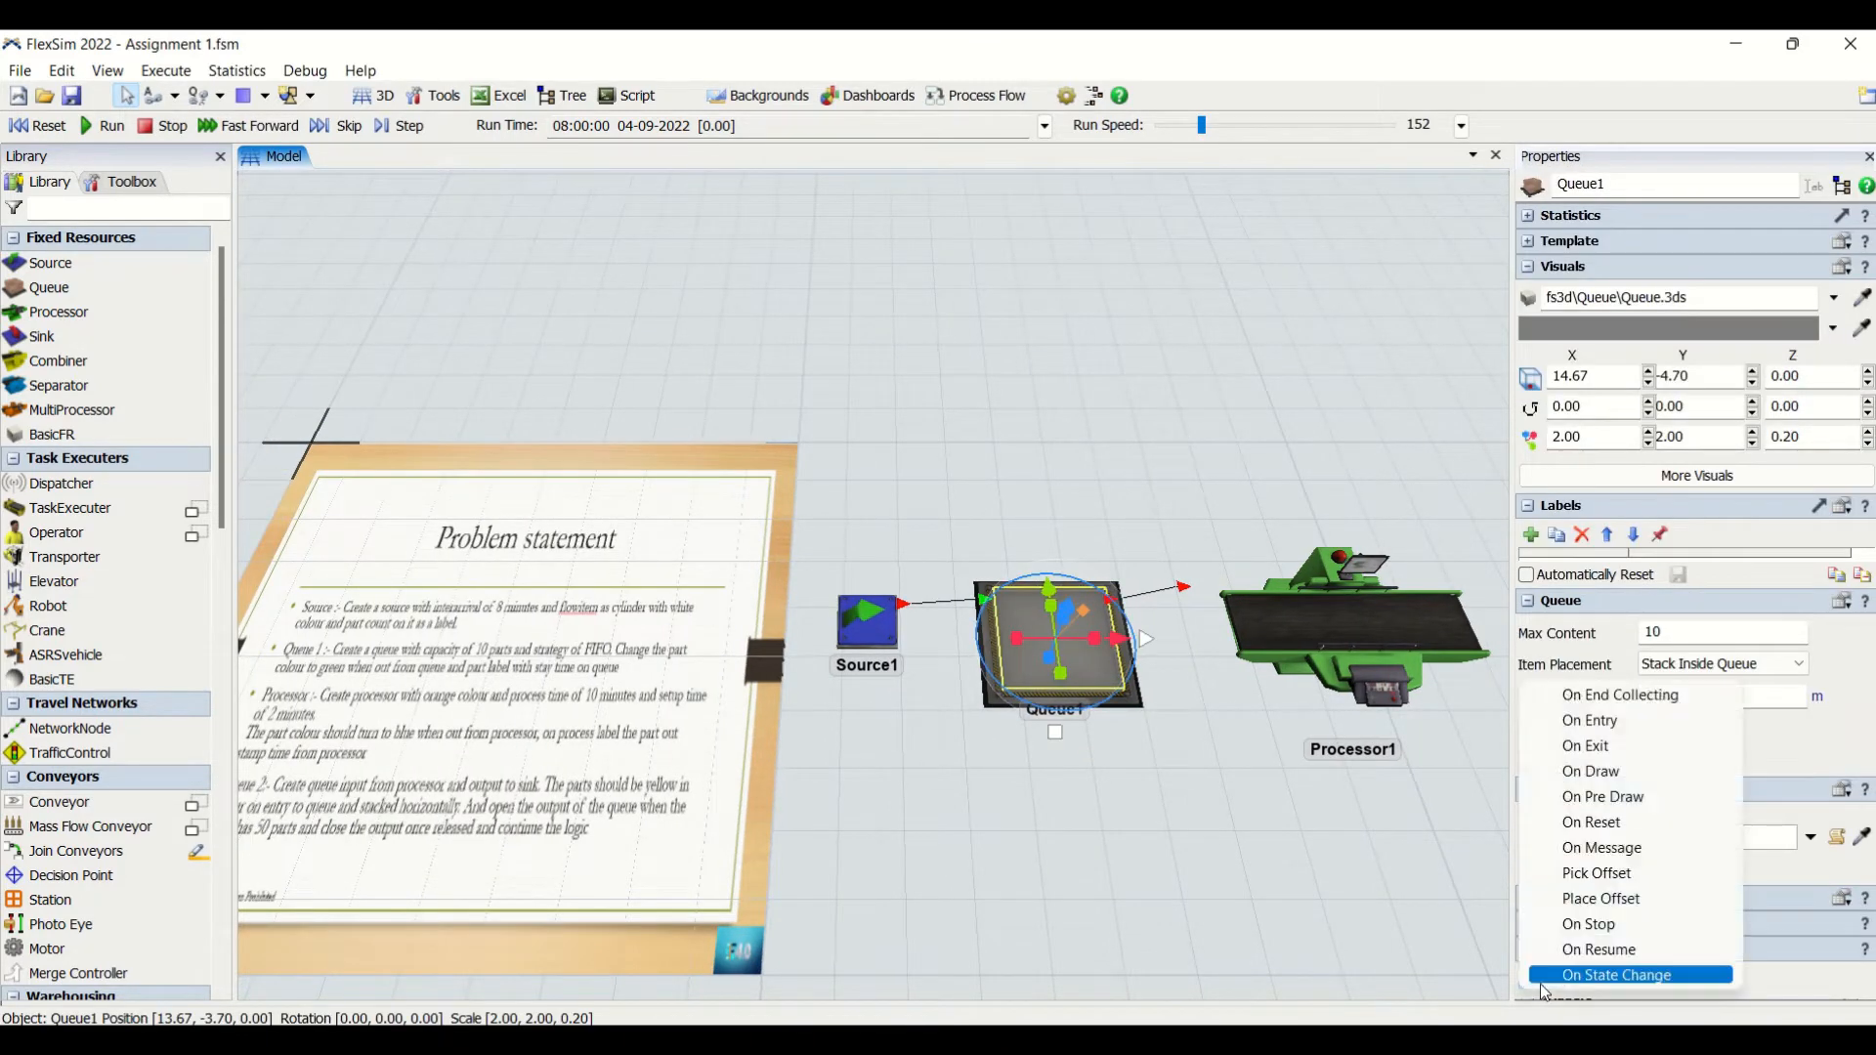
left_click(1612, 755)
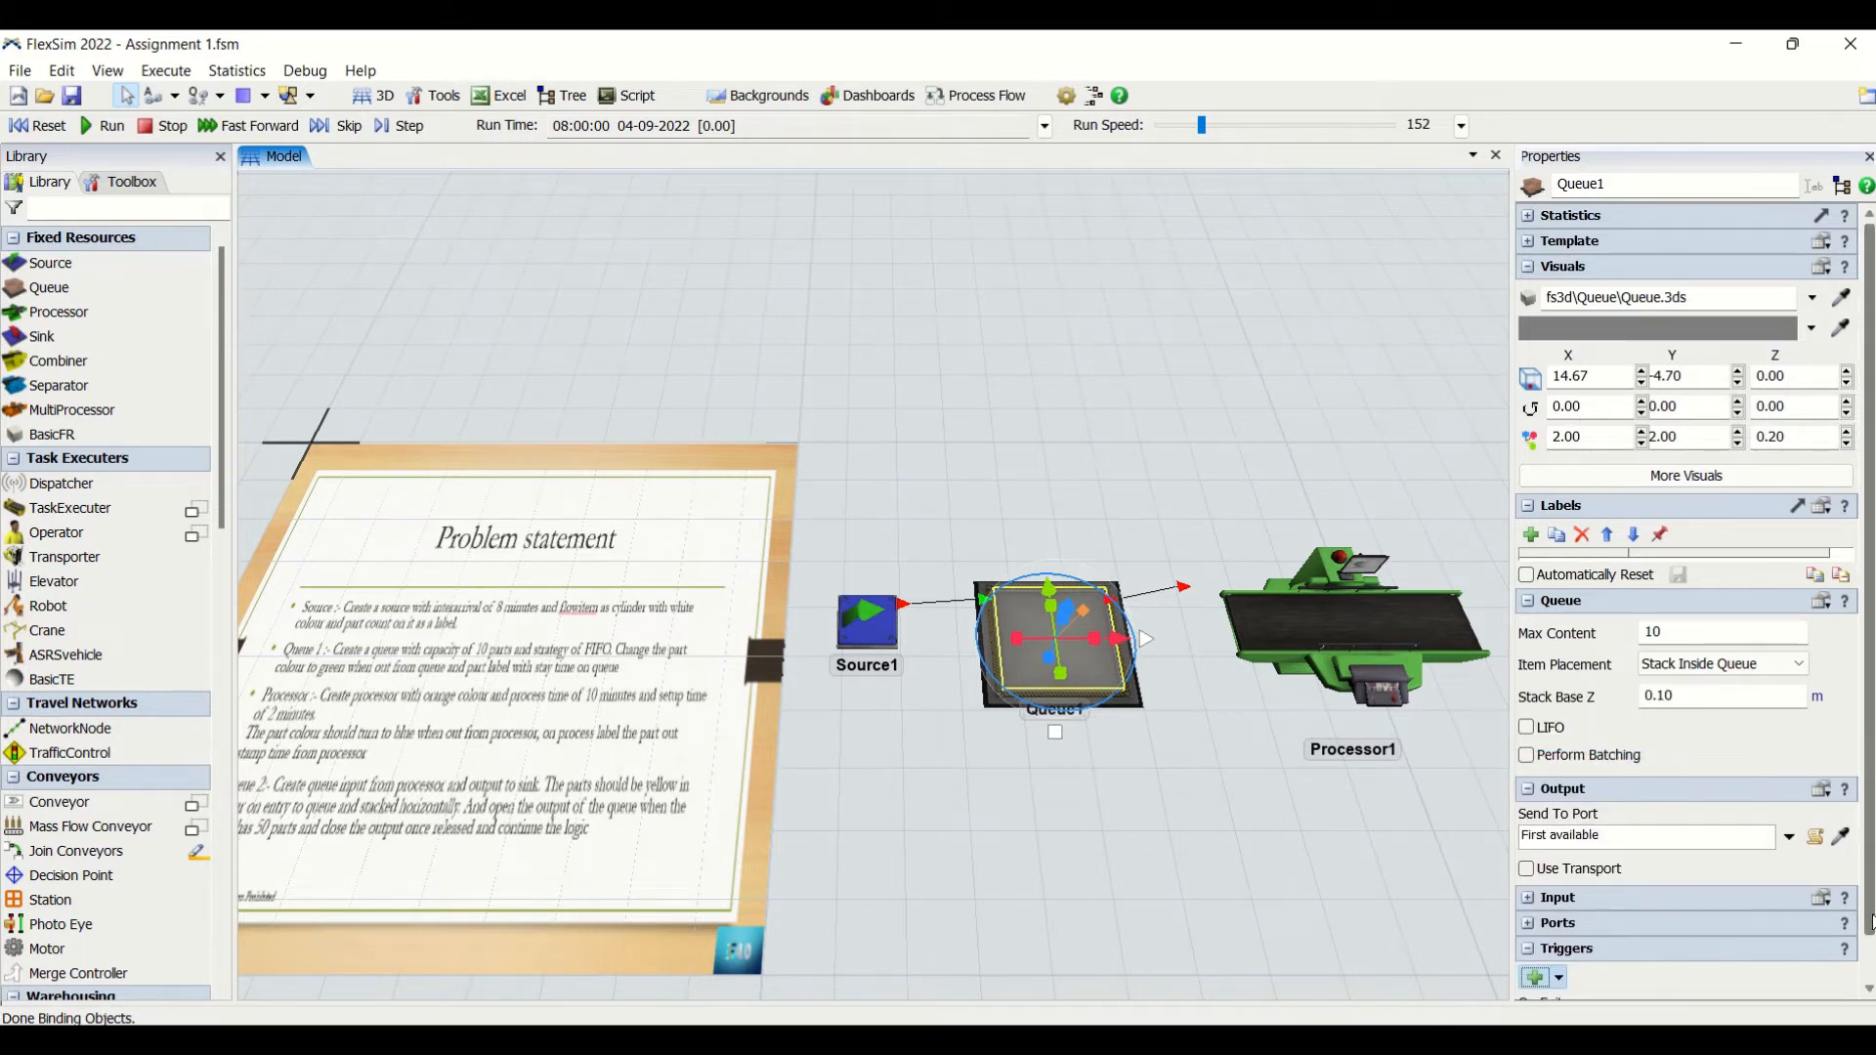
left_click_drag(1868, 917, 1867, 977)
left_click(1766, 977)
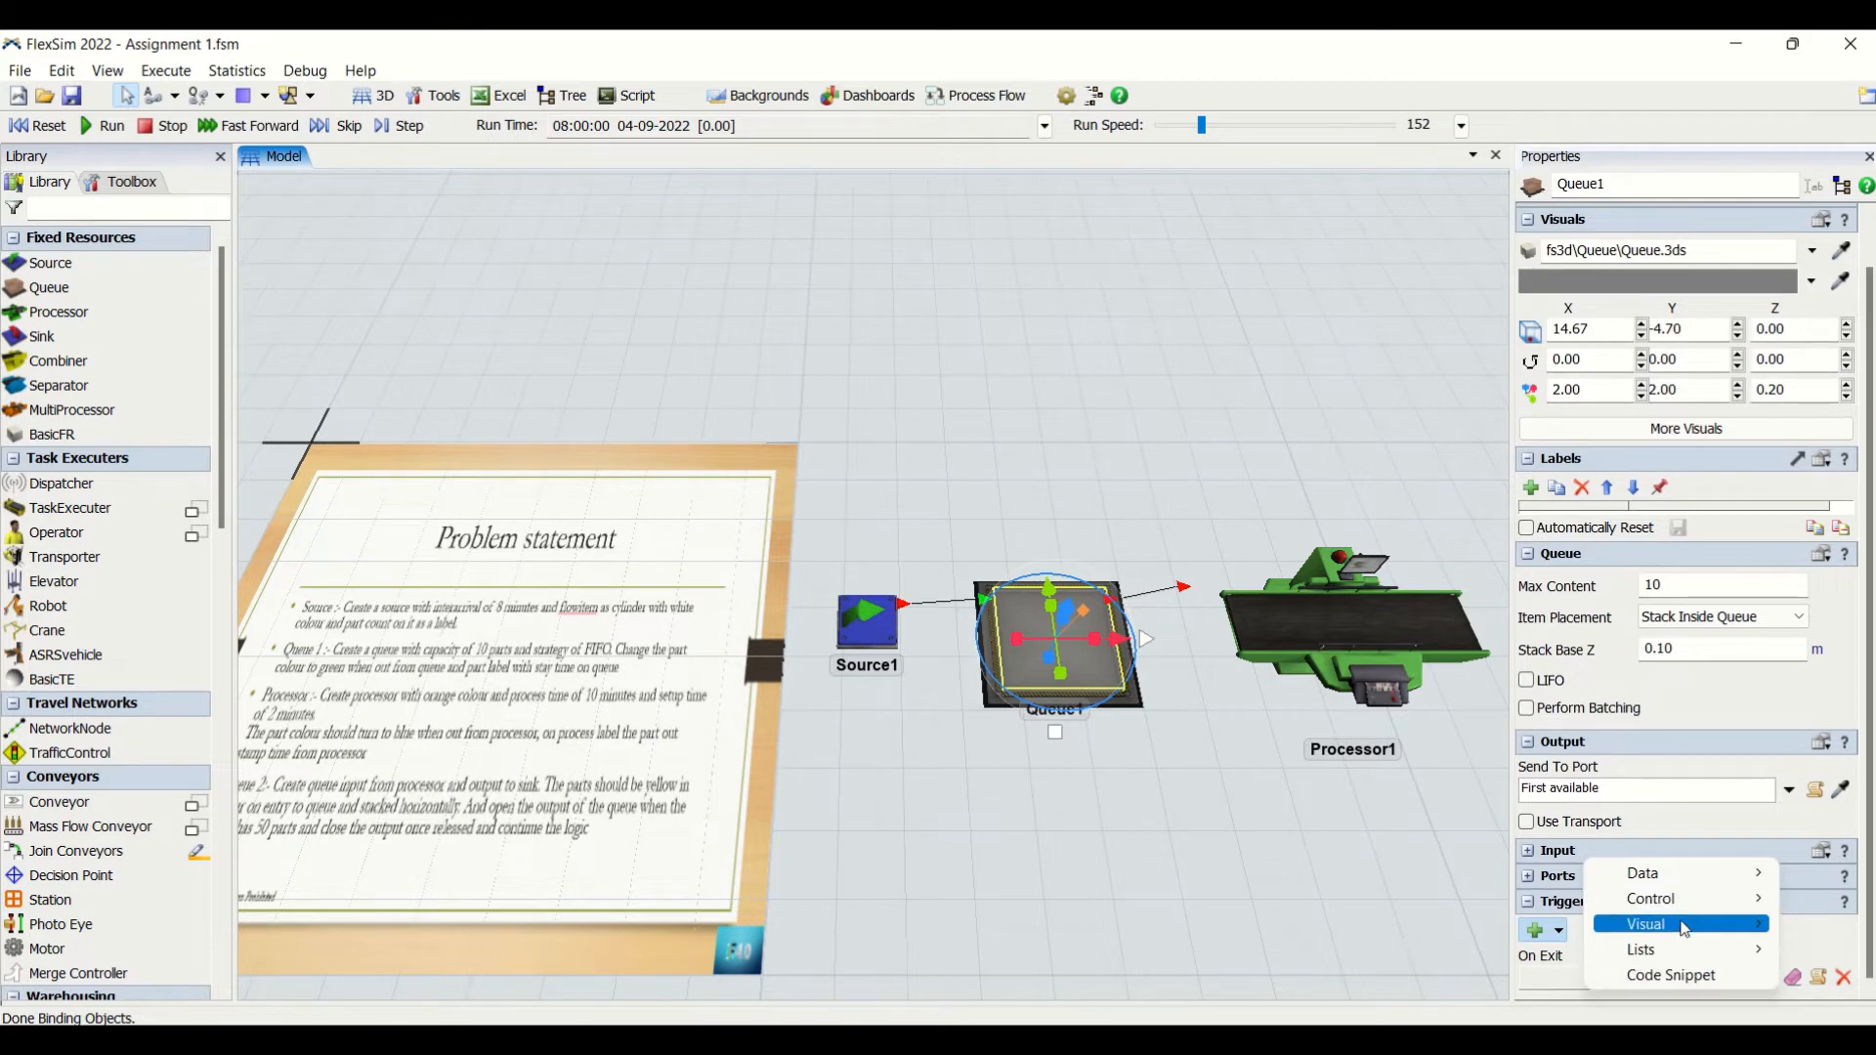
mouse_move(1690, 921)
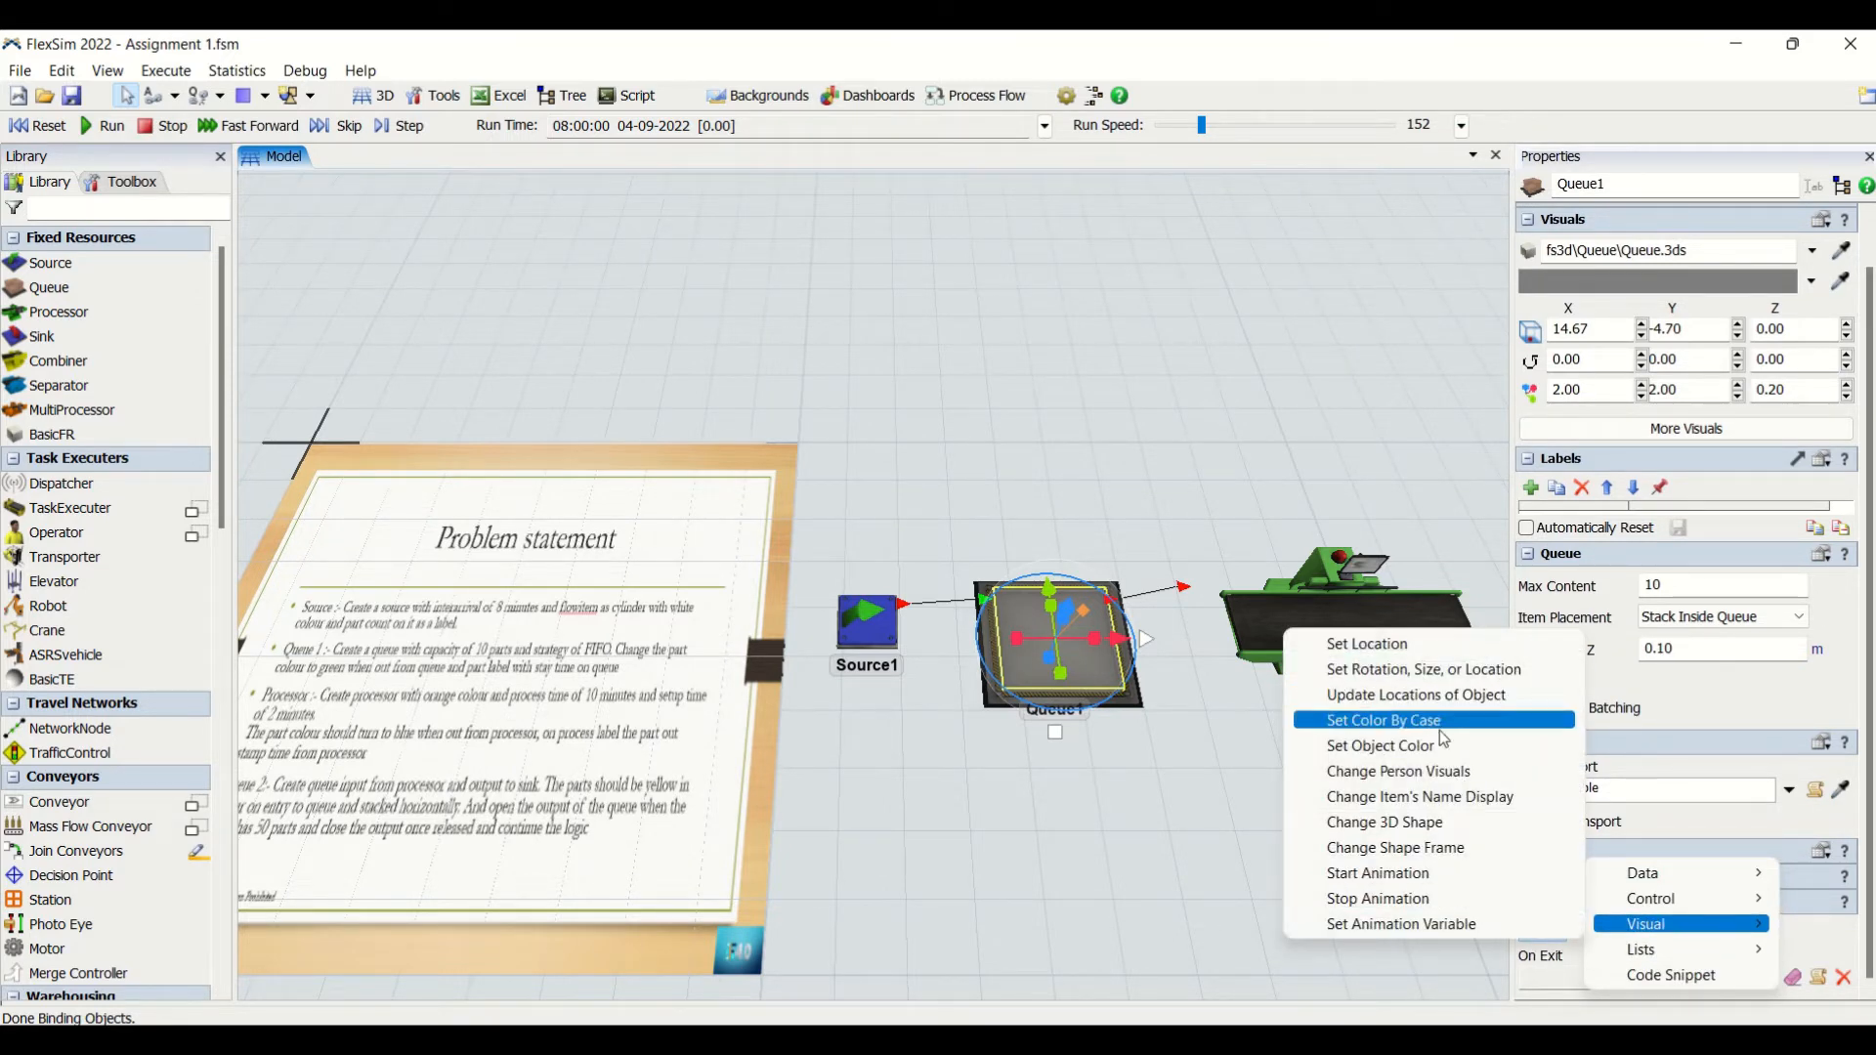
left_click(1436, 760)
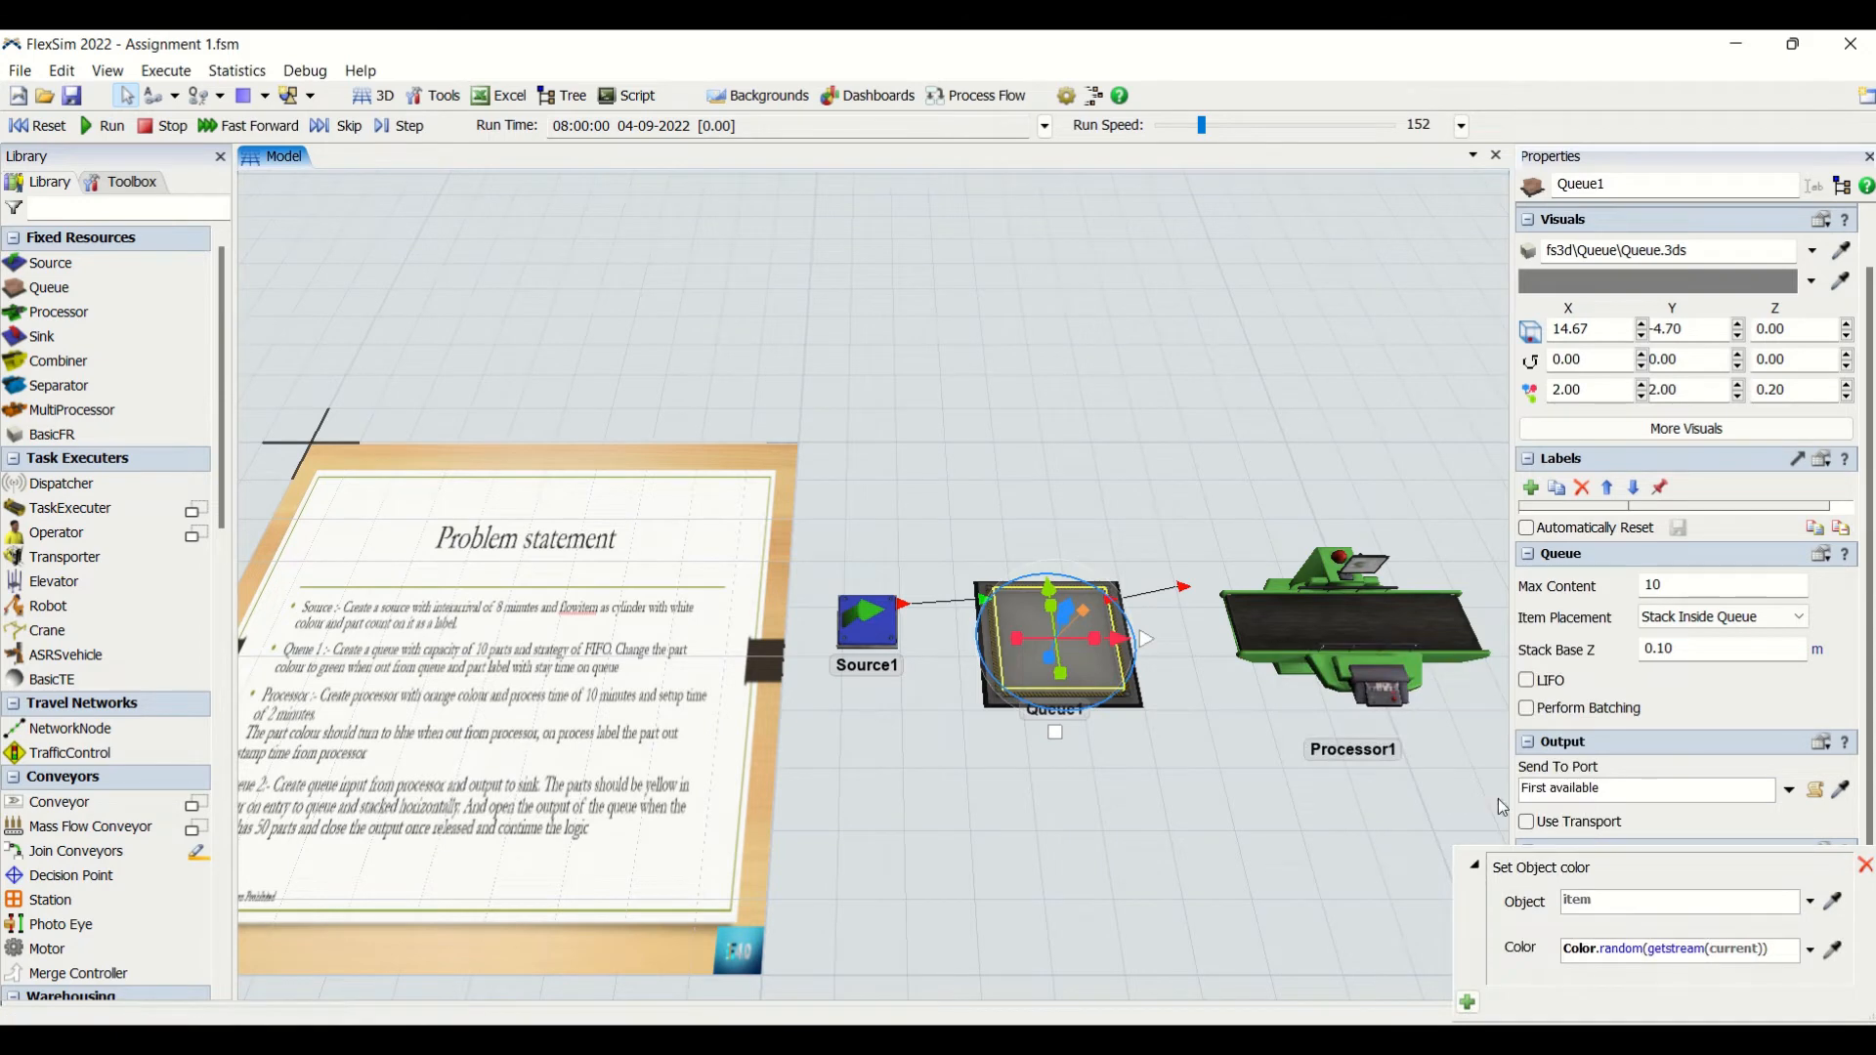
left_click(1812, 955)
left_click(1586, 671)
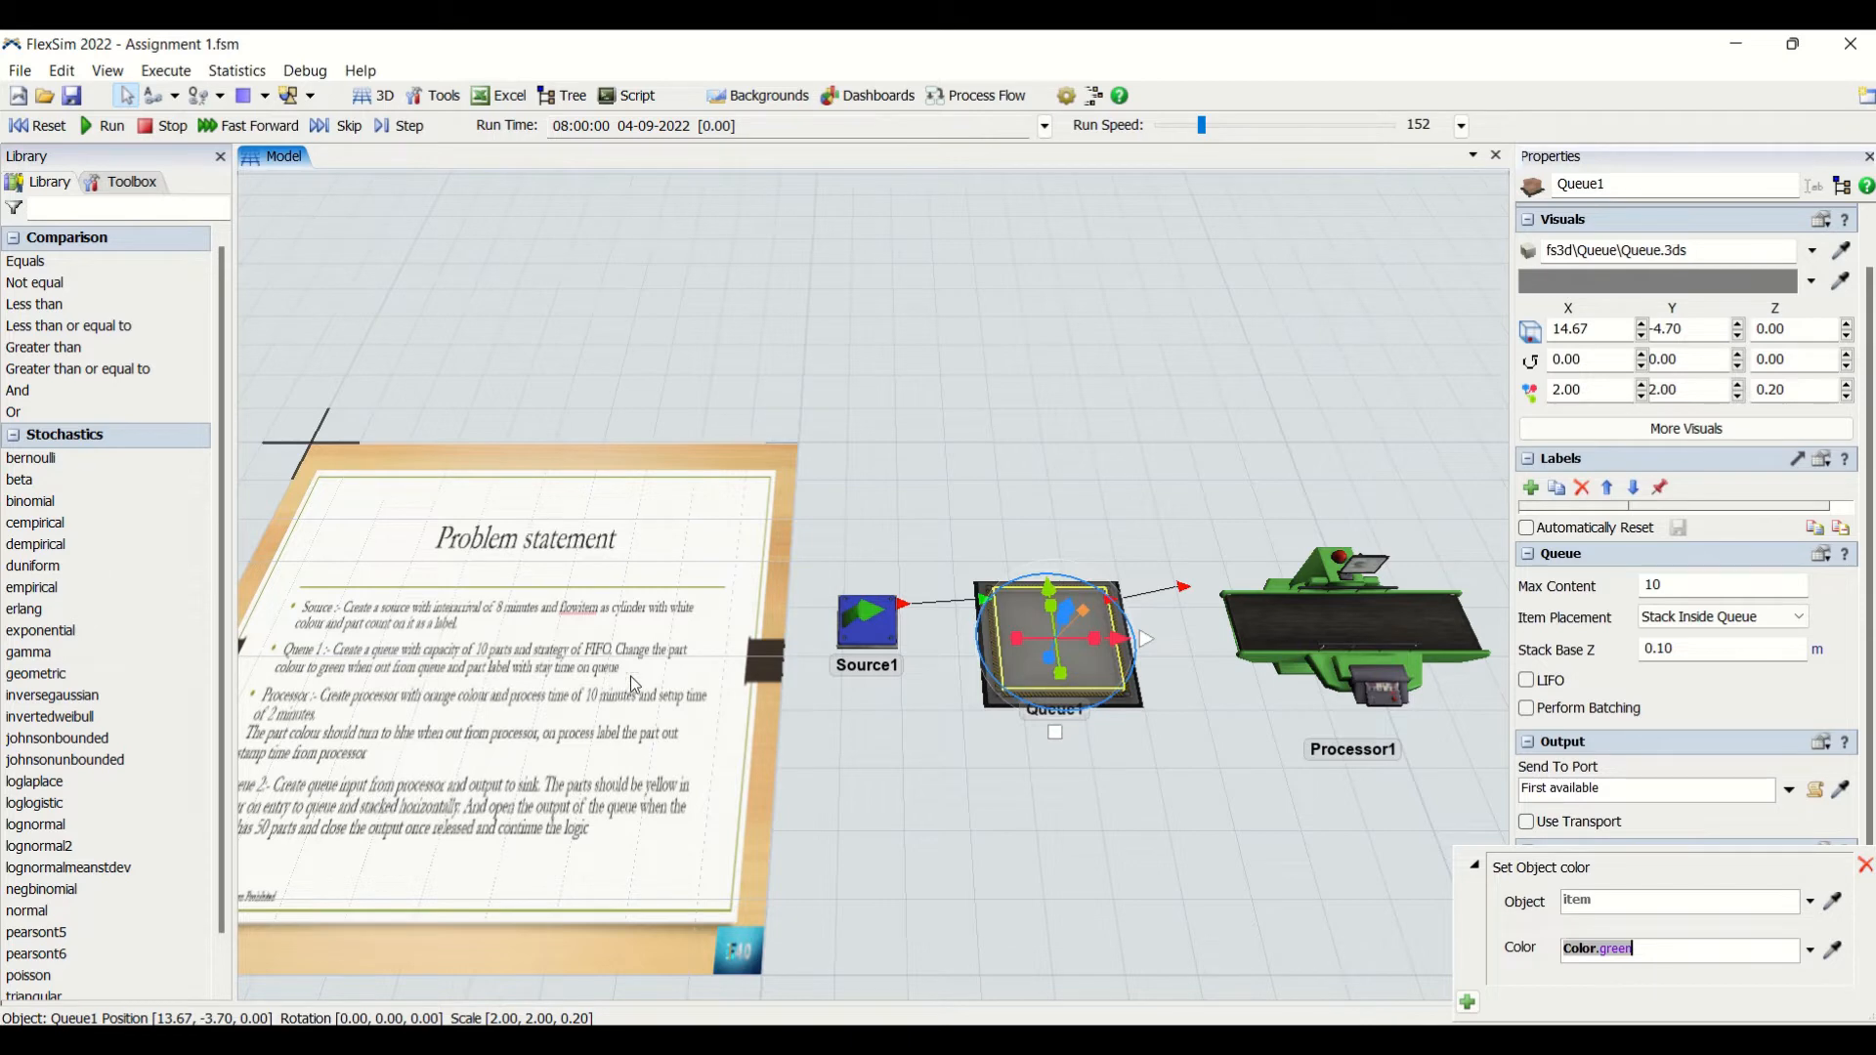
left_click(1069, 879)
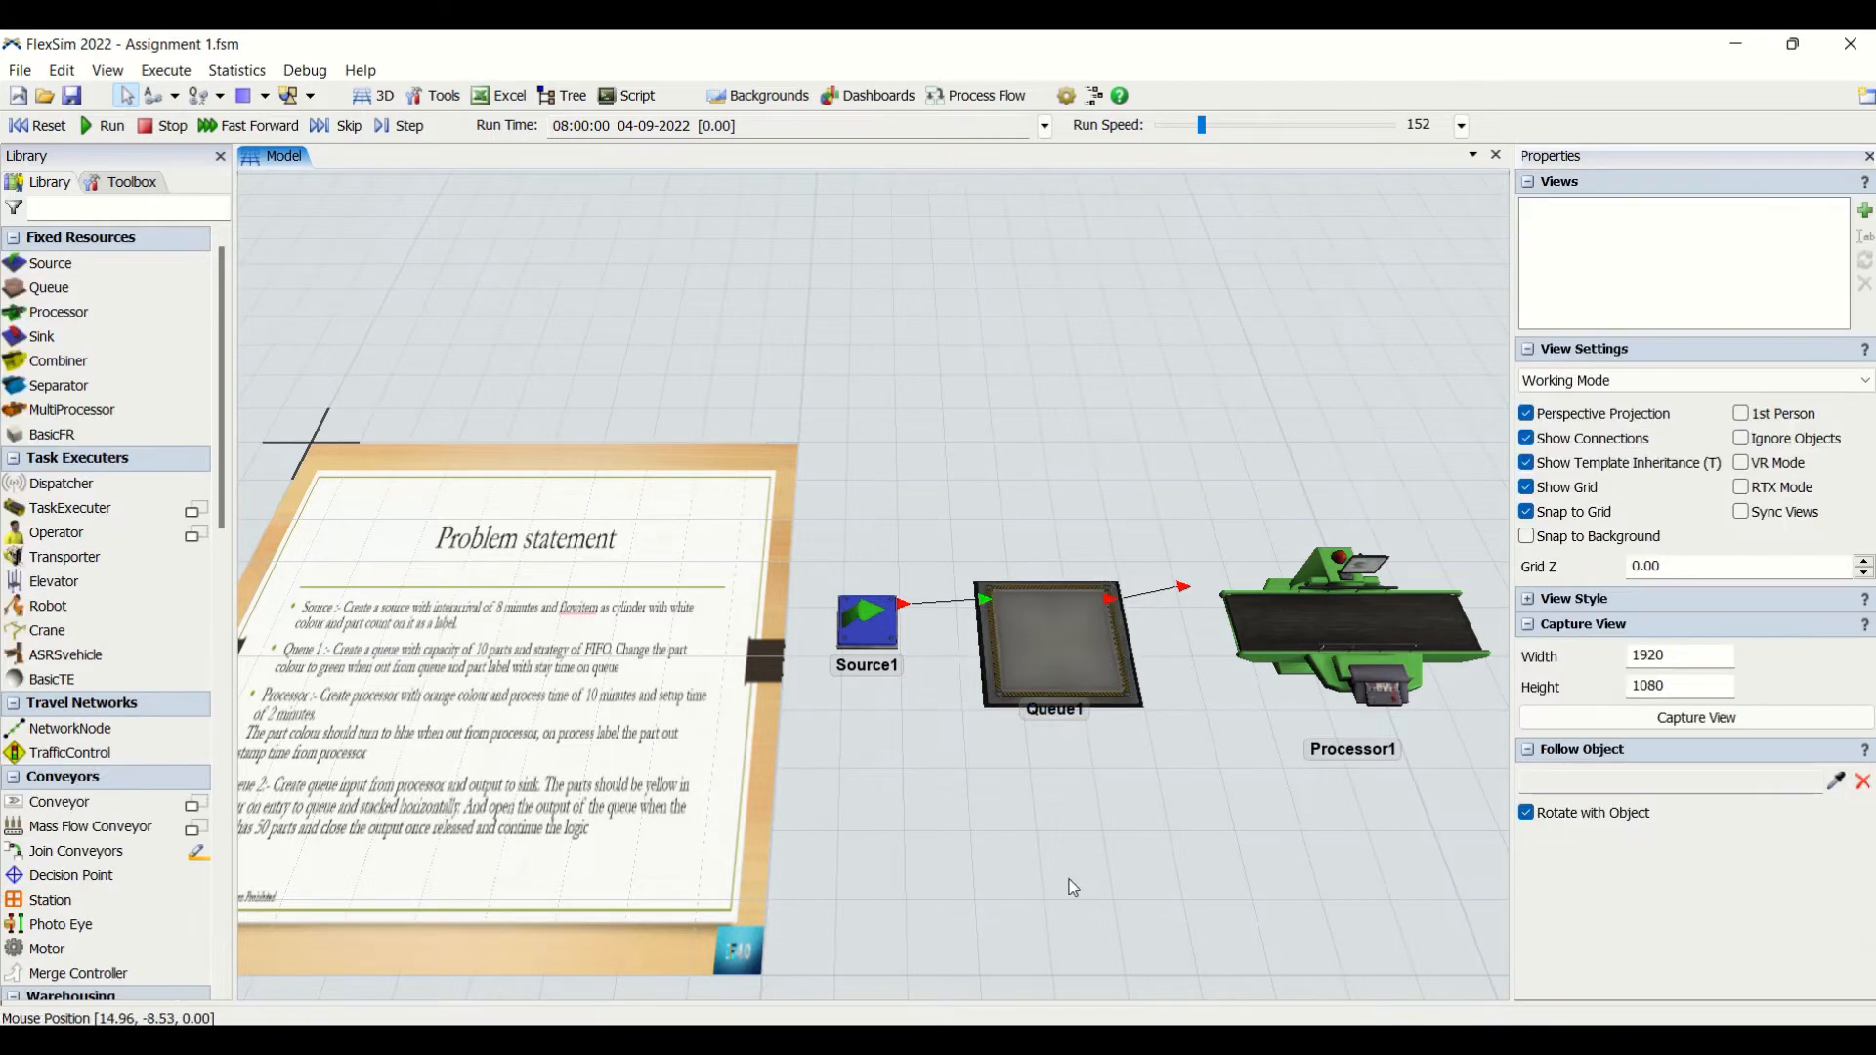
left_click(1090, 676)
left_click(1198, 736)
left_click(1102, 657)
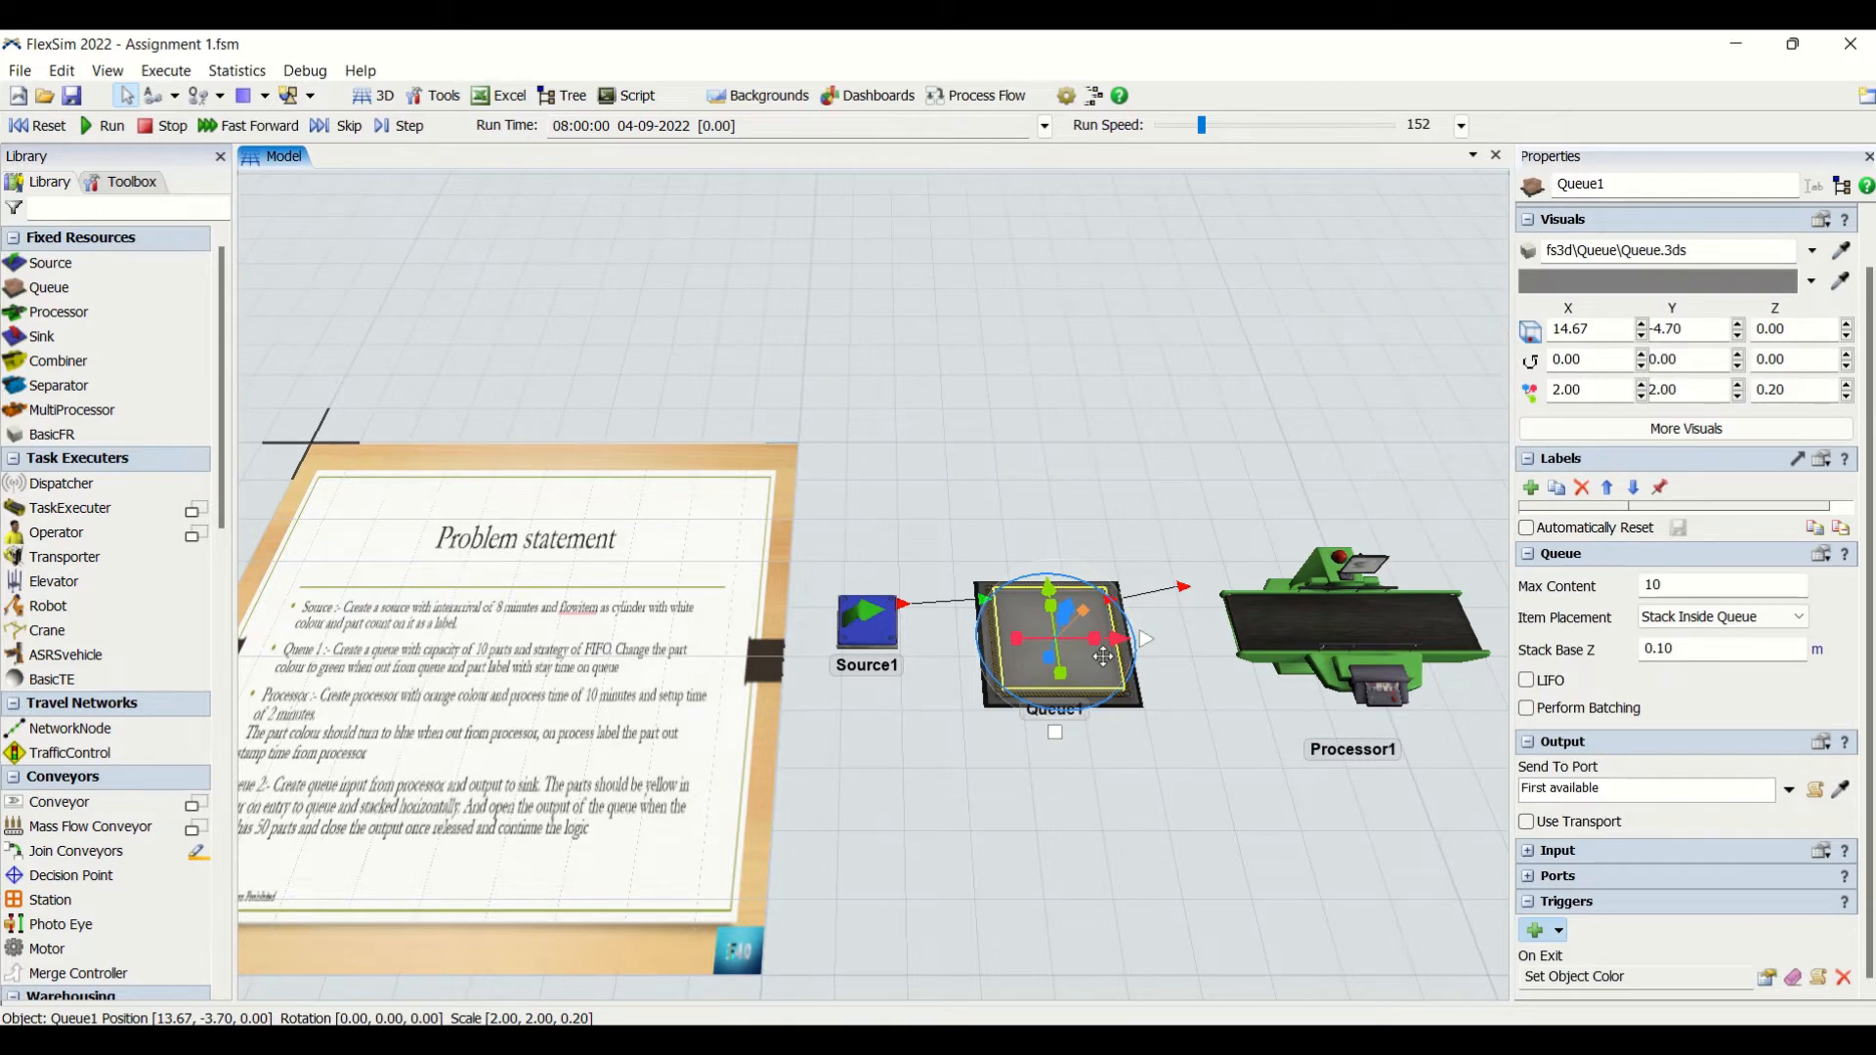
left_click(1172, 772)
left_click(1086, 654)
left_click(1188, 825)
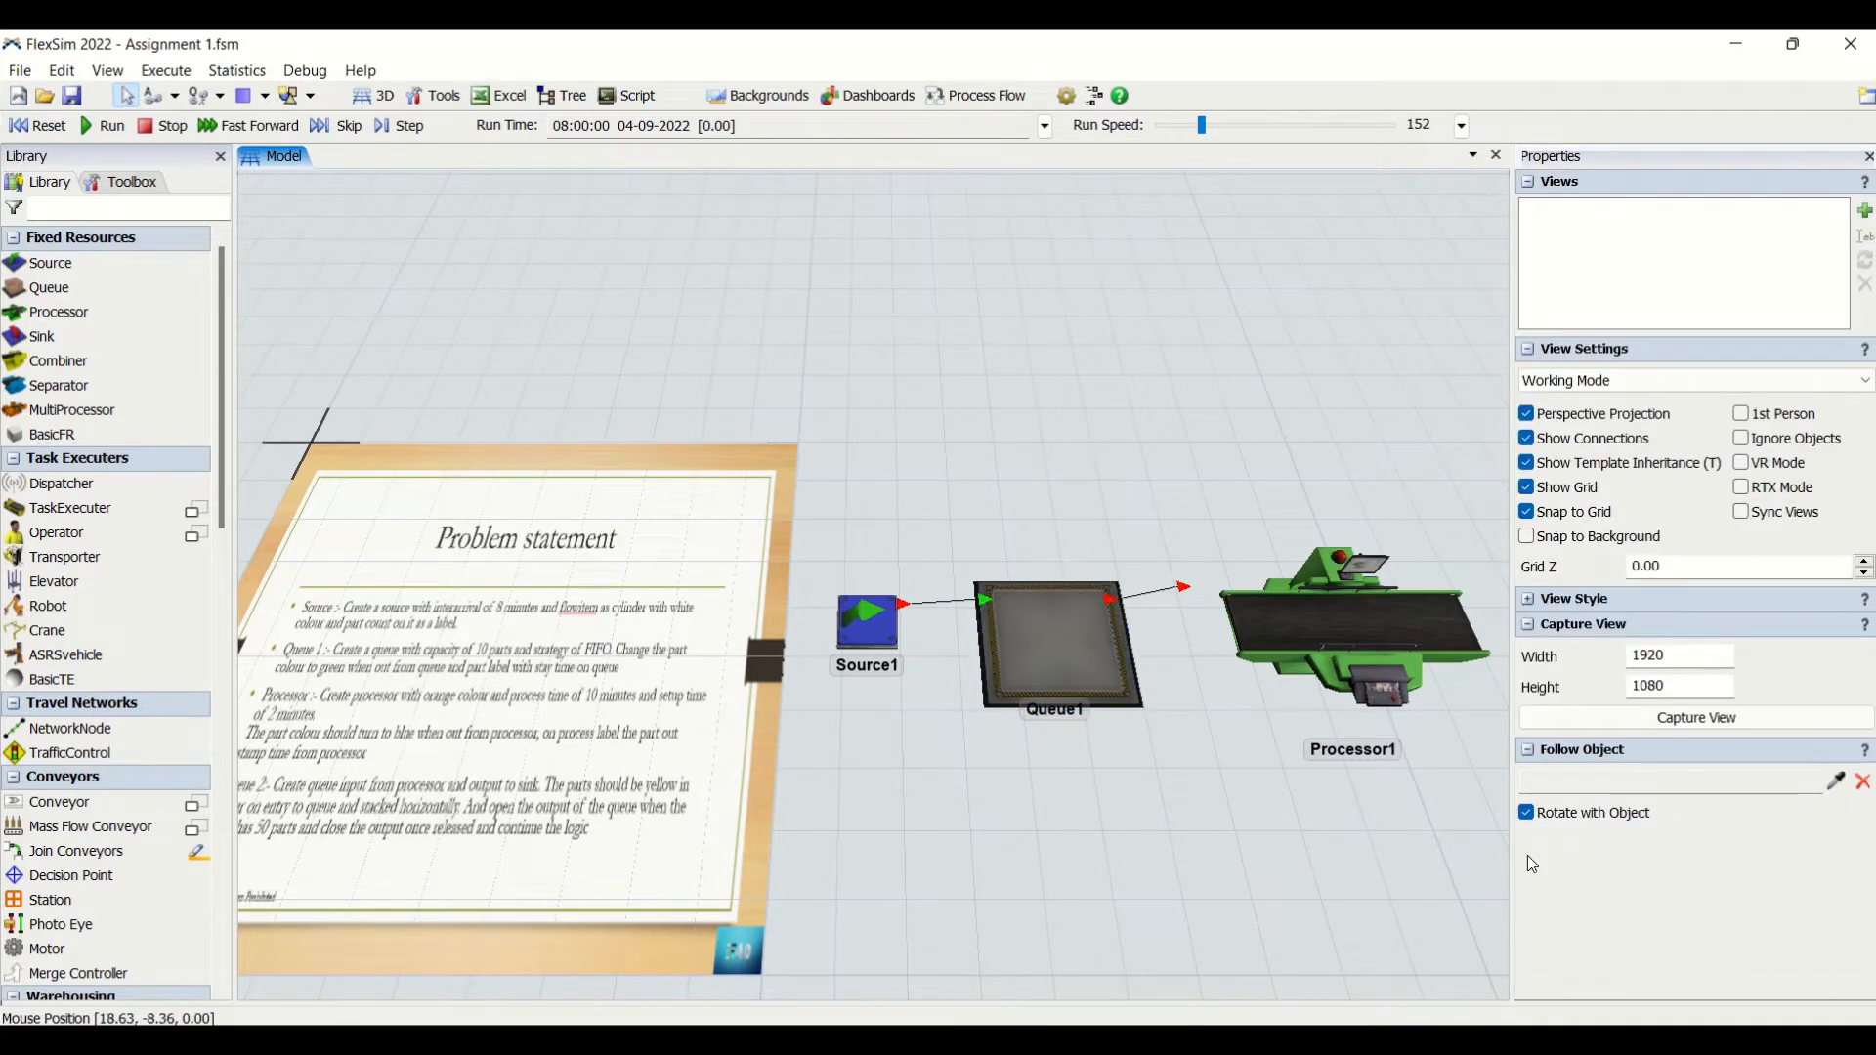
left_click(1060, 645)
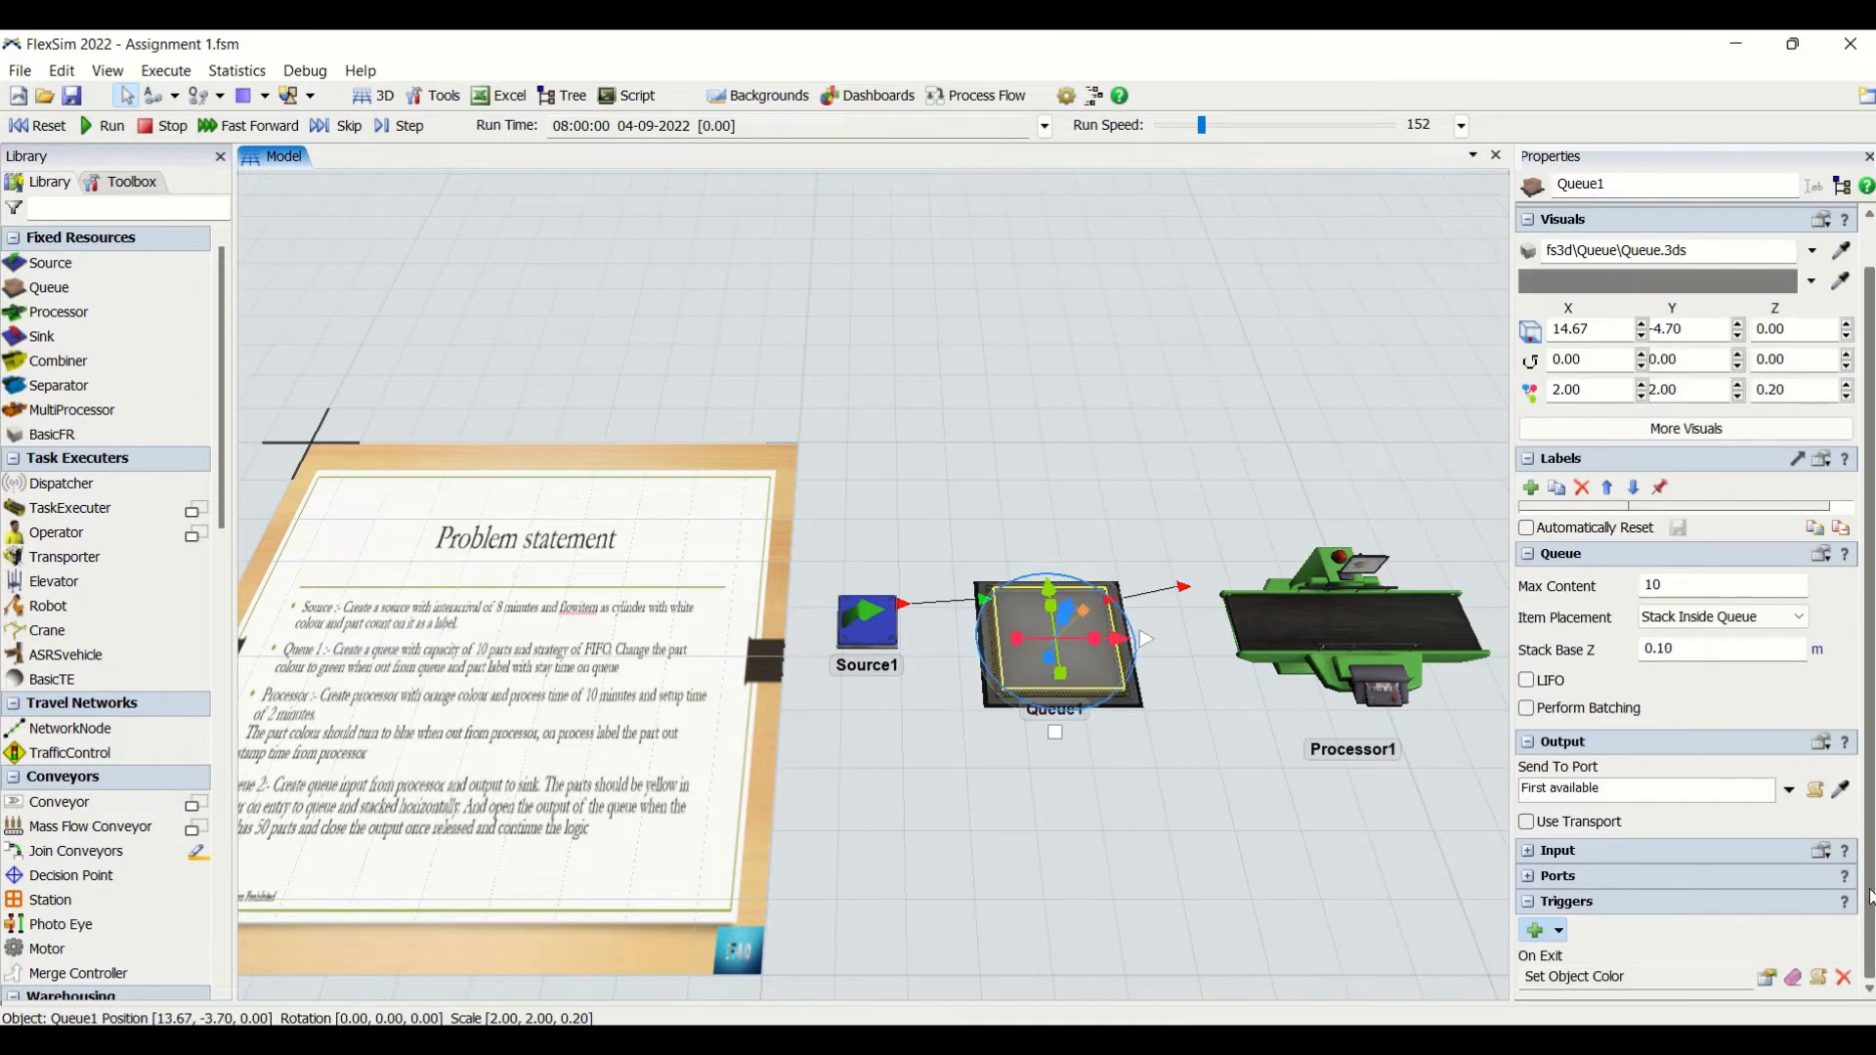
left_click(1766, 978)
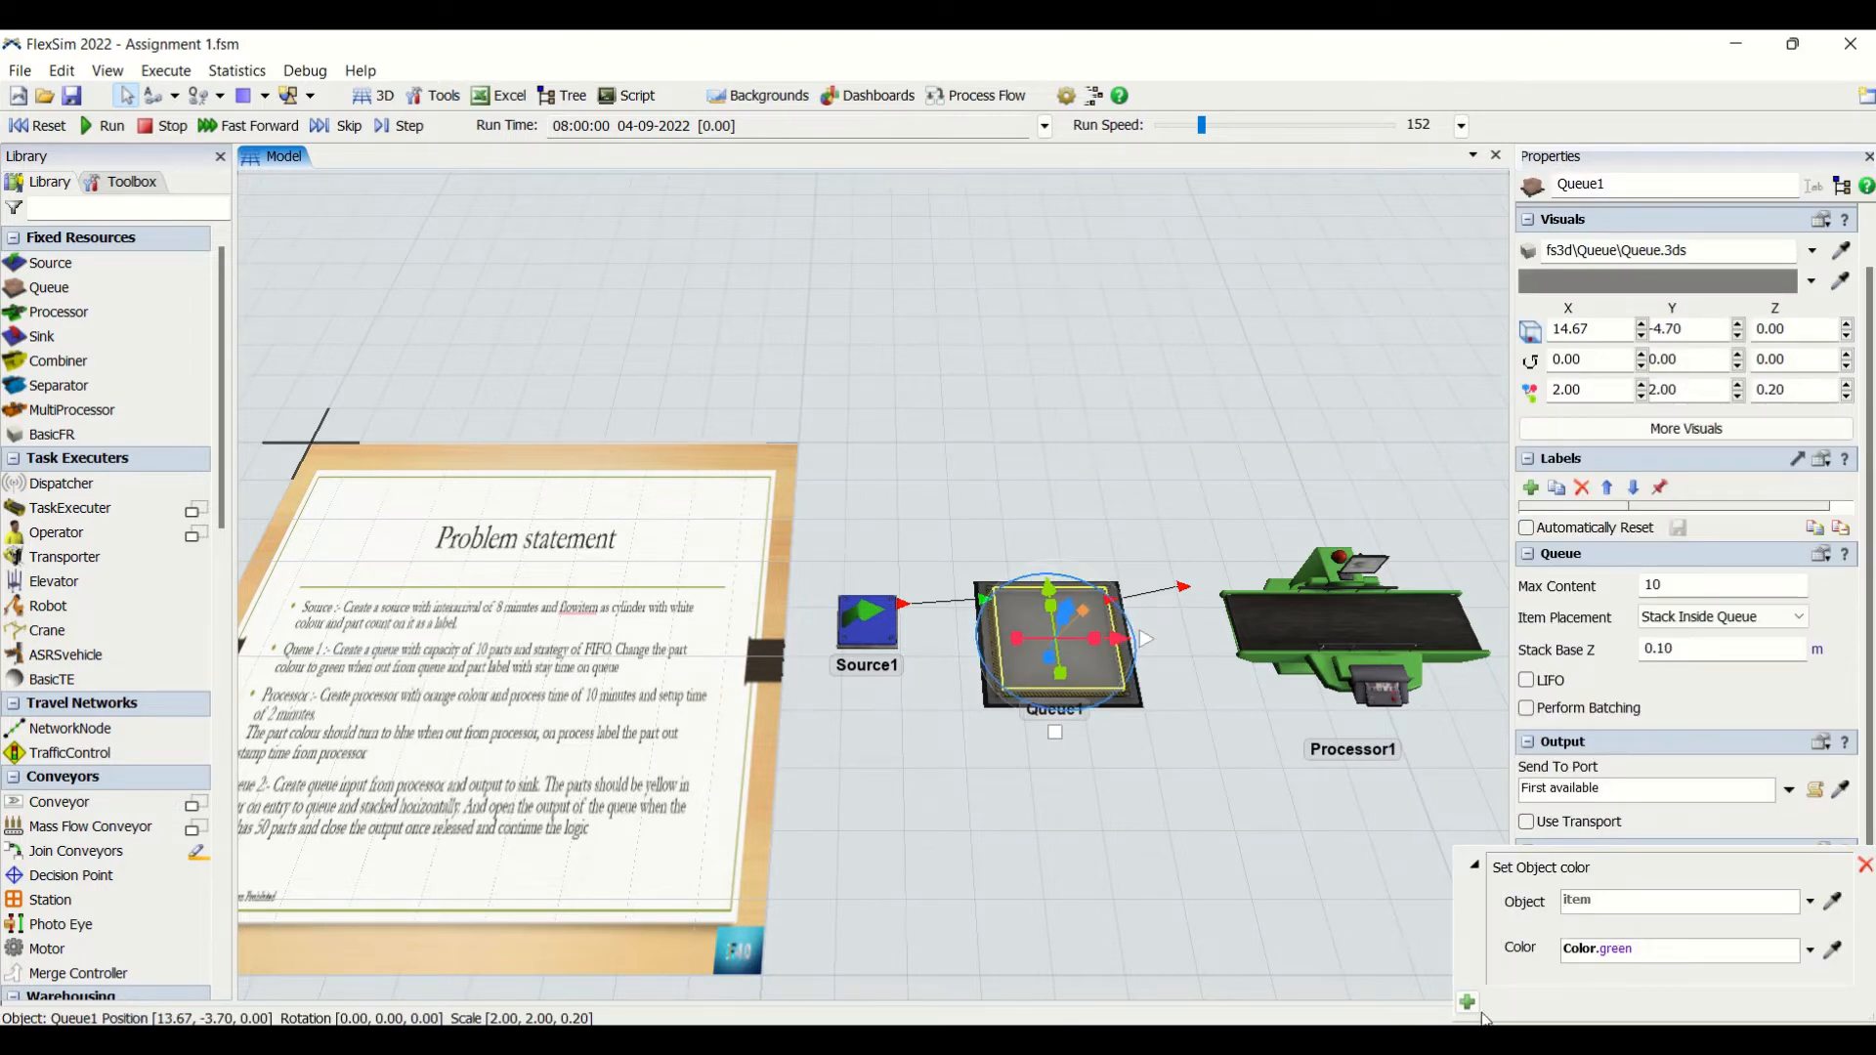
left_click(1468, 1003)
mouse_move(1521, 975)
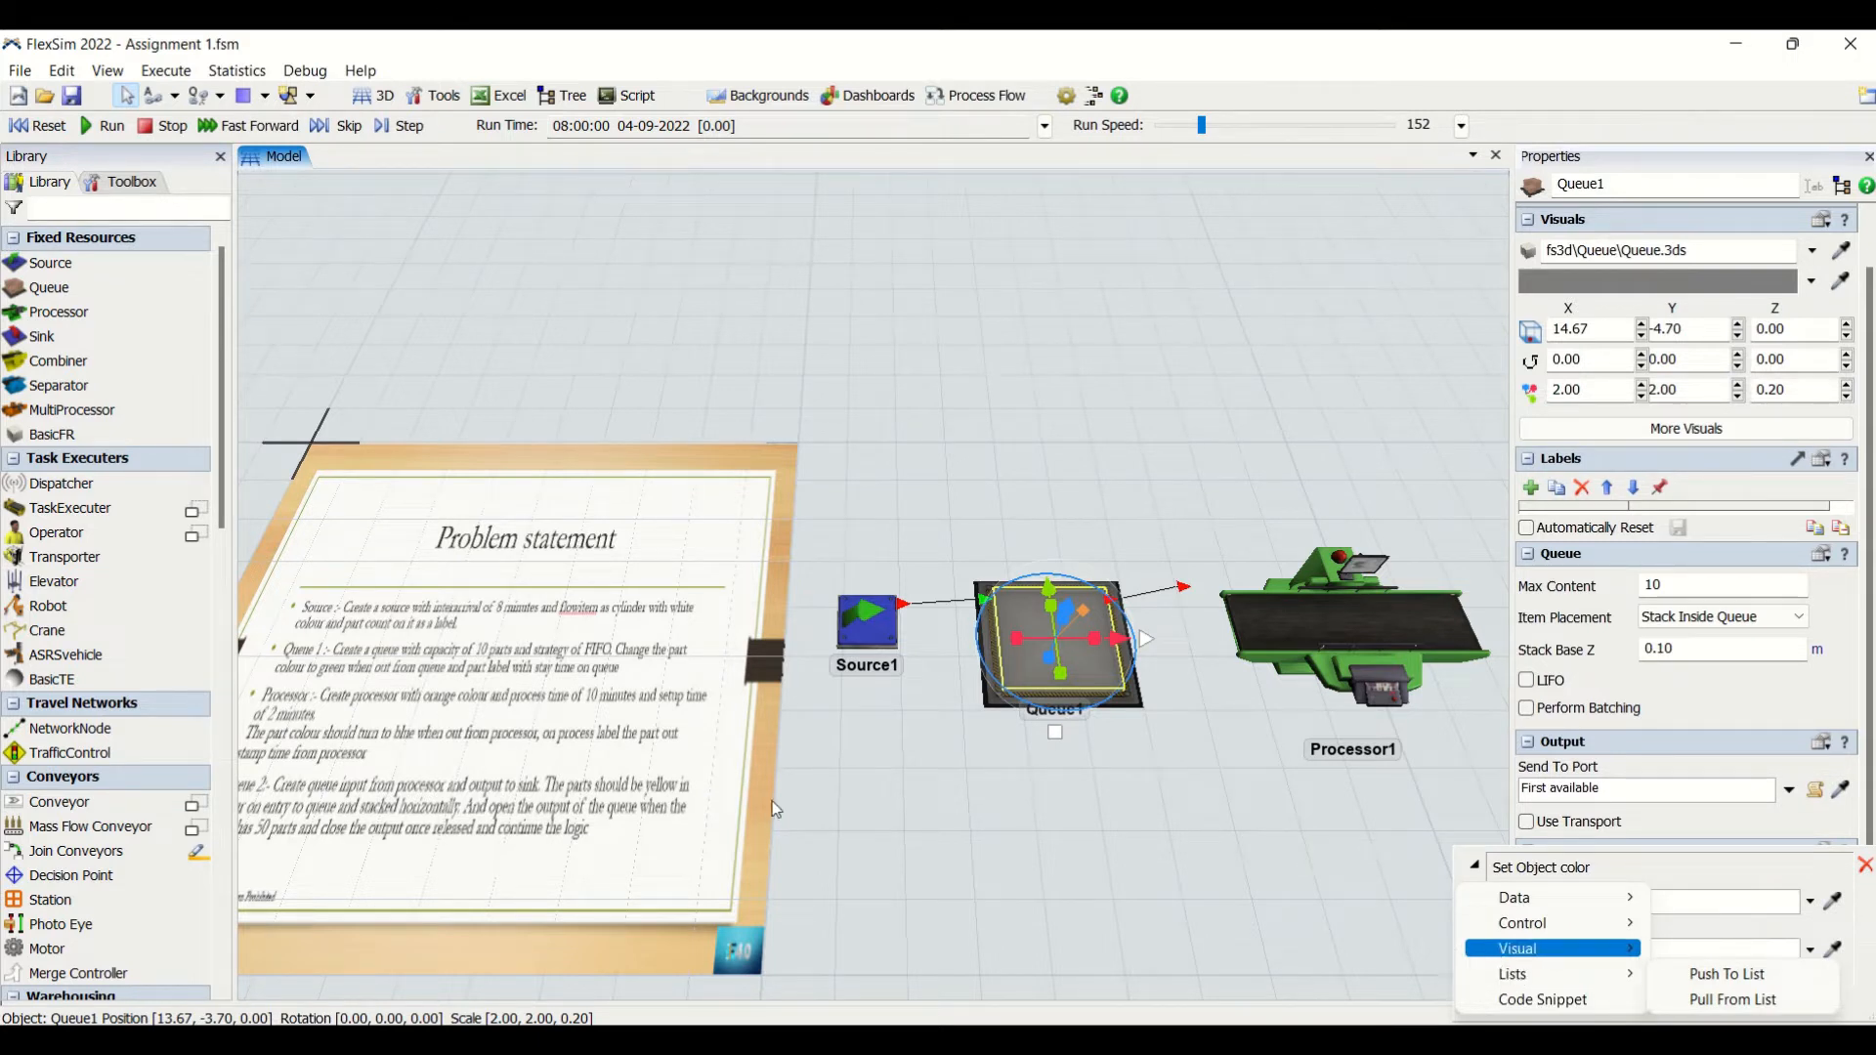
mouse_move(1583, 935)
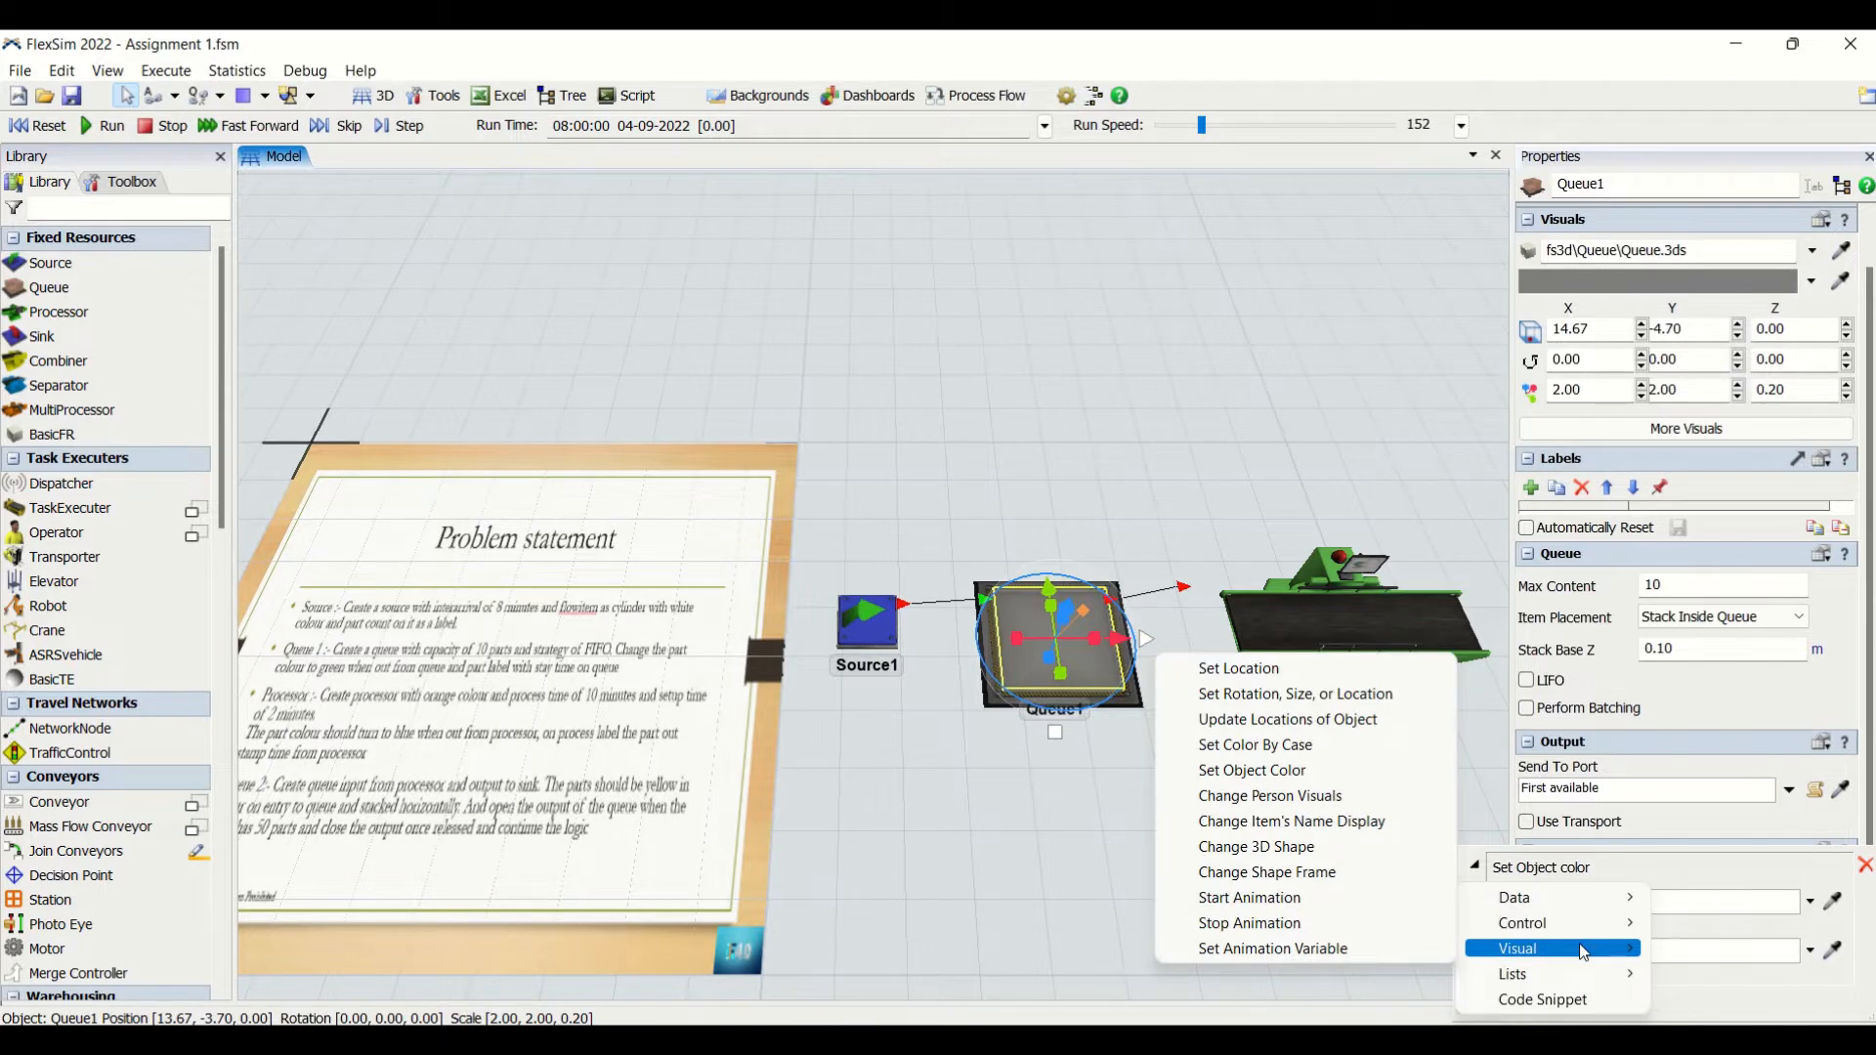
left_click(1069, 967)
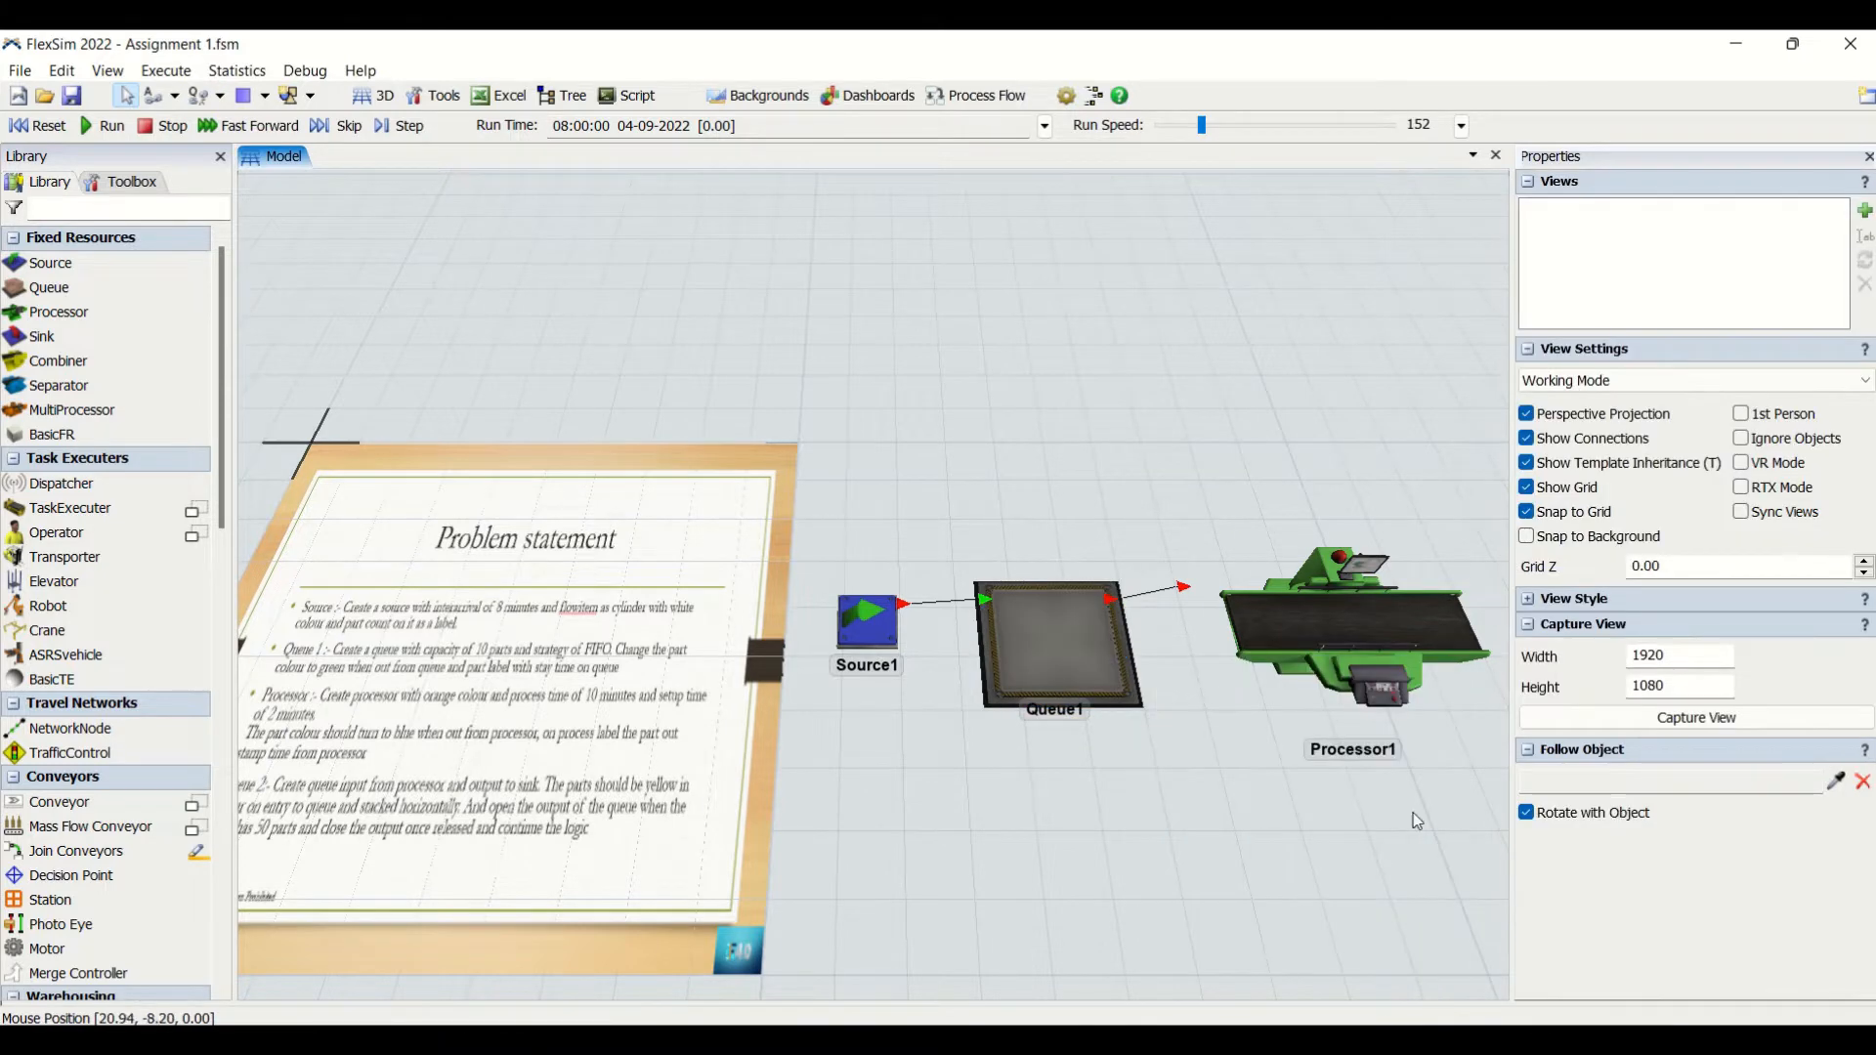
- Add an On Entry trigger to Queue1 and give it a Set Label action
left_click(1060, 640)
left_click(1551, 927)
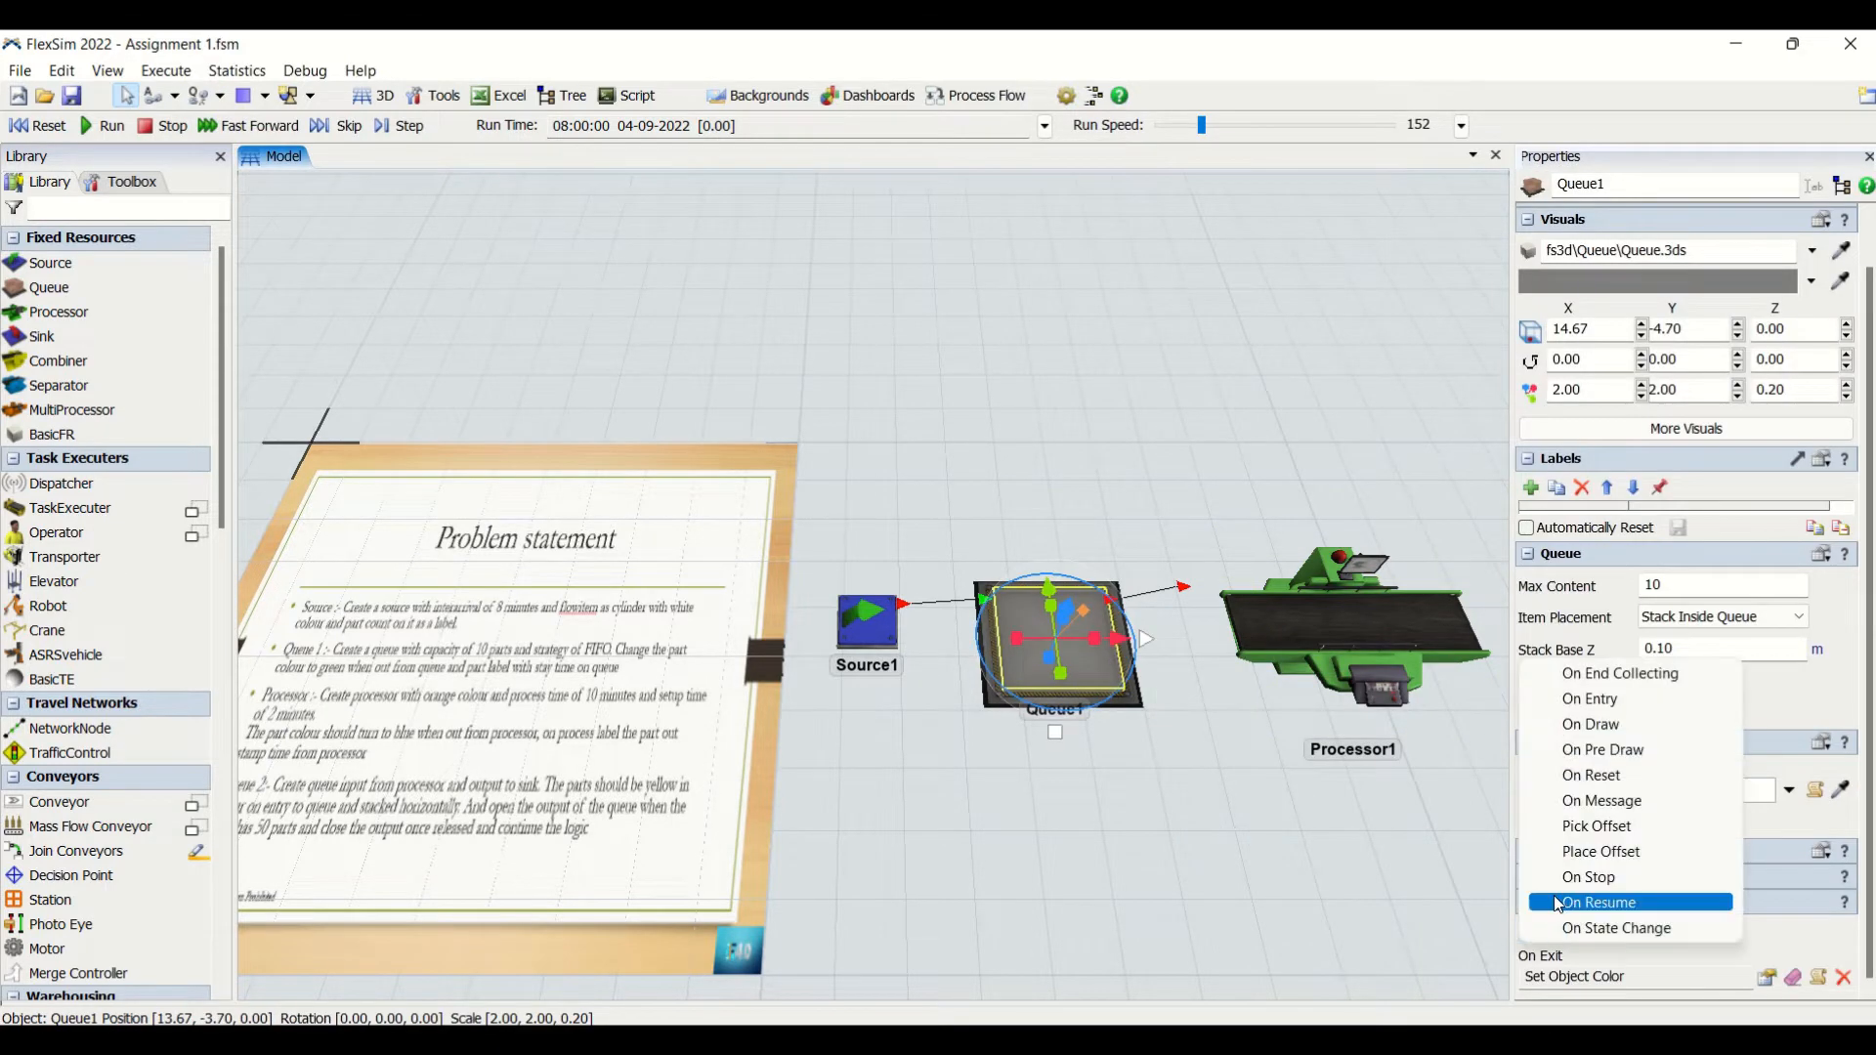
left_click(1594, 700)
left_click(1767, 977)
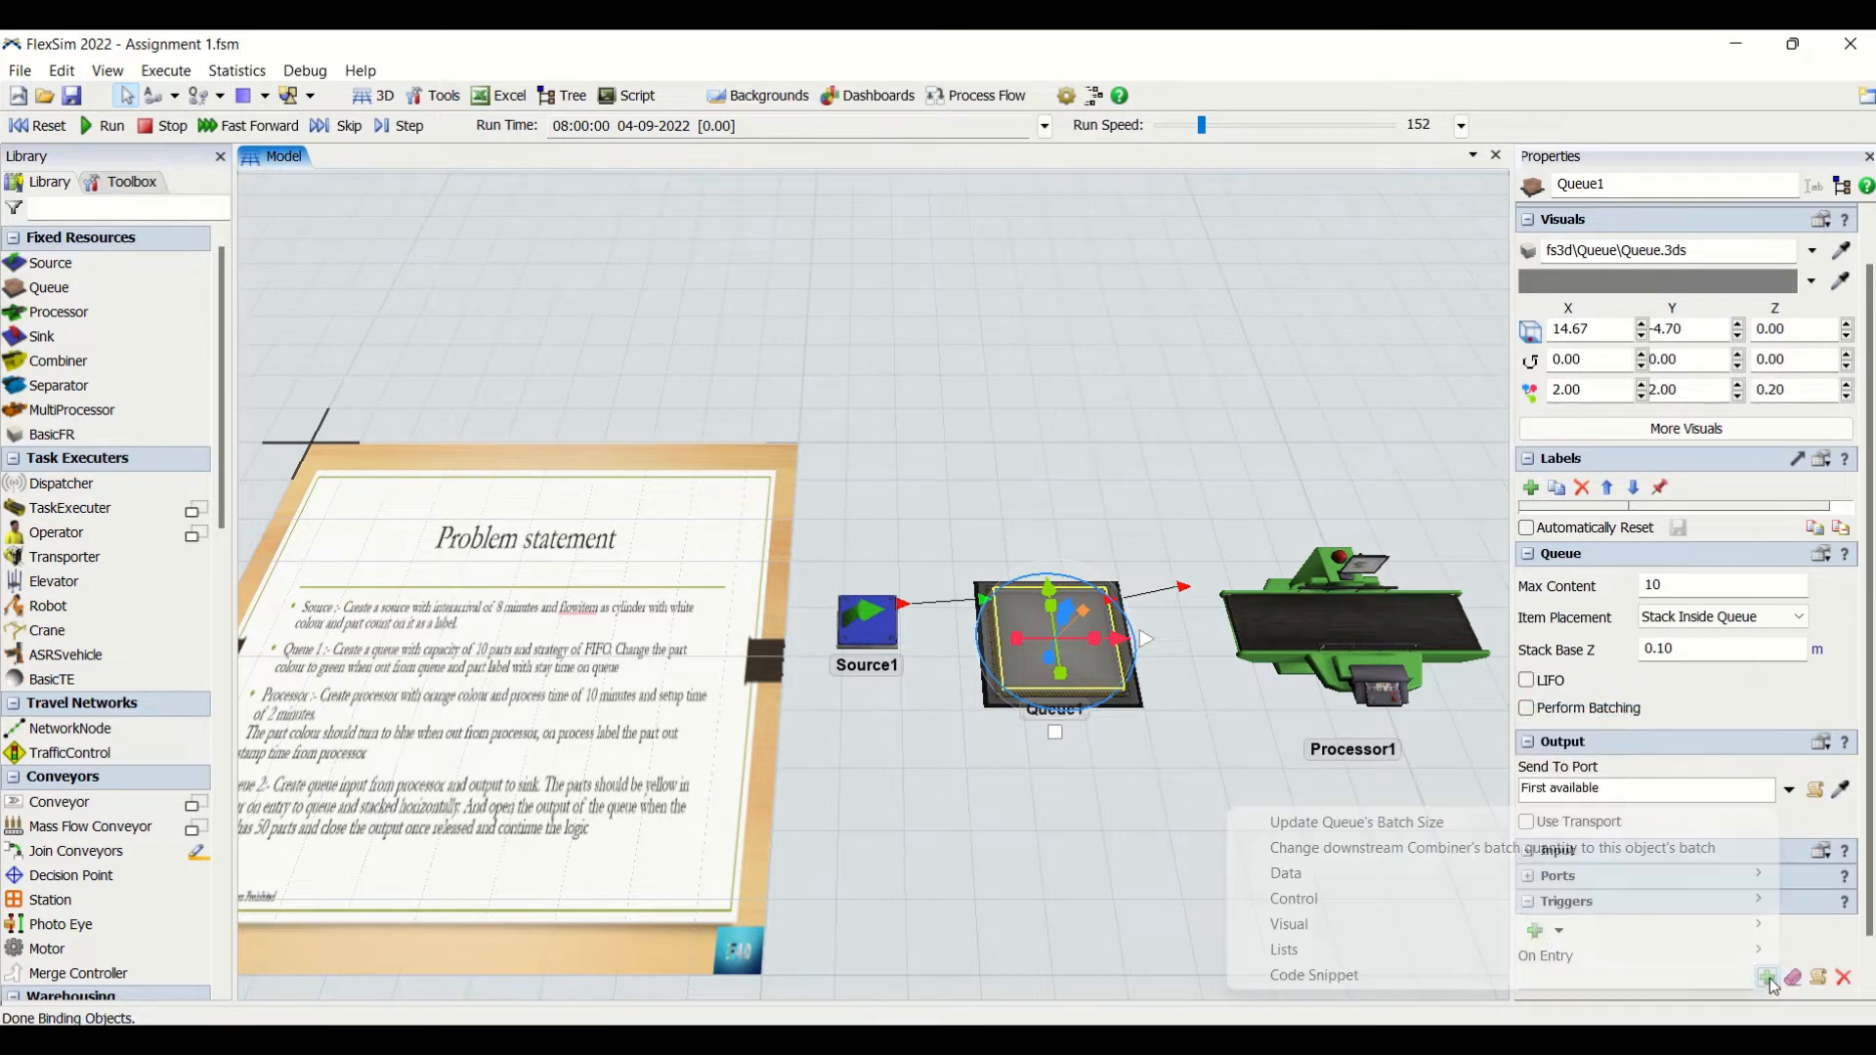
mouse_move(1486, 874)
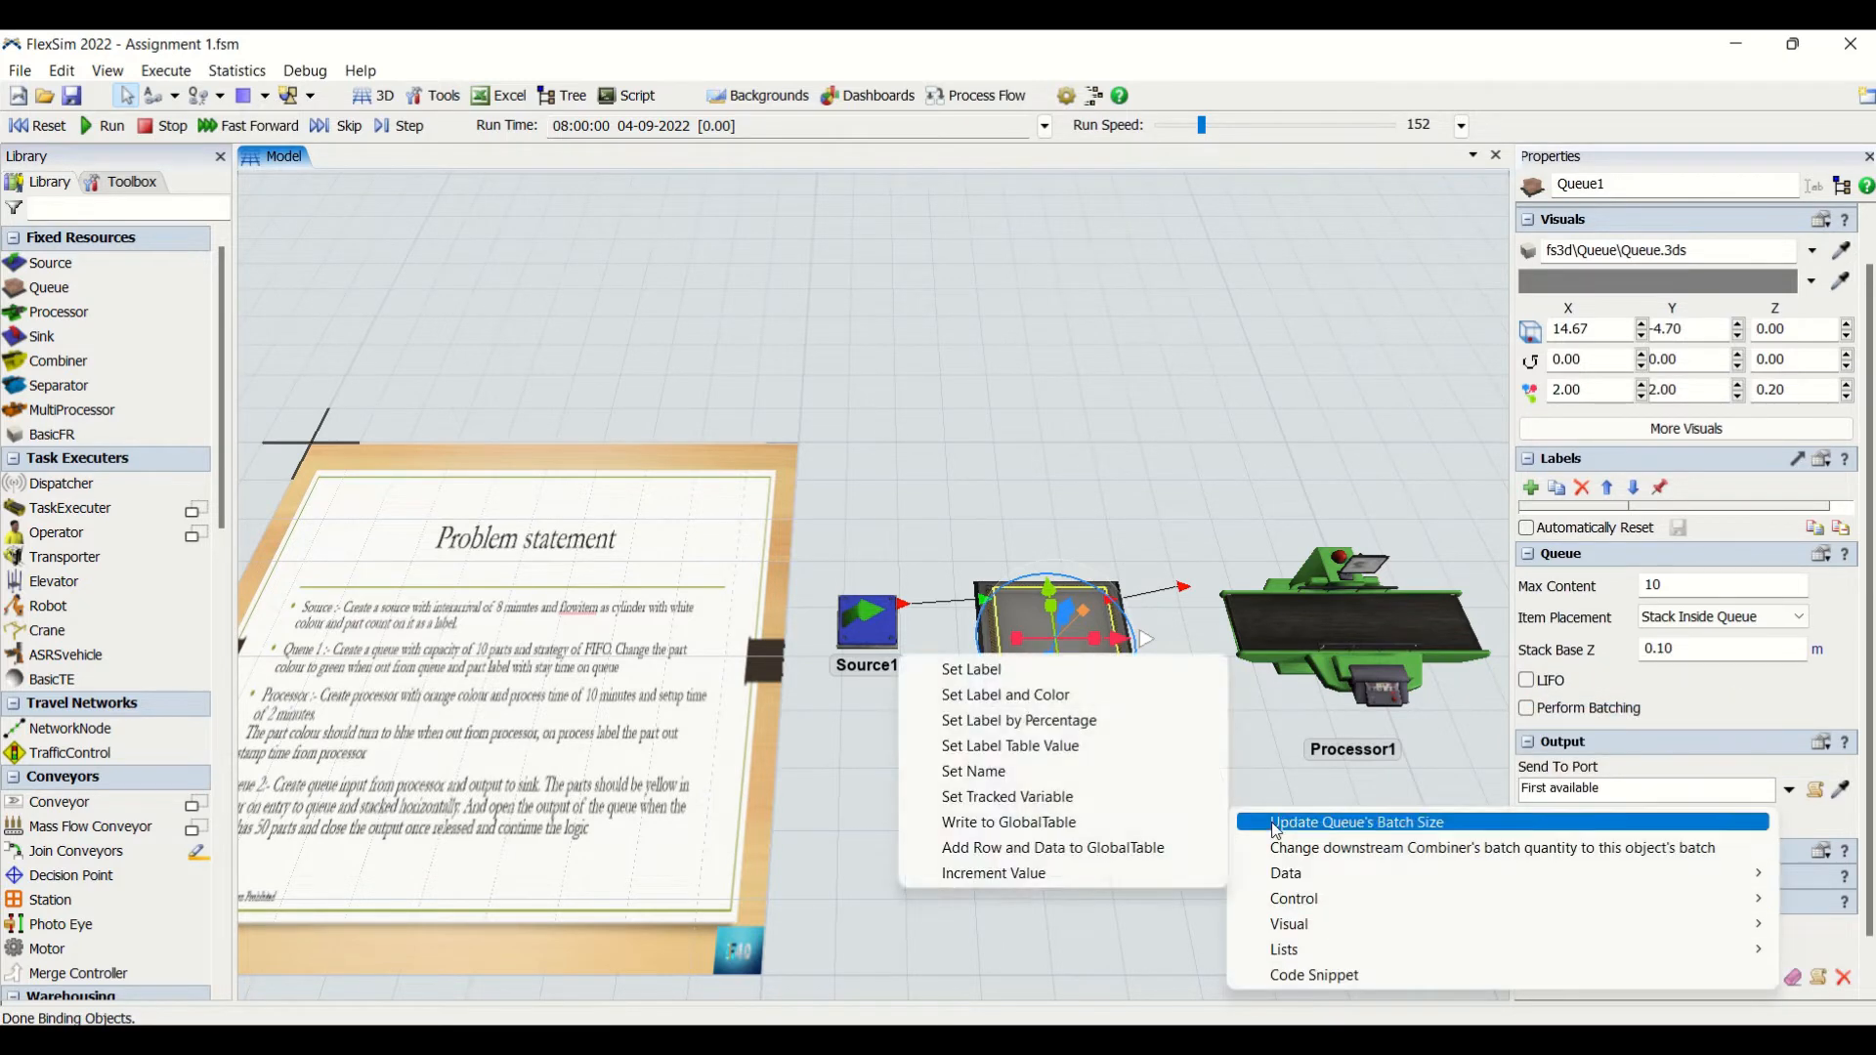
left_click(1051, 674)
- Configure Queue1's On Entry action to set the item's "intime" label to time()
left_click(1587, 930)
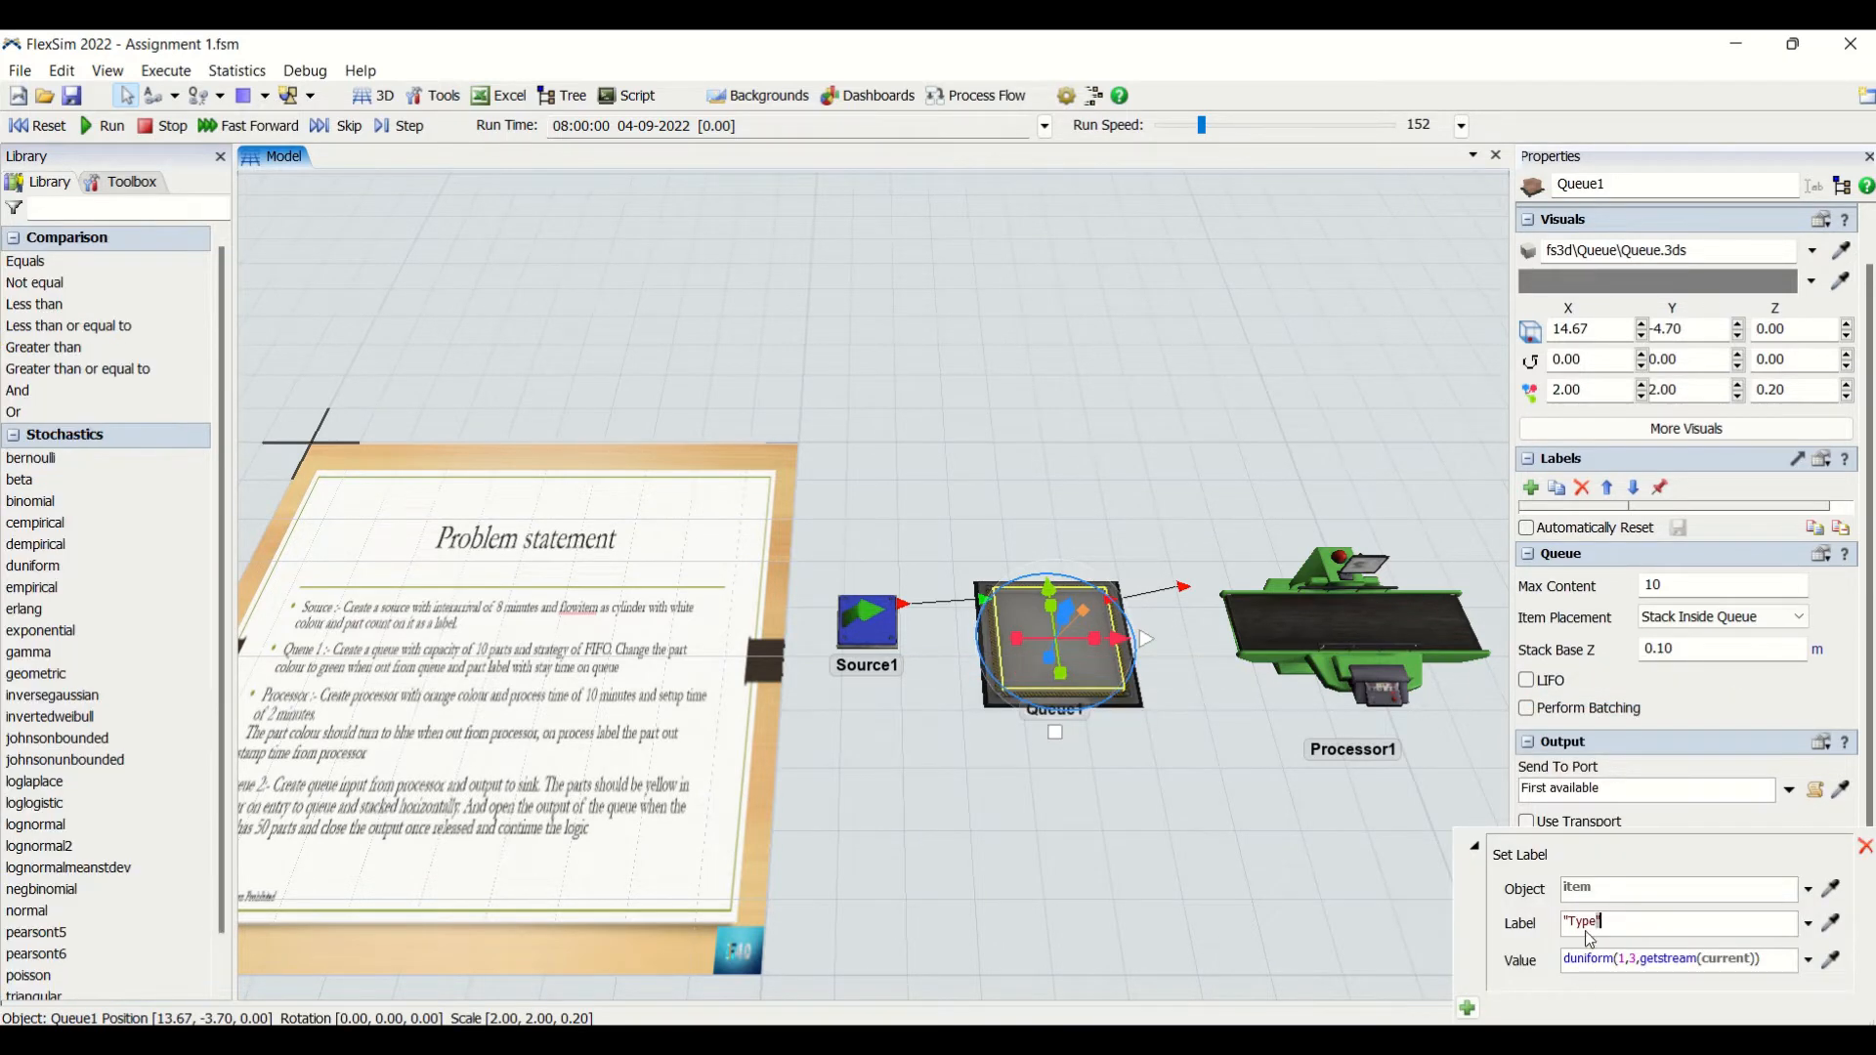
double_click(1576, 926)
key("BackSpace")
type("intime")
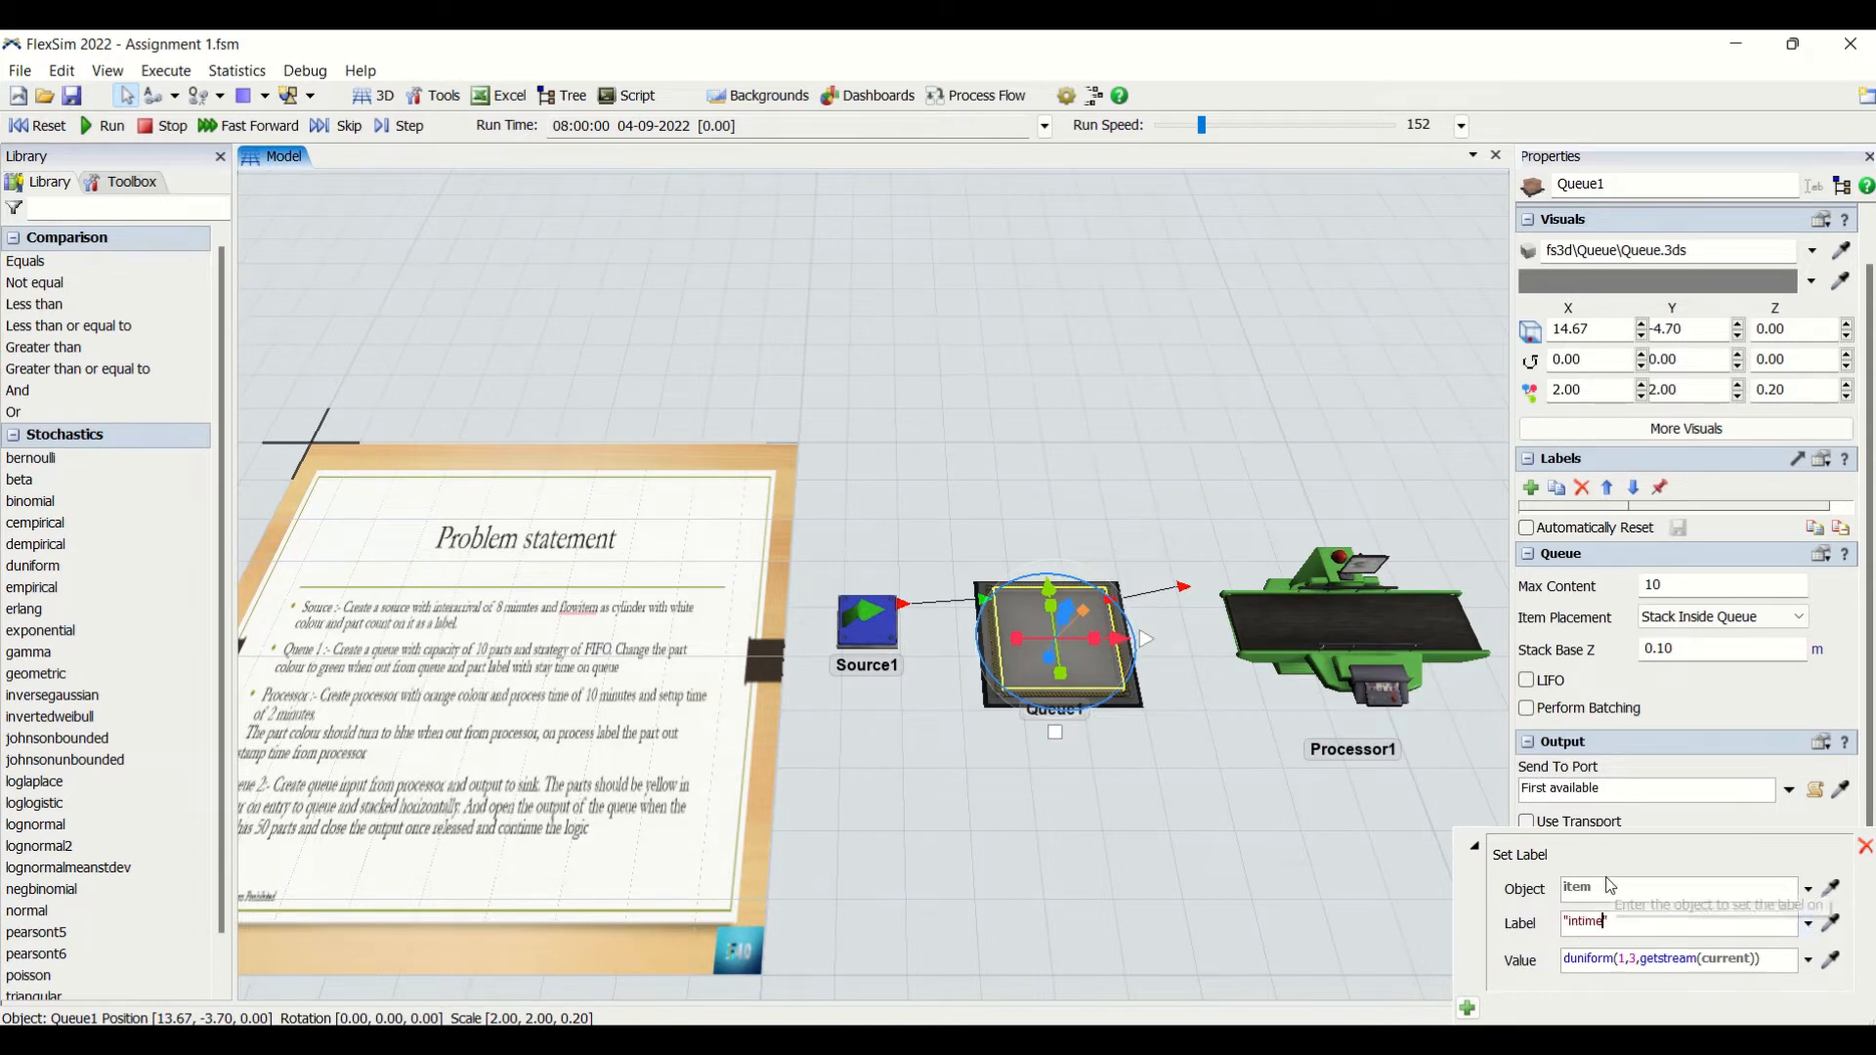
key("Tab")
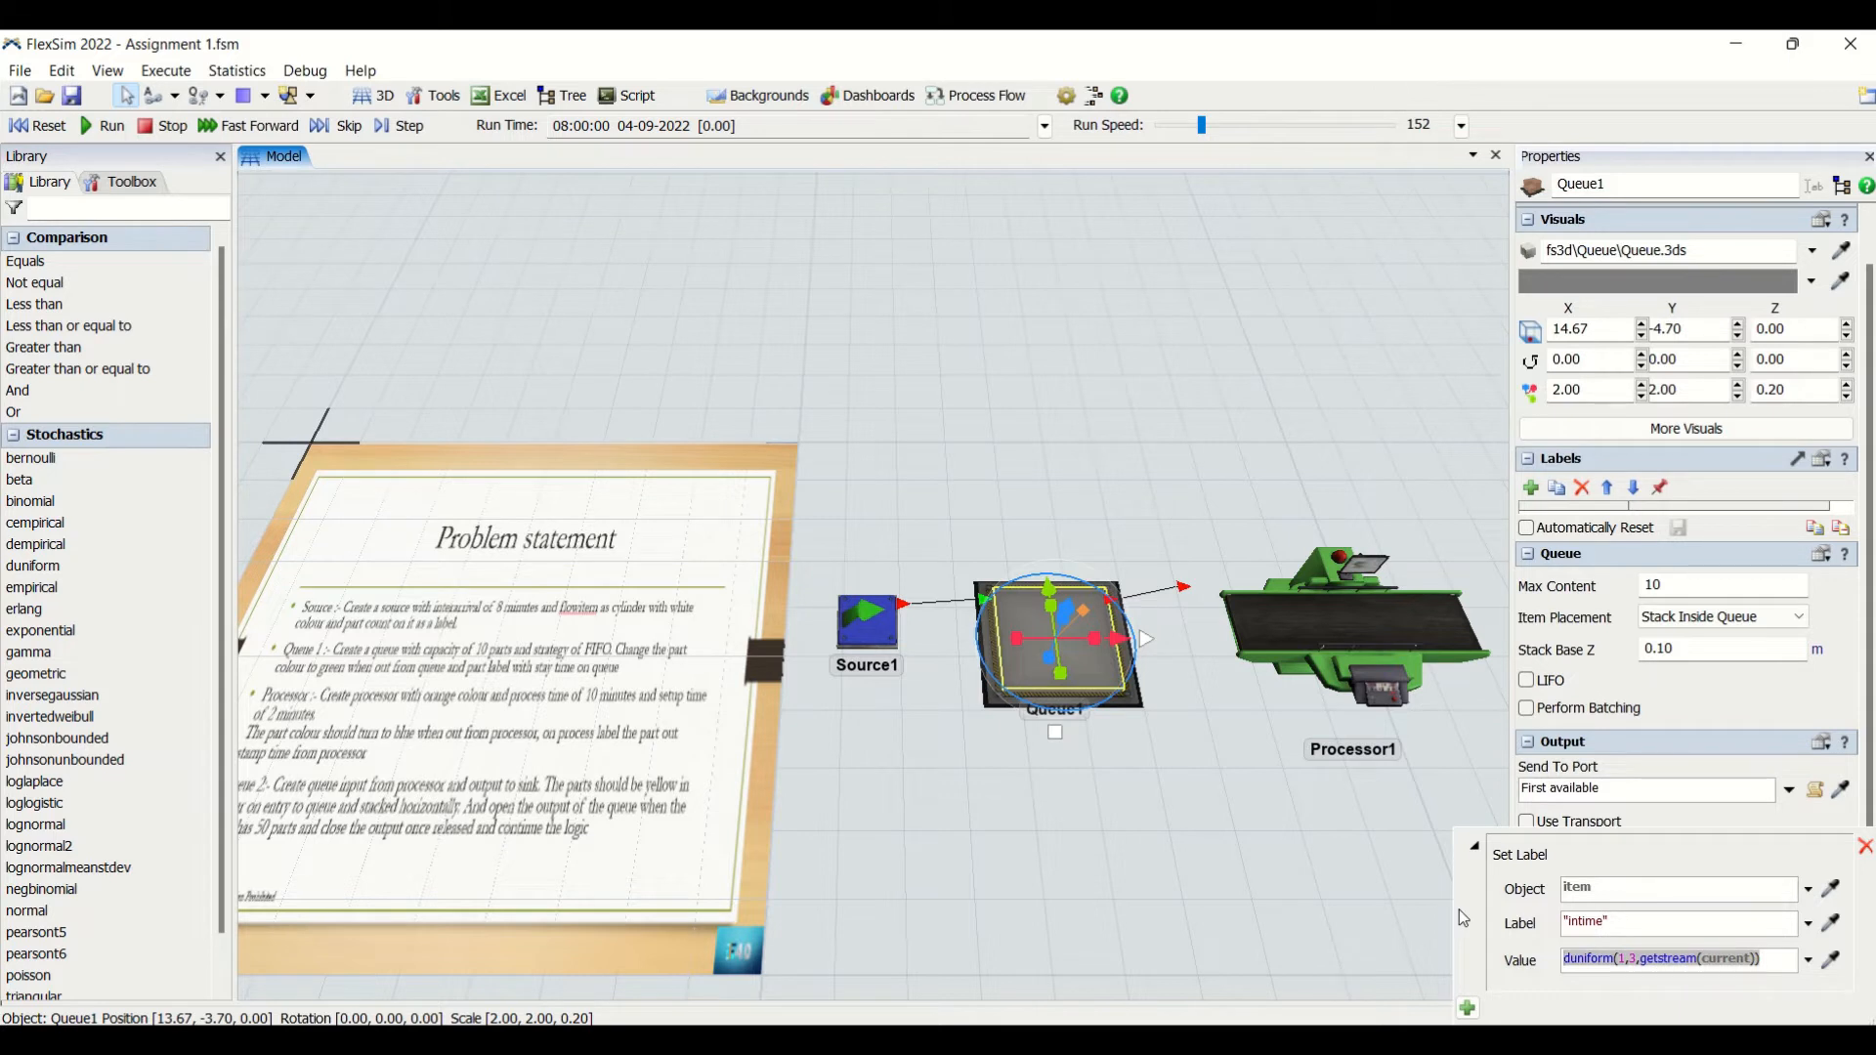
type("time()")
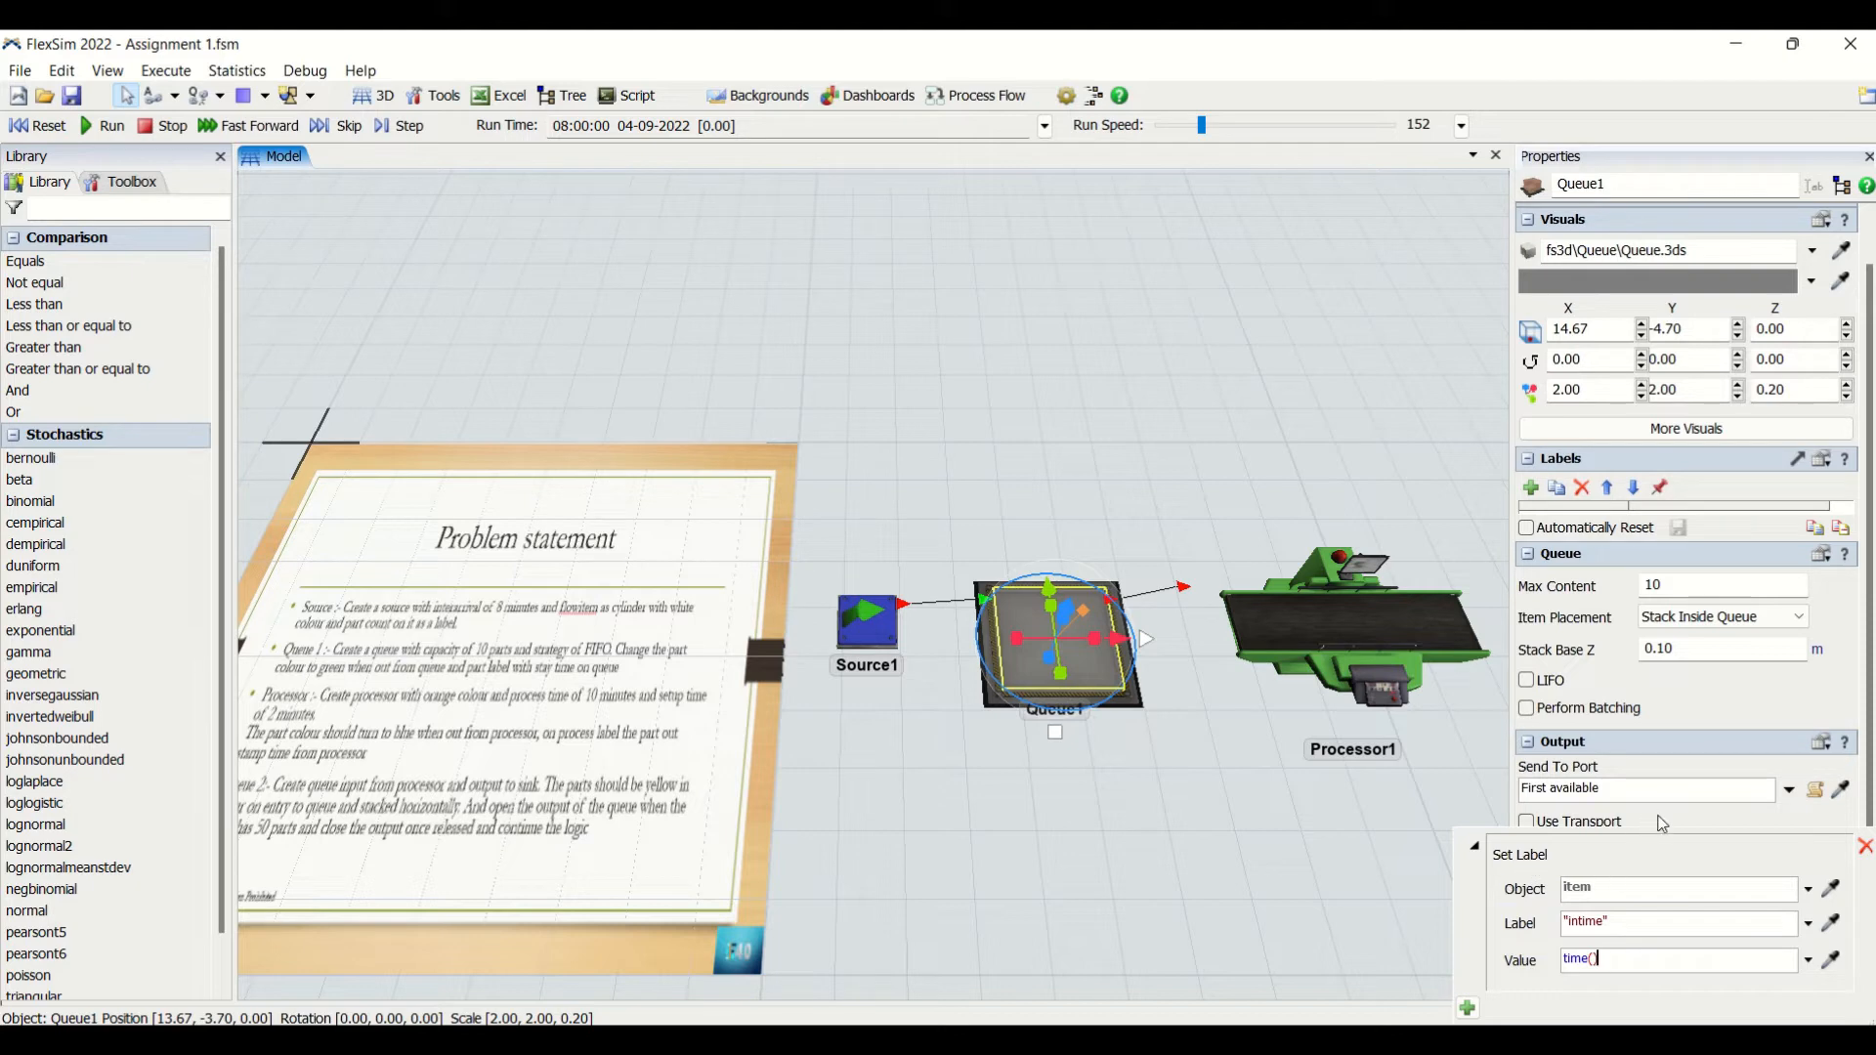
left_click(1276, 872)
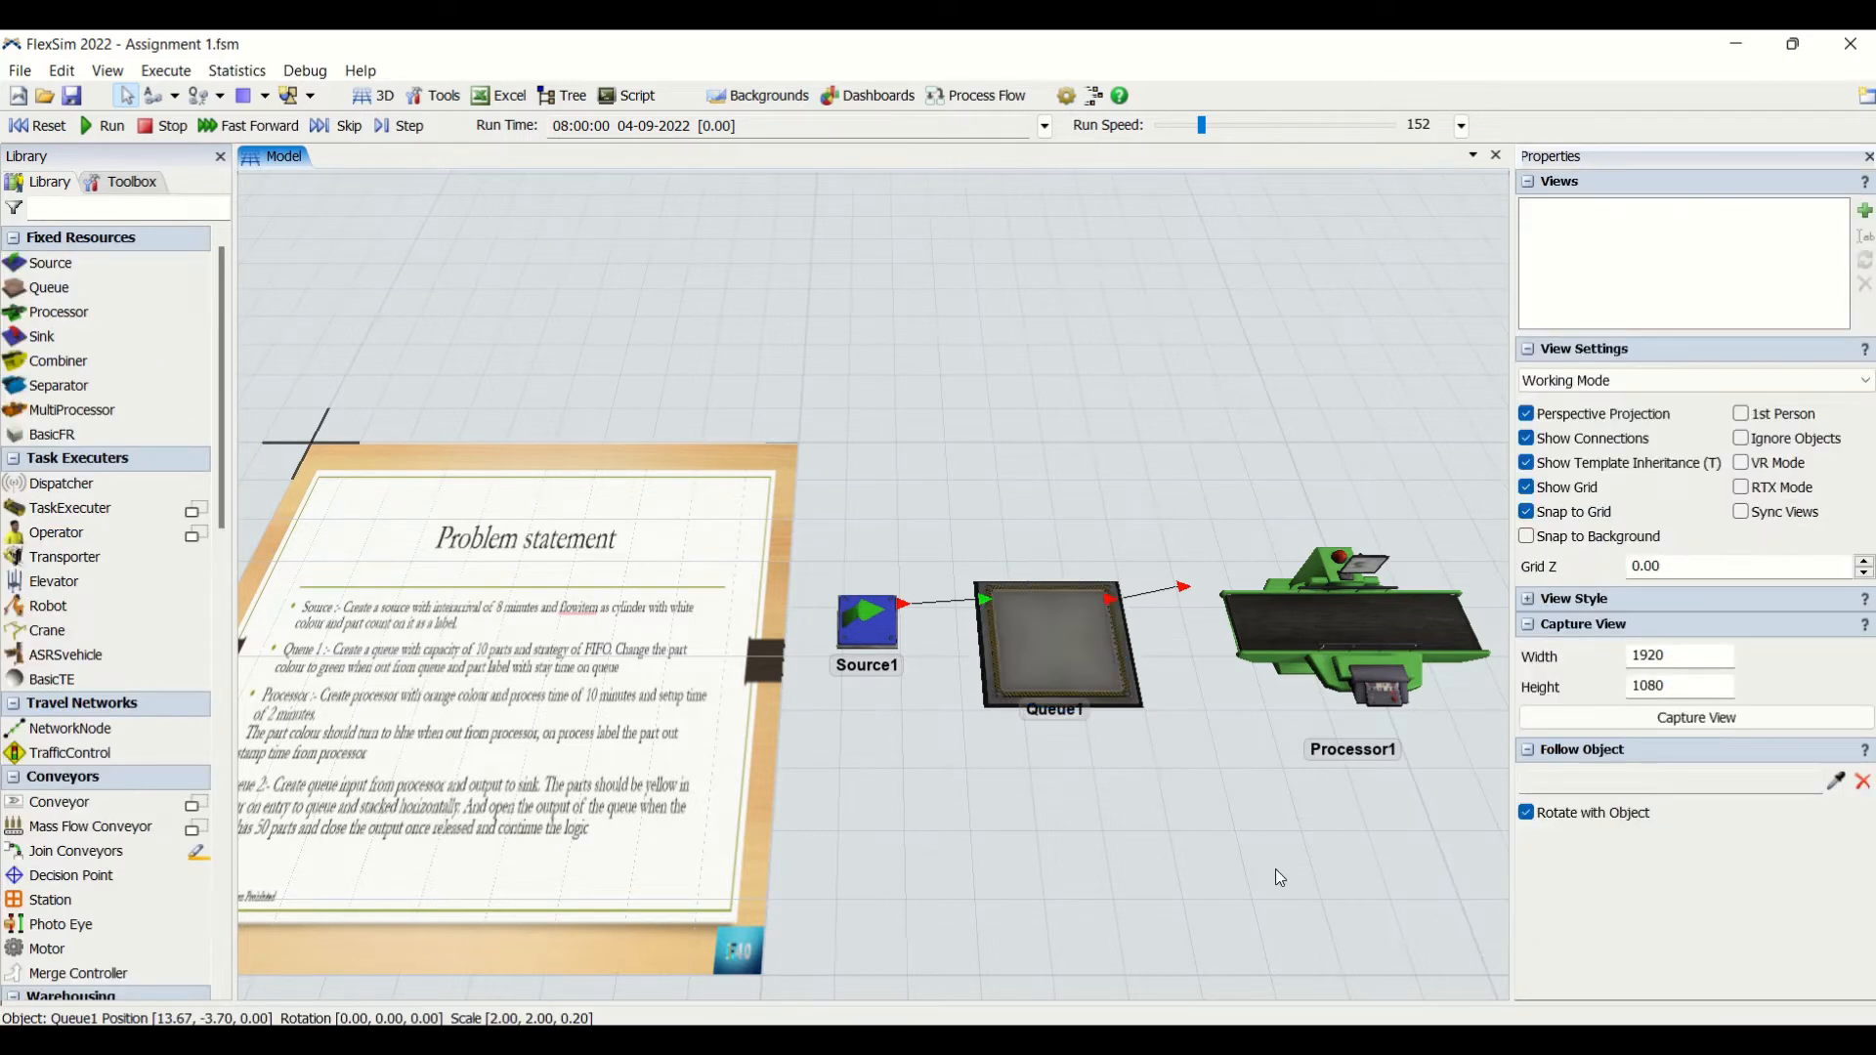
left_click(1059, 682)
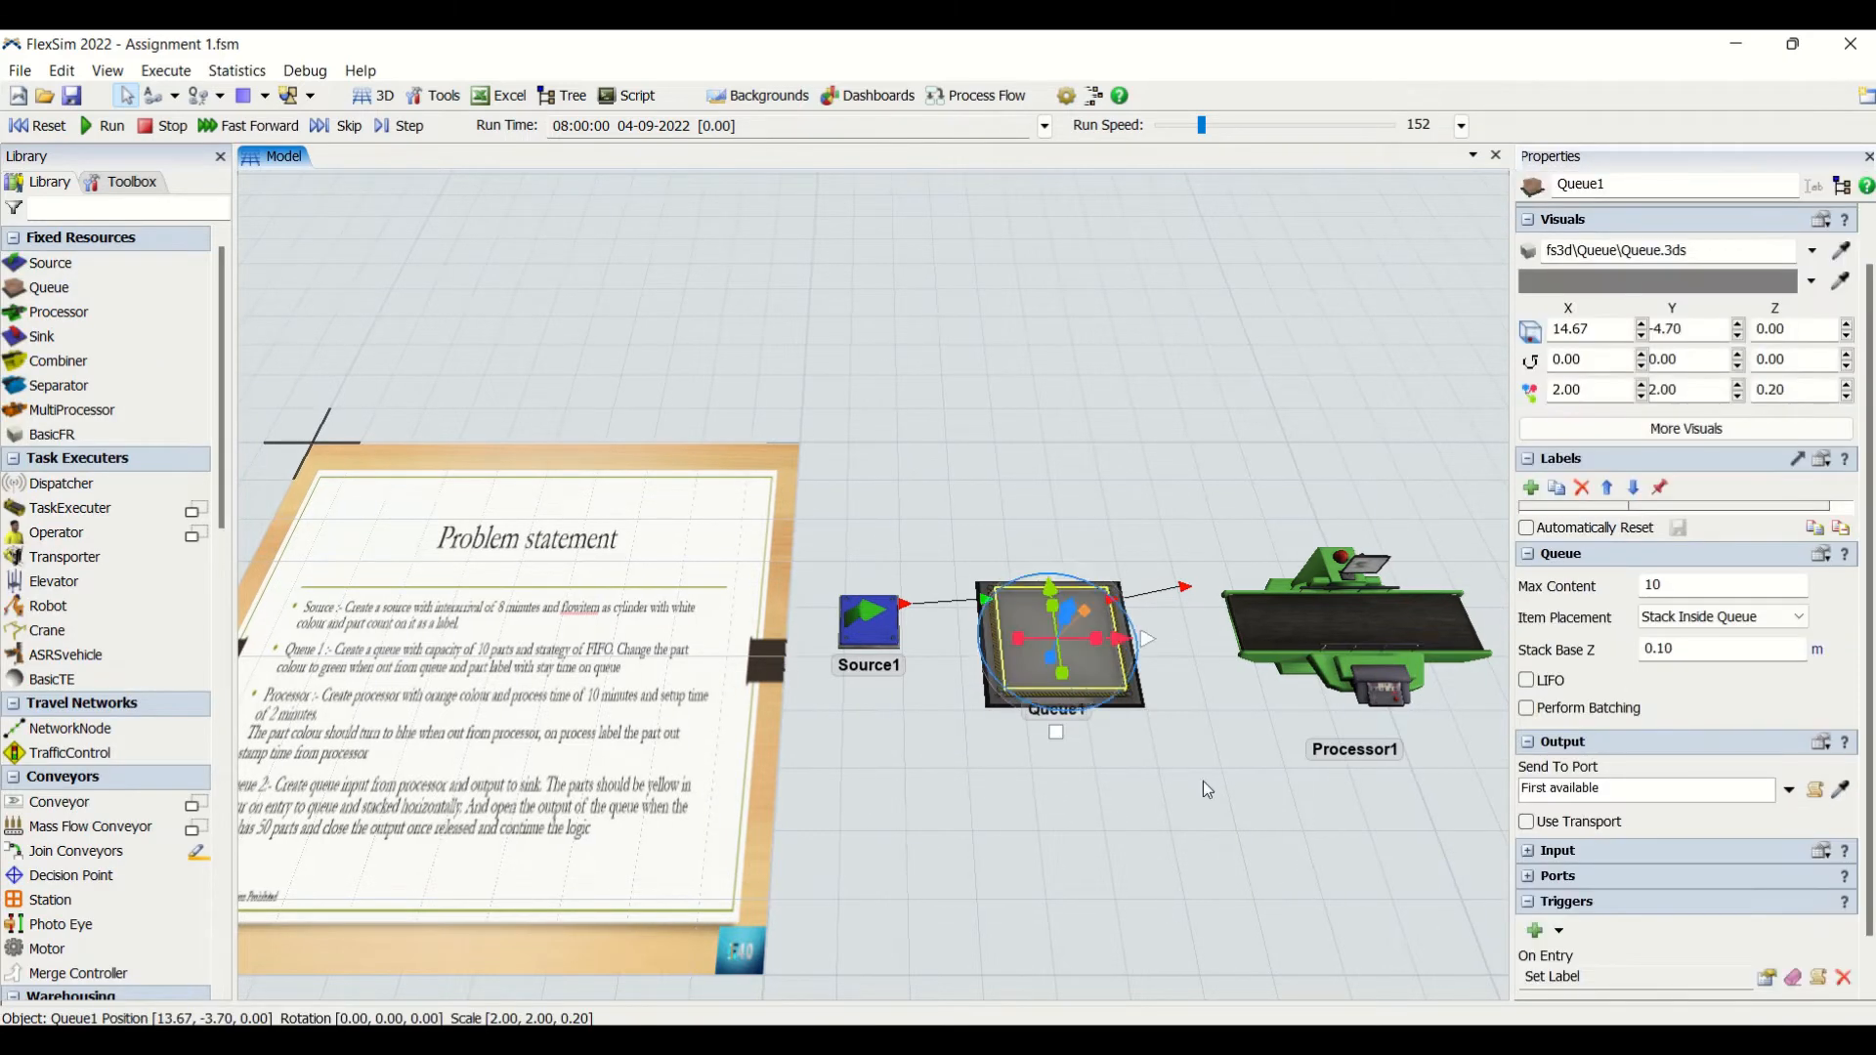
left_click(1763, 977)
left_click(1319, 875)
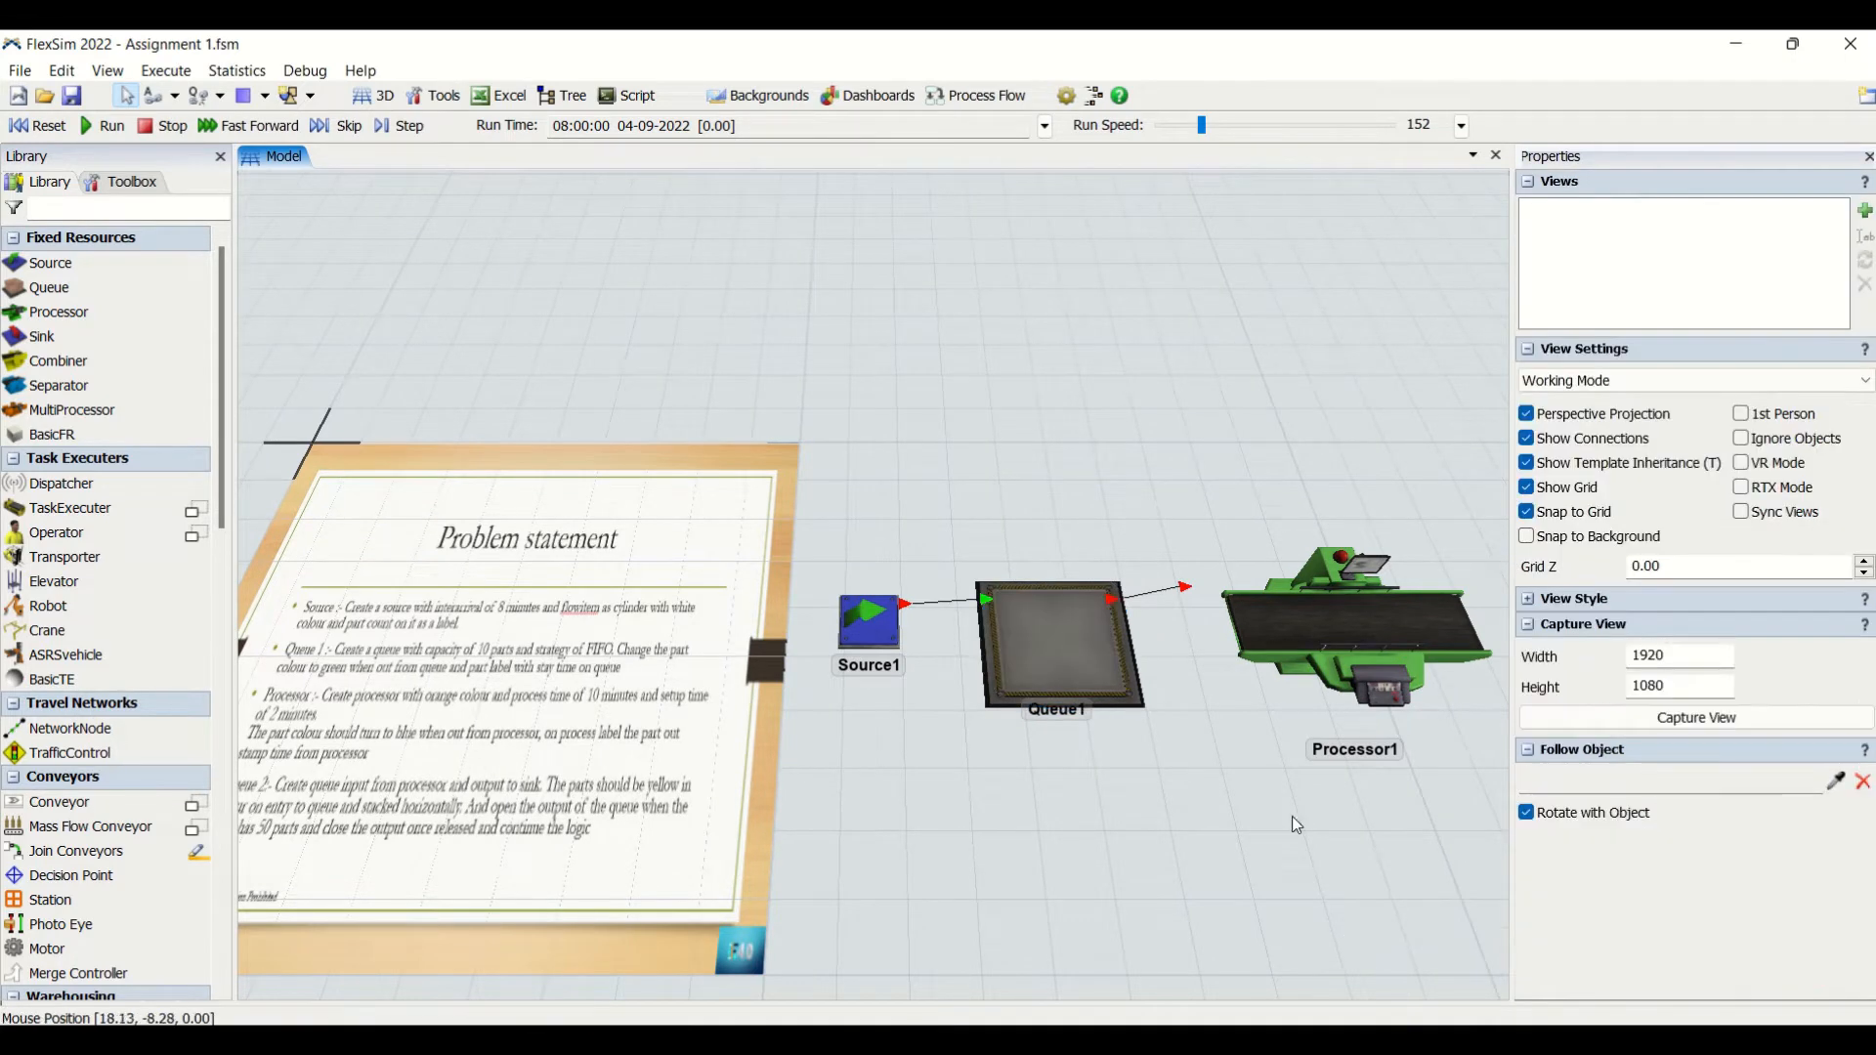
- Add a Set Label action below the color action in Queue1's On Exit trigger
left_click(1082, 655)
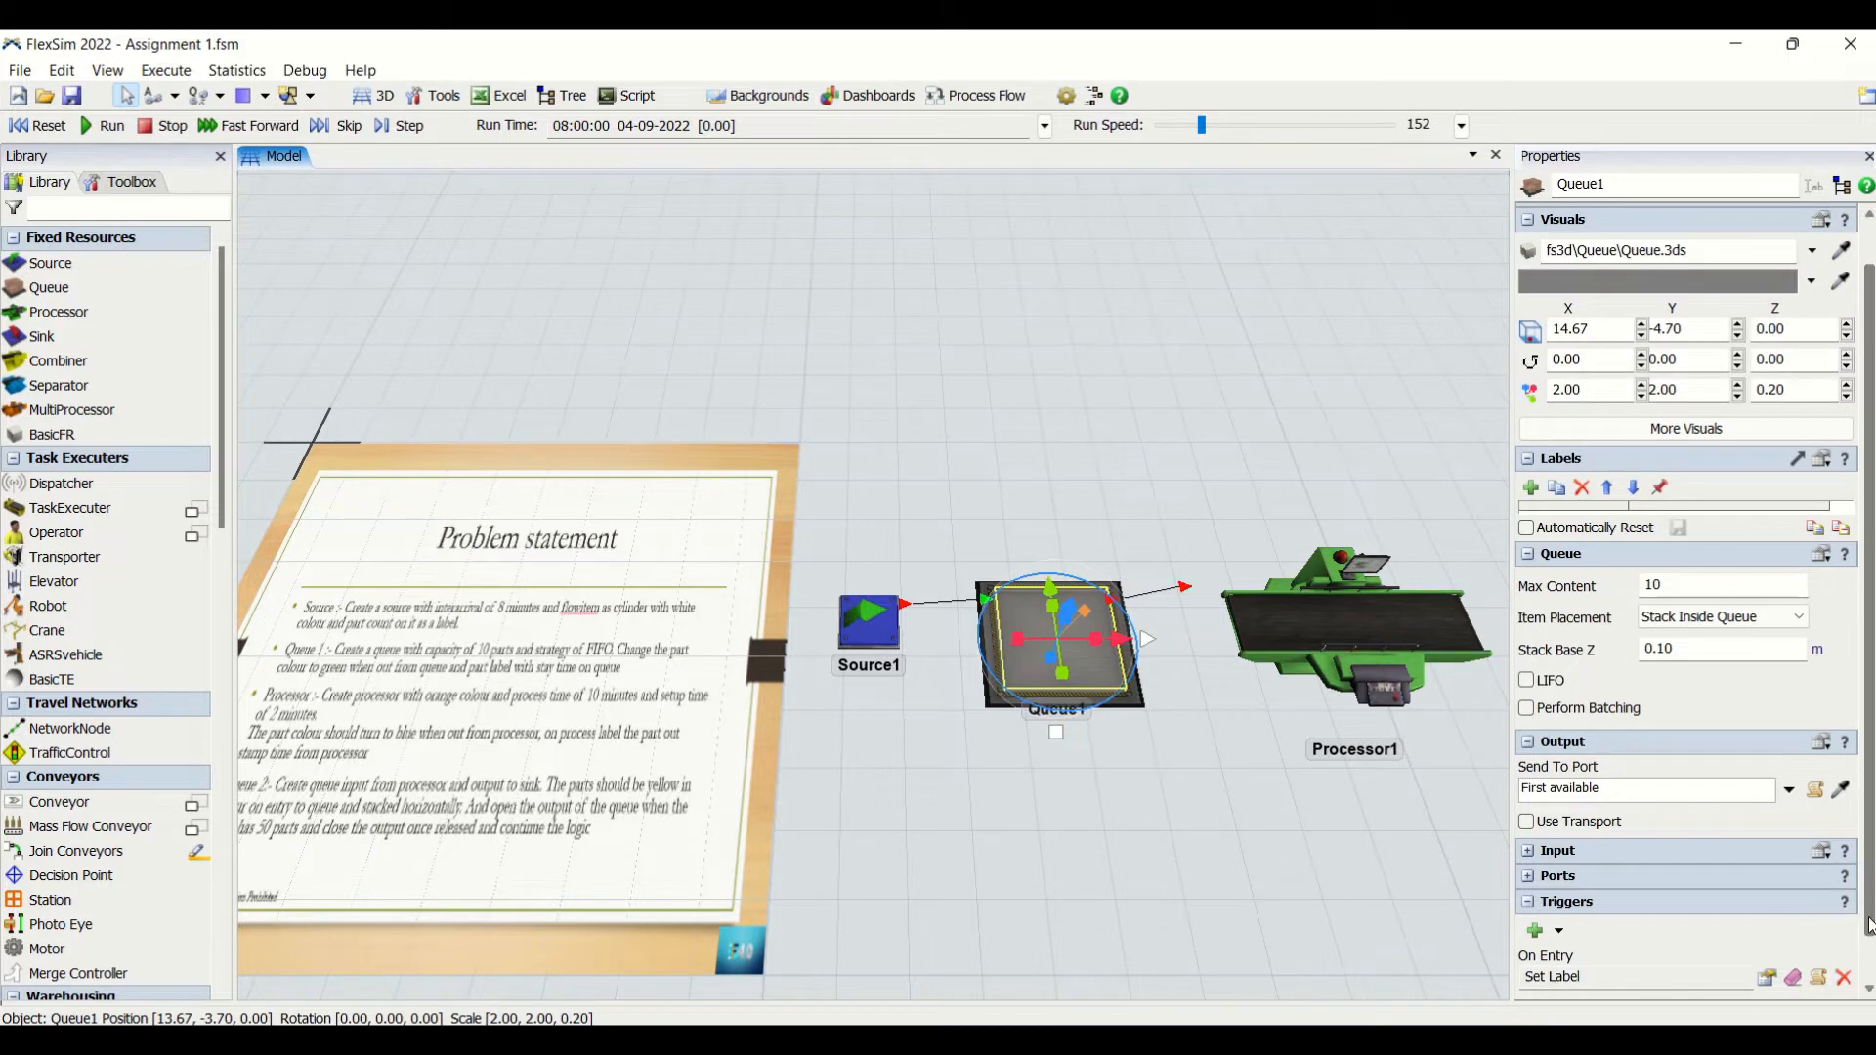
scroll(1845, 908, "down", 1)
left_click(1766, 979)
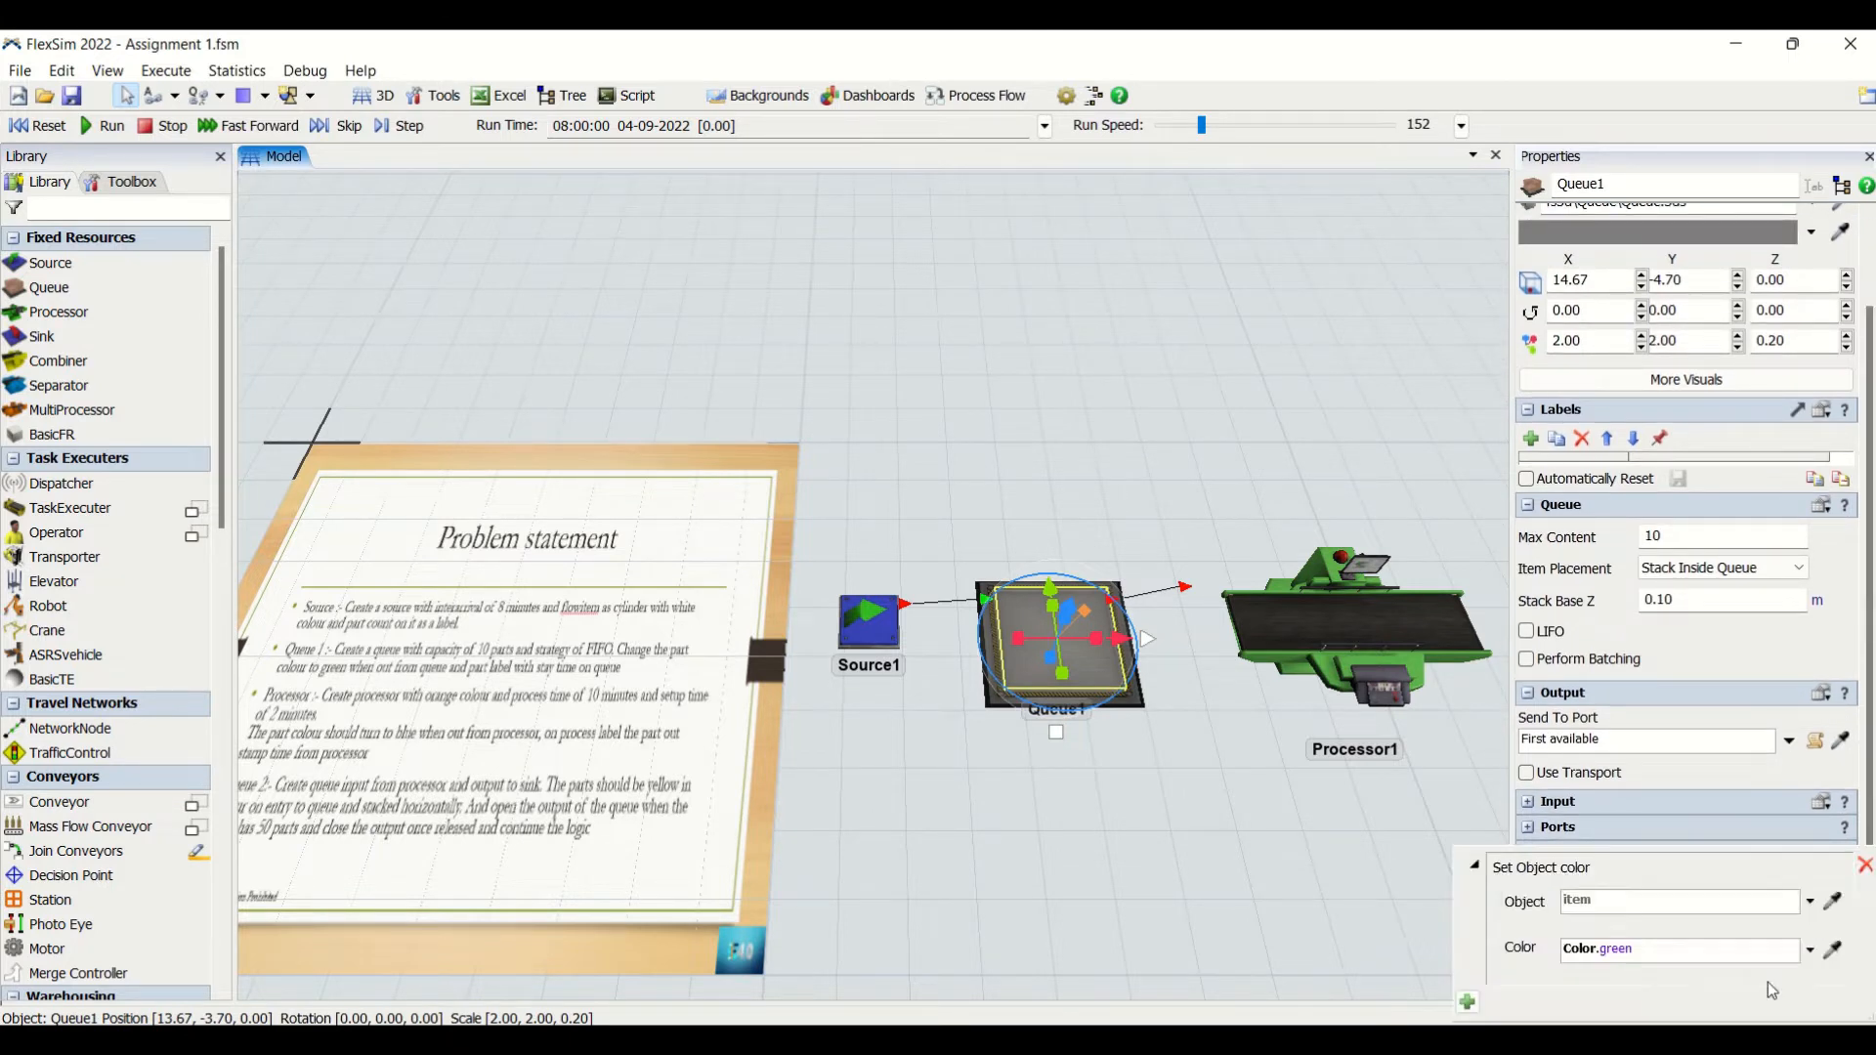
left_click(1467, 1002)
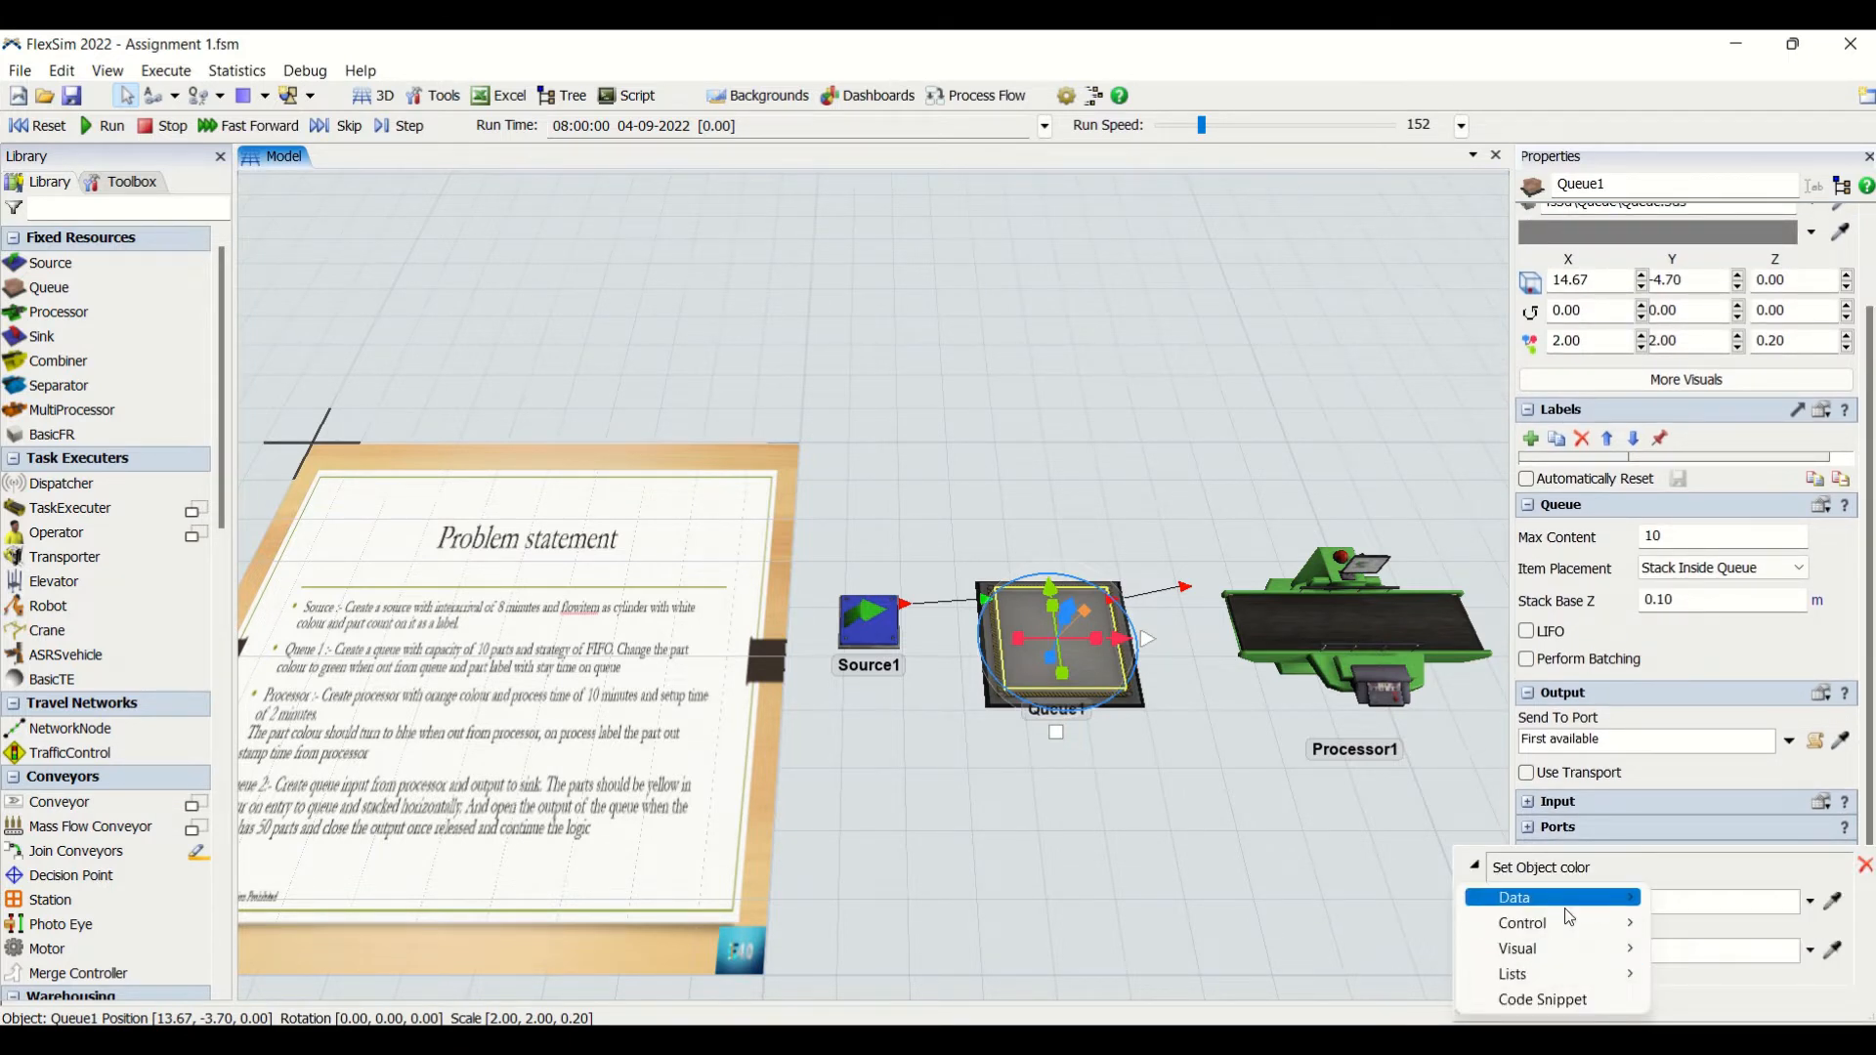
mouse_move(1561, 913)
left_click(1239, 694)
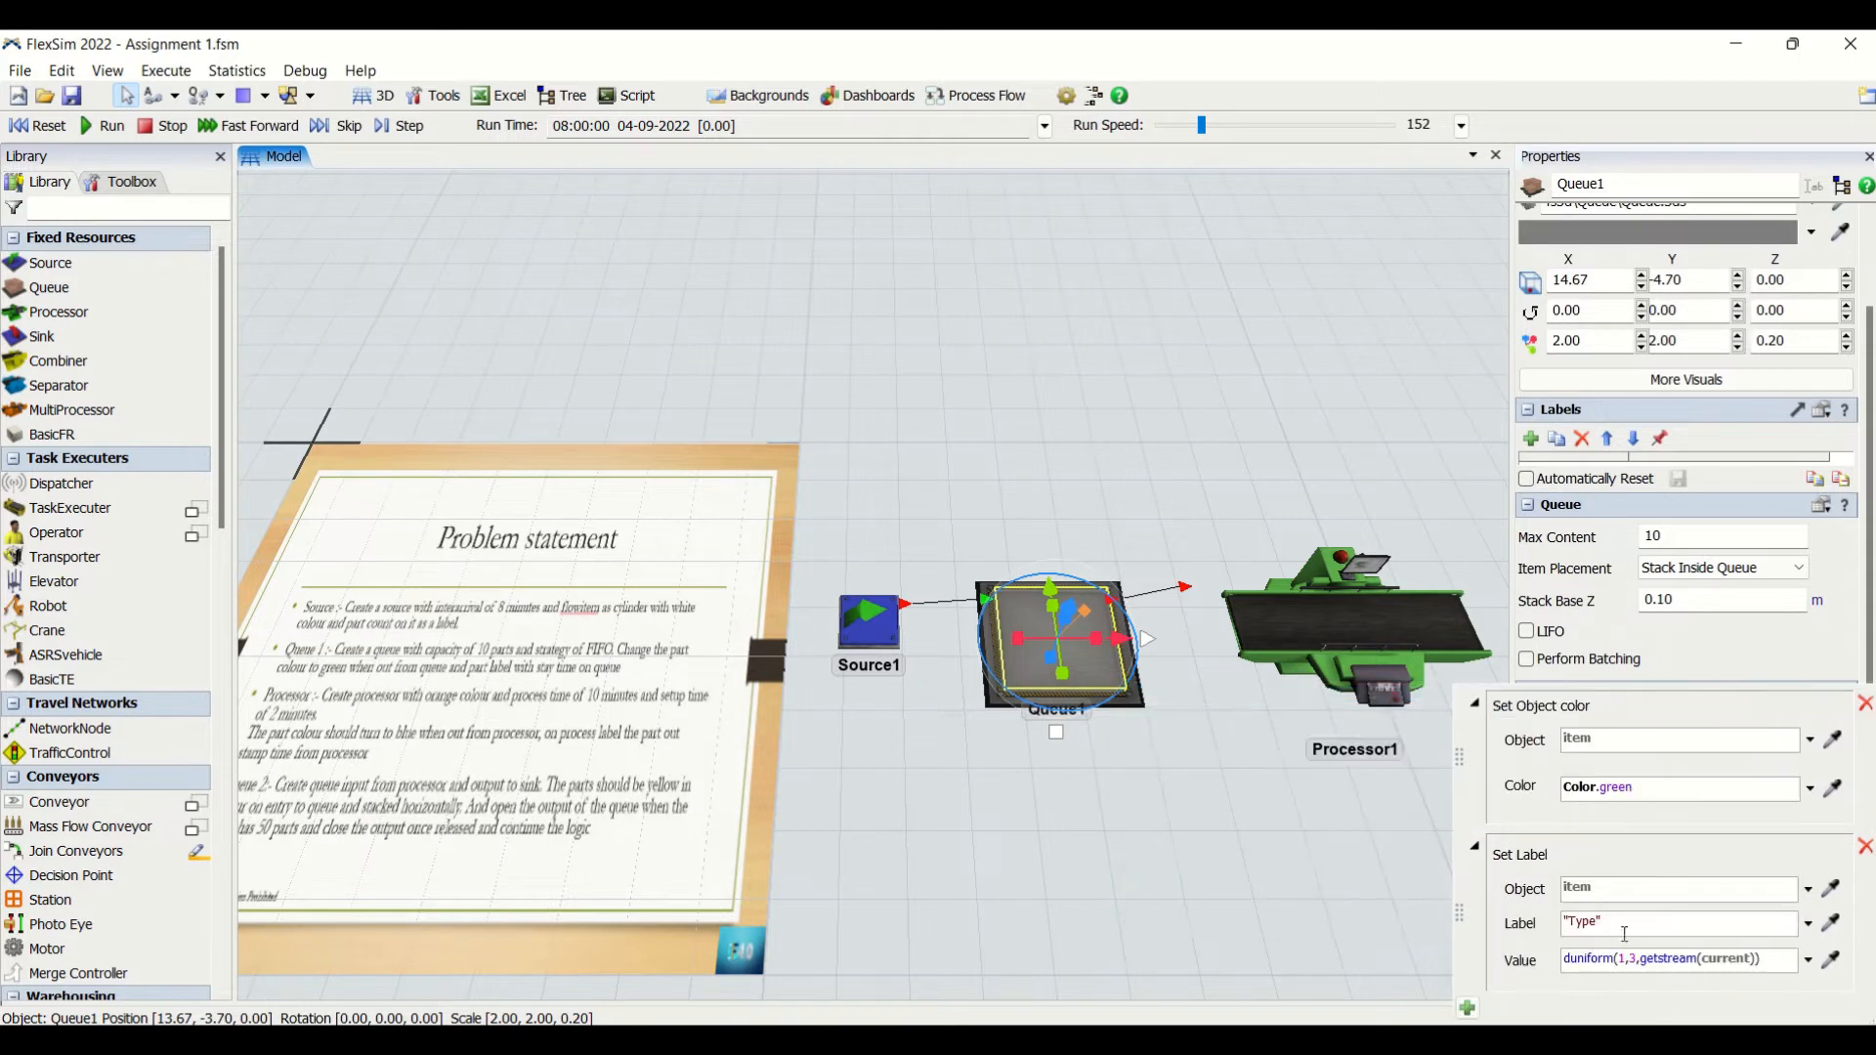
- Configure the On Exit Set Label action to set the item's "outtime" label to time()
left_click(1580, 925)
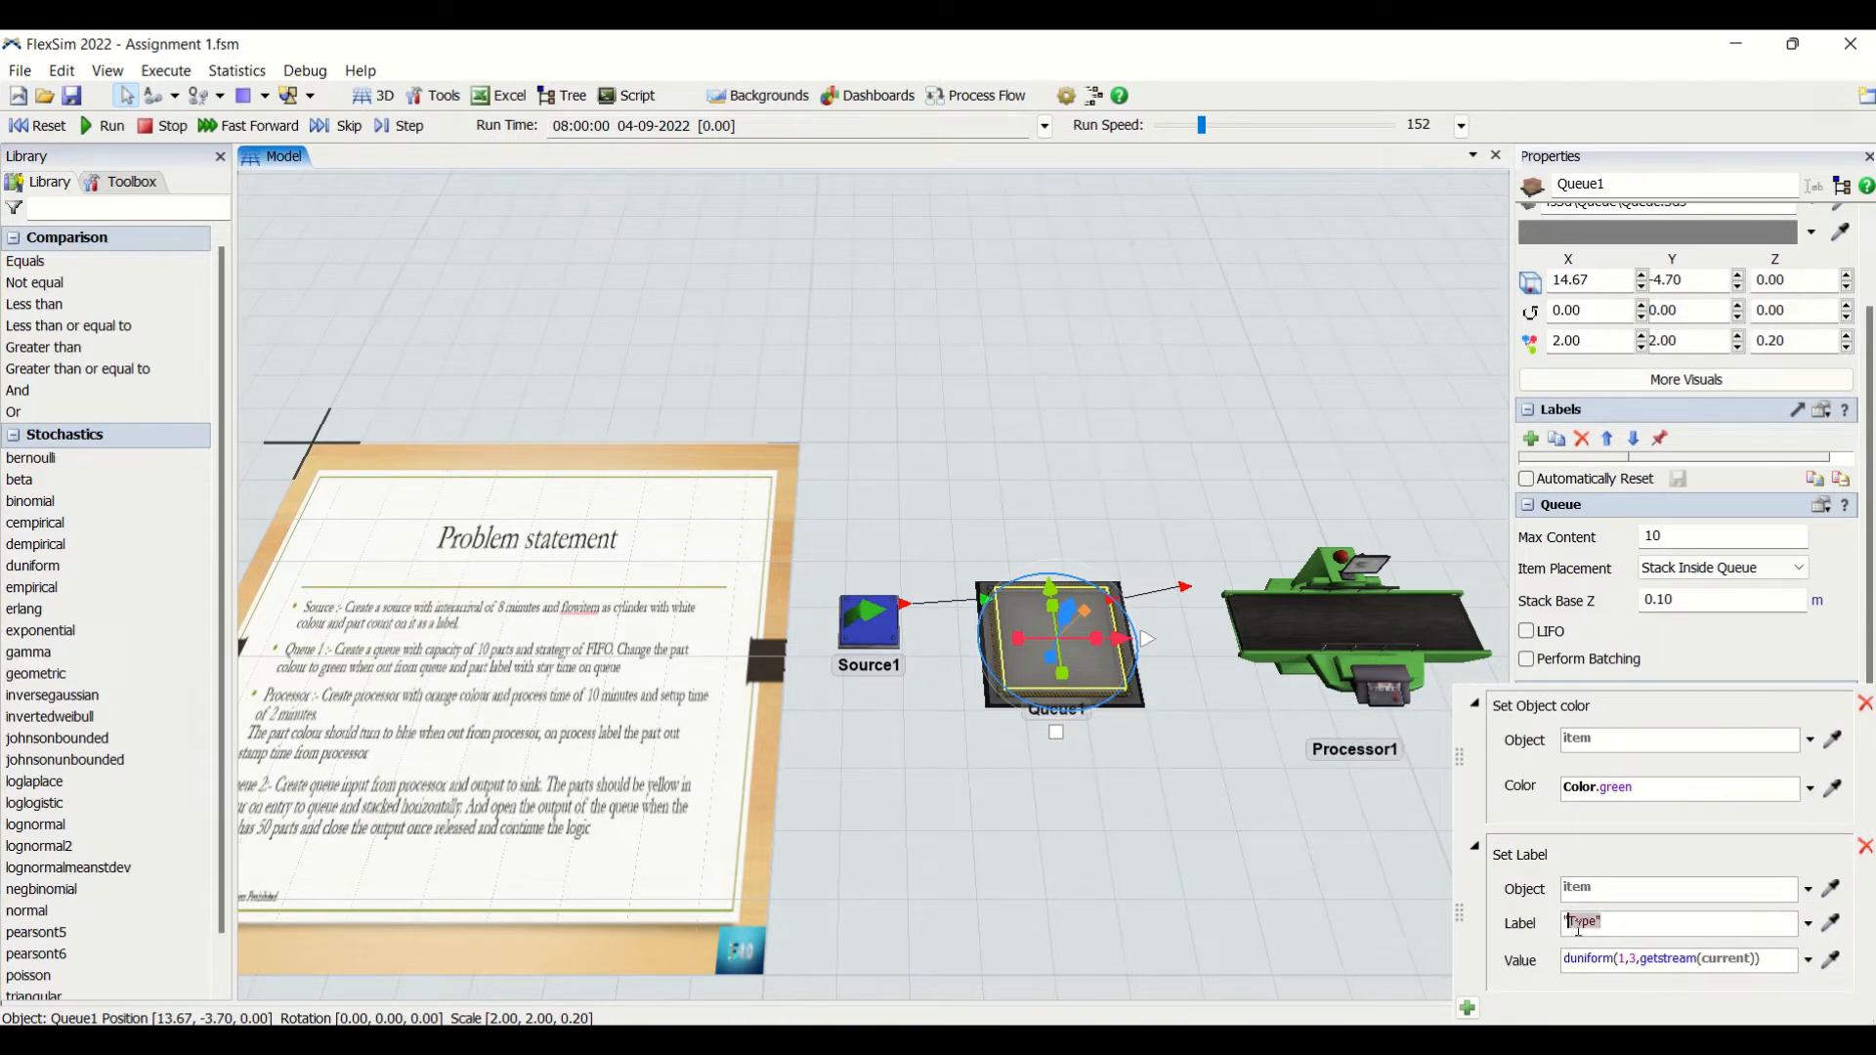
double_click(1580, 926)
double_click(1578, 929)
type("q")
left_click_drag(1766, 967, 1544, 960)
type("time()")
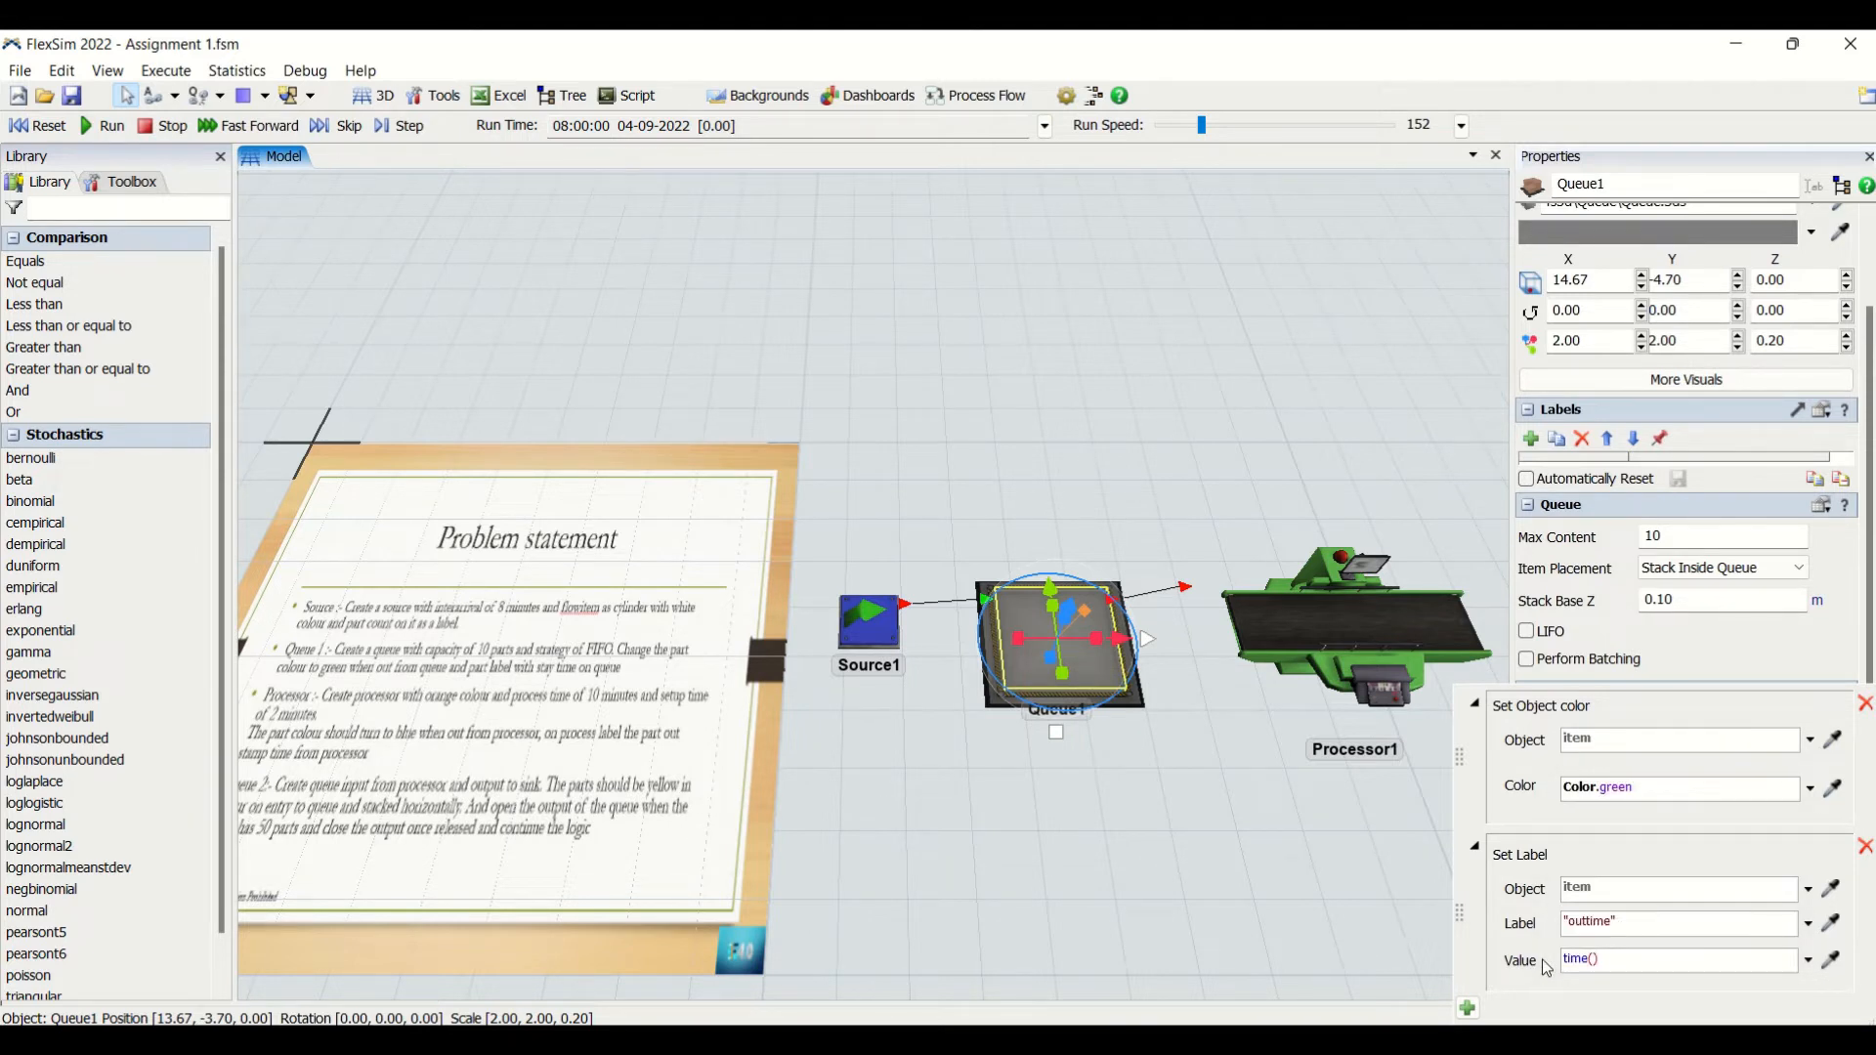
left_click(1241, 895)
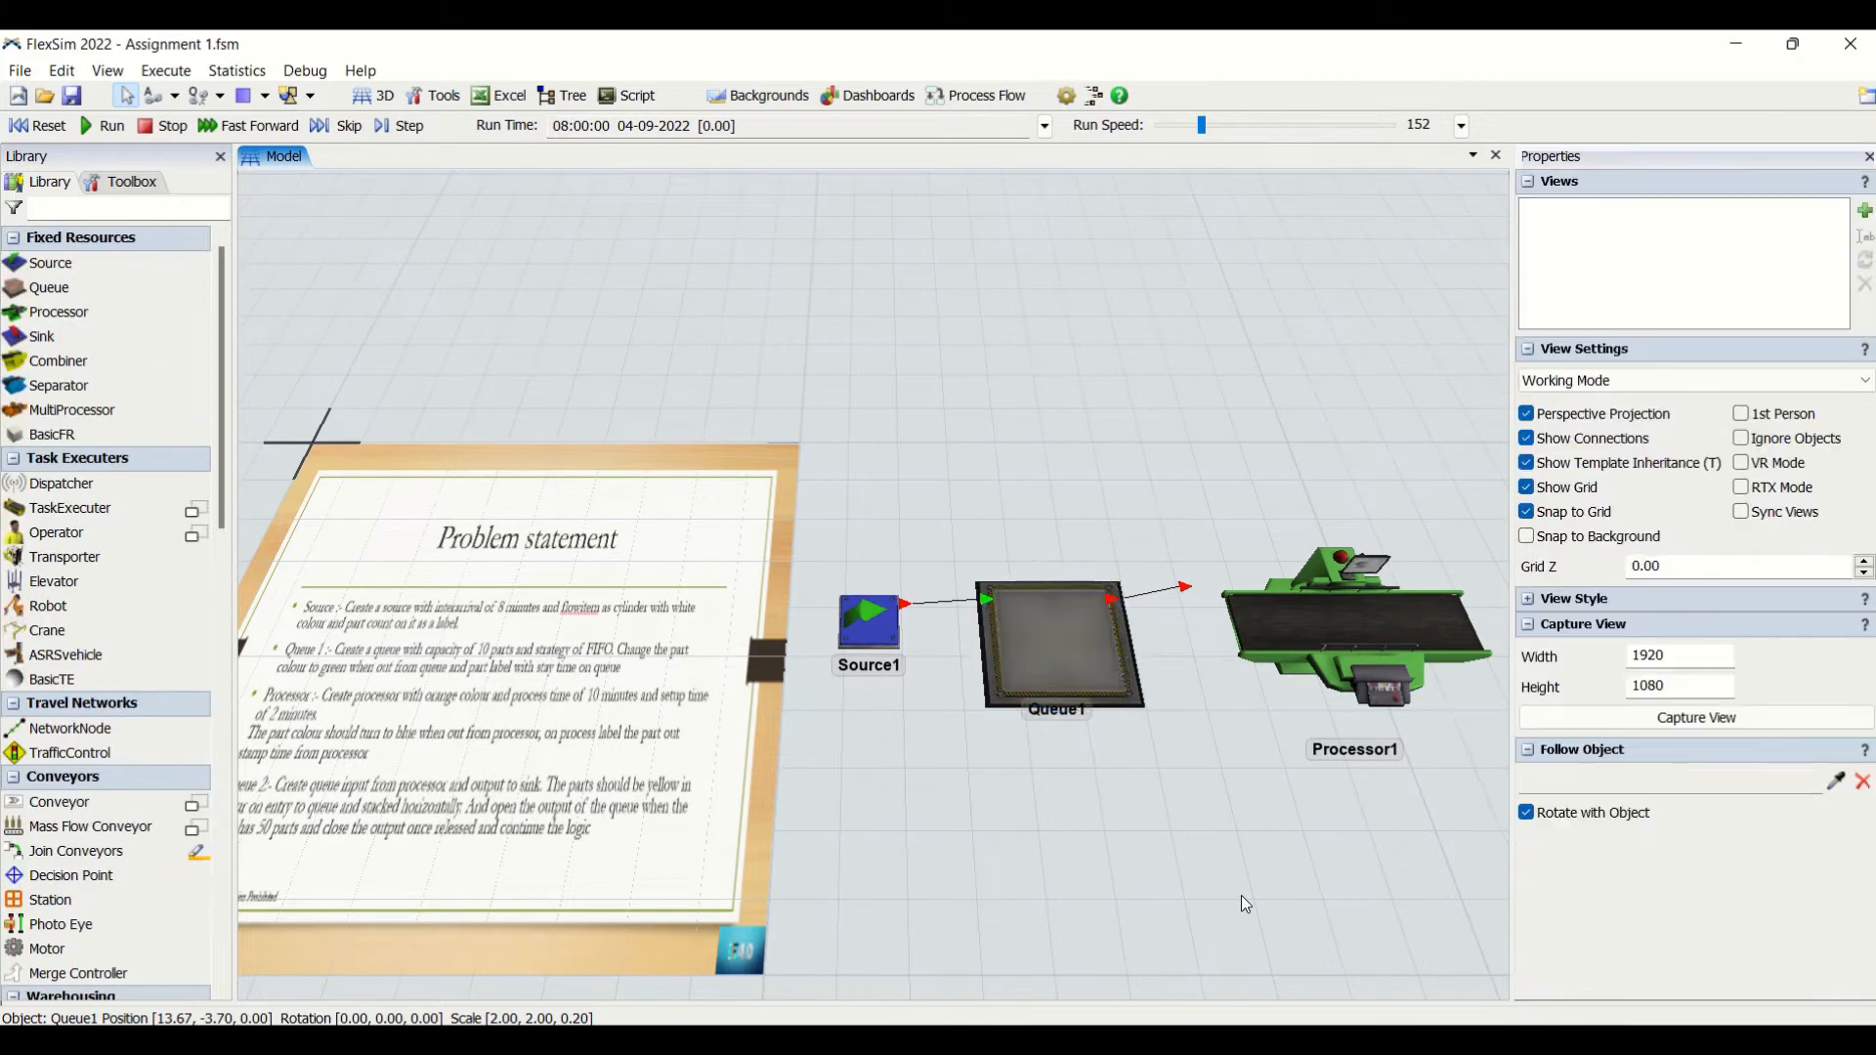
- Review the Set Label actions in Queue1's On Entry and On Exit triggers
left_click(1102, 672)
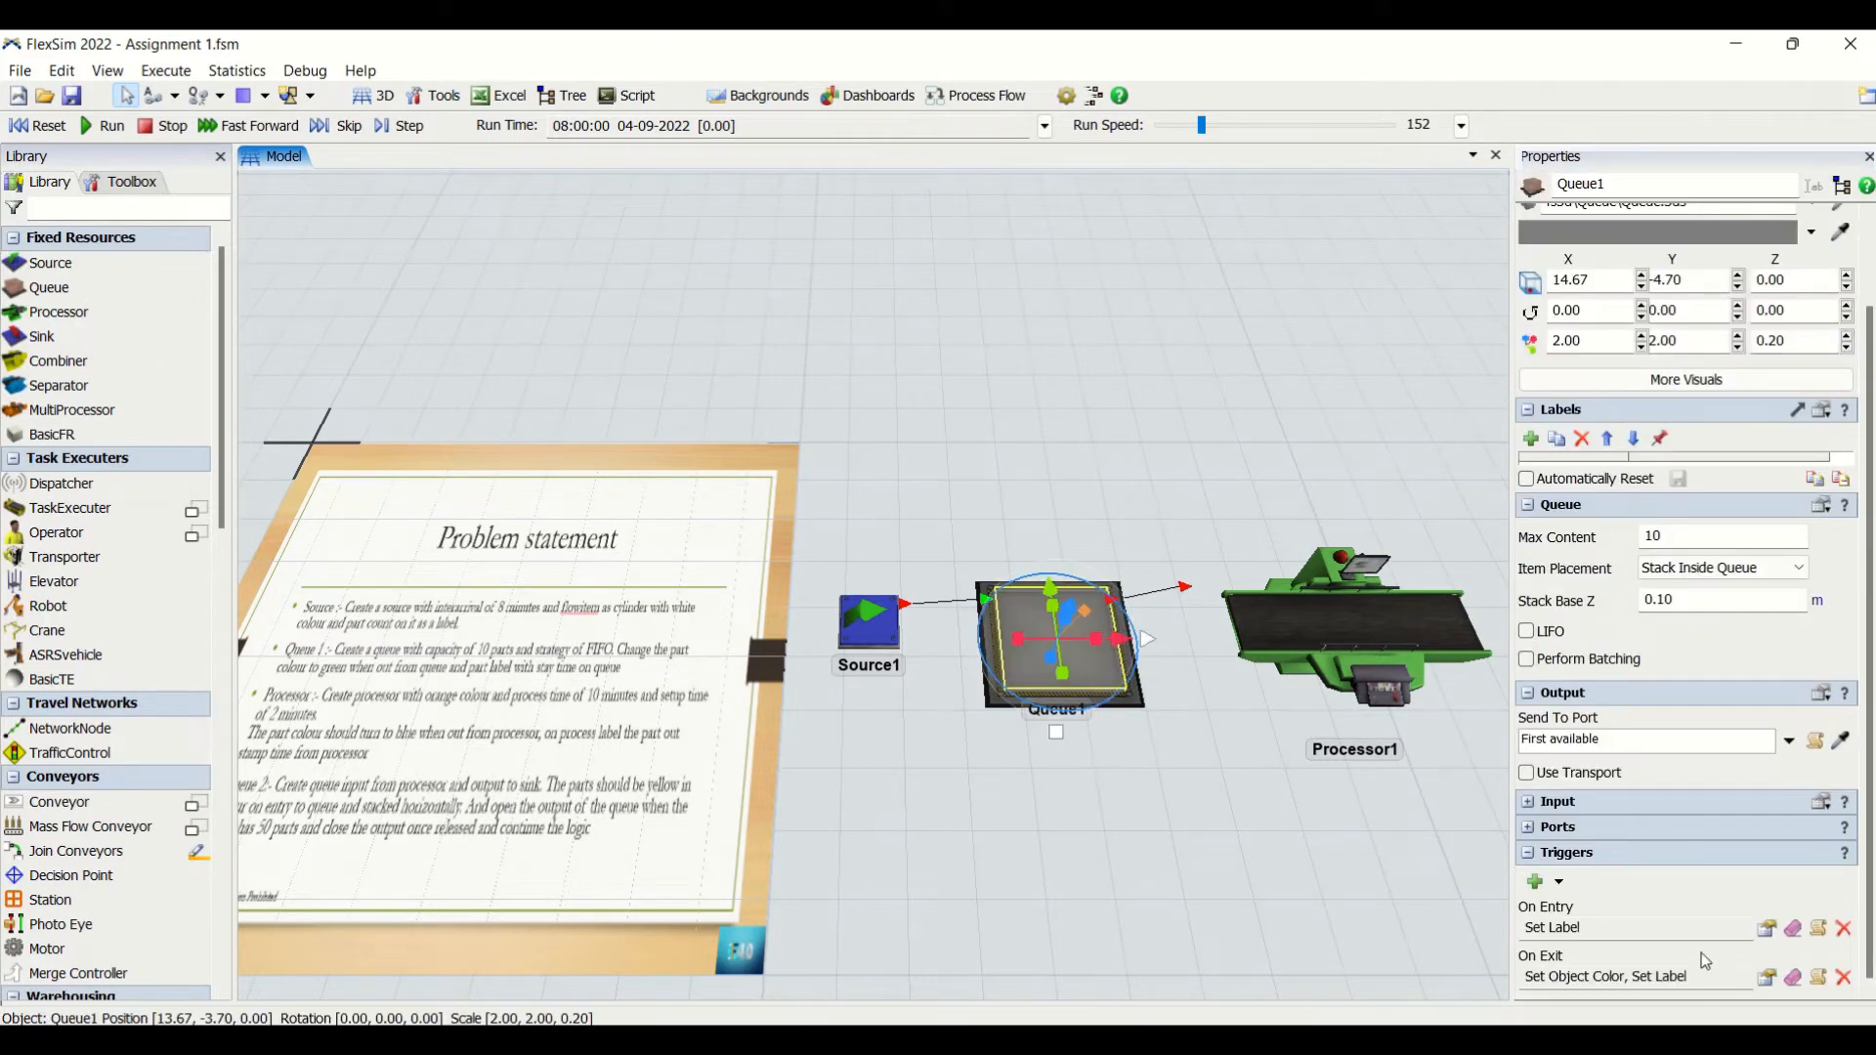
left_click(1768, 929)
left_click(1381, 929)
left_click(1039, 650)
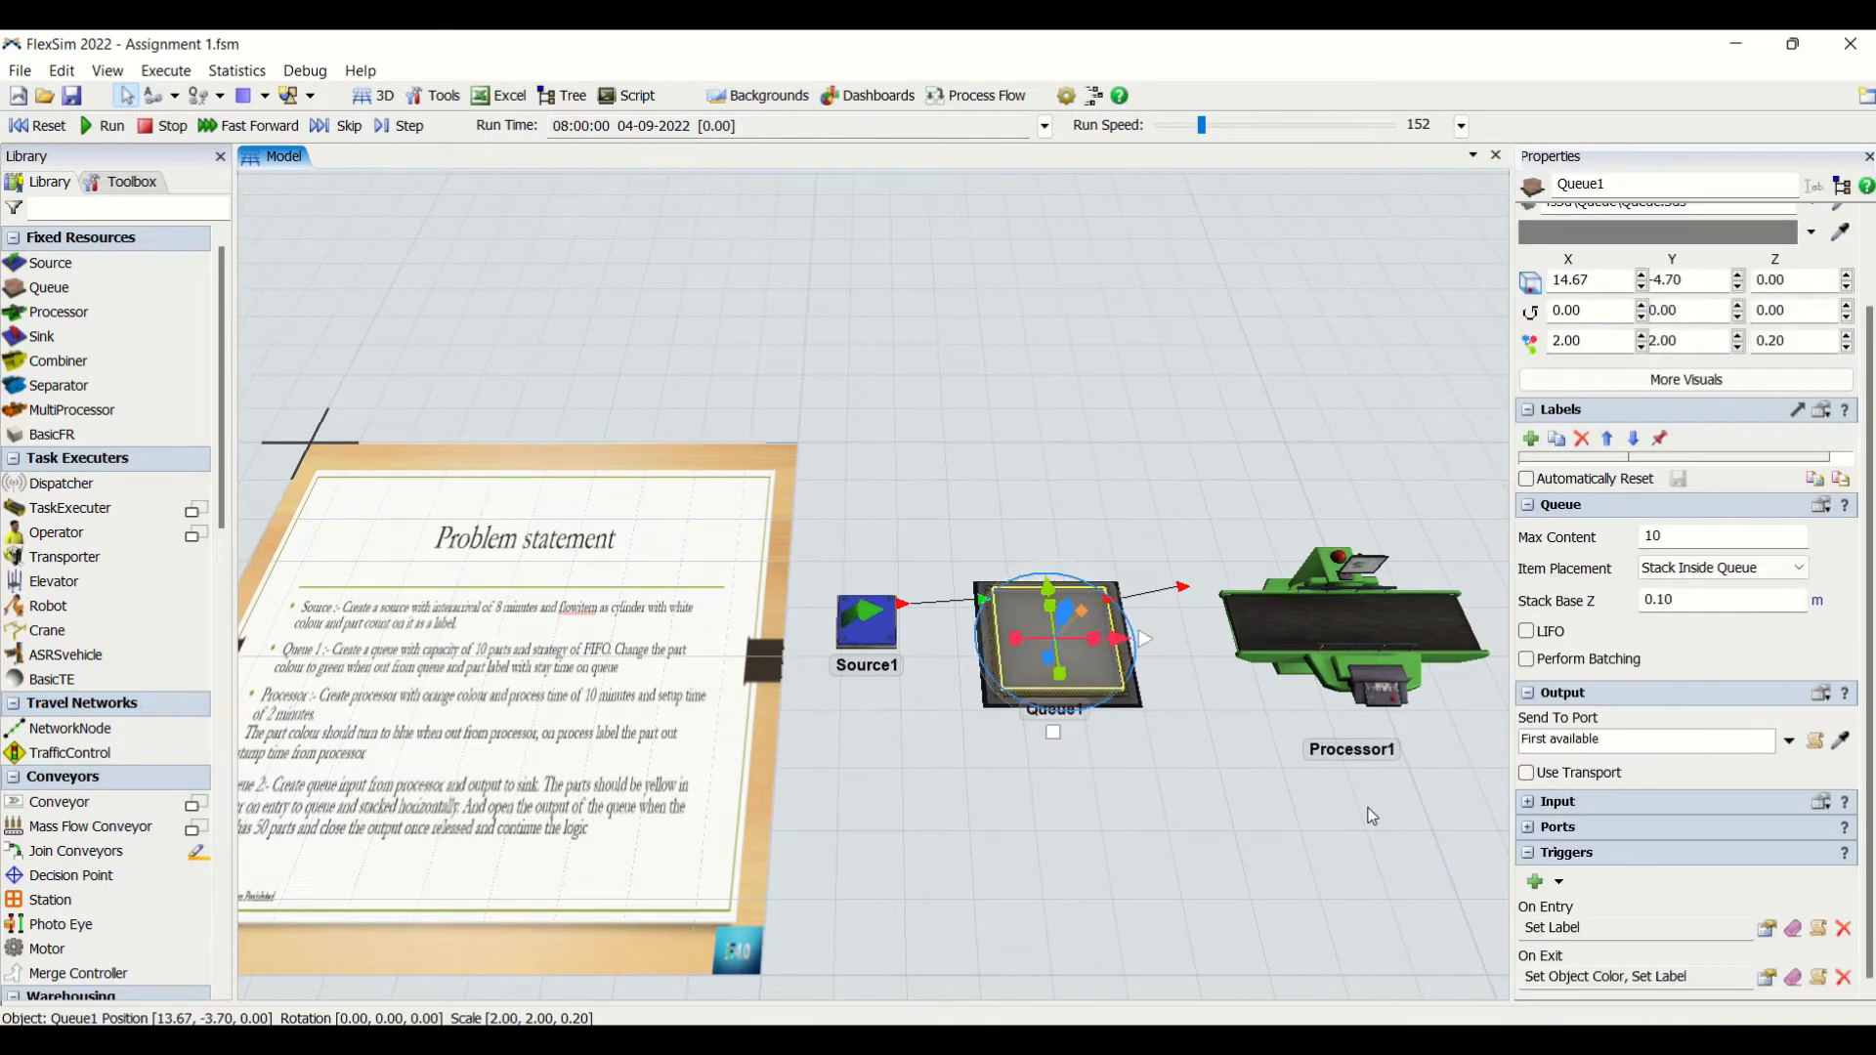
left_click(1770, 981)
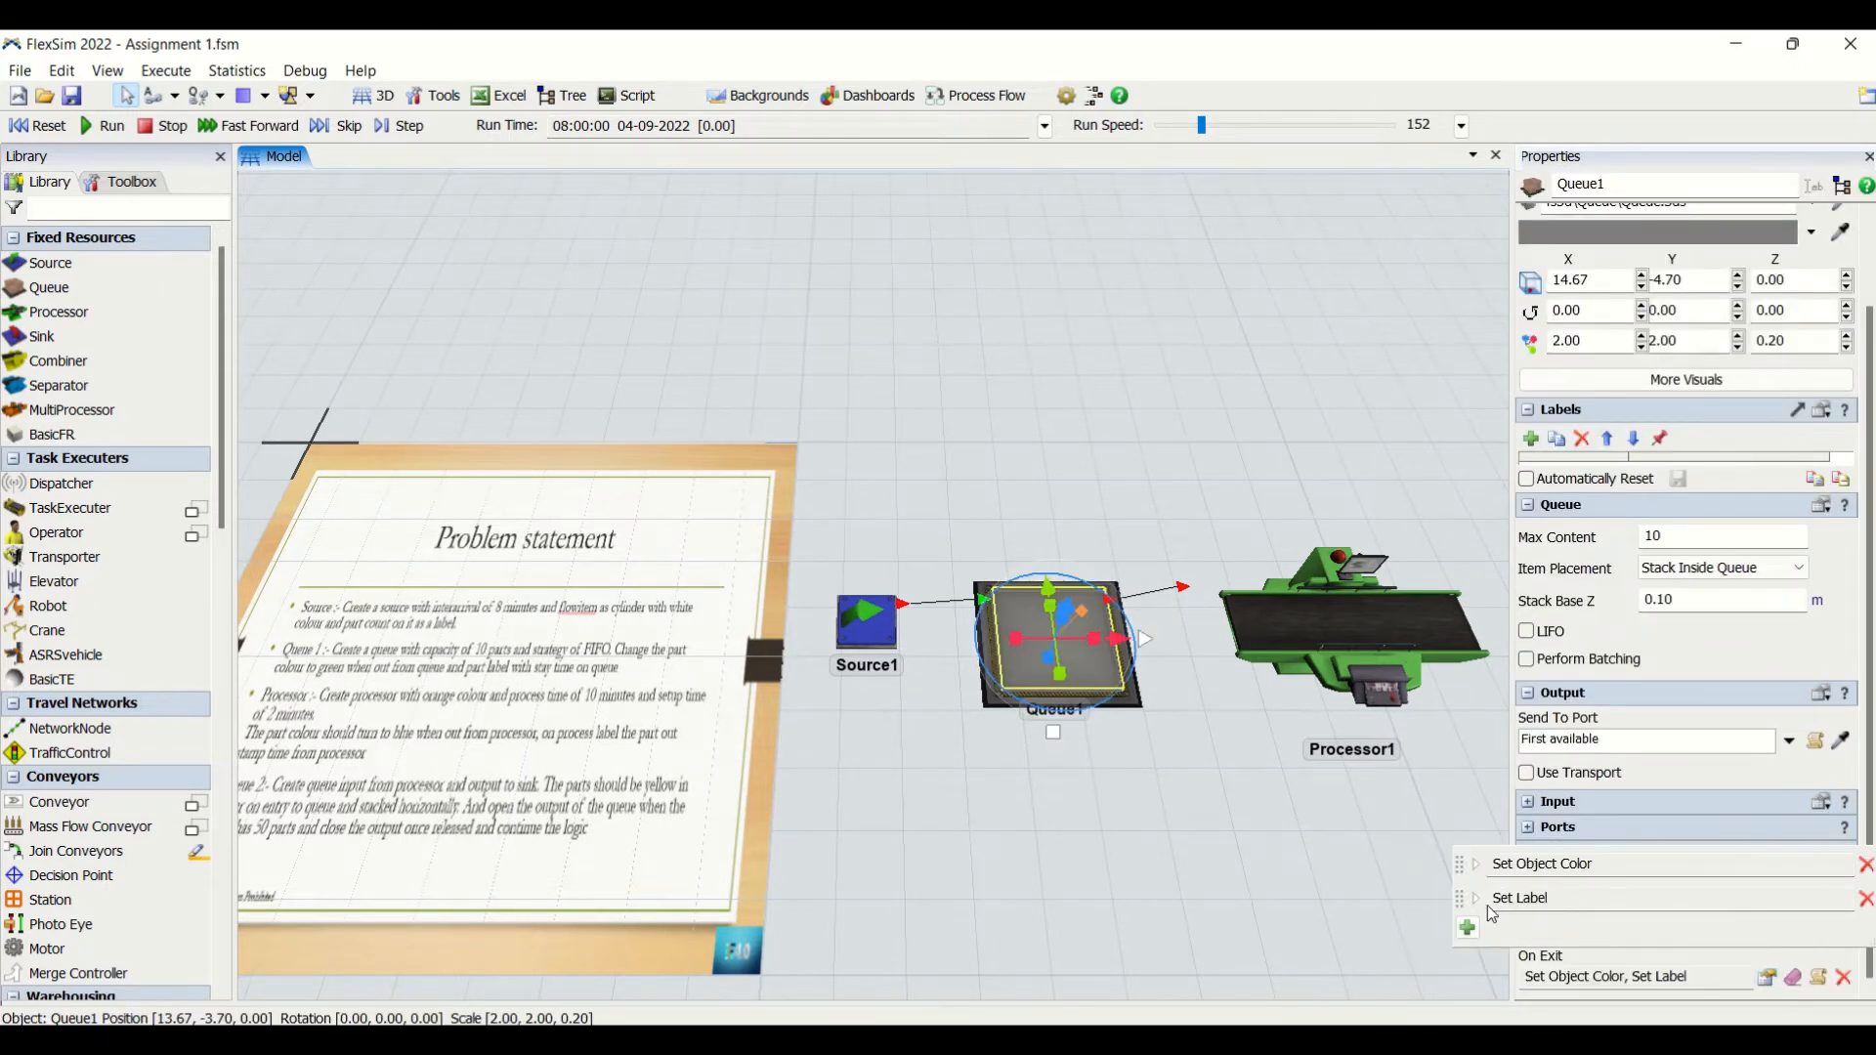
left_click(1488, 907)
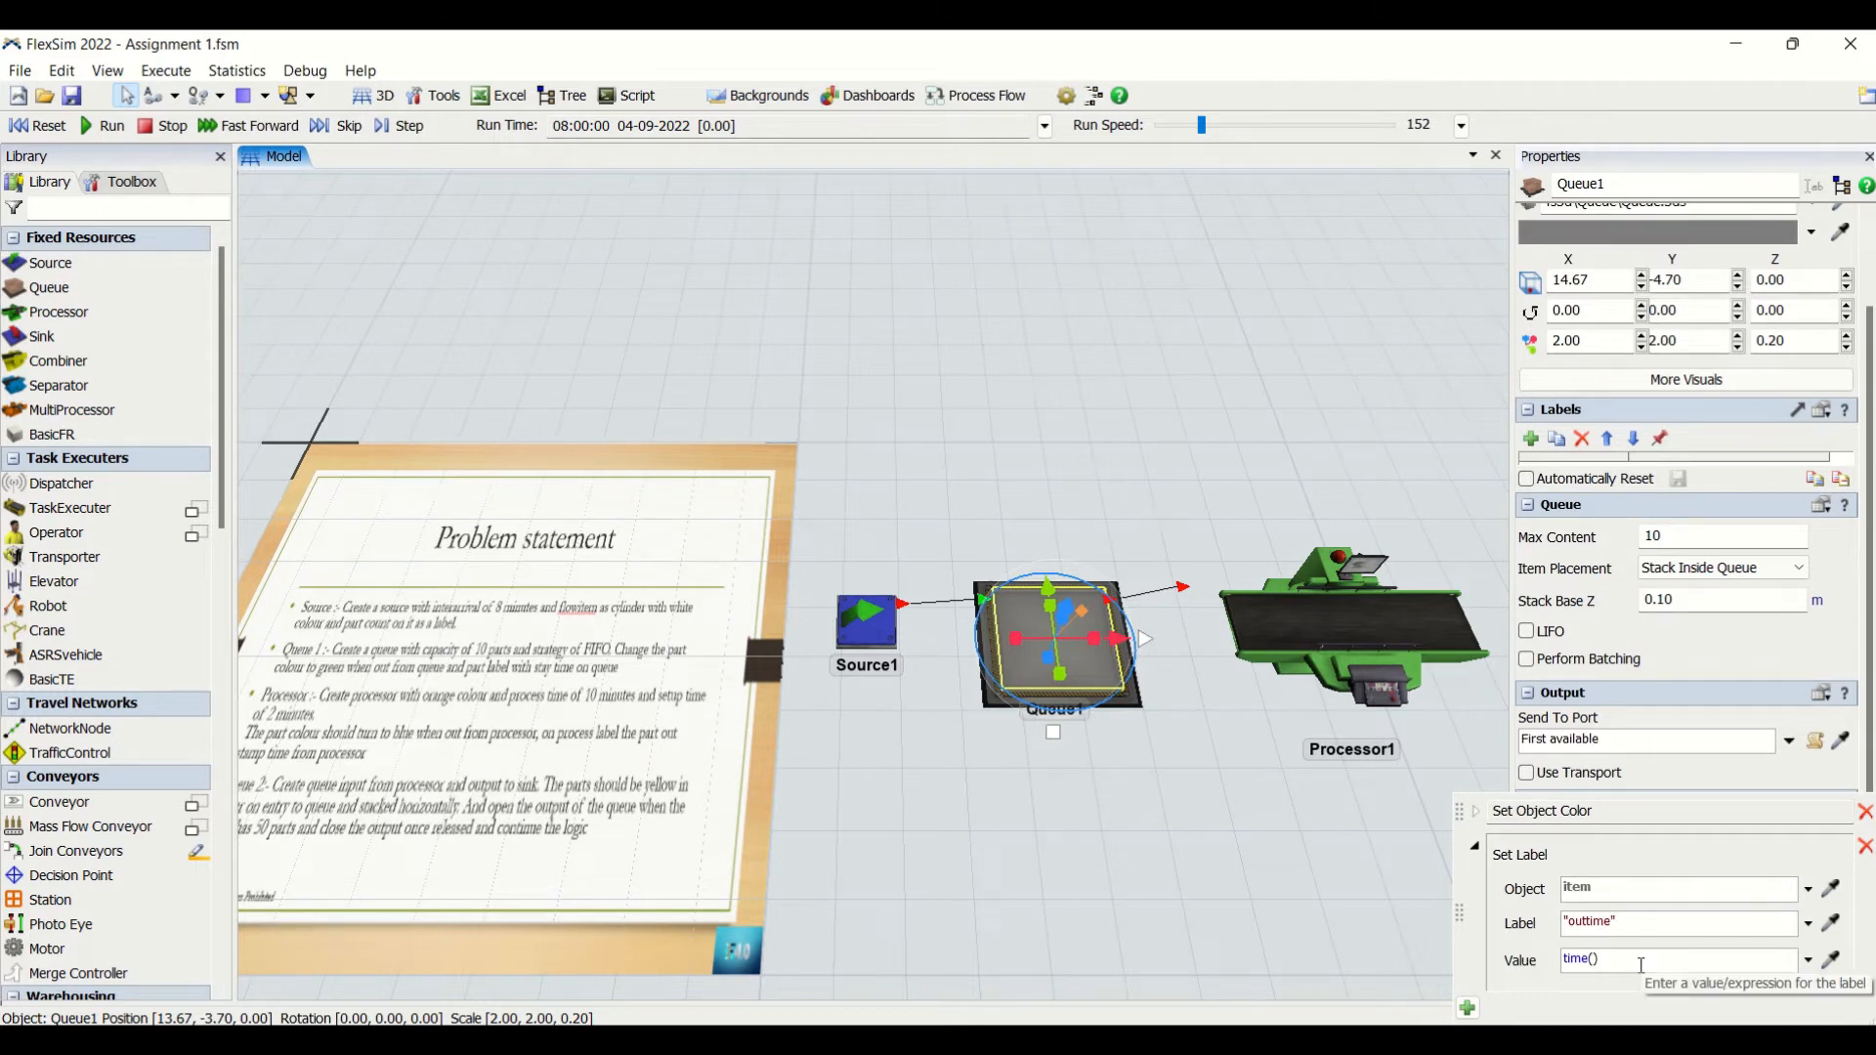
left_click(1135, 854)
- Add a second Set Label action to Queue1's On Exit trigger and name its label "staytime"
left_click(1131, 695)
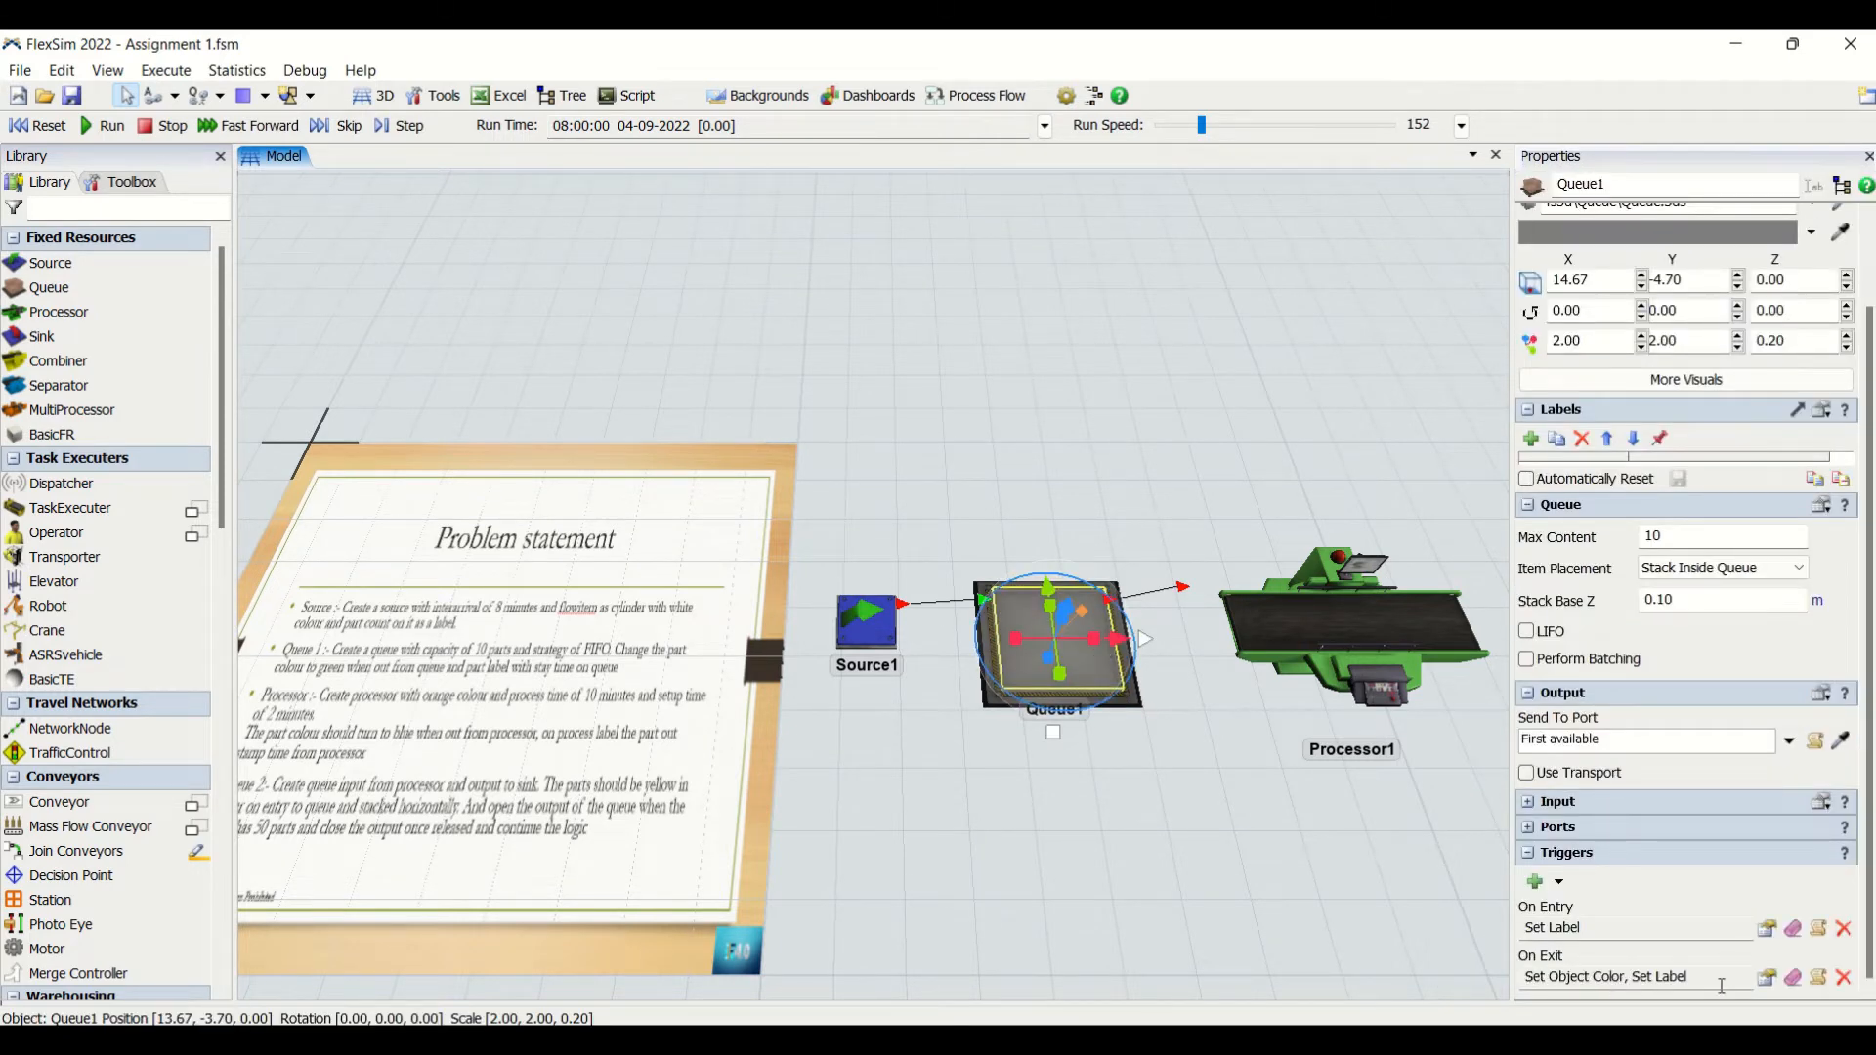
left_click(1764, 978)
left_click(1468, 928)
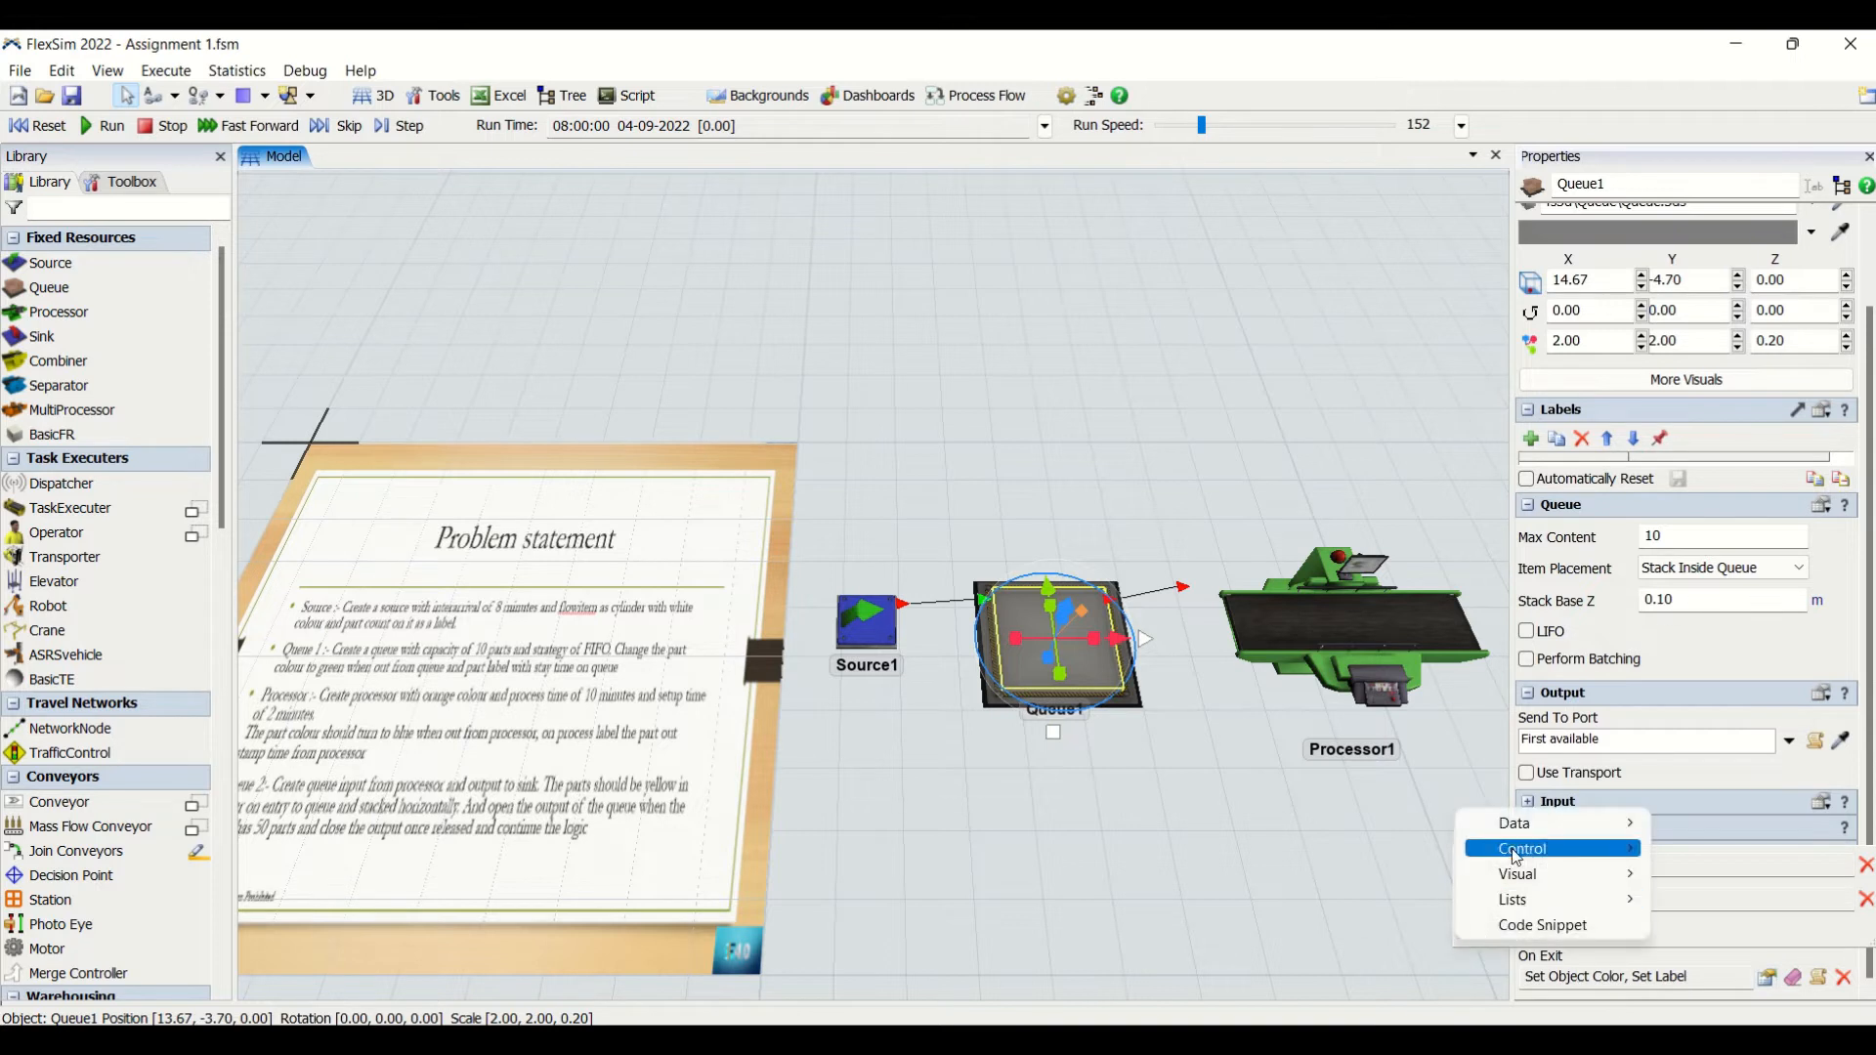
mouse_move(1516, 820)
left_click(1305, 831)
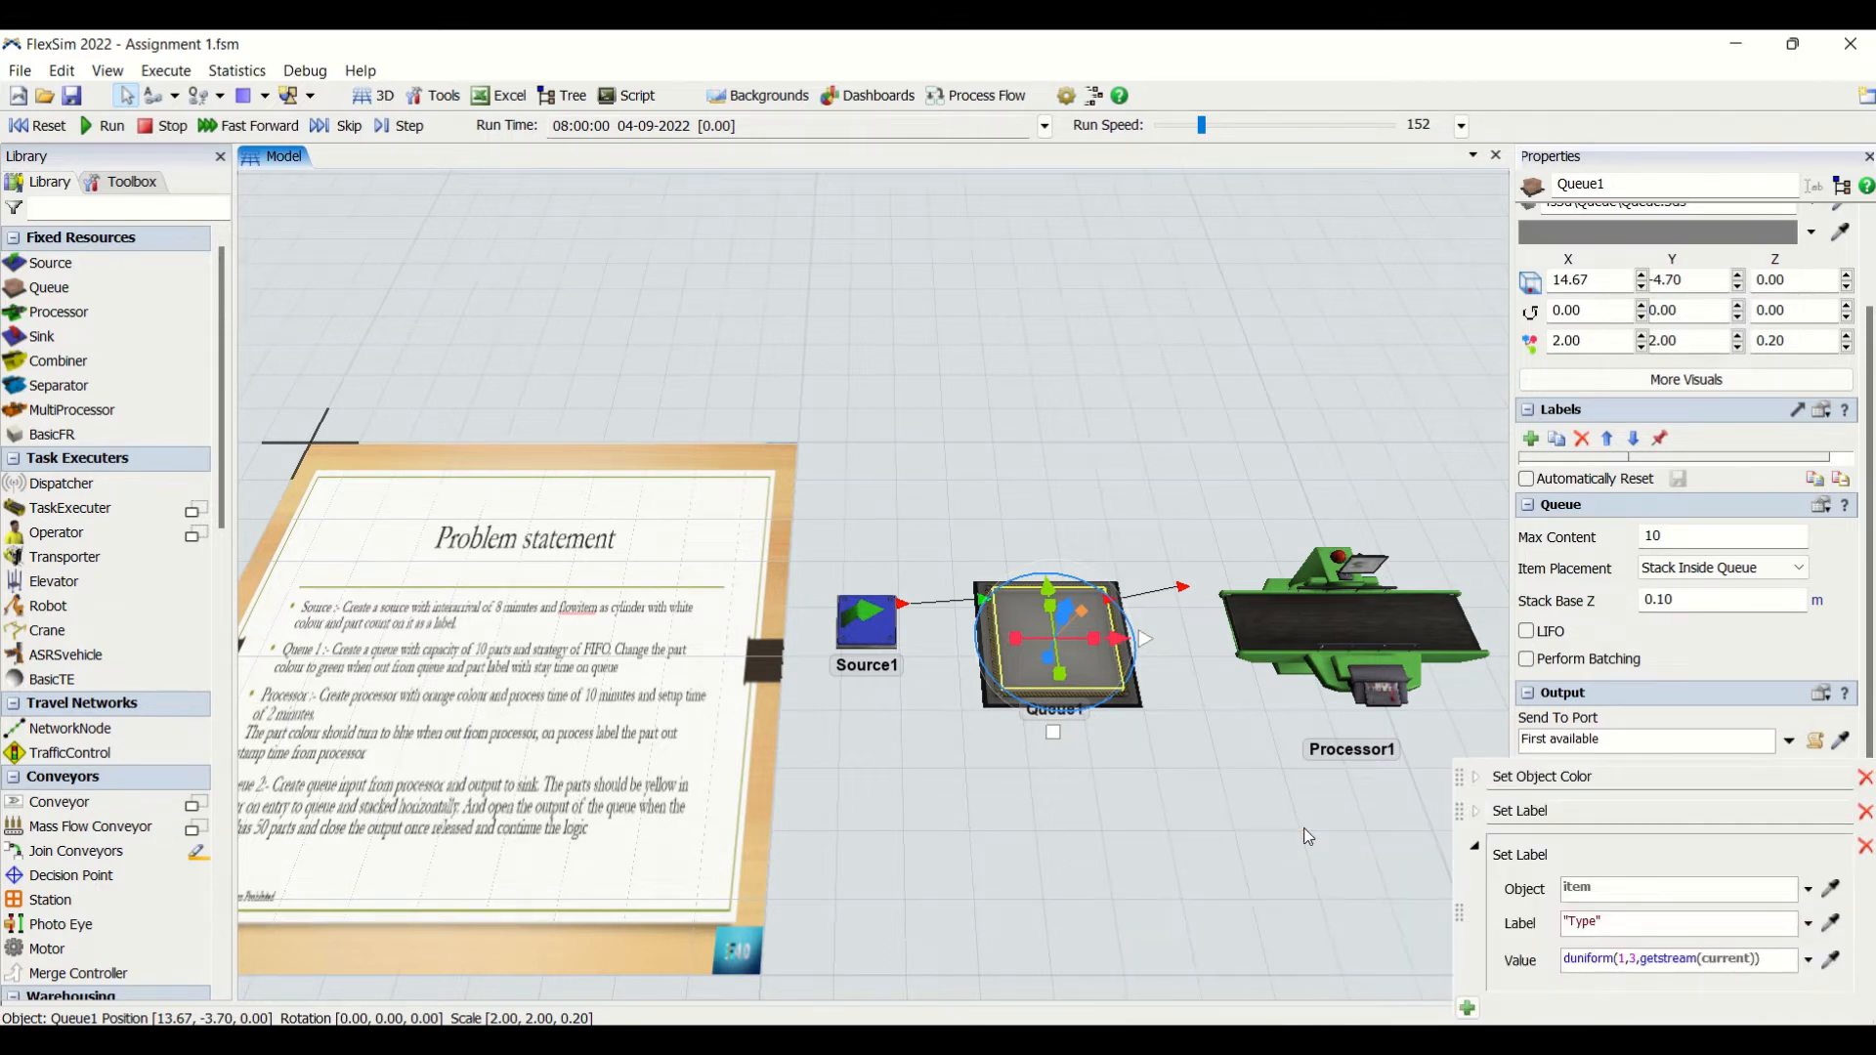
double_click(1587, 921)
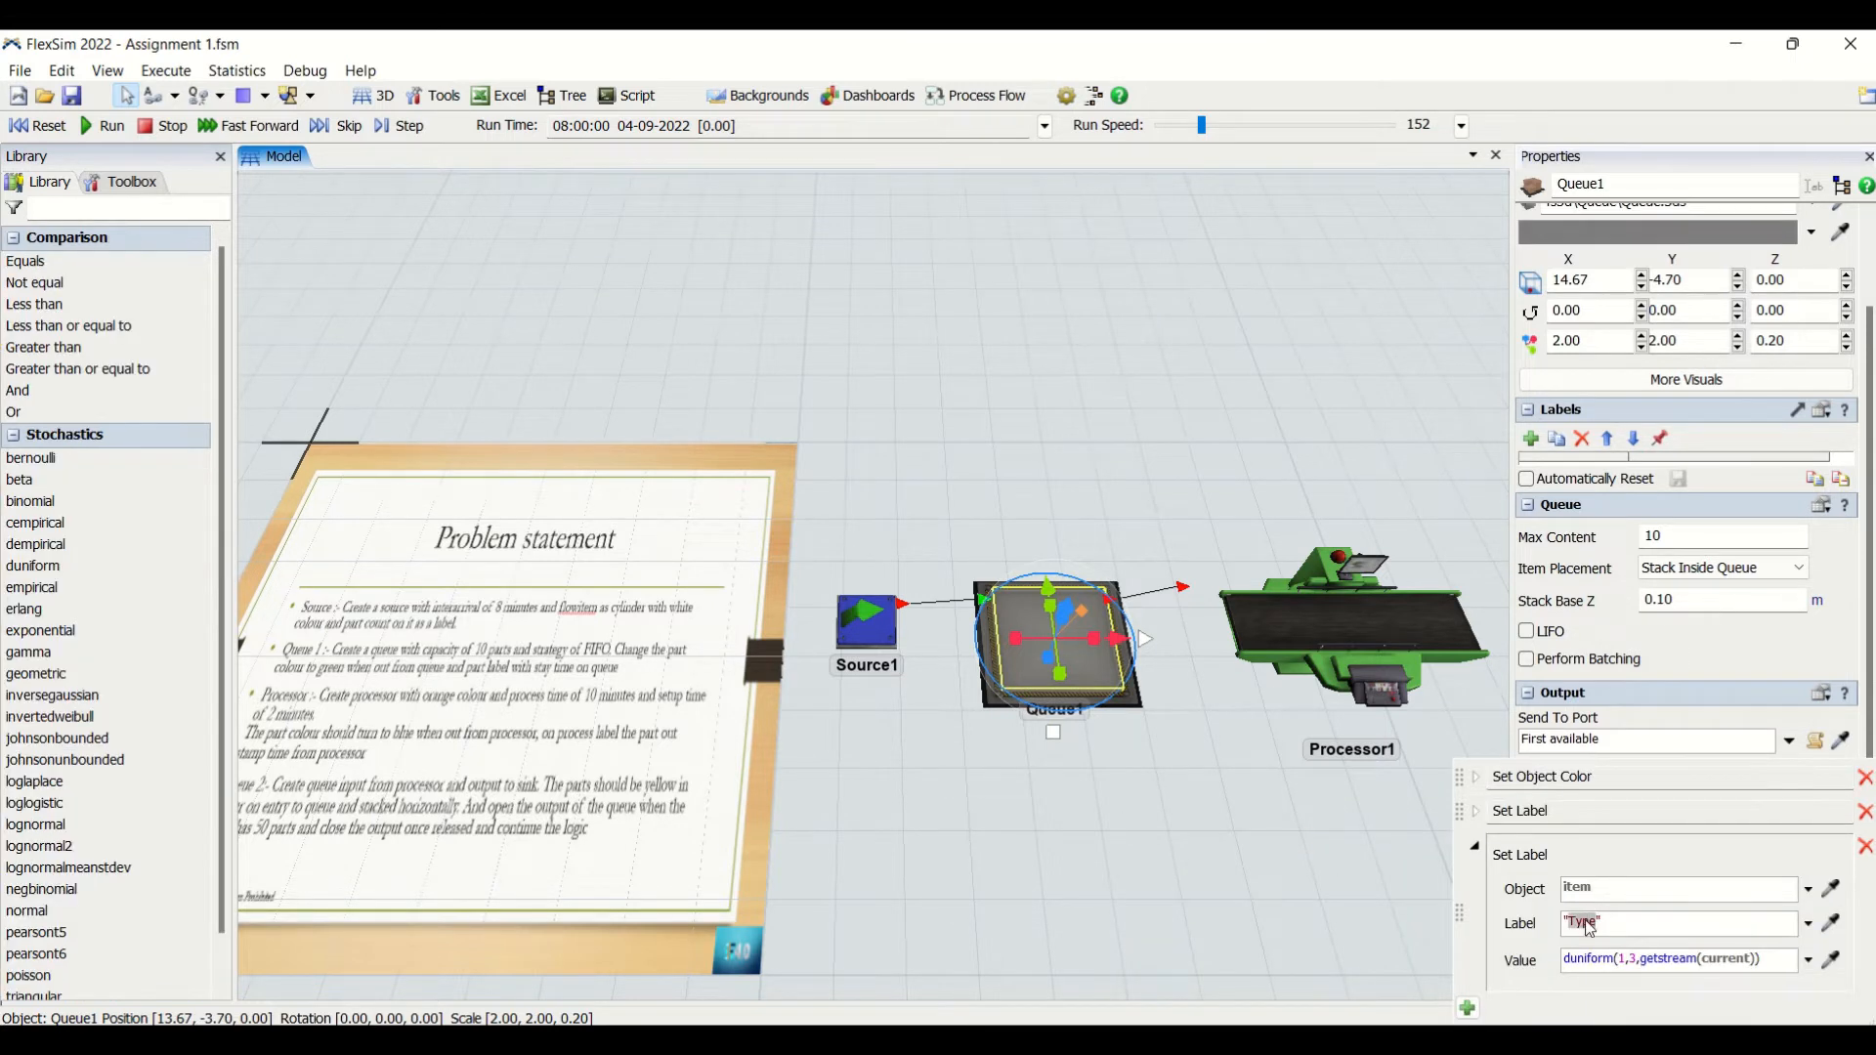
type("staytim")
- Set the "staytime" label's value to item.outtime - item.intime
left_click(1808, 960)
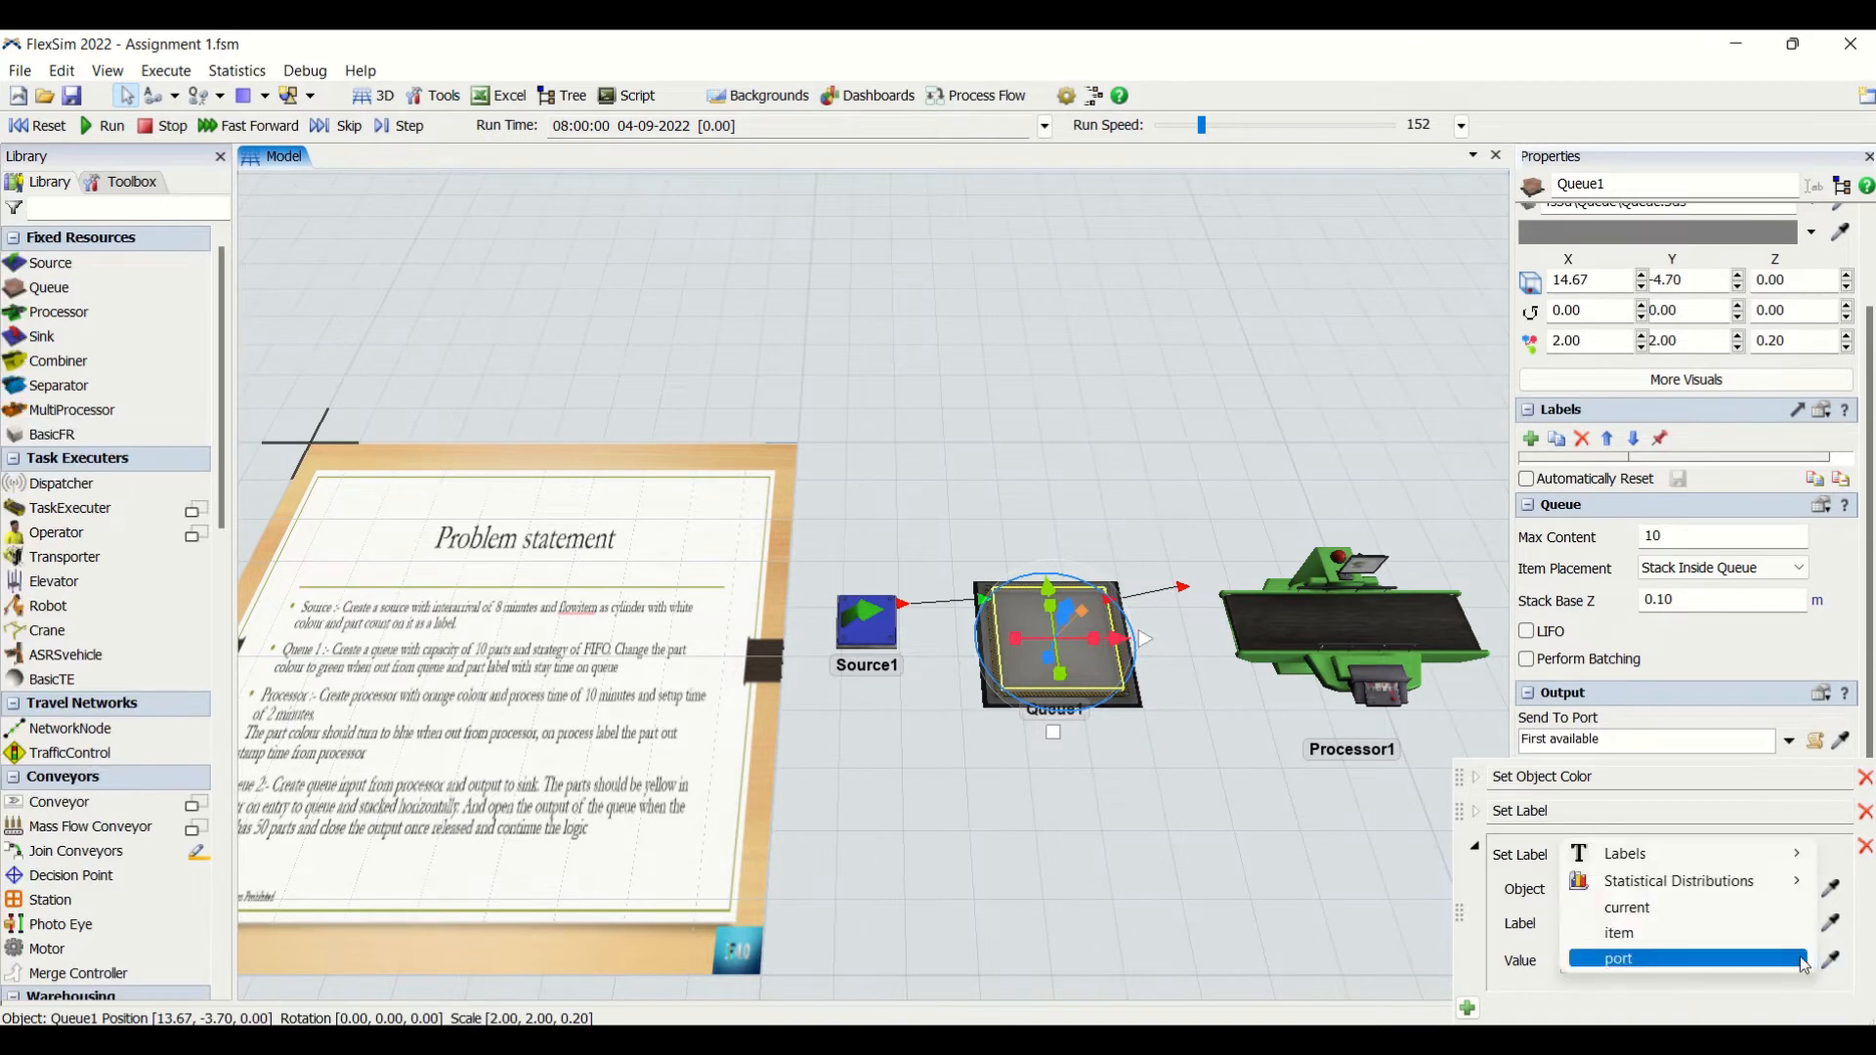
left_click(1506, 963)
left_click_drag(1766, 960, 1450, 928)
key("BackSpace")
type("item")
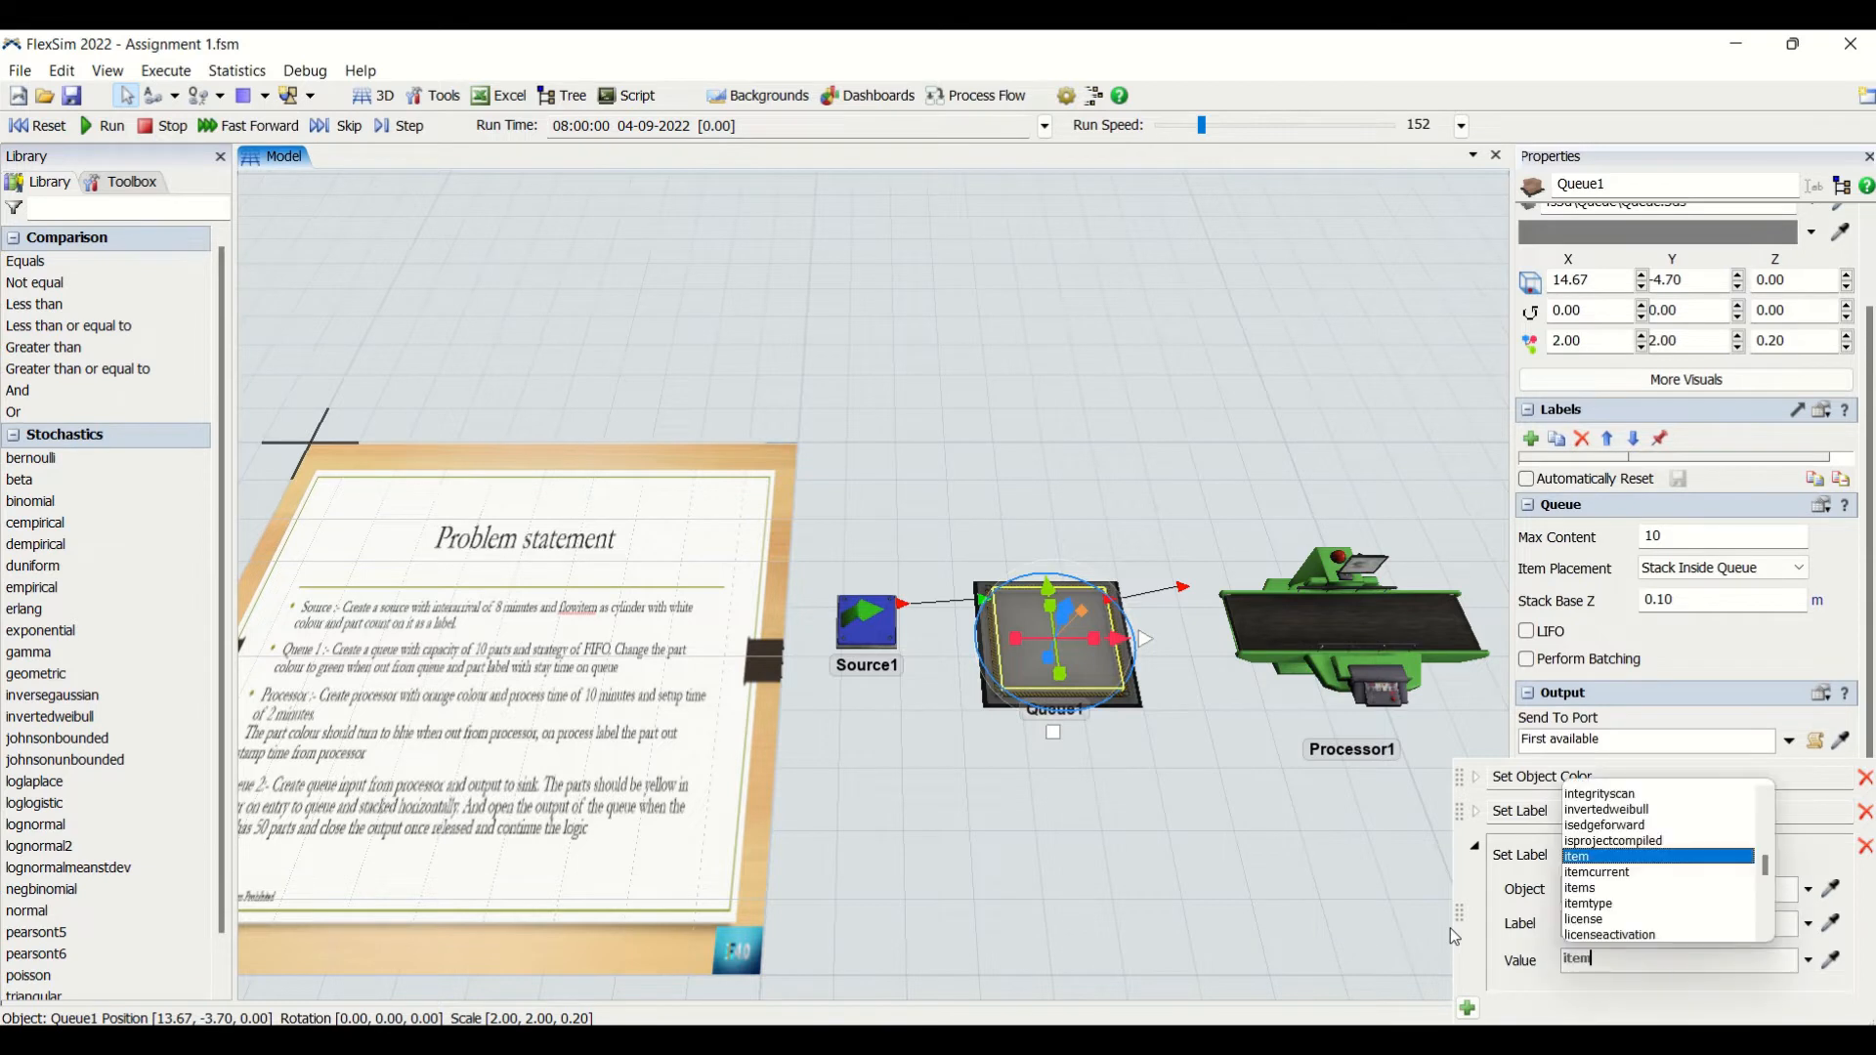
type(".outt")
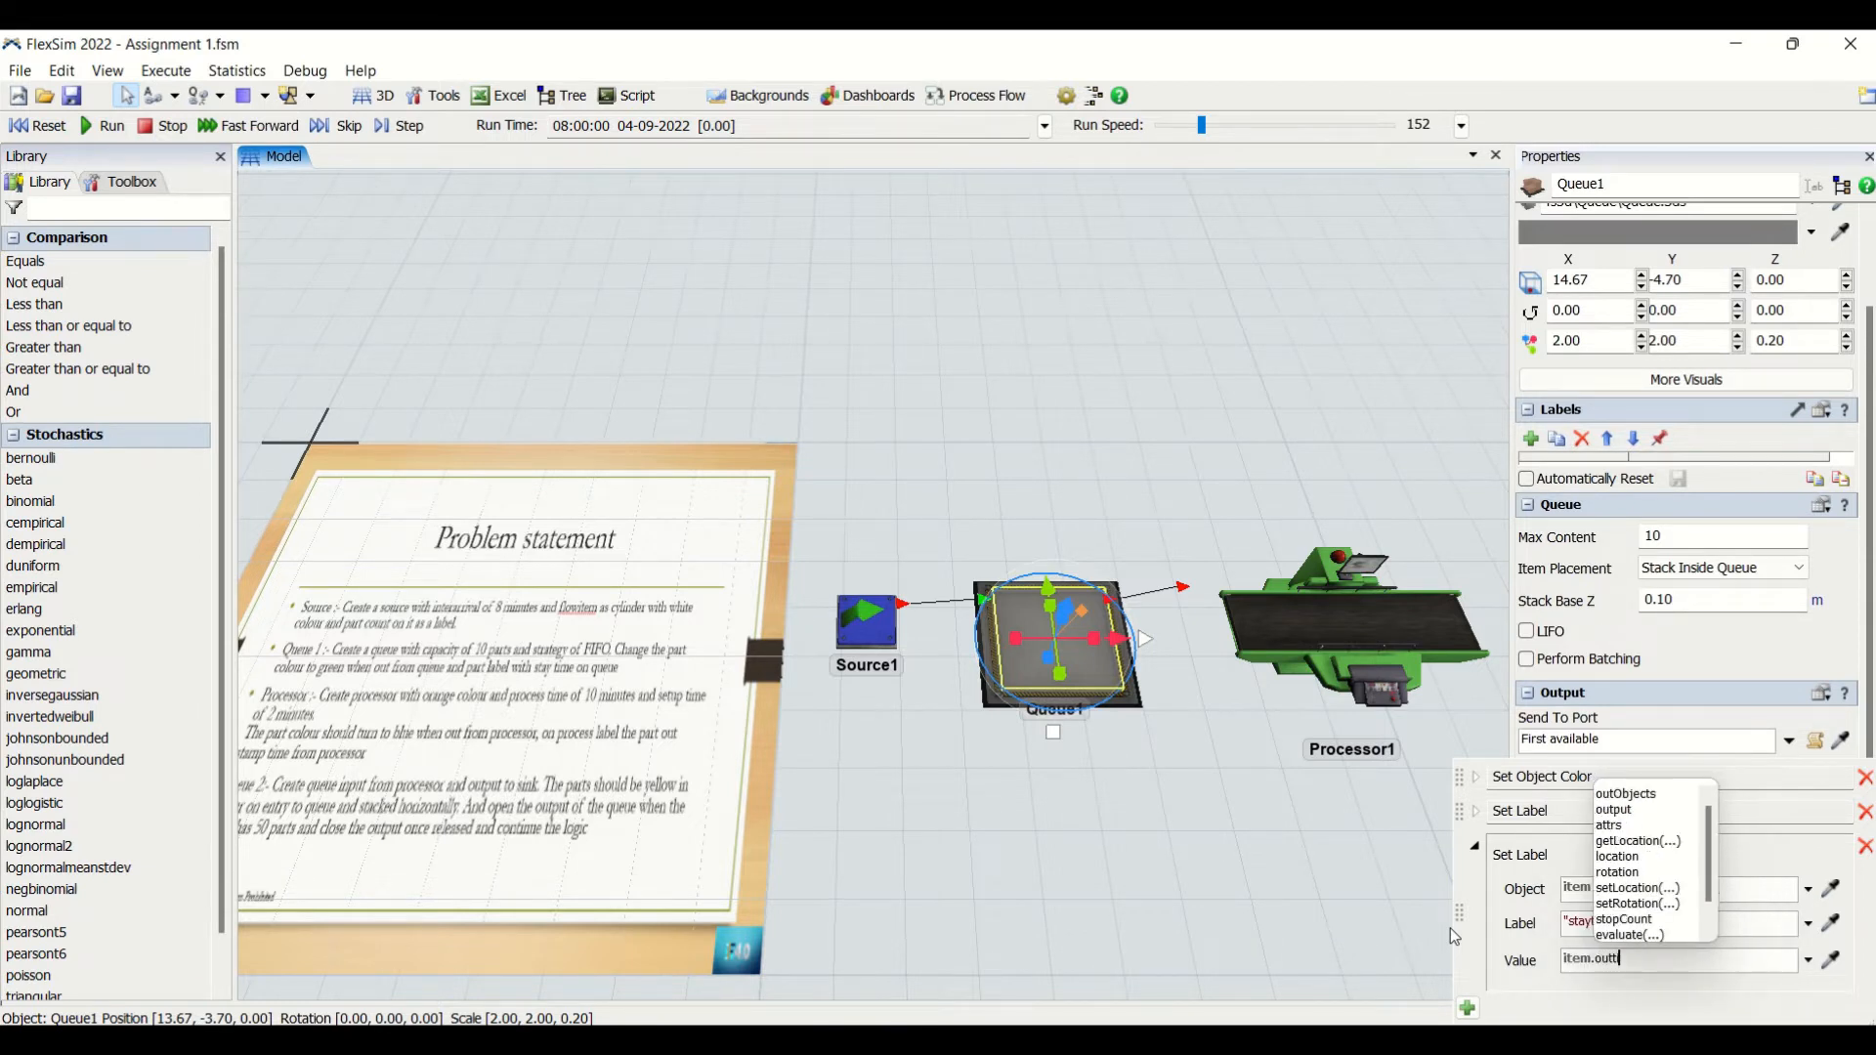
type("ime - ")
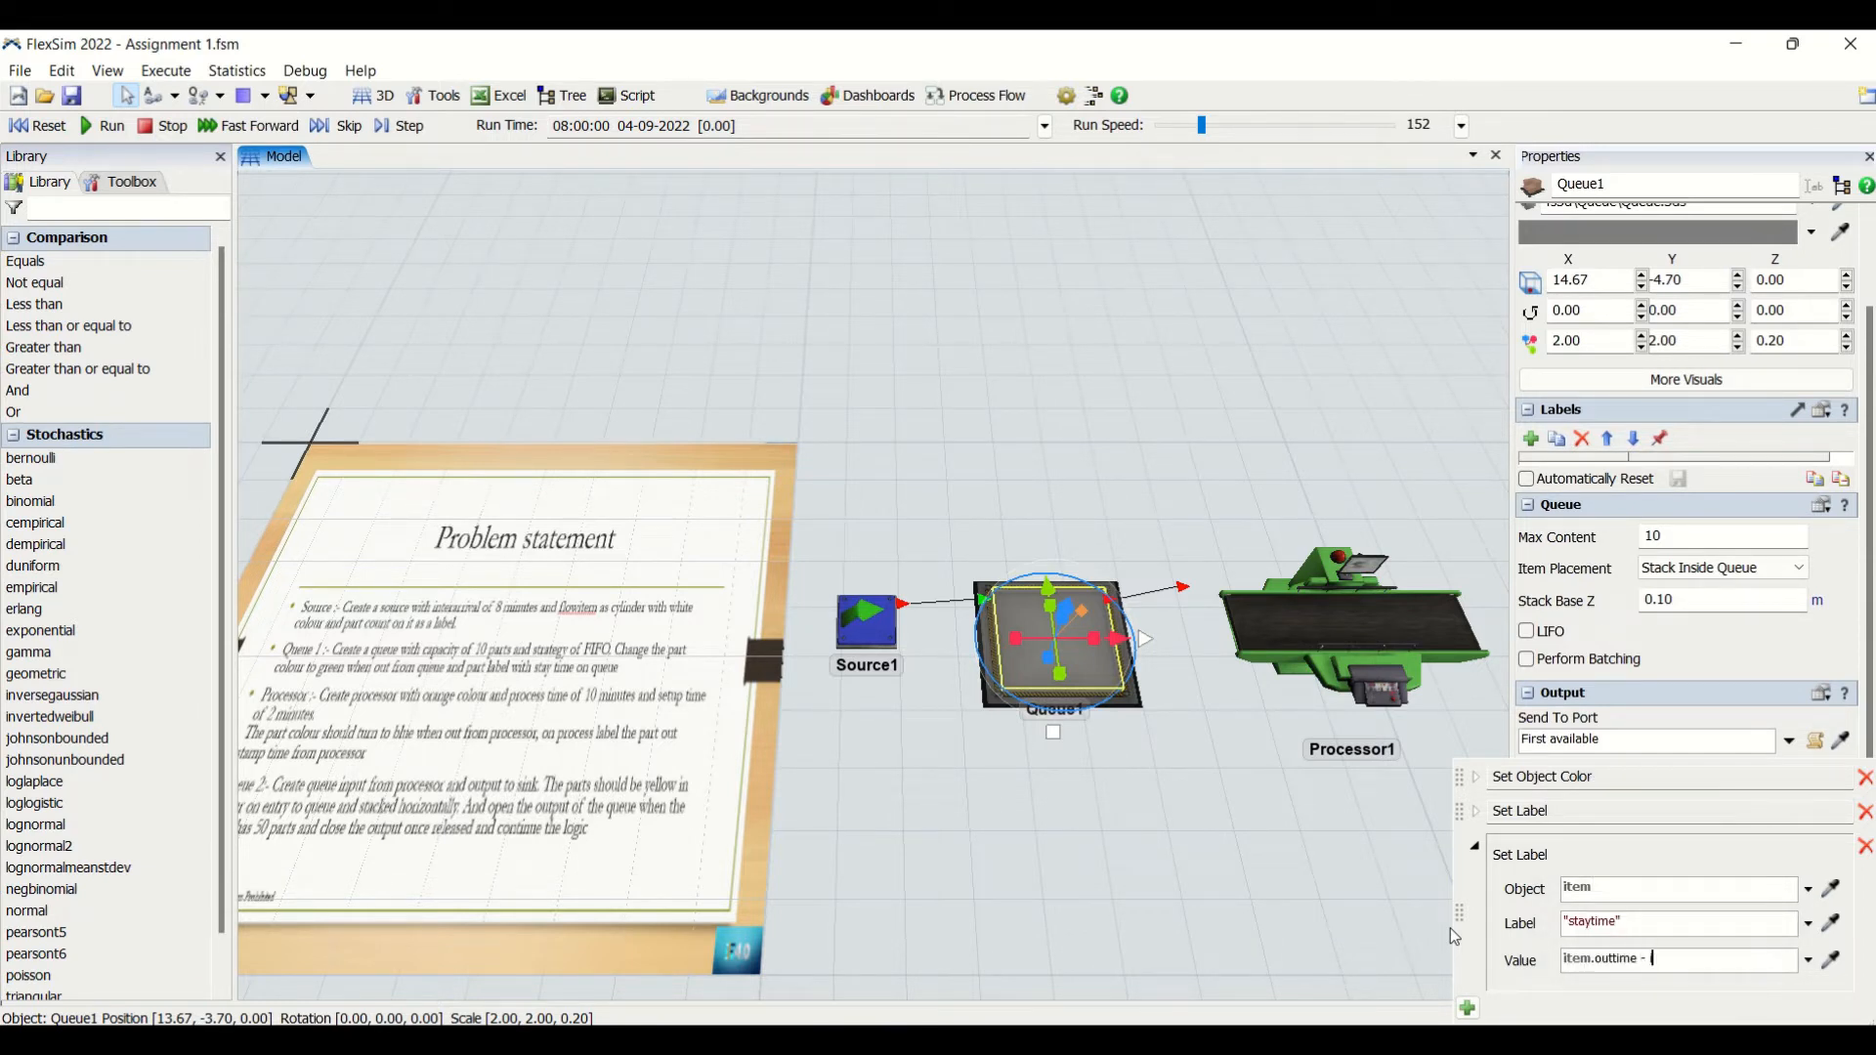
type("item,intime")
left_click(1681, 958)
key("BackSpace")
type(".")
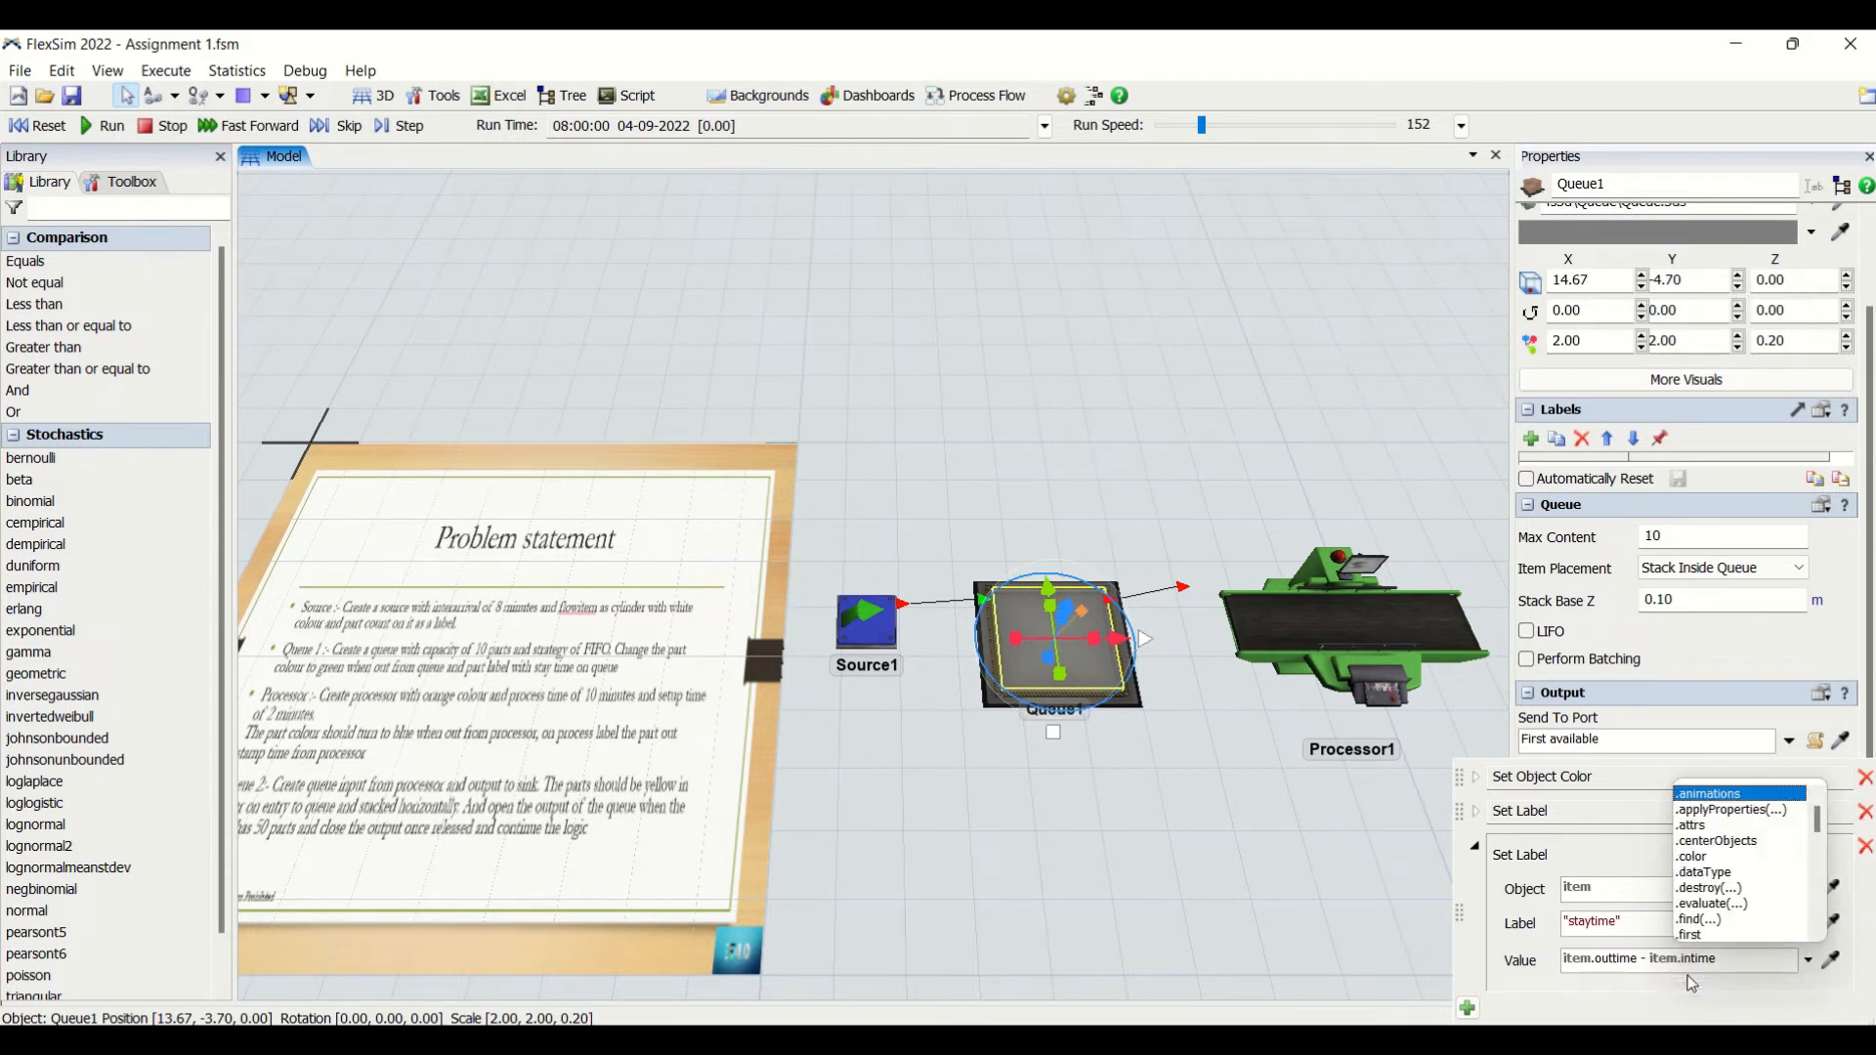
left_click(1281, 865)
- Open the code of Queue1's On Exit and On Entry triggers to compare their label names
left_click(1088, 662)
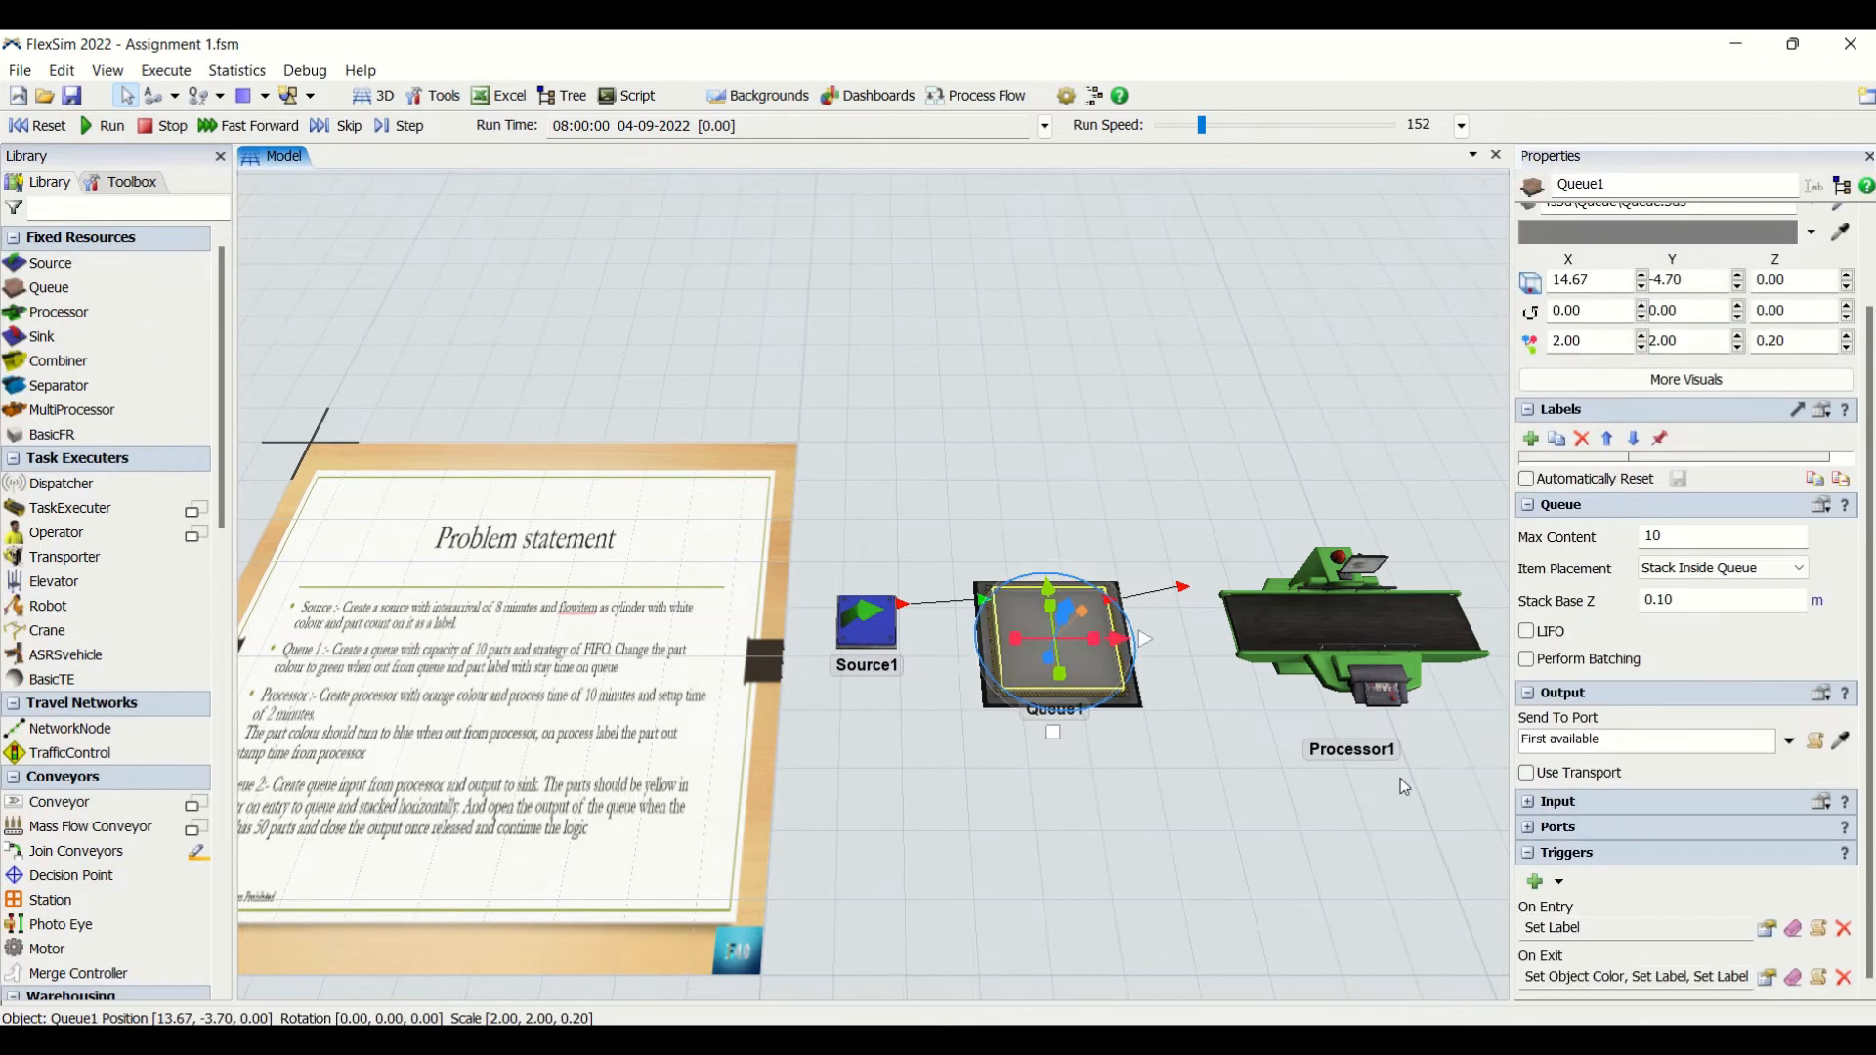
left_click(1819, 978)
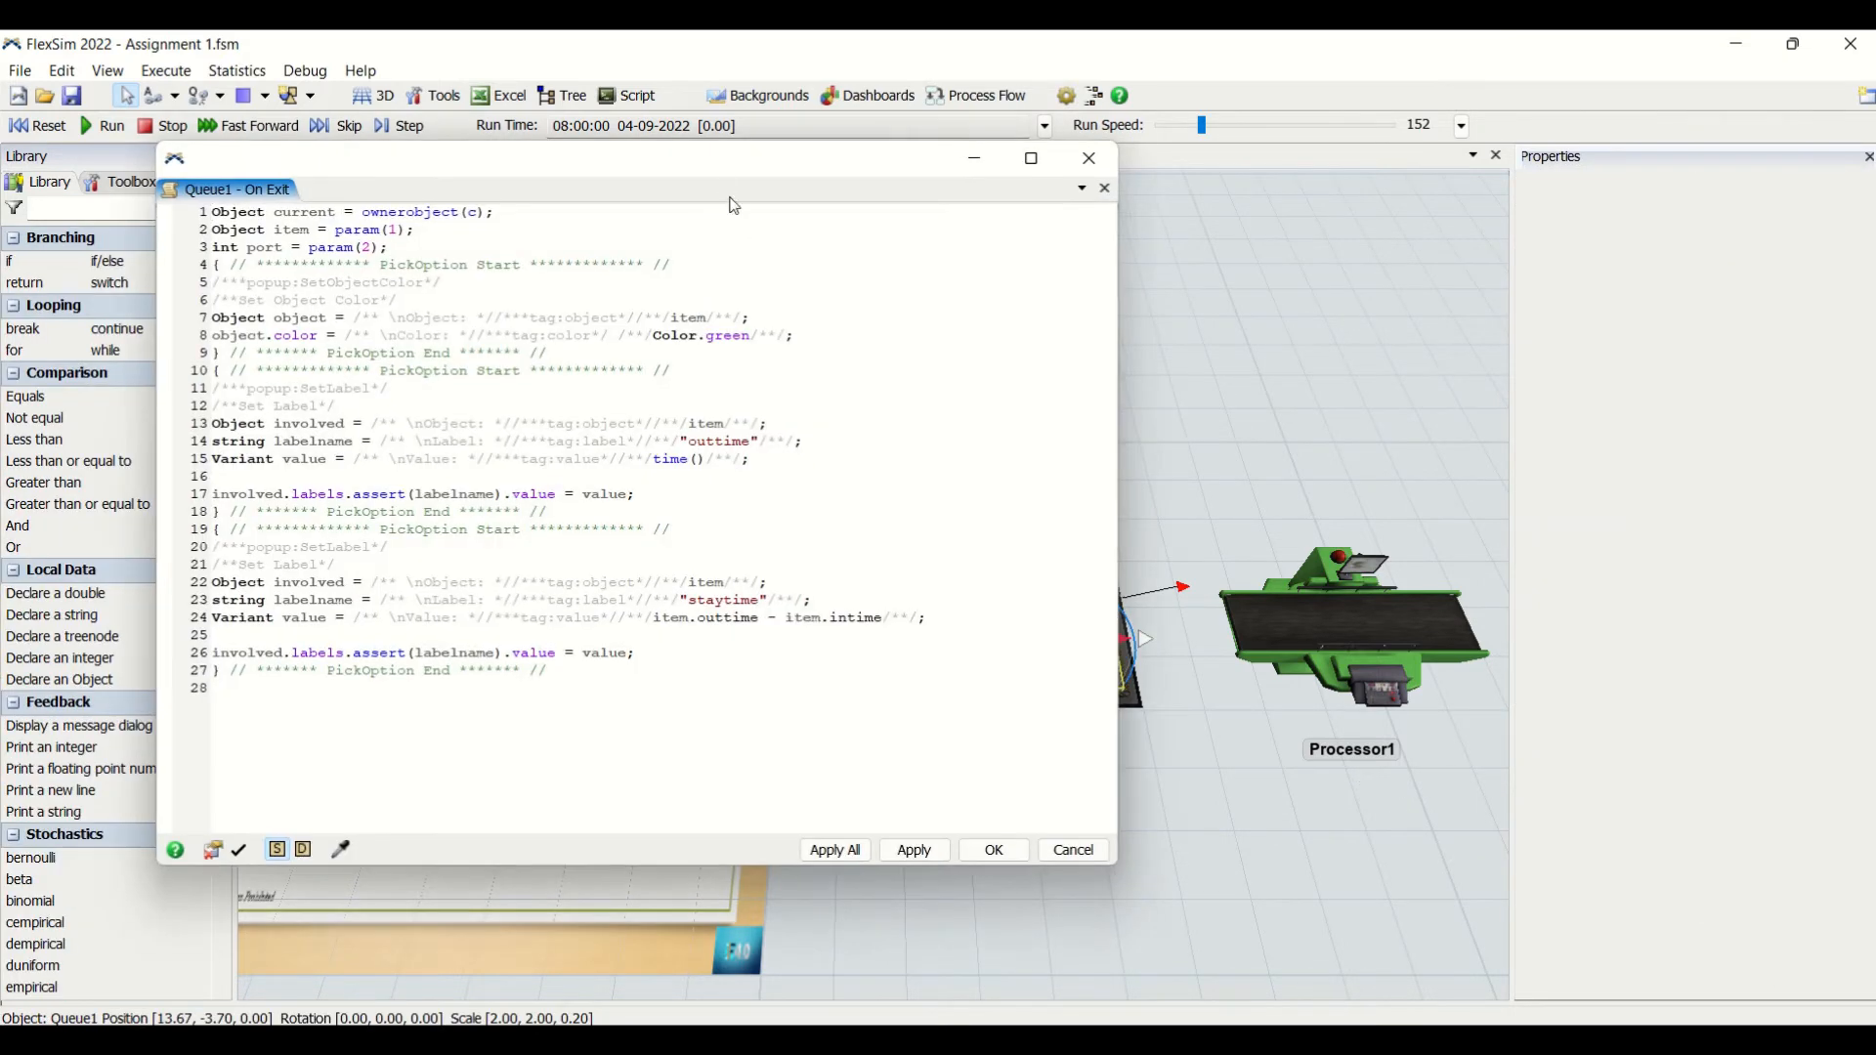
left_click_drag(731, 198, 497, 216)
left_click(1099, 657)
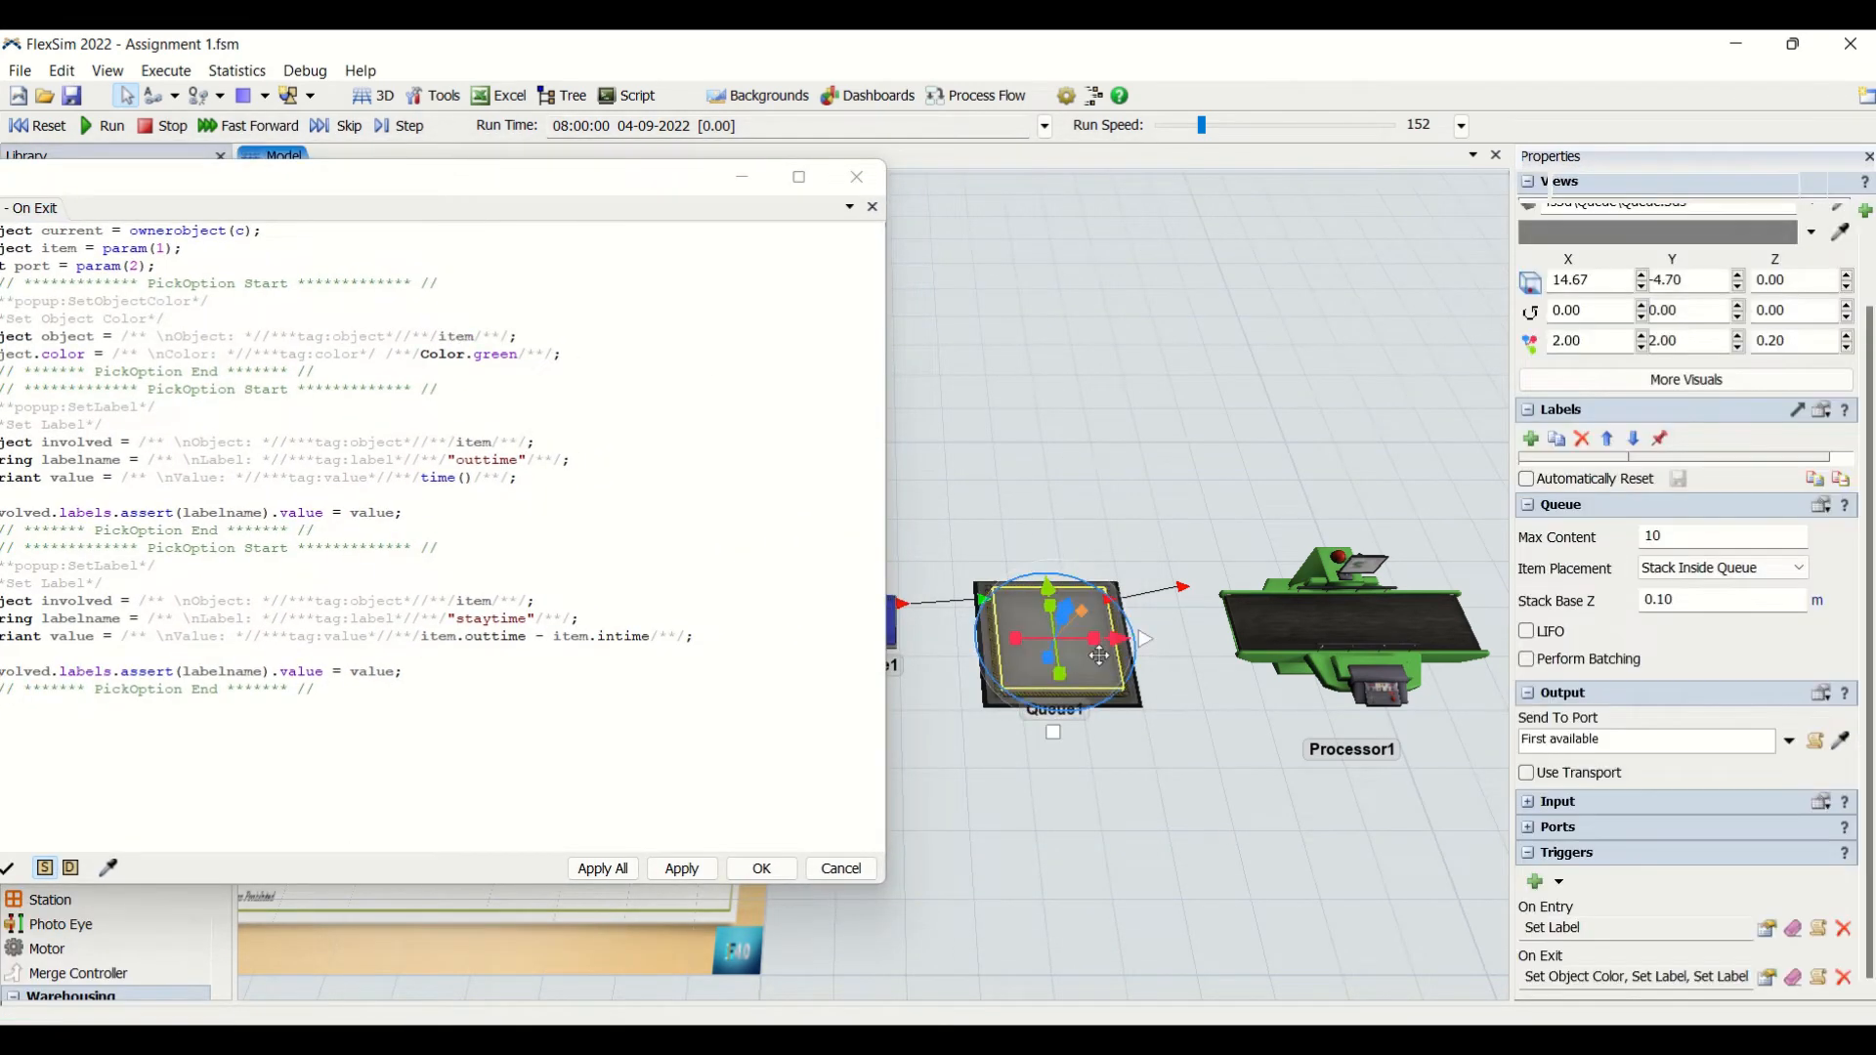
left_click(1818, 929)
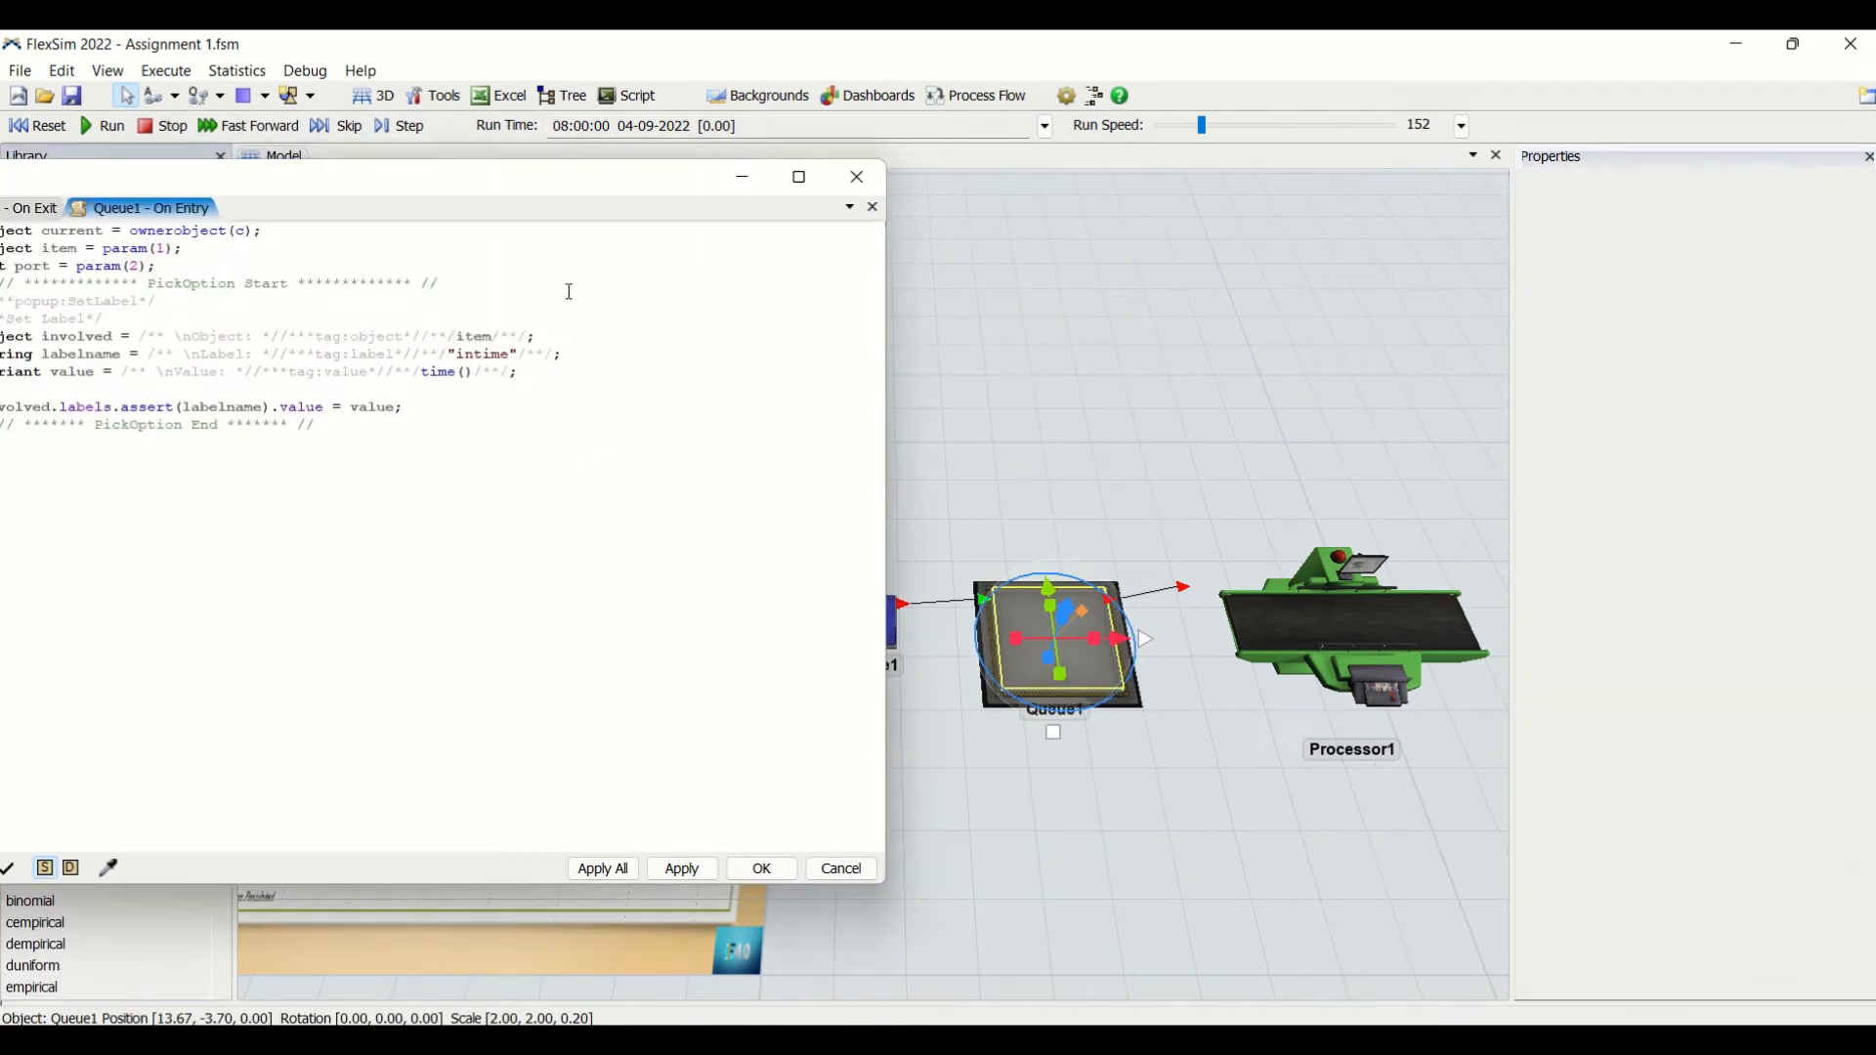
left_click_drag(372, 187, 1019, 290)
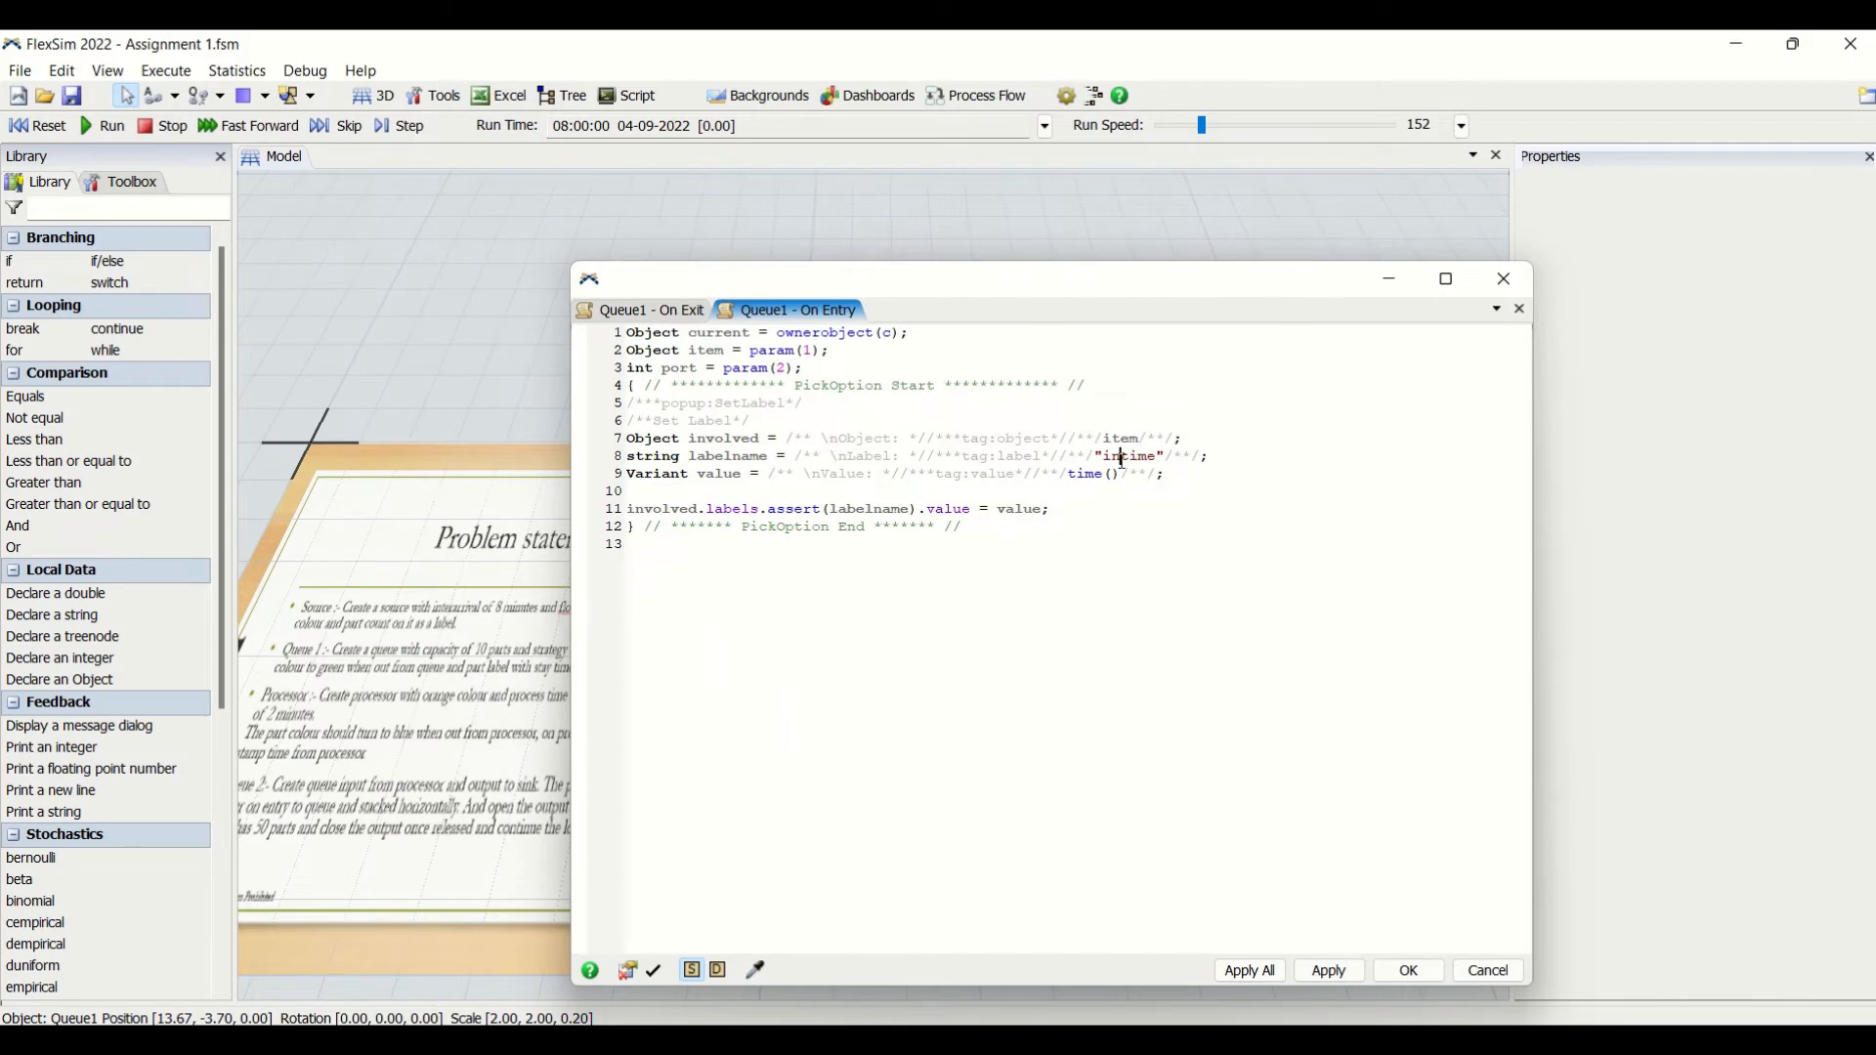
- Match the intime and outtime names in the On Exit staytime expression to the labels' exact spelling and apply the code
double_click(1122, 458)
key("ctrl+c")
left_click(687, 315)
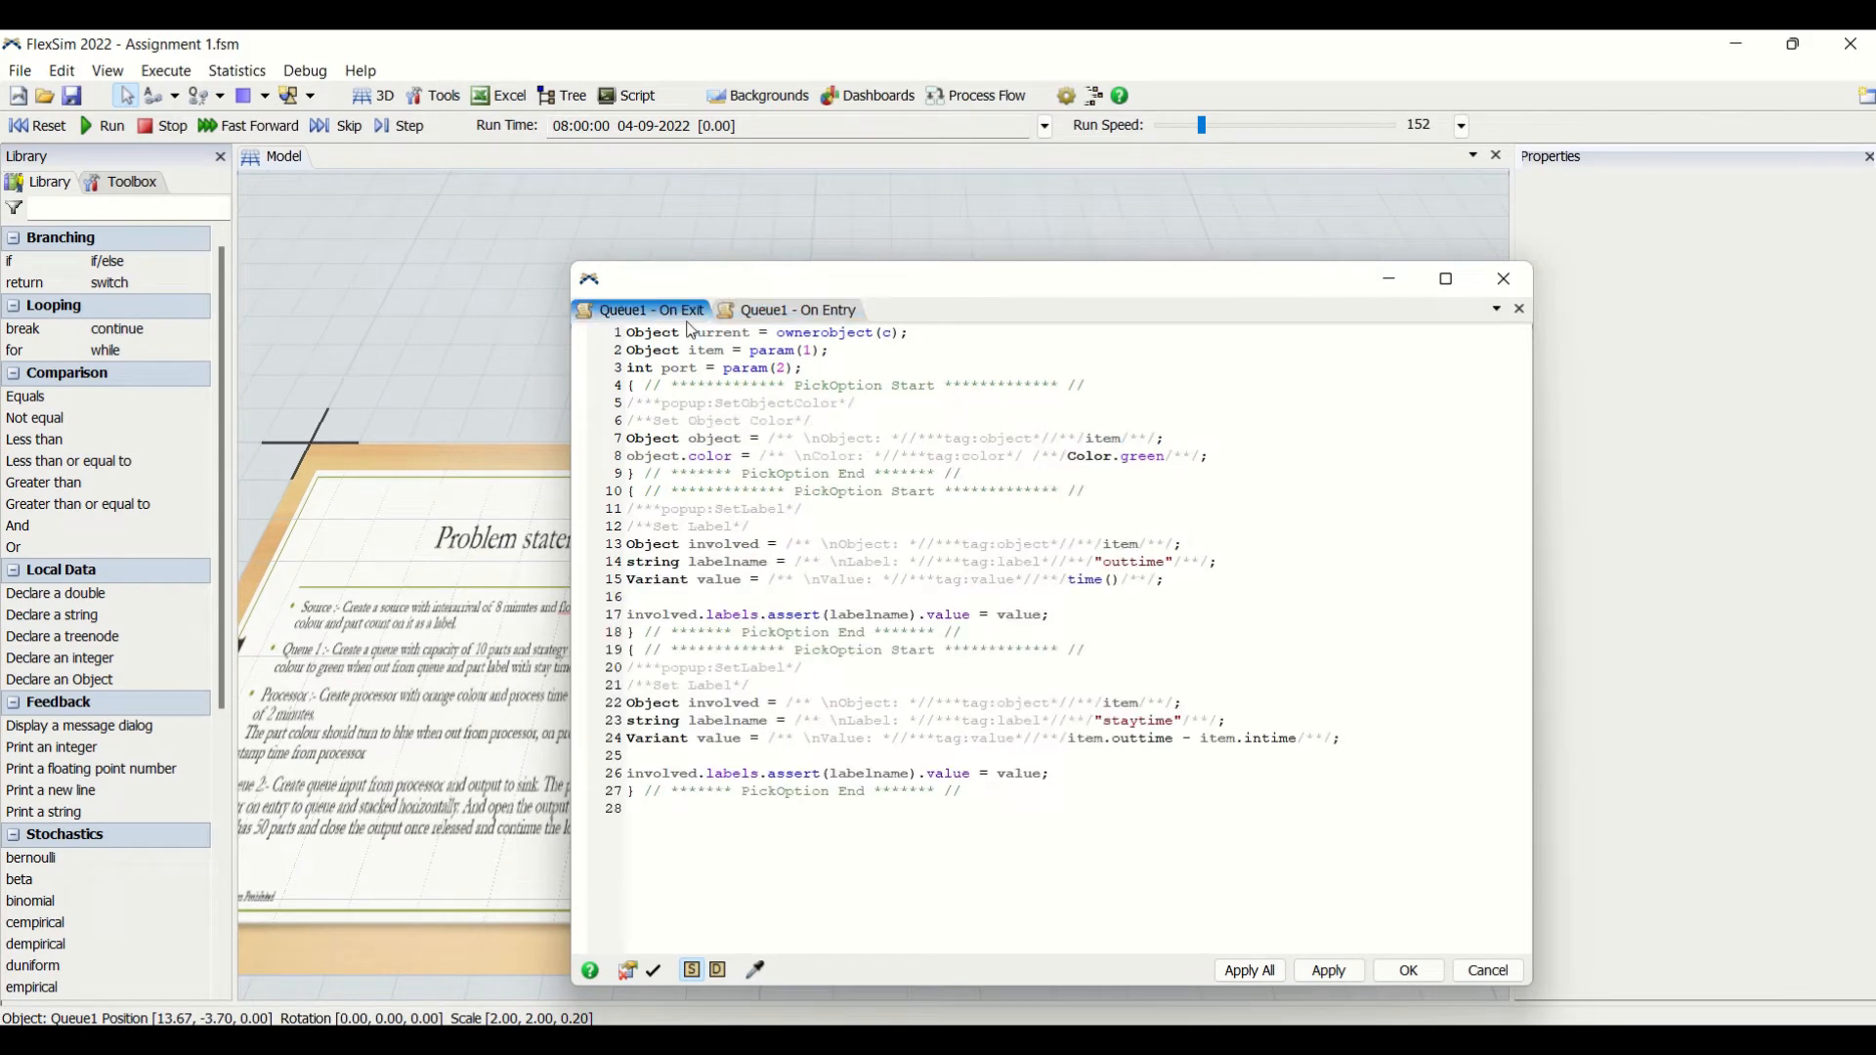
double_click(1260, 740)
key("ctrl+v")
double_click(1143, 560)
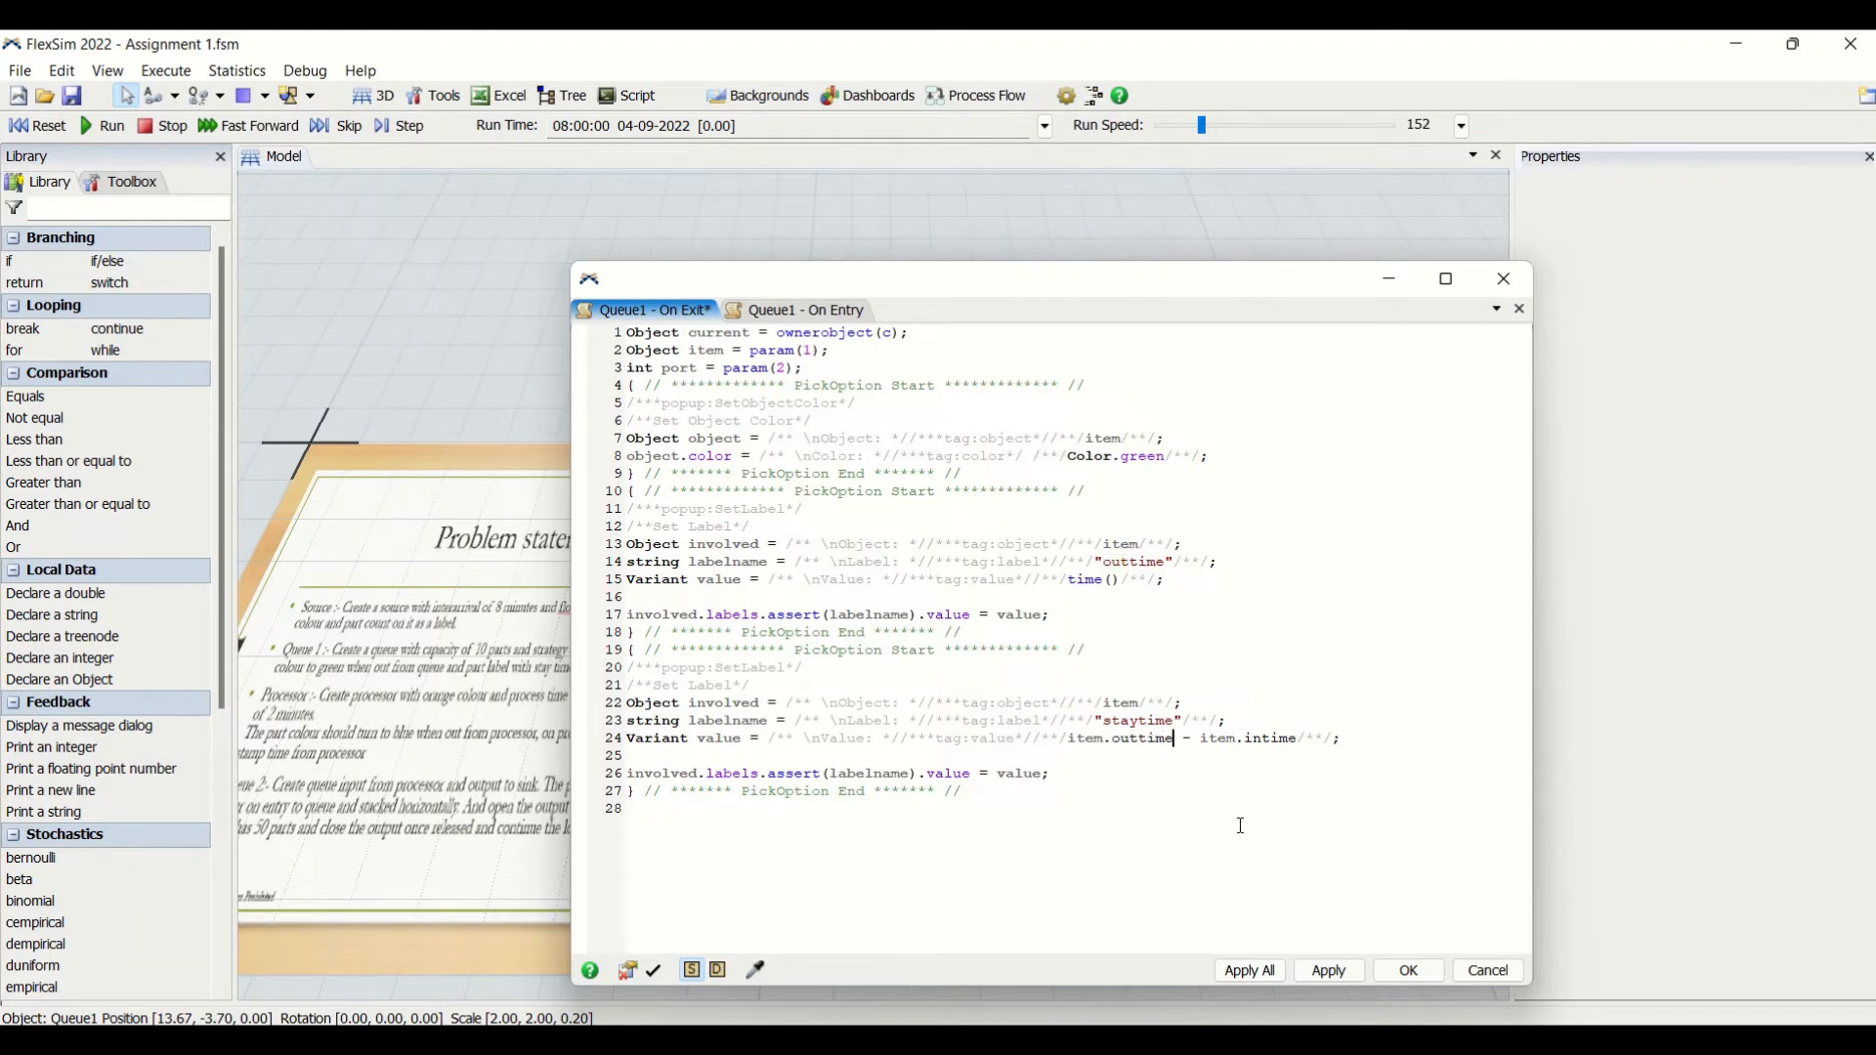
left_click(1329, 971)
left_click(1404, 972)
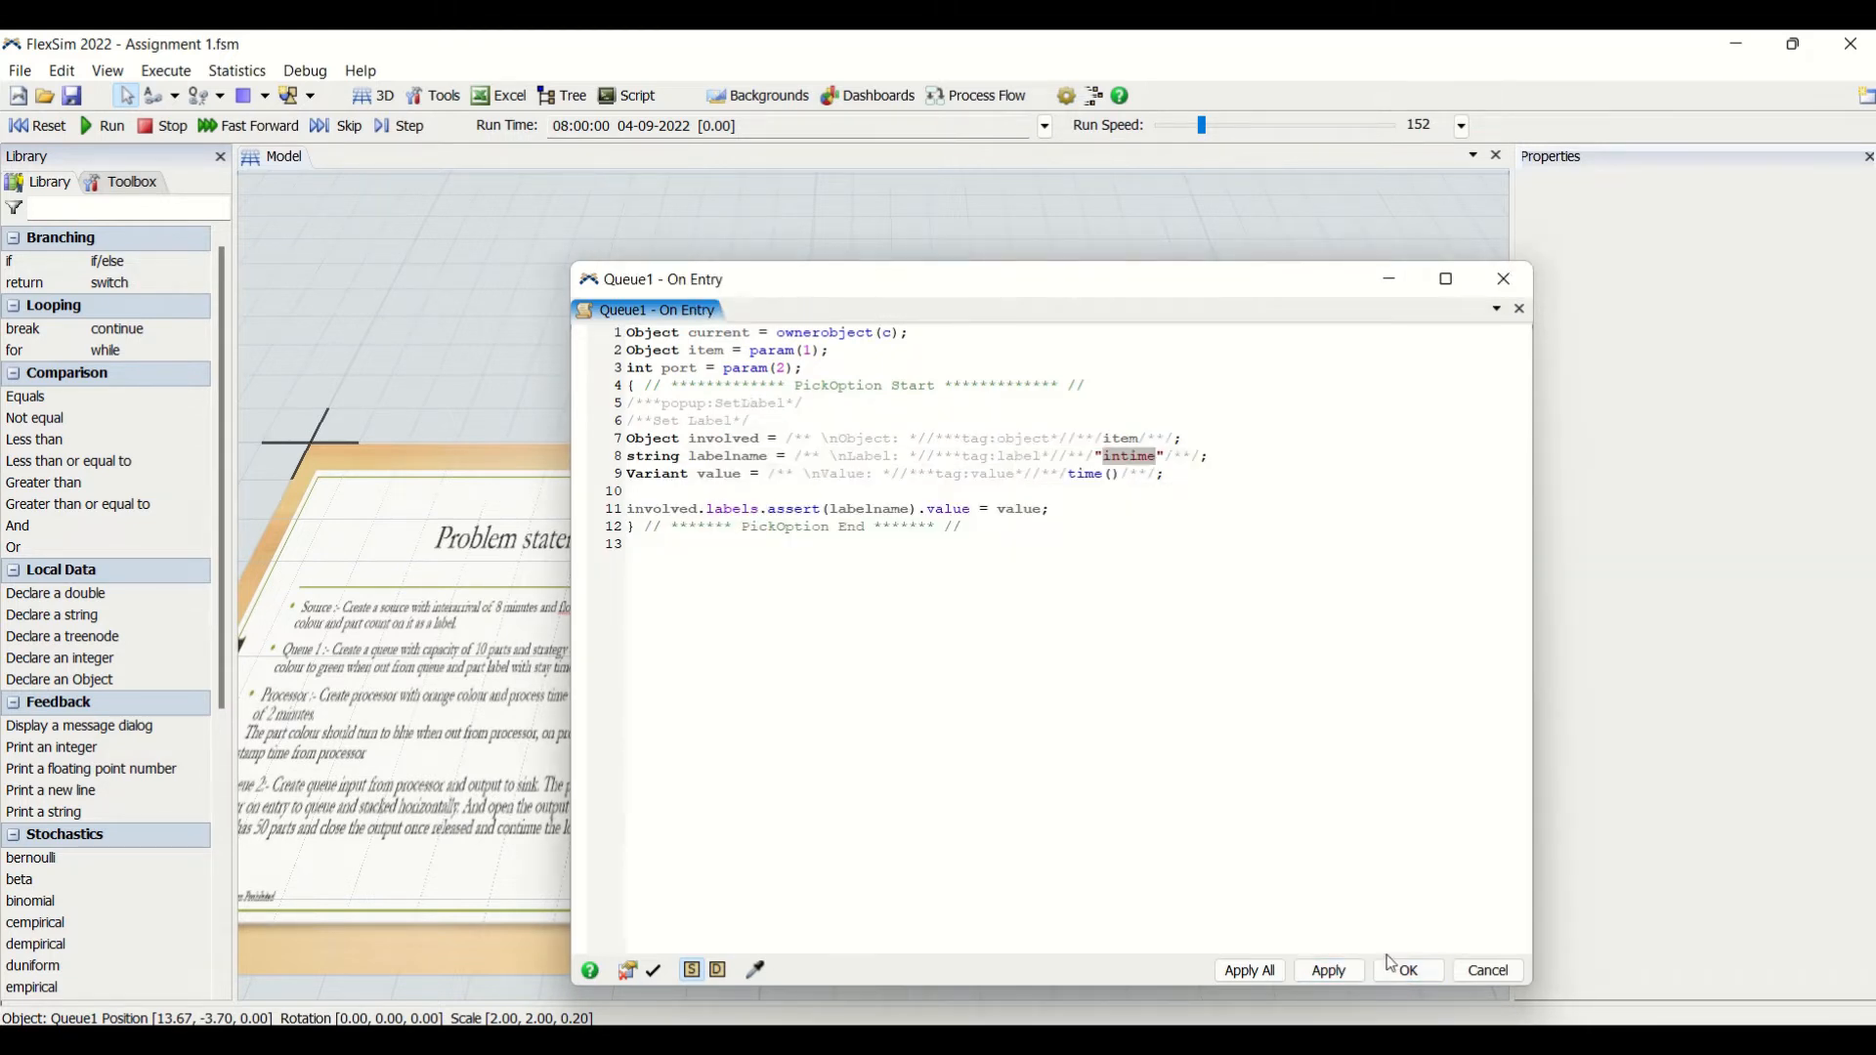
left_click(1406, 972)
- Reset and run the model, and inspect the labels of the first cylinder on Processor1
left_click(1192, 848)
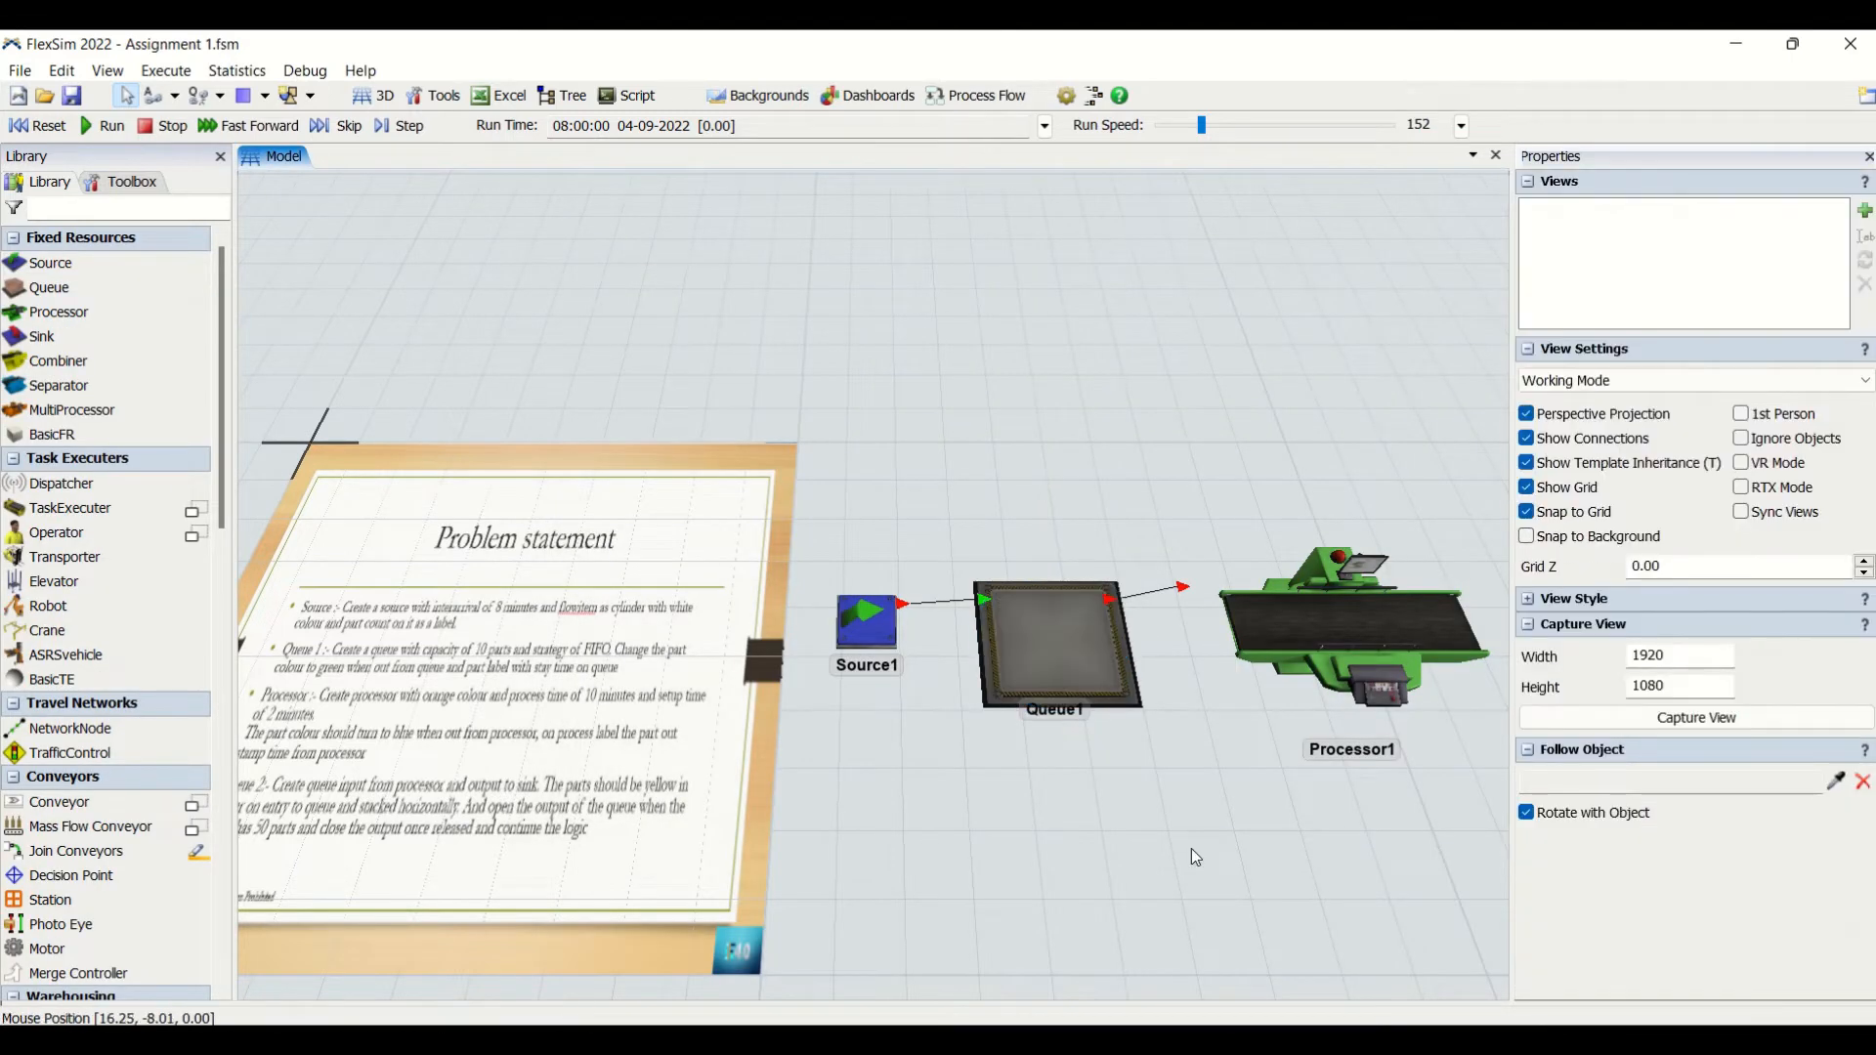
left_click_drag(1192, 848, 1050, 678)
left_click(964, 491)
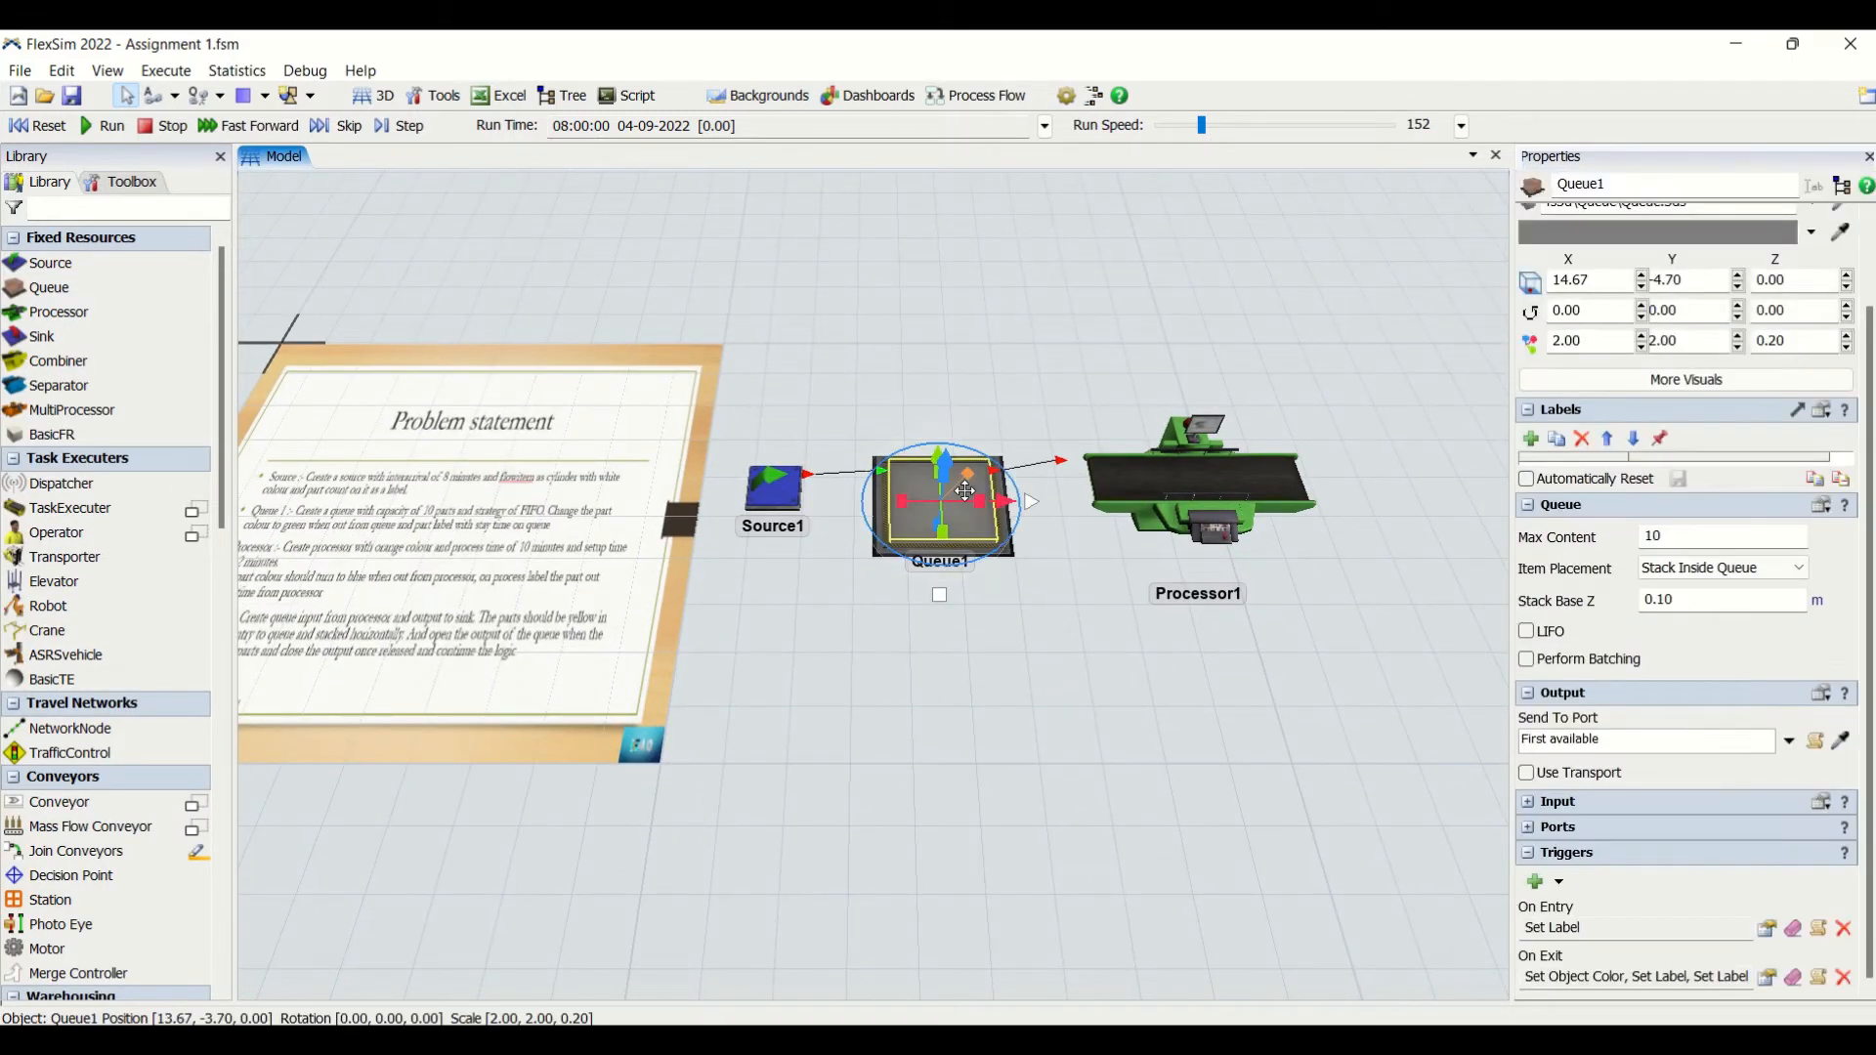
left_click(1094, 701)
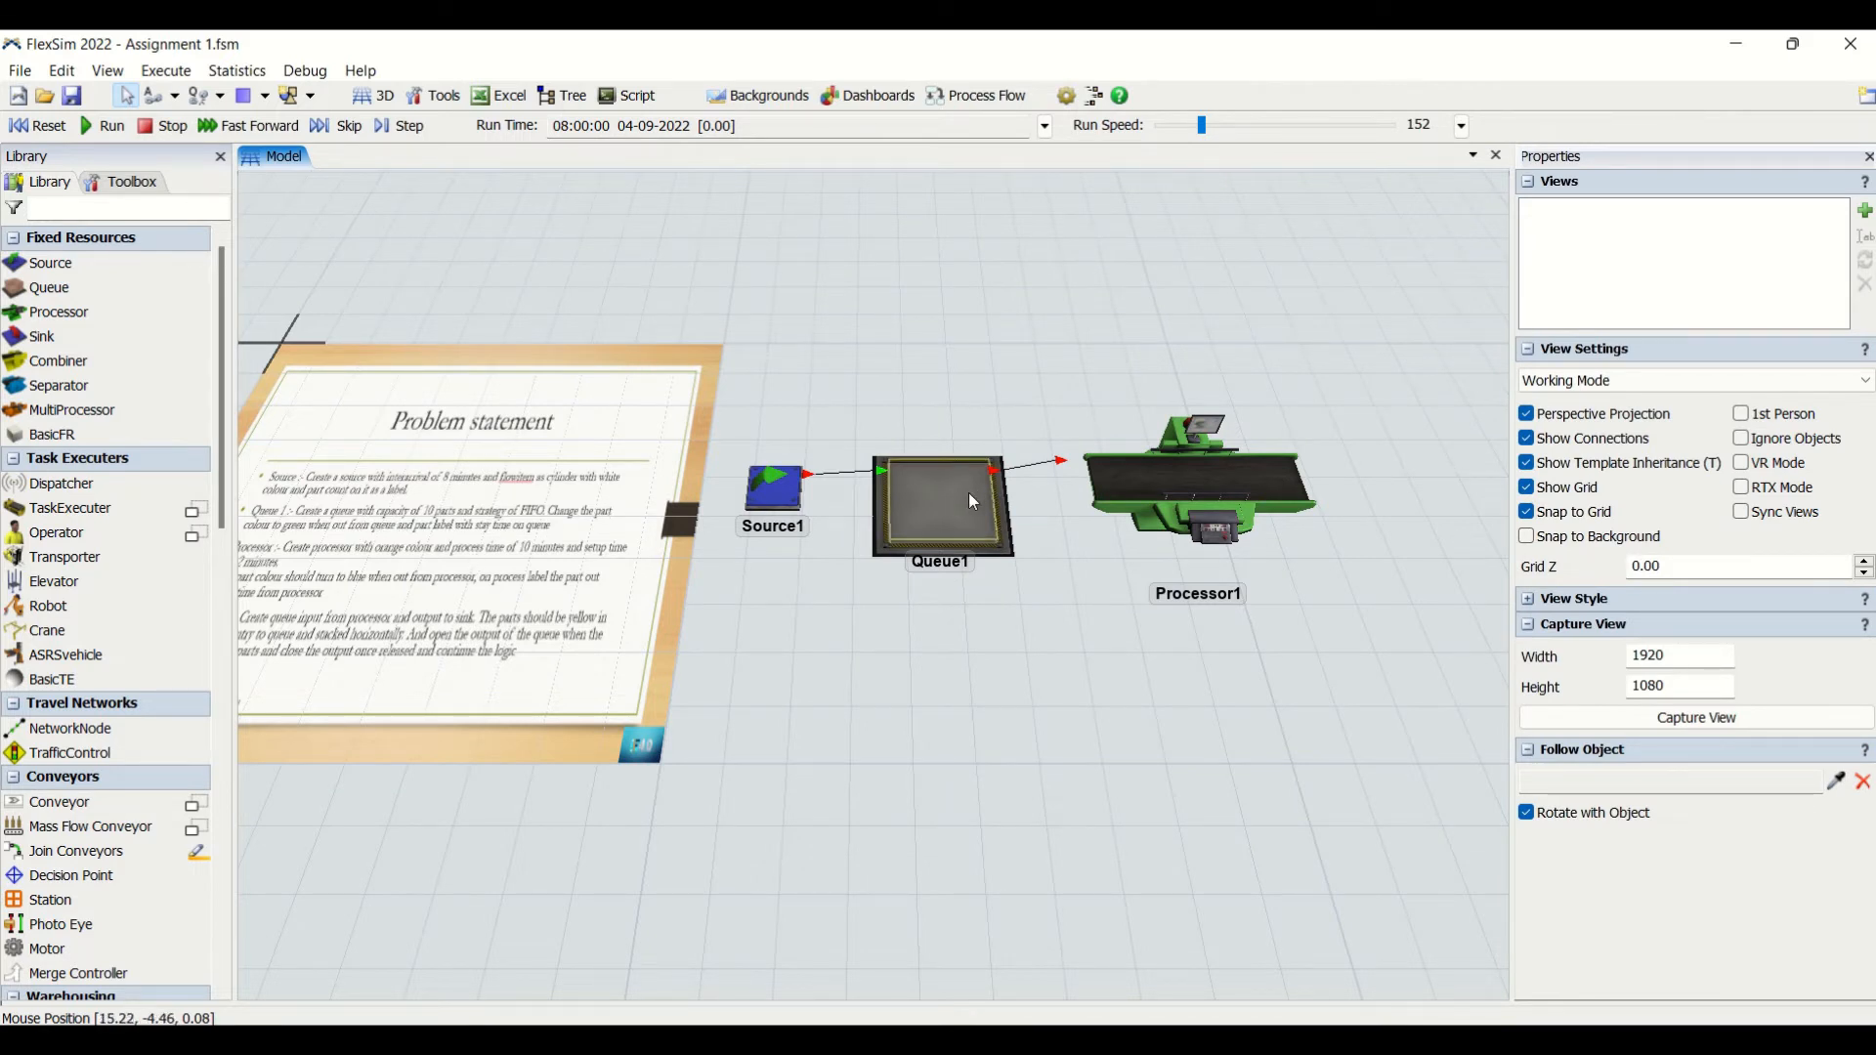
left_click(47, 130)
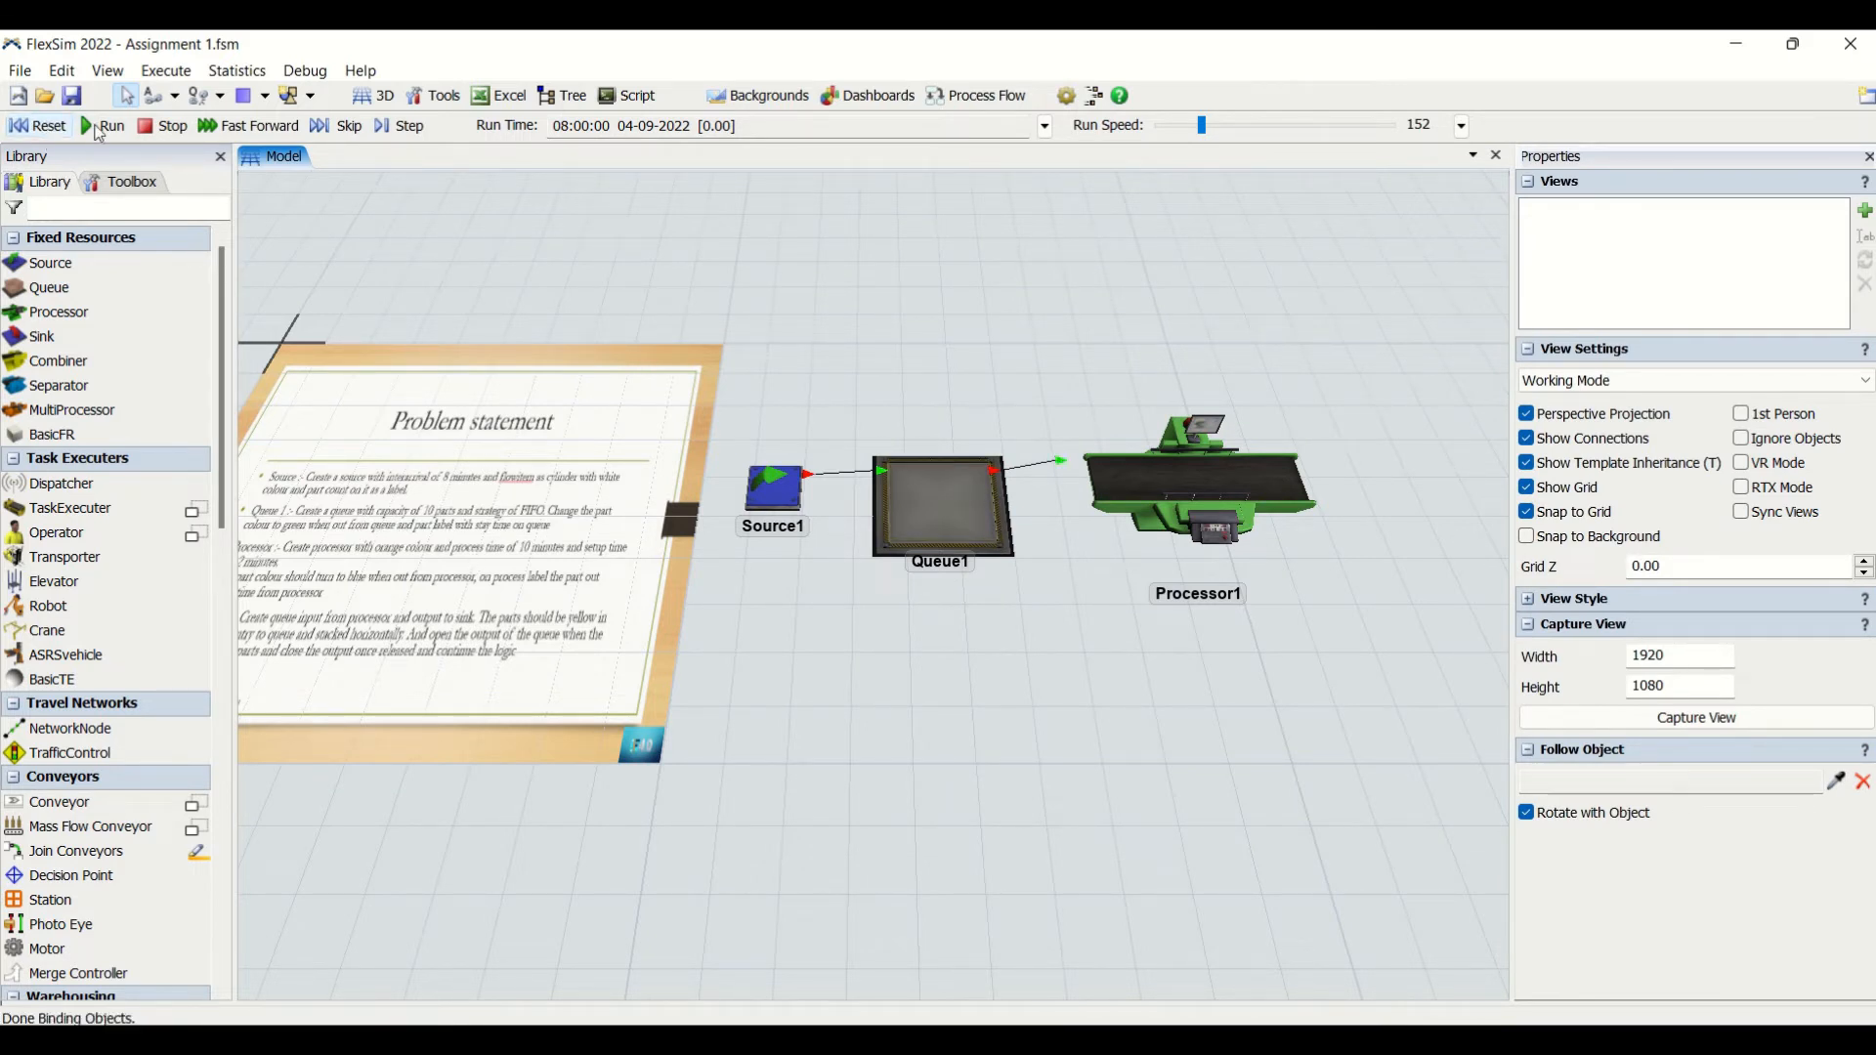
left_click(102, 128)
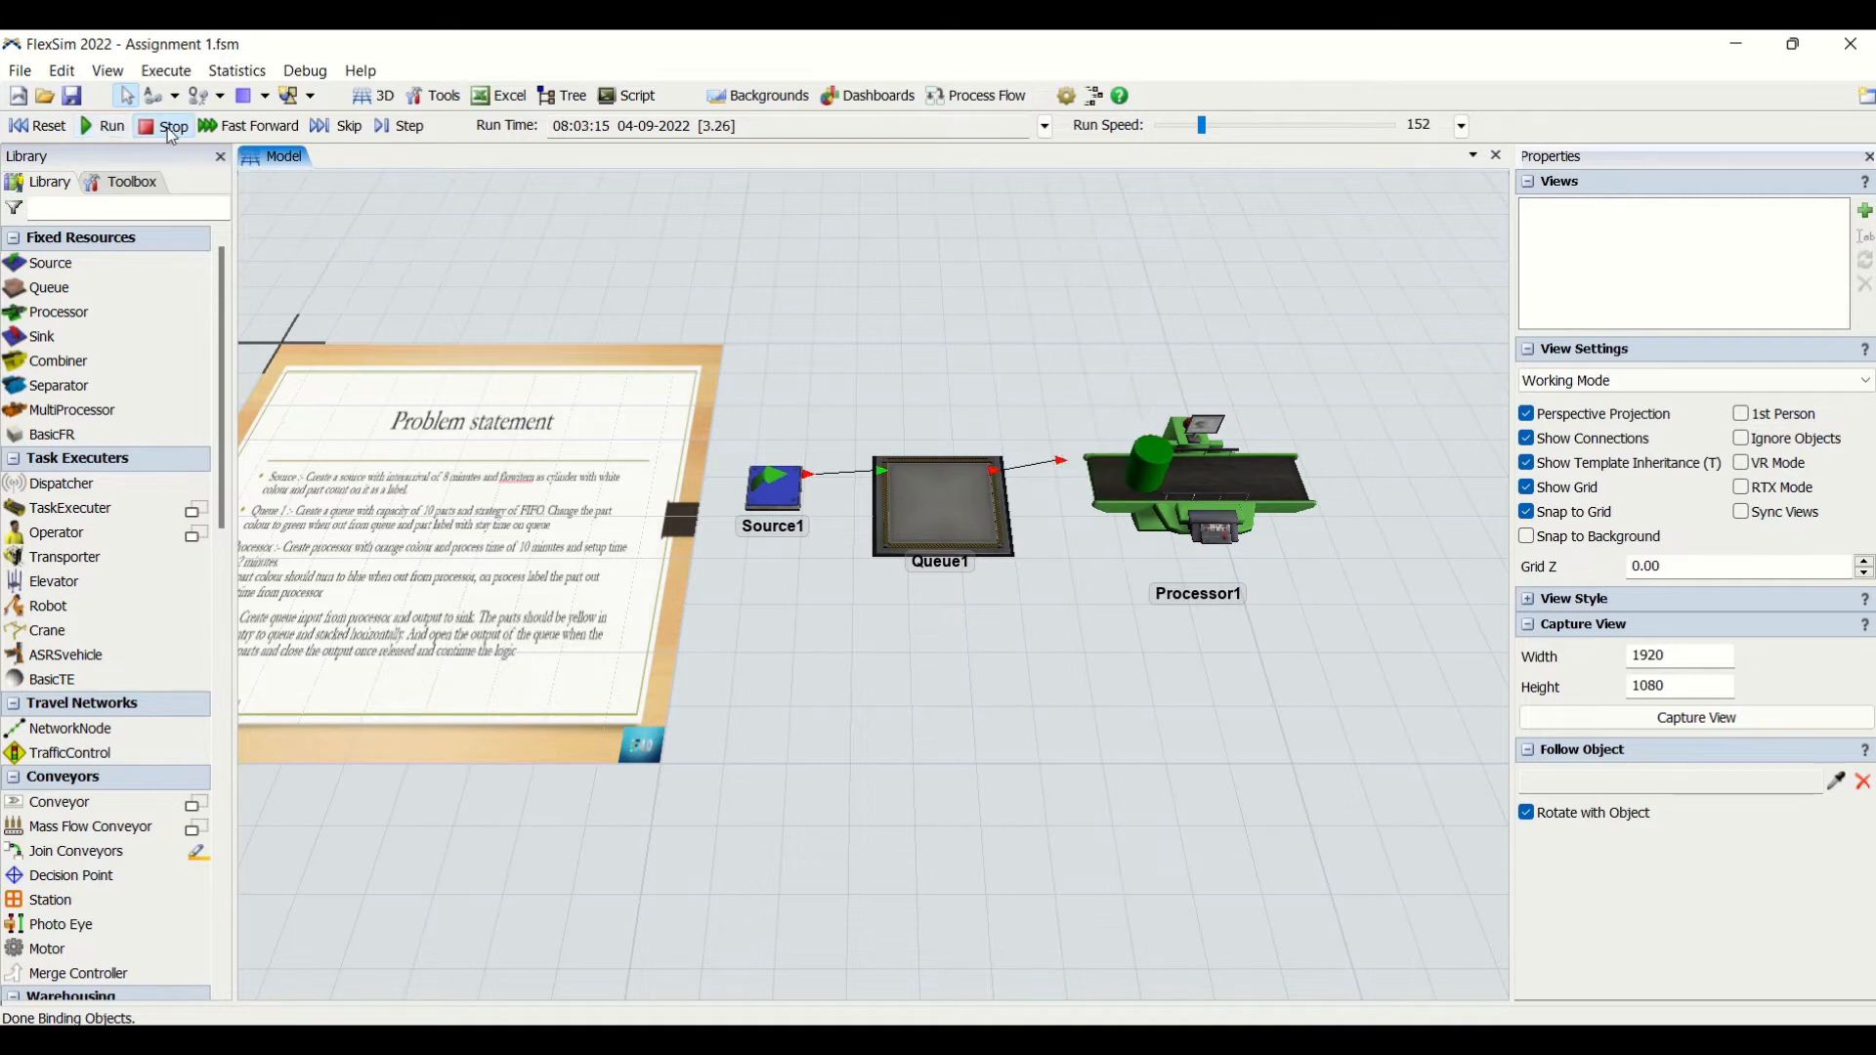
left_click(1158, 467)
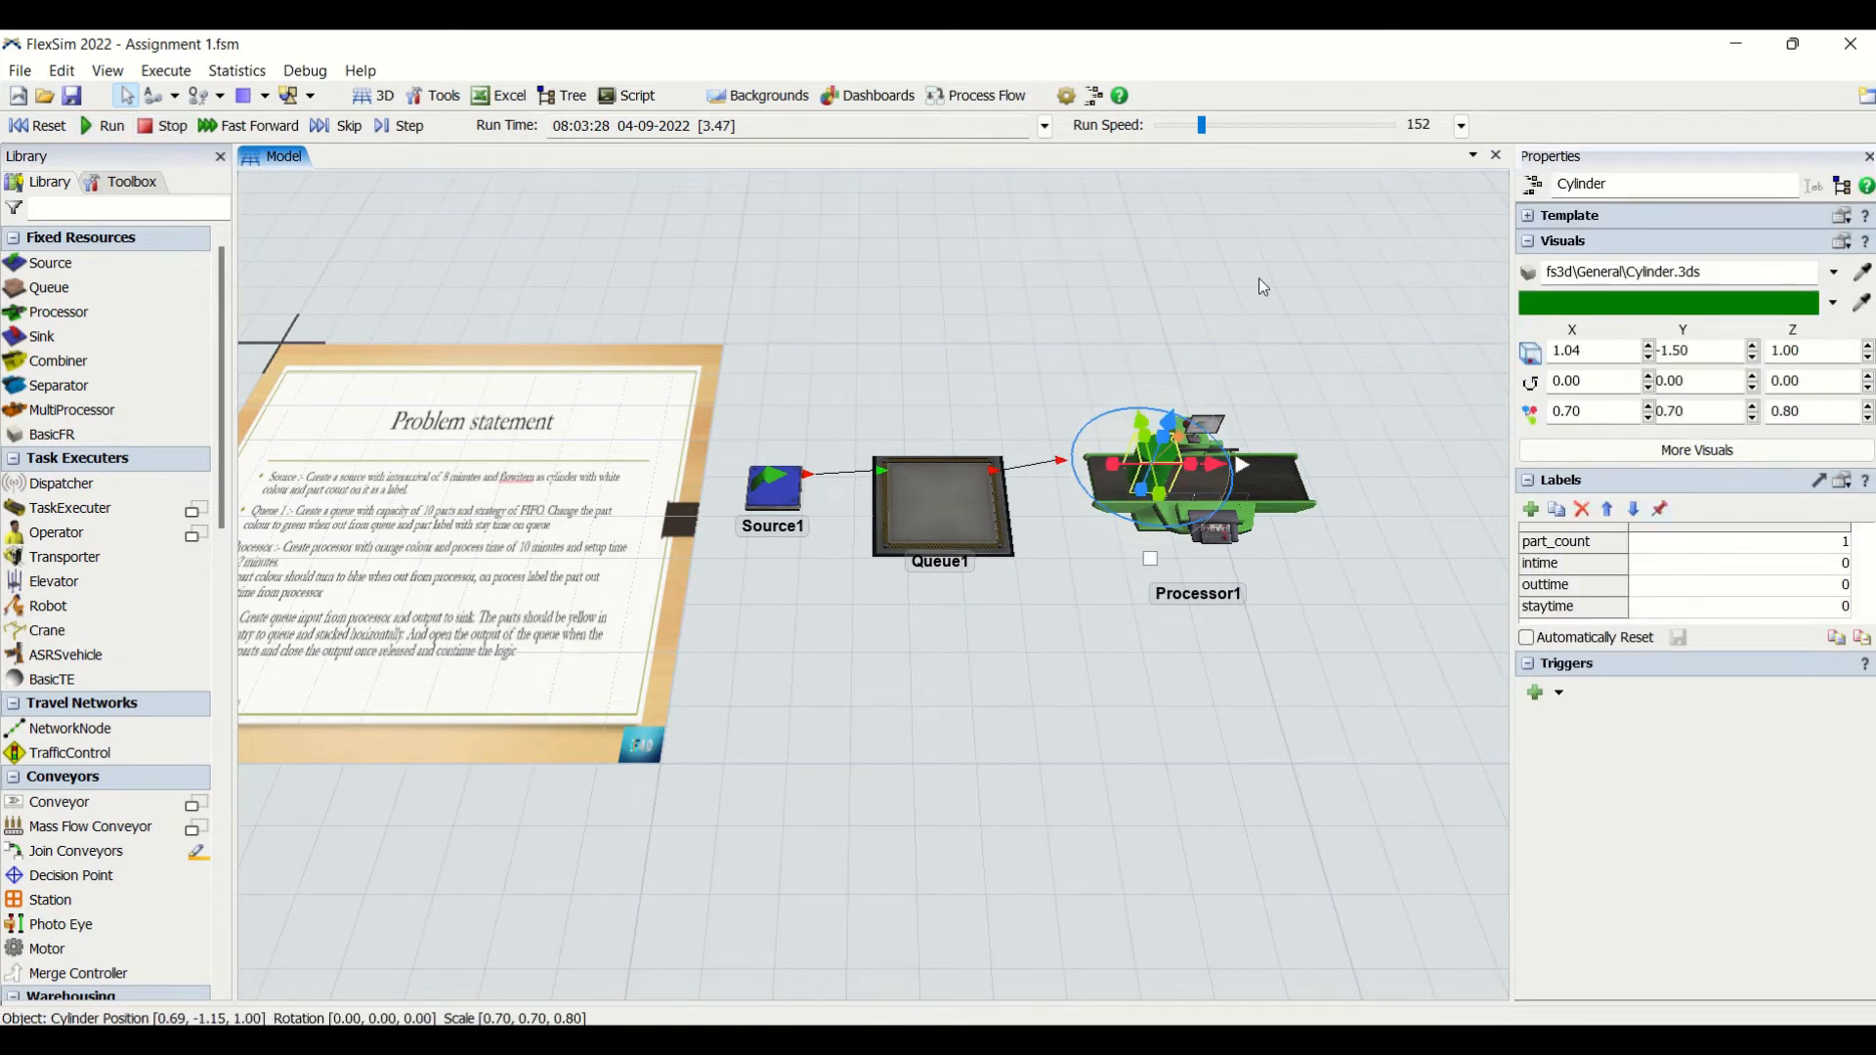
- Reset the model, add a second queue after Processor1 and connect Processor1's output to it
left_click(49, 126)
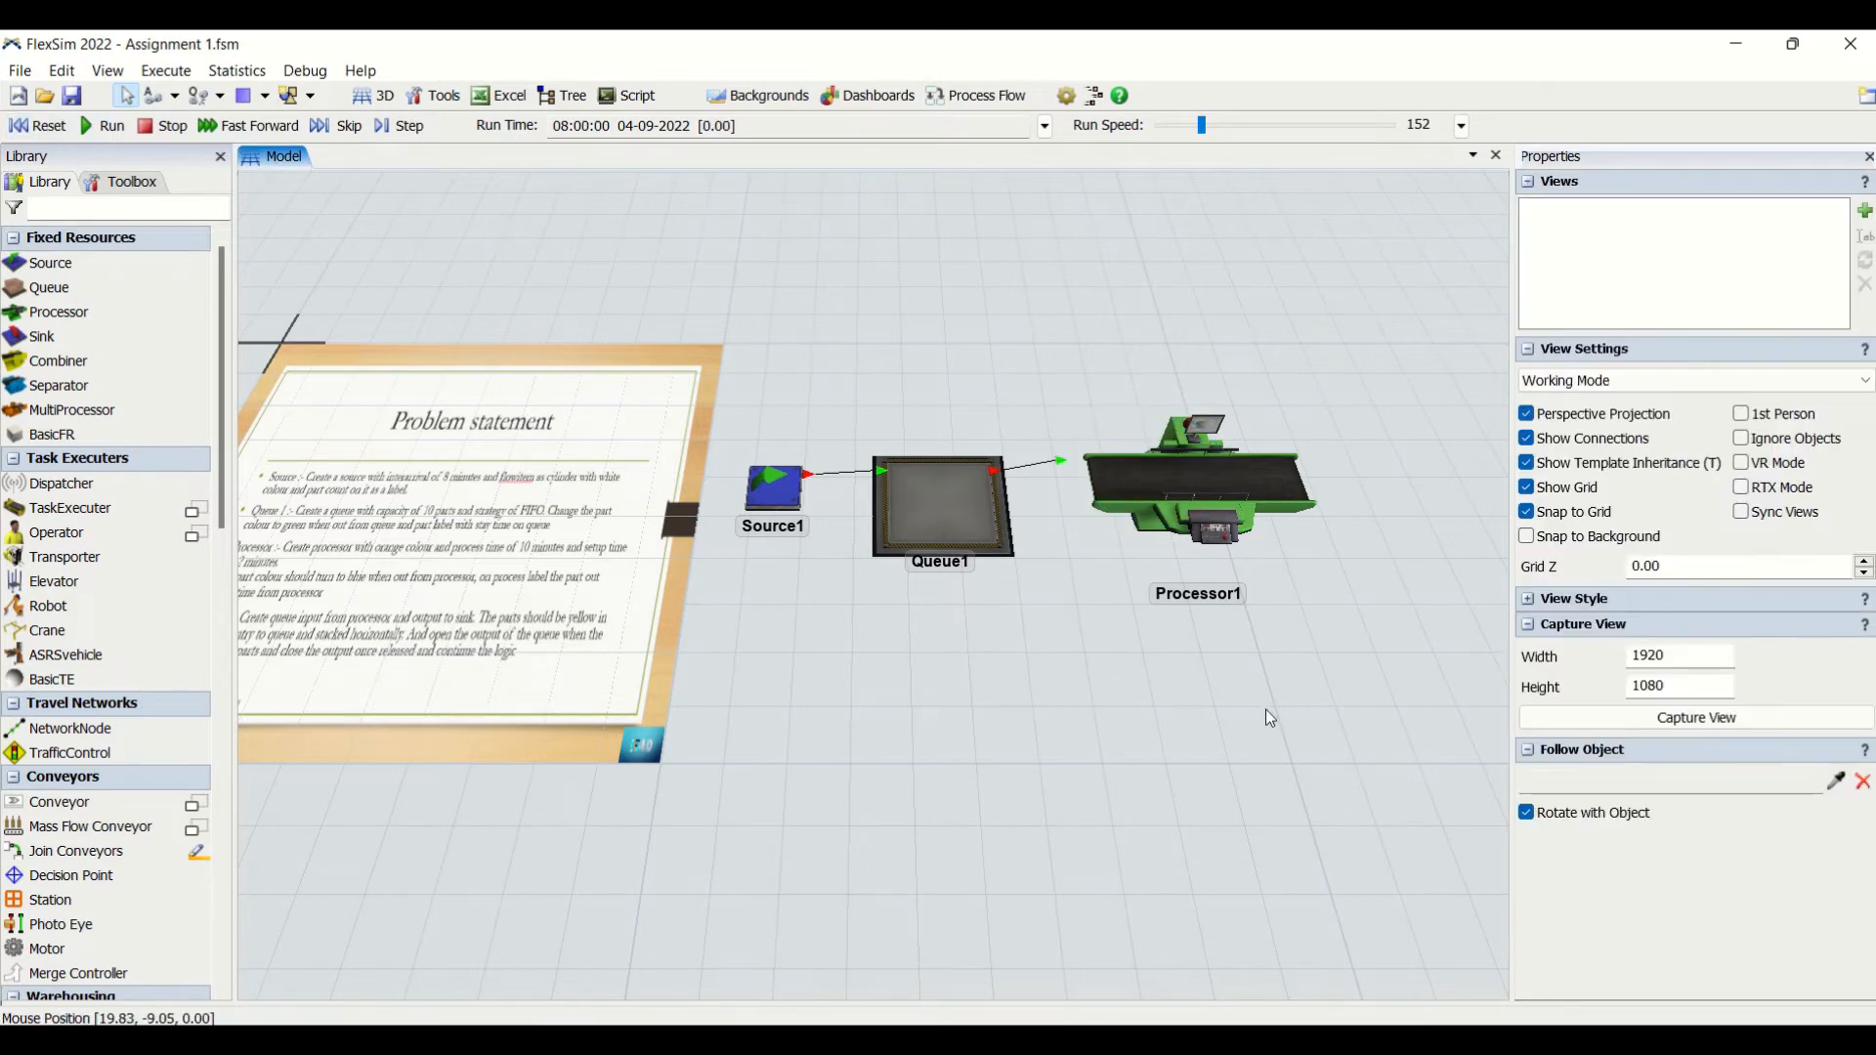
left_click(1229, 467)
double_click(1422, 475)
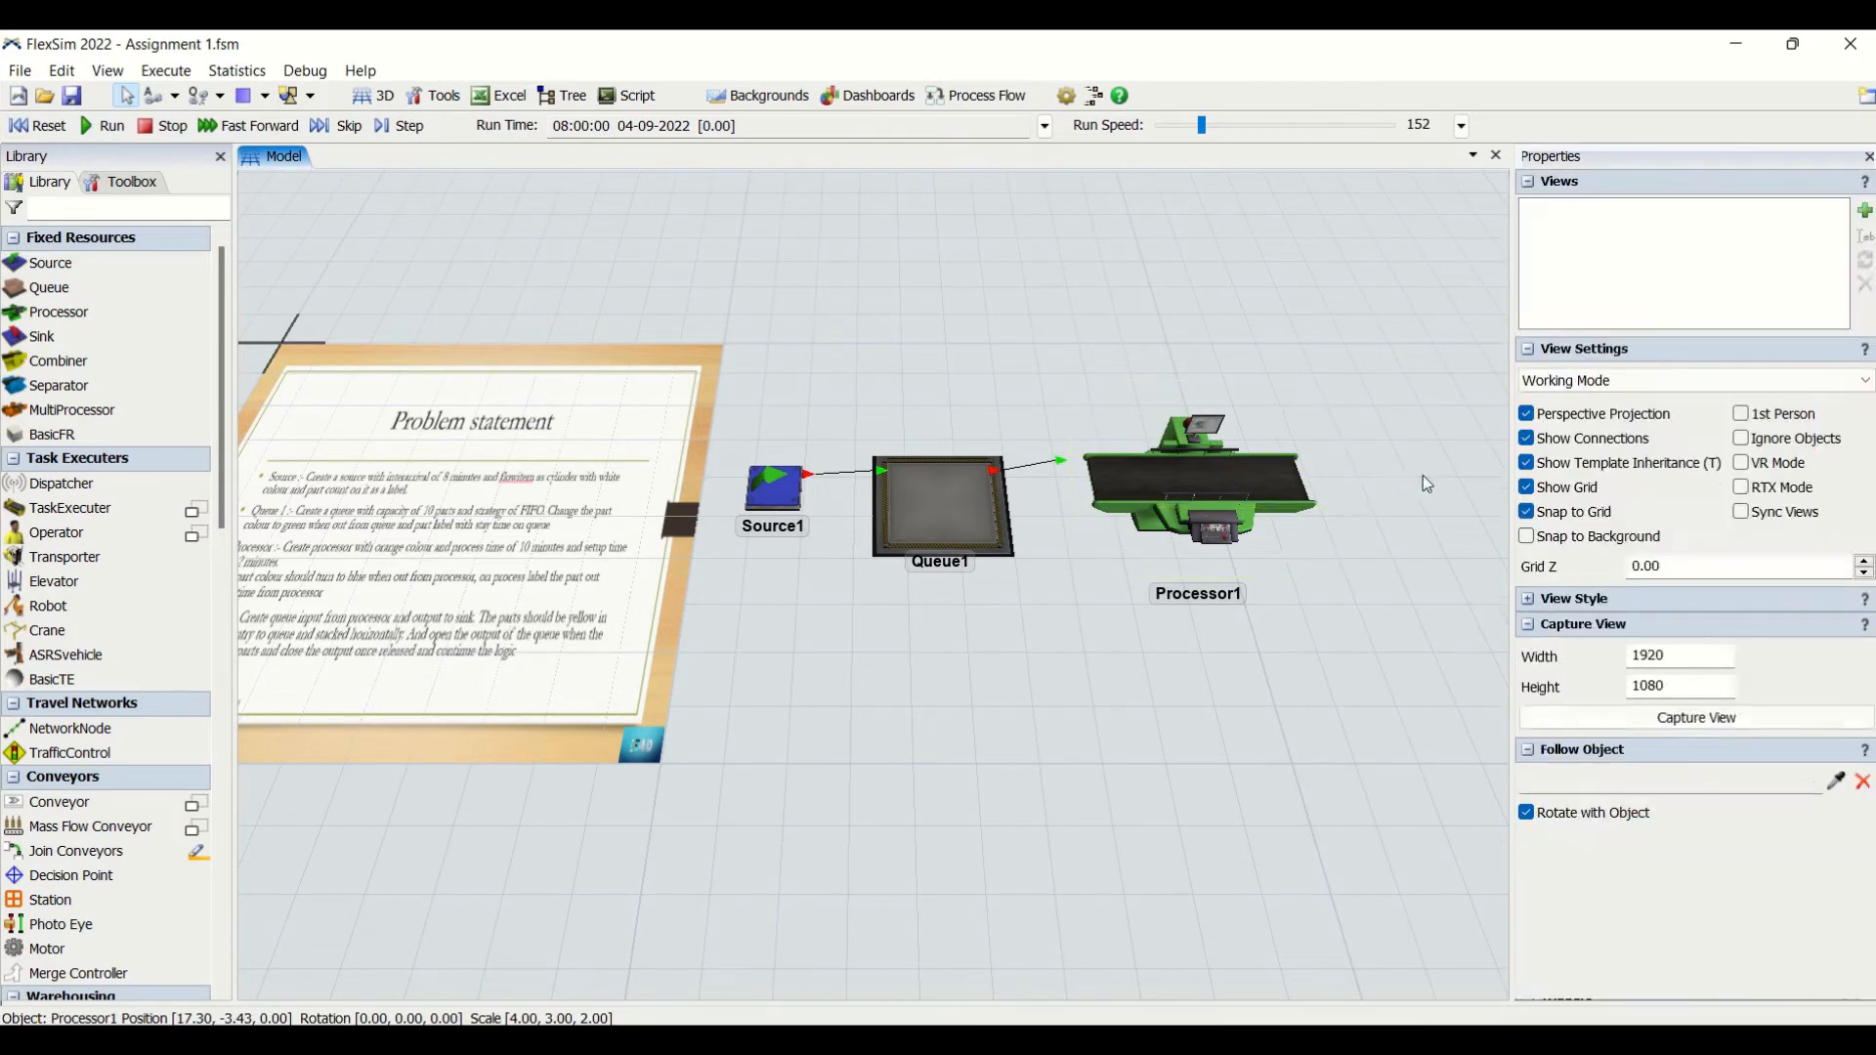
left_click_drag(1159, 736, 990, 740)
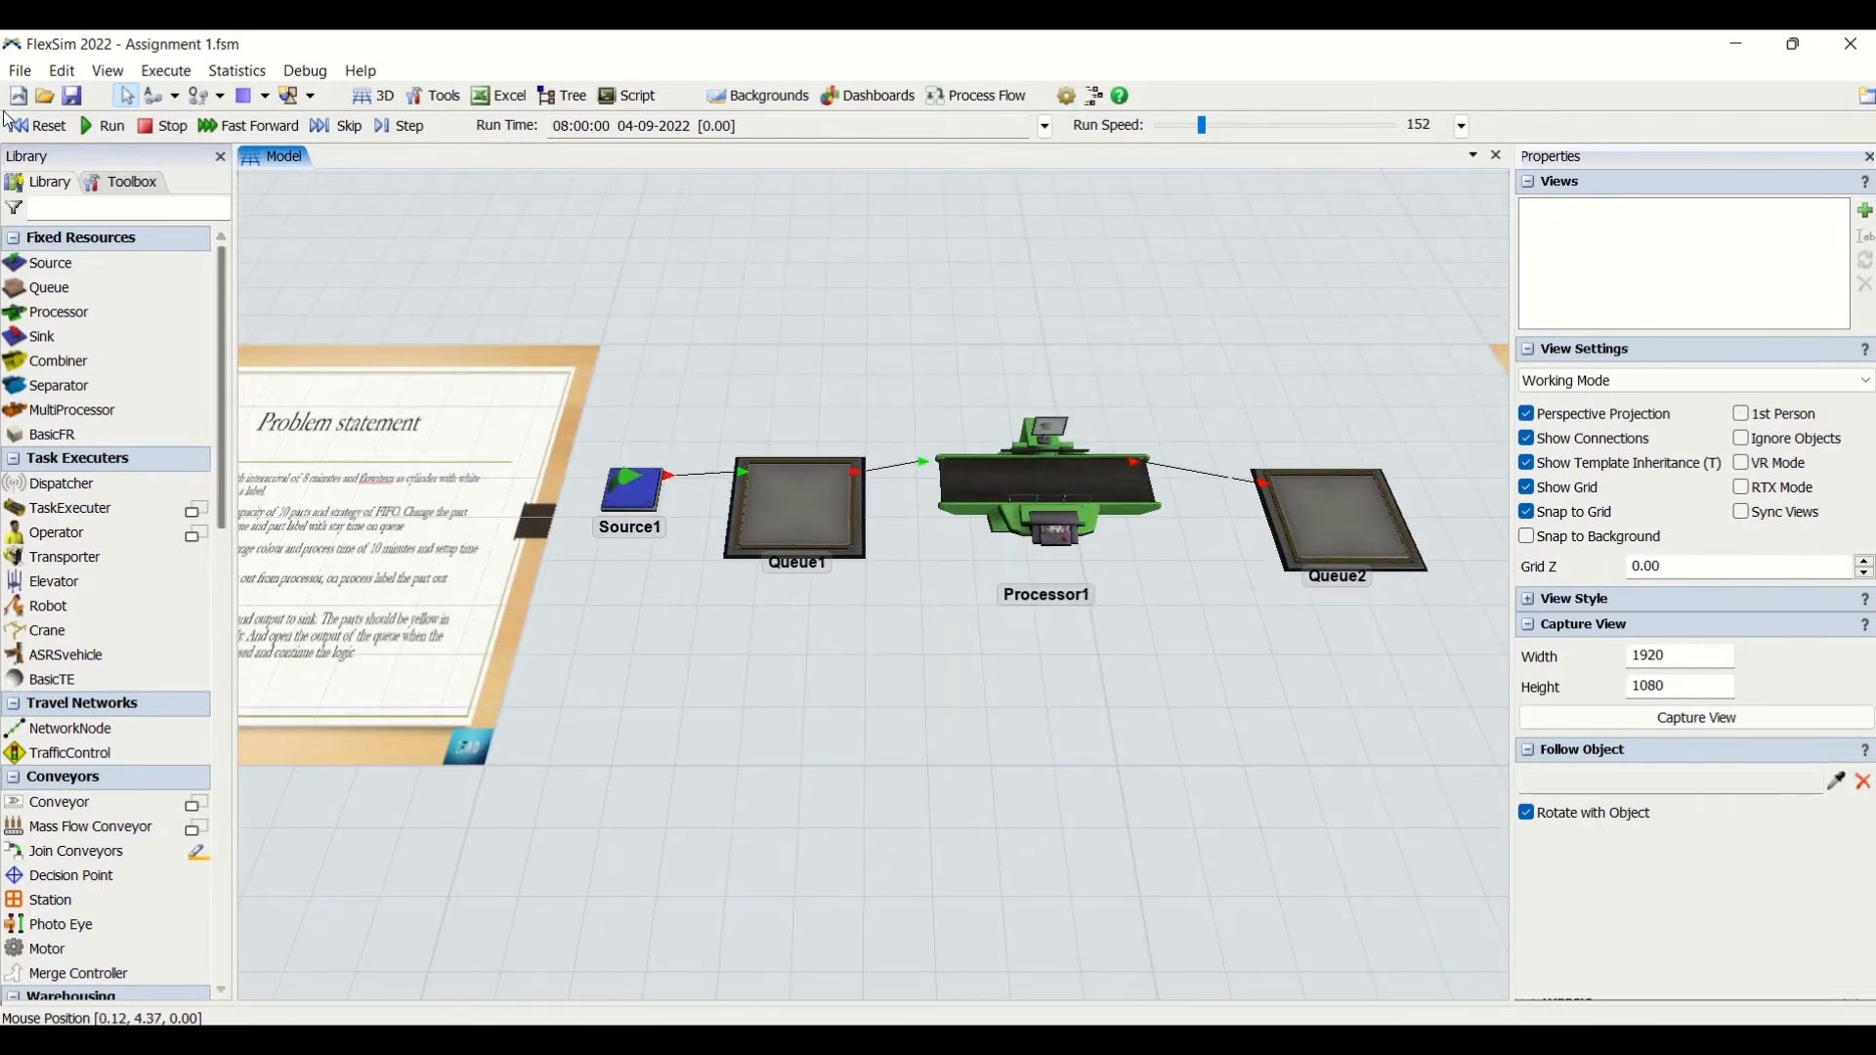
- Run the model from the start, check the second cylinder's staytime label on Processor1, and reset the model
left_click(65, 129)
left_click(105, 126)
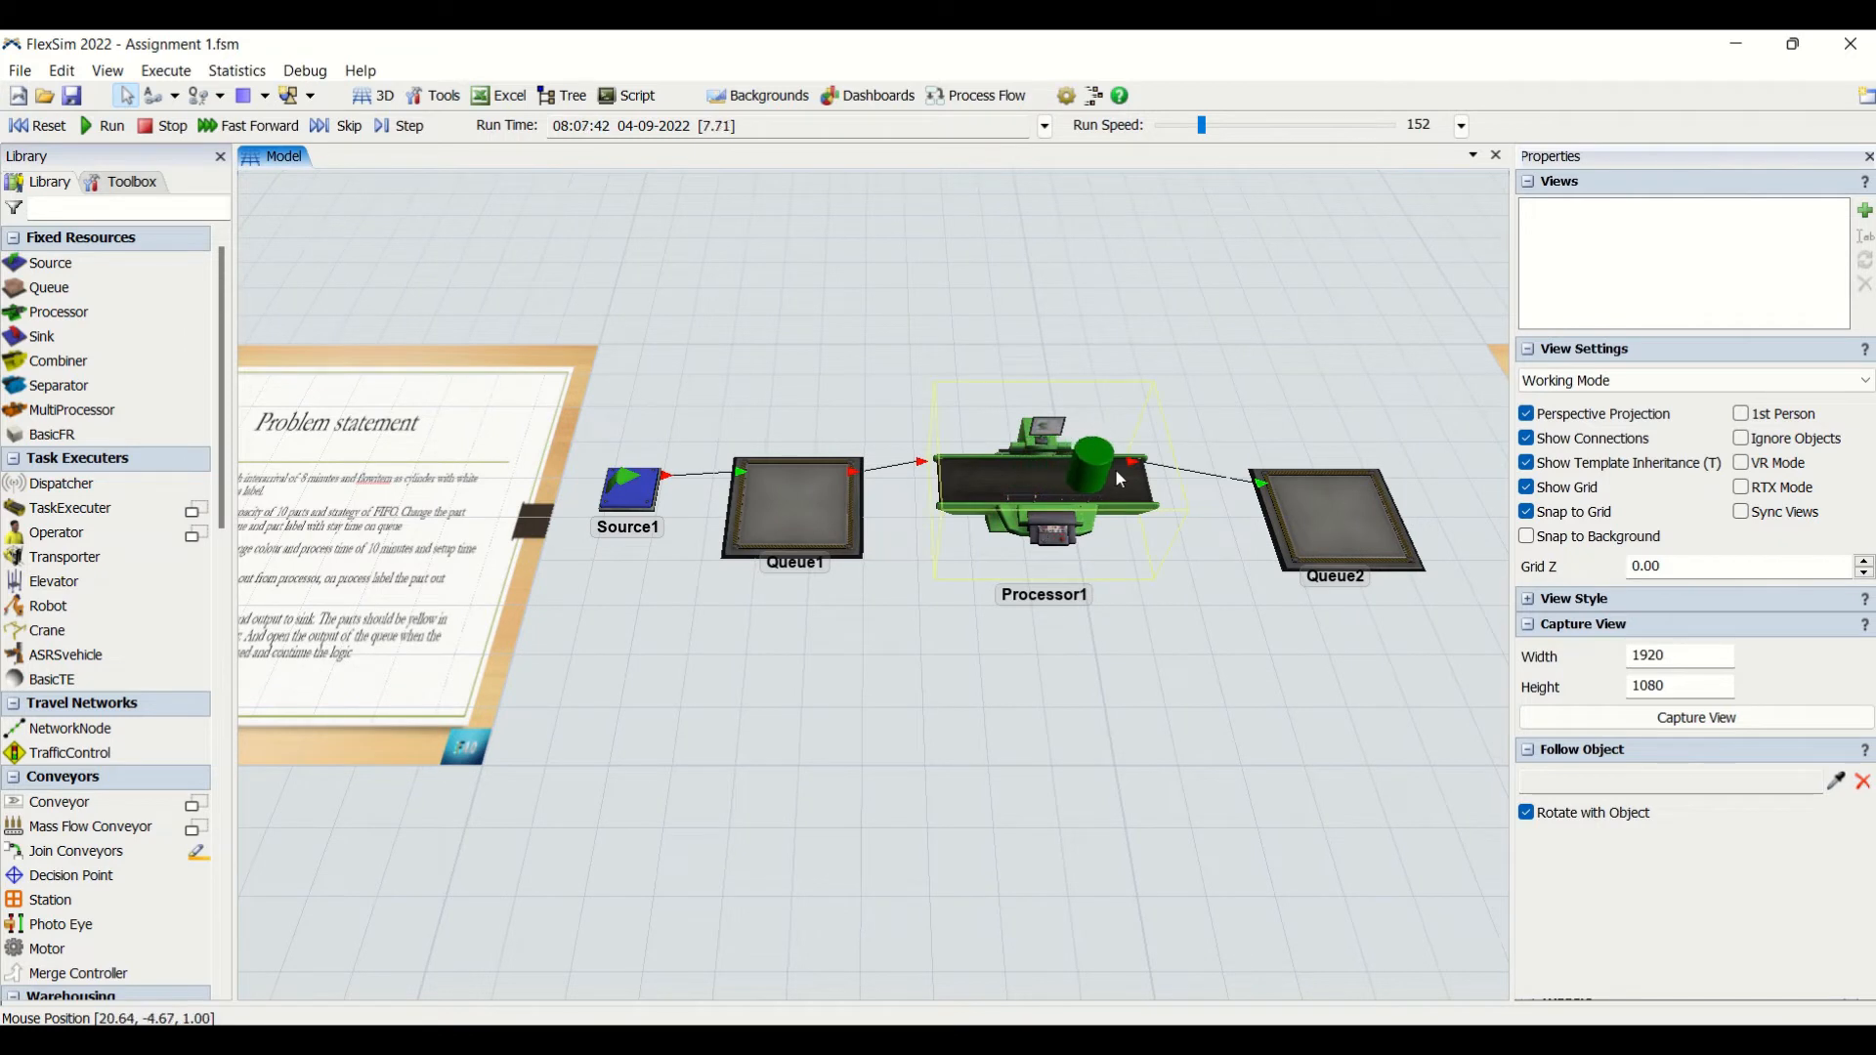
left_click(965, 472)
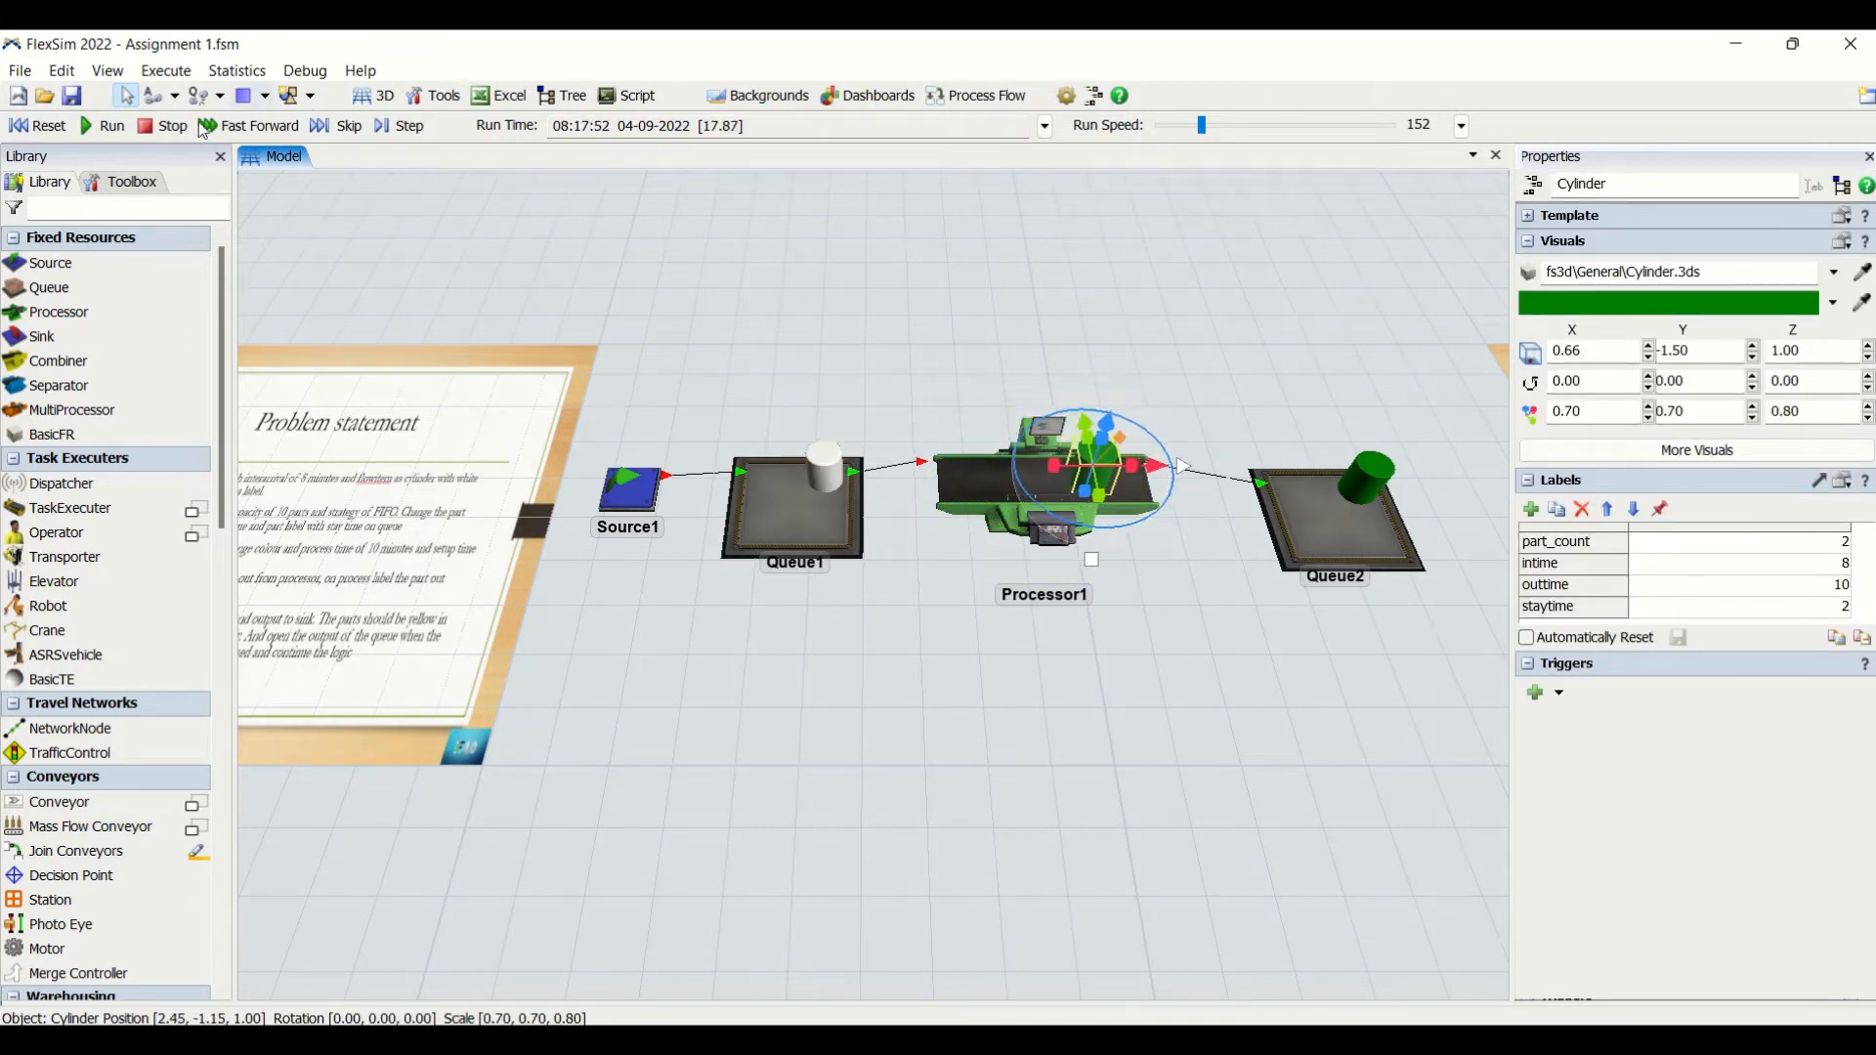
left_click(150, 131)
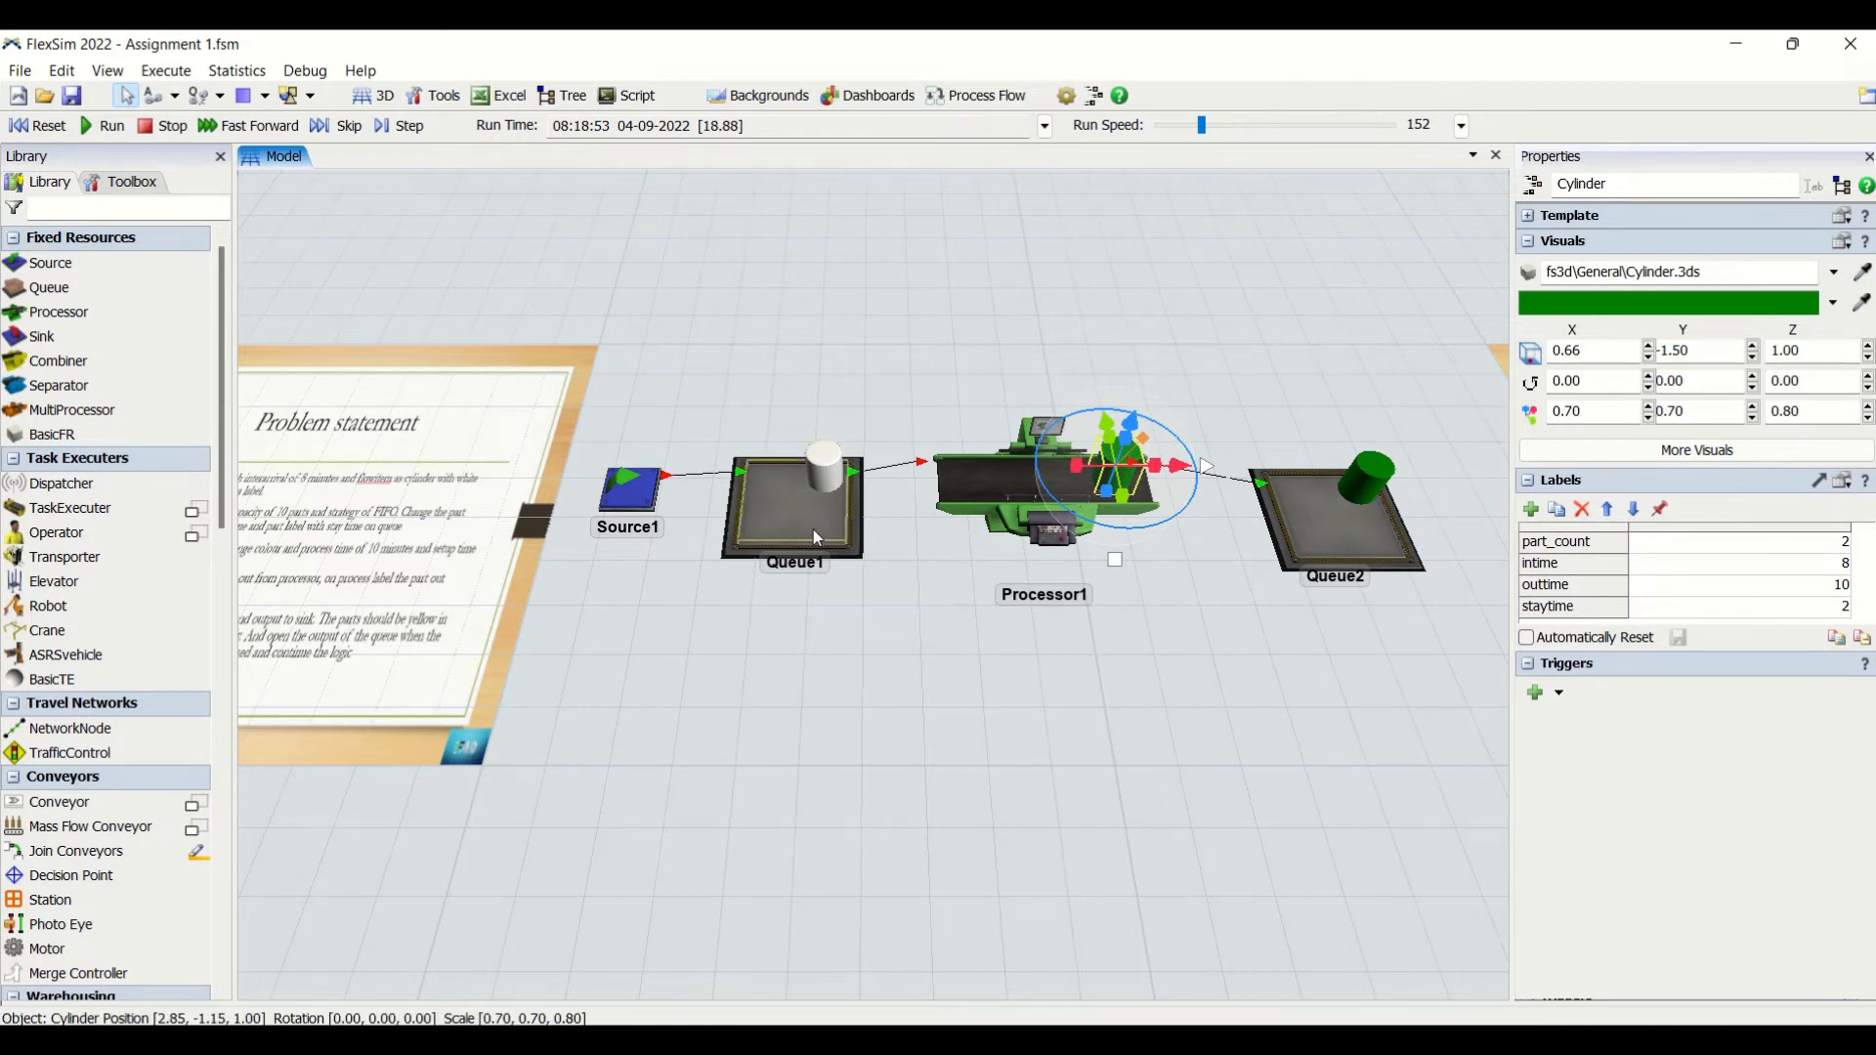
left_click(1800, 611)
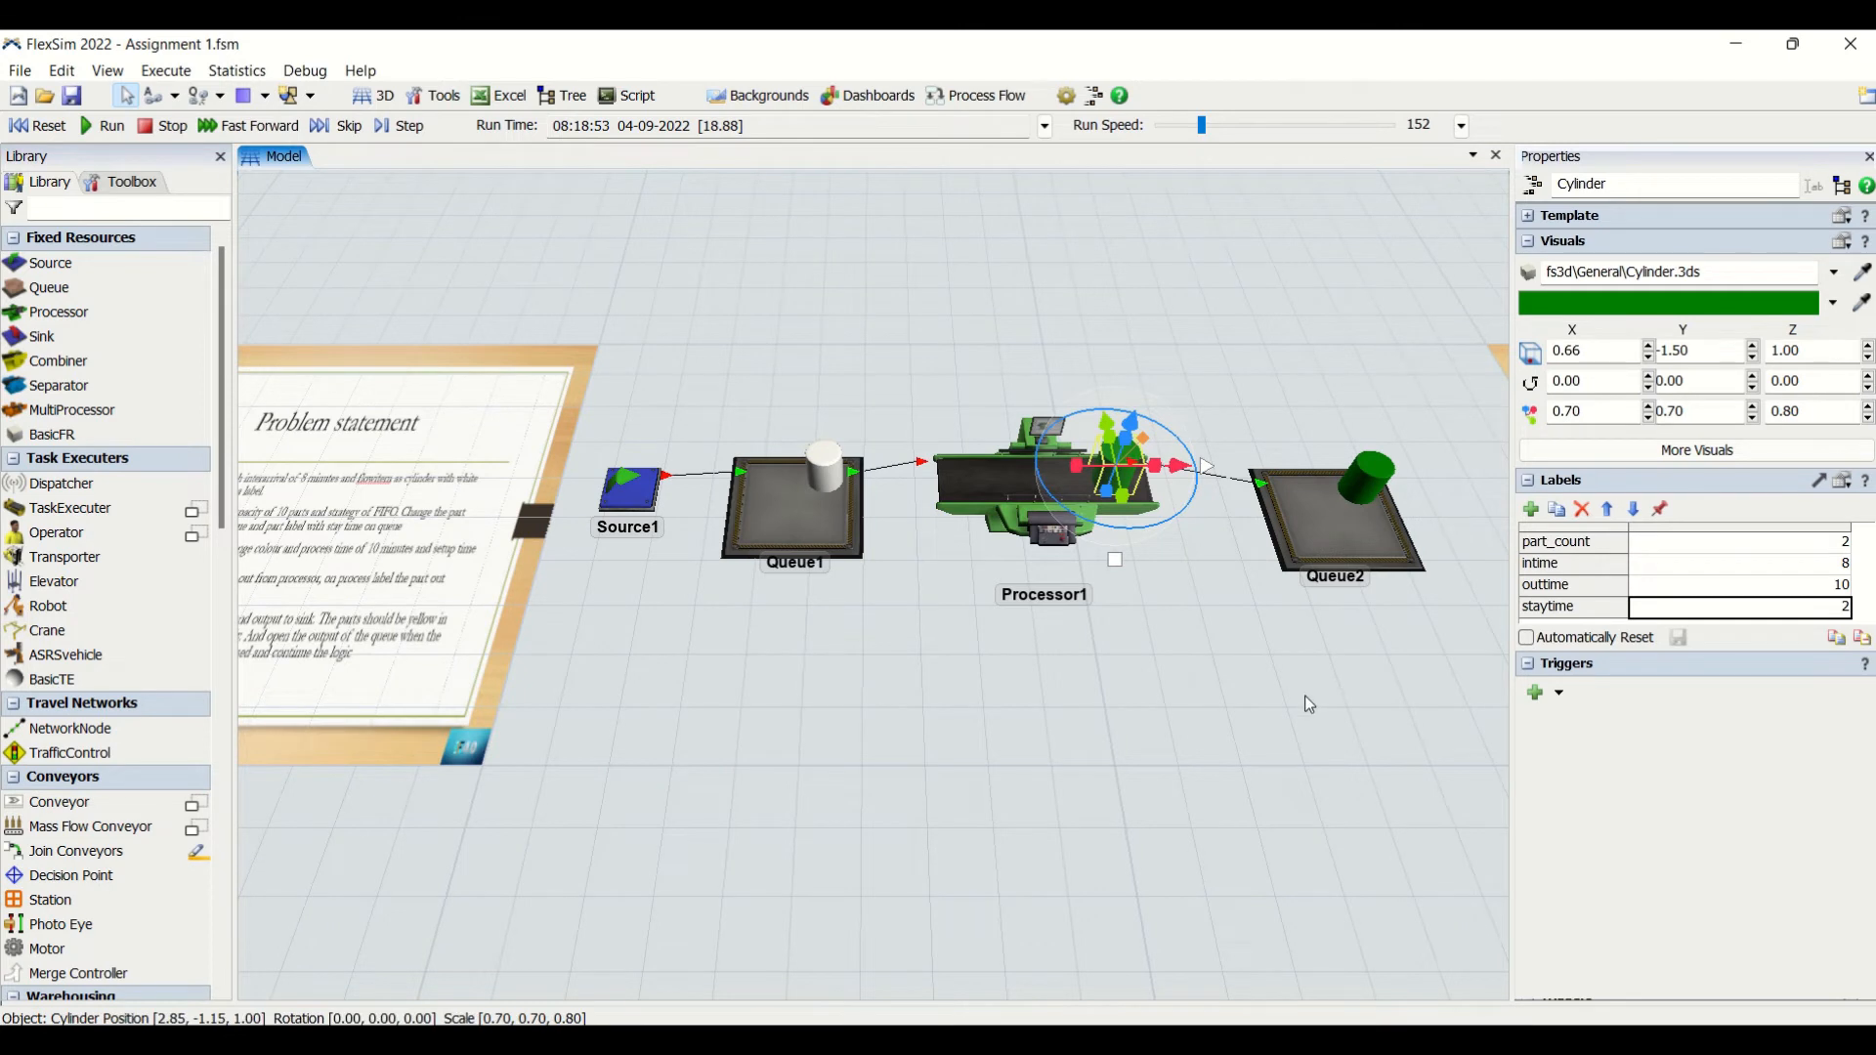
mouse_move(411, 31)
left_click(20, 128)
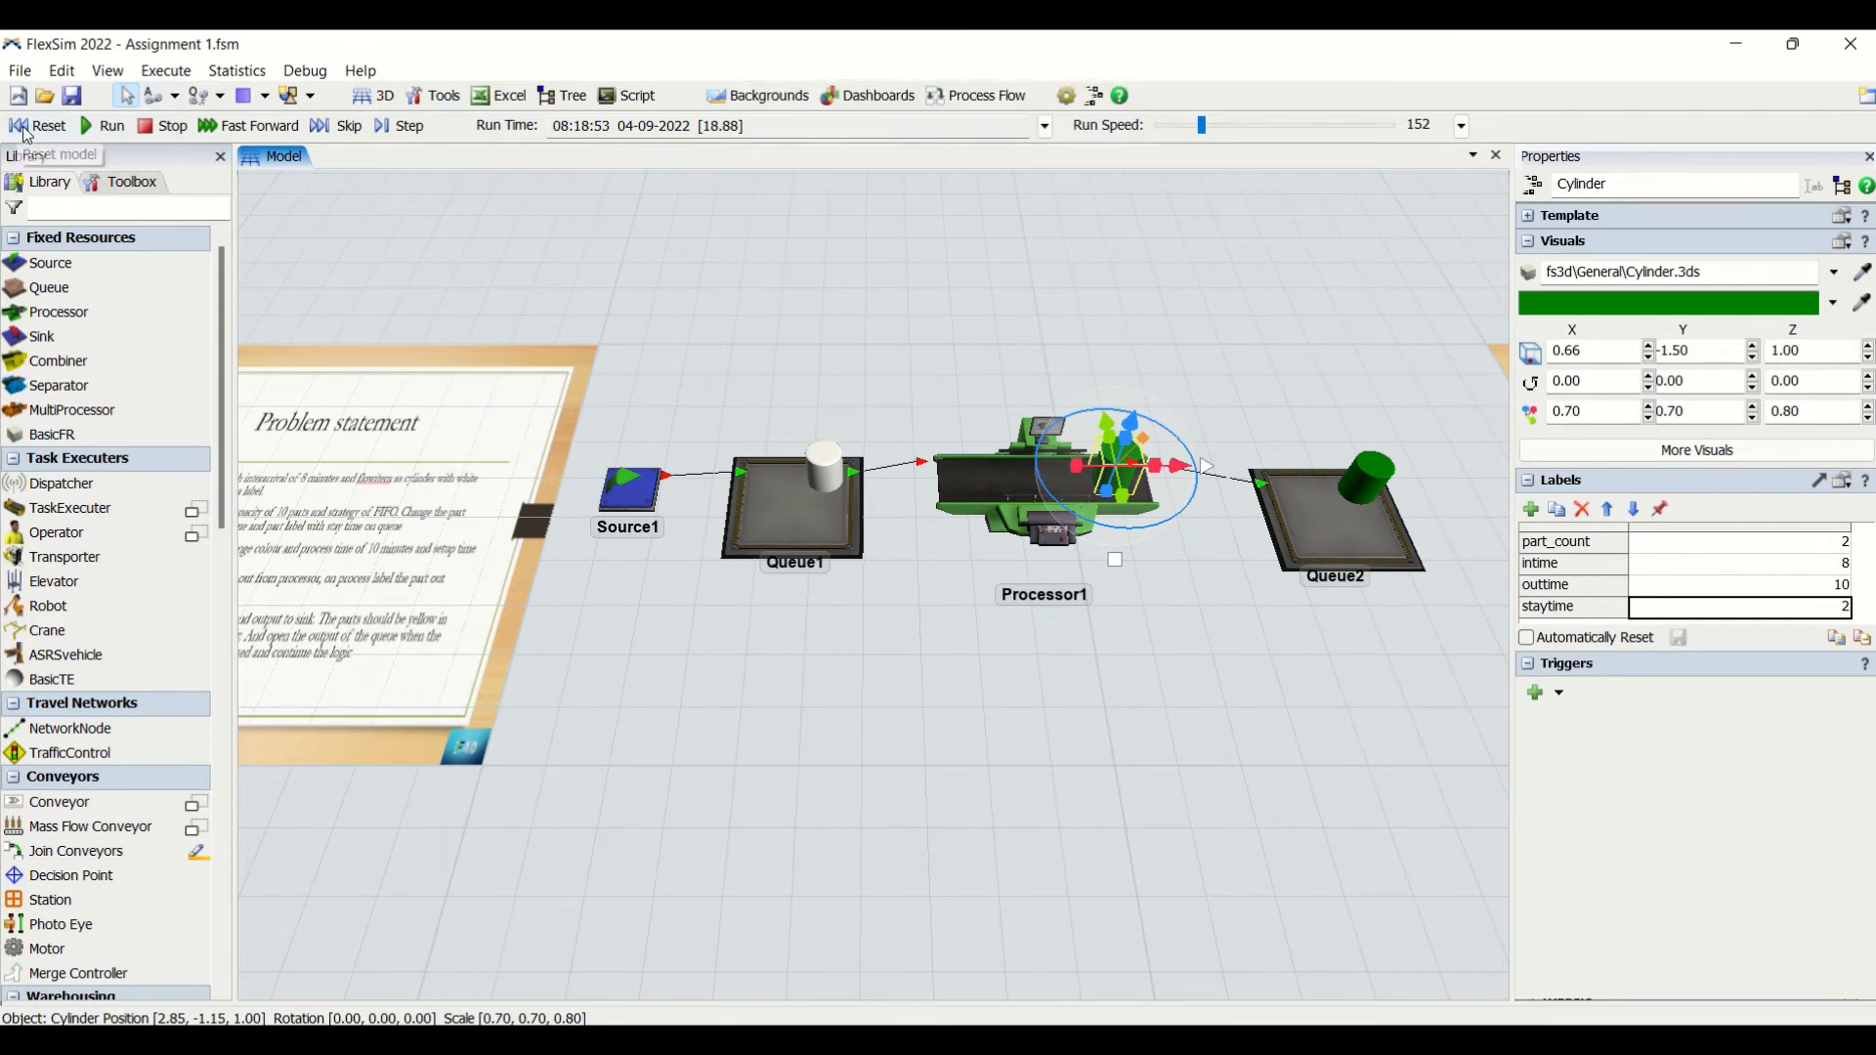
- Change Processor1's colour to orange
left_click(1108, 706)
left_click_drag(1208, 707, 1146, 711)
left_click_drag(758, 770, 997, 936)
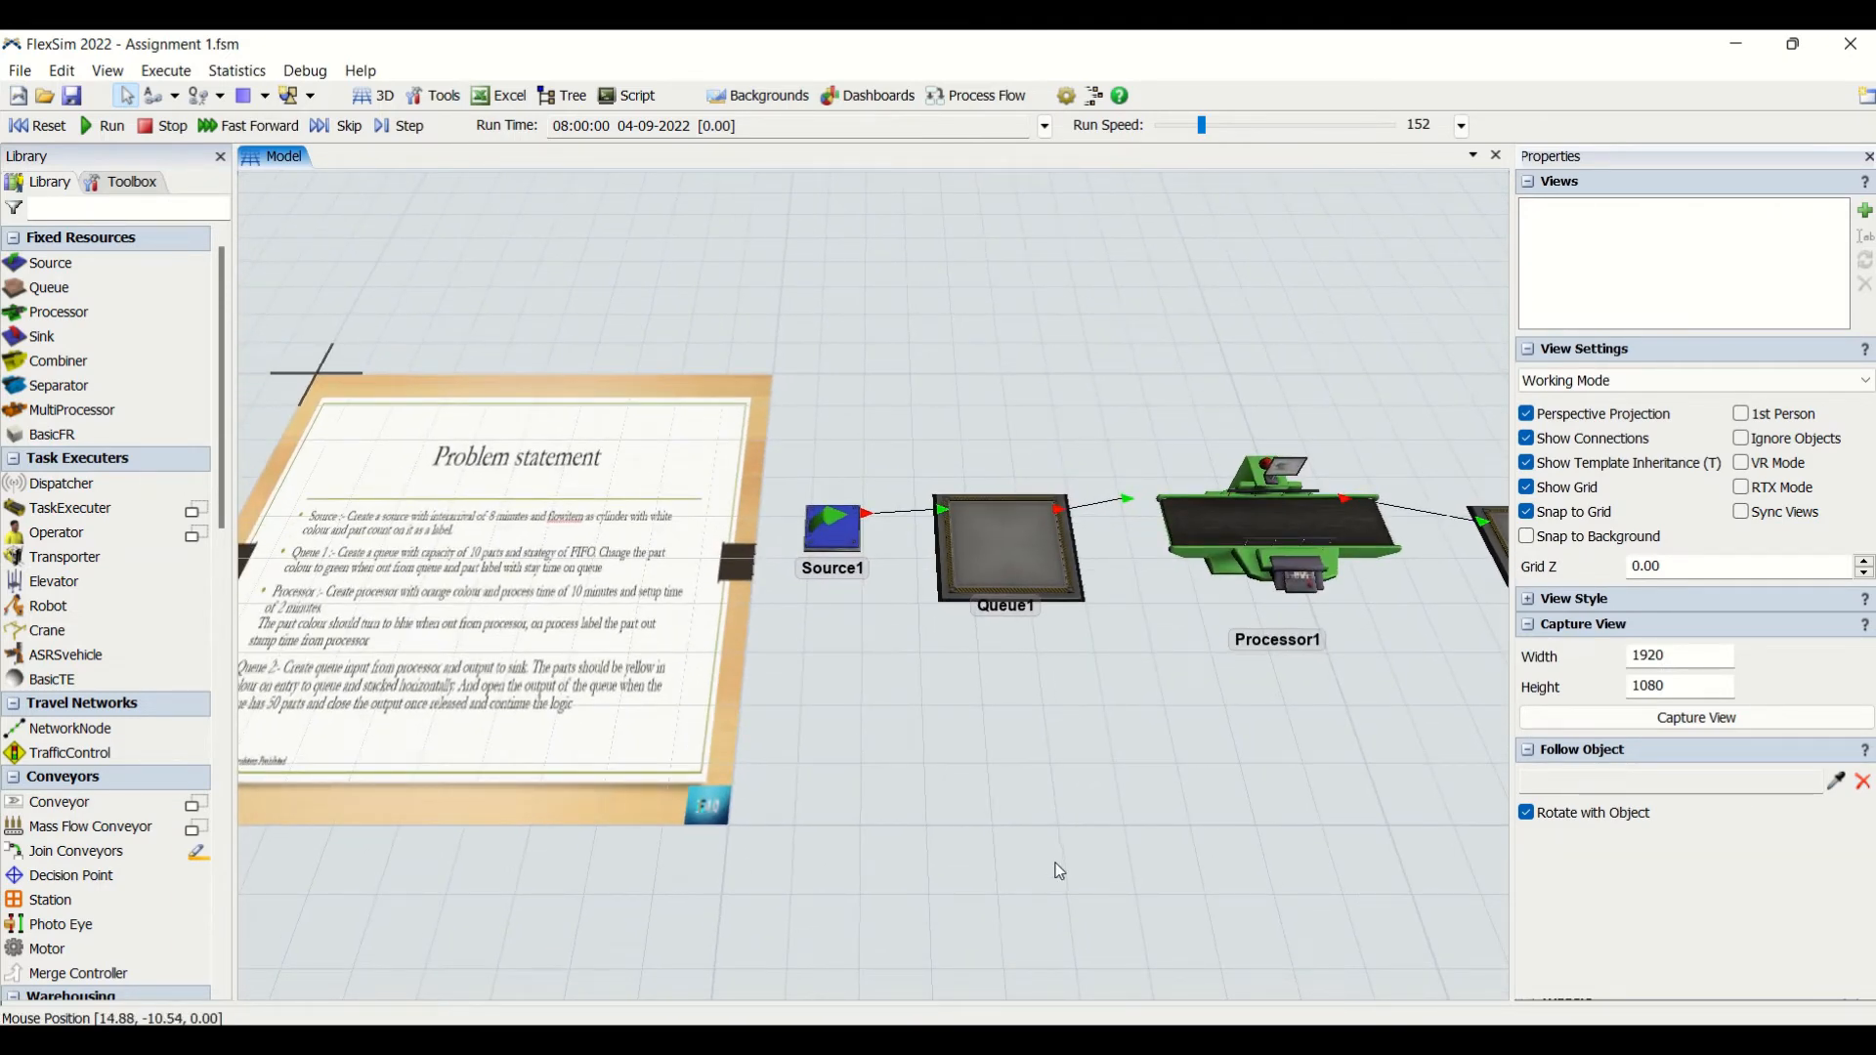
left_click(1257, 553)
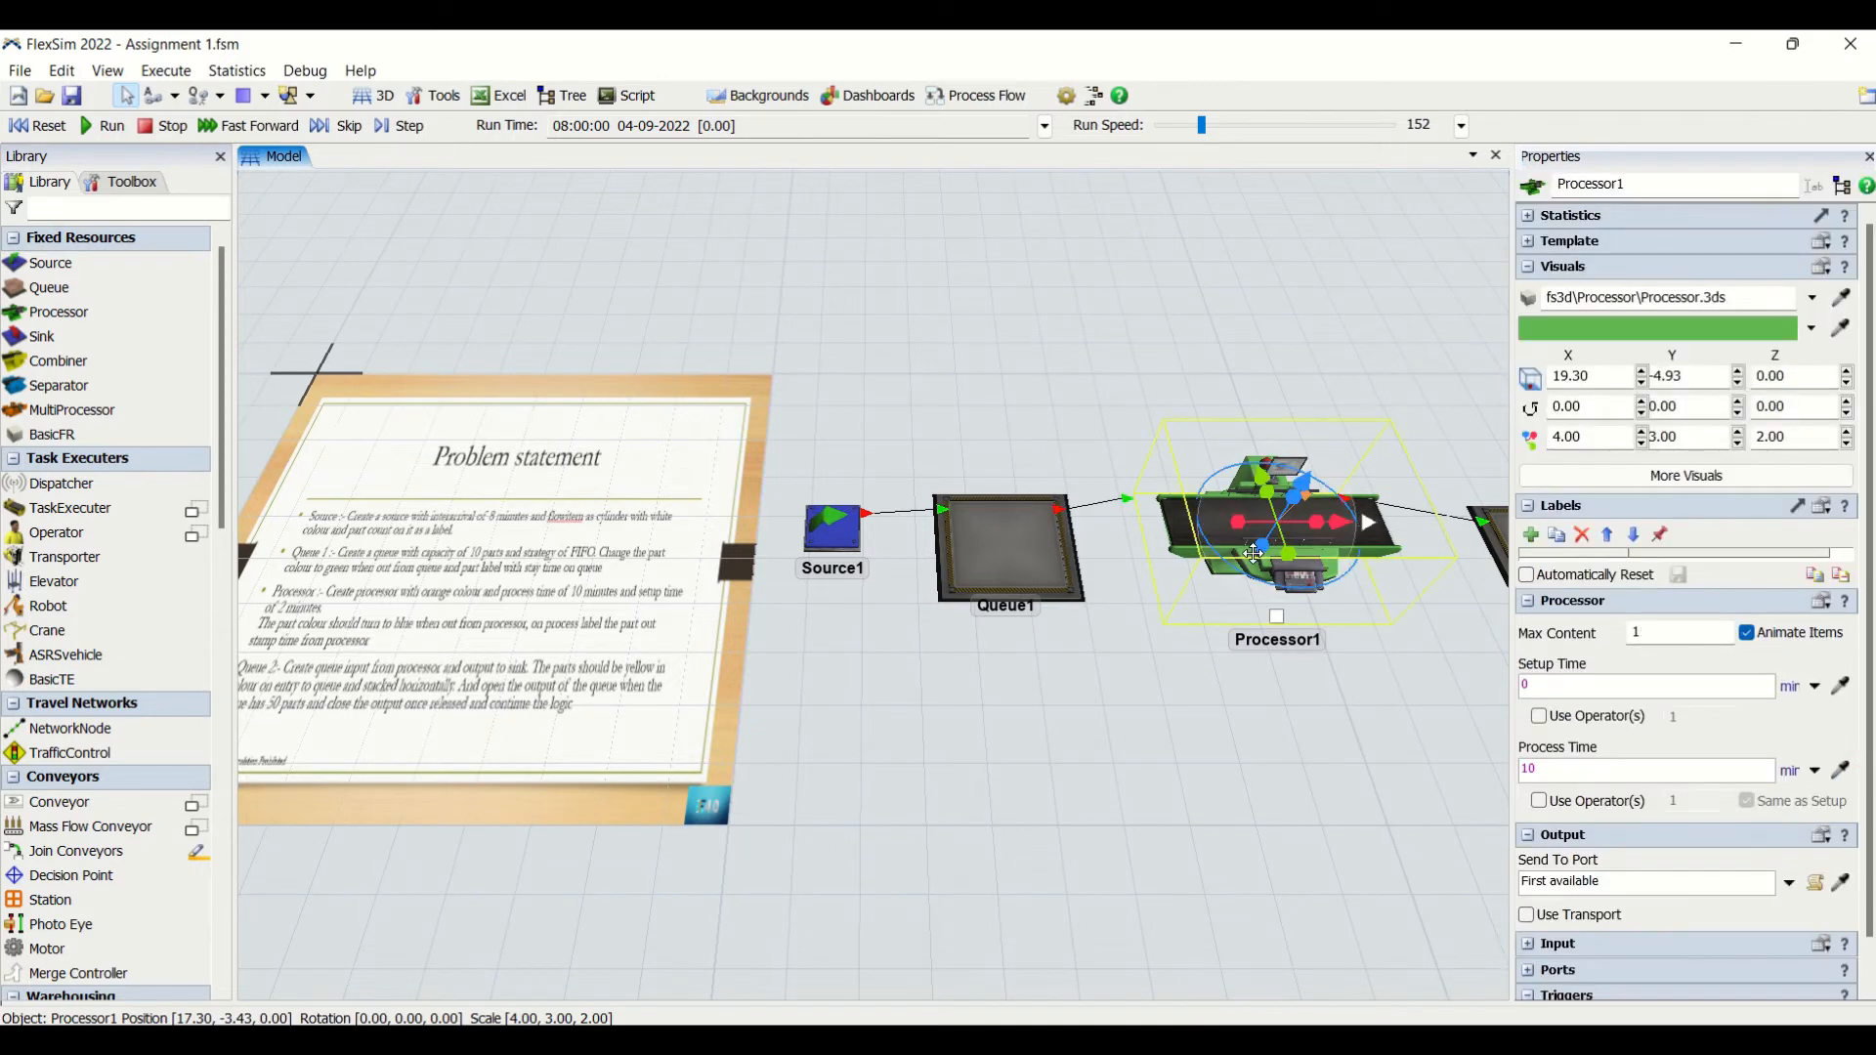
left_click(1812, 329)
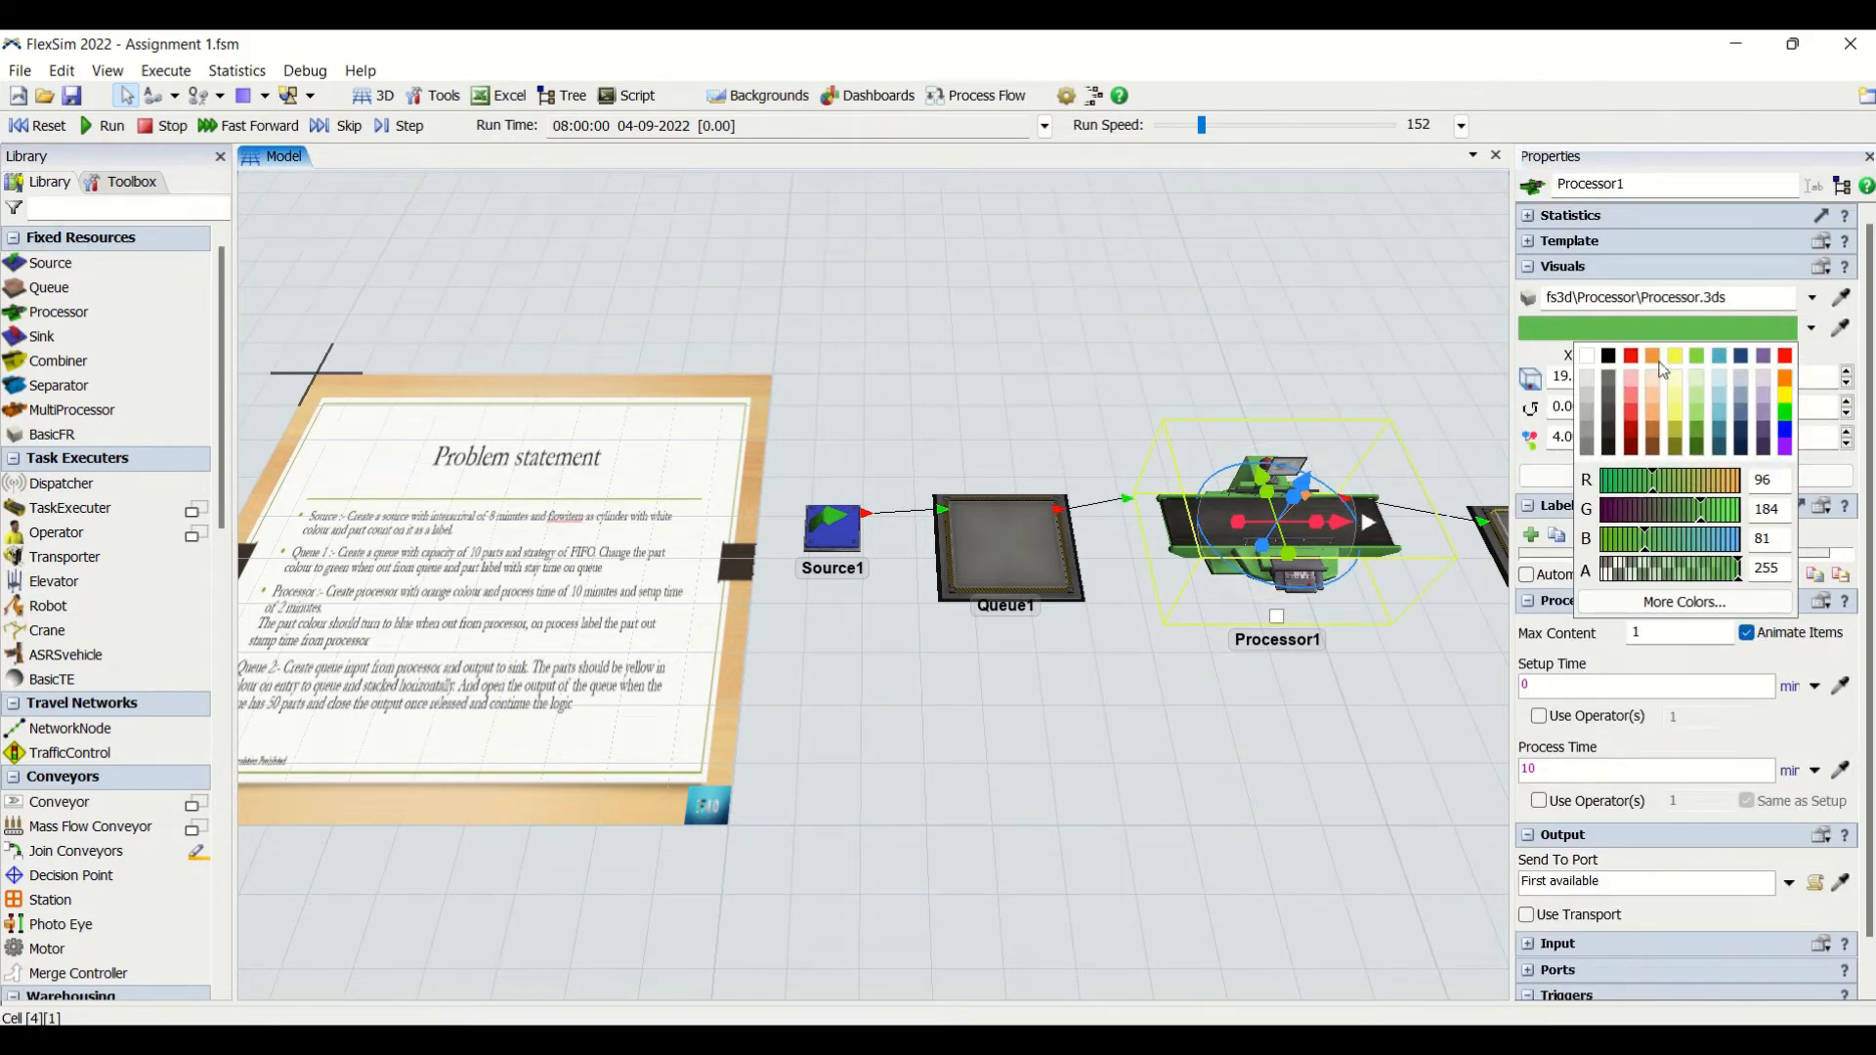
left_click(1660, 363)
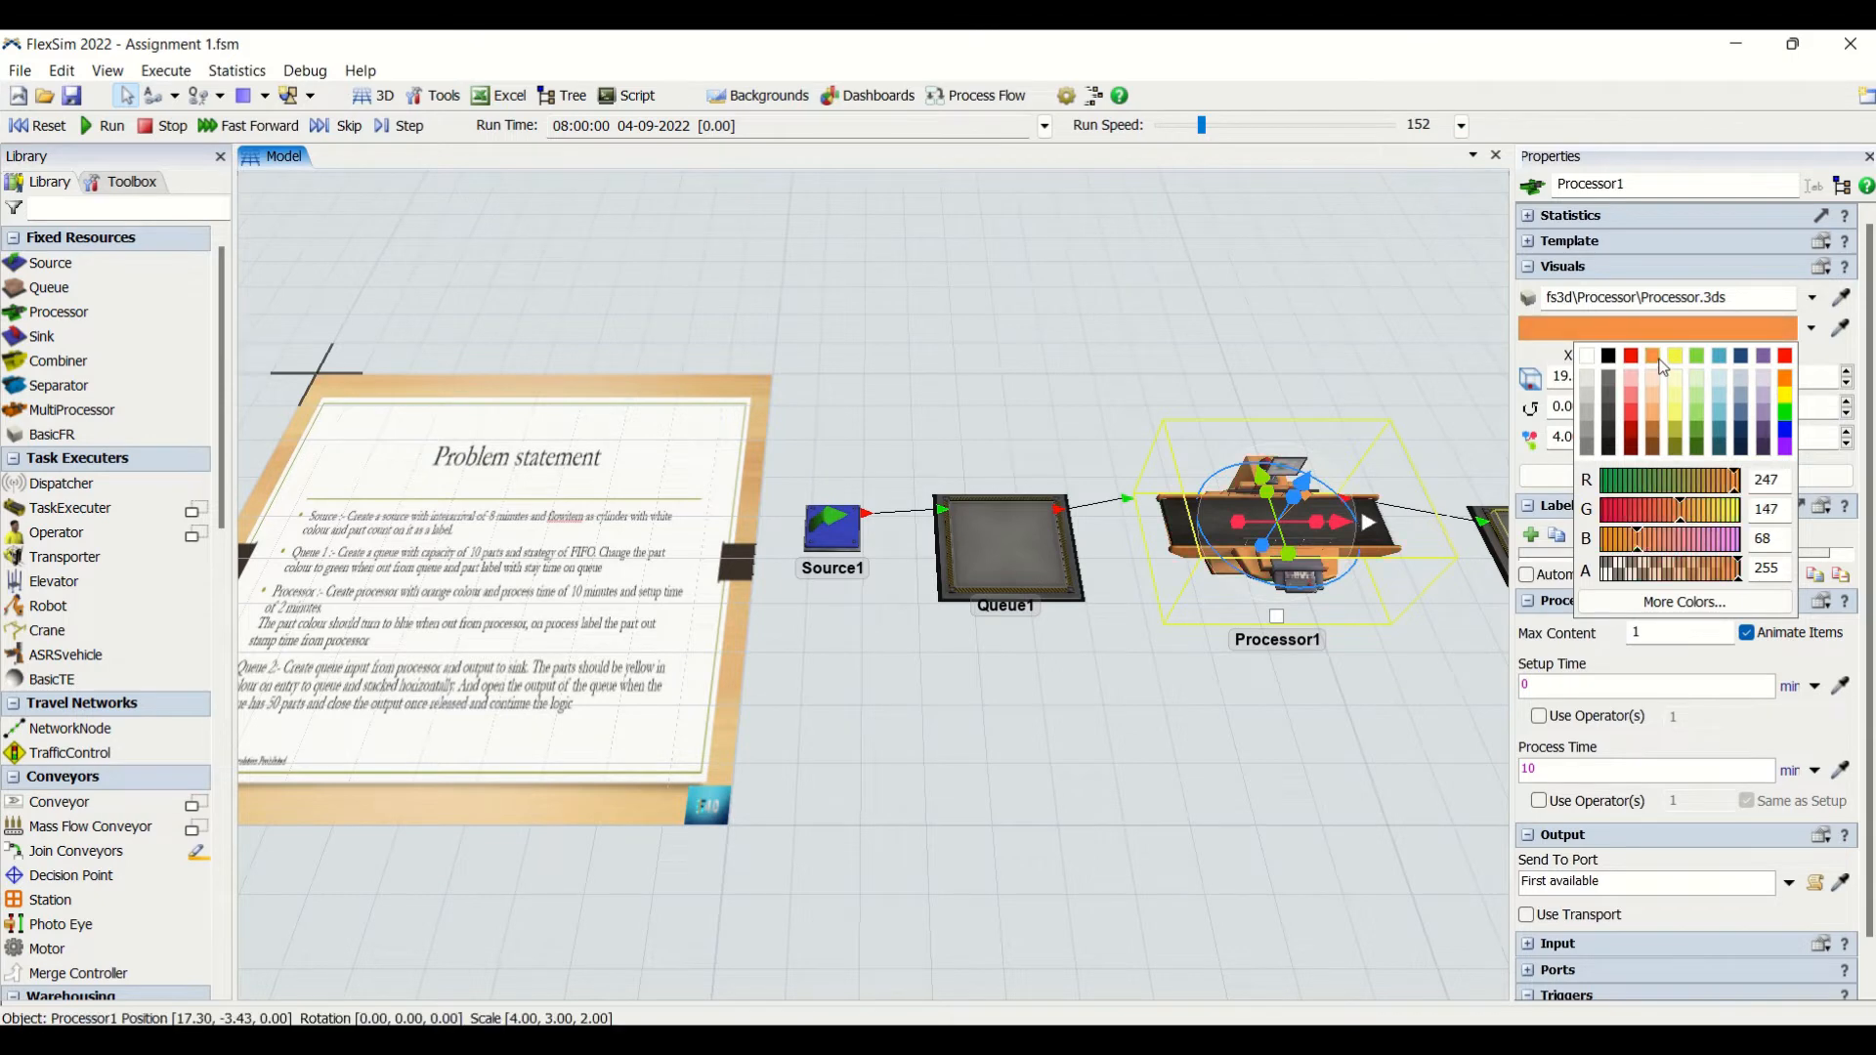
left_click(1316, 656)
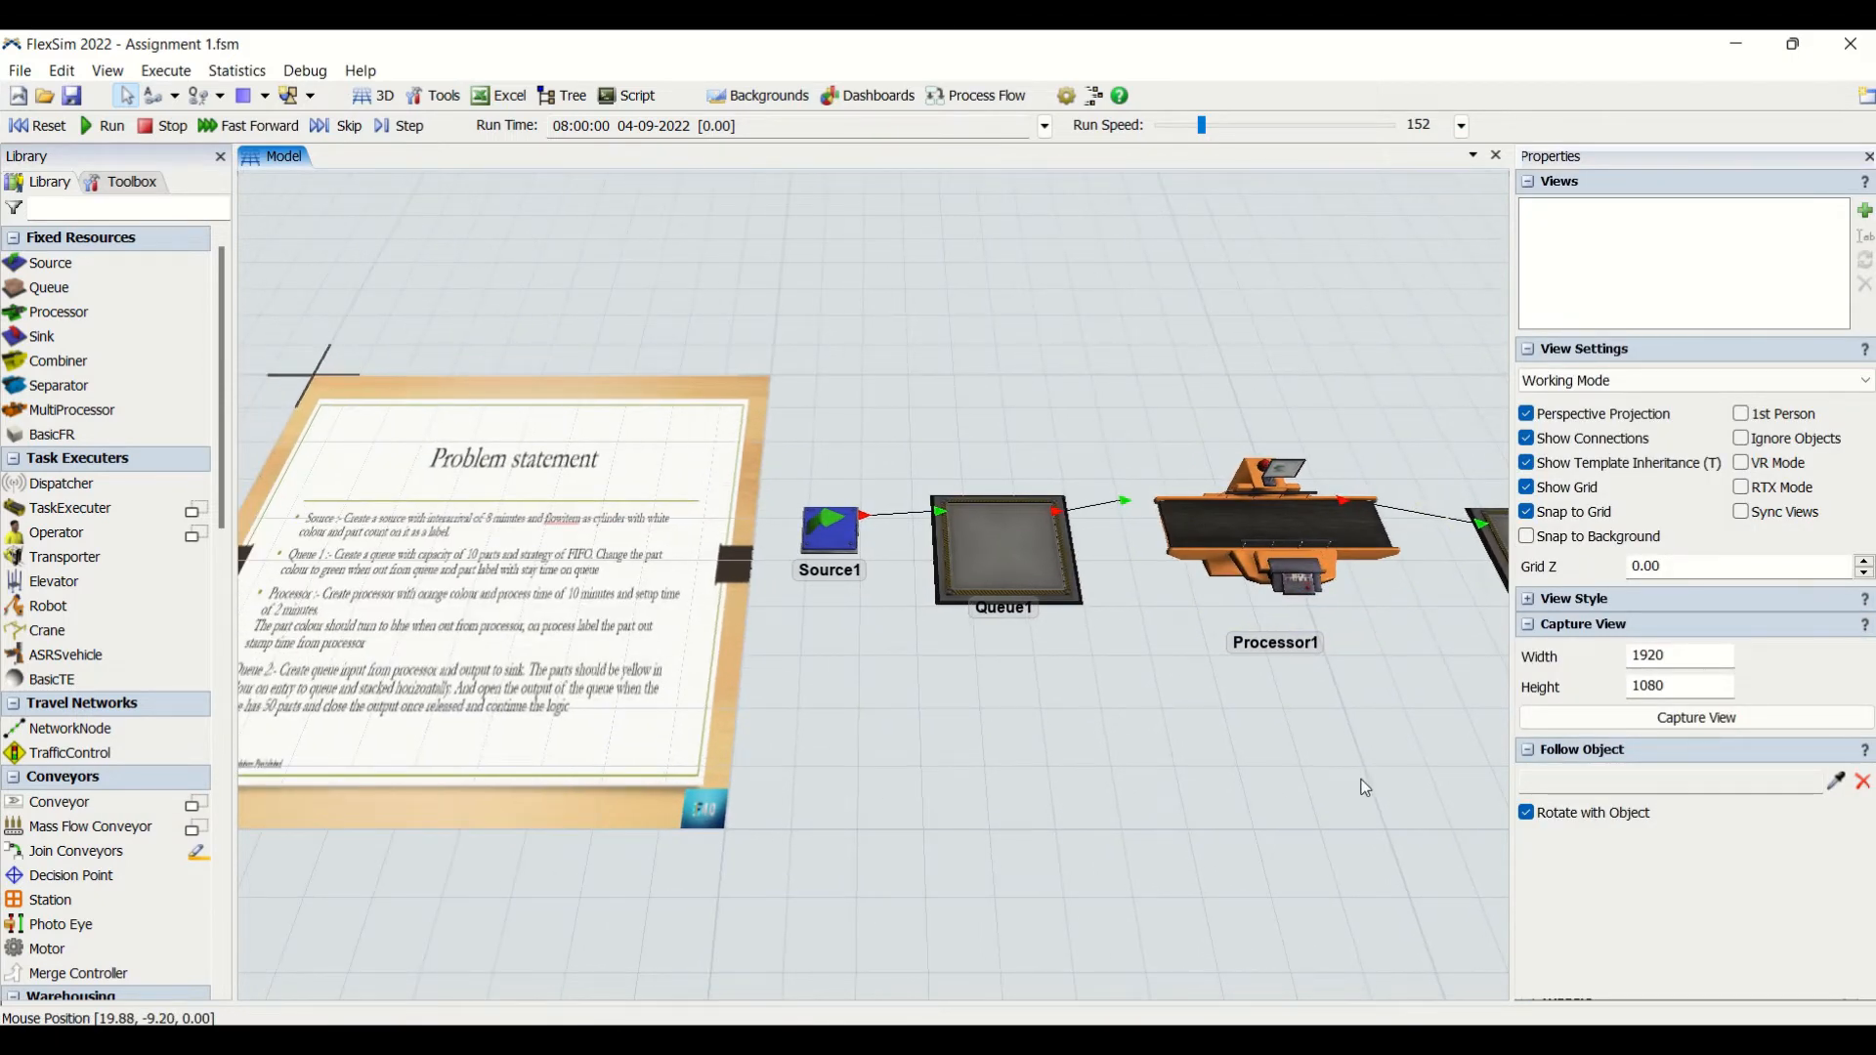
- Set Processor1's setup time to 2 minutes
left_click(1253, 521)
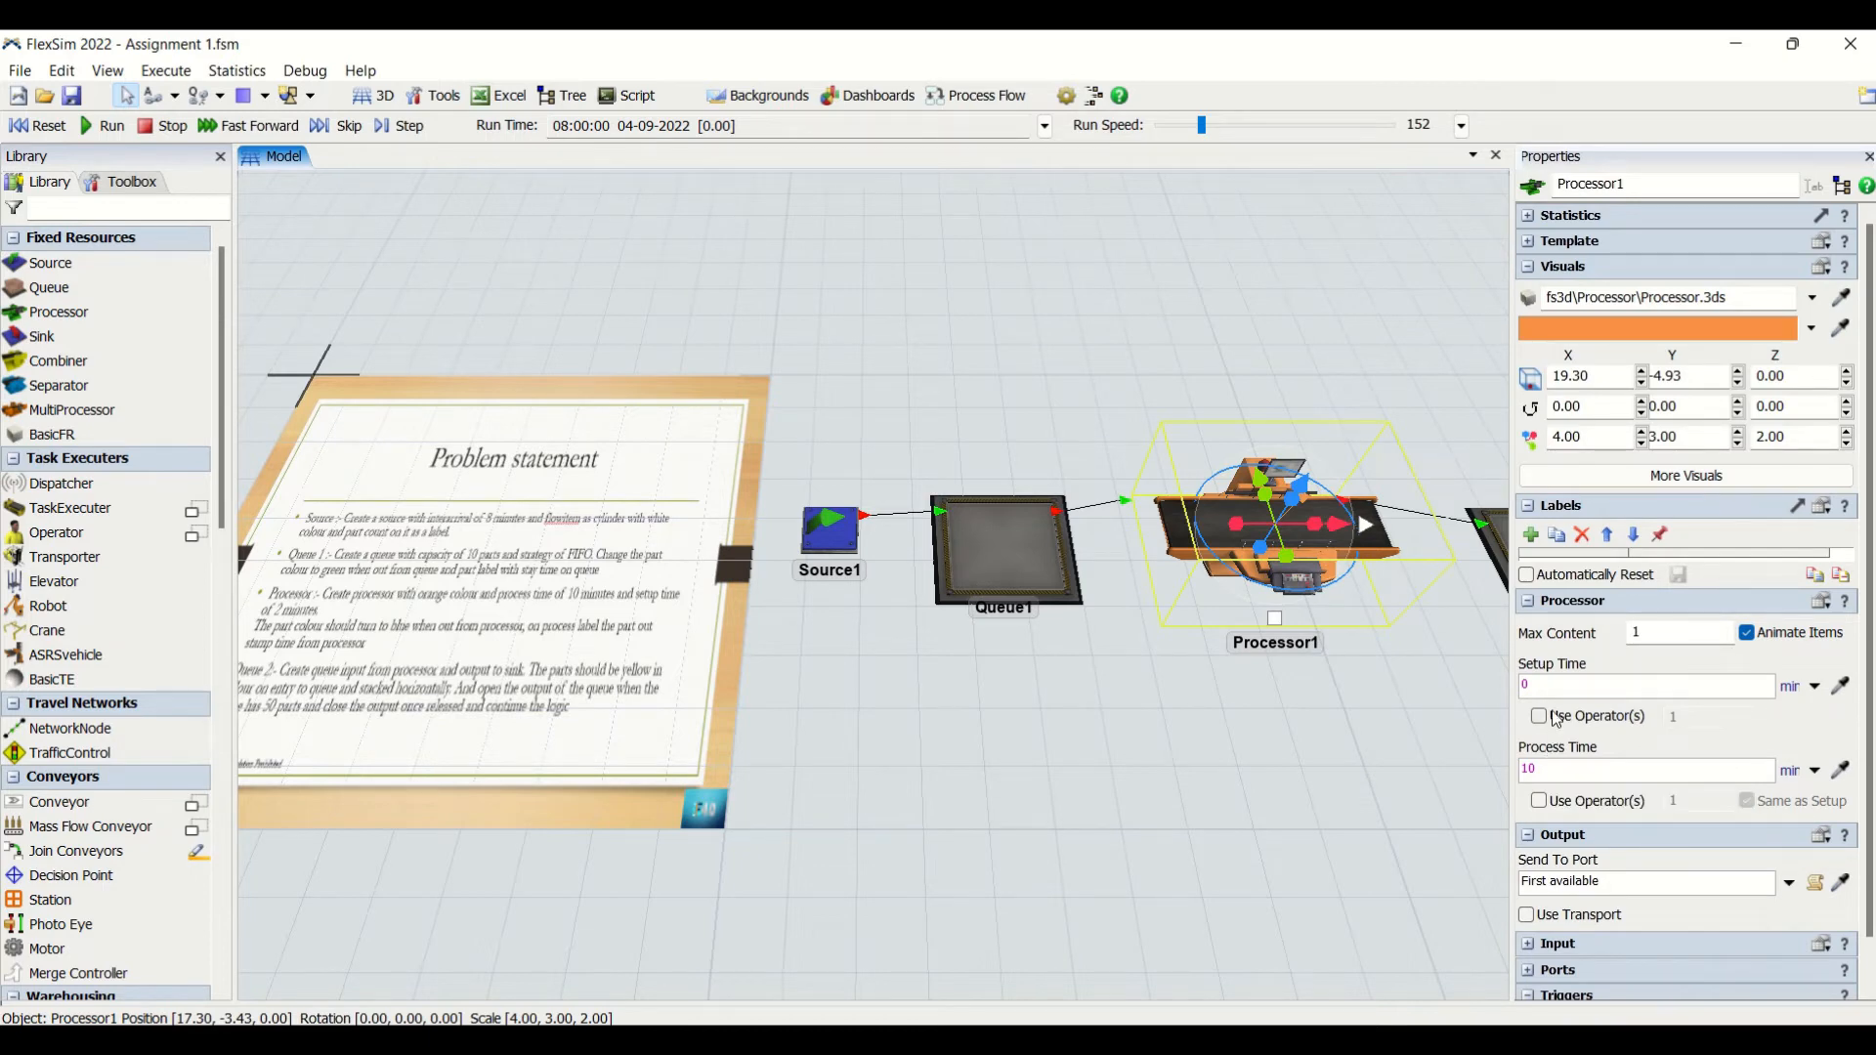
left_click(1564, 685)
type("2")
left_click(1384, 782)
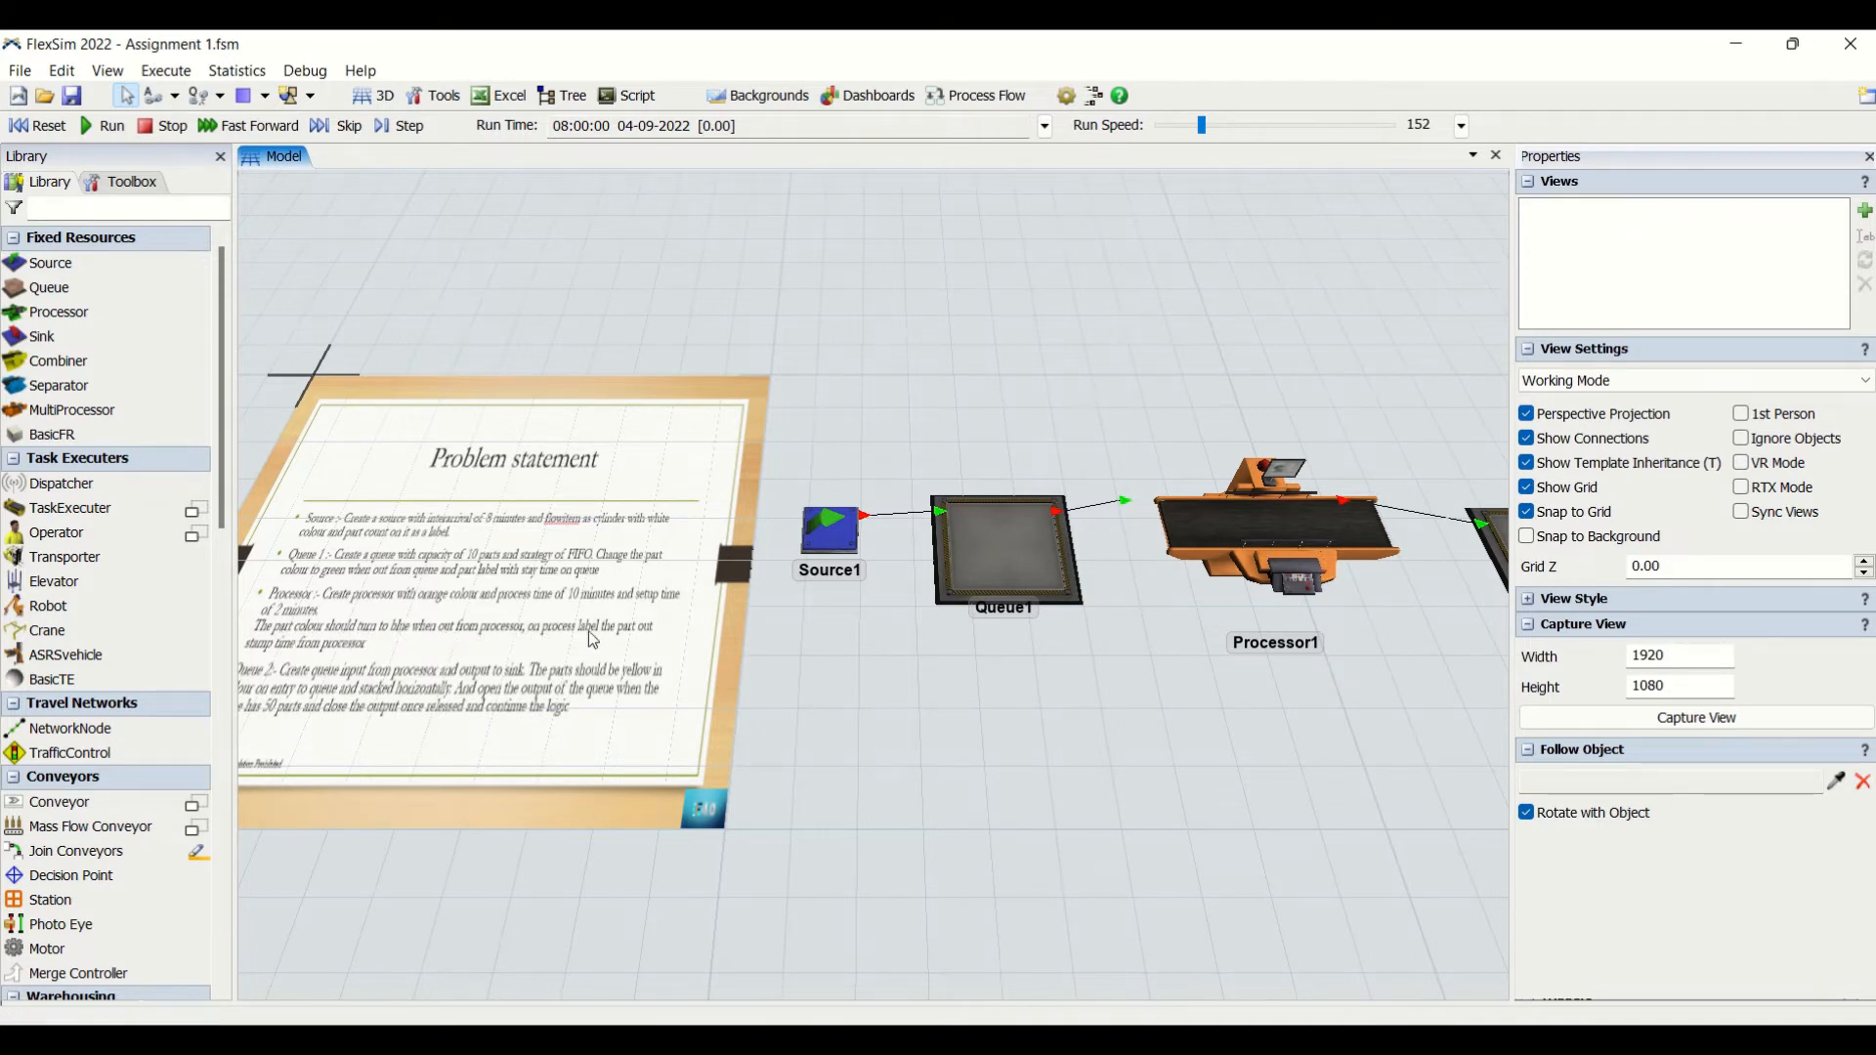
- Add an On Exit trigger to Processor1
left_click(1234, 559)
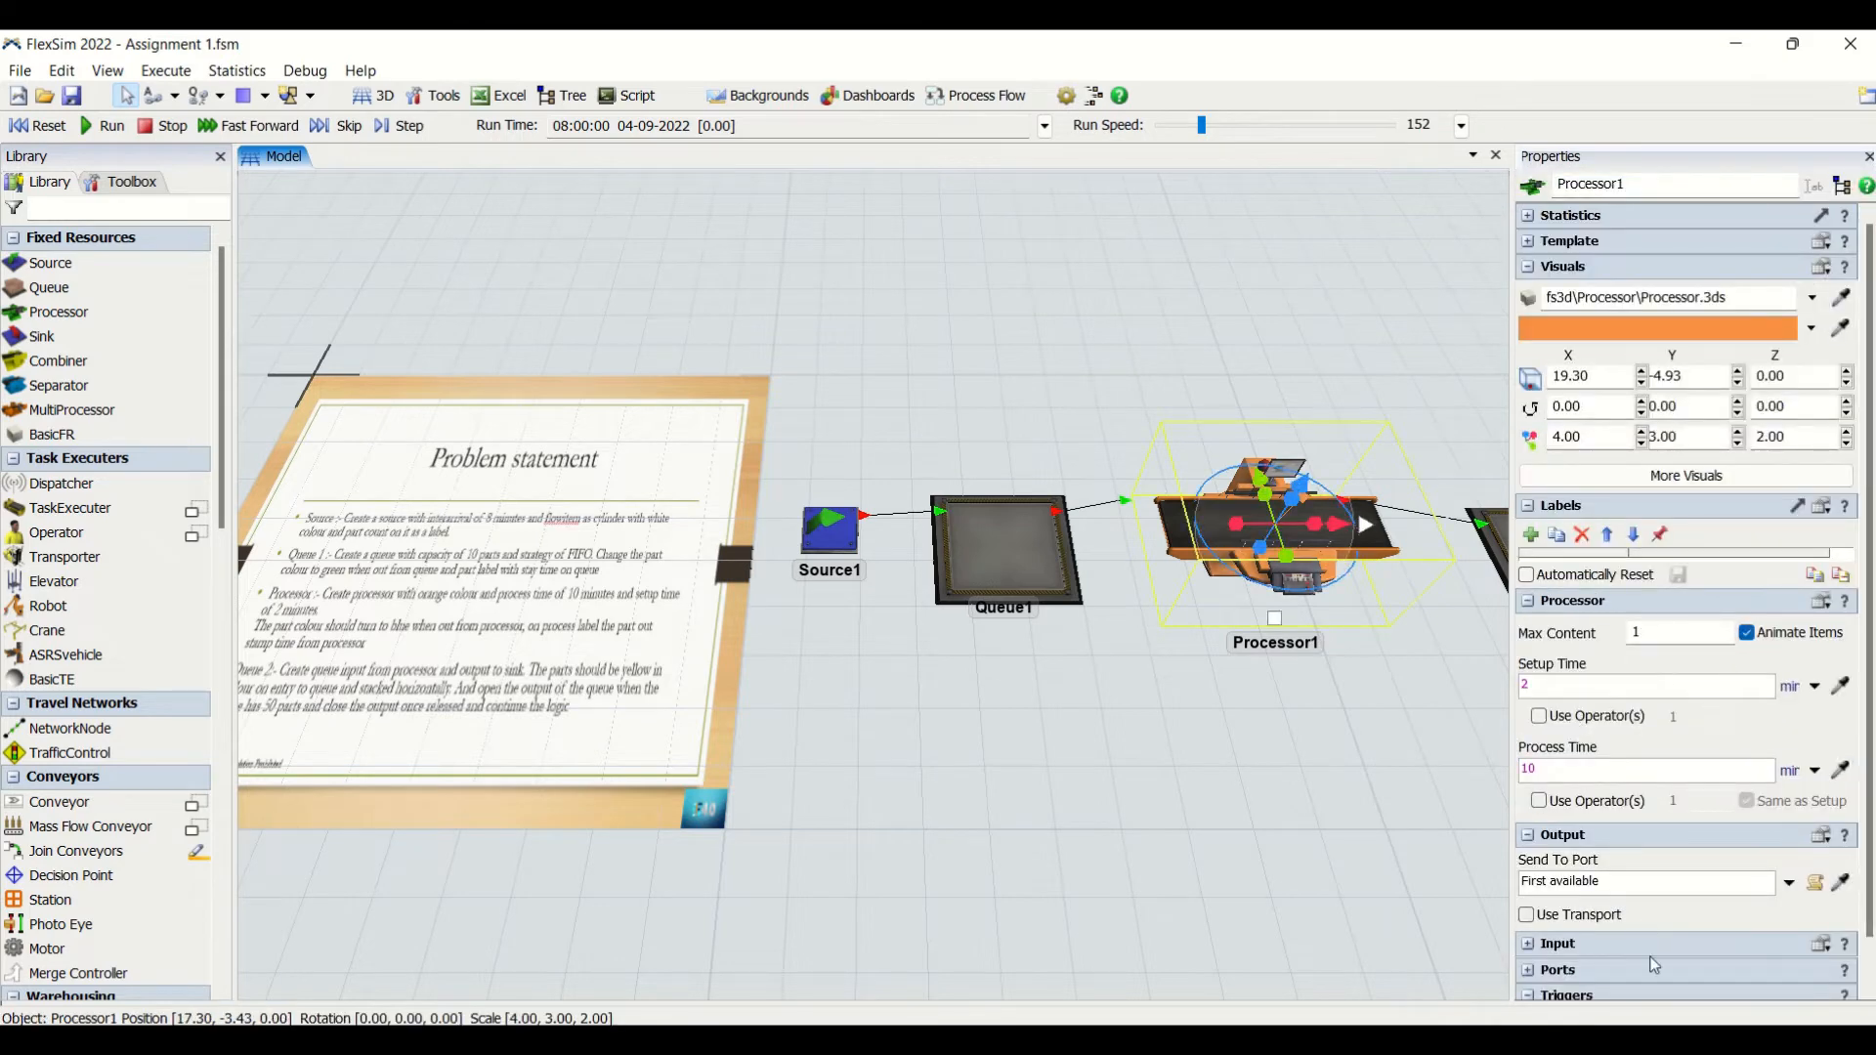
left_click_drag(1869, 827, 1867, 908)
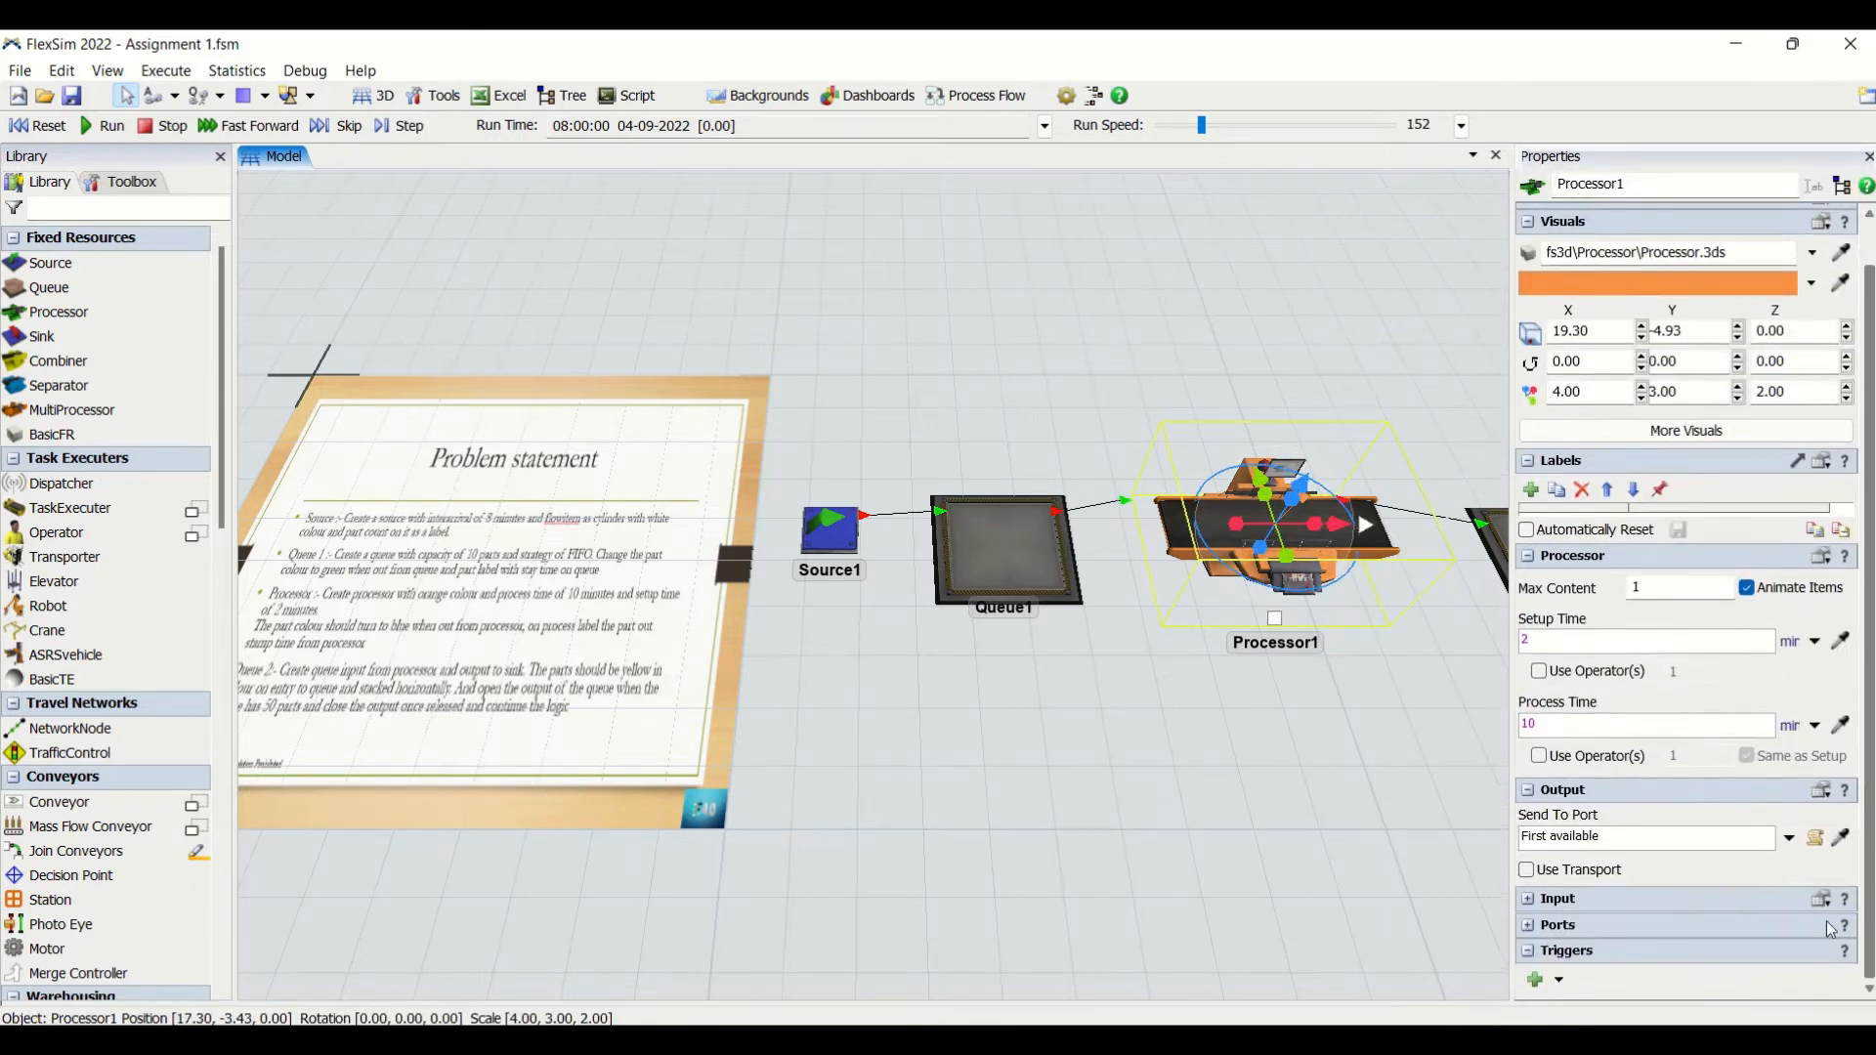
left_click(1532, 979)
left_click(1603, 750)
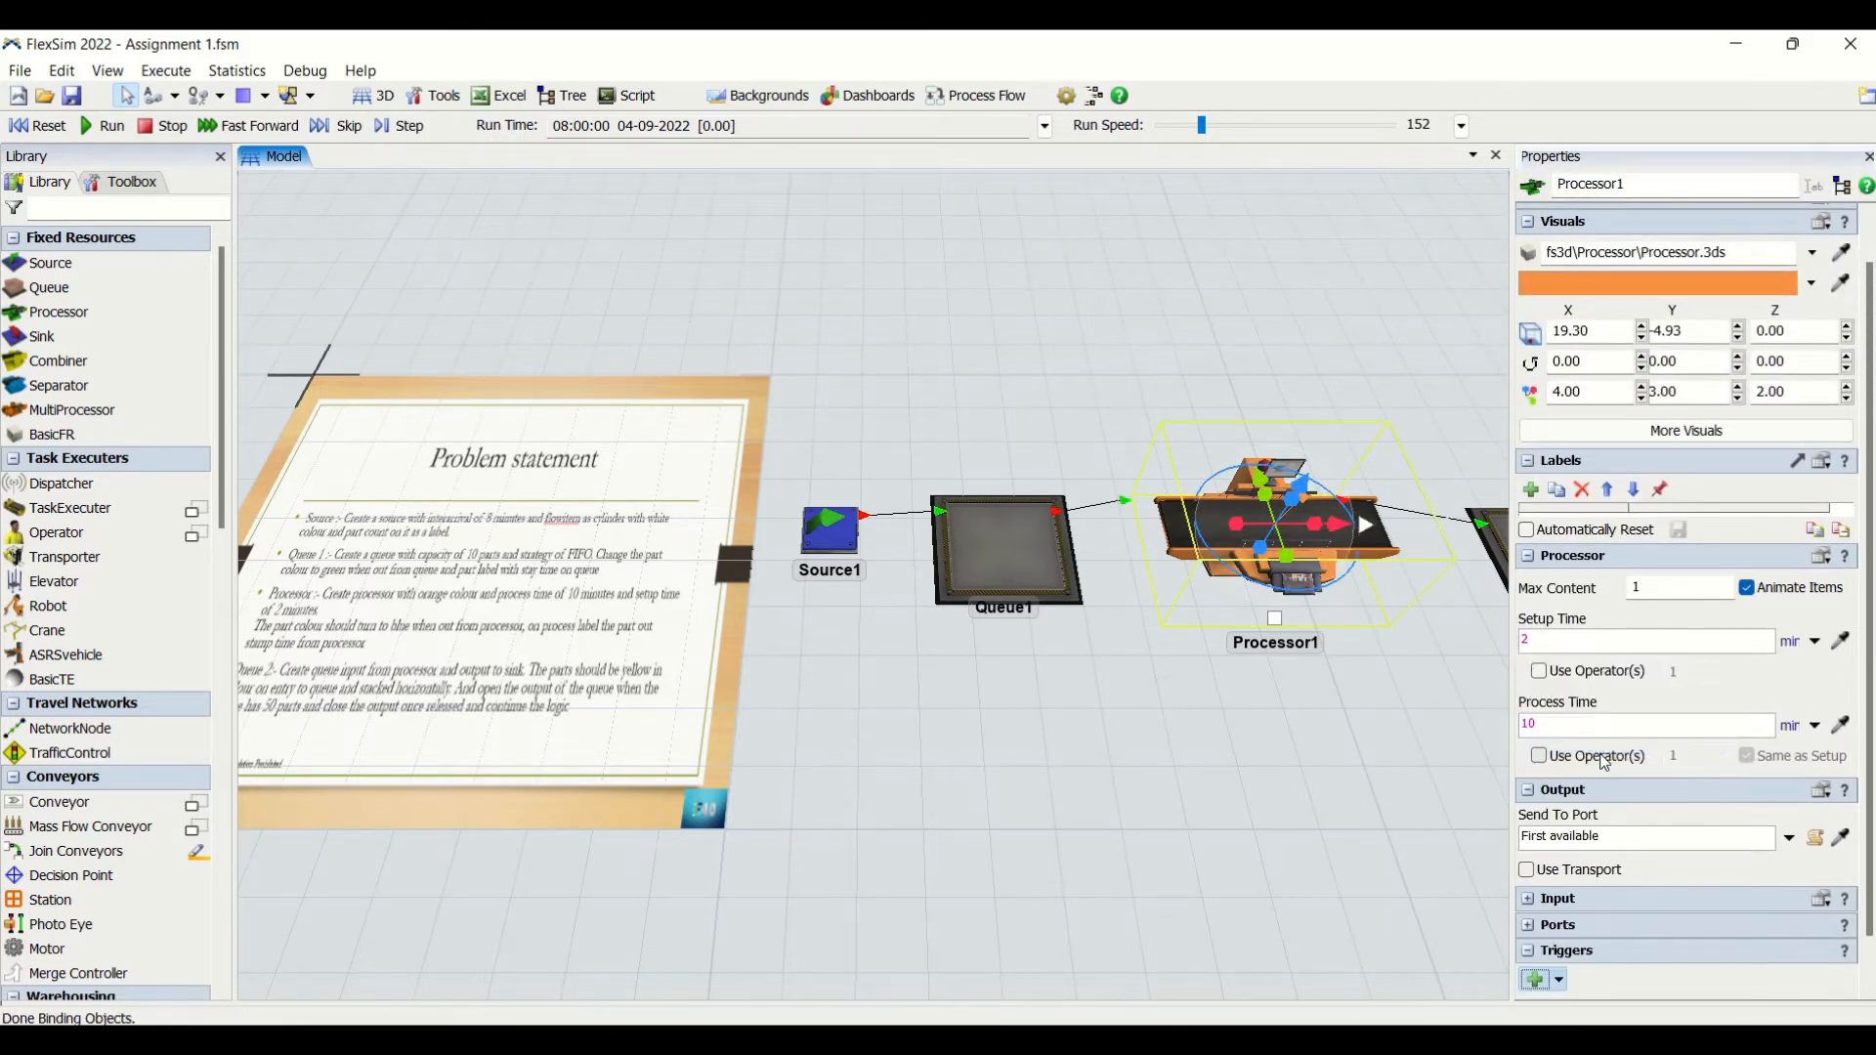
left_click(1560, 981)
left_click(1719, 979)
scroll(1869, 936, "down", 1)
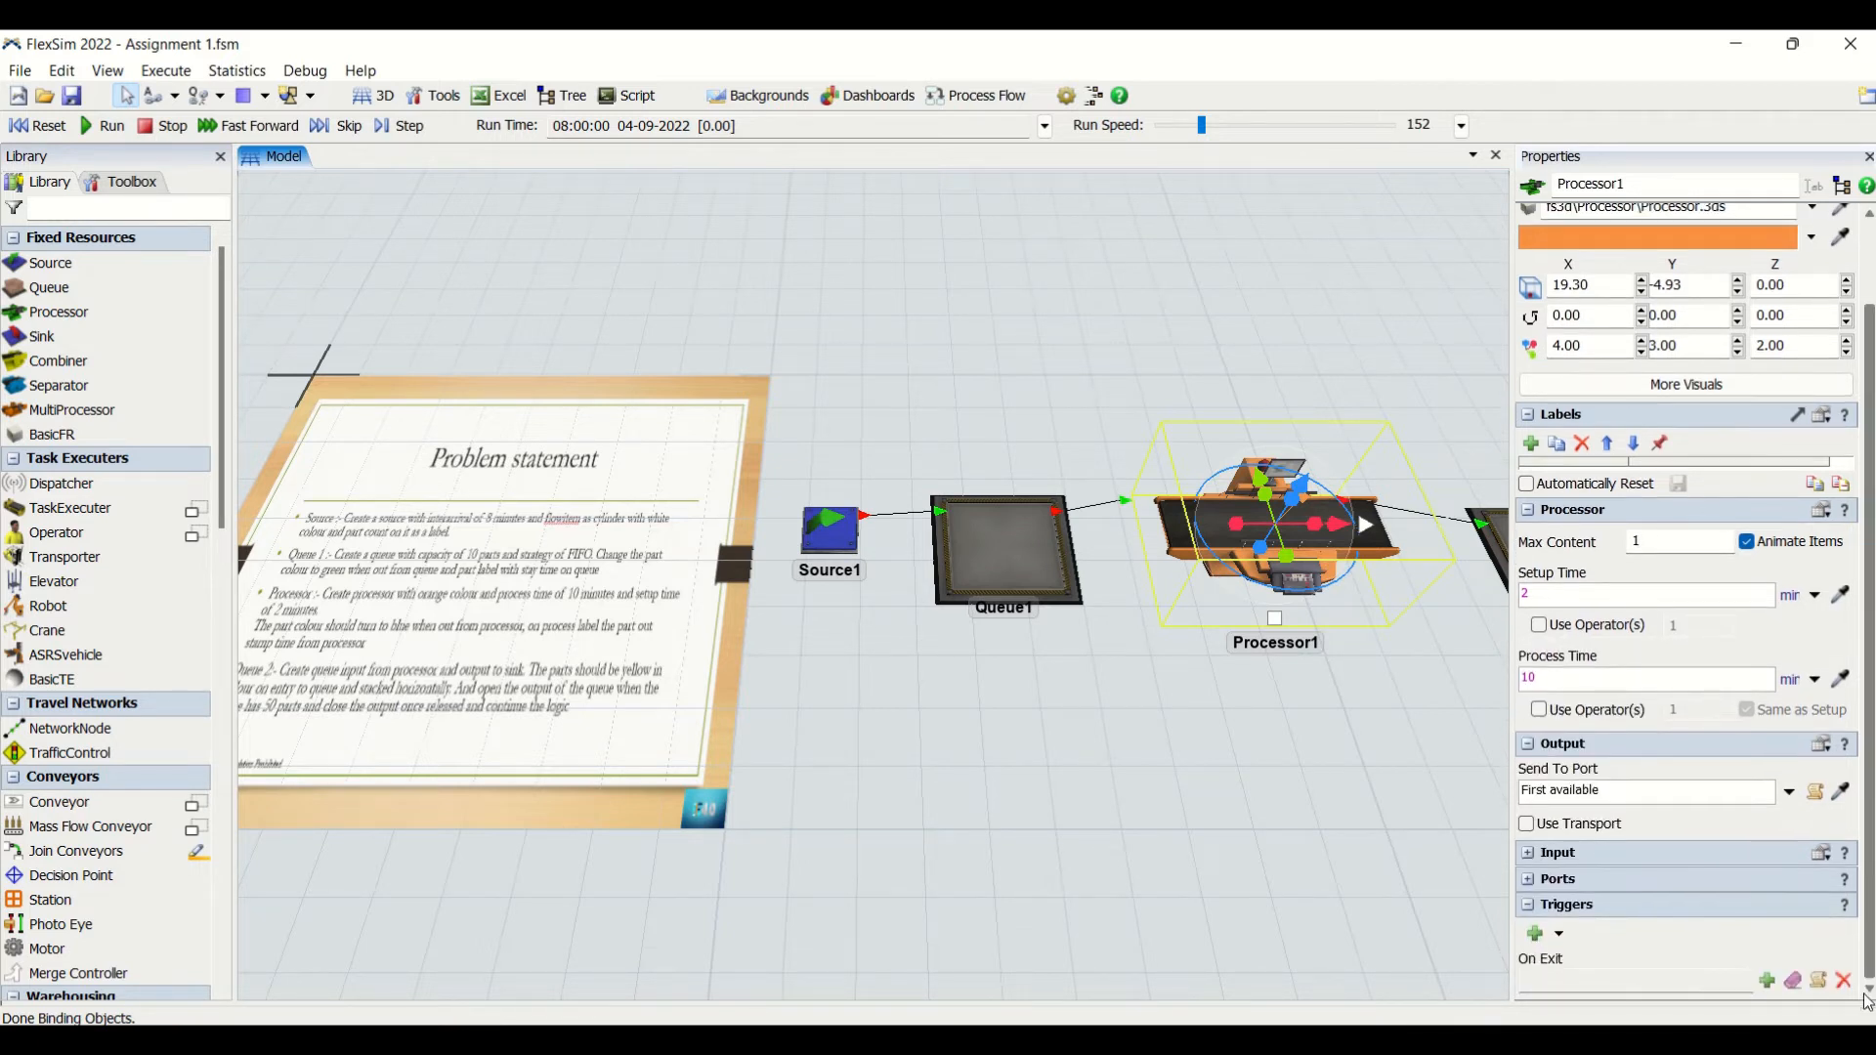
- Add a Set Label action to Processor1's On Exit trigger, labelling the item "stamptime" with the value time()
left_click(1768, 976)
mouse_move(1635, 871)
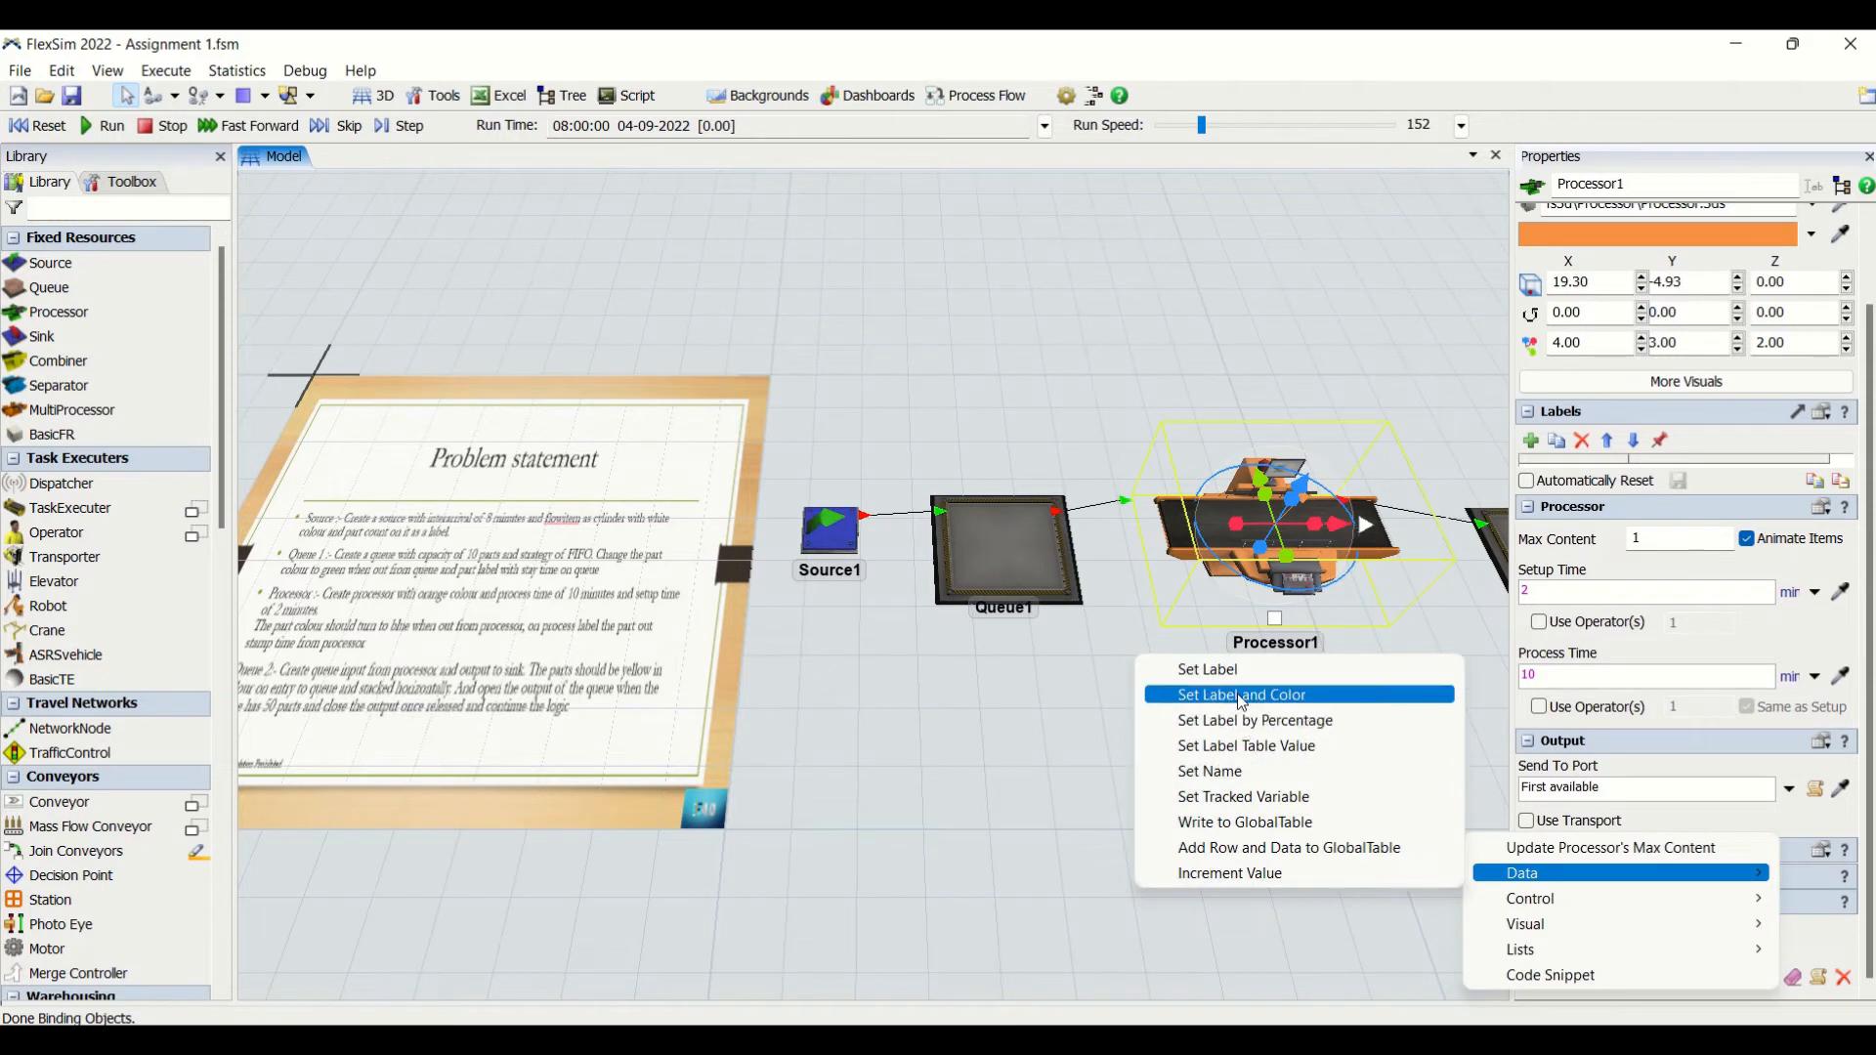
left_click(1235, 669)
double_click(1580, 921)
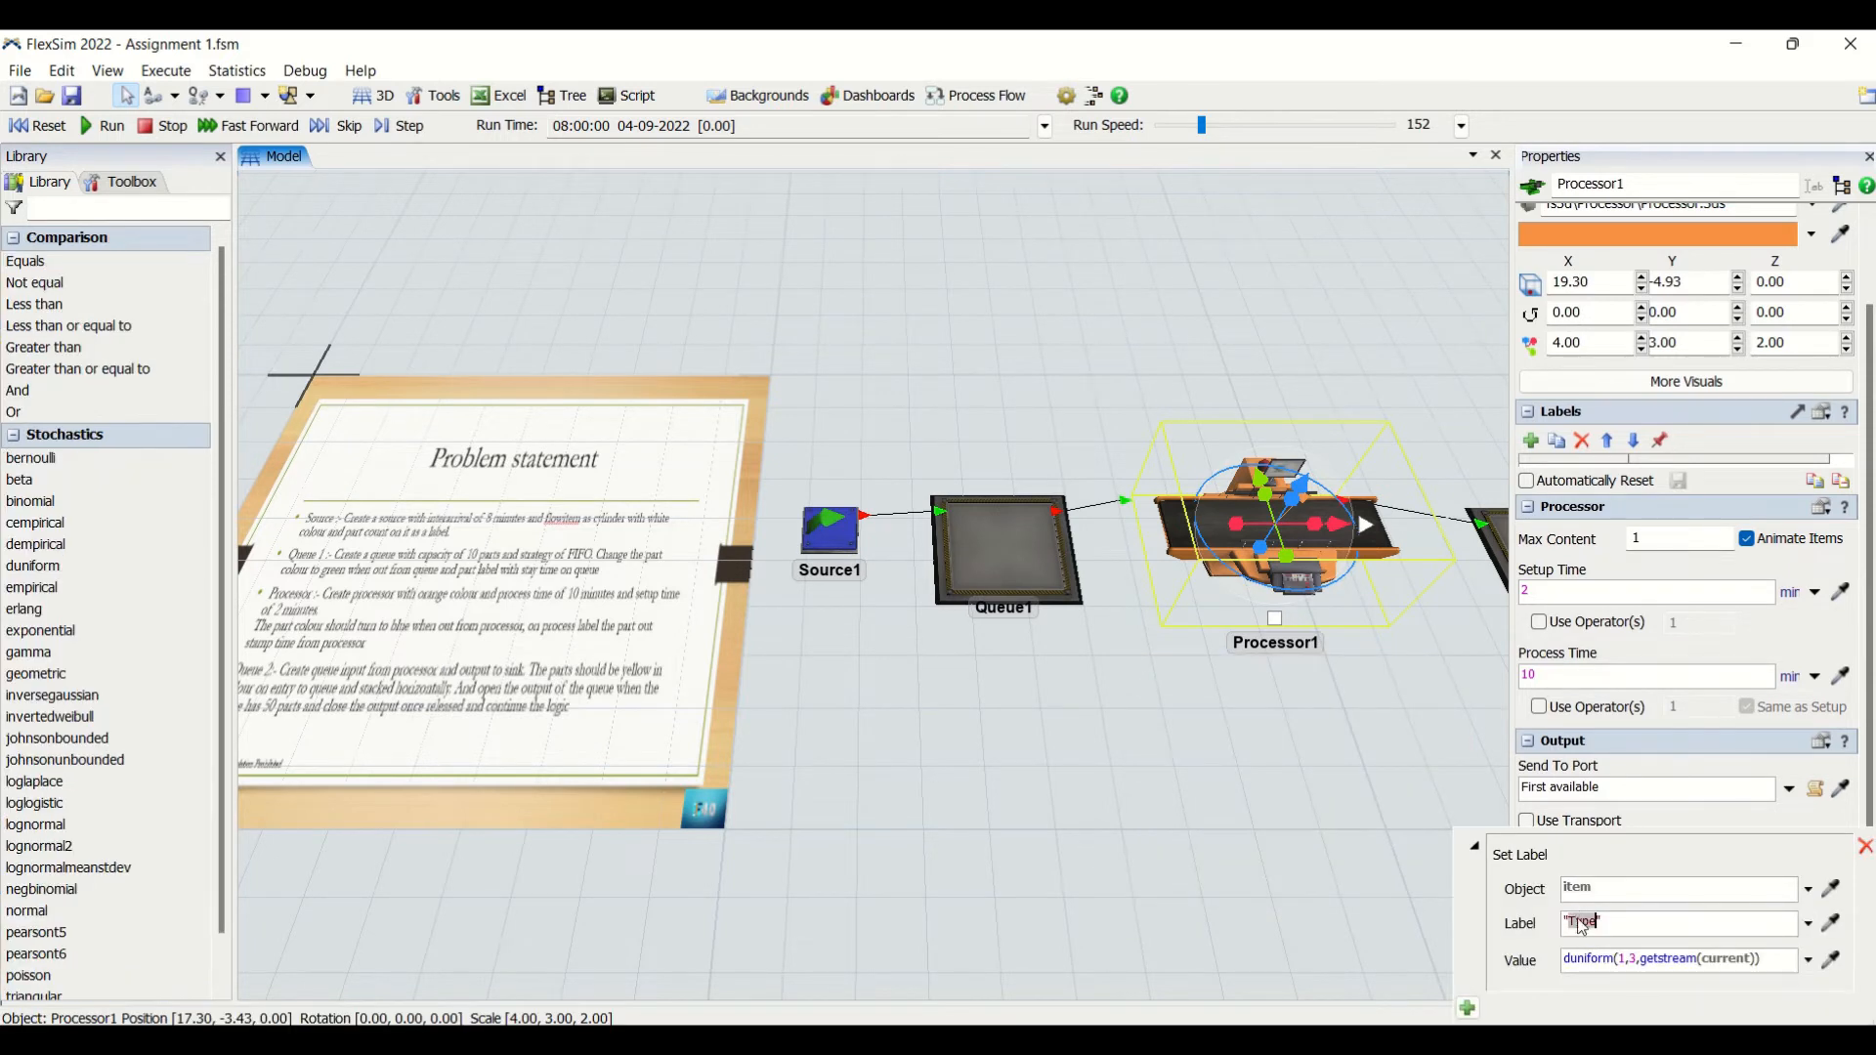
type("stamptim")
left_click_drag(1759, 958, 1538, 972)
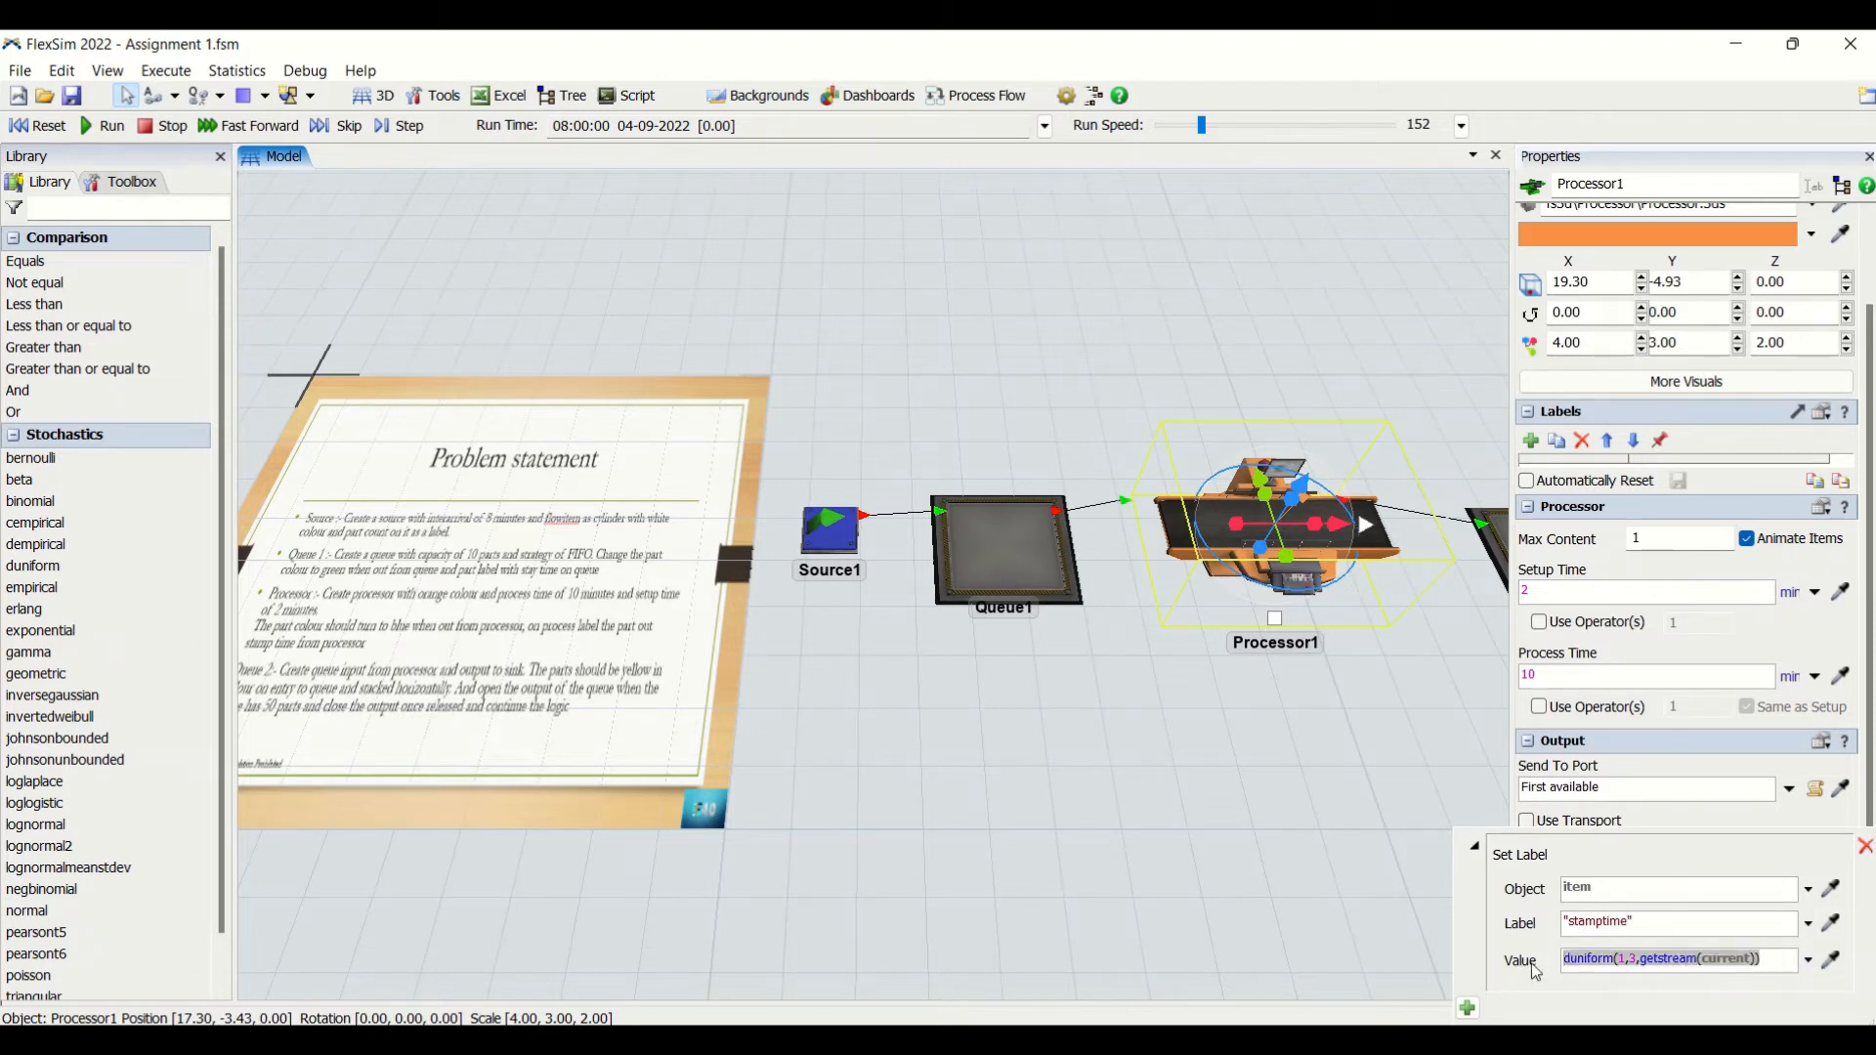
type("time()")
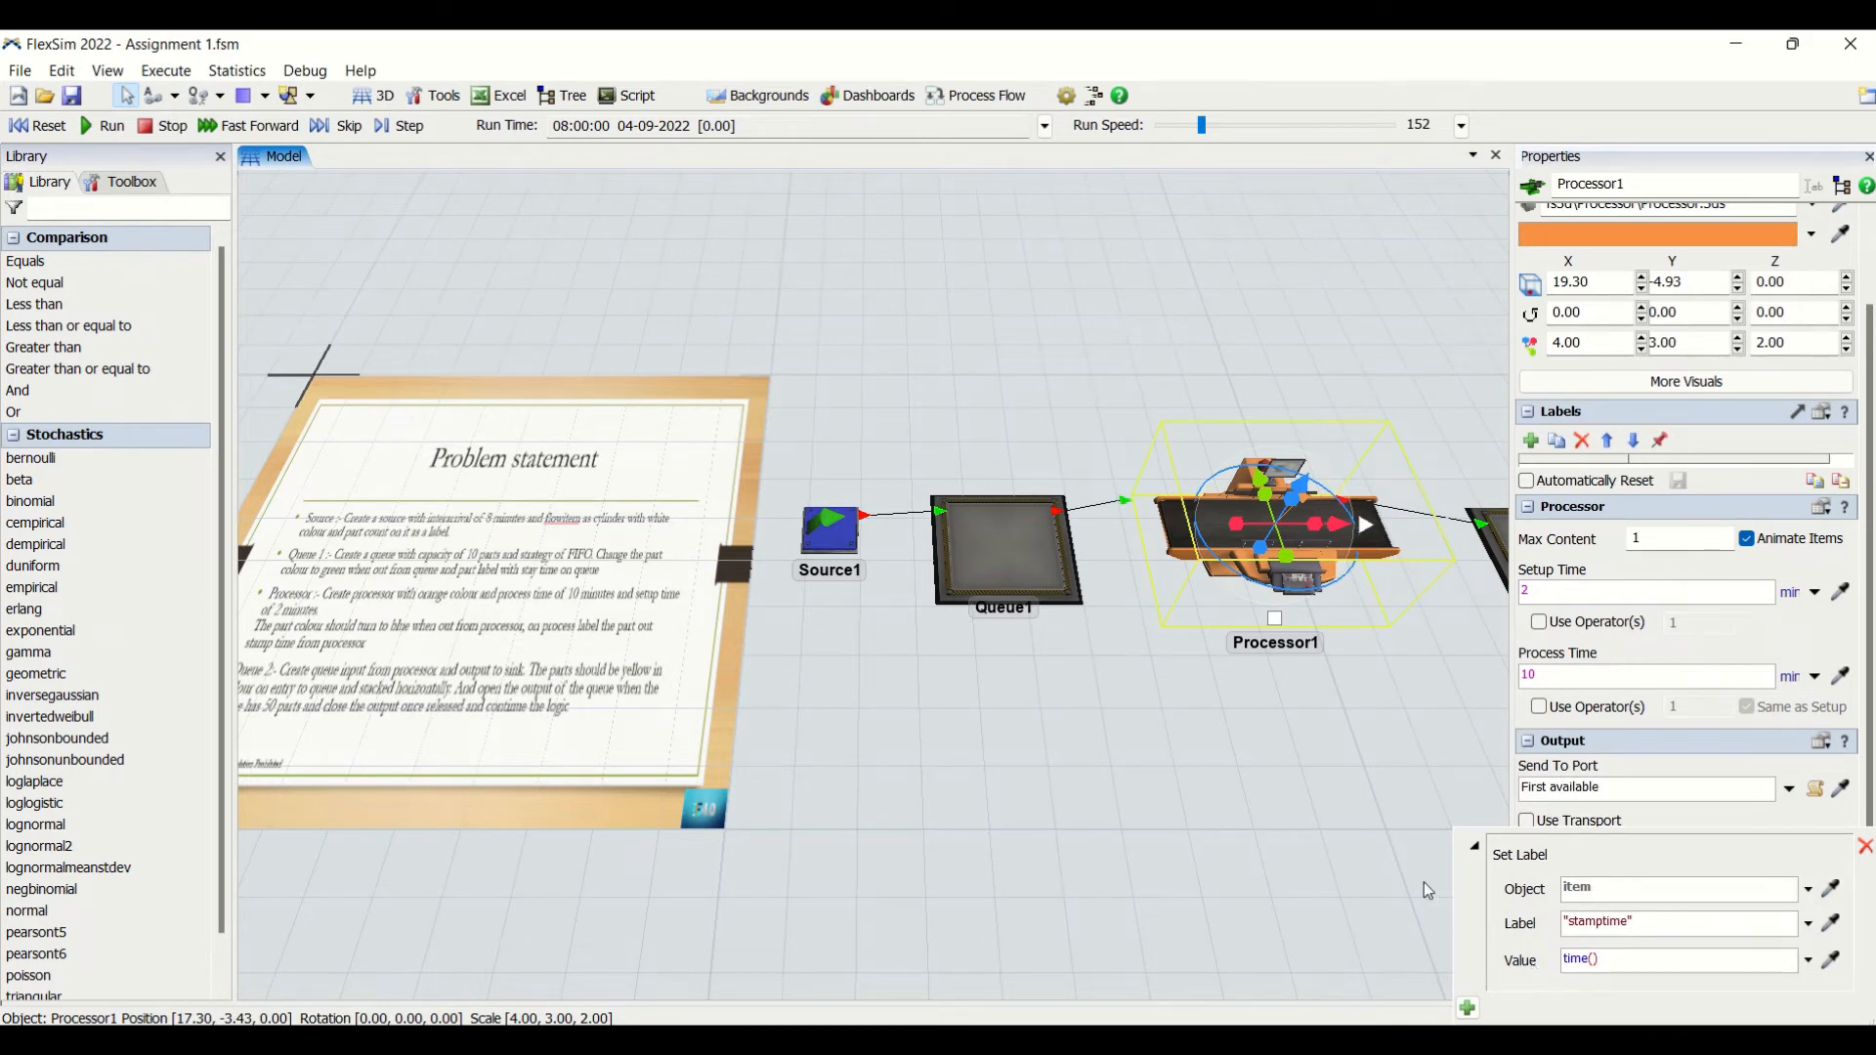
left_click(1338, 854)
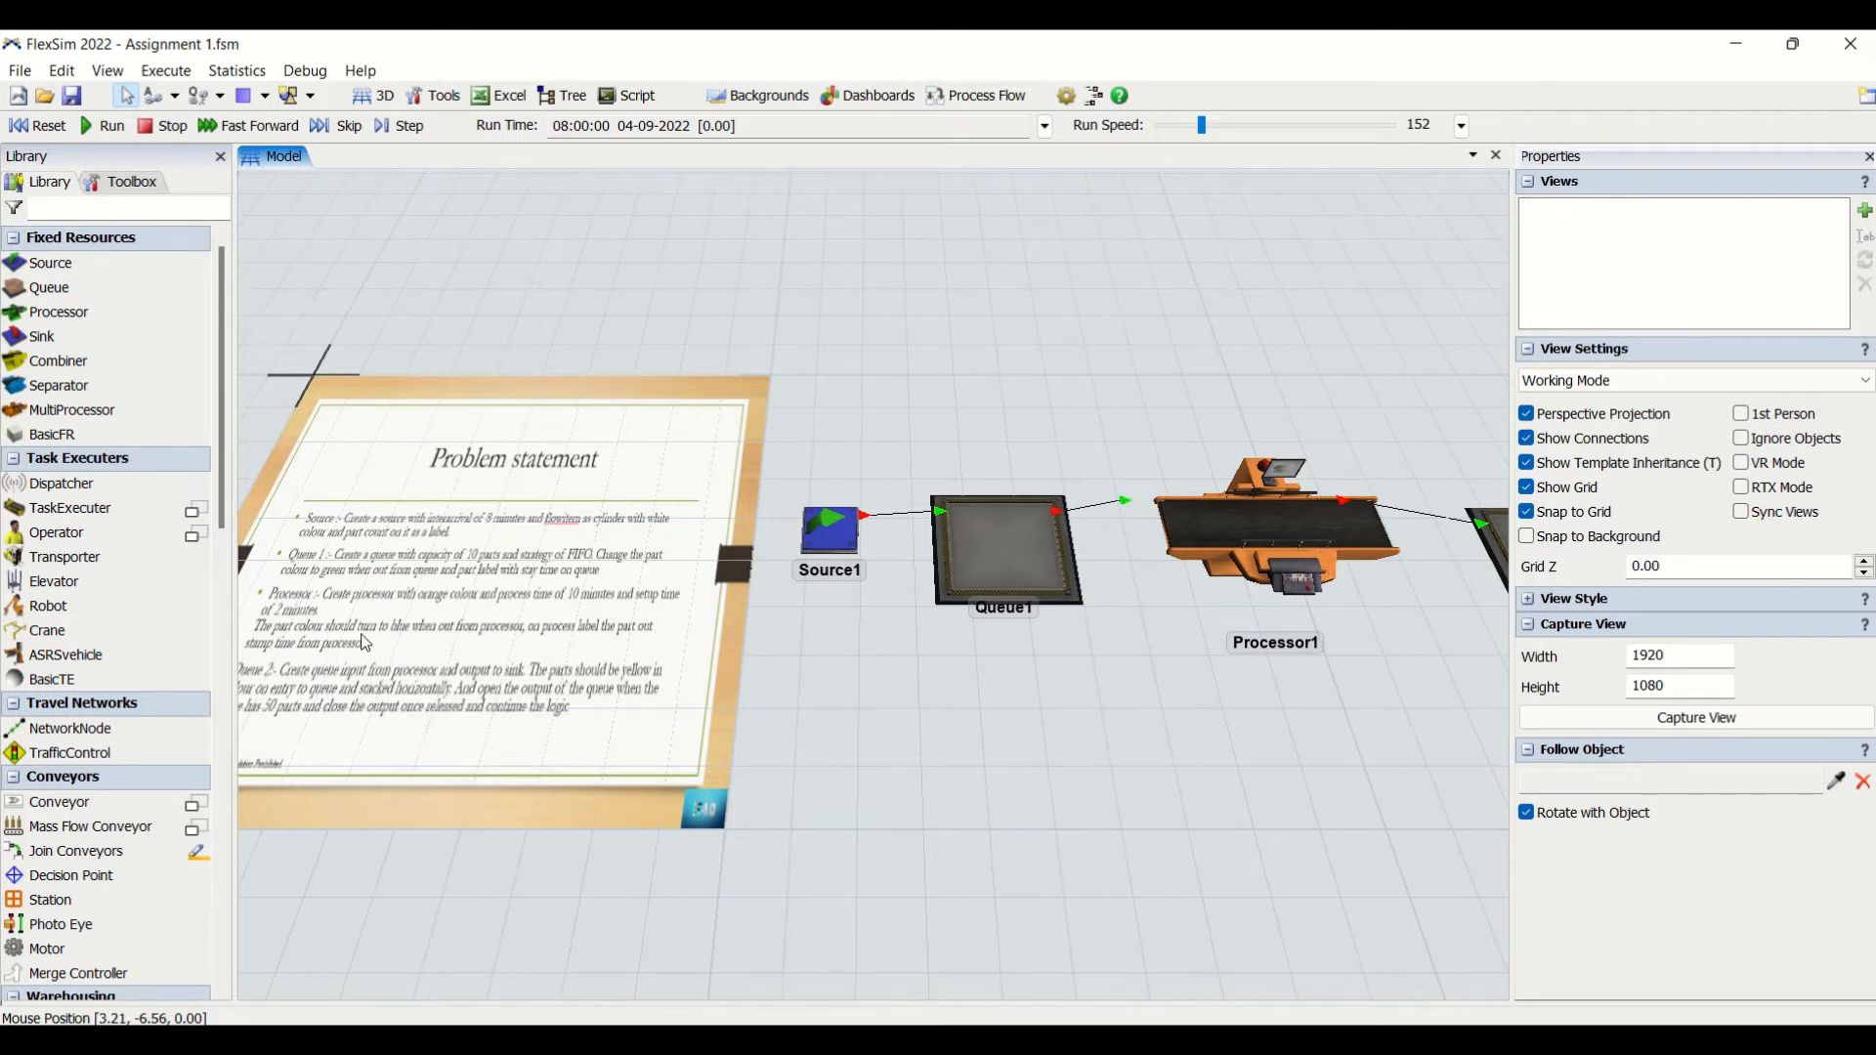
- Add a Set Object Color action to Processor1's On Exit trigger, setting the item's colour to Color.green
left_click(1270, 532)
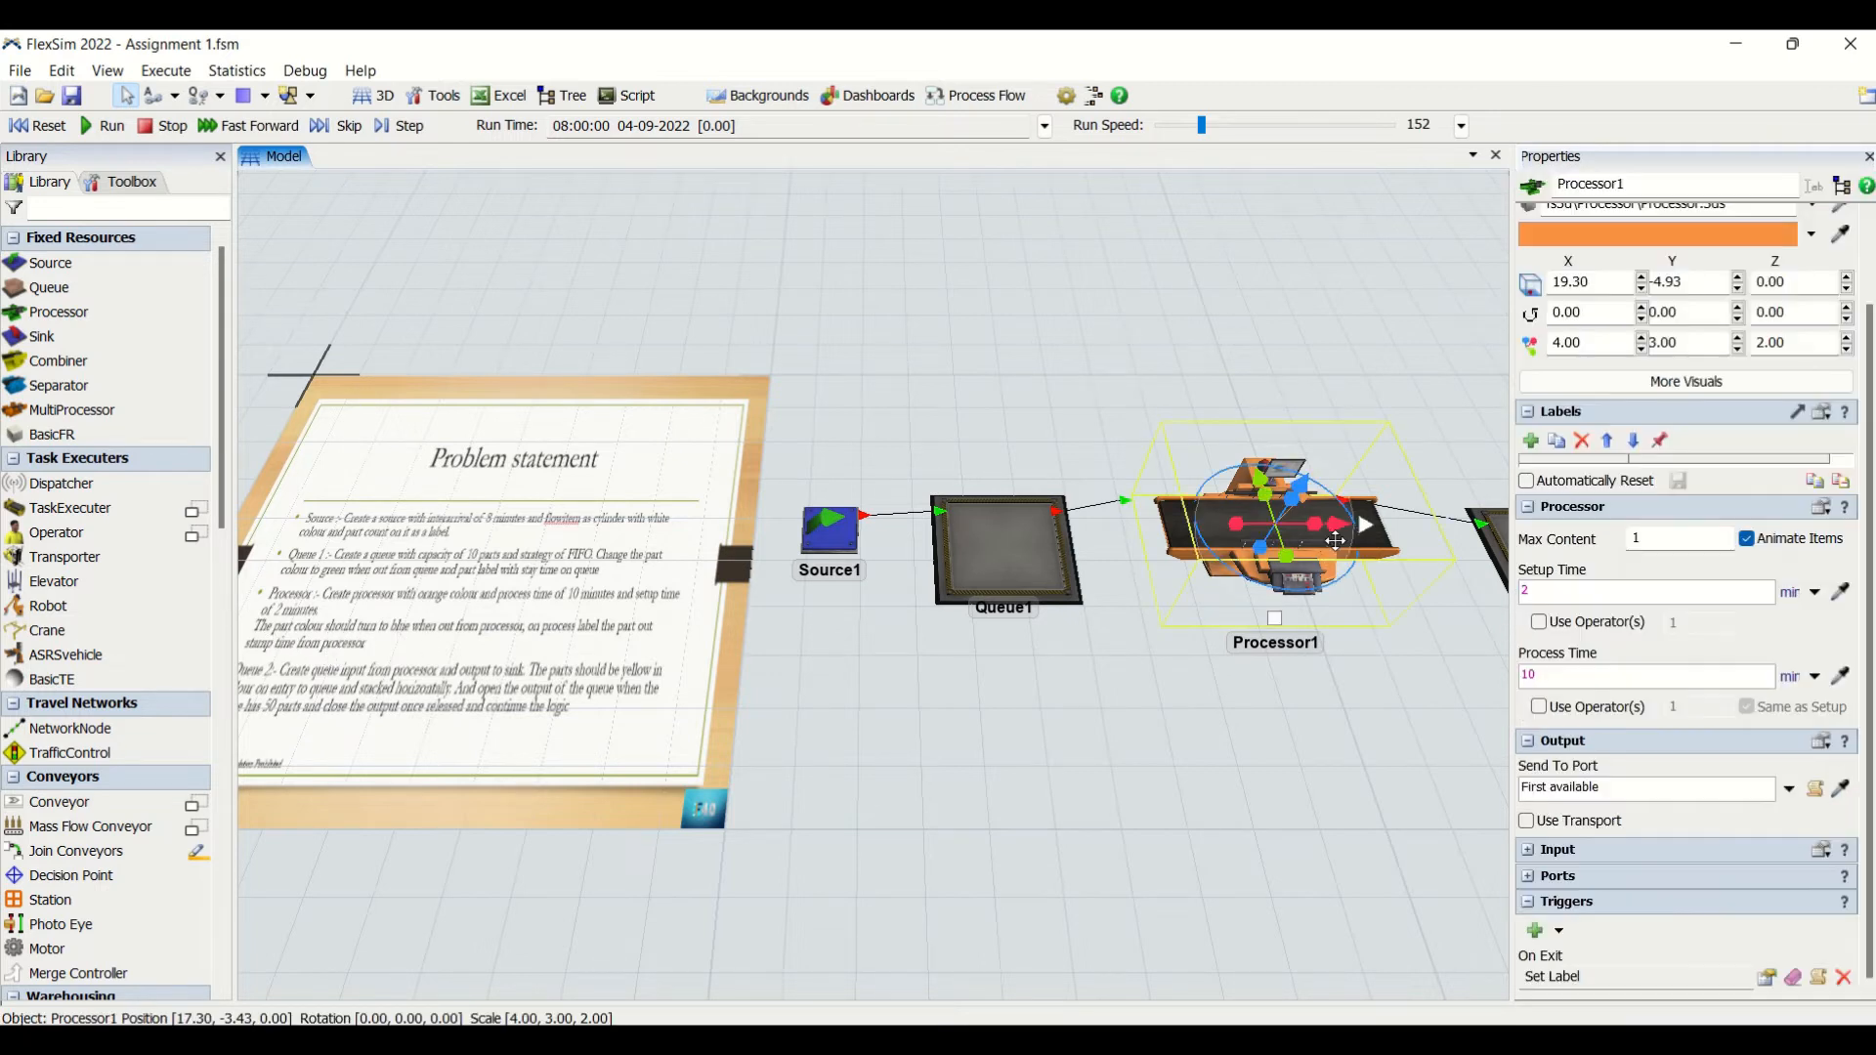
left_click(1782, 979)
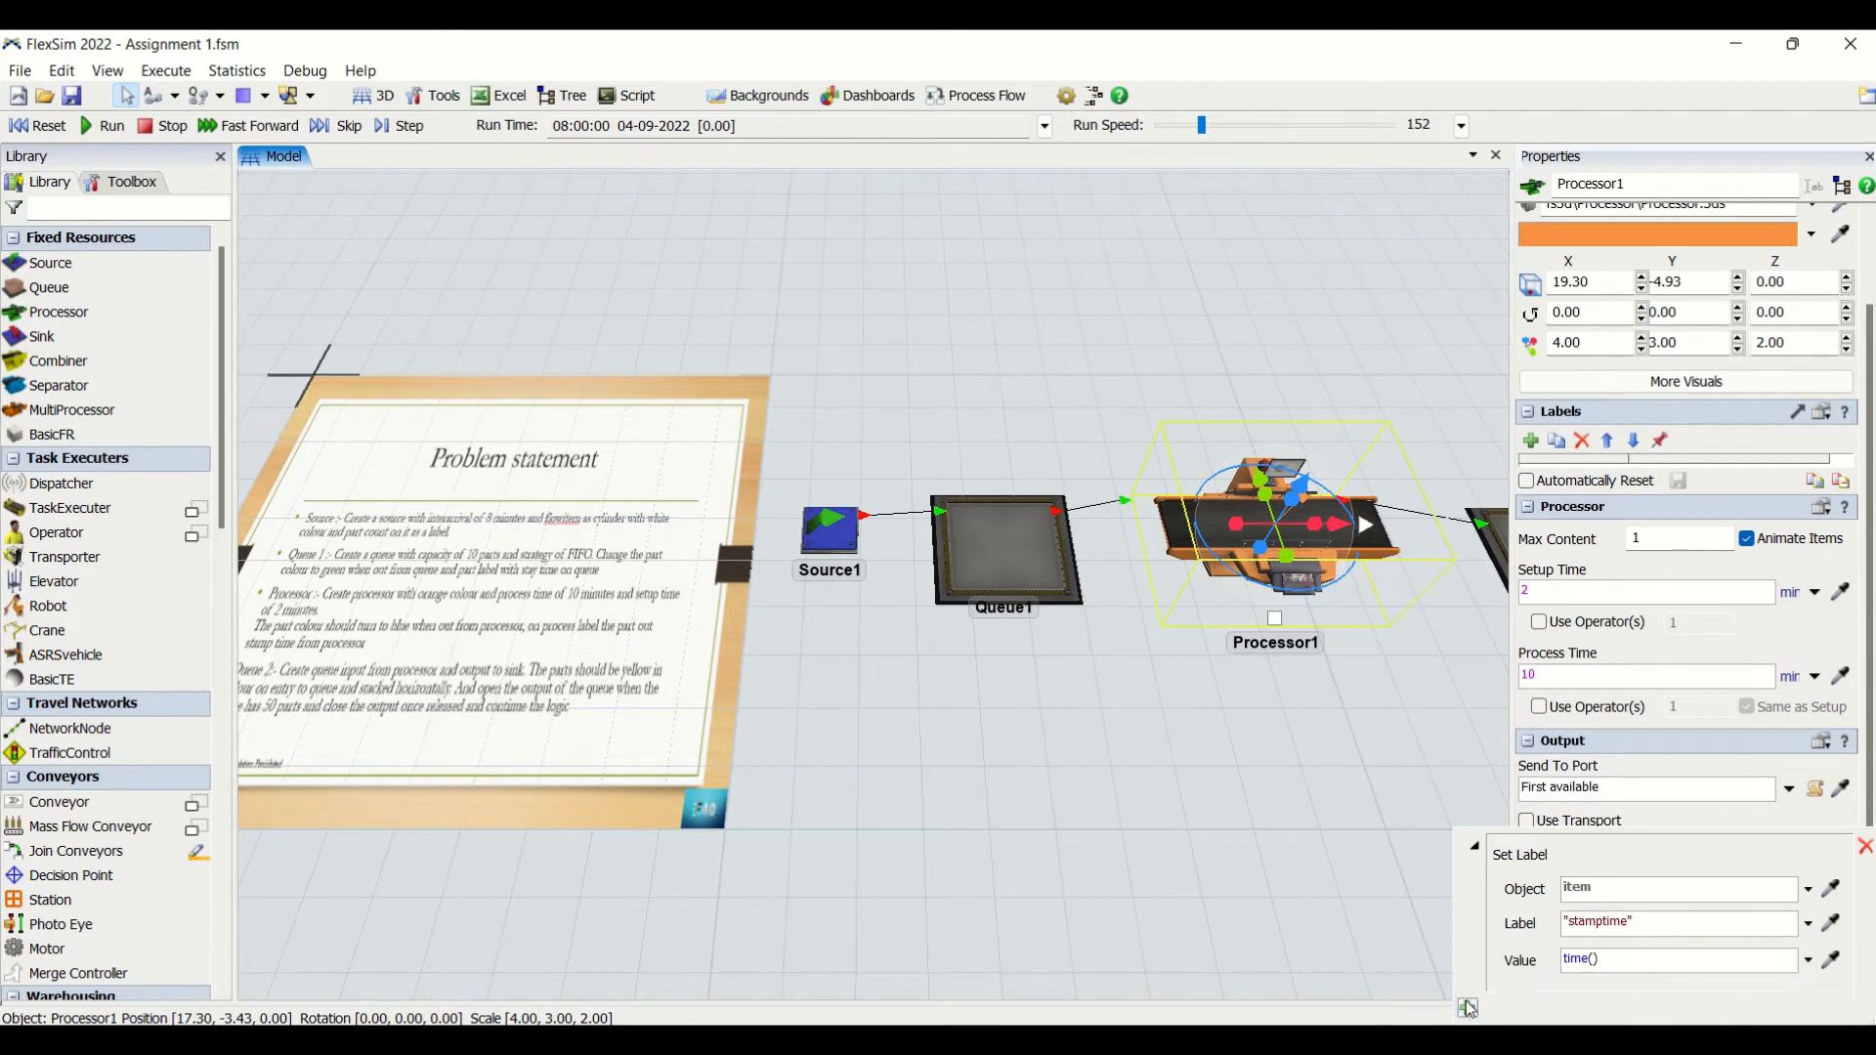
left_click(1466, 1007)
mouse_move(1518, 955)
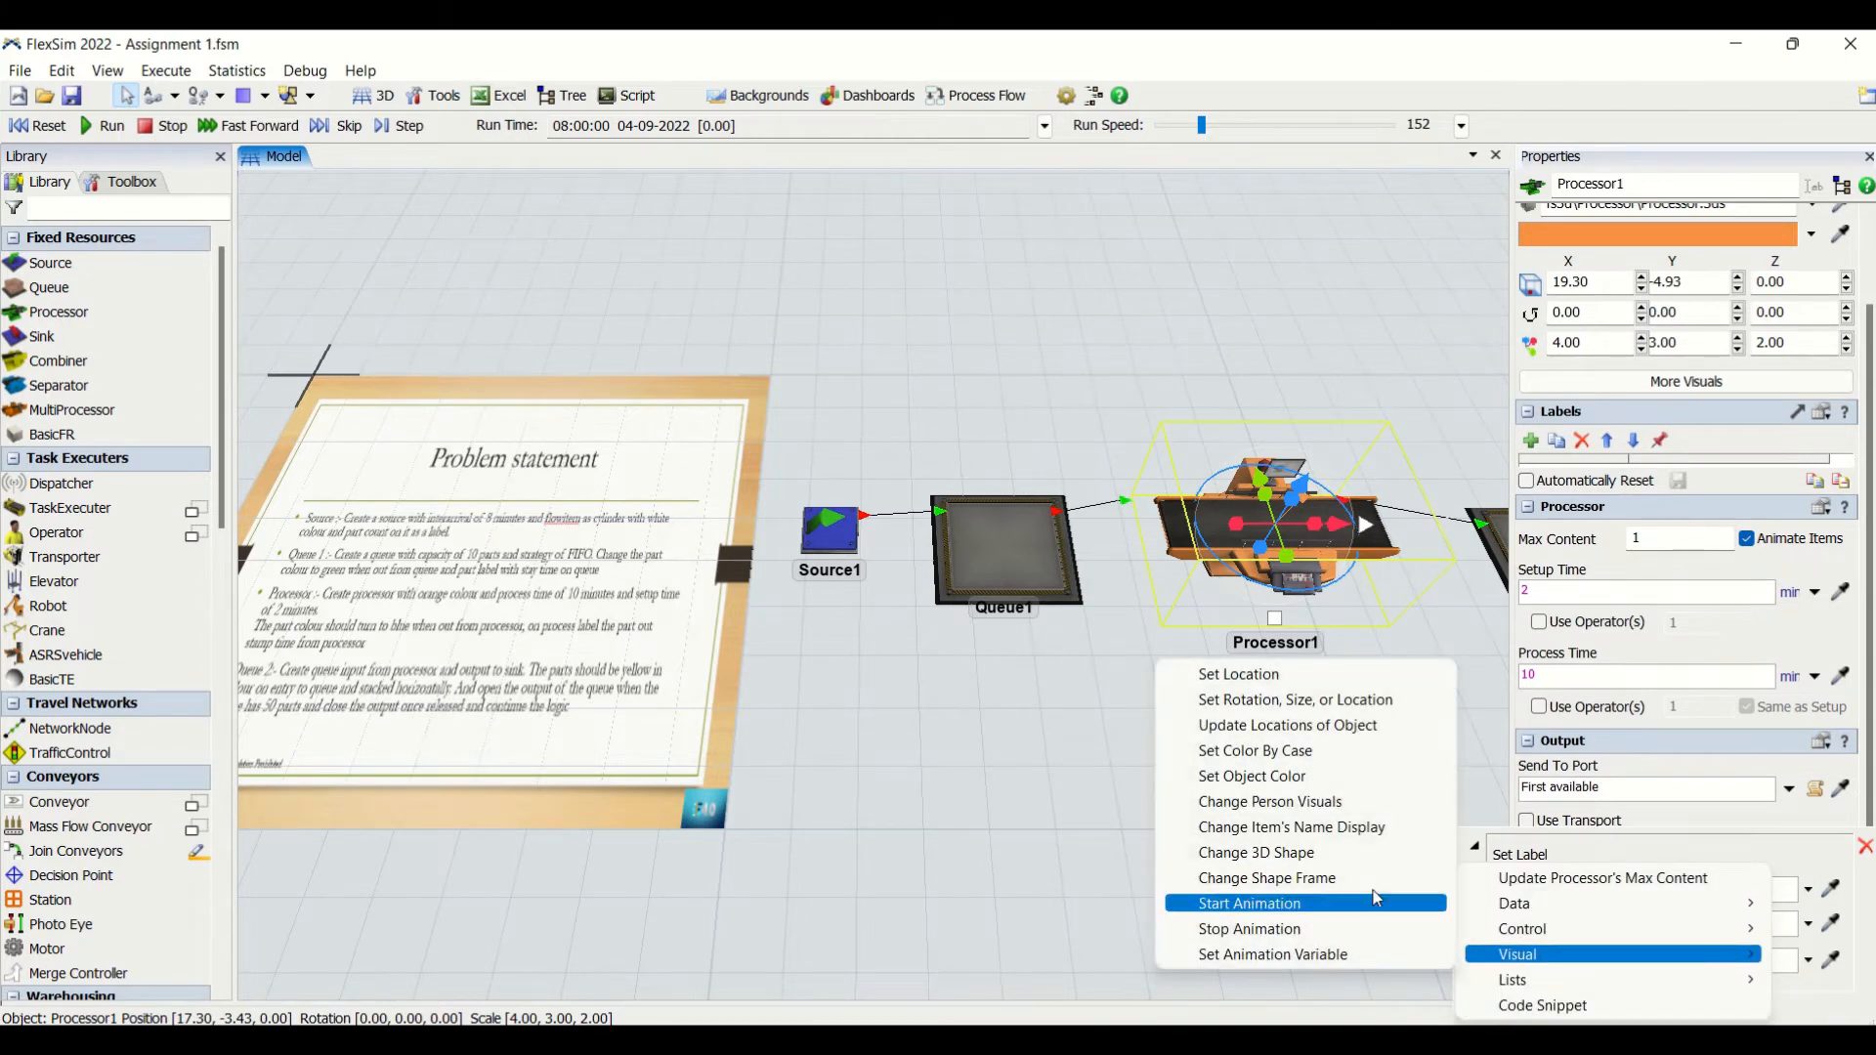
left_click(1280, 776)
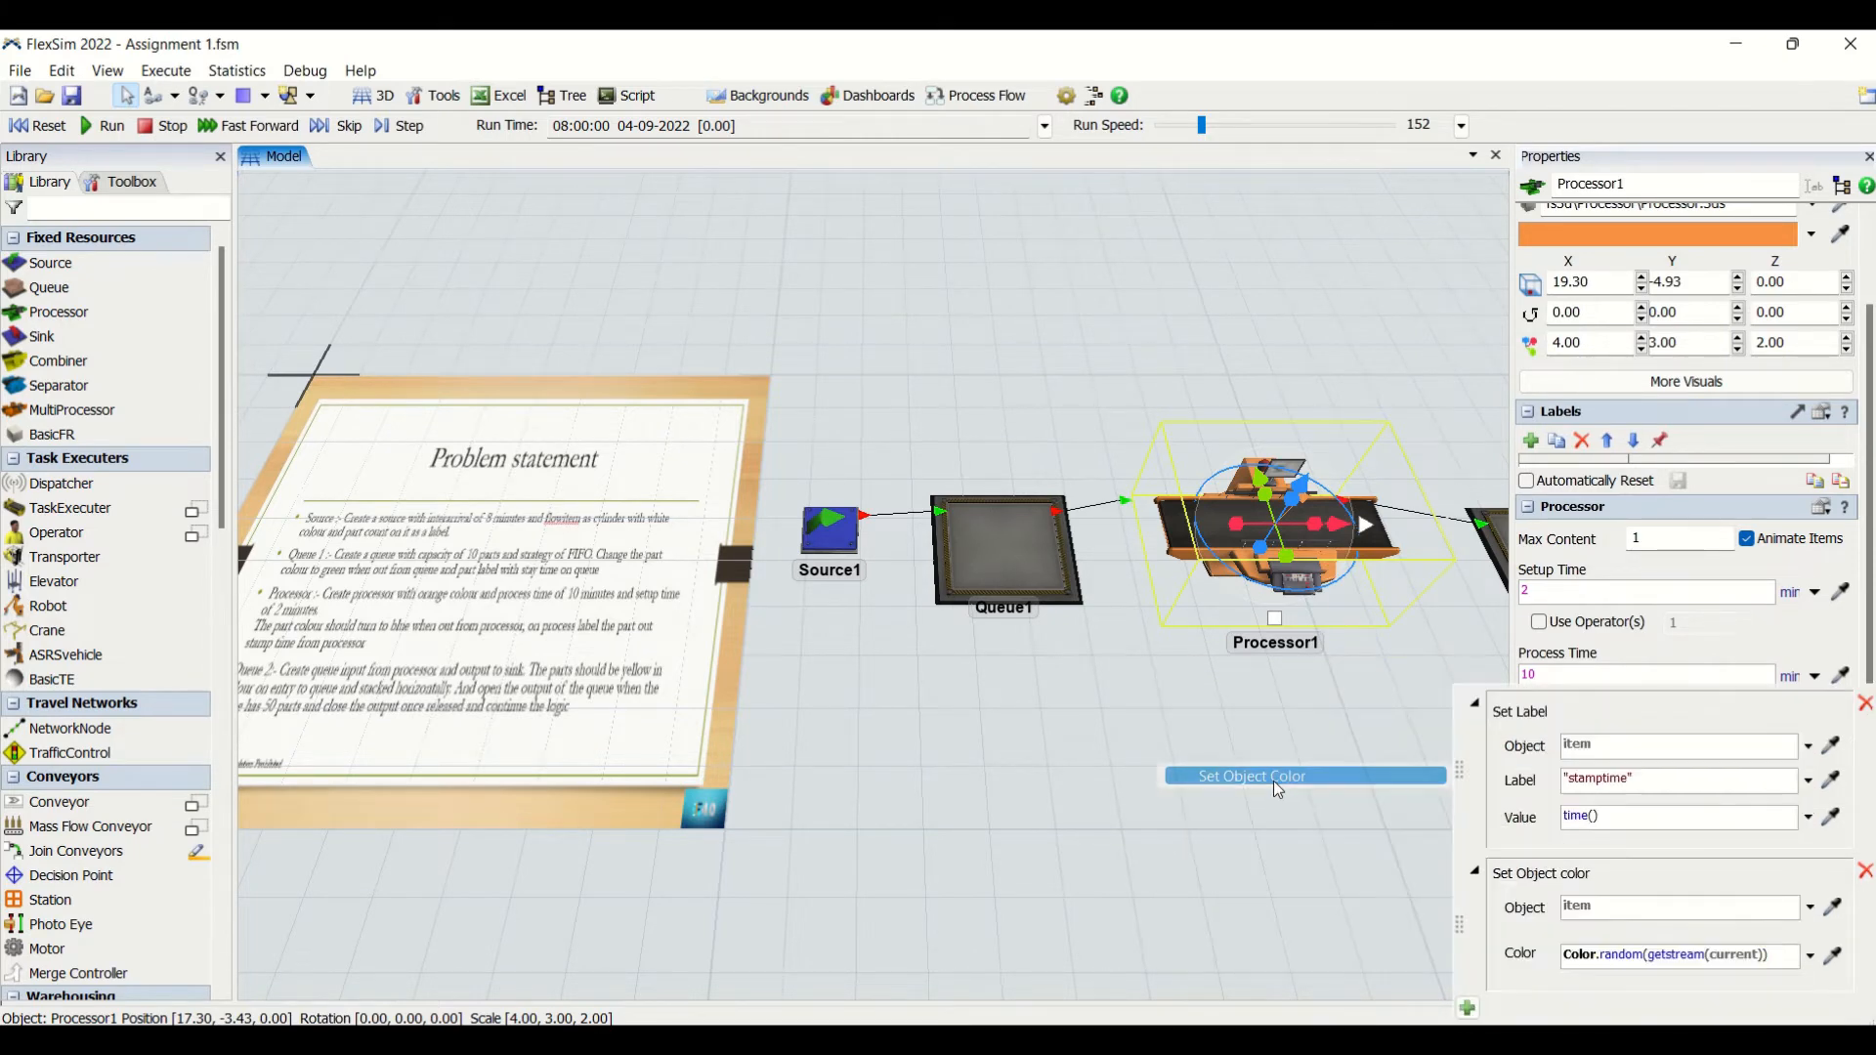
left_click(1810, 957)
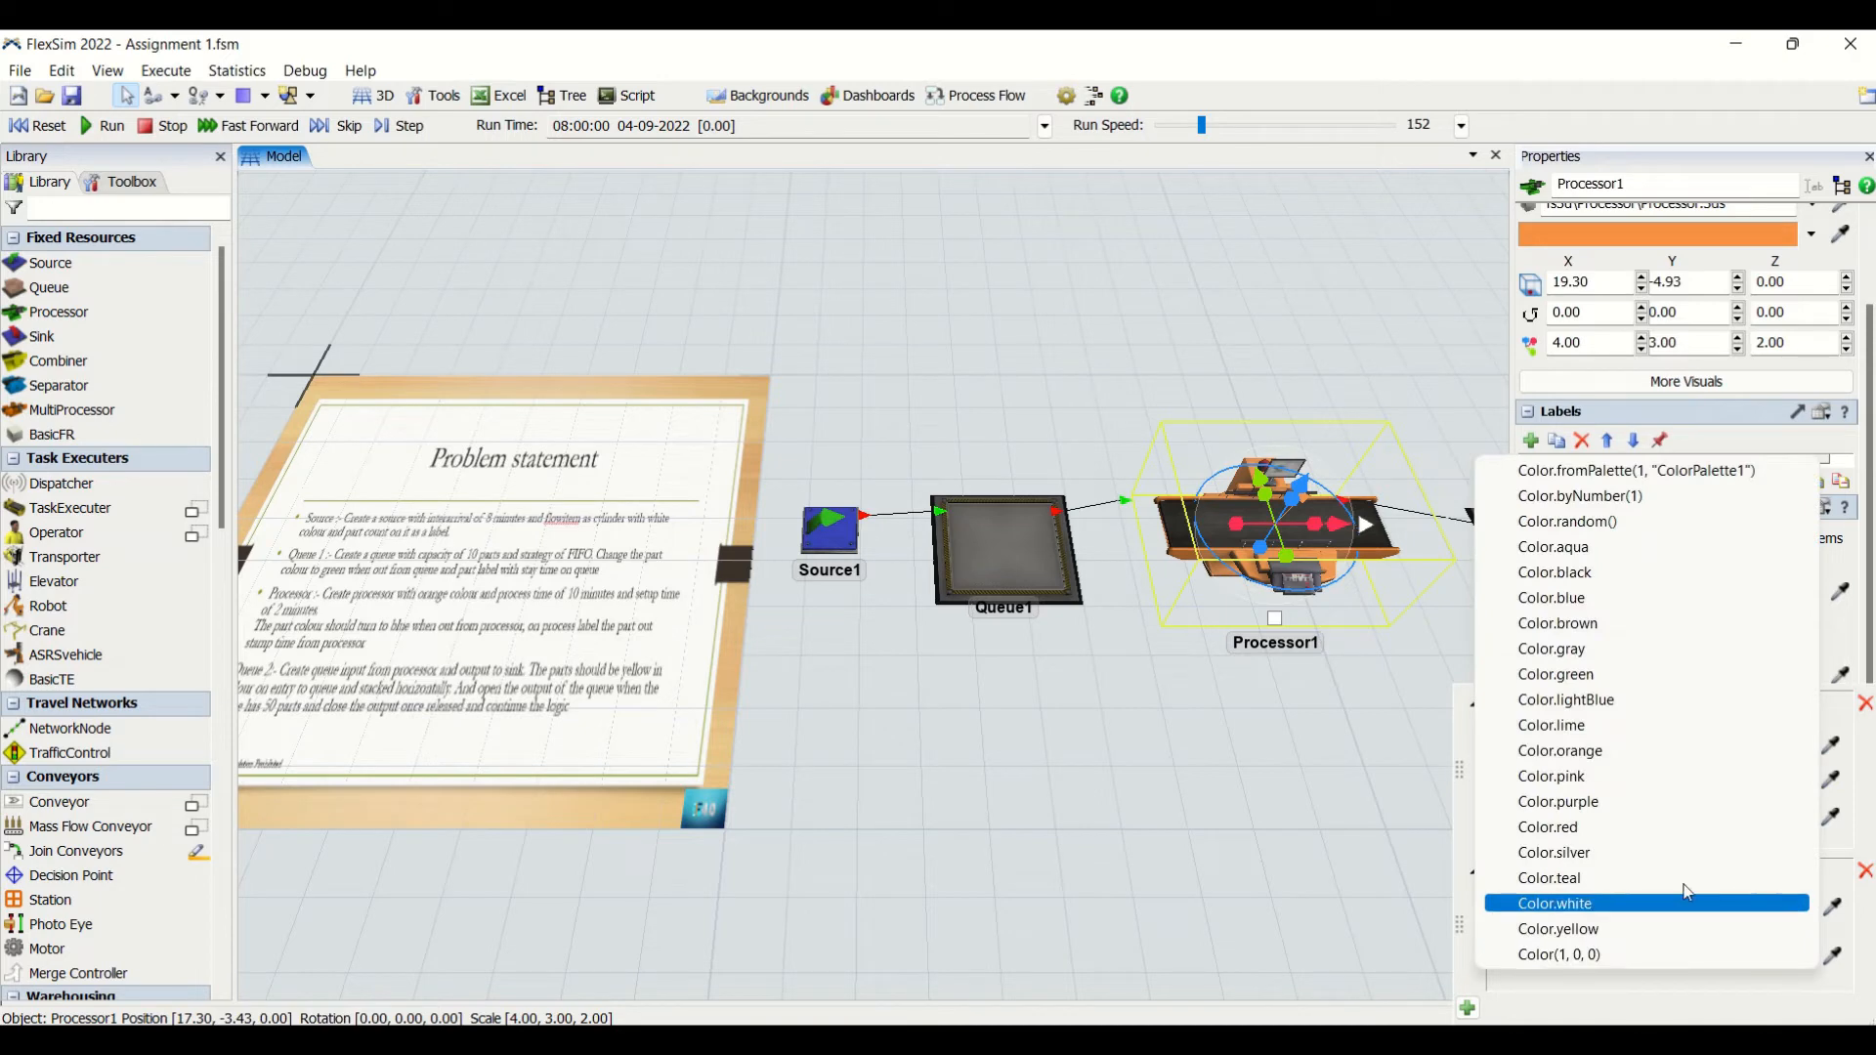
left_click(1582, 672)
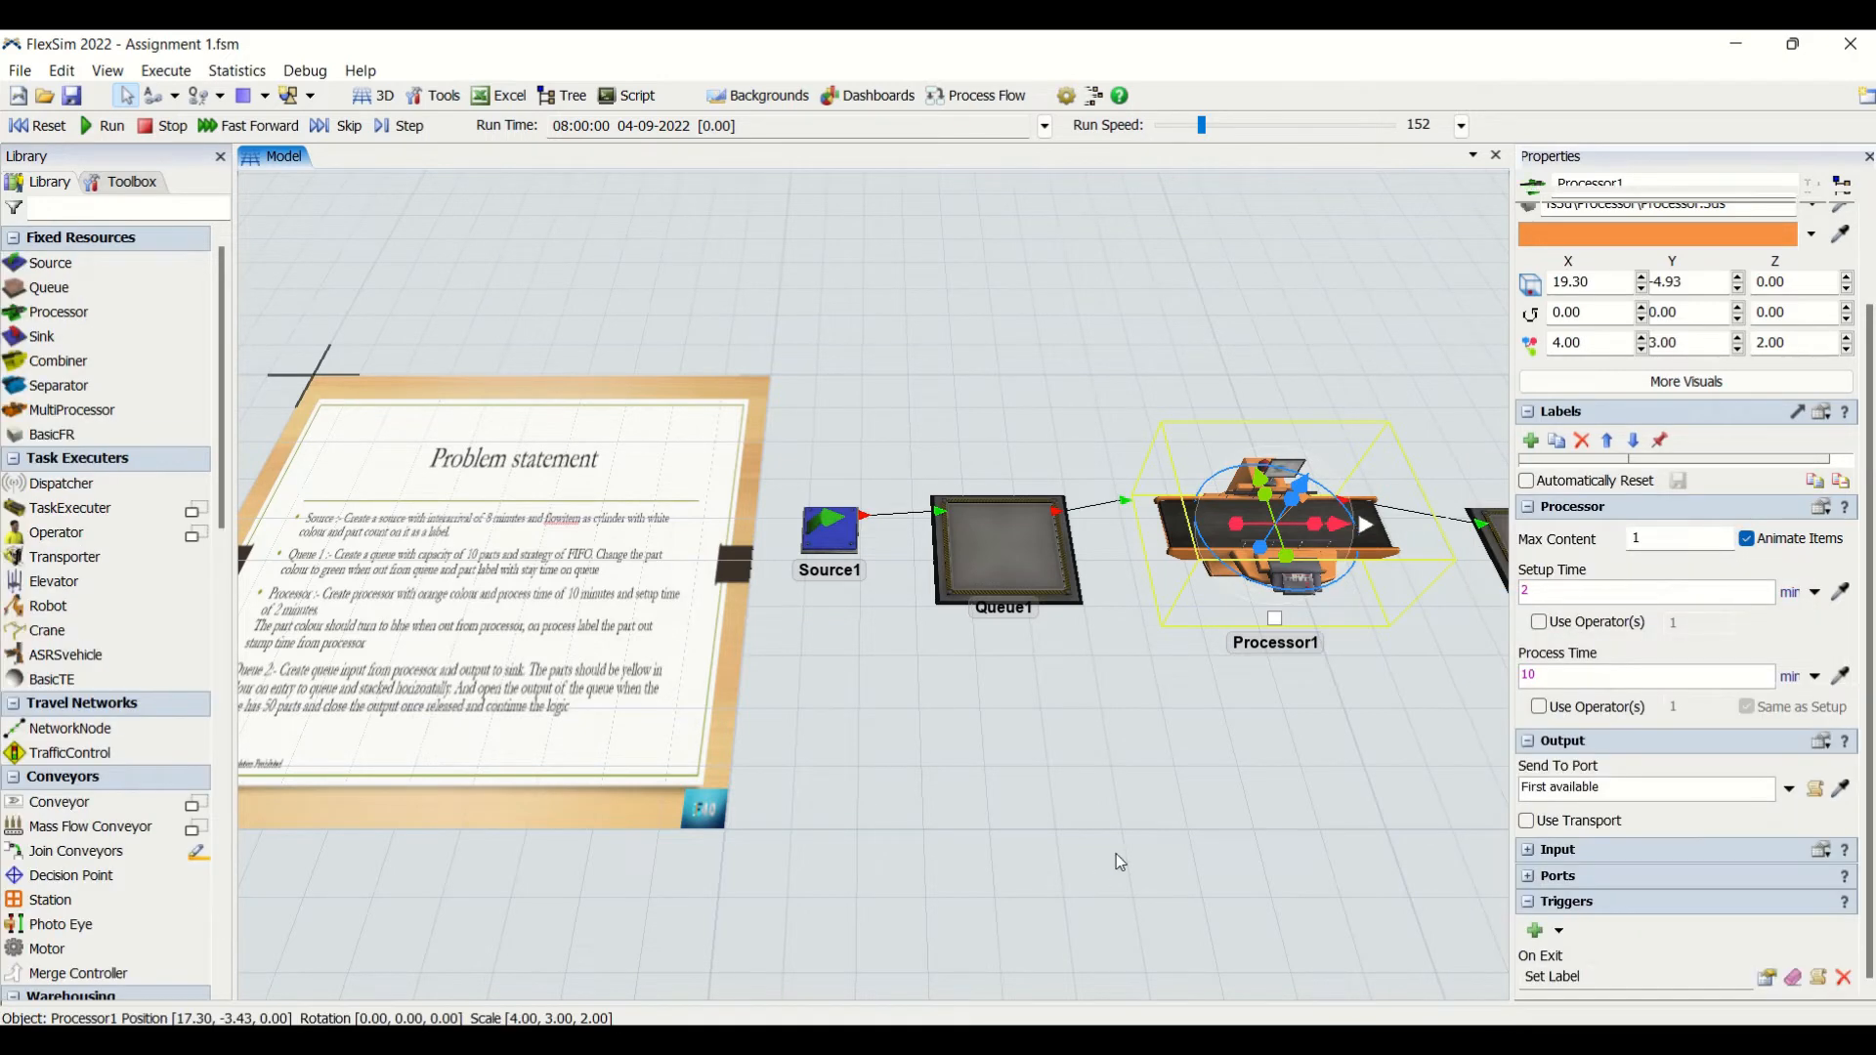
left_click(1115, 854)
- Review the Queue 2 requirements in the problem statement and the line from Processor1 through Queue2 to Sink1
left_click_drag(494, 922, 625, 924)
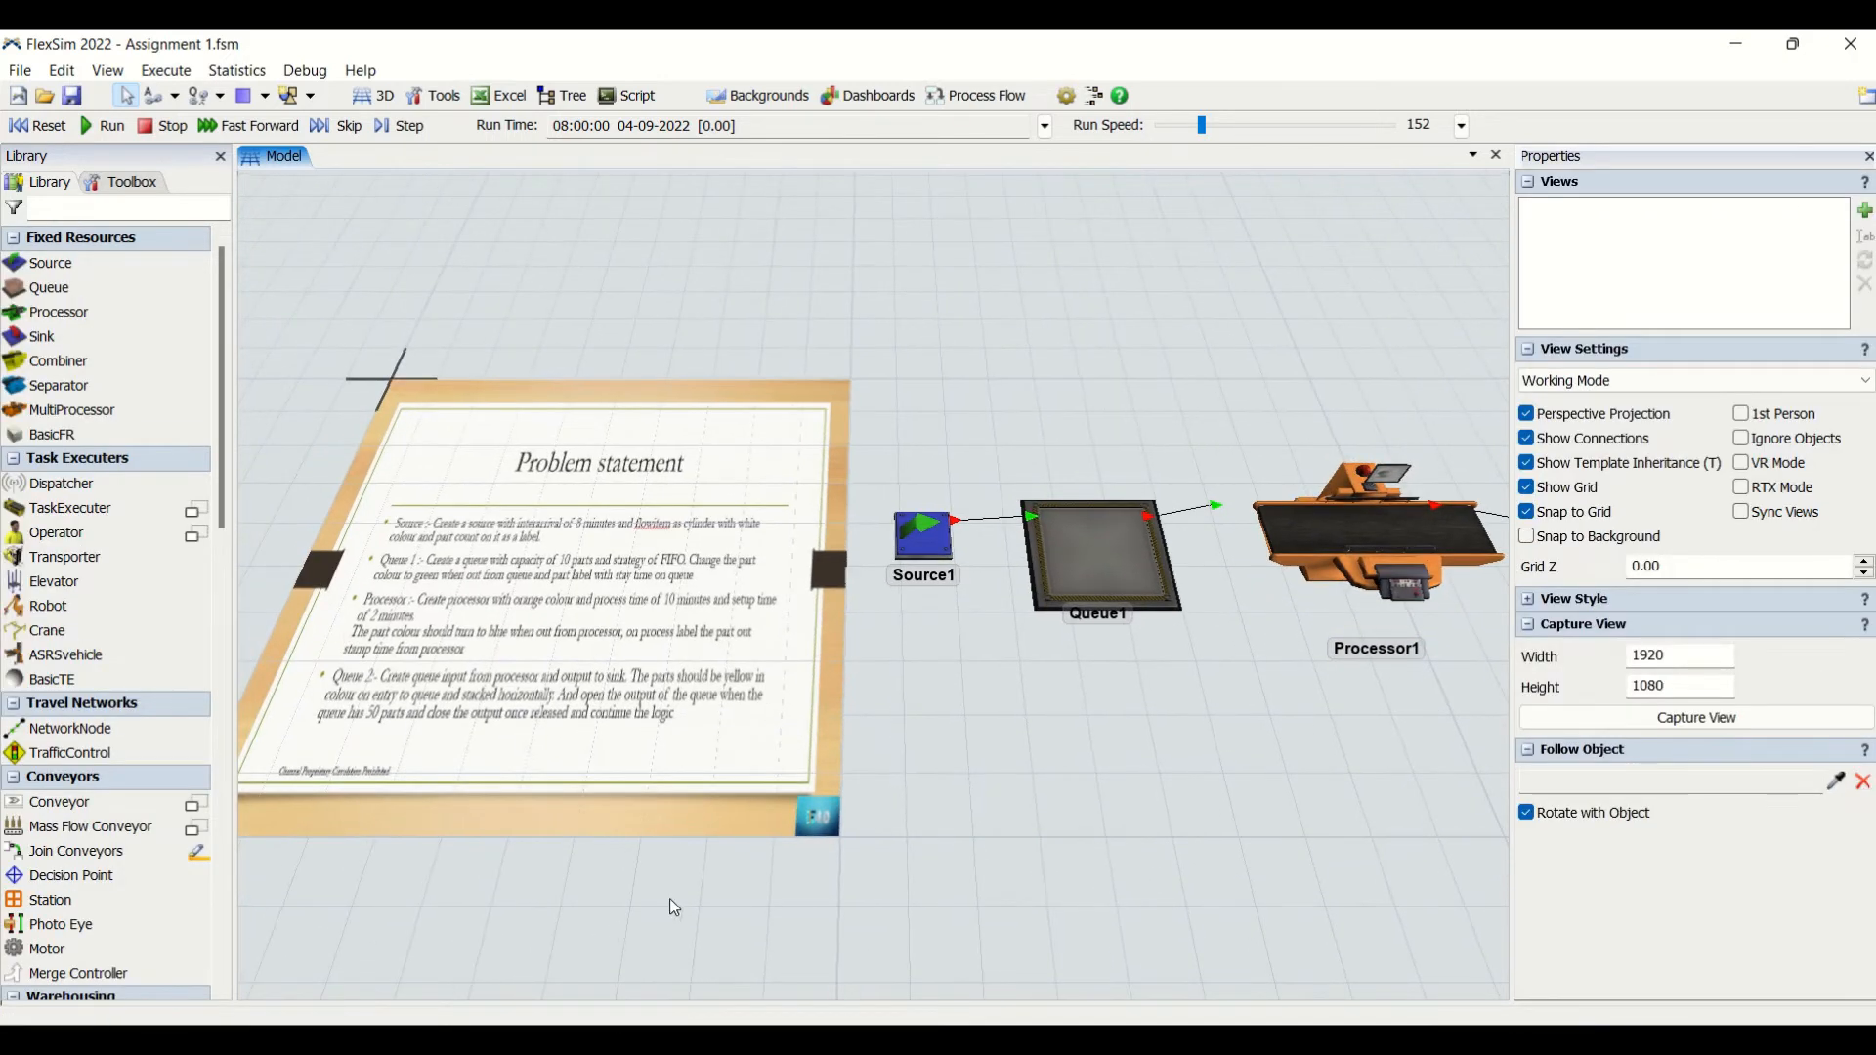
left_click_drag(1231, 872, 1171, 916)
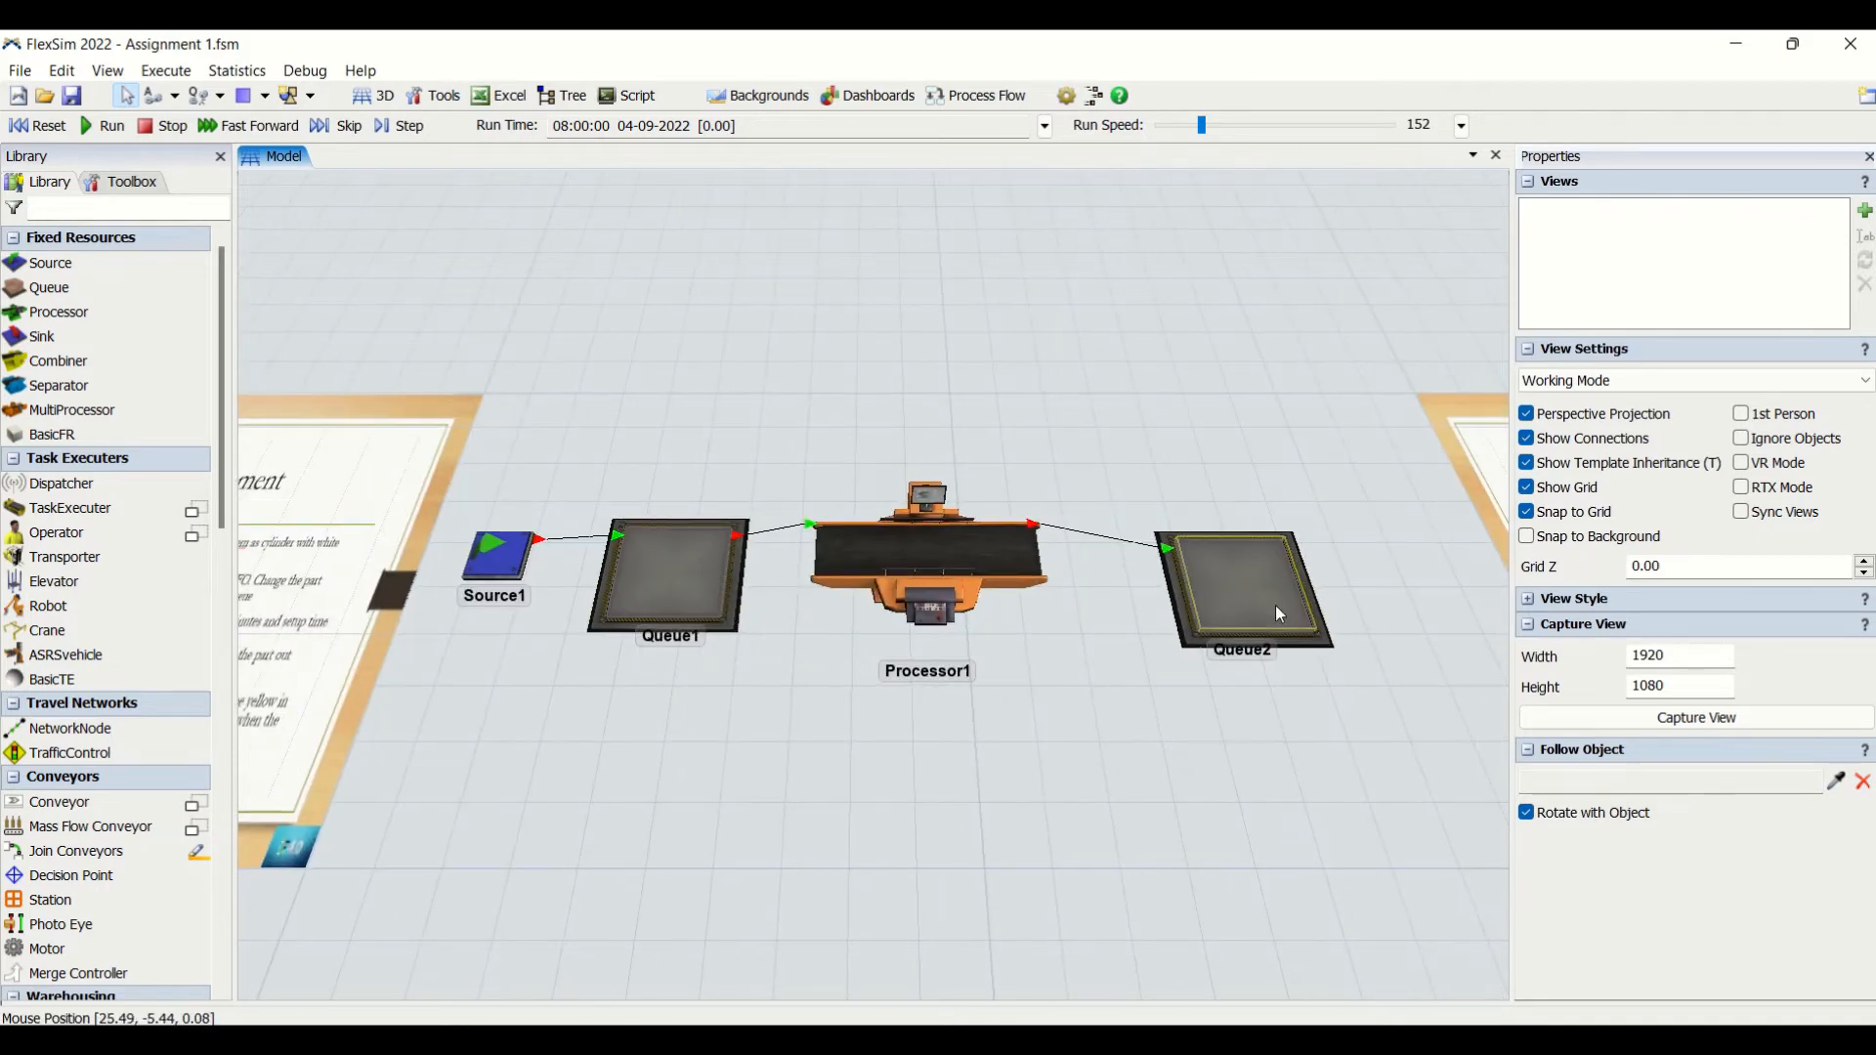
left_click(1275, 606)
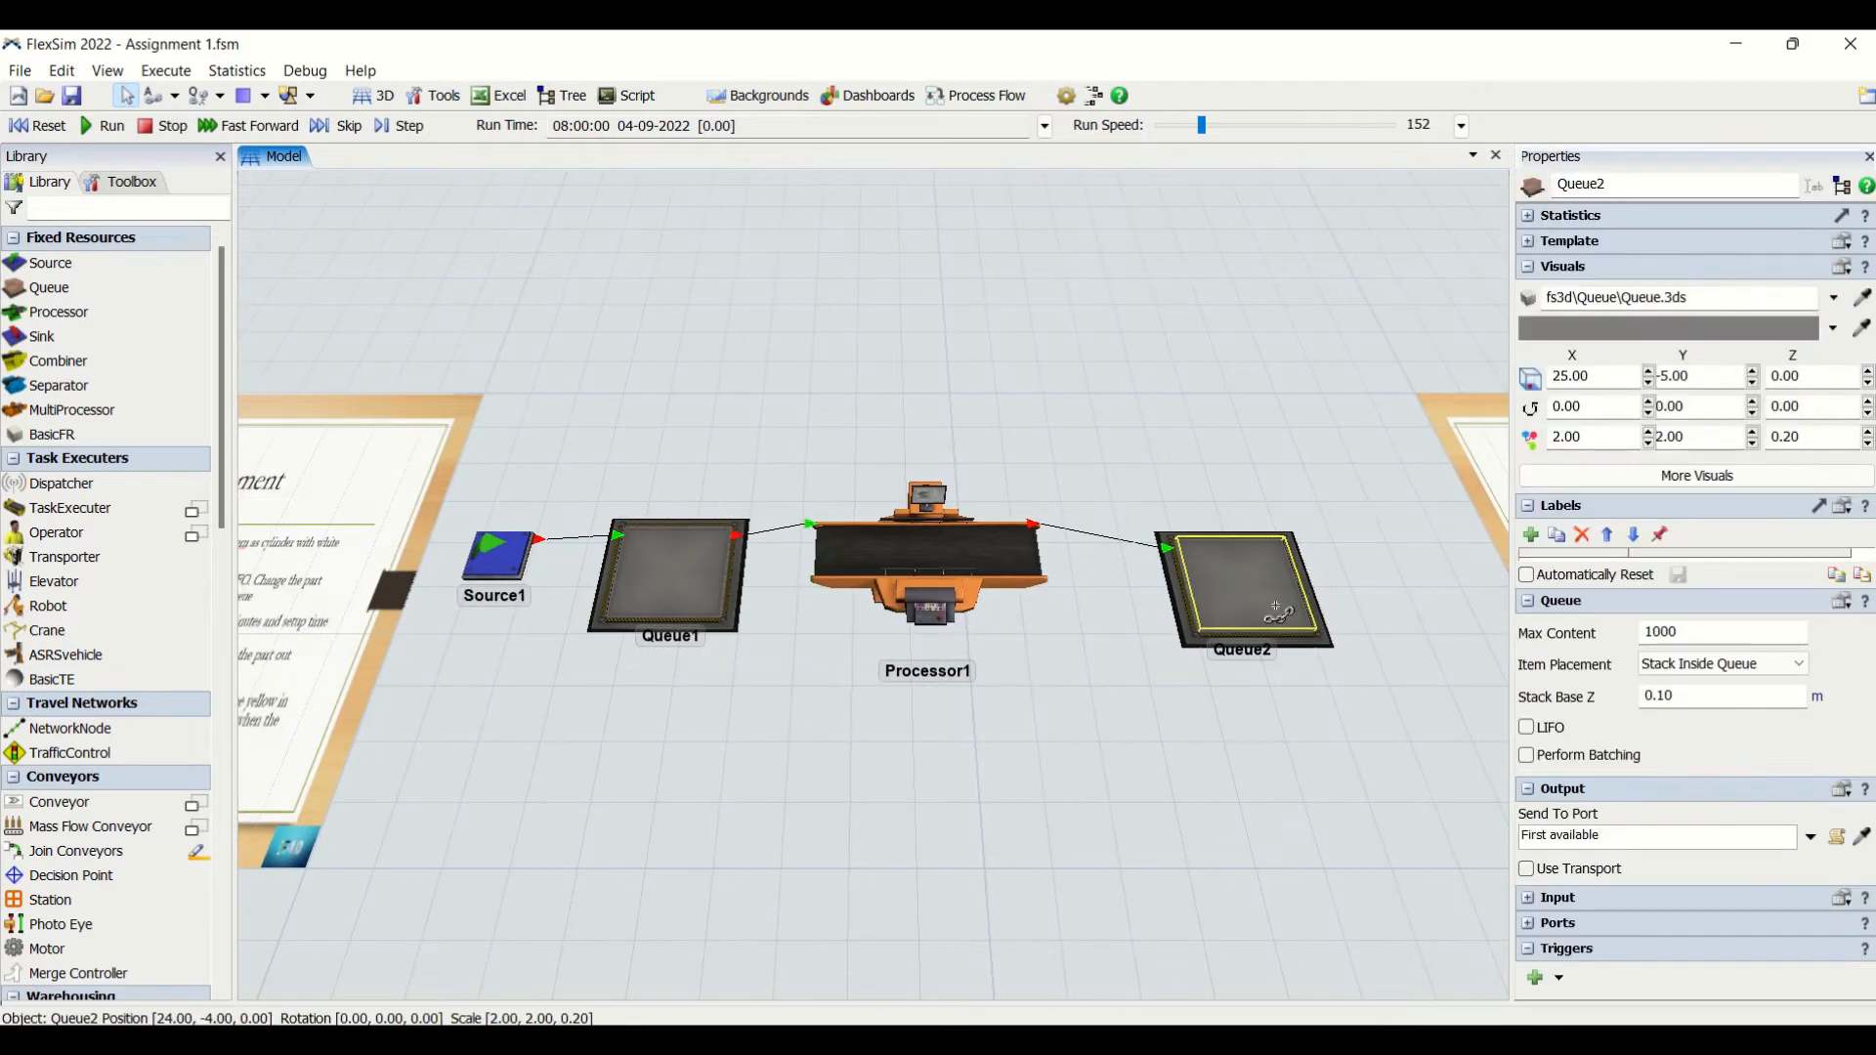
left_click(1416, 578)
left_click(1505, 635)
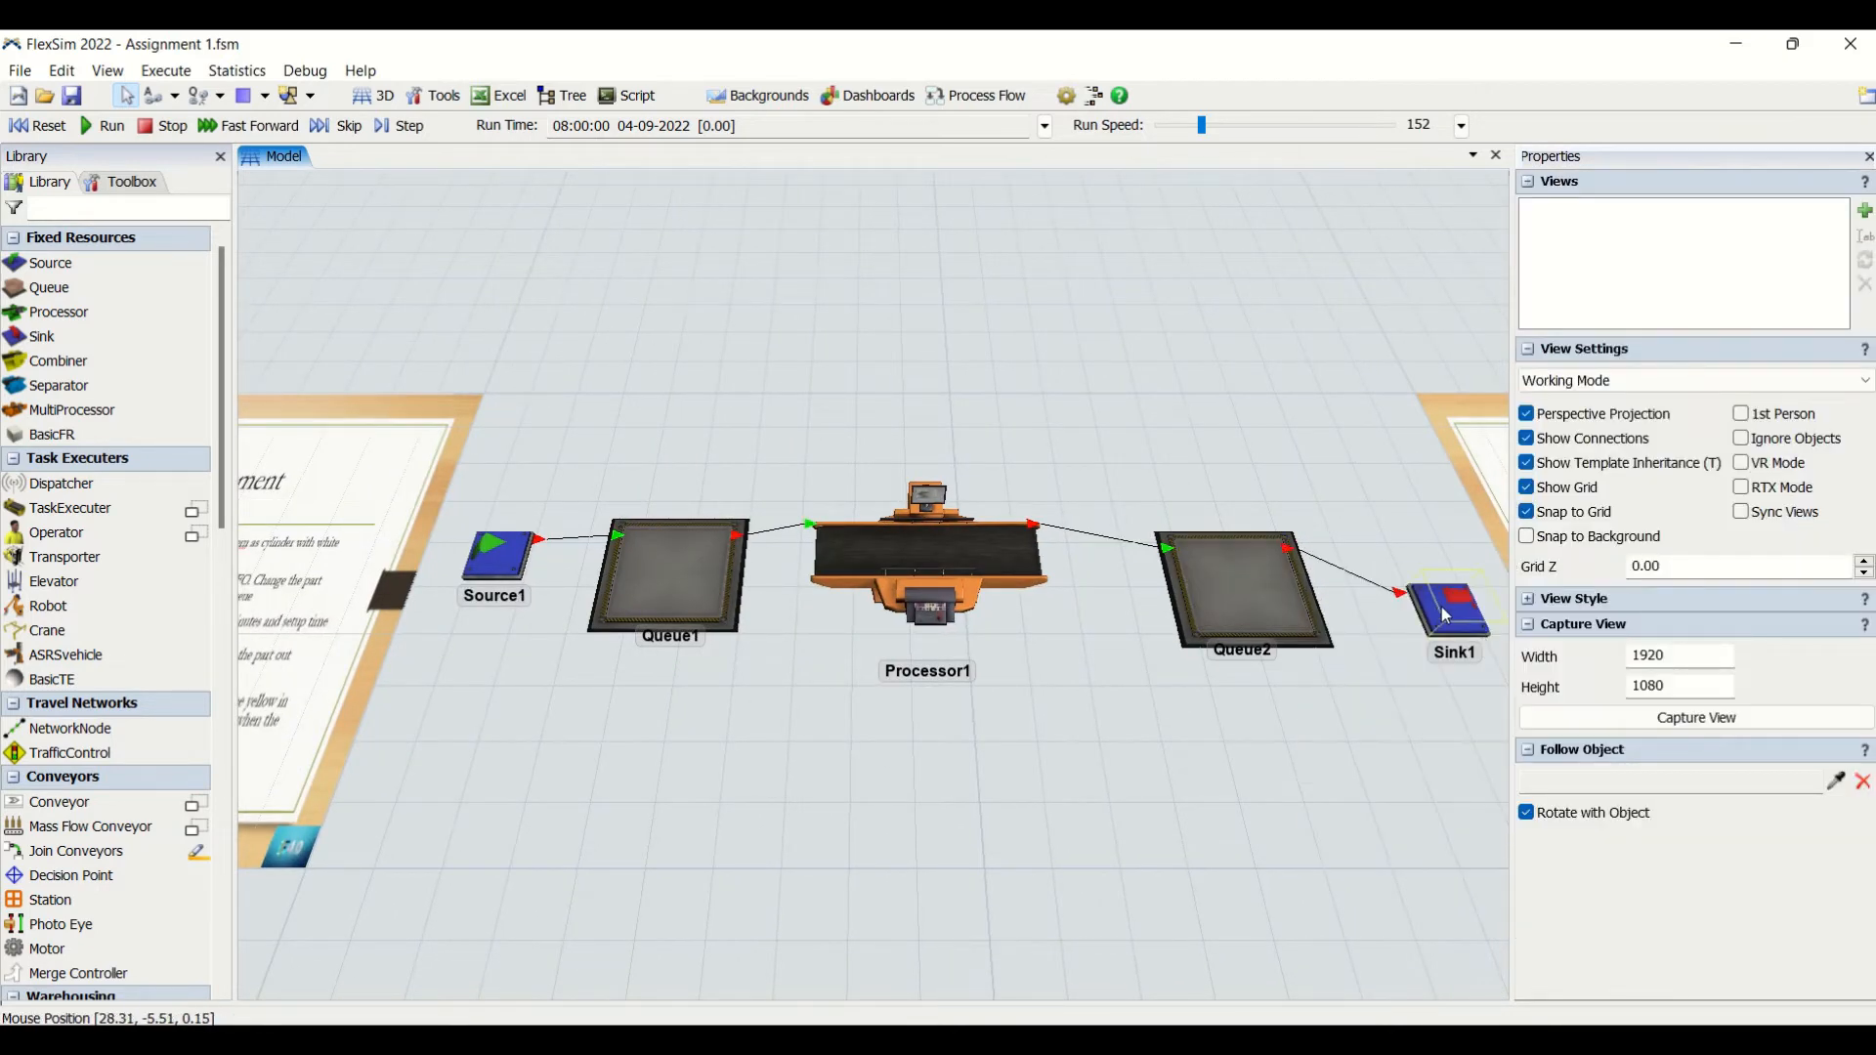
left_click(1440, 606)
left_click_drag(1084, 816, 1290, 790)
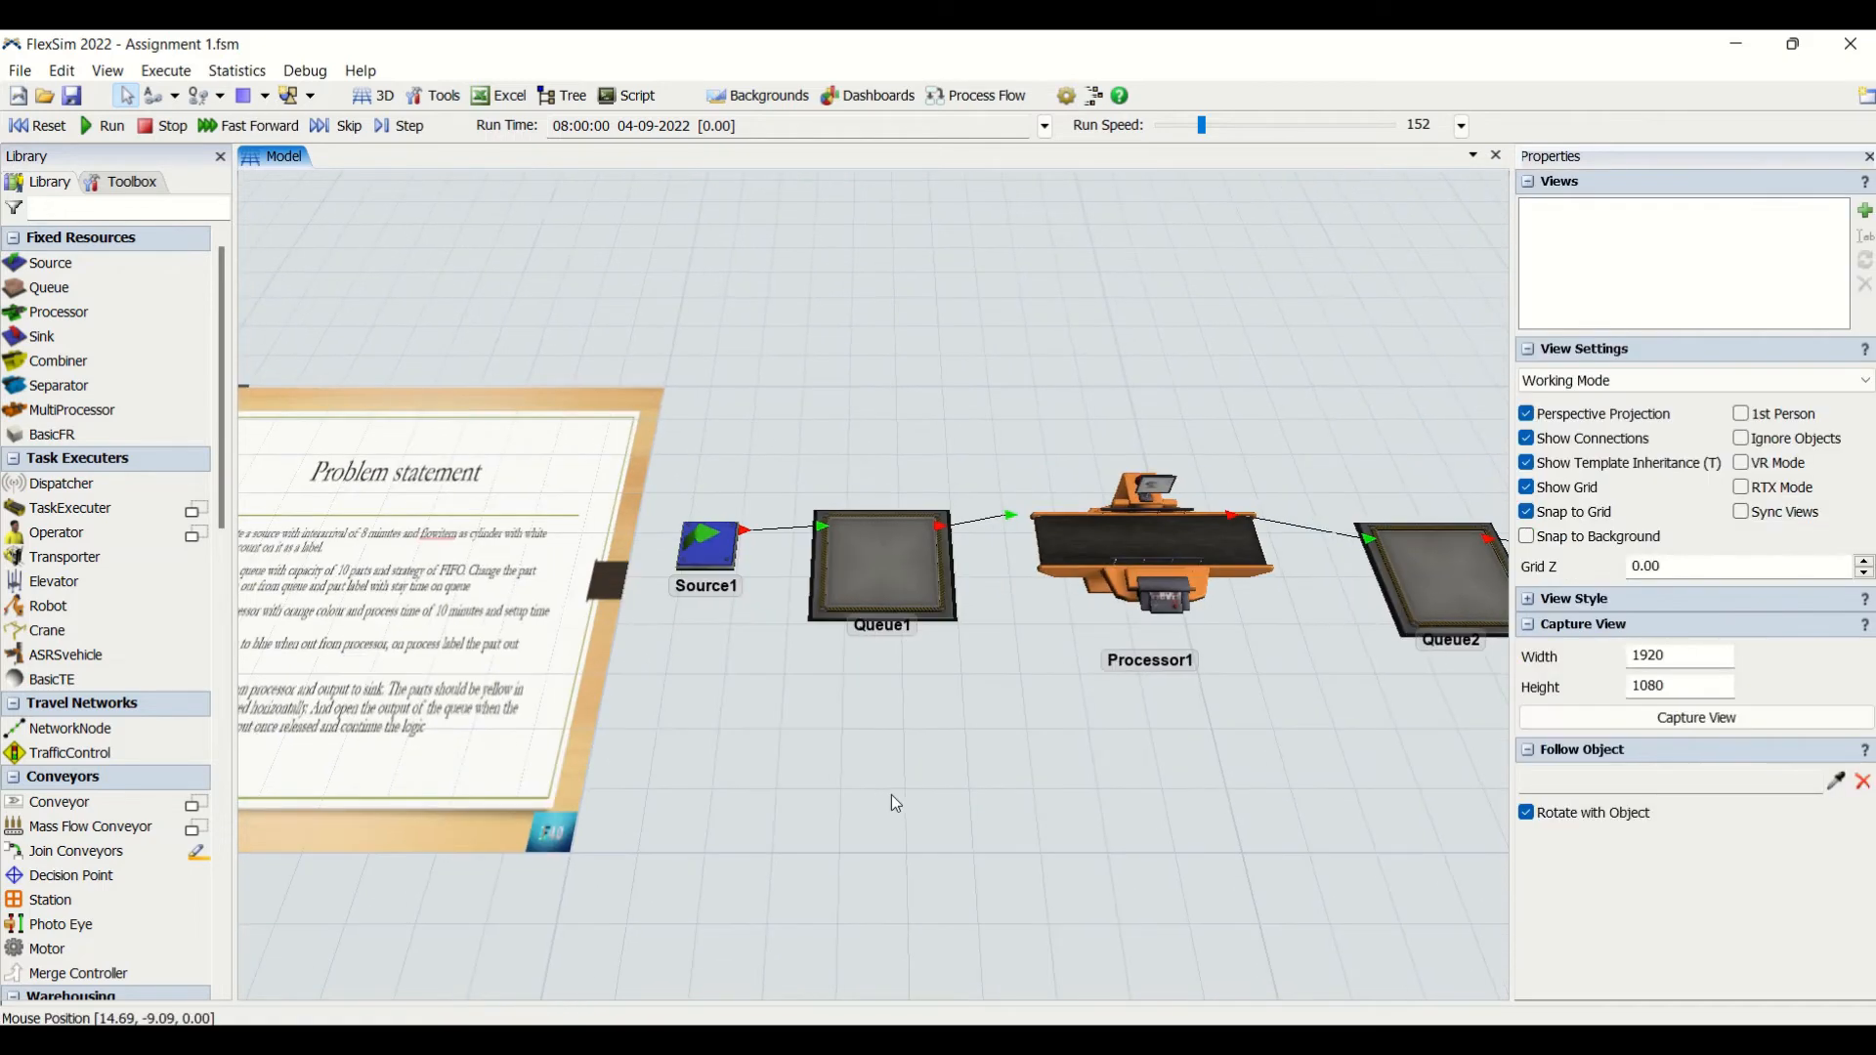
left_click_drag(895, 803, 1075, 813)
scroll(1081, 807, "down", 1)
- Set Queue2's item placement to Horizontal Line
left_click(1426, 601)
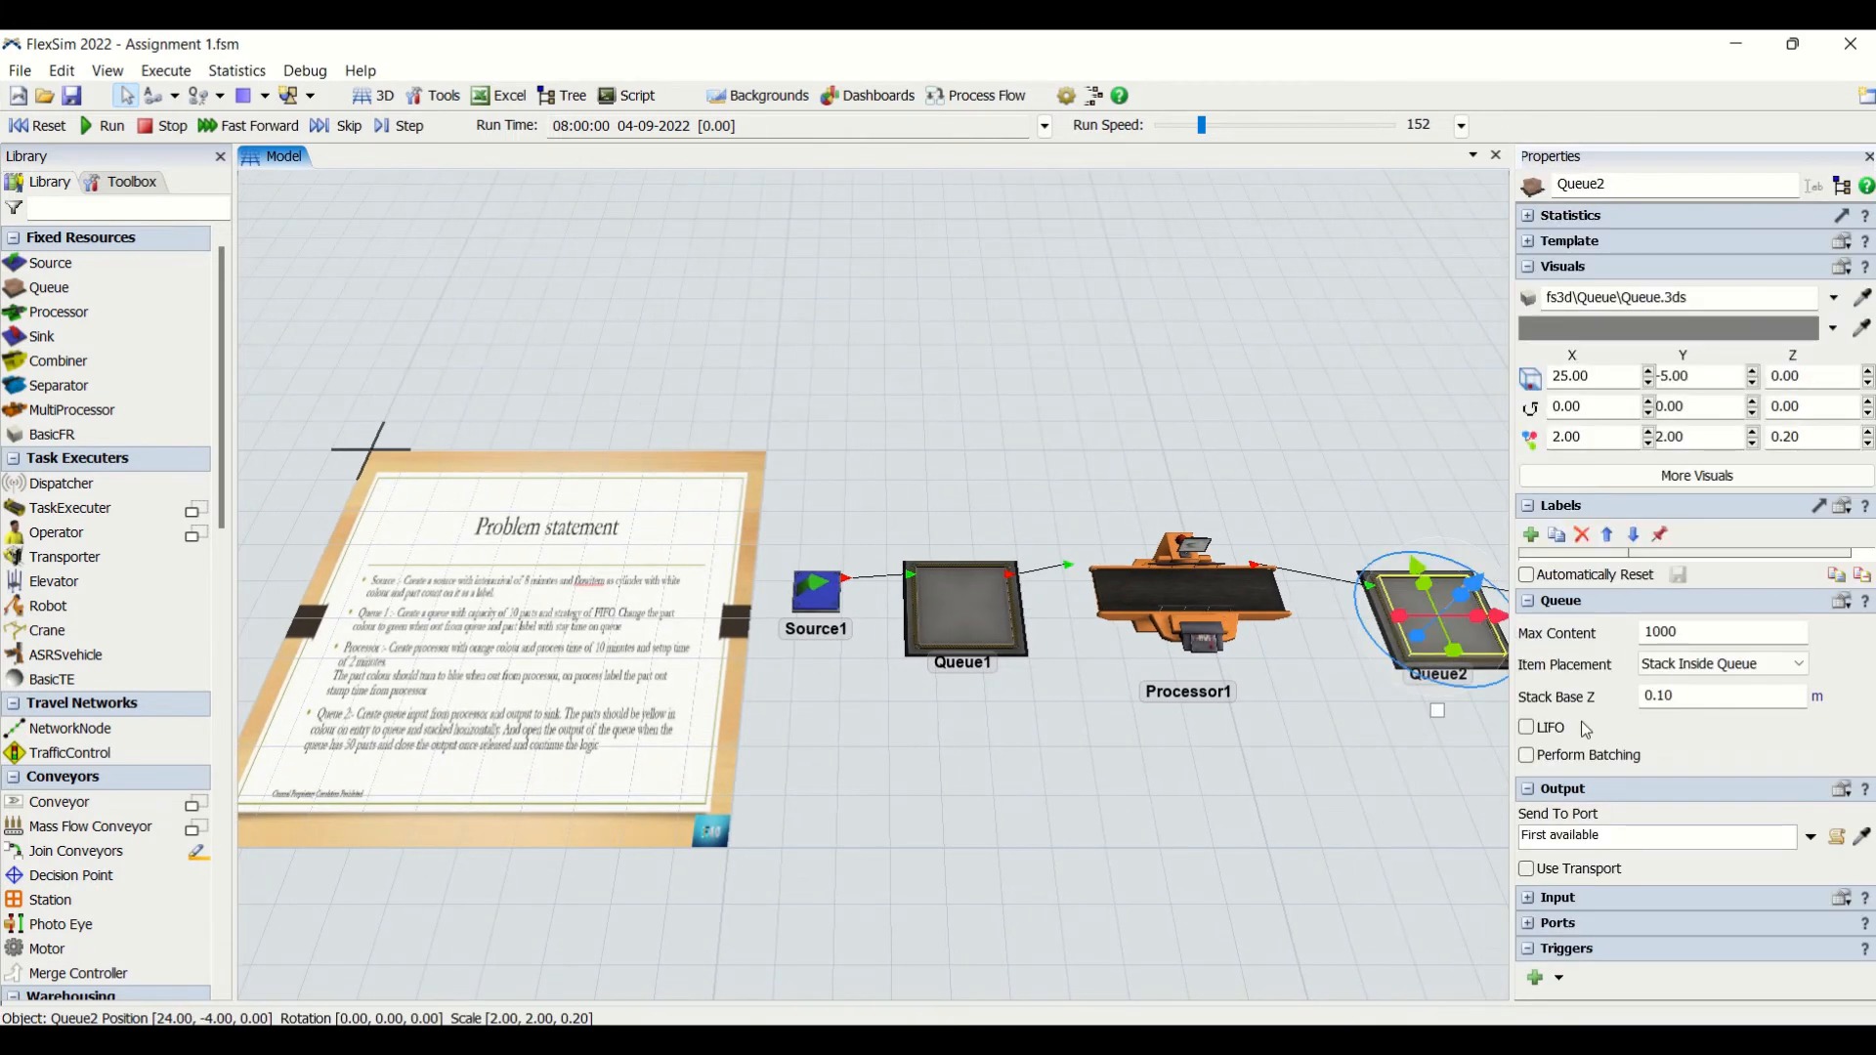
left_click(1715, 666)
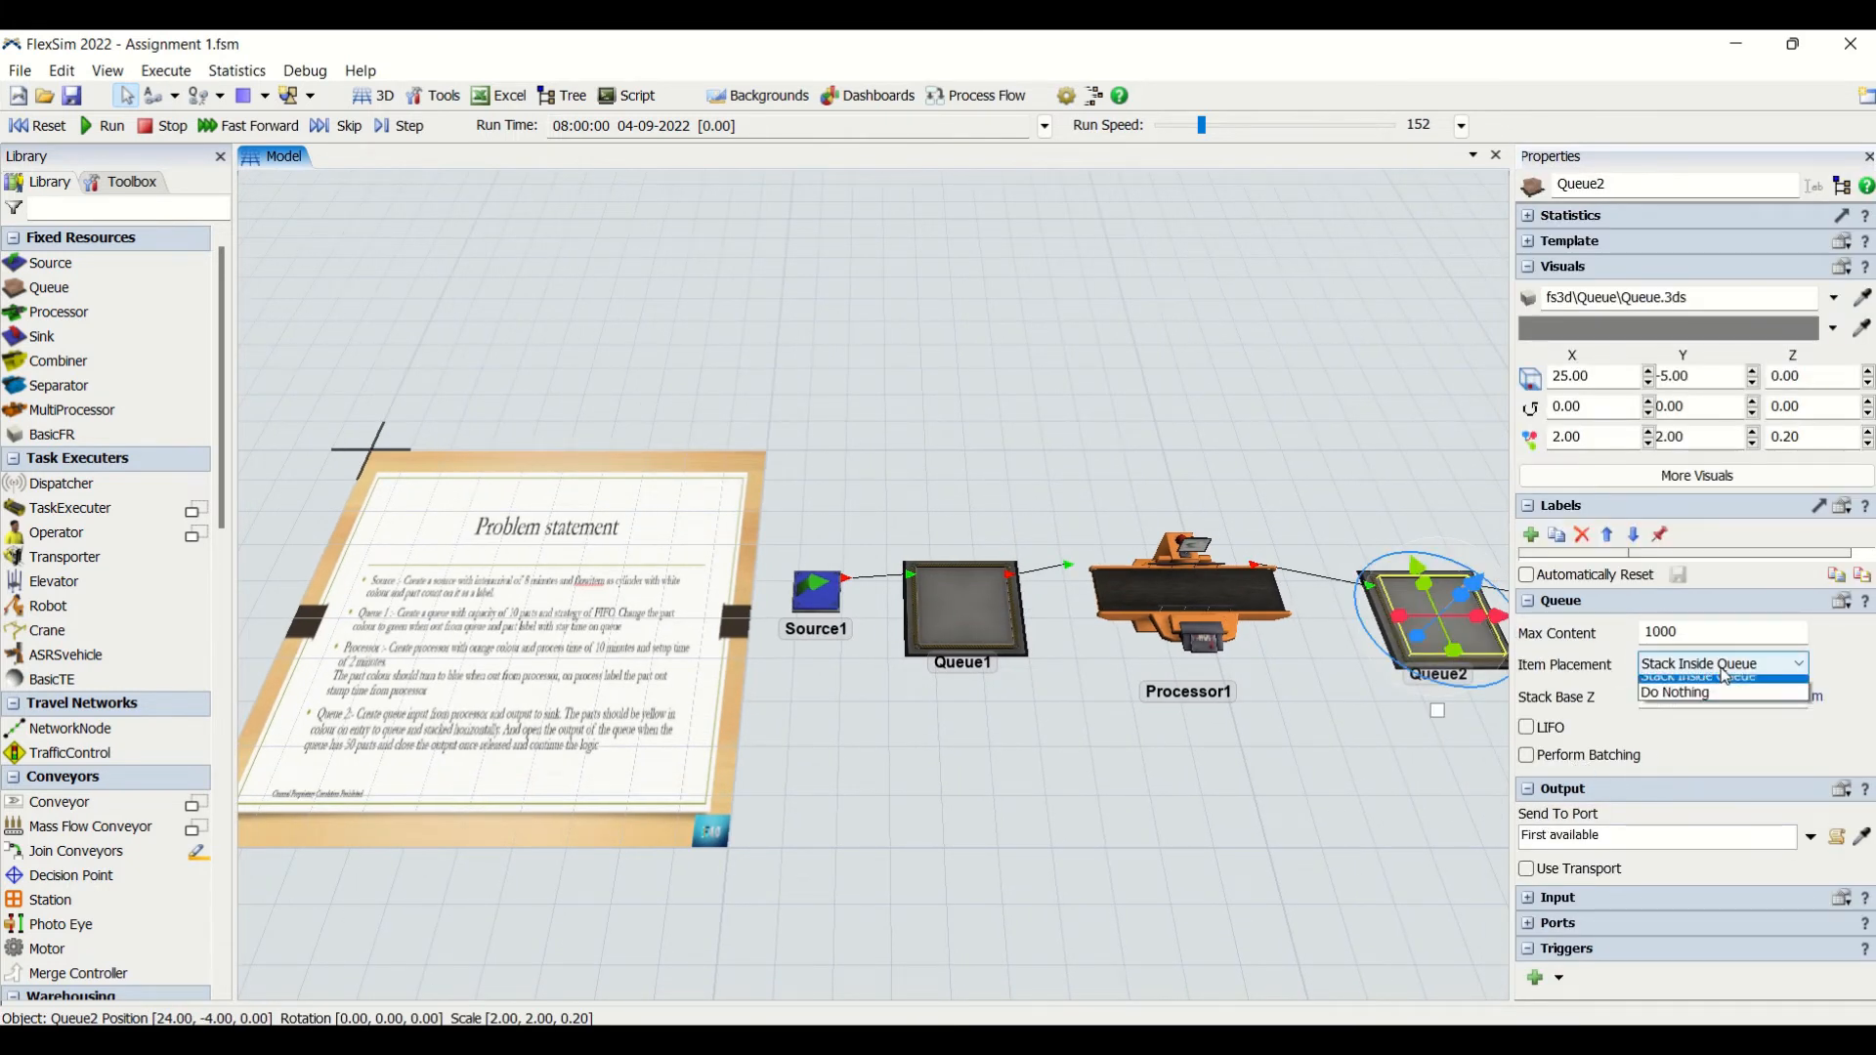
left_click(1723, 702)
left_click(1234, 756)
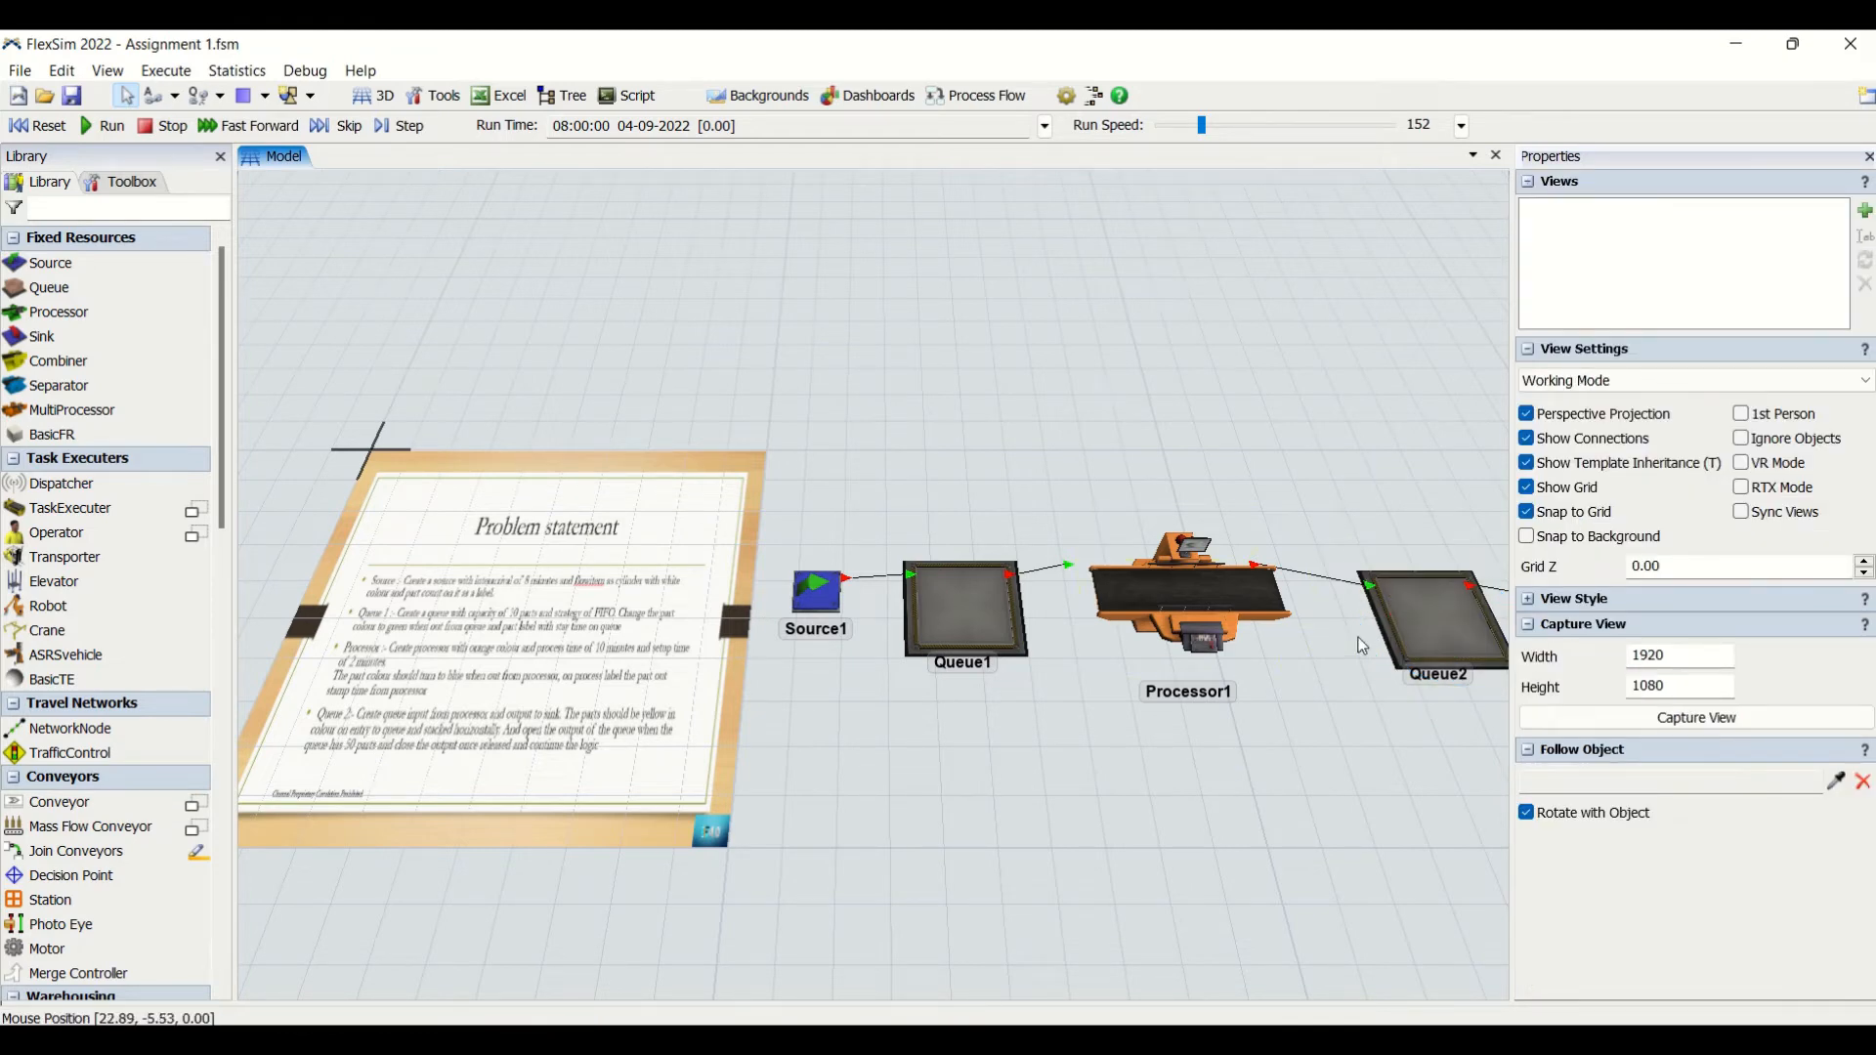
left_click(1421, 633)
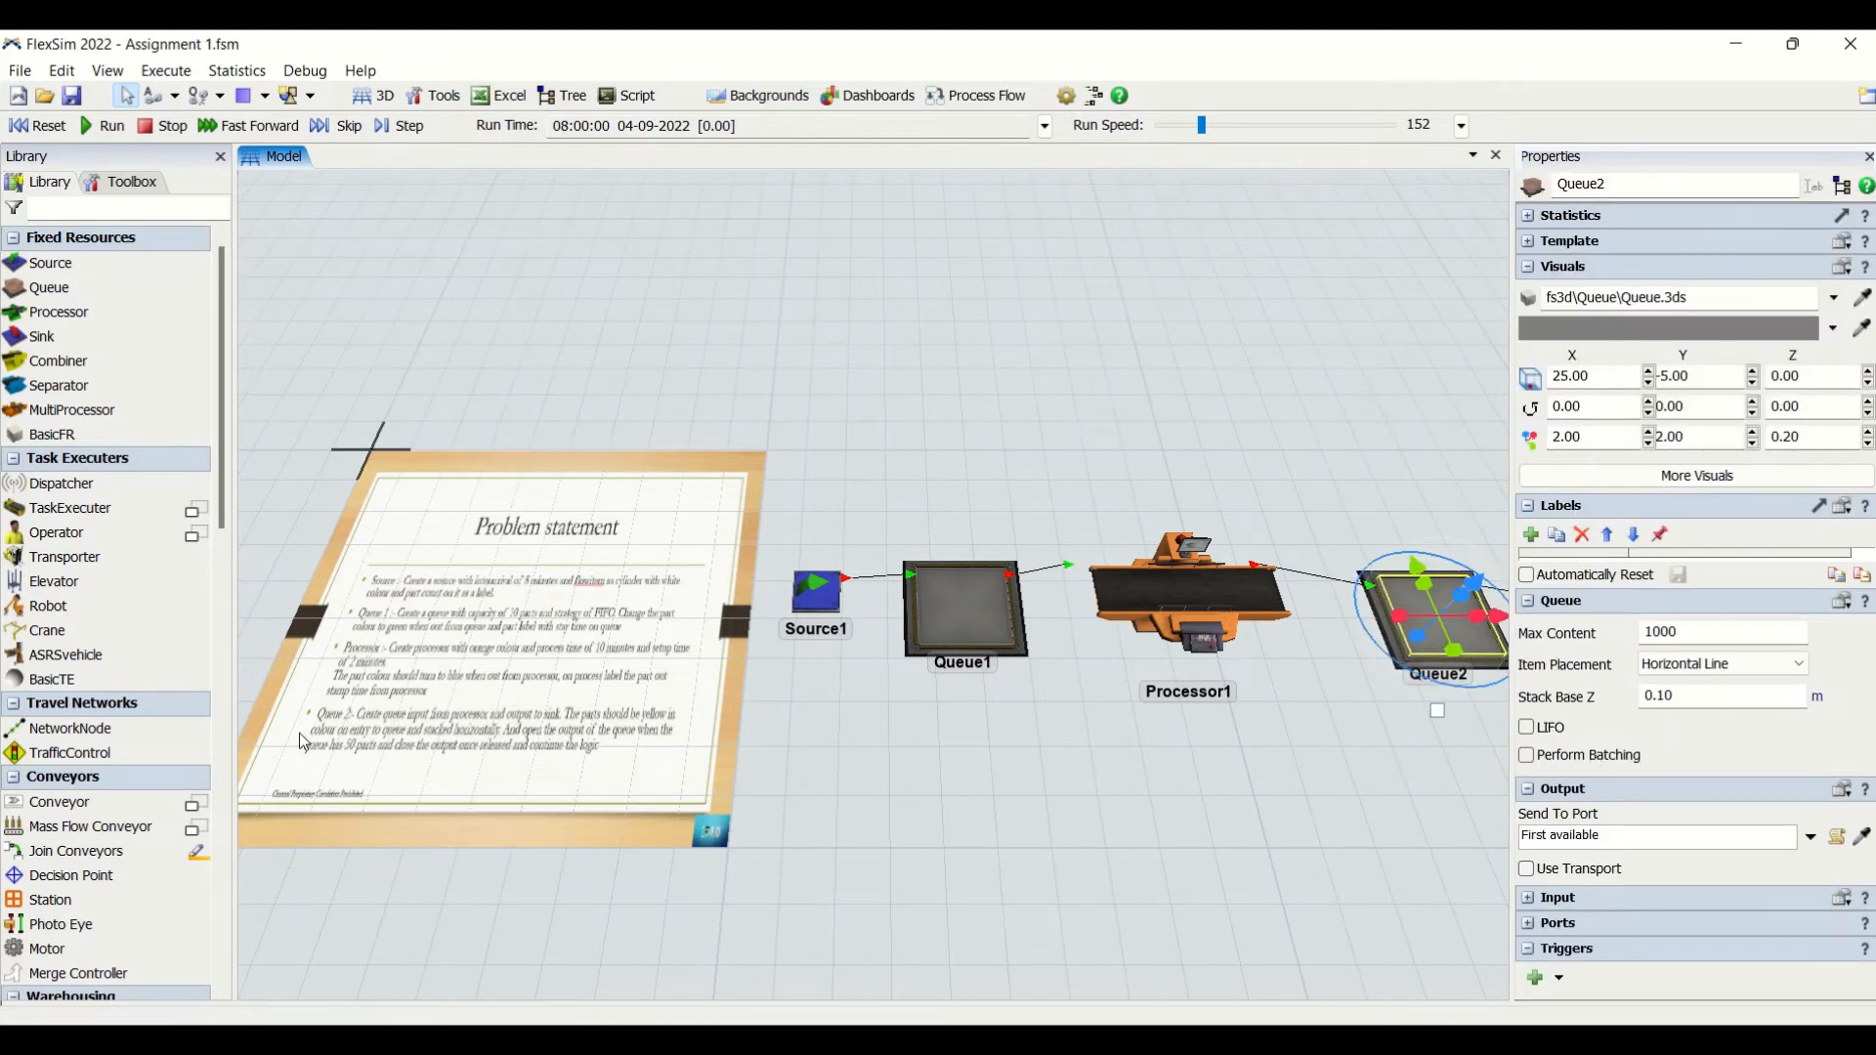
- Consult the Queue 2 requirements in the problem statement and add an On Entry trigger to Queue2
left_click(697, 759)
scroll(697, 759, "up", 2)
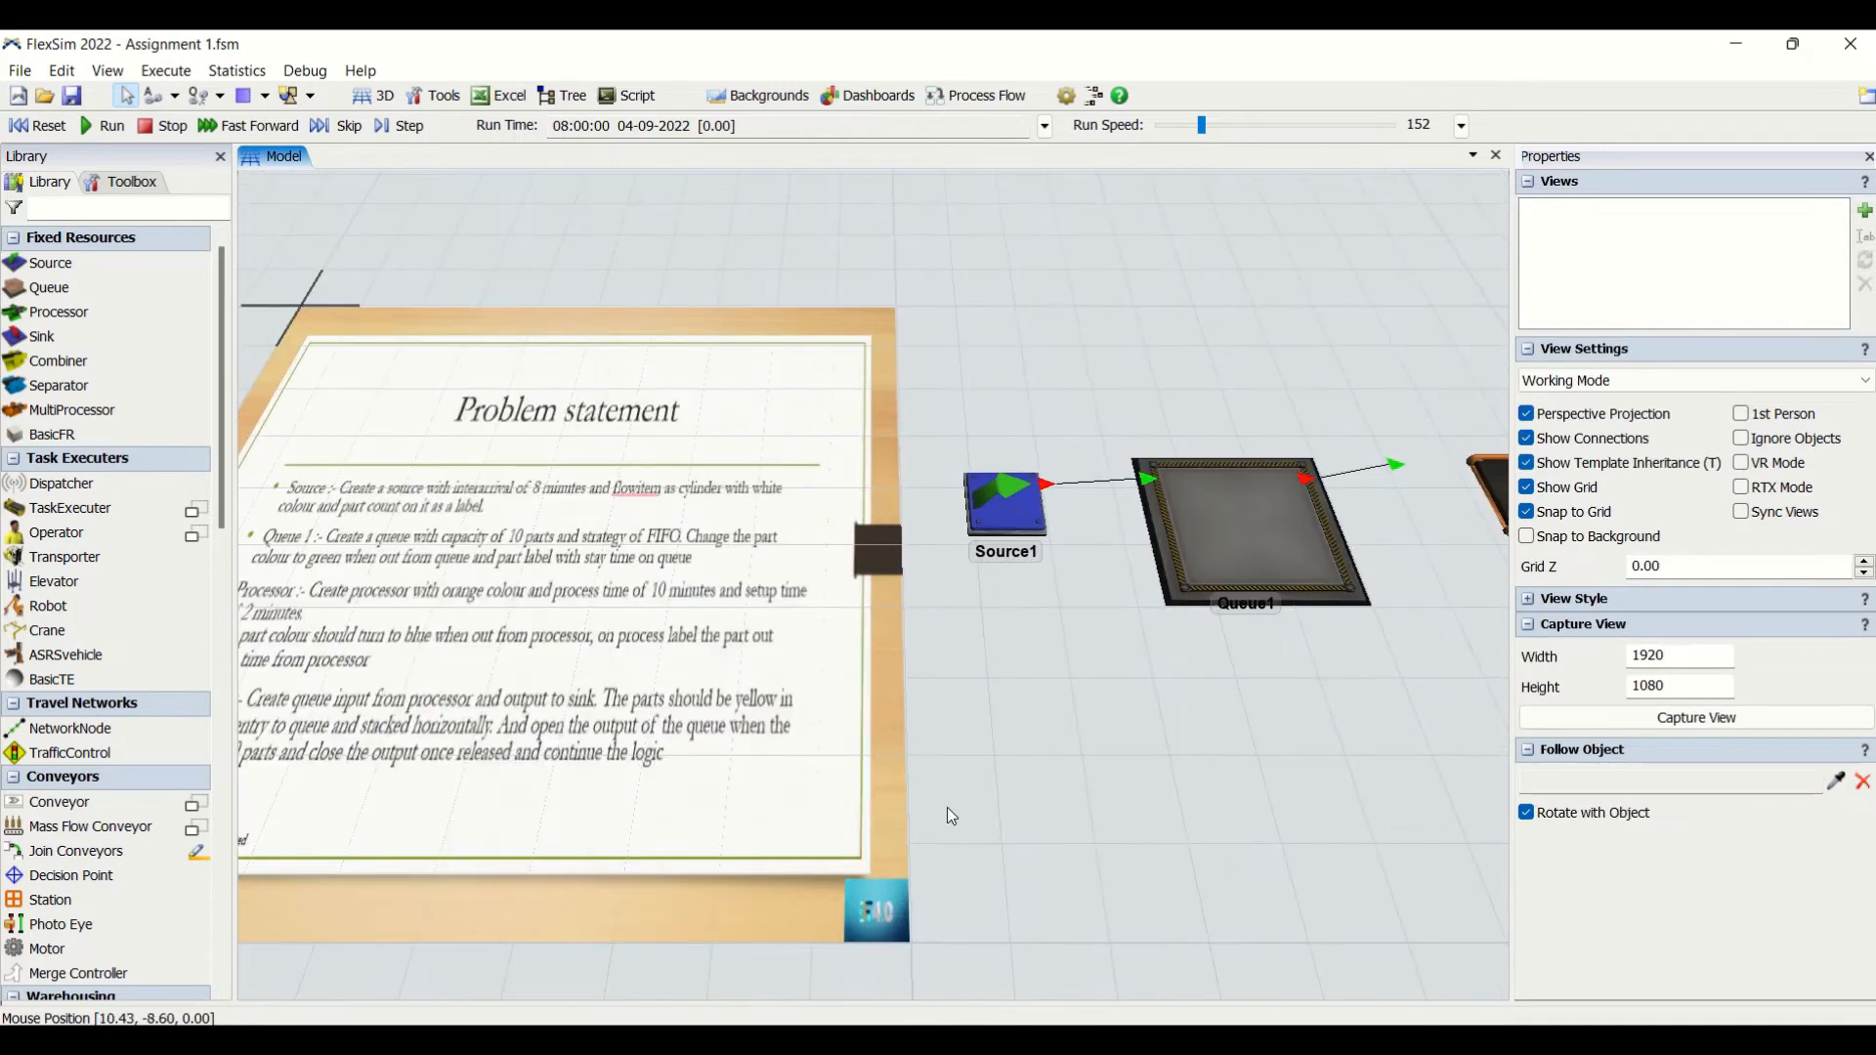
scroll(879, 807, "up", 2)
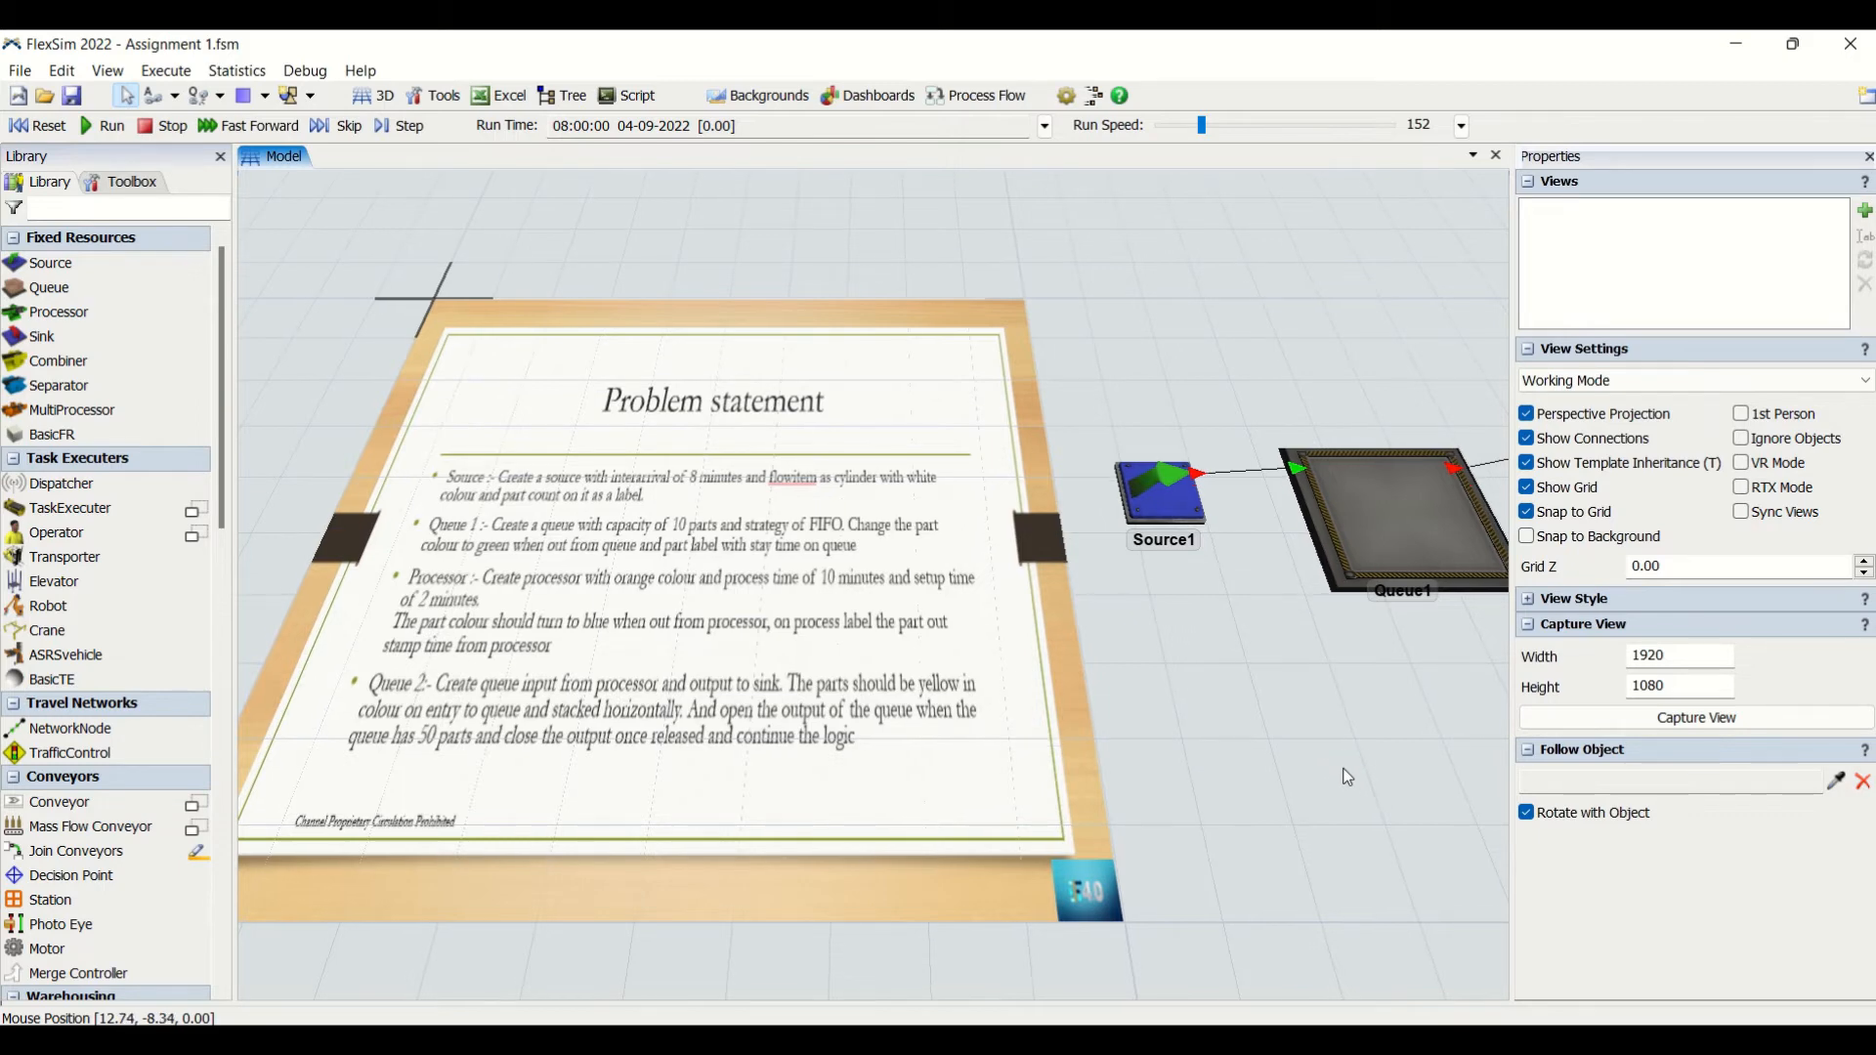
left_click_drag(1345, 768, 660, 781)
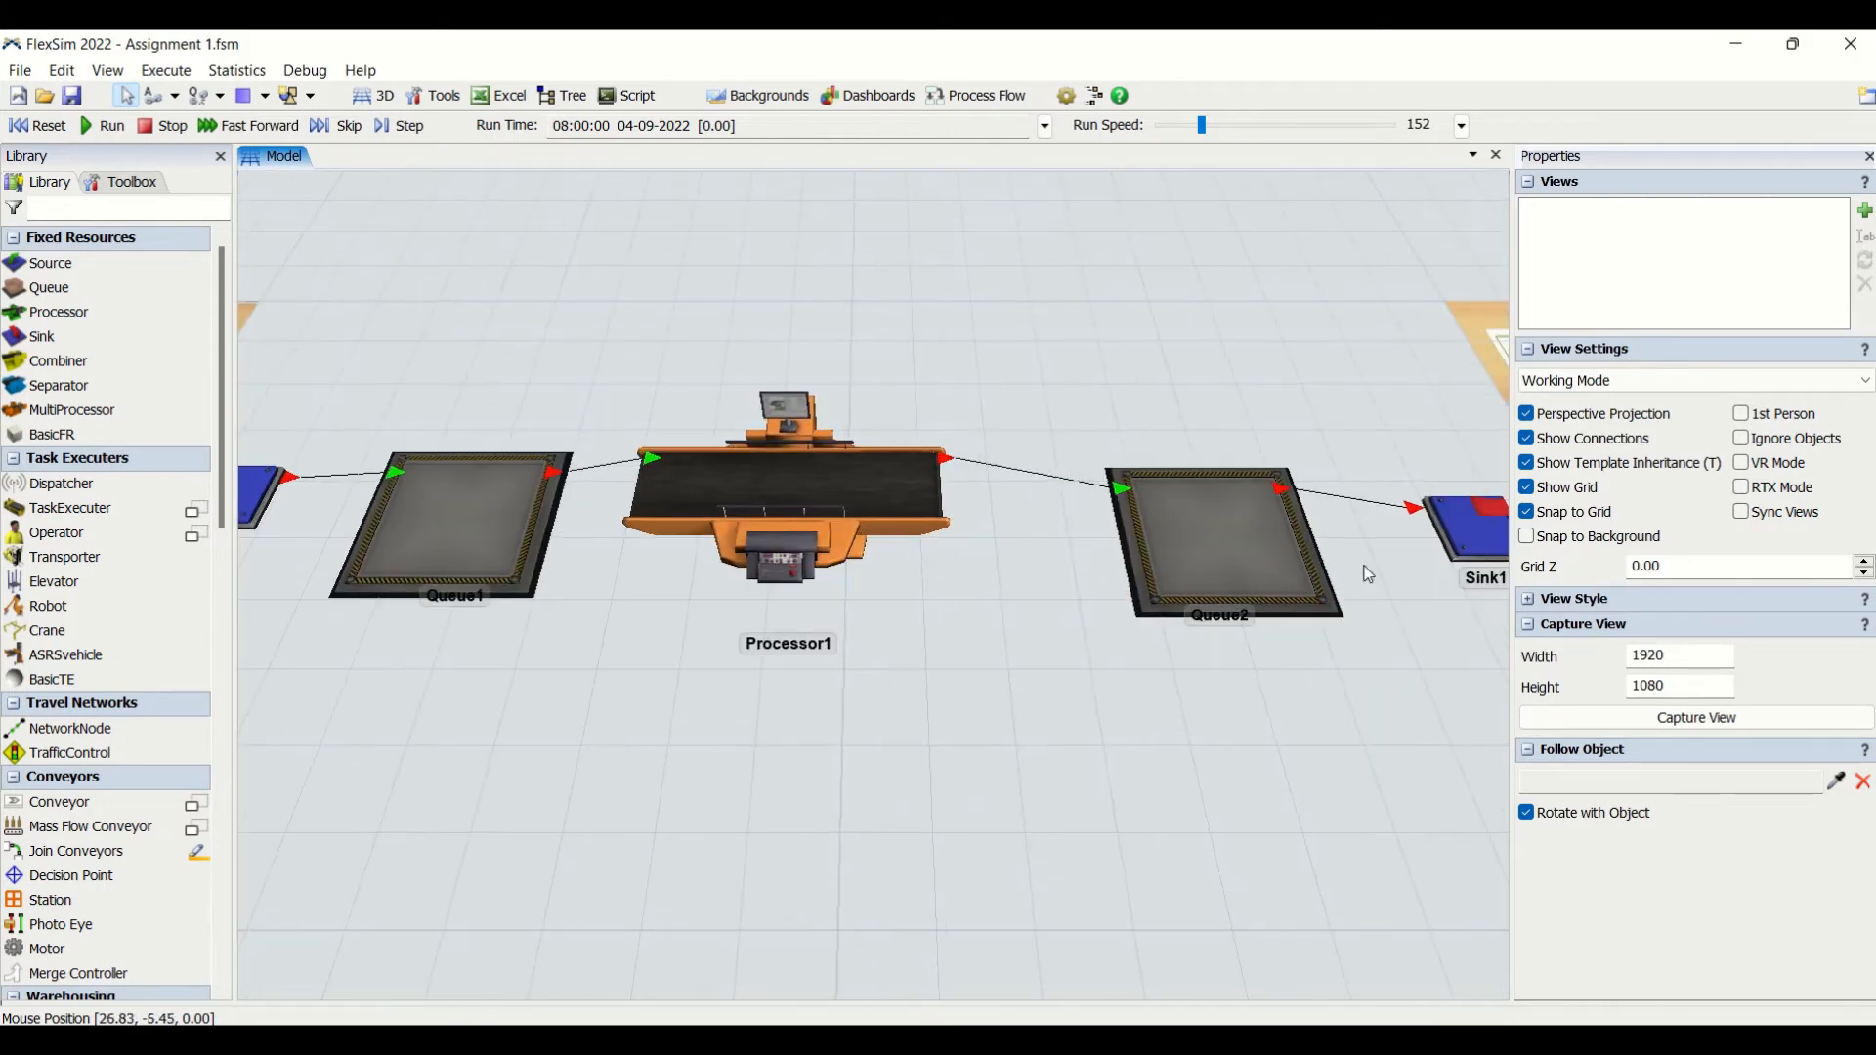
left_click(1270, 571)
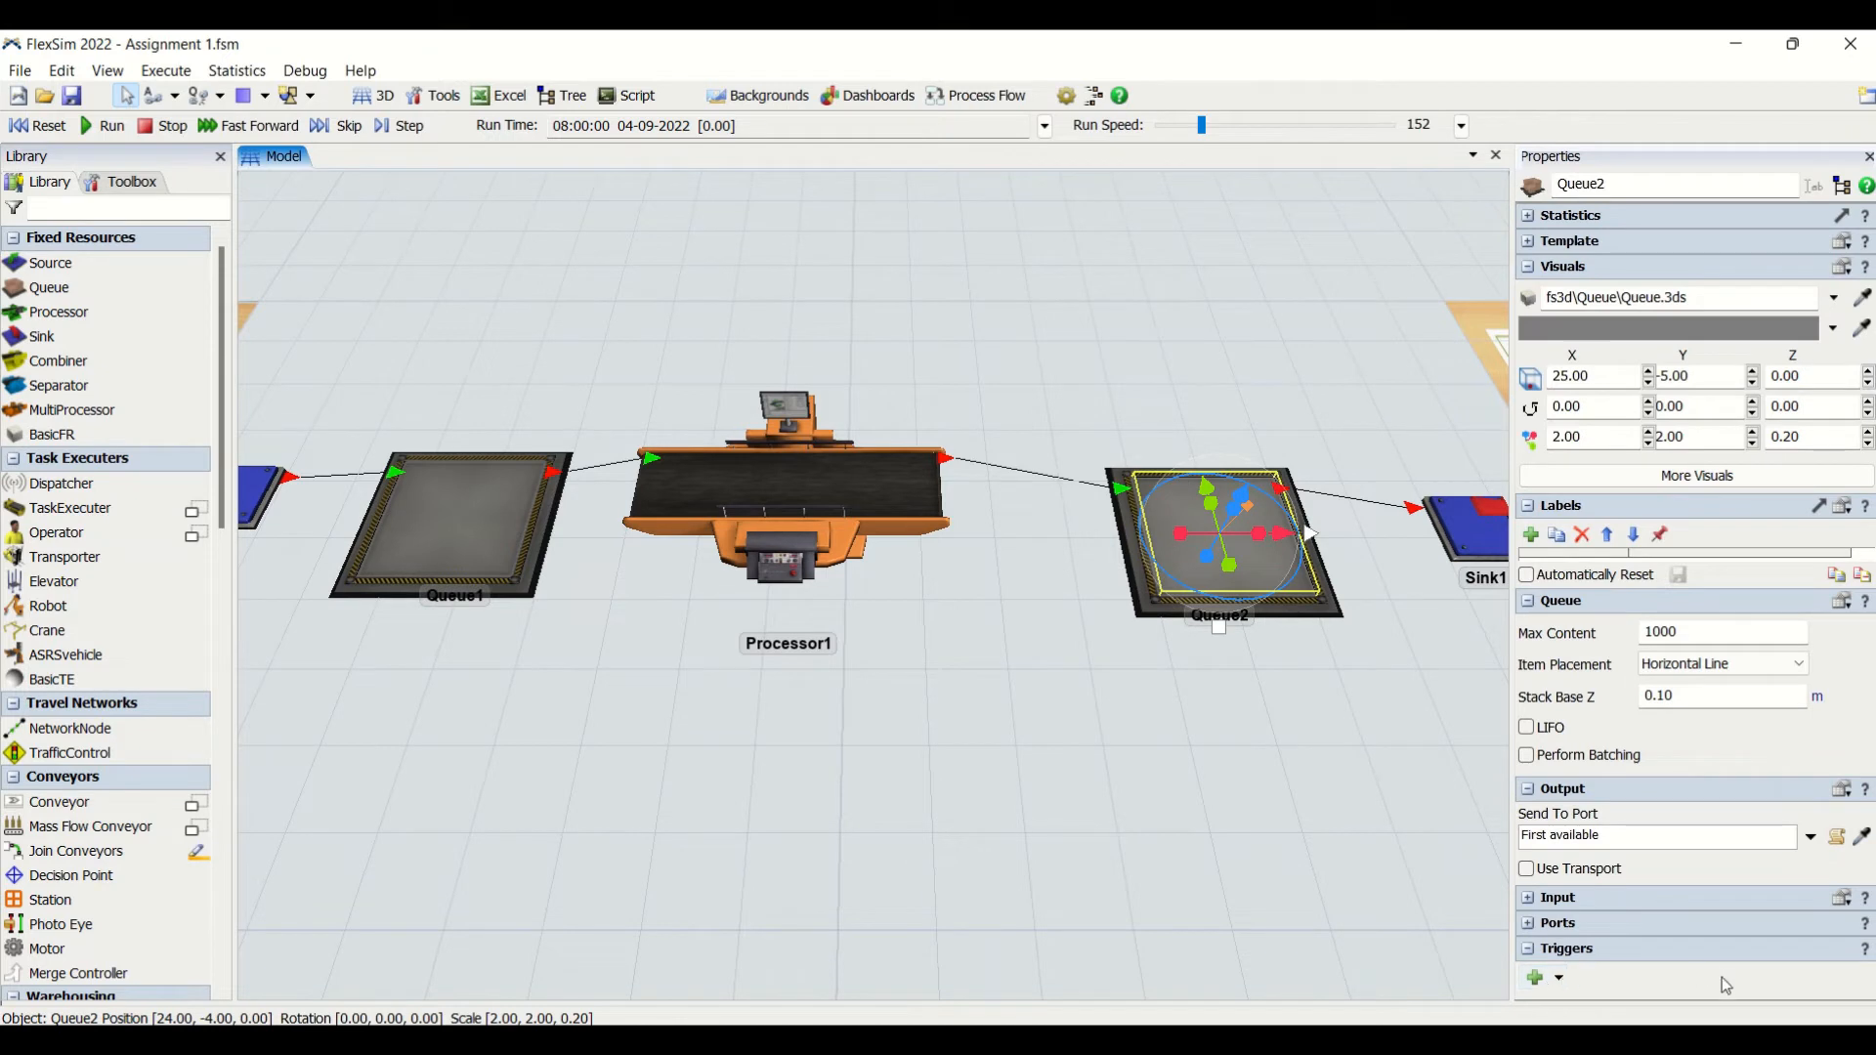
left_click(1542, 976)
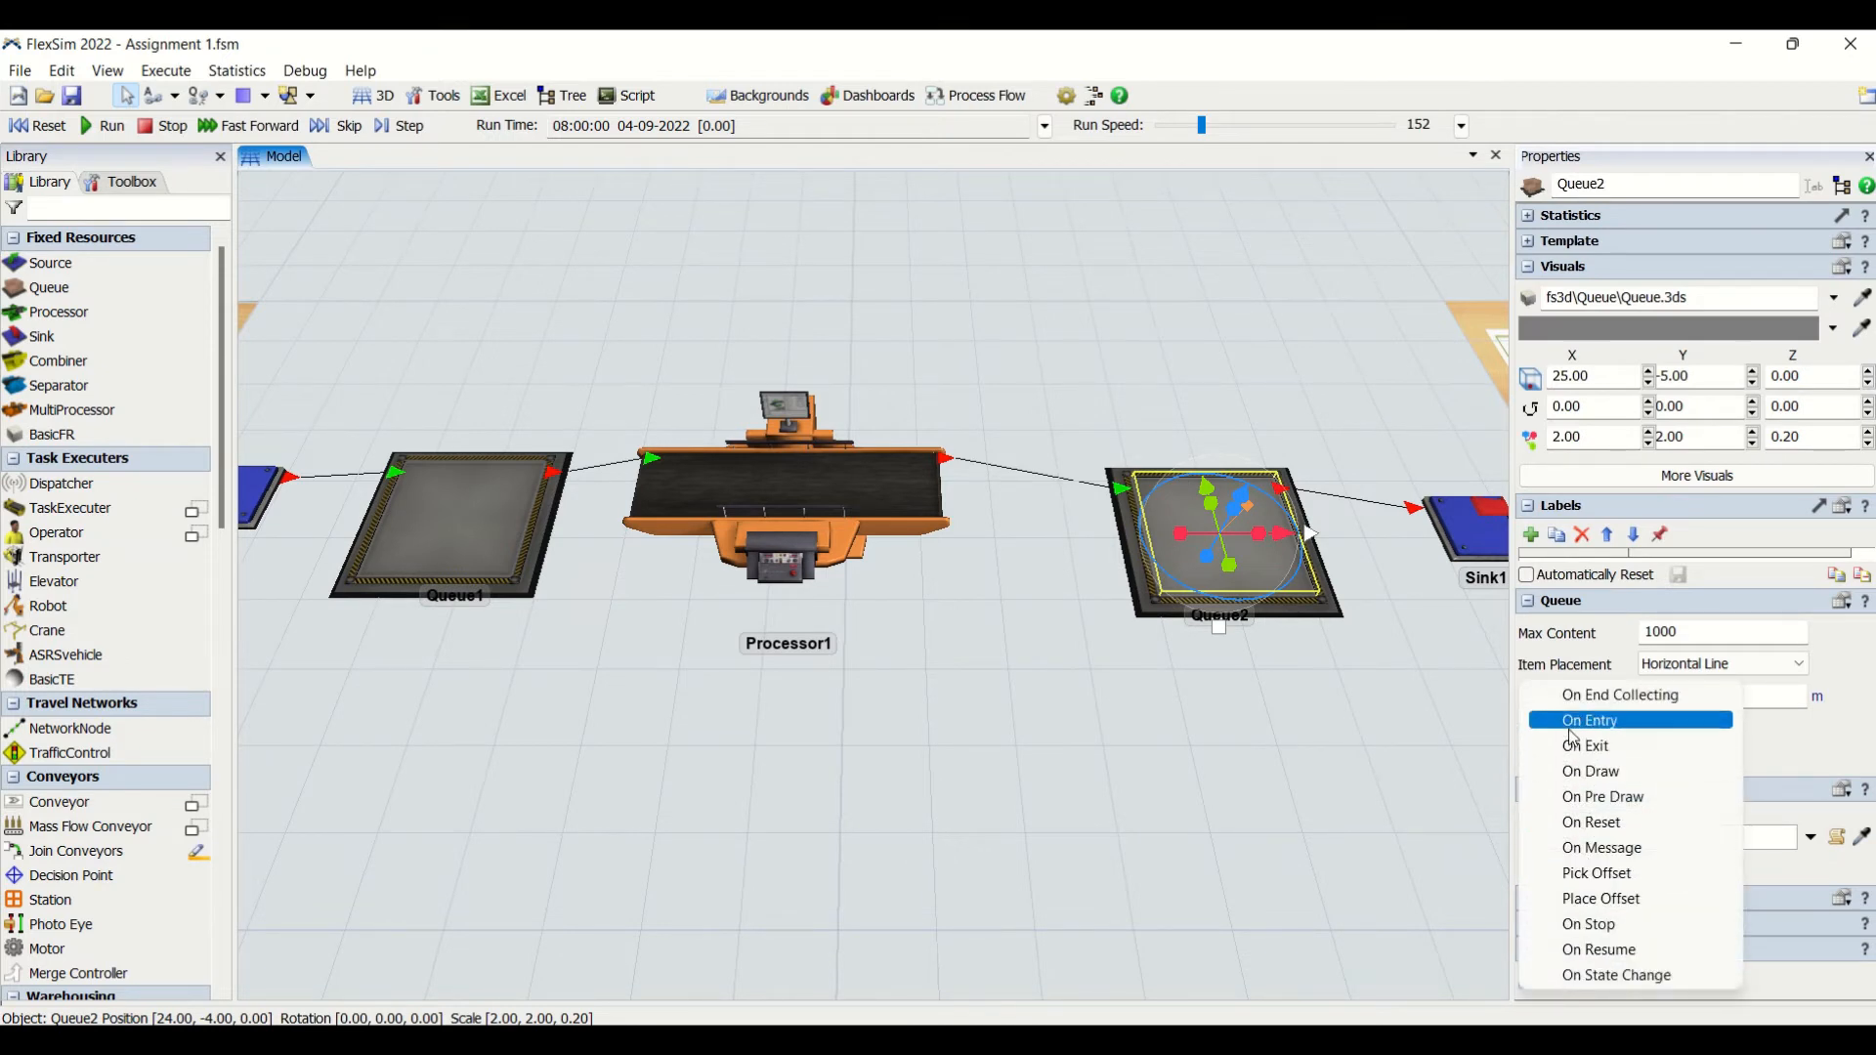
left_click(1571, 727)
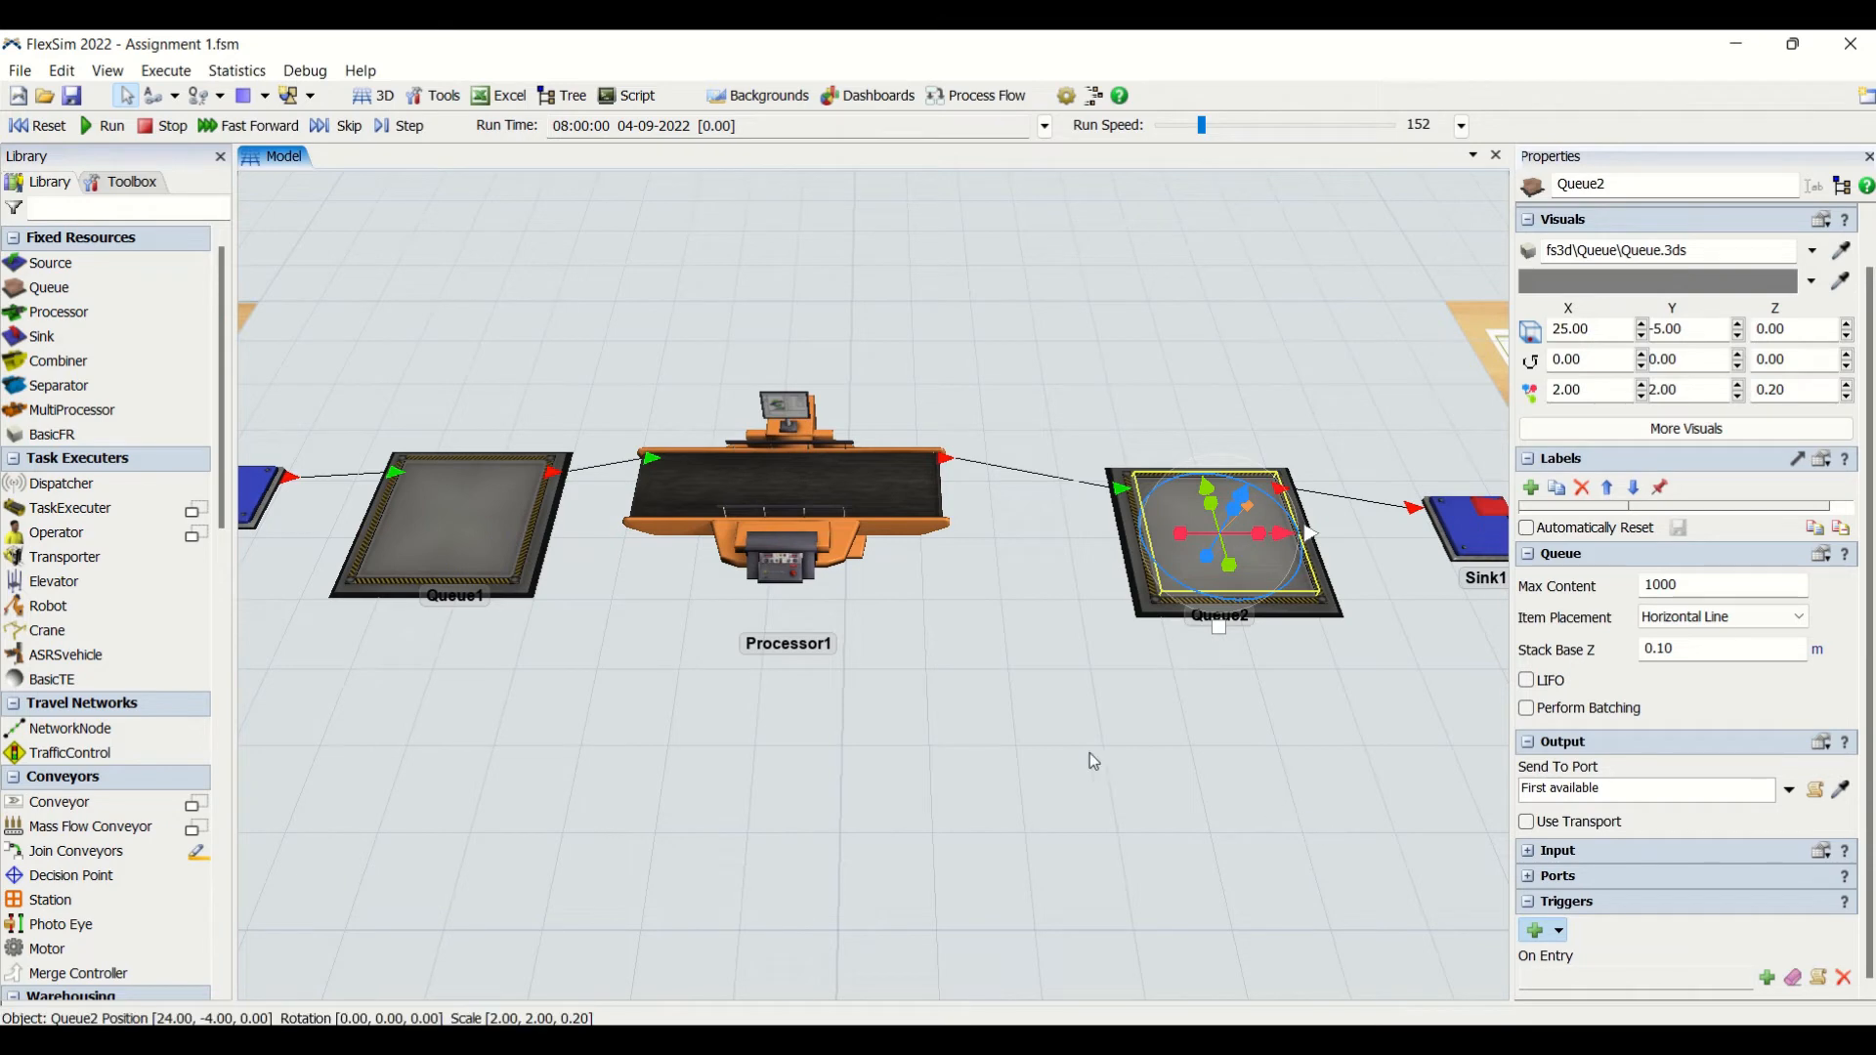
- Add a Set Object Color action to Queue2's On Entry trigger, setting the item's colour to Color.yellow
left_click(829, 490)
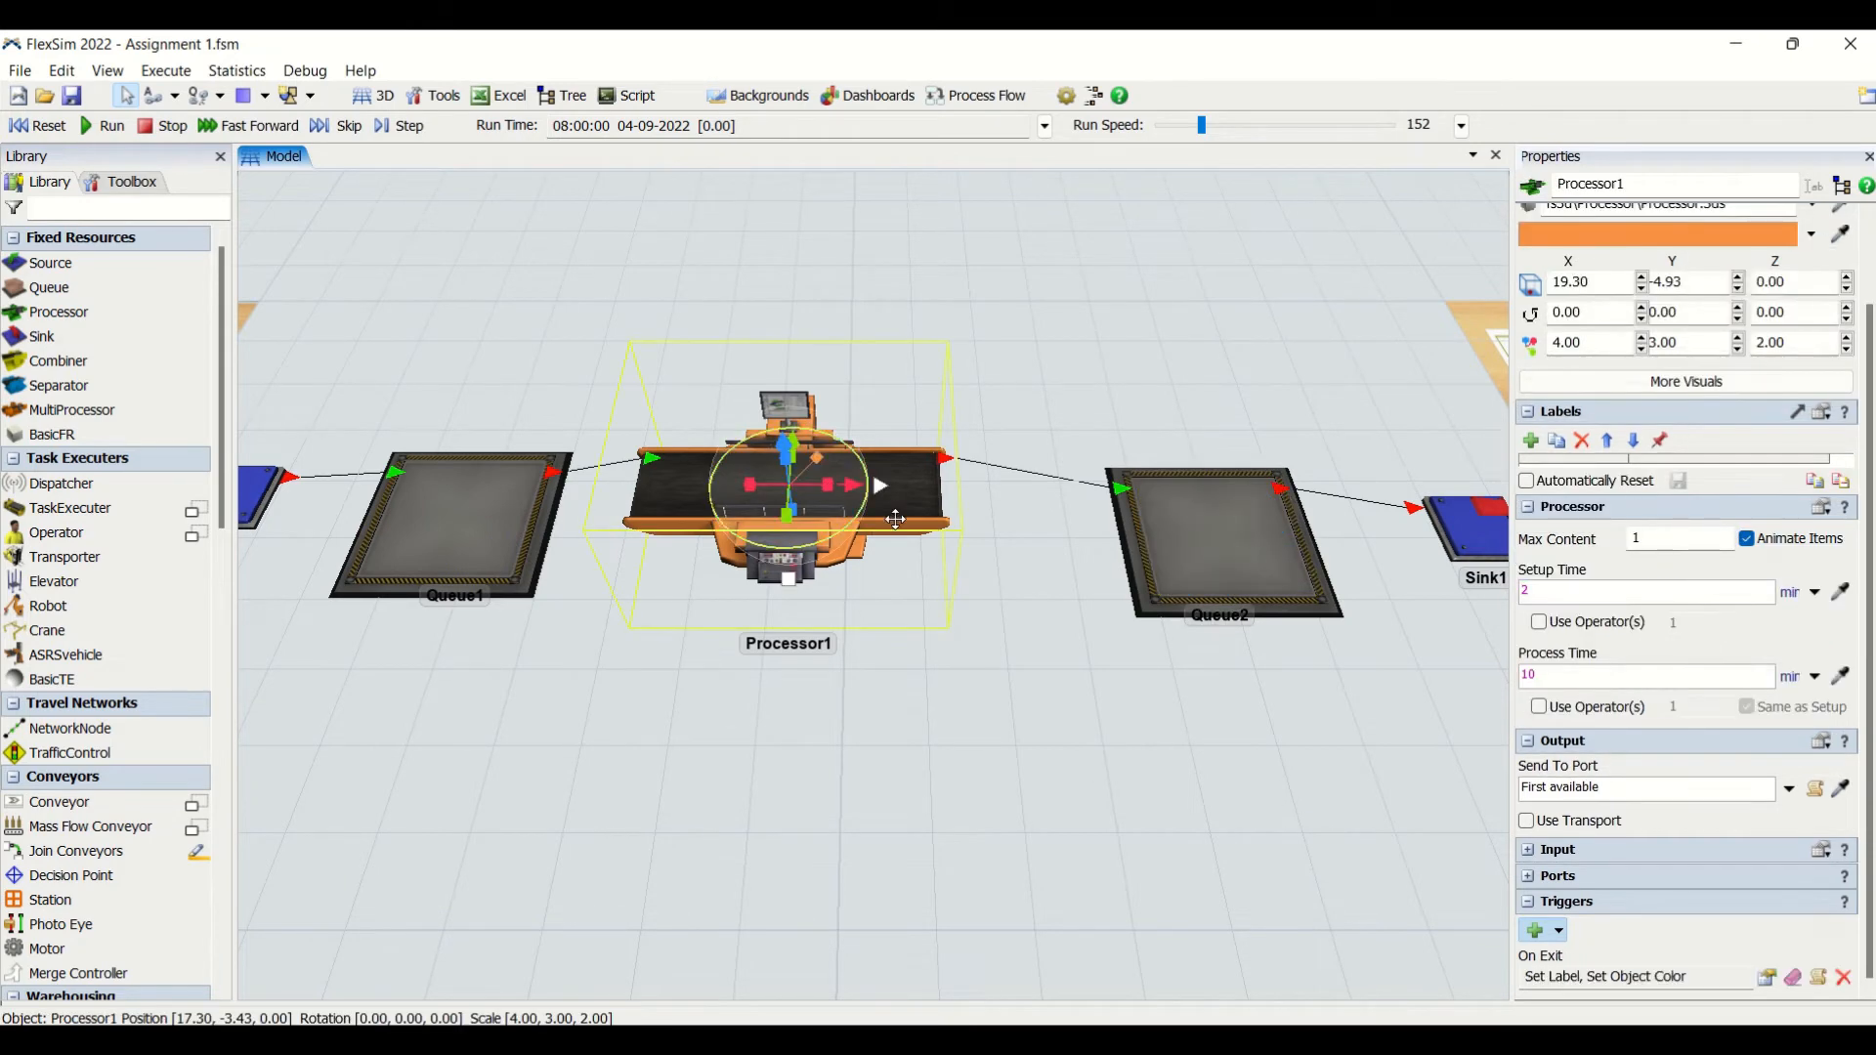
left_click(1270, 557)
left_click(1767, 978)
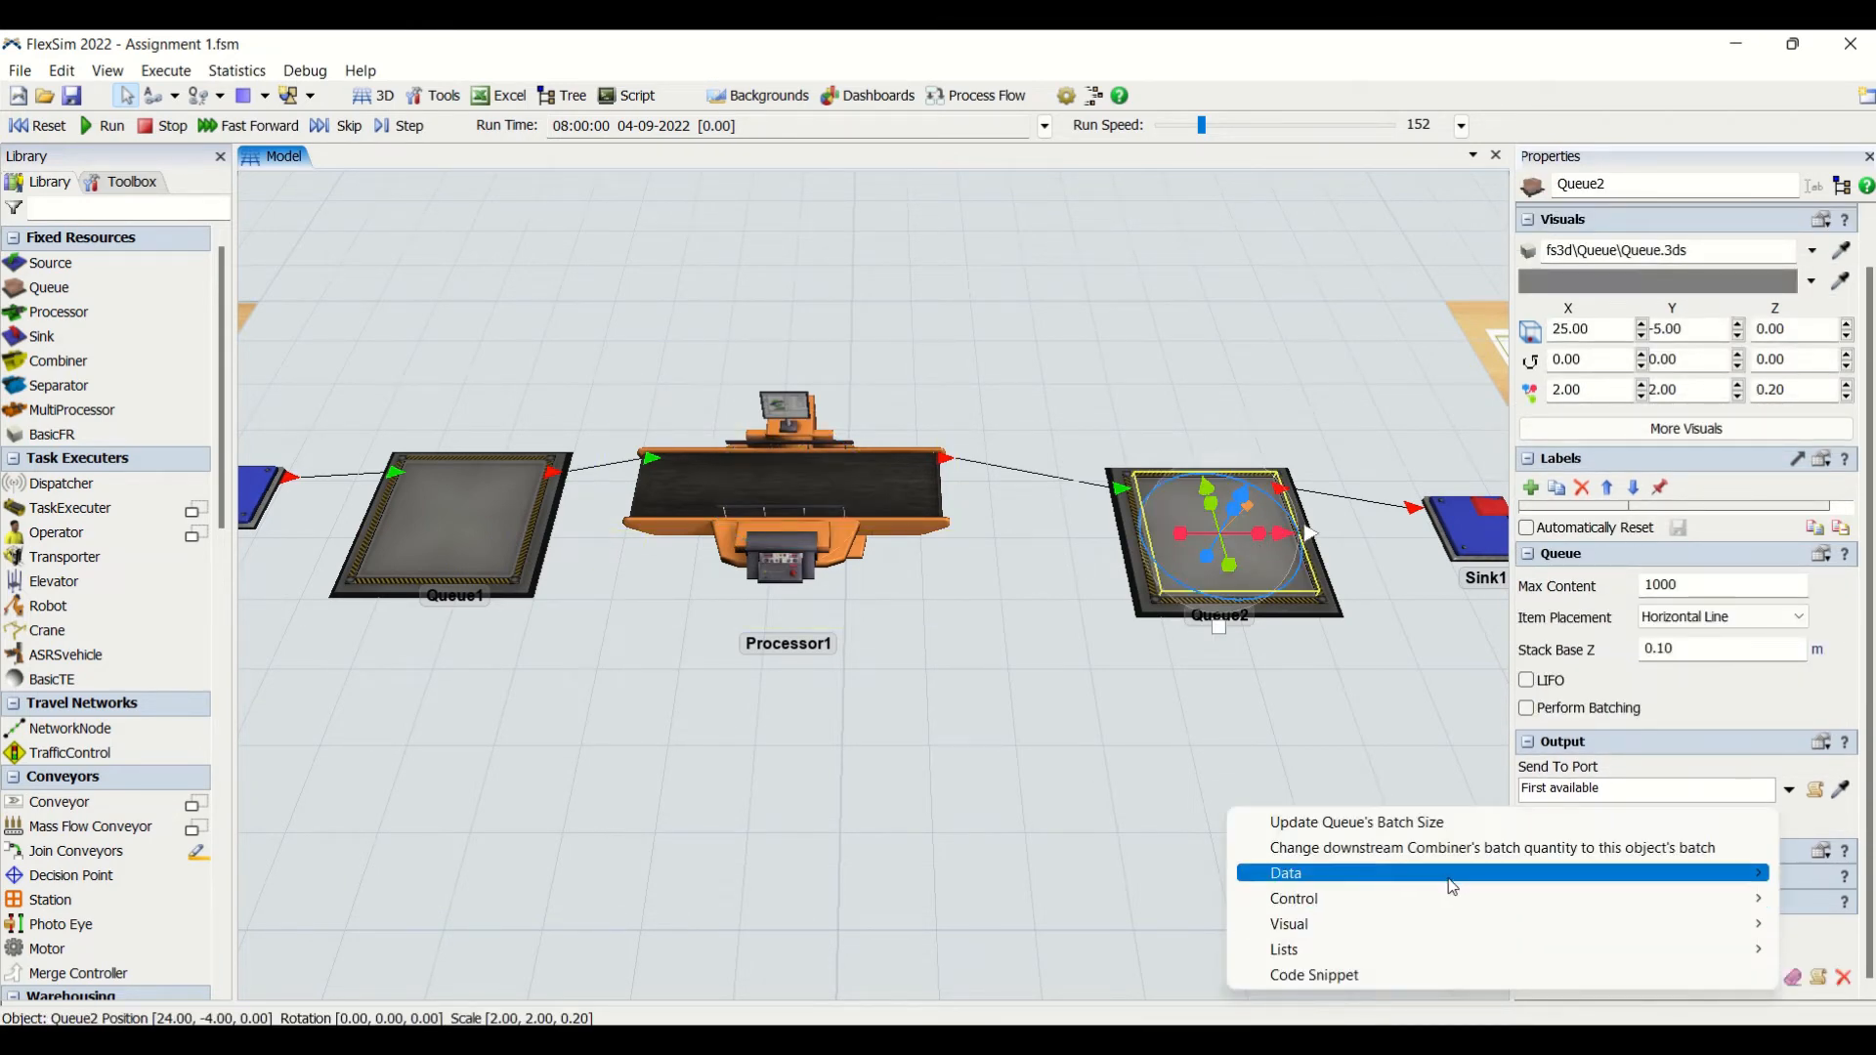
mouse_move(1434, 931)
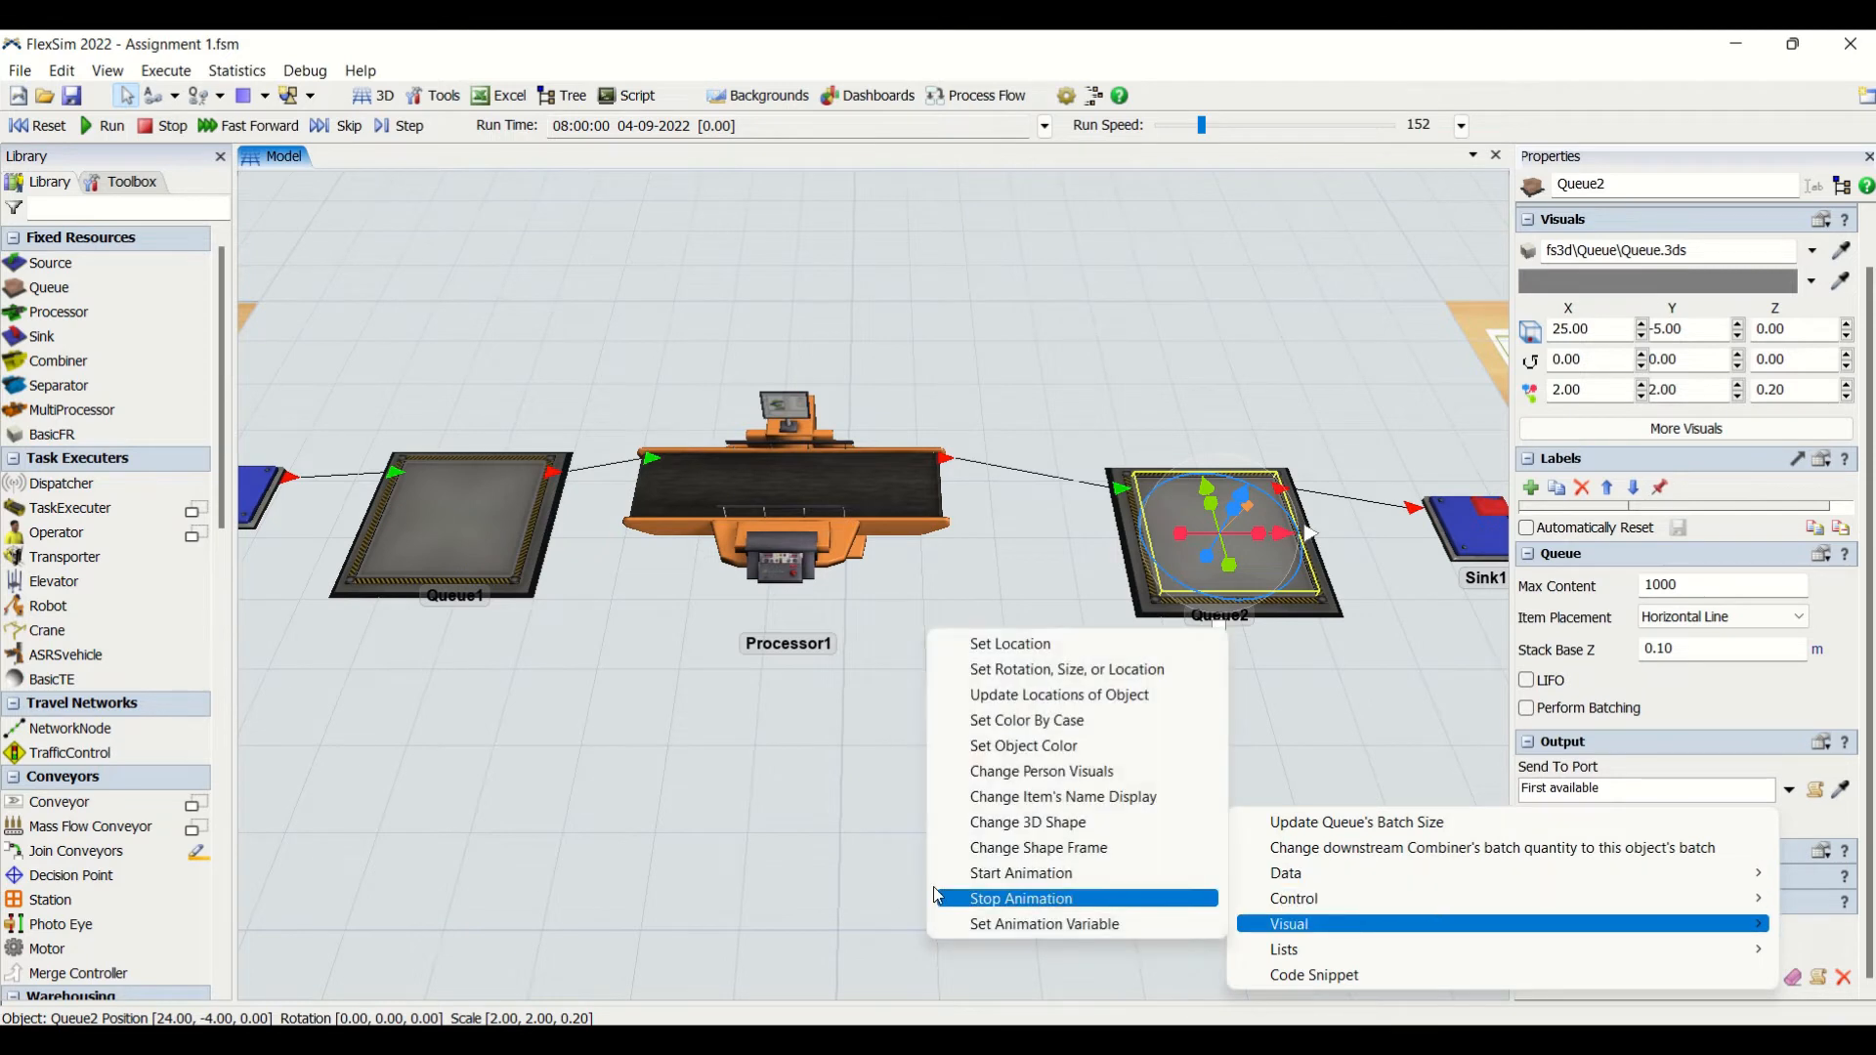
left_click(998, 751)
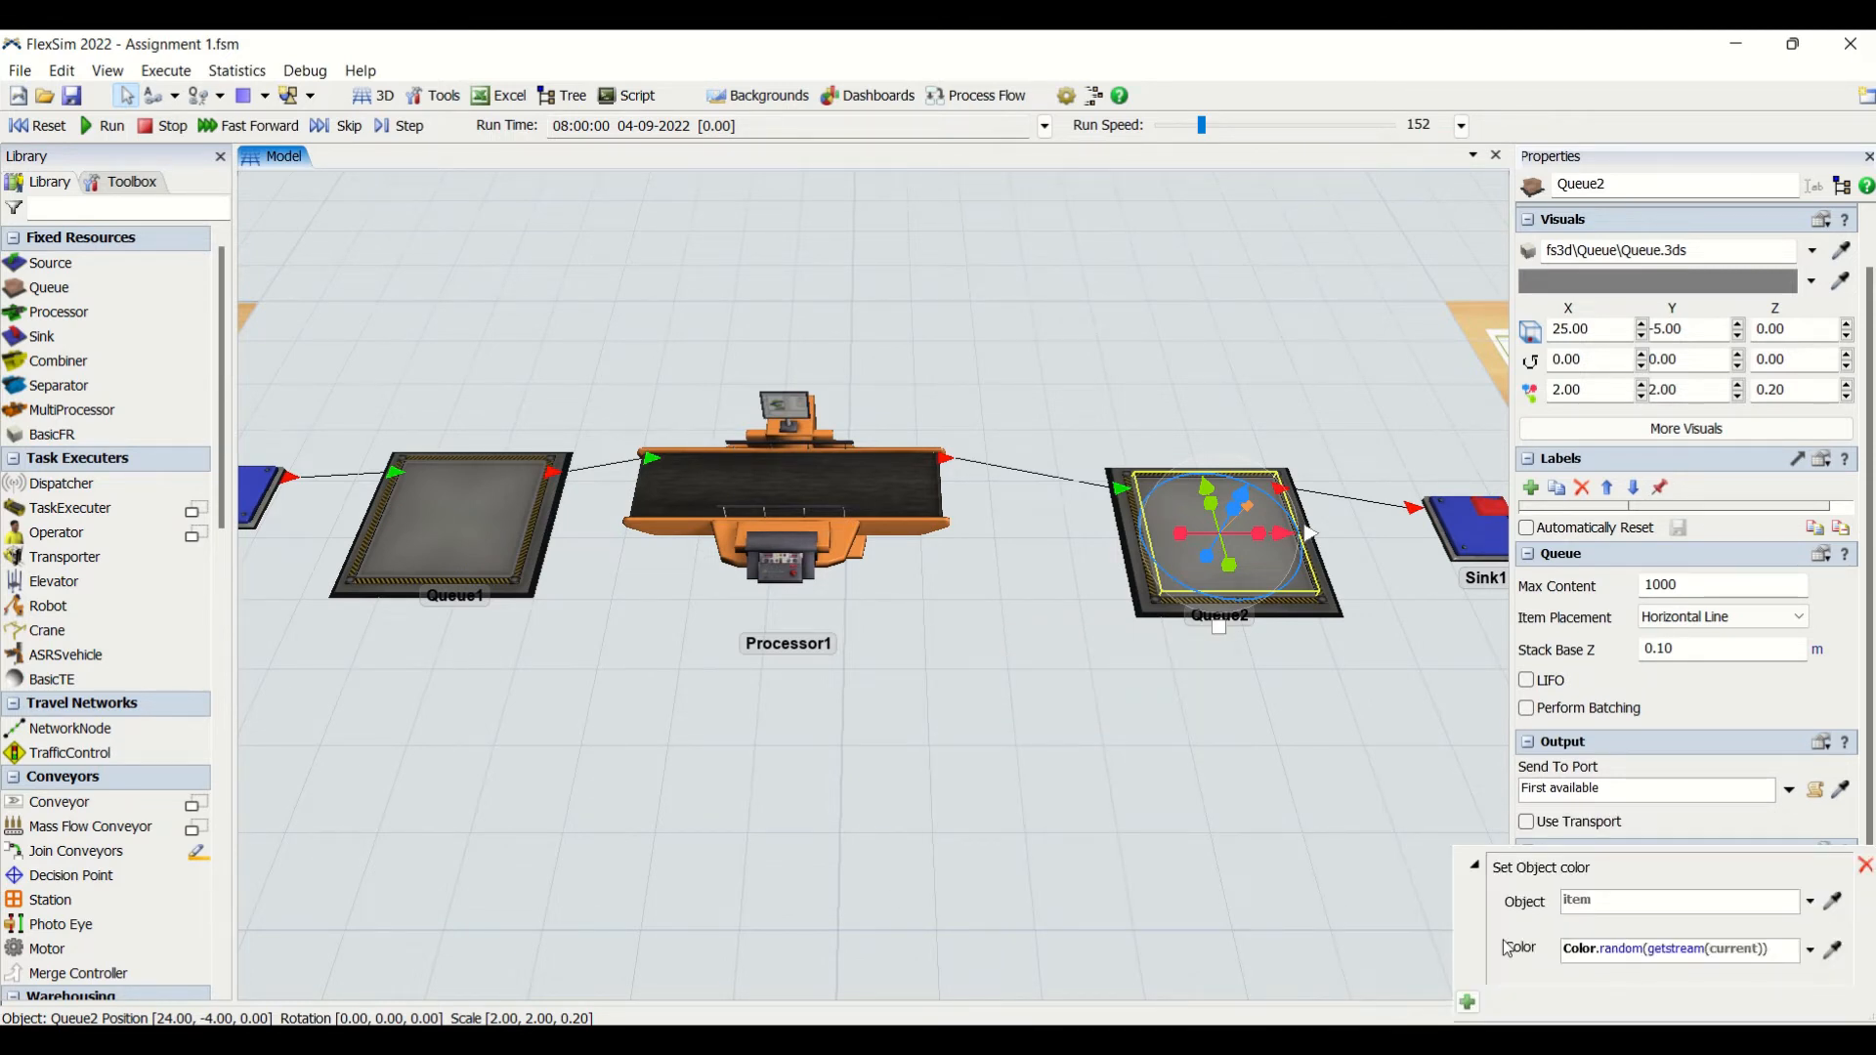
left_click(1812, 956)
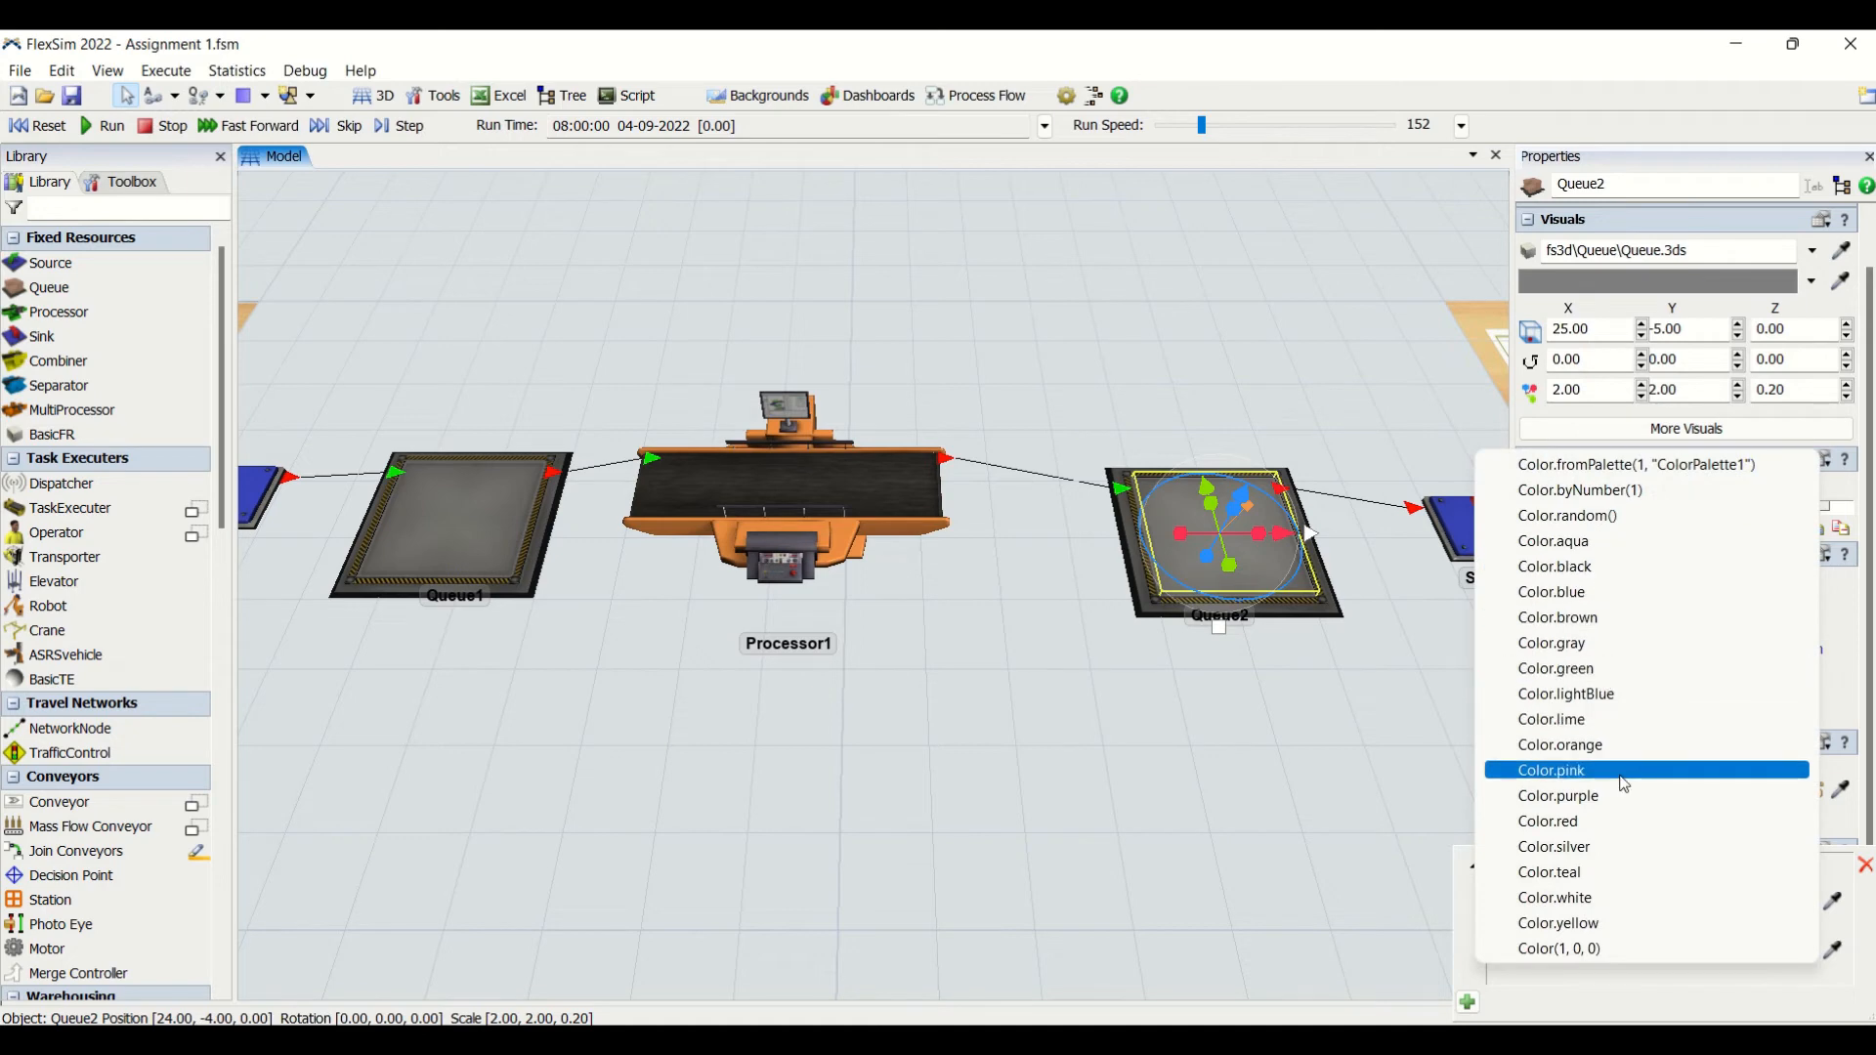
left_click(1575, 921)
left_click(1035, 763)
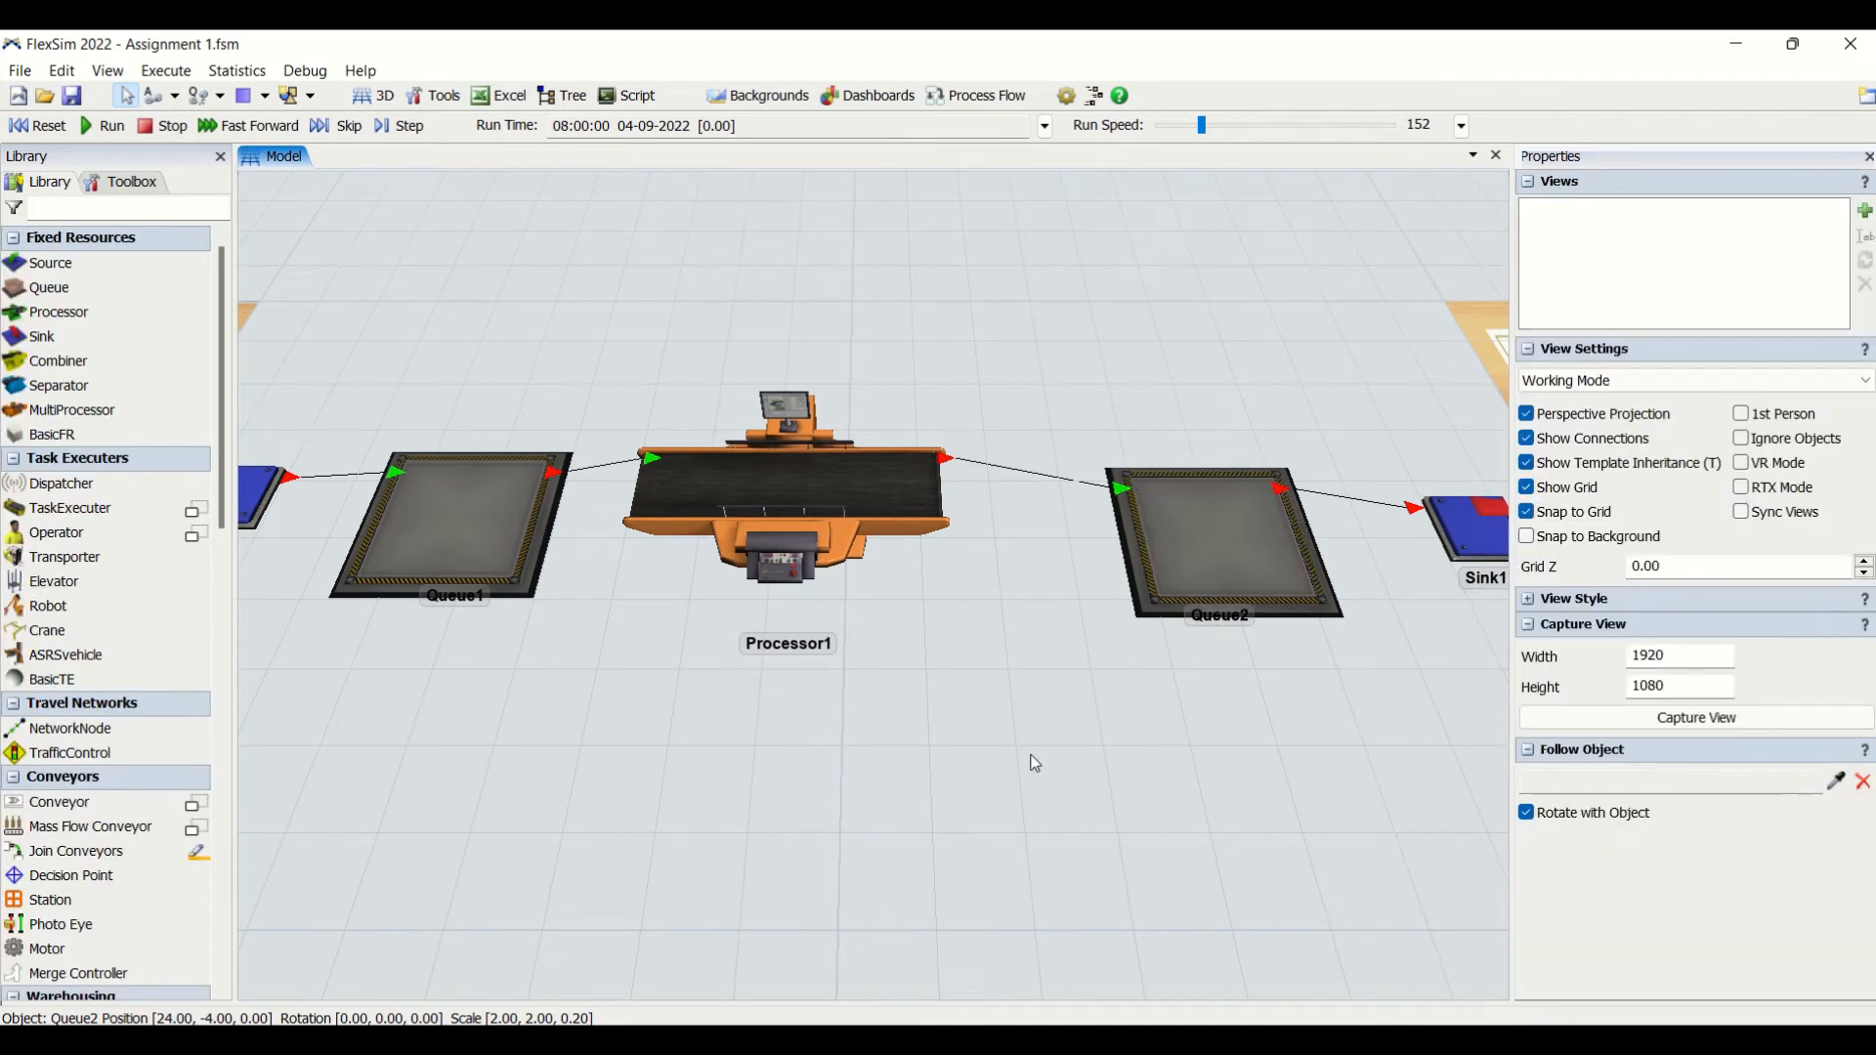
- Run the model, watch the cylinders pass through the line, and inspect Queue2's statistics
scroll(1036, 763, "down", 5)
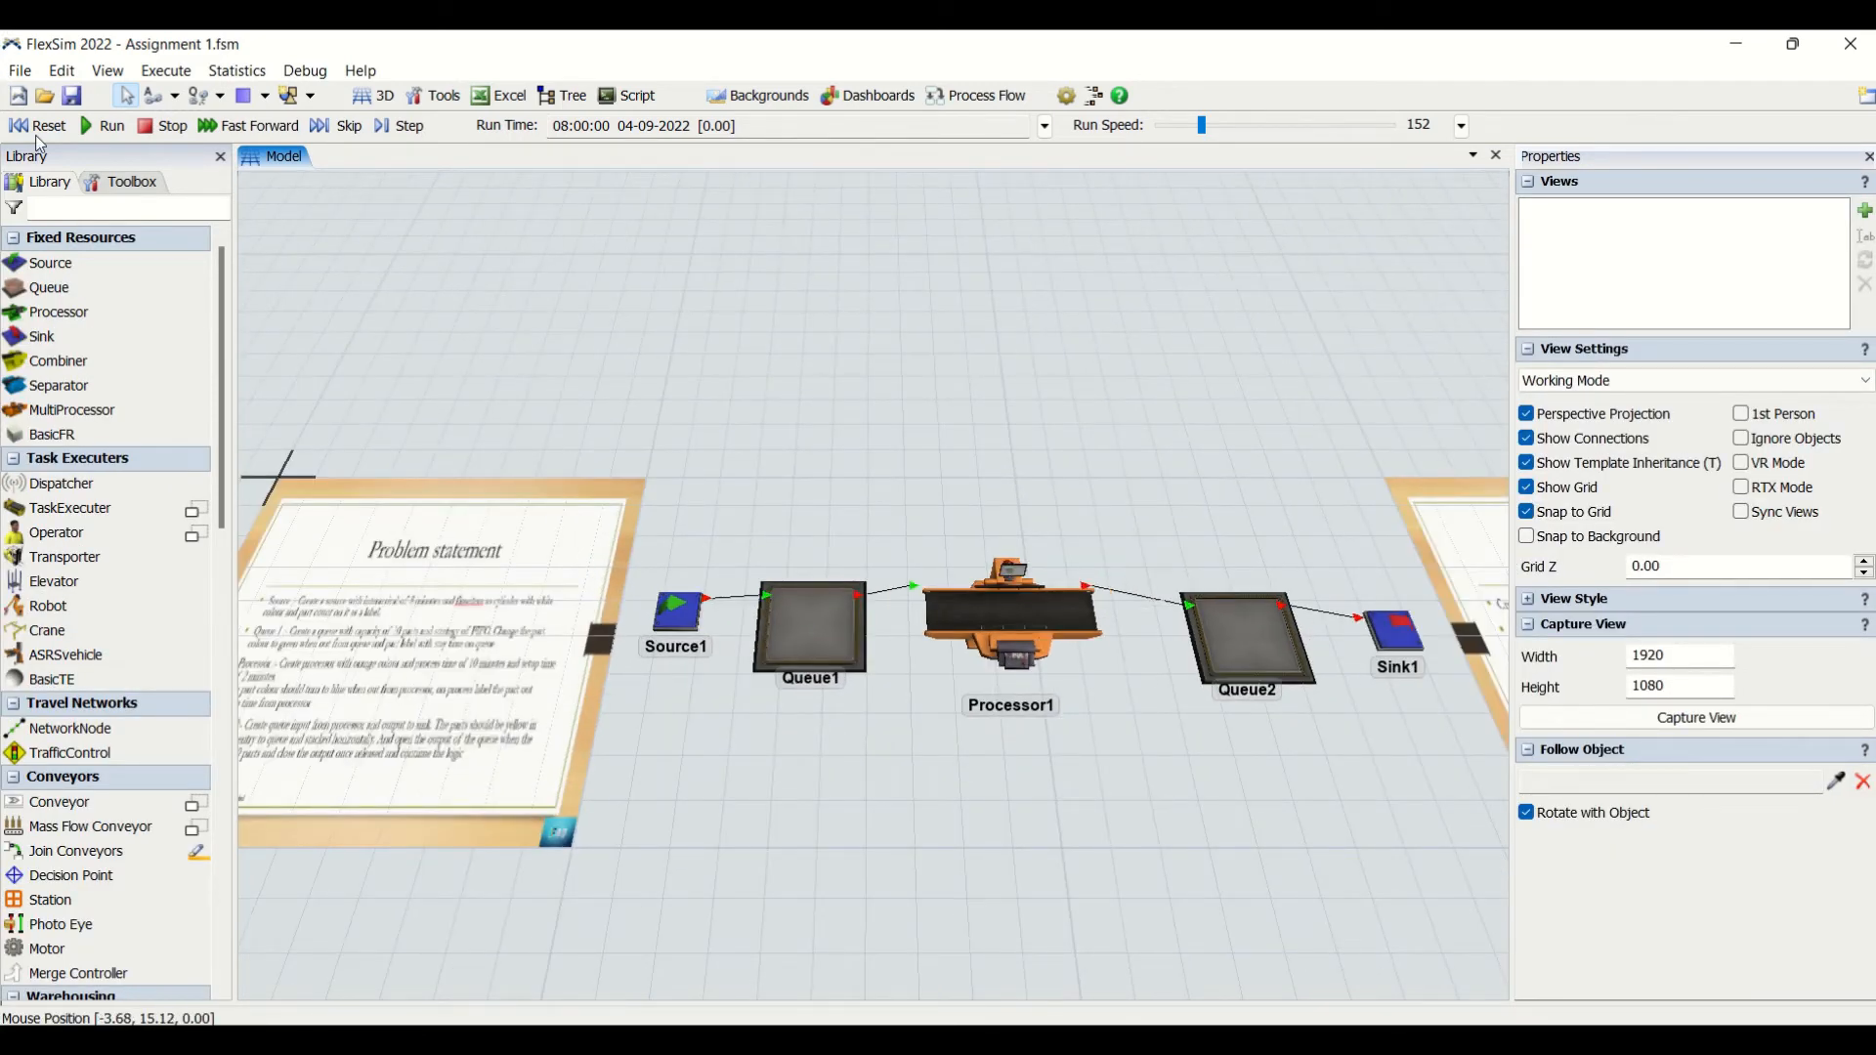
left_click(103, 126)
left_click_drag(920, 751, 1018, 751)
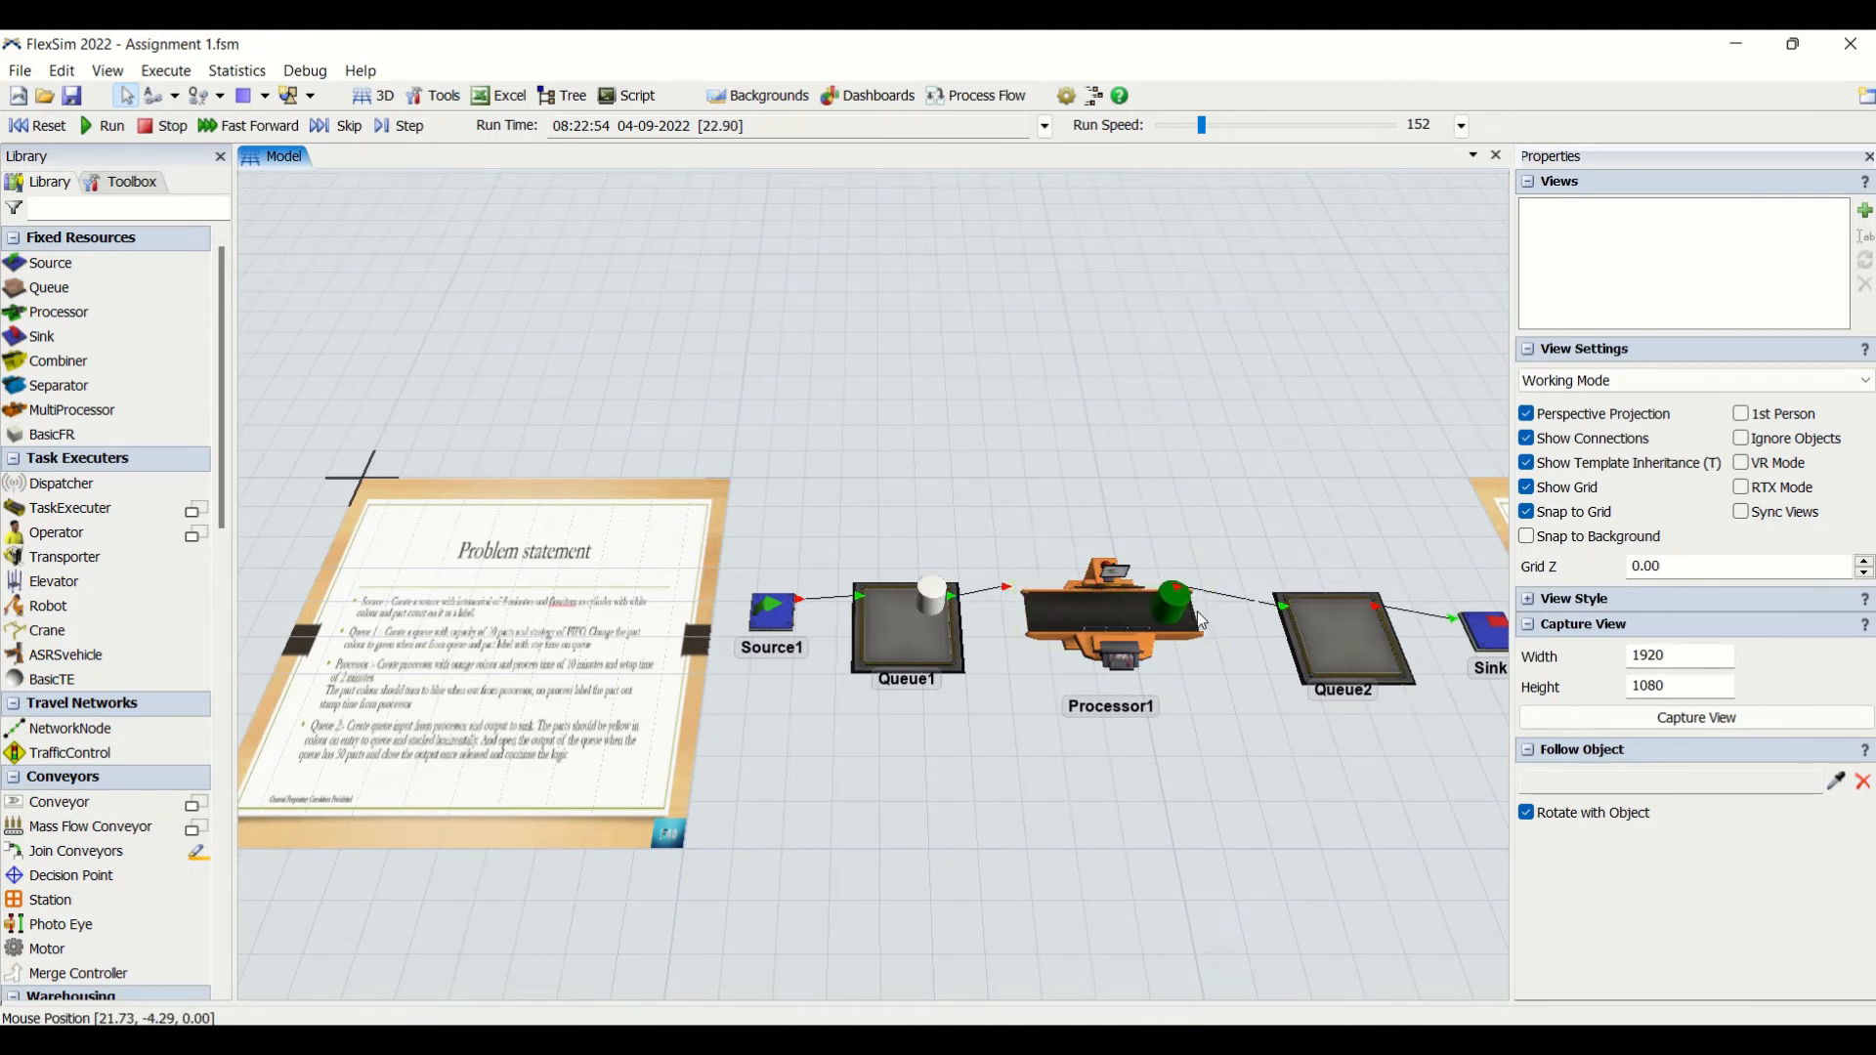
left_click(1327, 655)
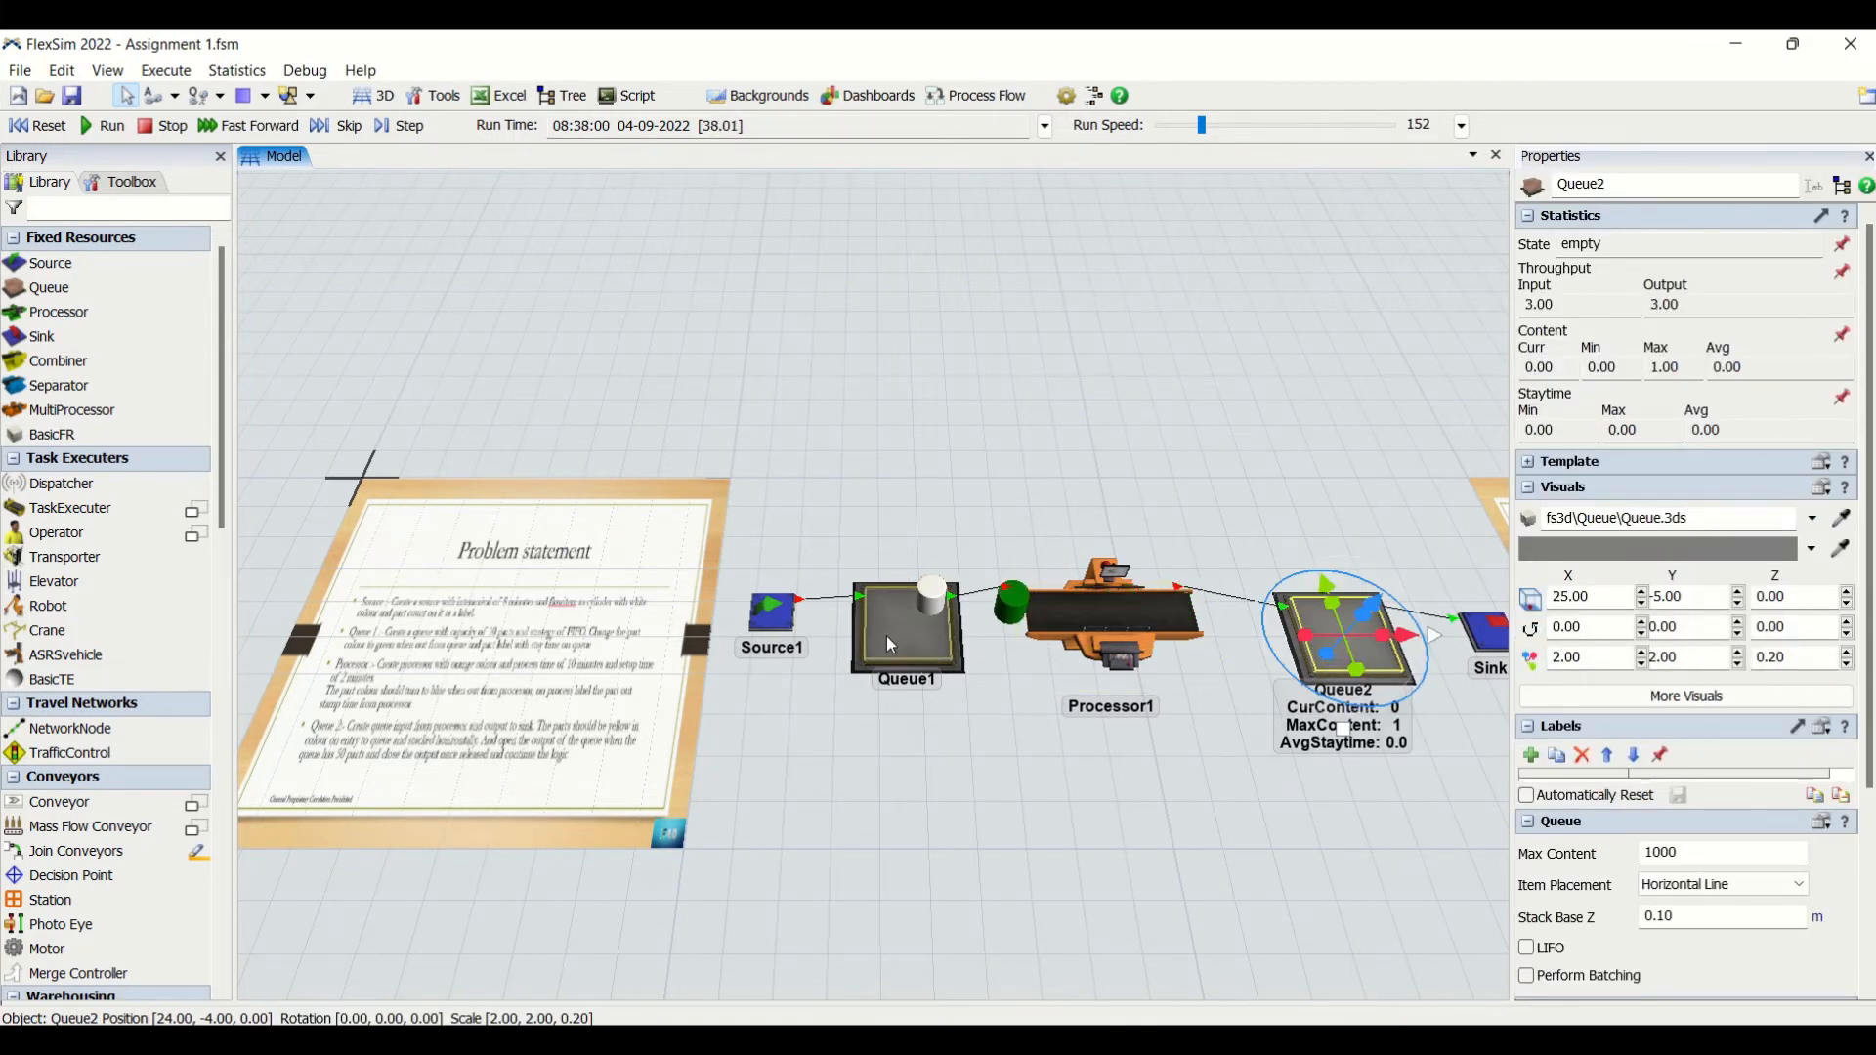
- Review the Queue 2 requirements in the problem statement while watching the running line, and inspect Processor1's statistics
scroll(433, 621, "up", 3)
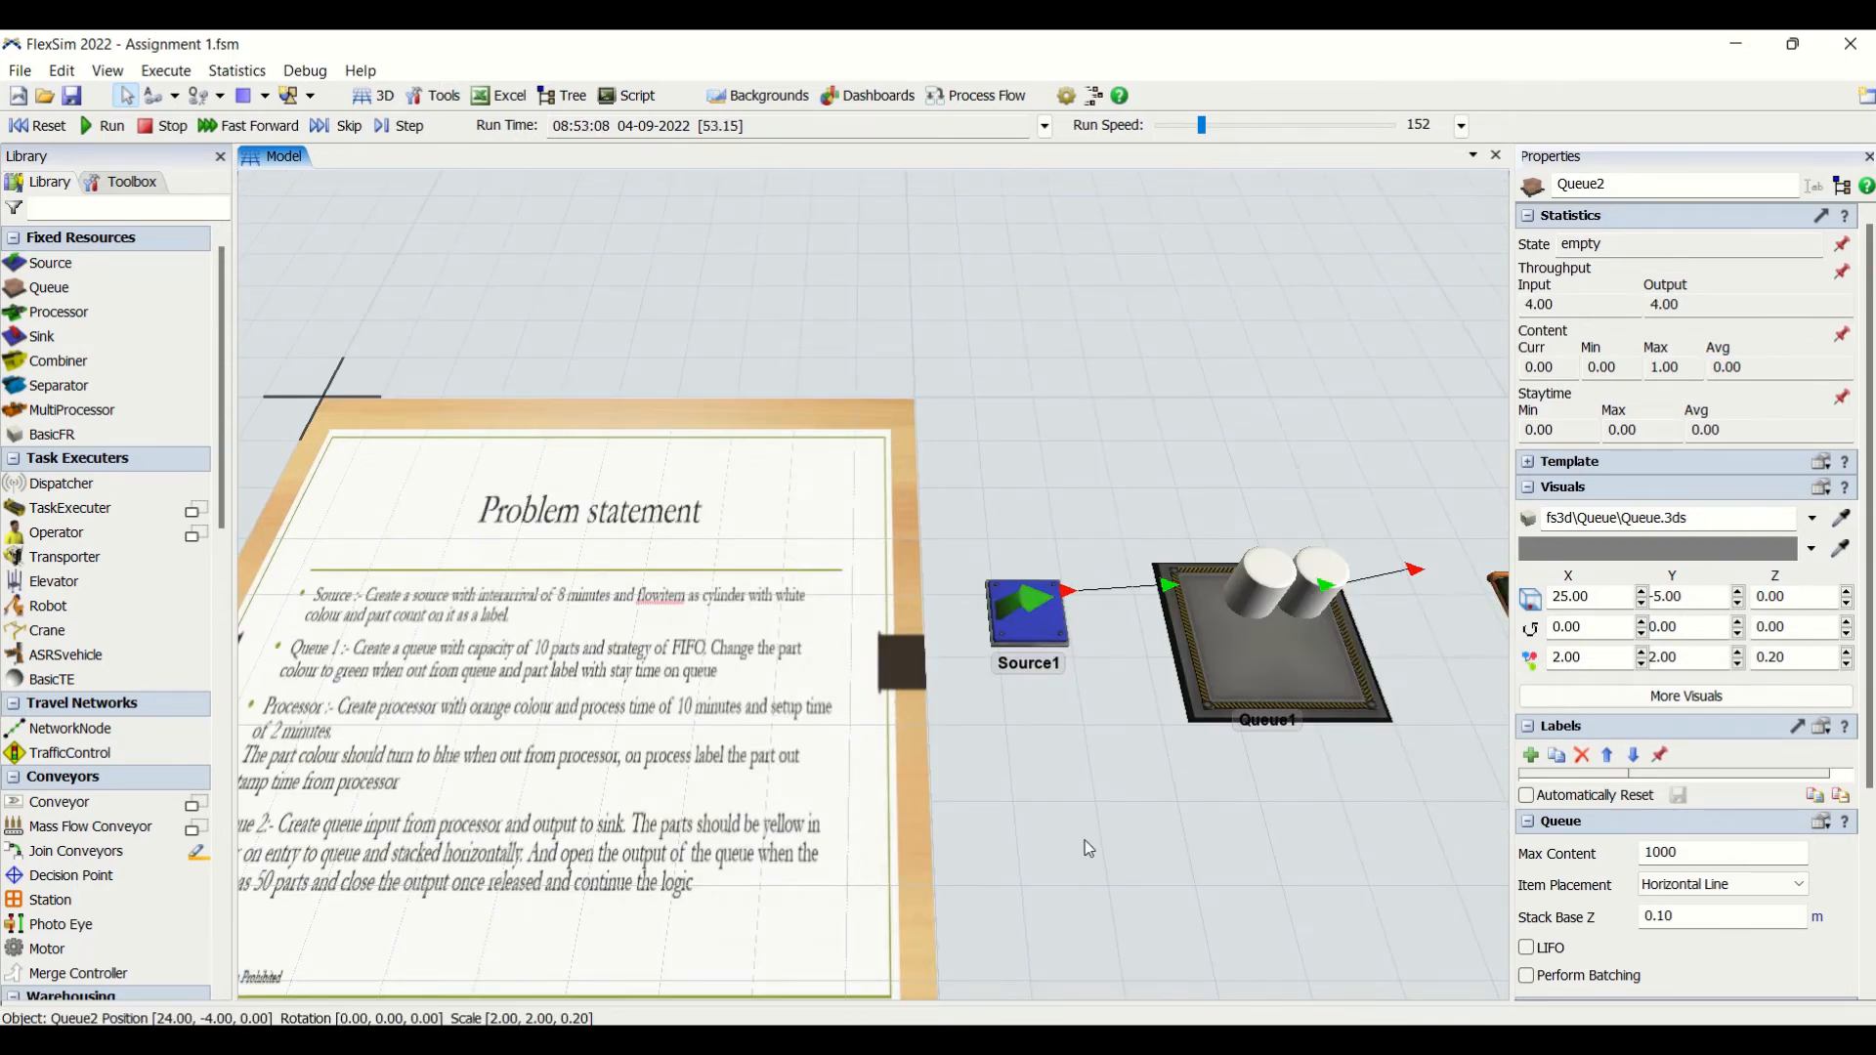
left_click_drag(1085, 840, 1114, 787)
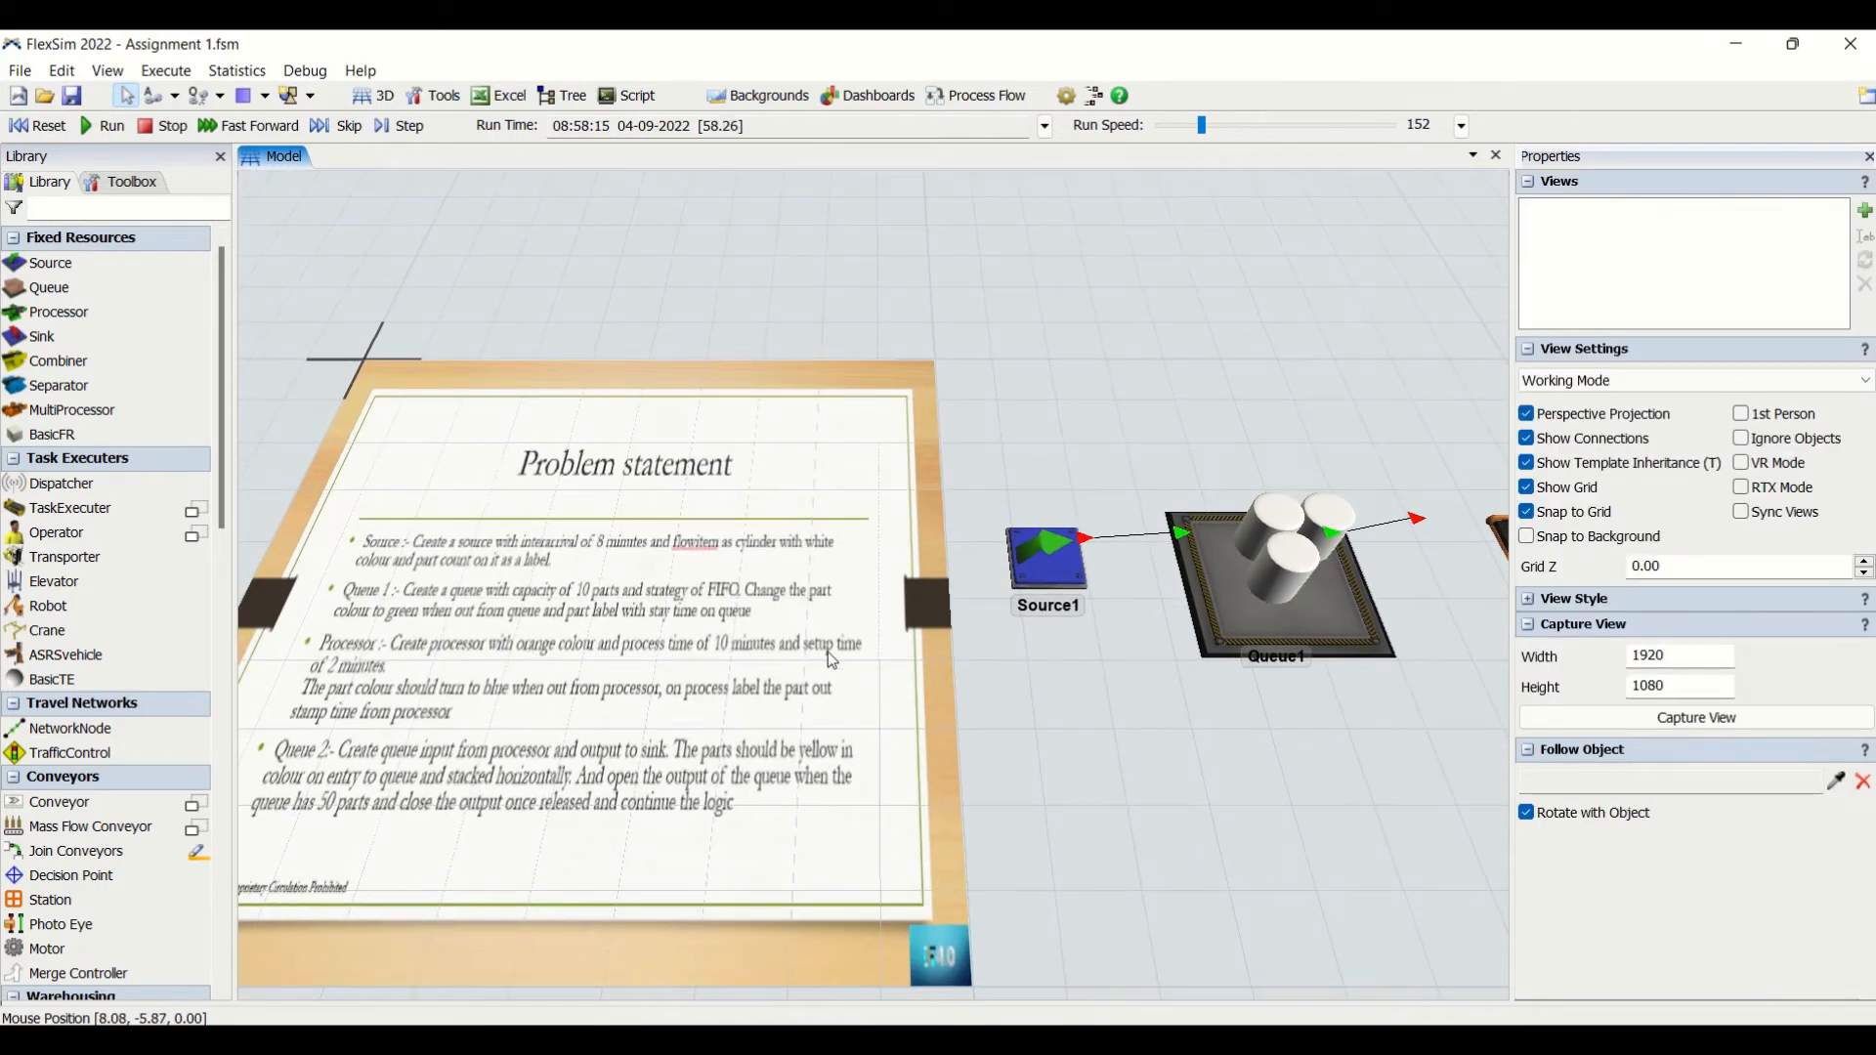
scroll(1192, 821, "down", 2)
left_click_drag(1211, 825, 1133, 822)
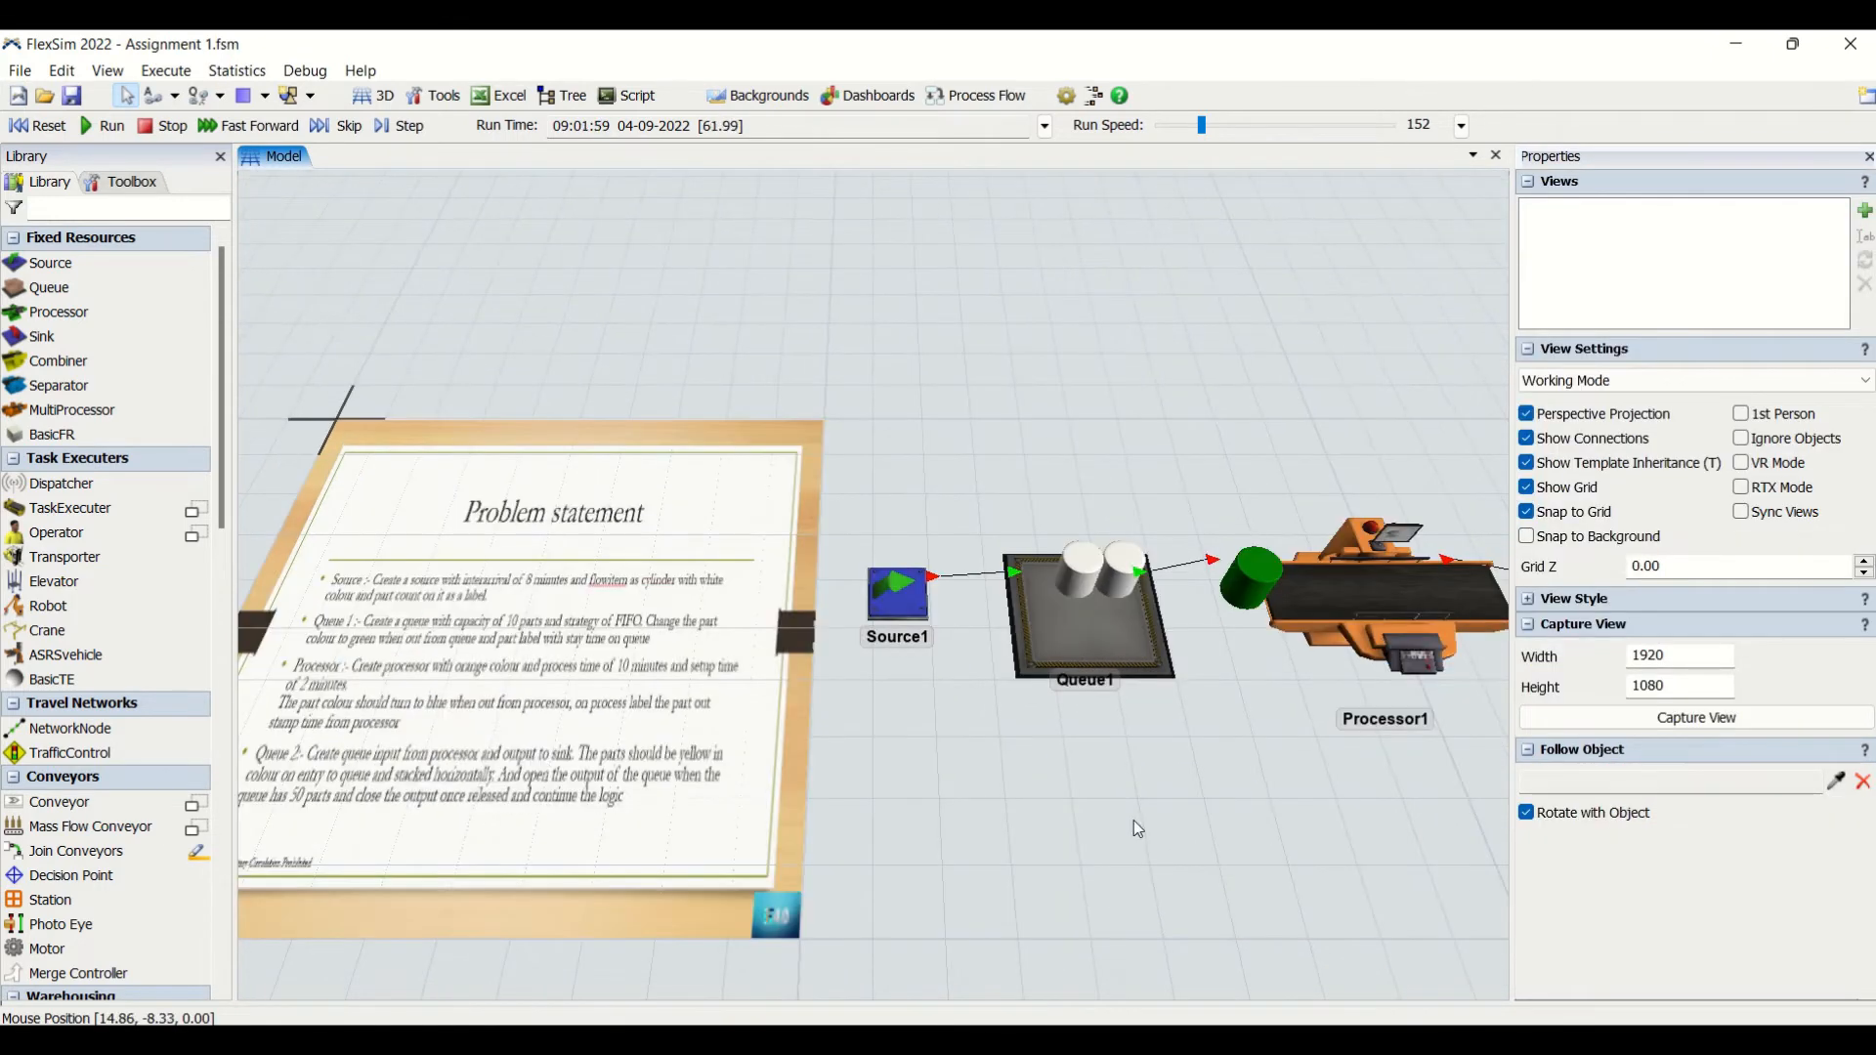
left_click(1347, 647)
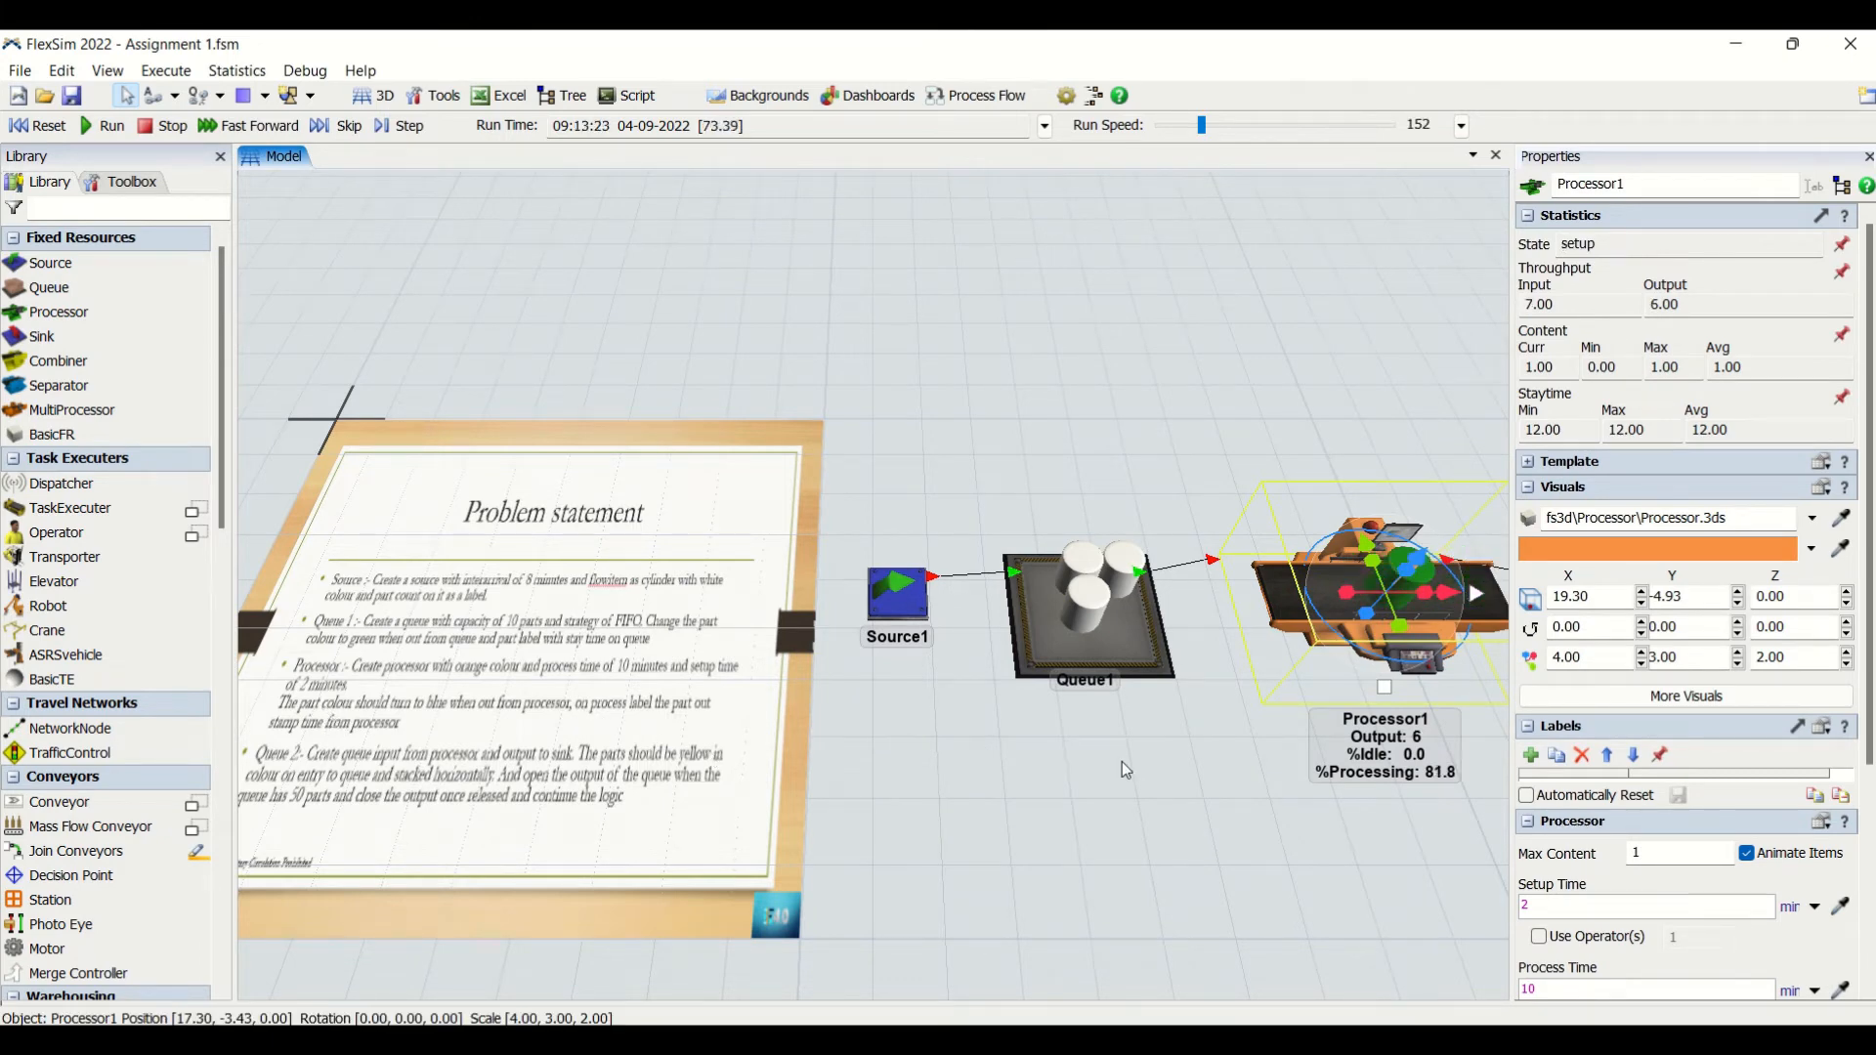
left_click_drag(1122, 760, 1158, 728)
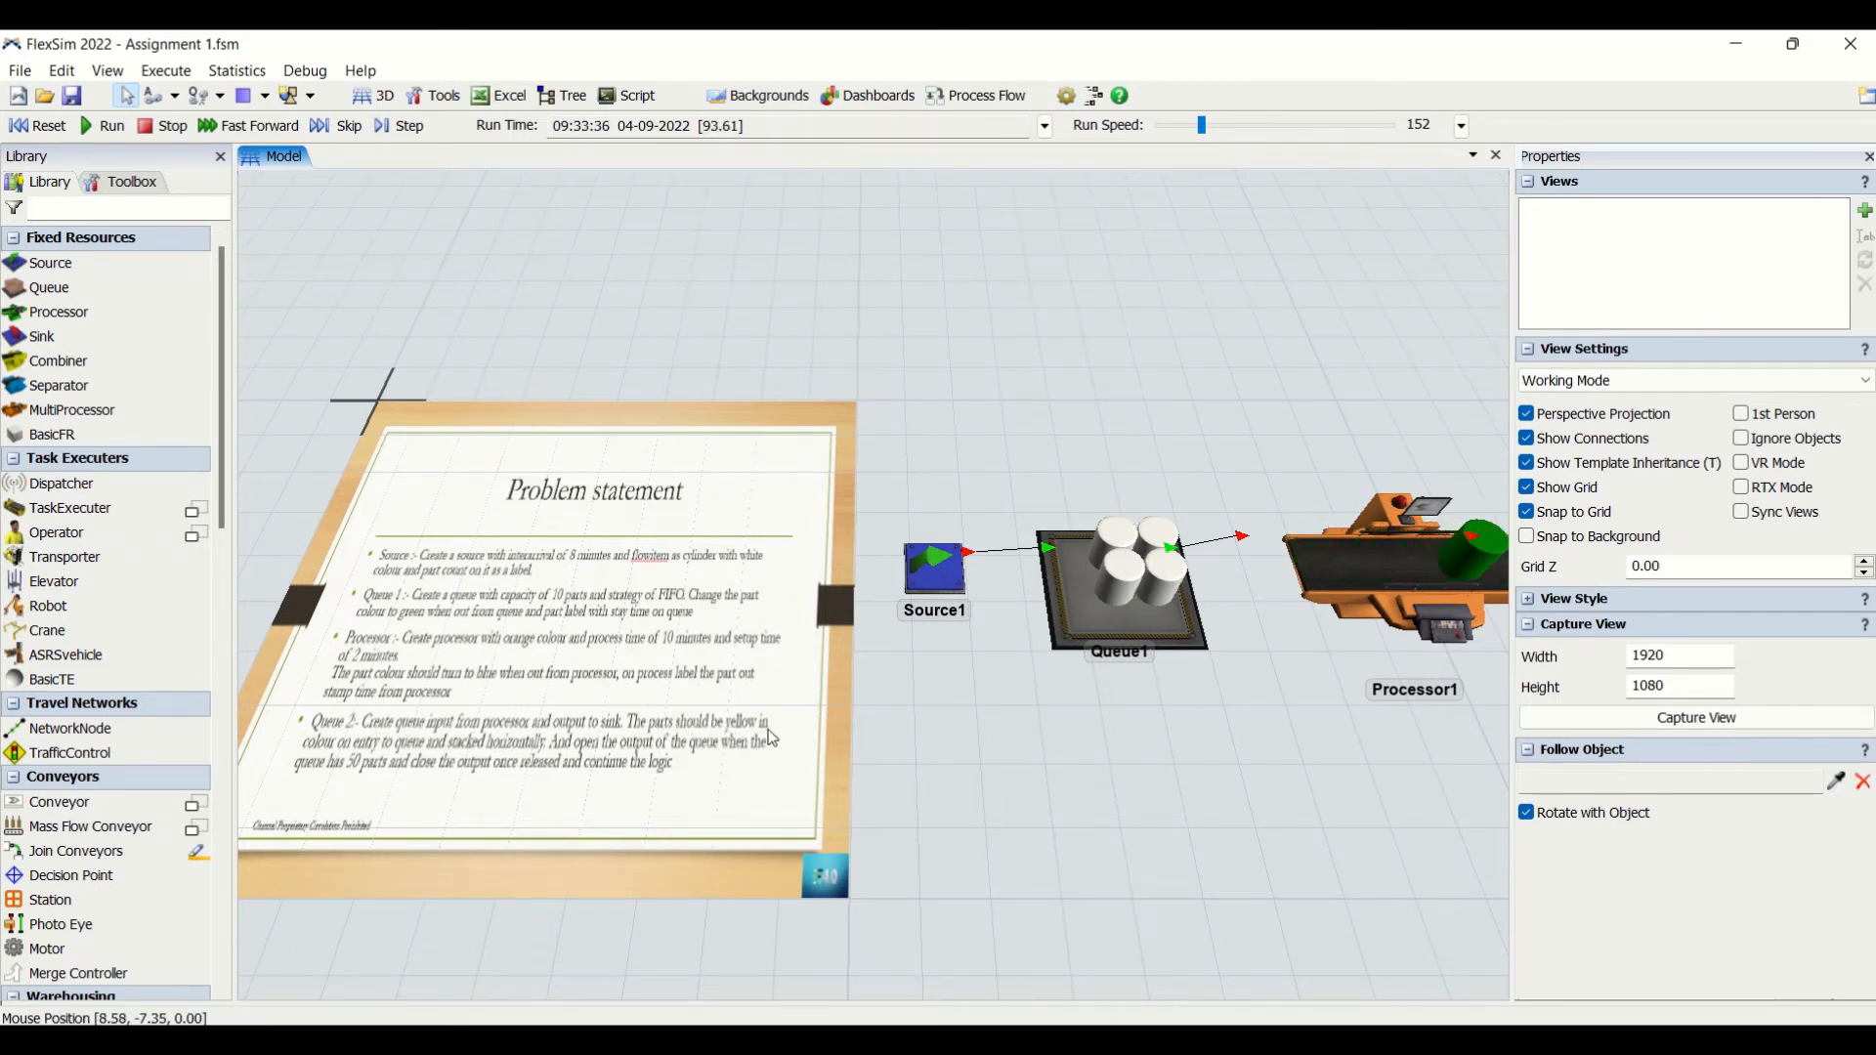
left_click_drag(1151, 791, 933, 787)
scroll(933, 786, "down", 3)
left_click_drag(1098, 818, 924, 819)
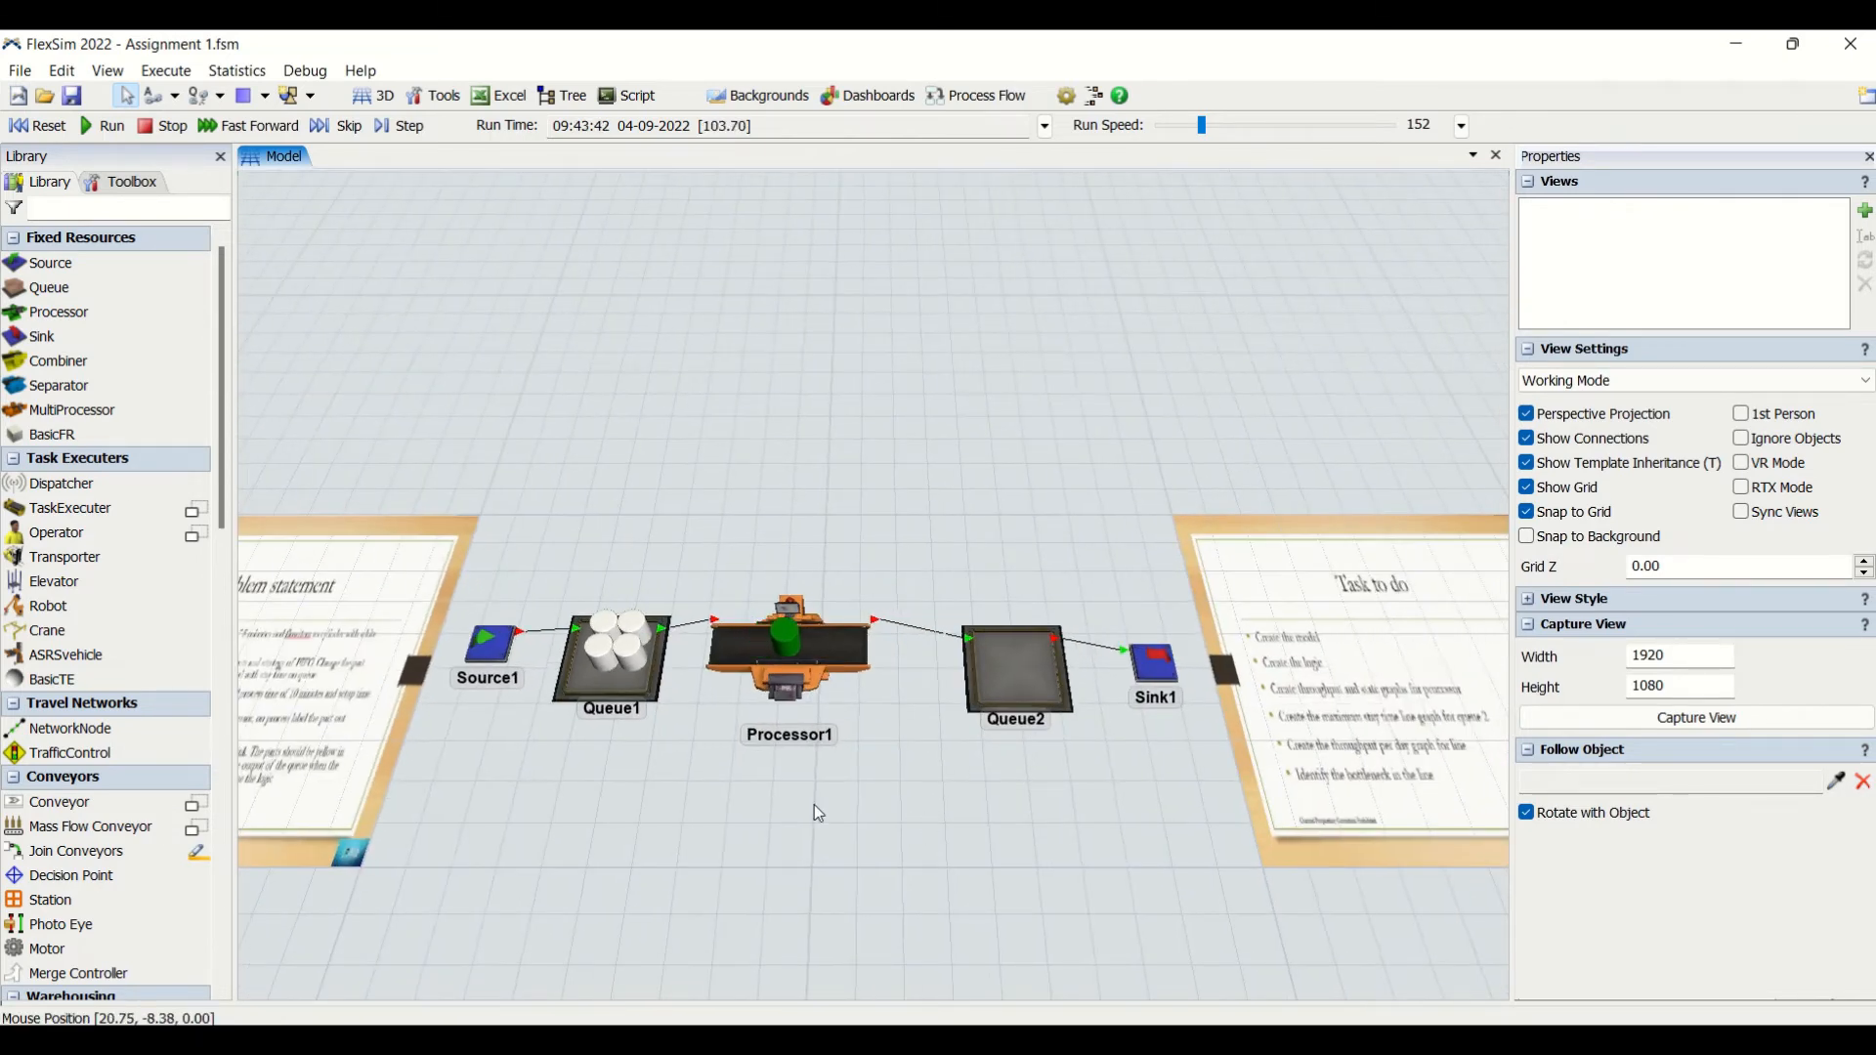
left_click_drag(649, 849, 1036, 855)
scroll(498, 746, "up", 6)
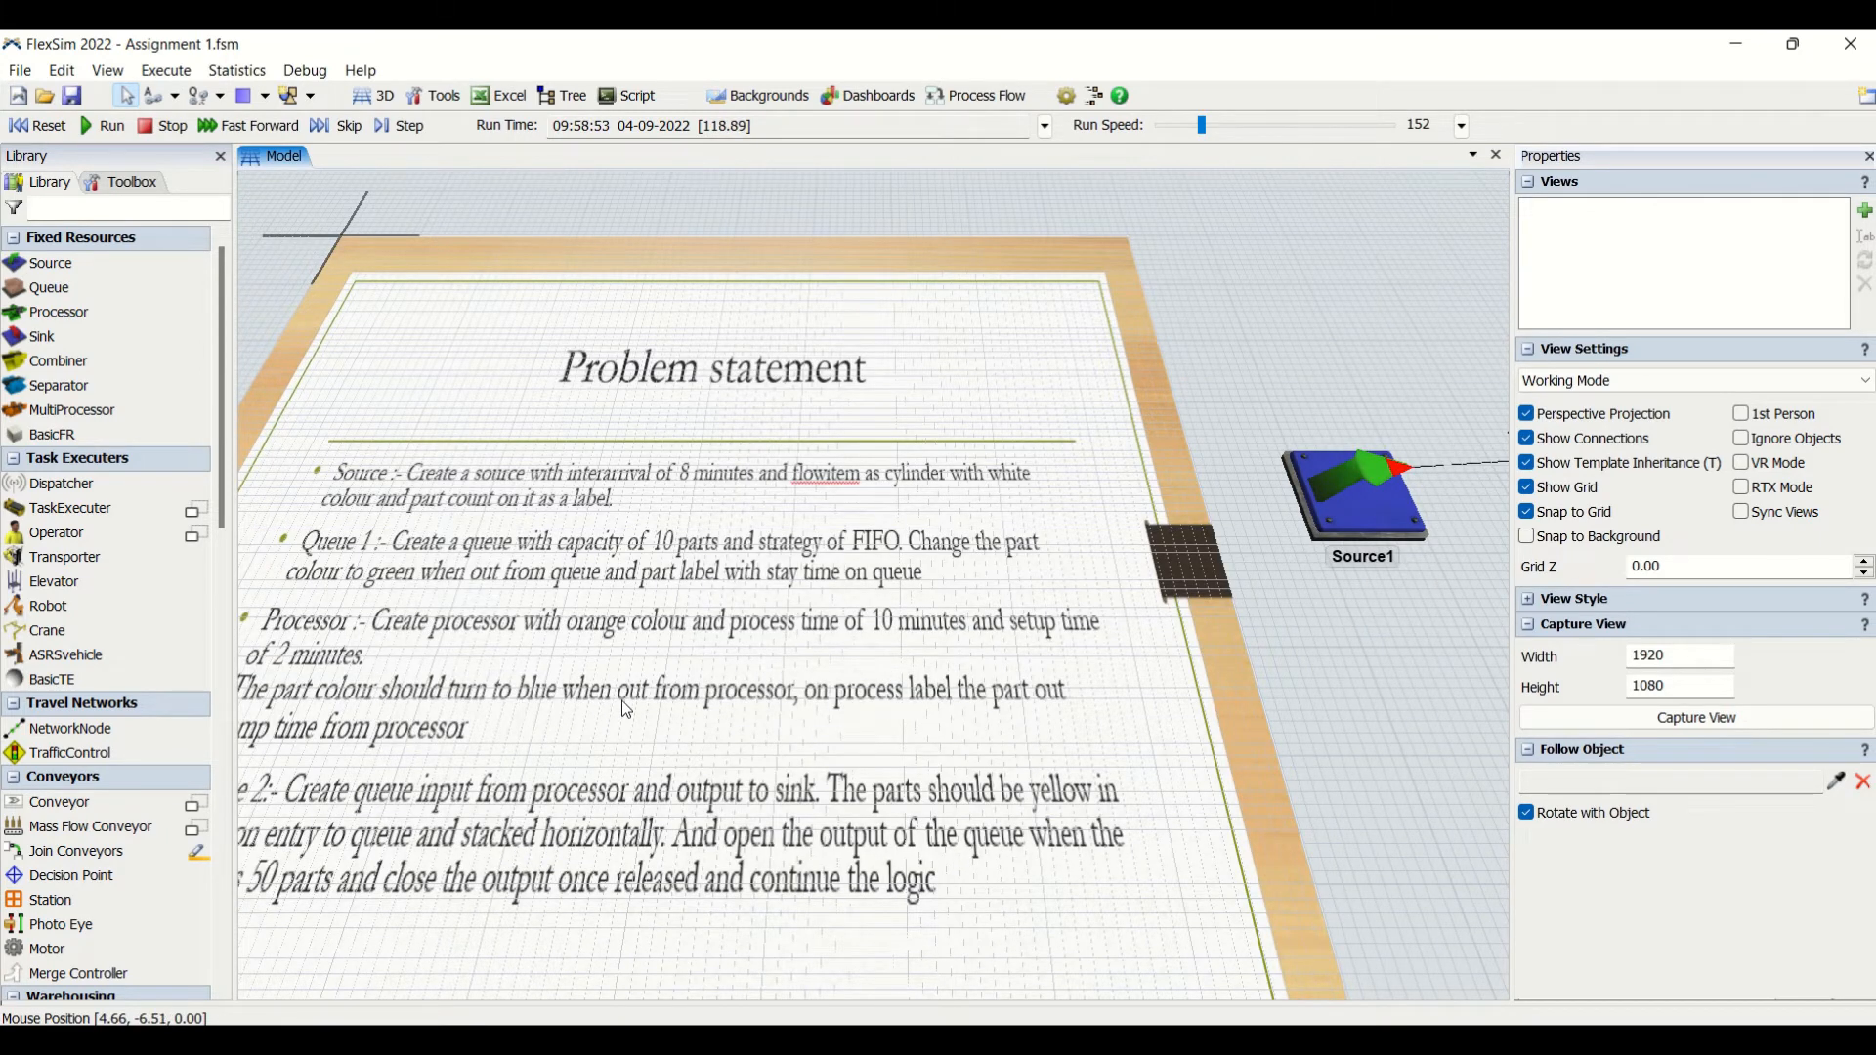
left_click_drag(1342, 709, 830, 704)
scroll(830, 703, "down", 4)
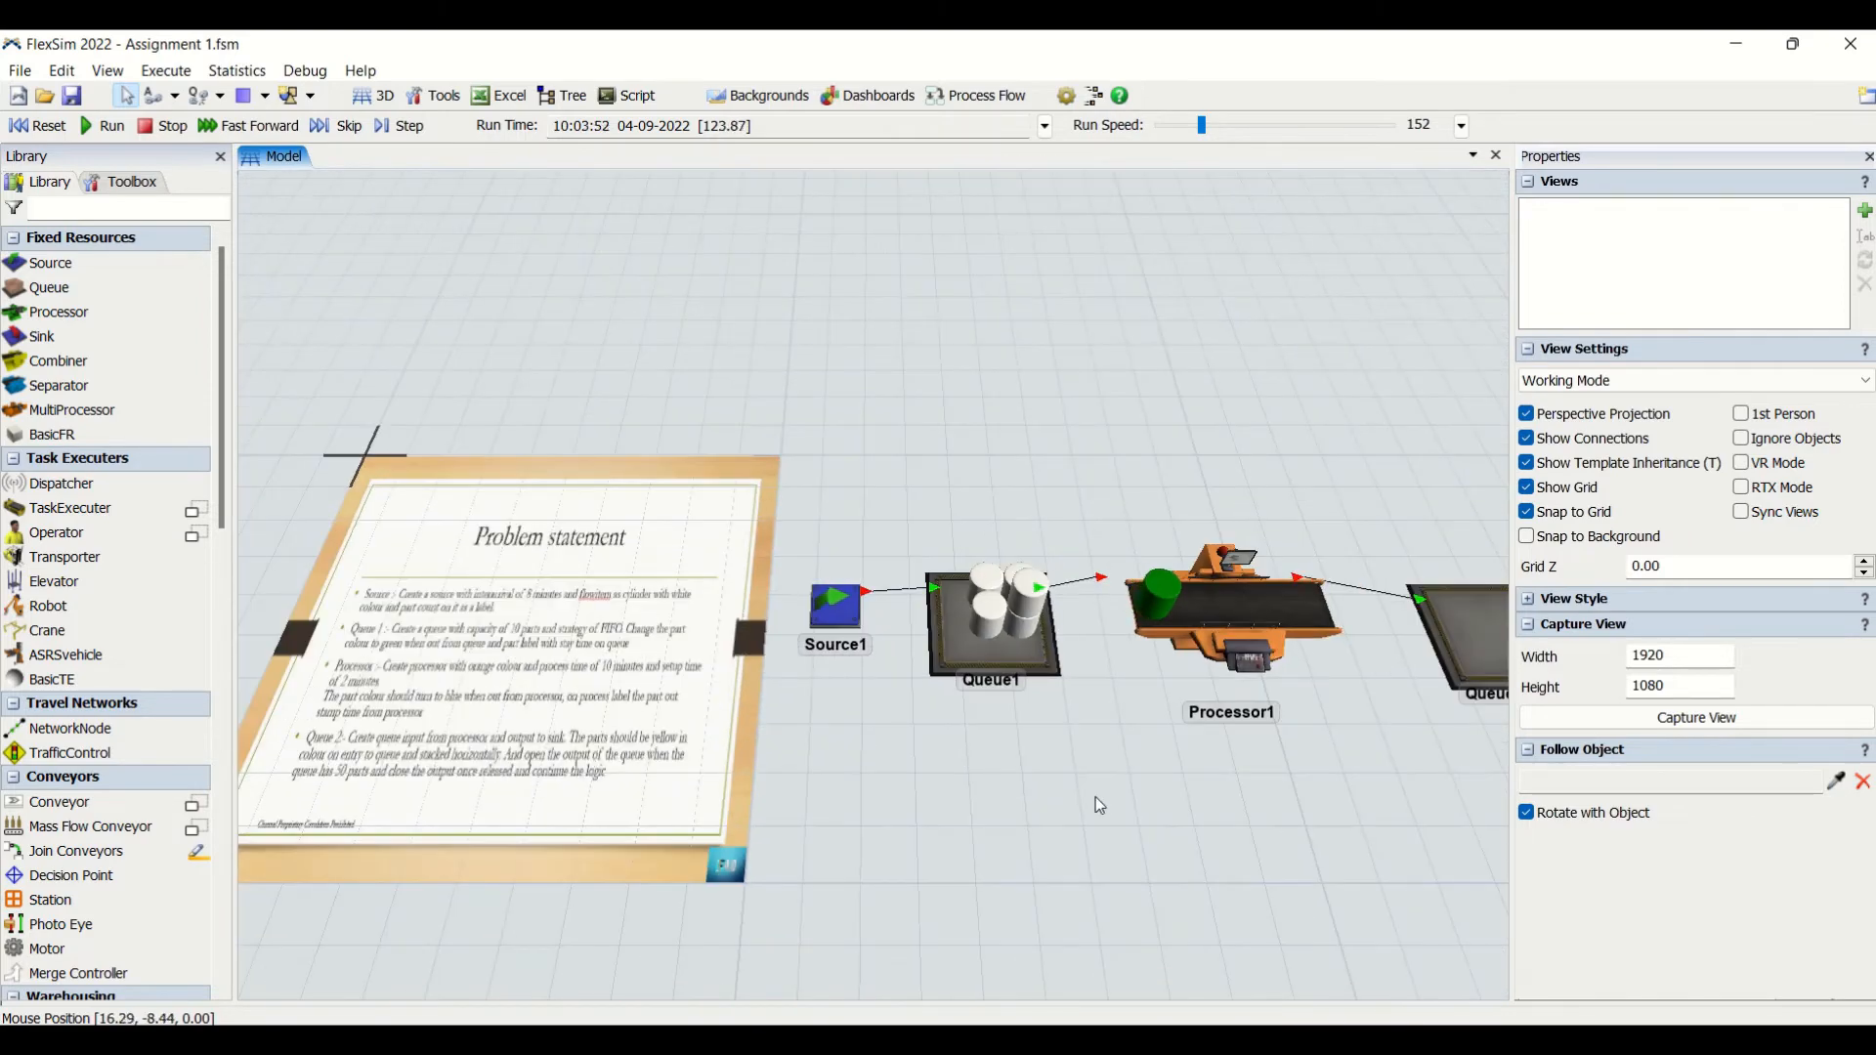
left_click_drag(1094, 796, 680, 814)
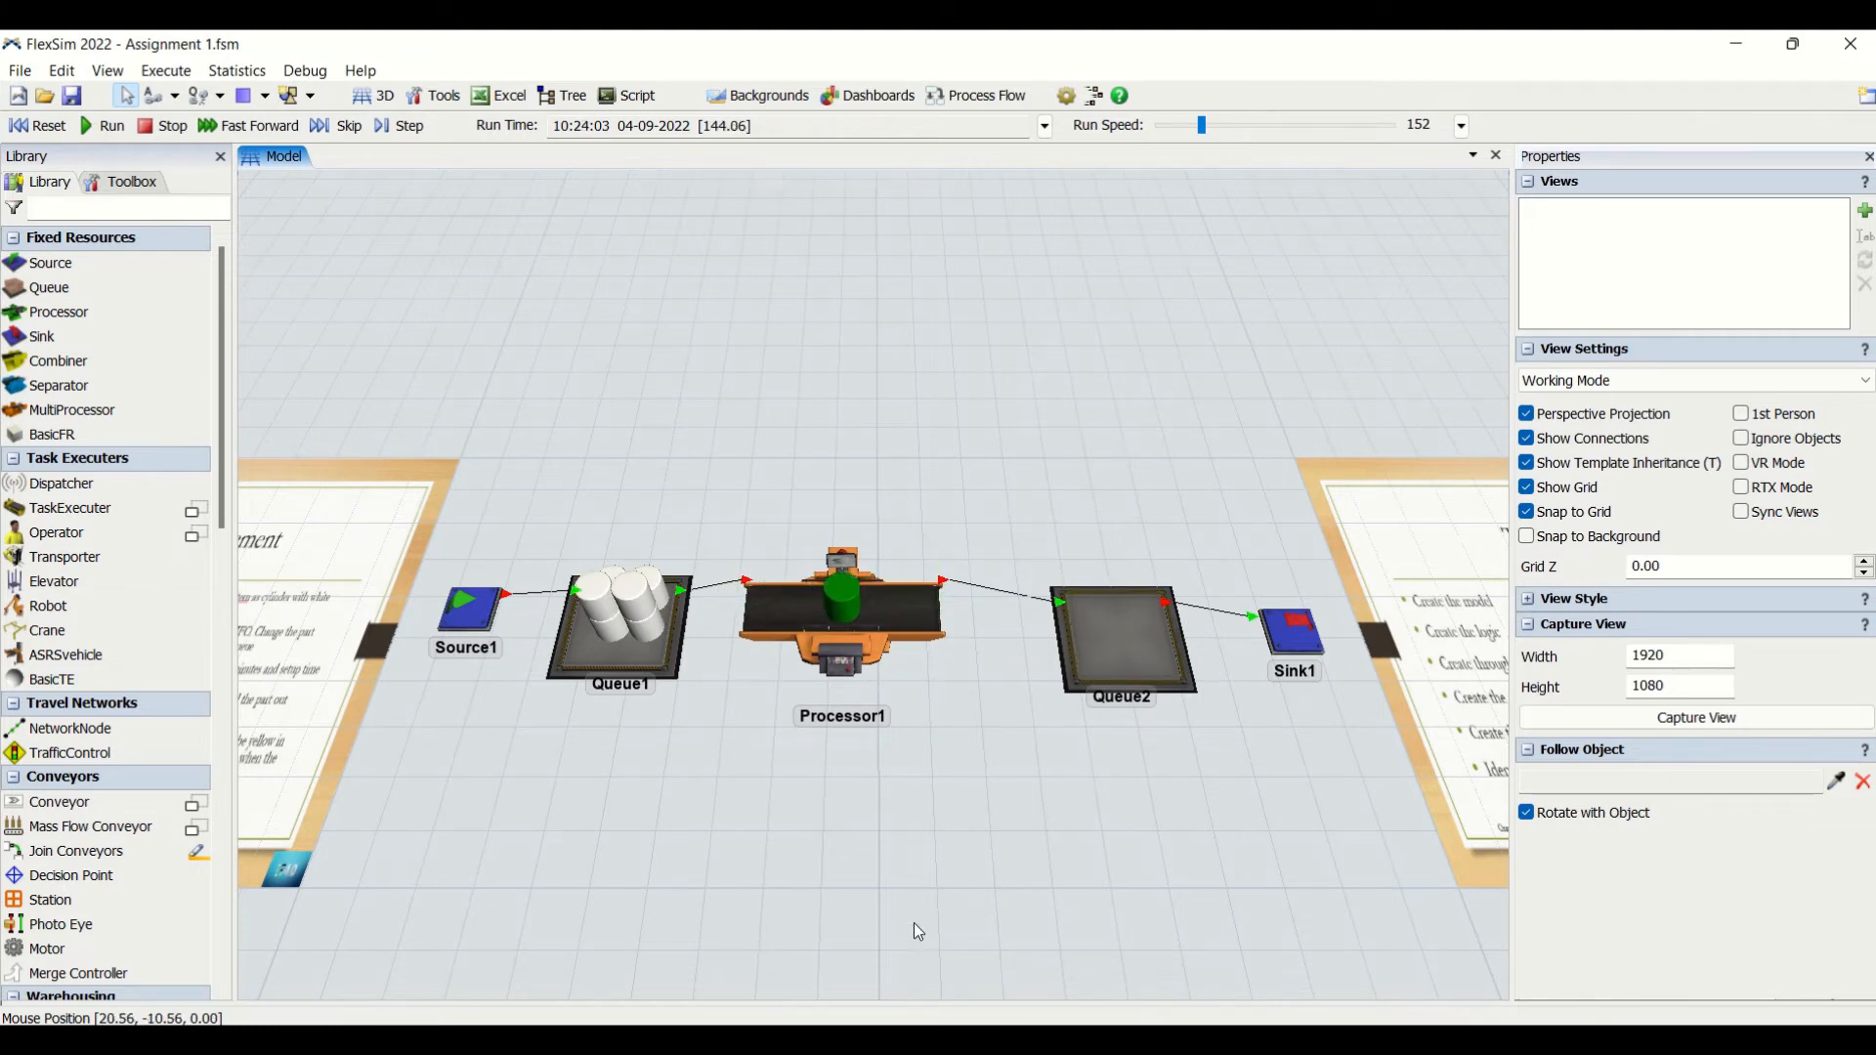
- Enable batching on Queue2 and set its target batch size to 50
left_click(1121, 643)
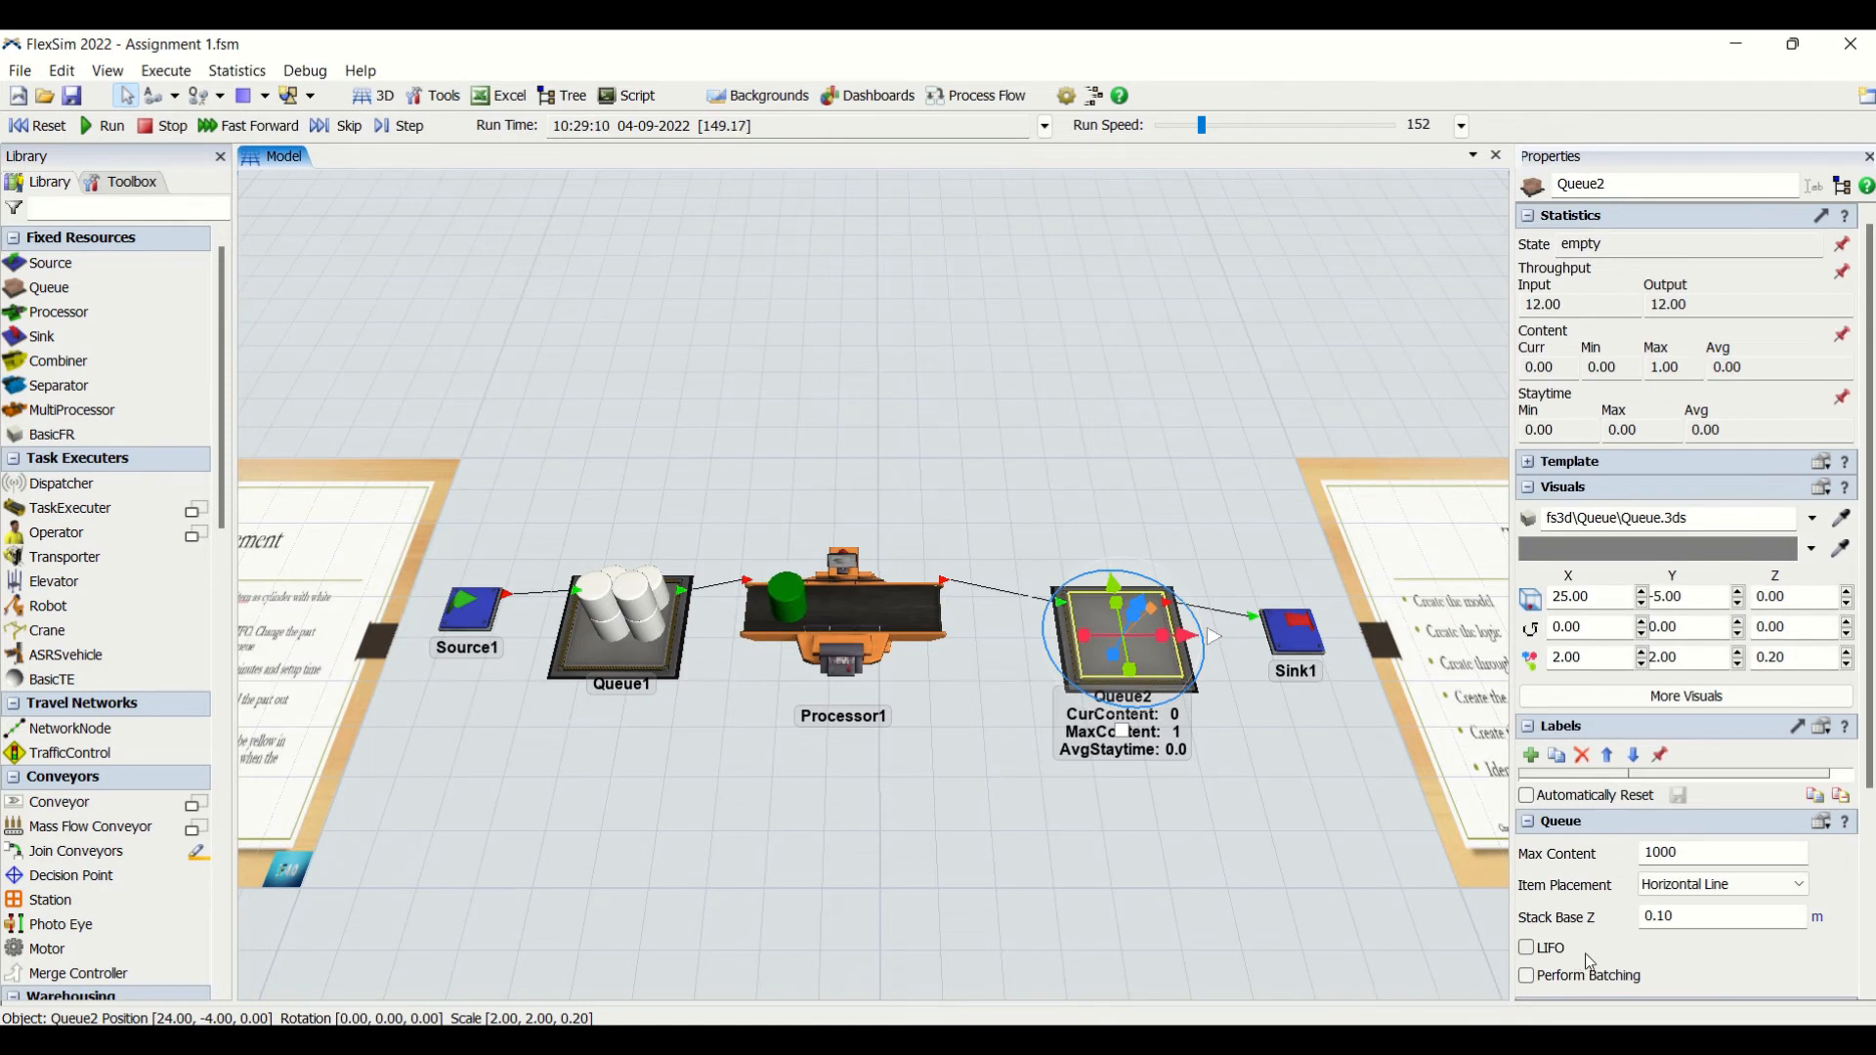
left_click(1529, 977)
scroll(1829, 867, "down", 3)
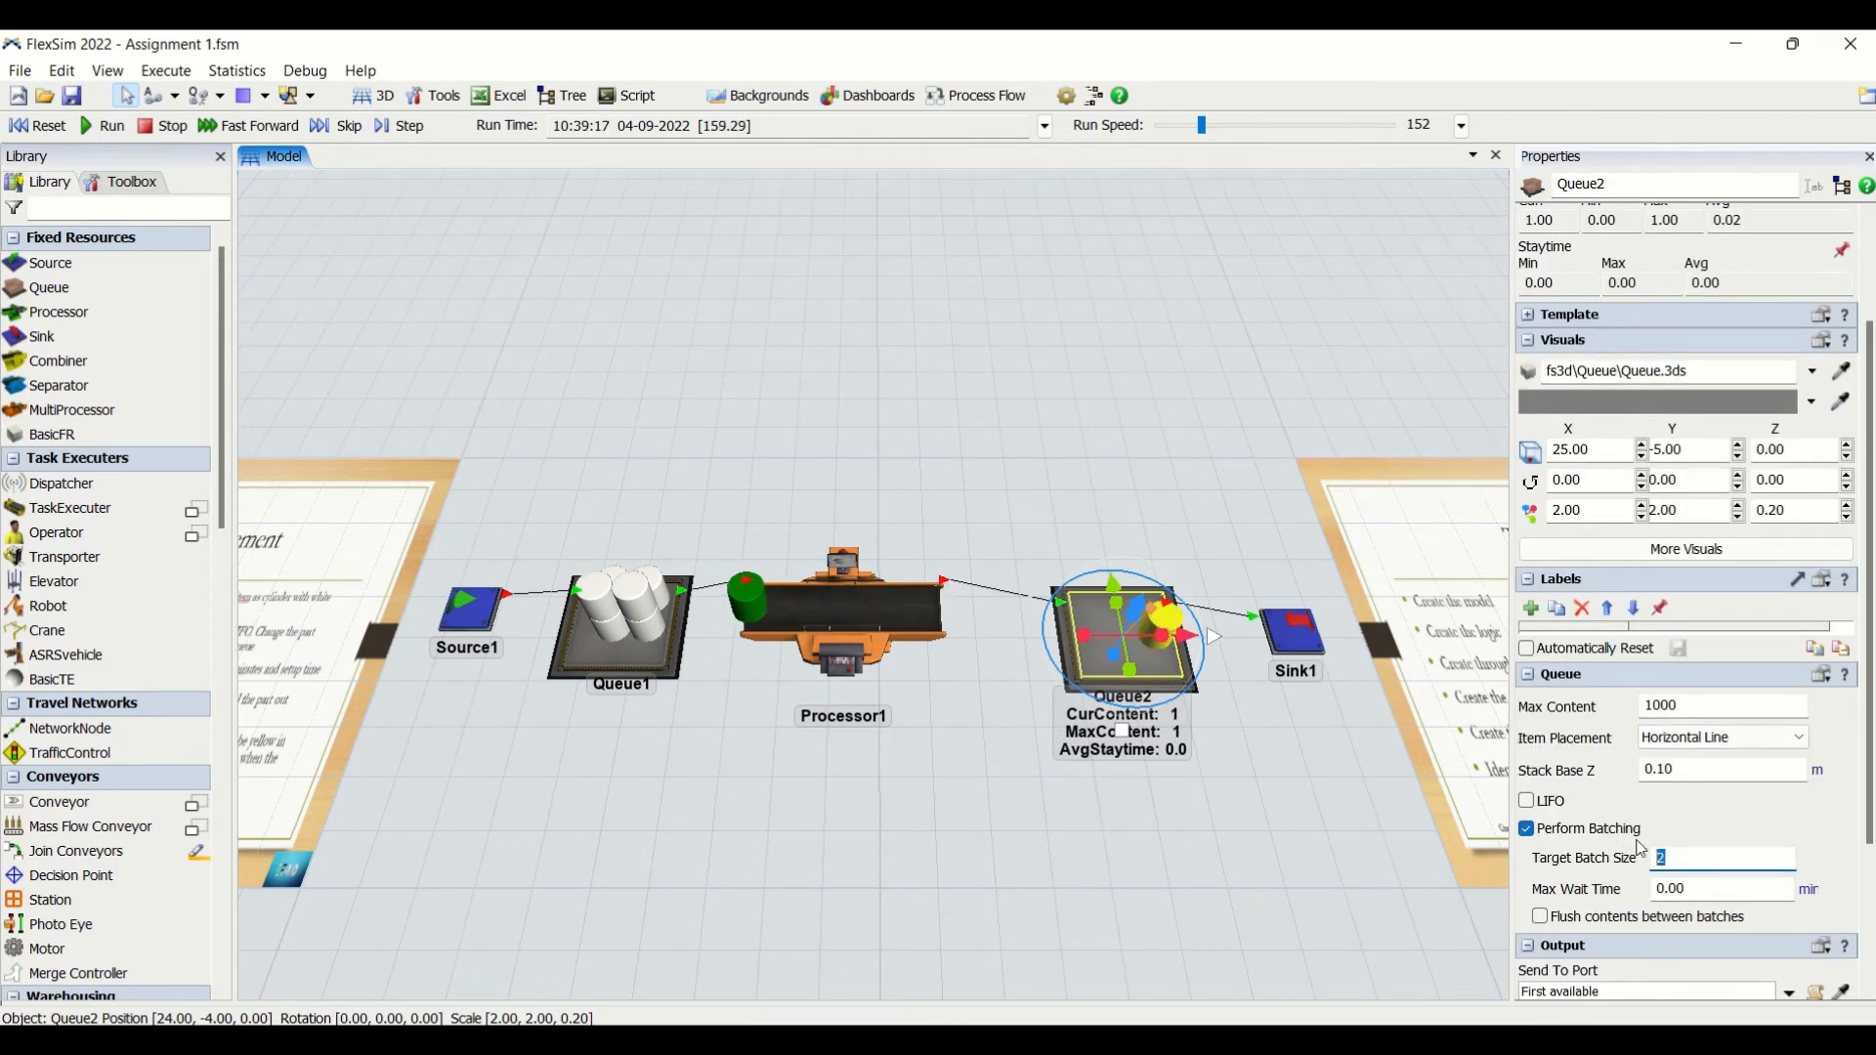
left_click(1057, 879)
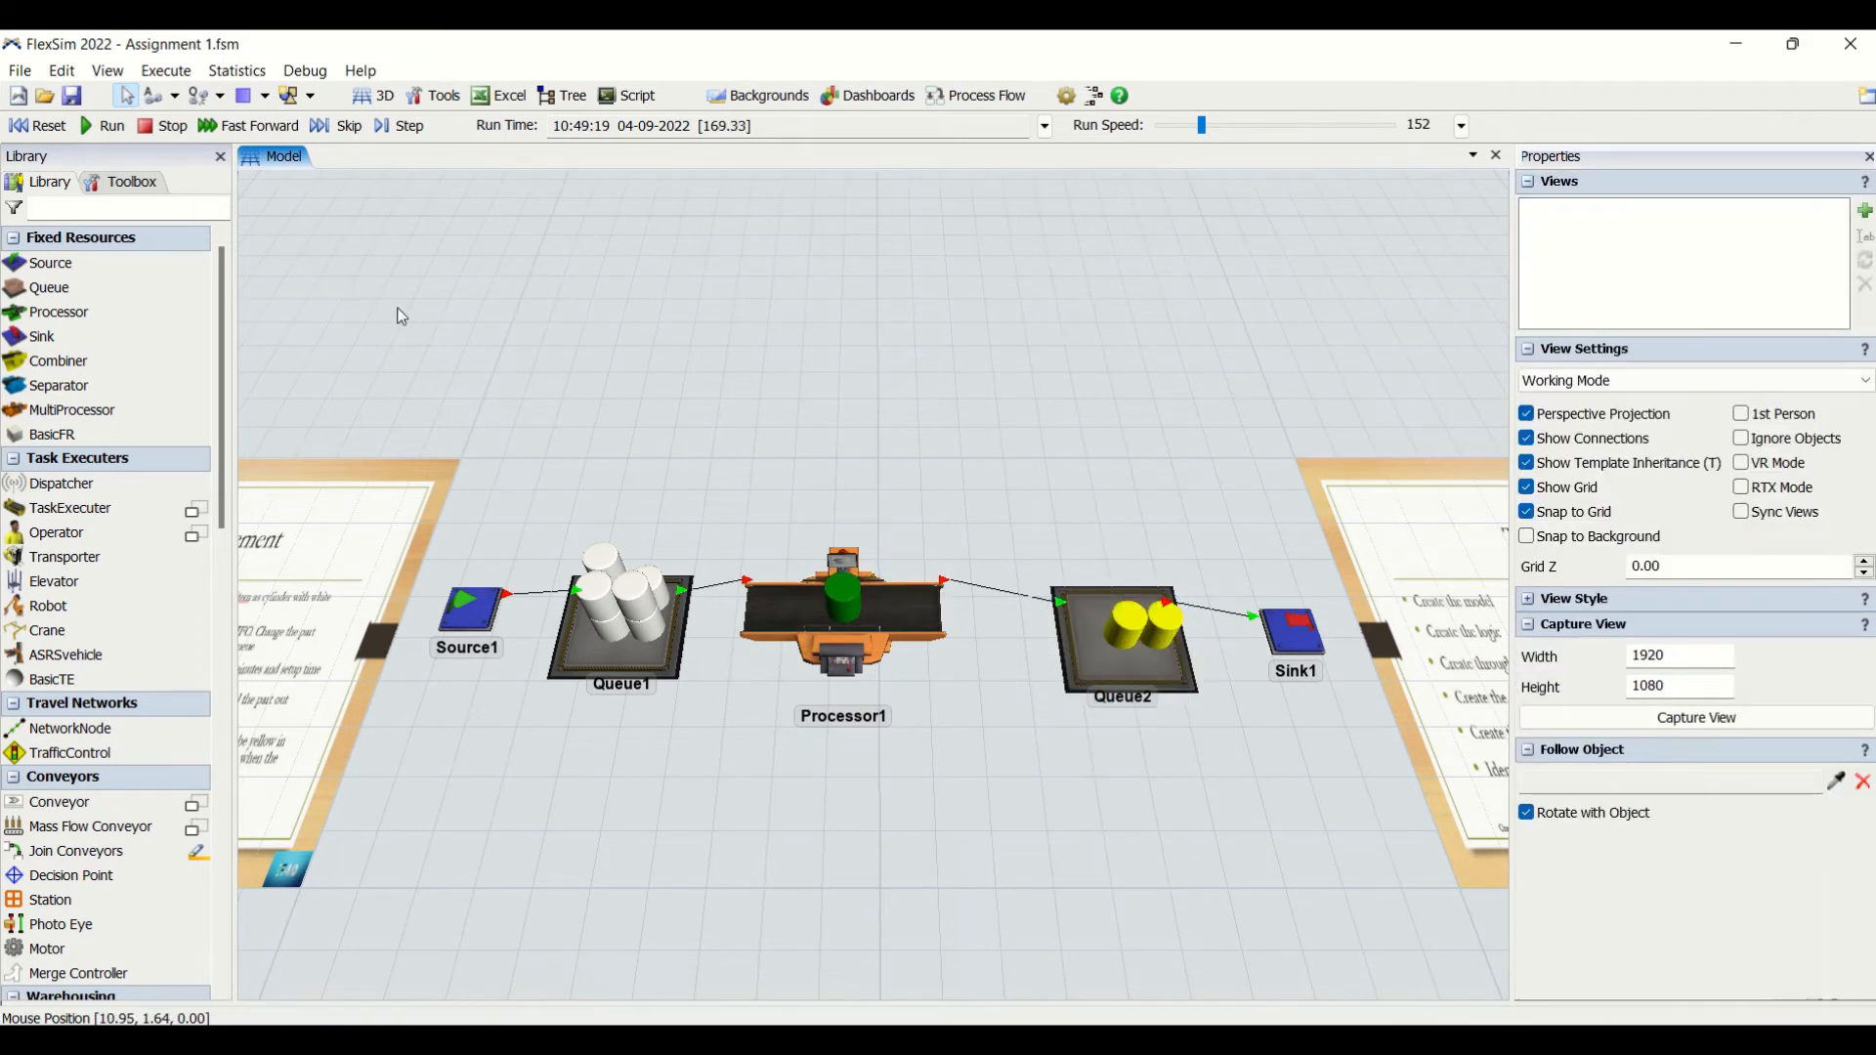
- Reset and rerun the model at run speed 865, checking Queue2's content against the 50-part requirement
left_click(22, 127)
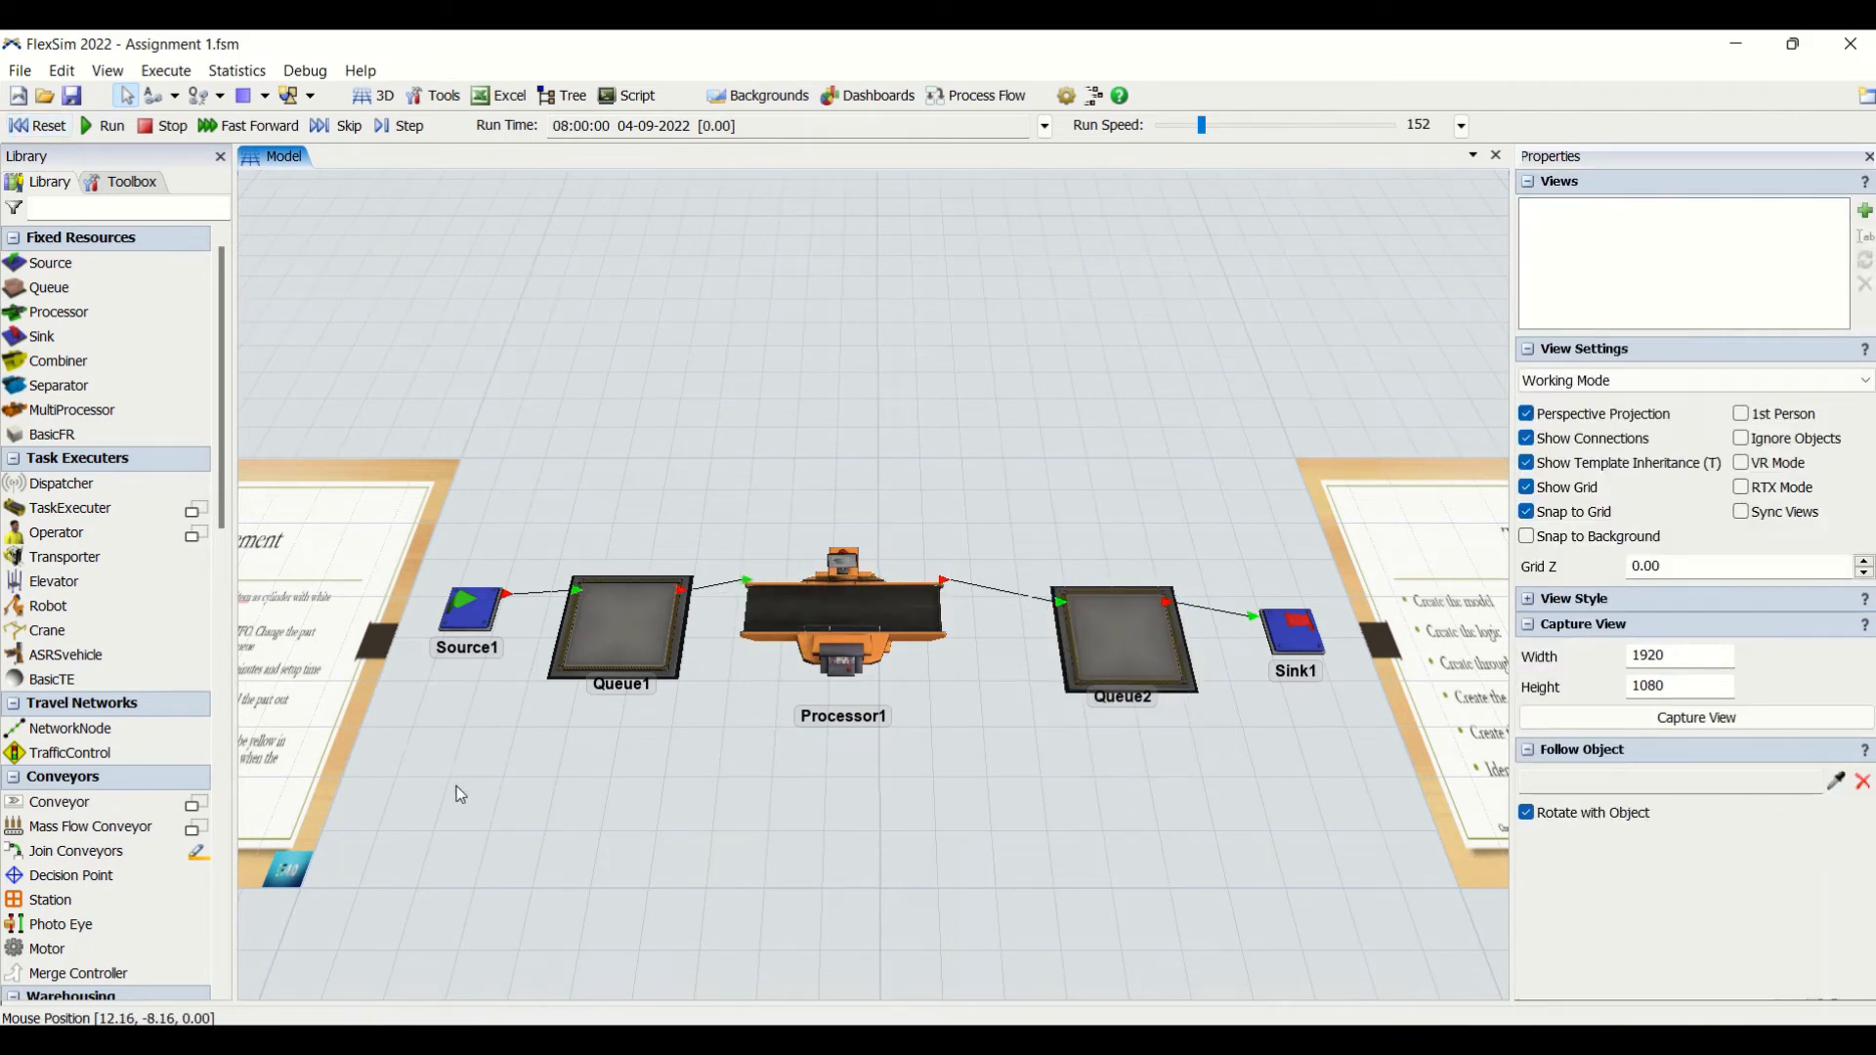
left_click_drag(460, 794, 882, 784)
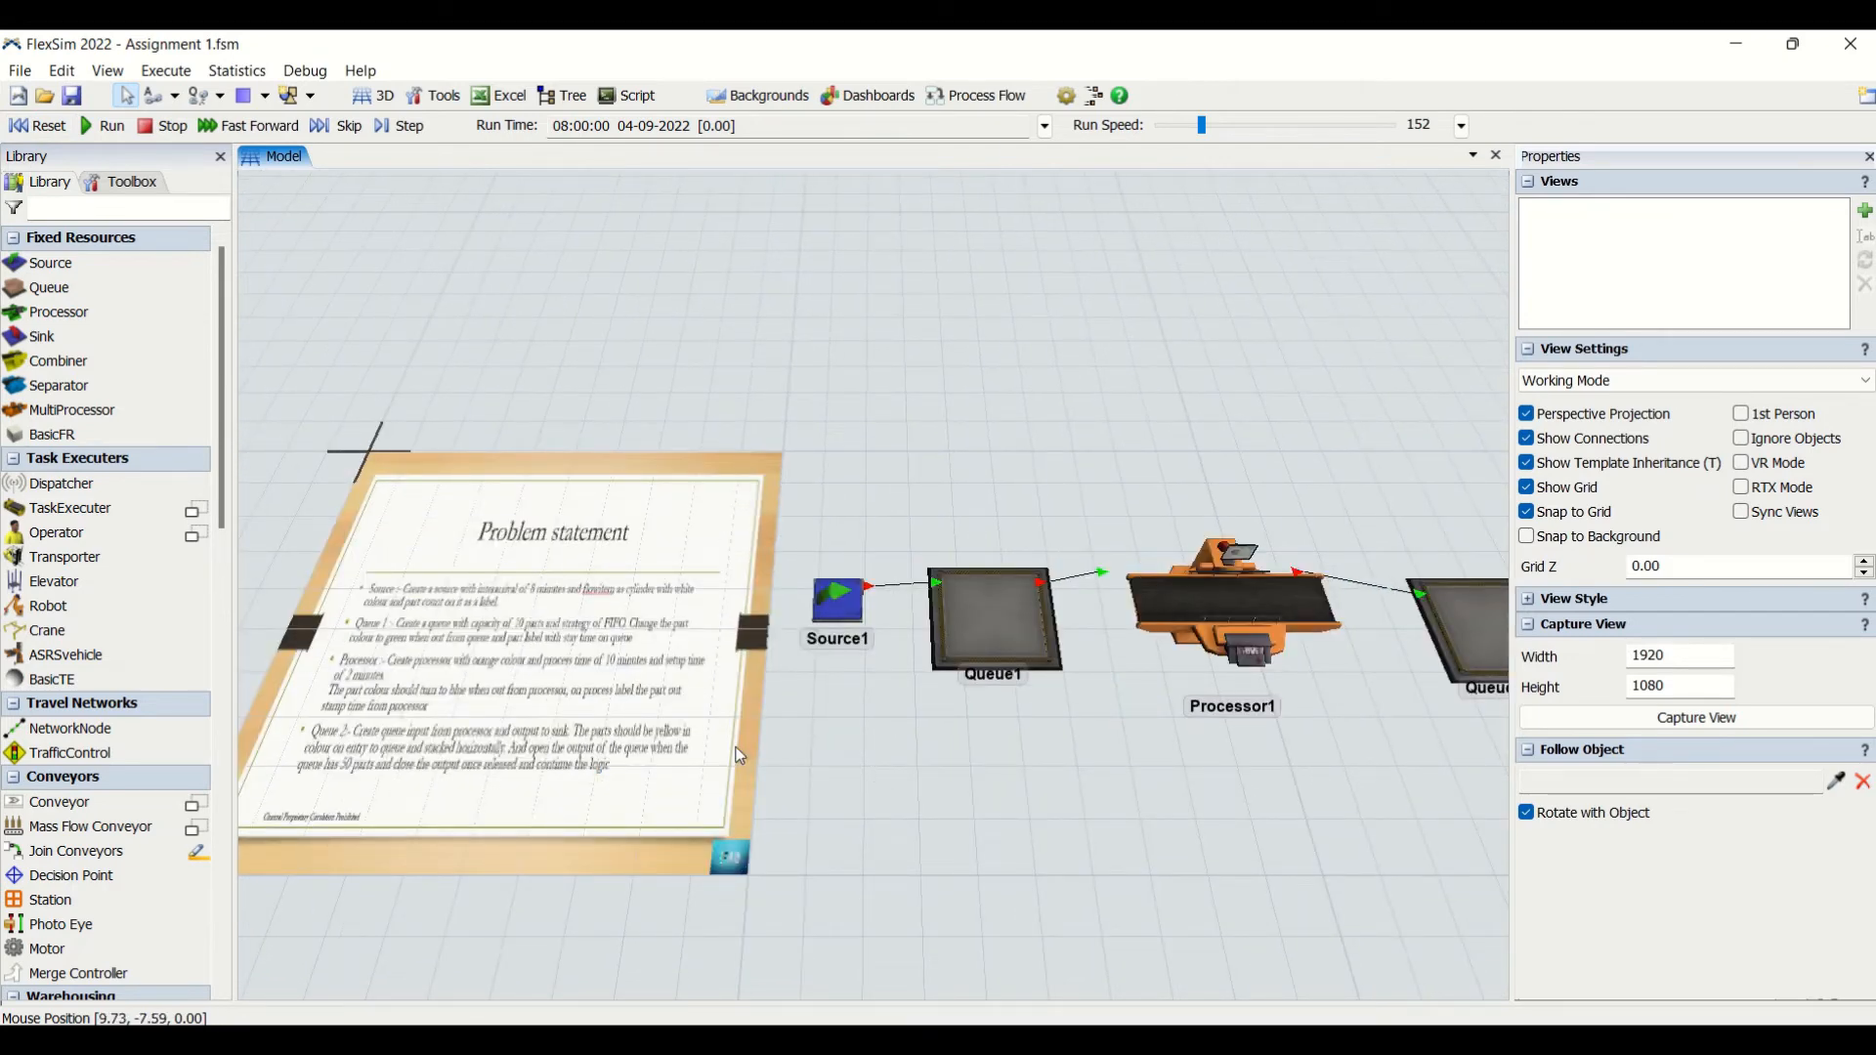
left_click_drag(1415, 831, 1202, 829)
left_click_drag(1203, 129, 1228, 130)
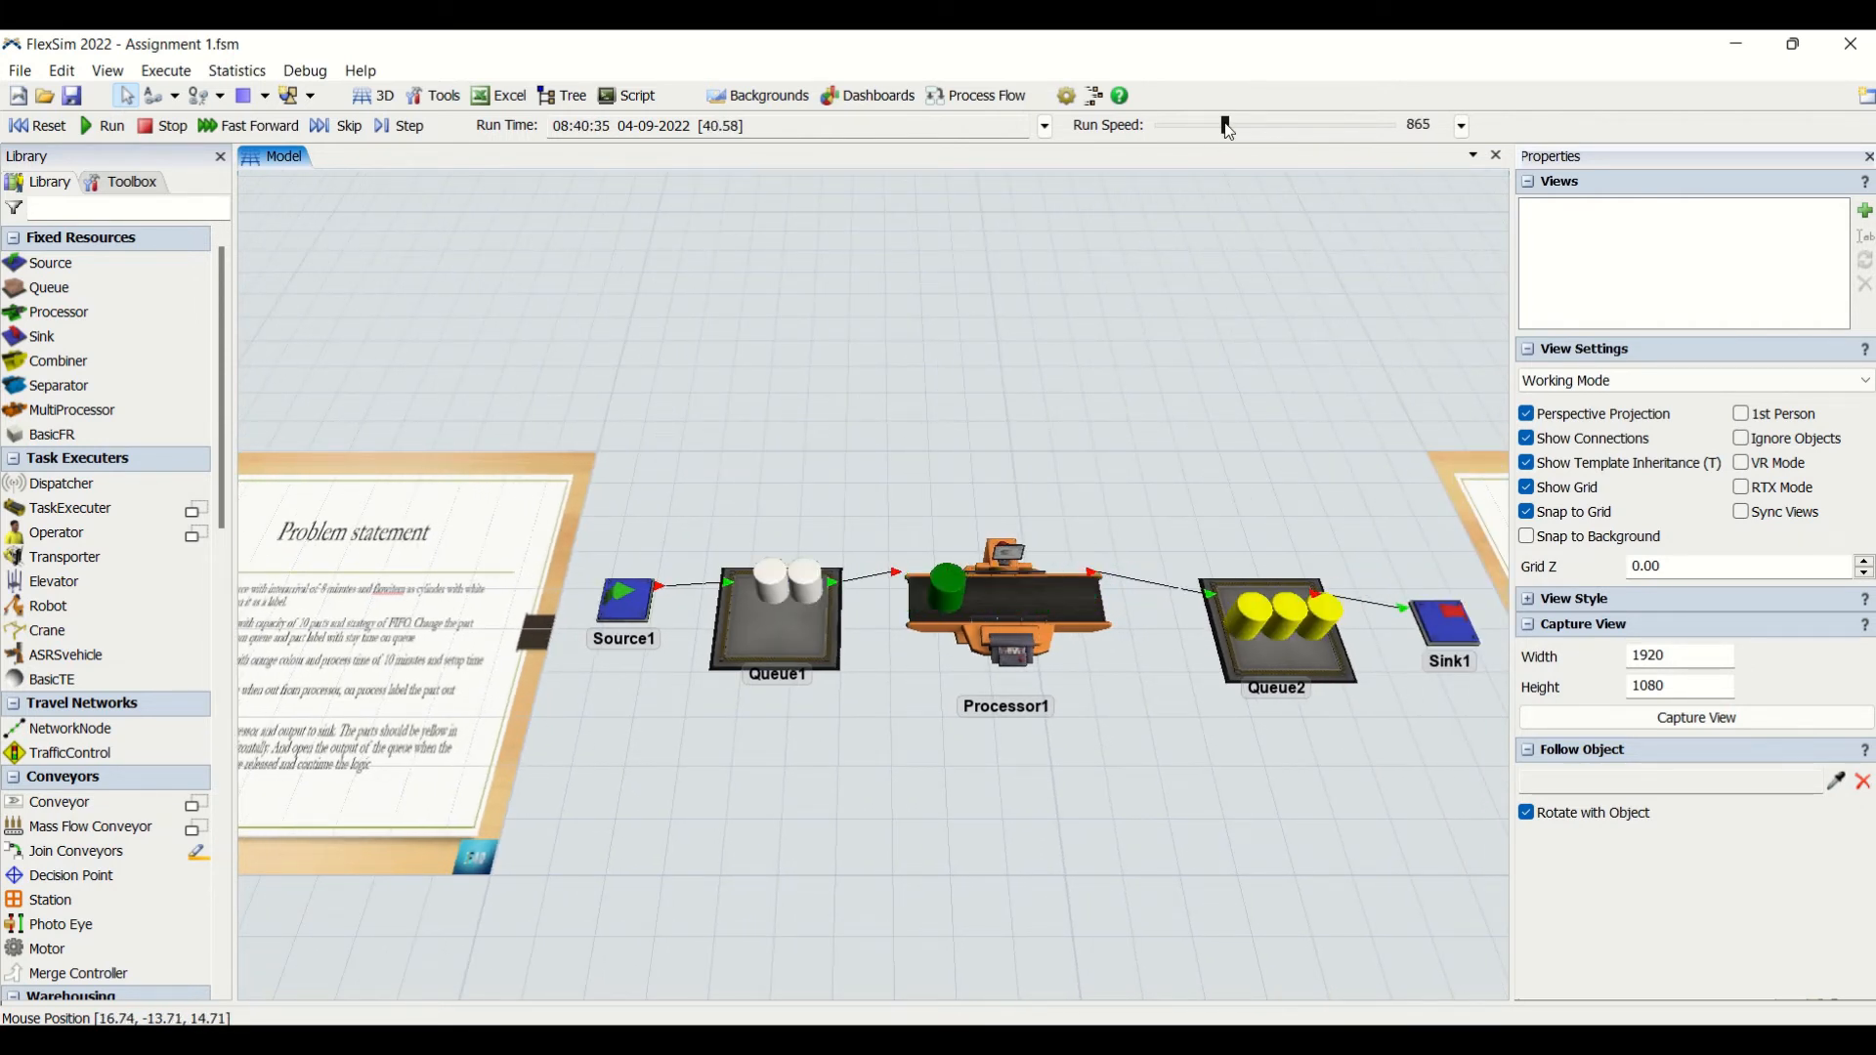
left_click(1293, 662)
left_click_drag(787, 863, 1067, 856)
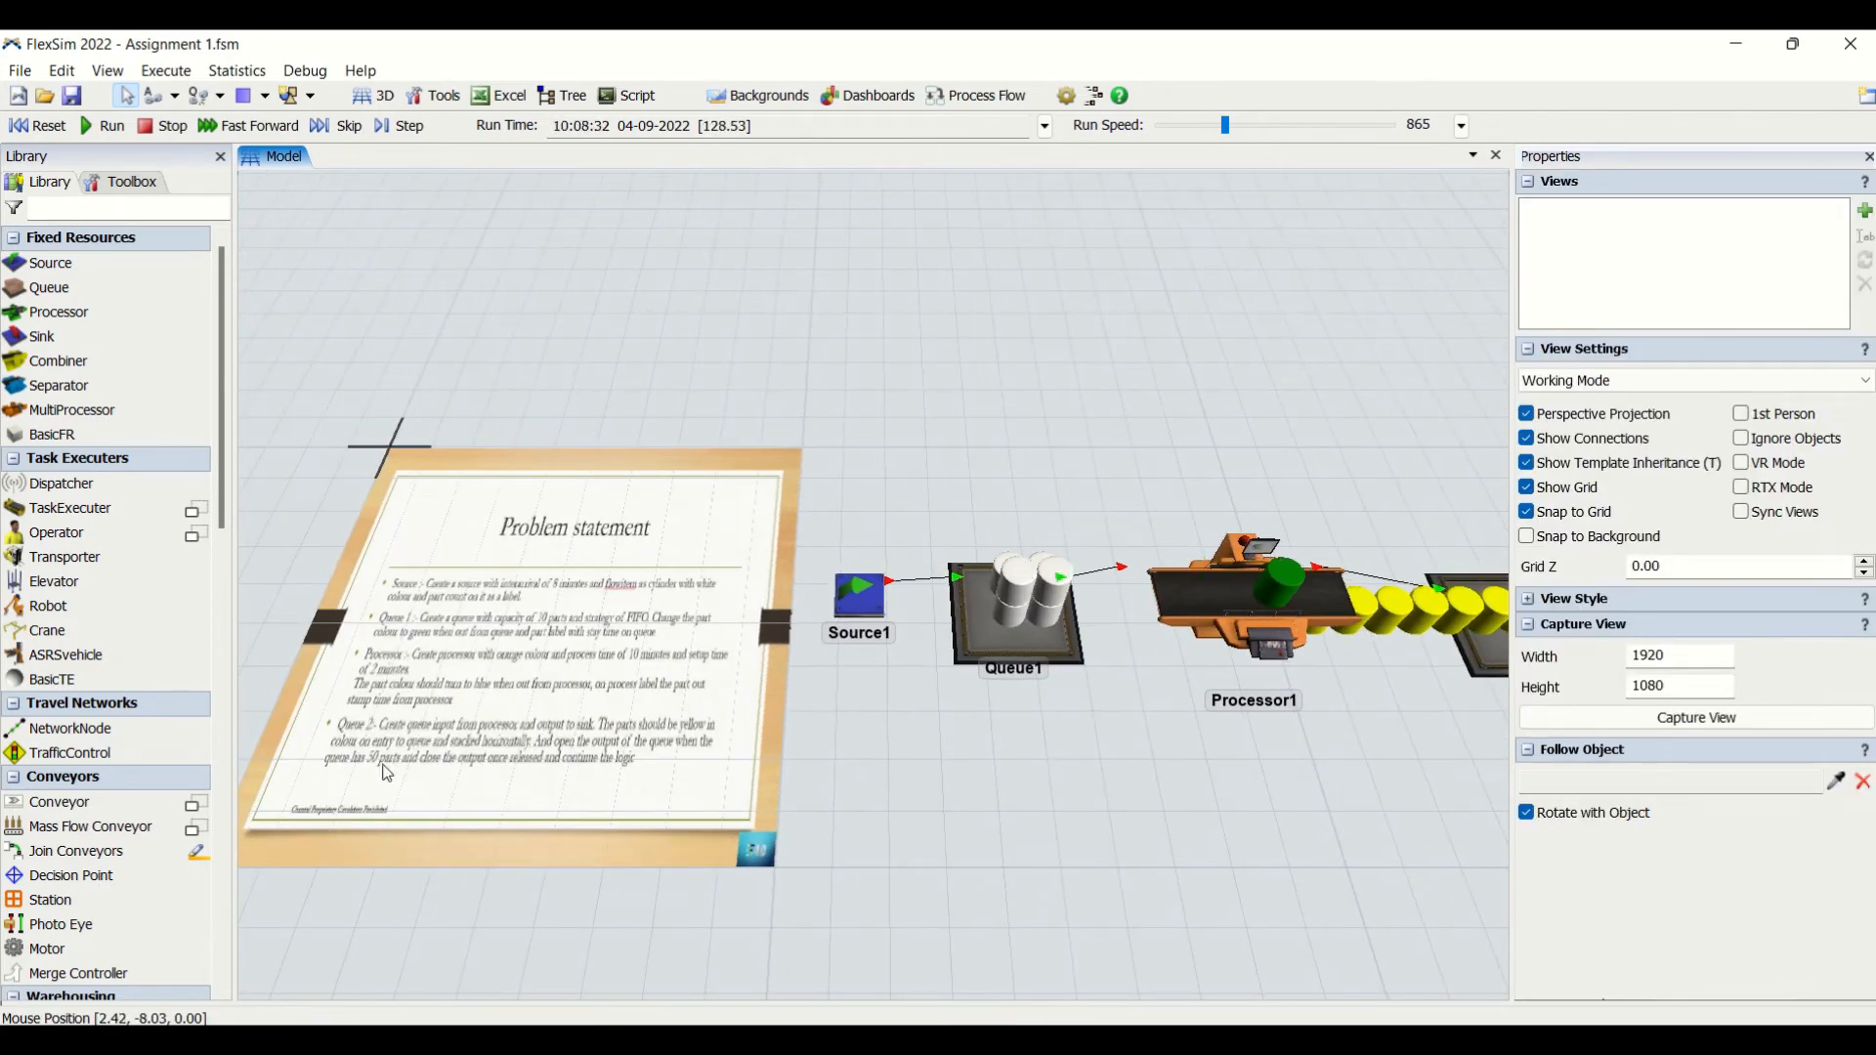
left_click_drag(1299, 785, 724, 870)
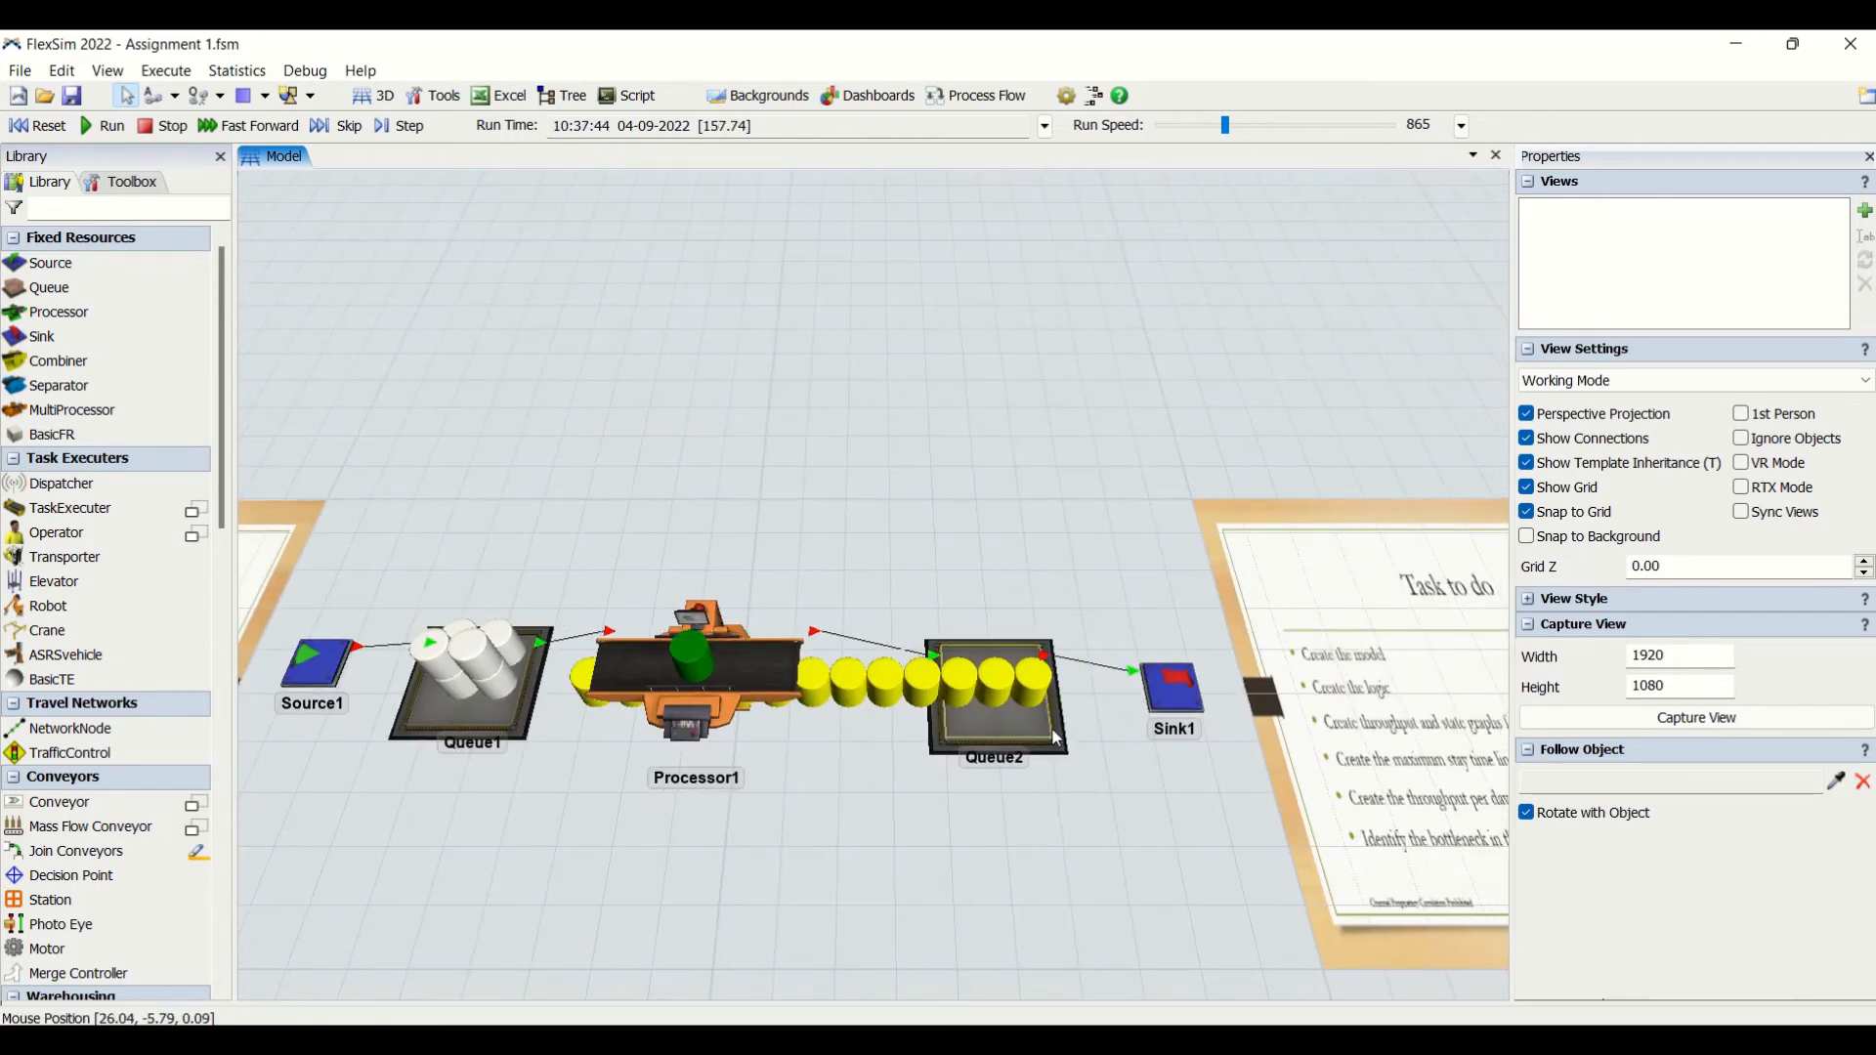
left_click(994, 698)
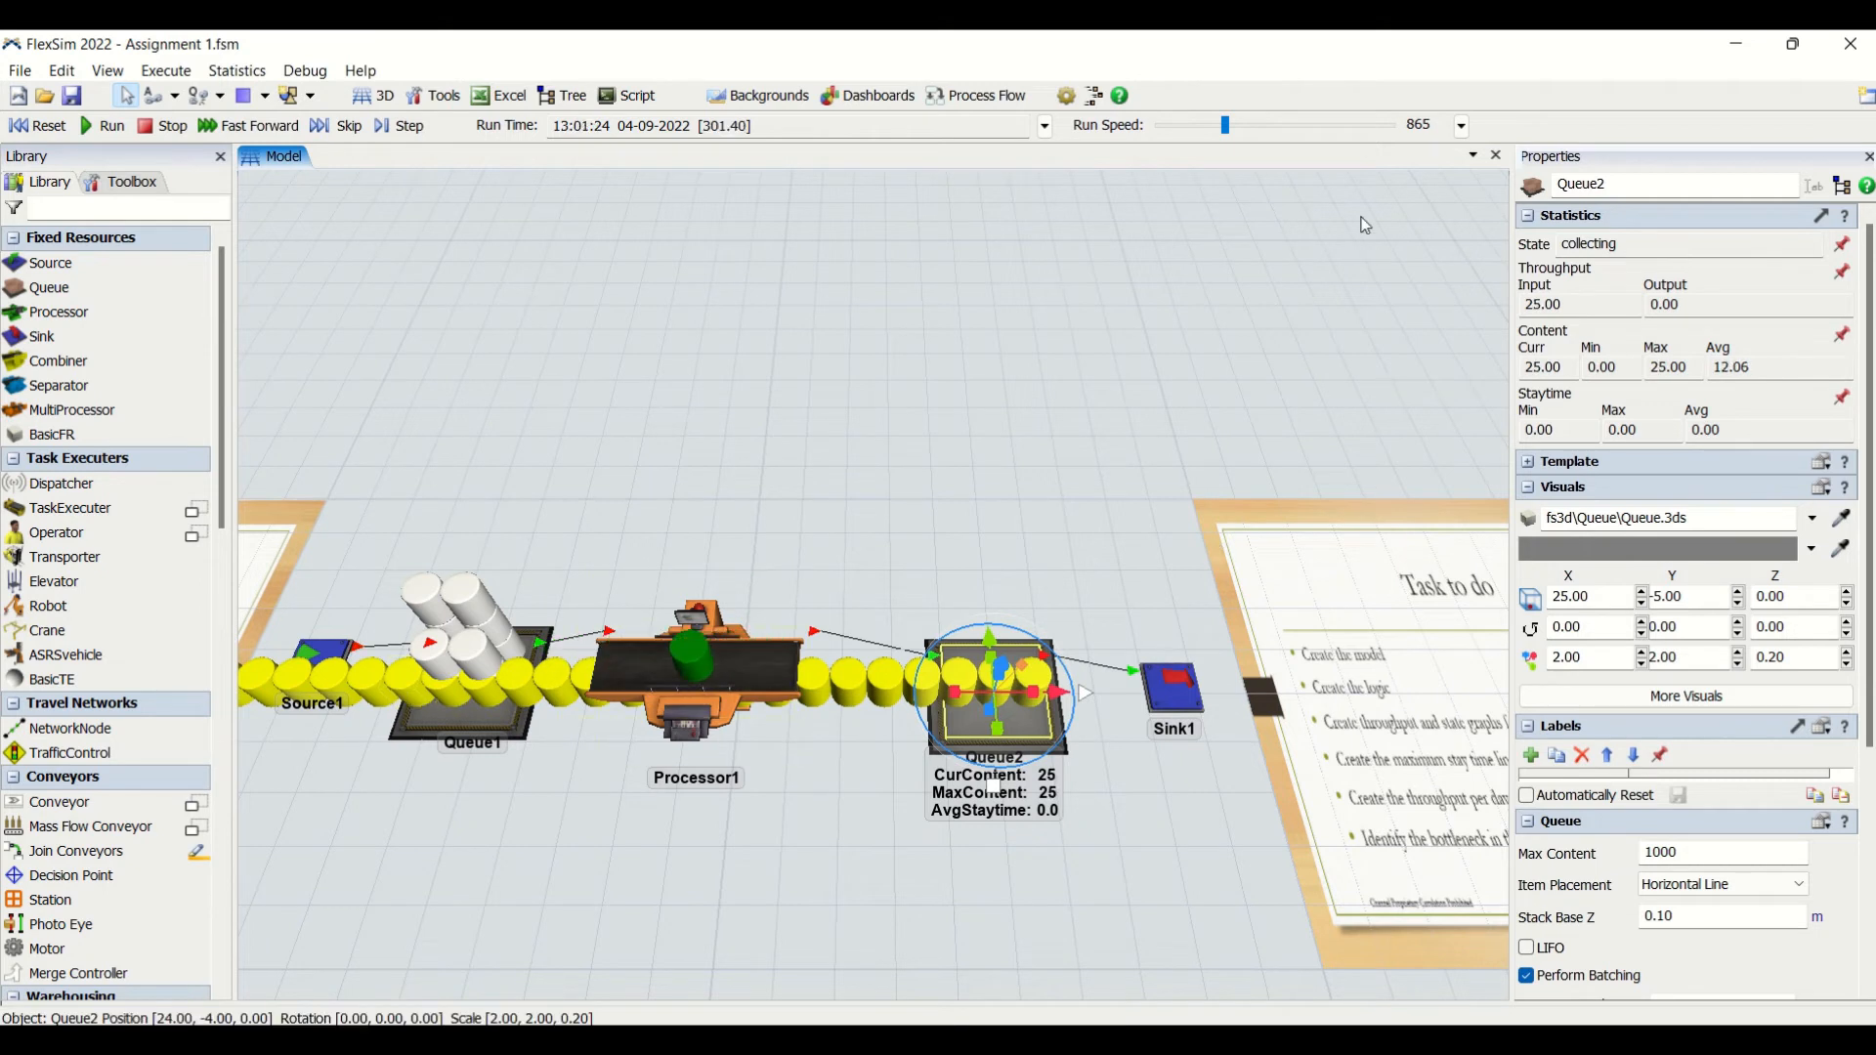
- Reduce the run speed to 458 and inspect the statistics of Sink1 and Queue2
mouse_move(1226, 127)
left_mouse_down()
mouse_move(1264, 129)
mouse_move(1215, 129)
left_mouse_up()
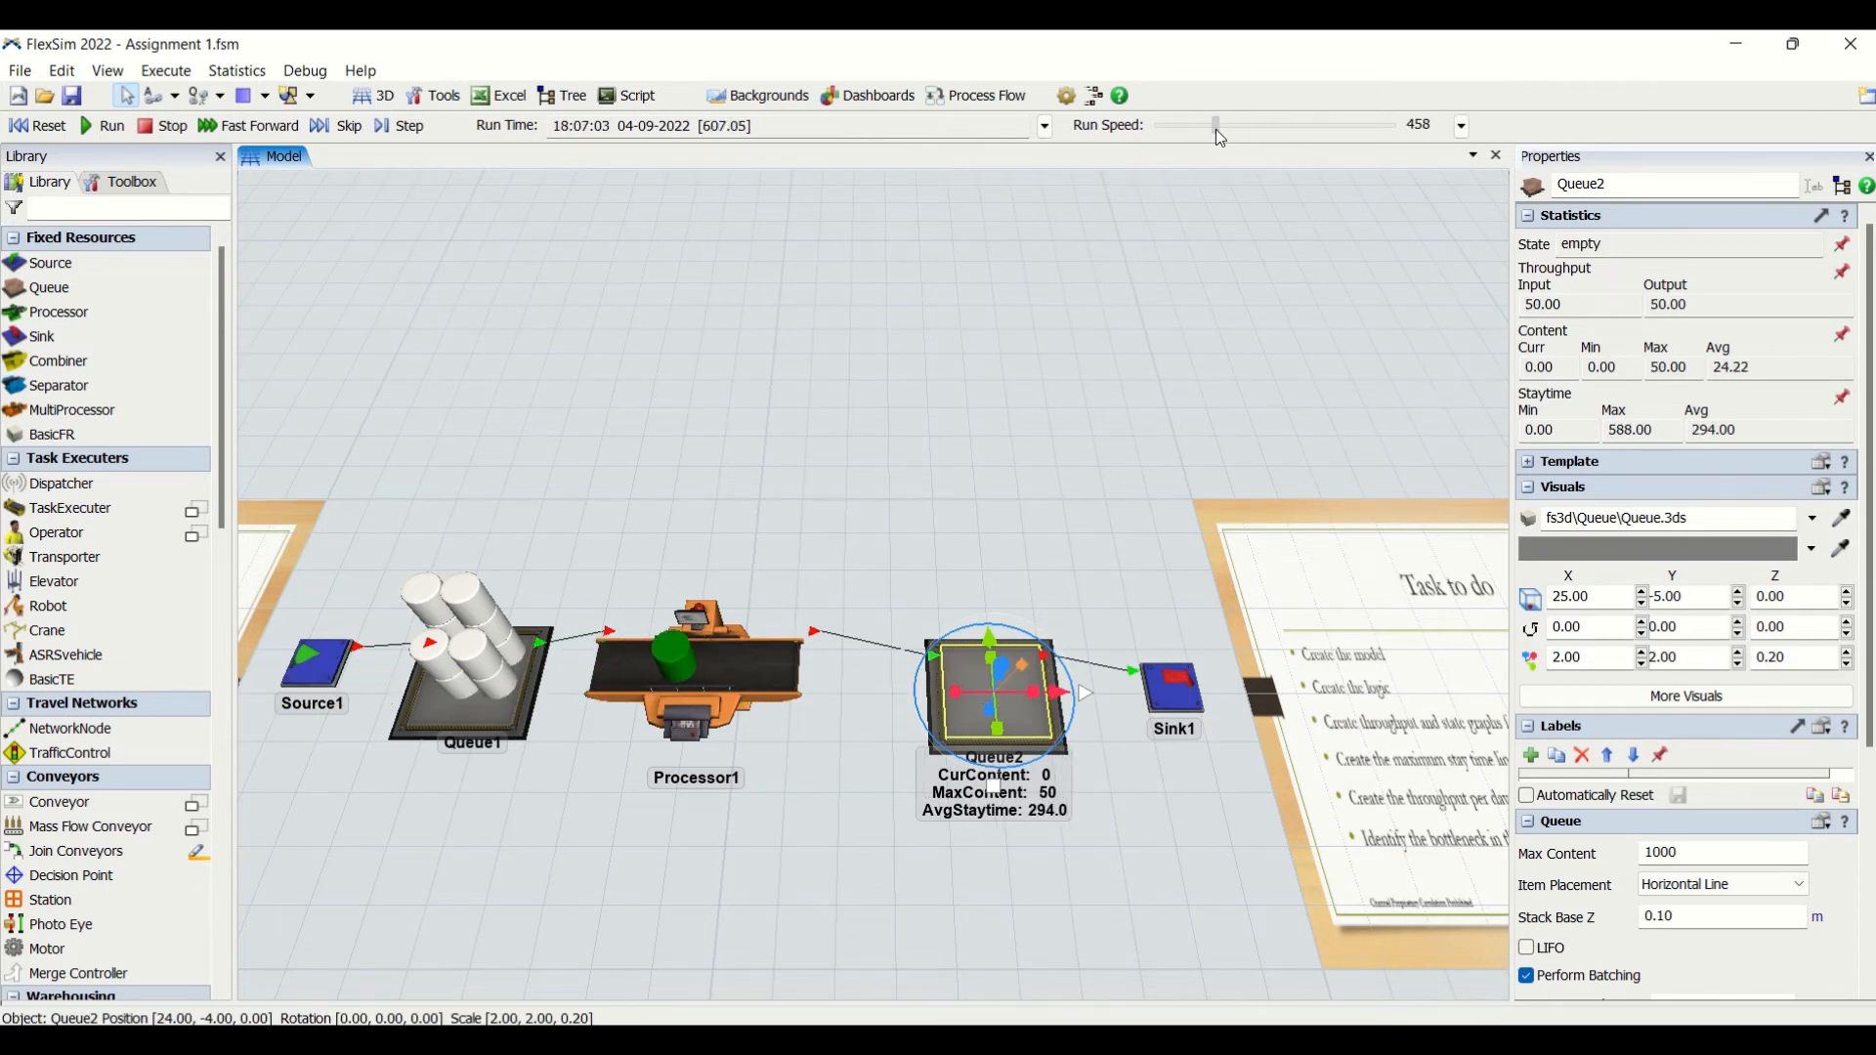
left_click(1174, 687)
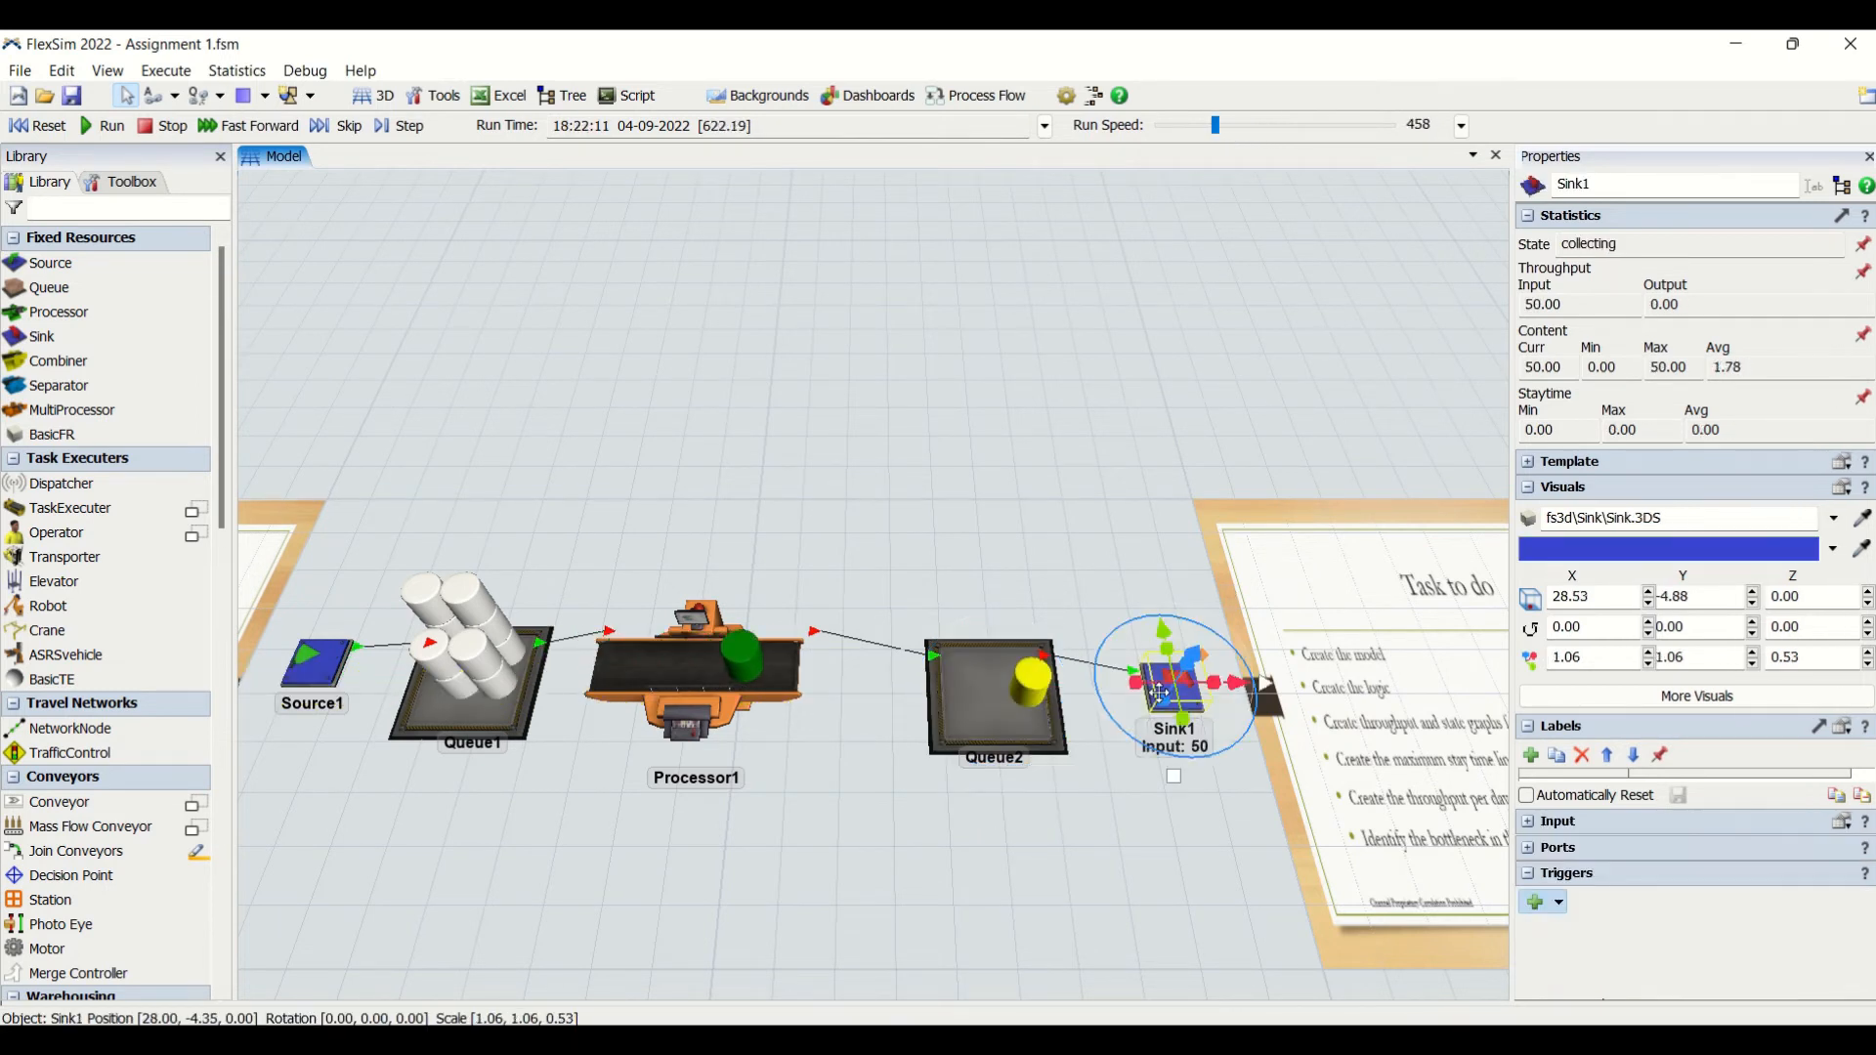
left_click(1010, 750)
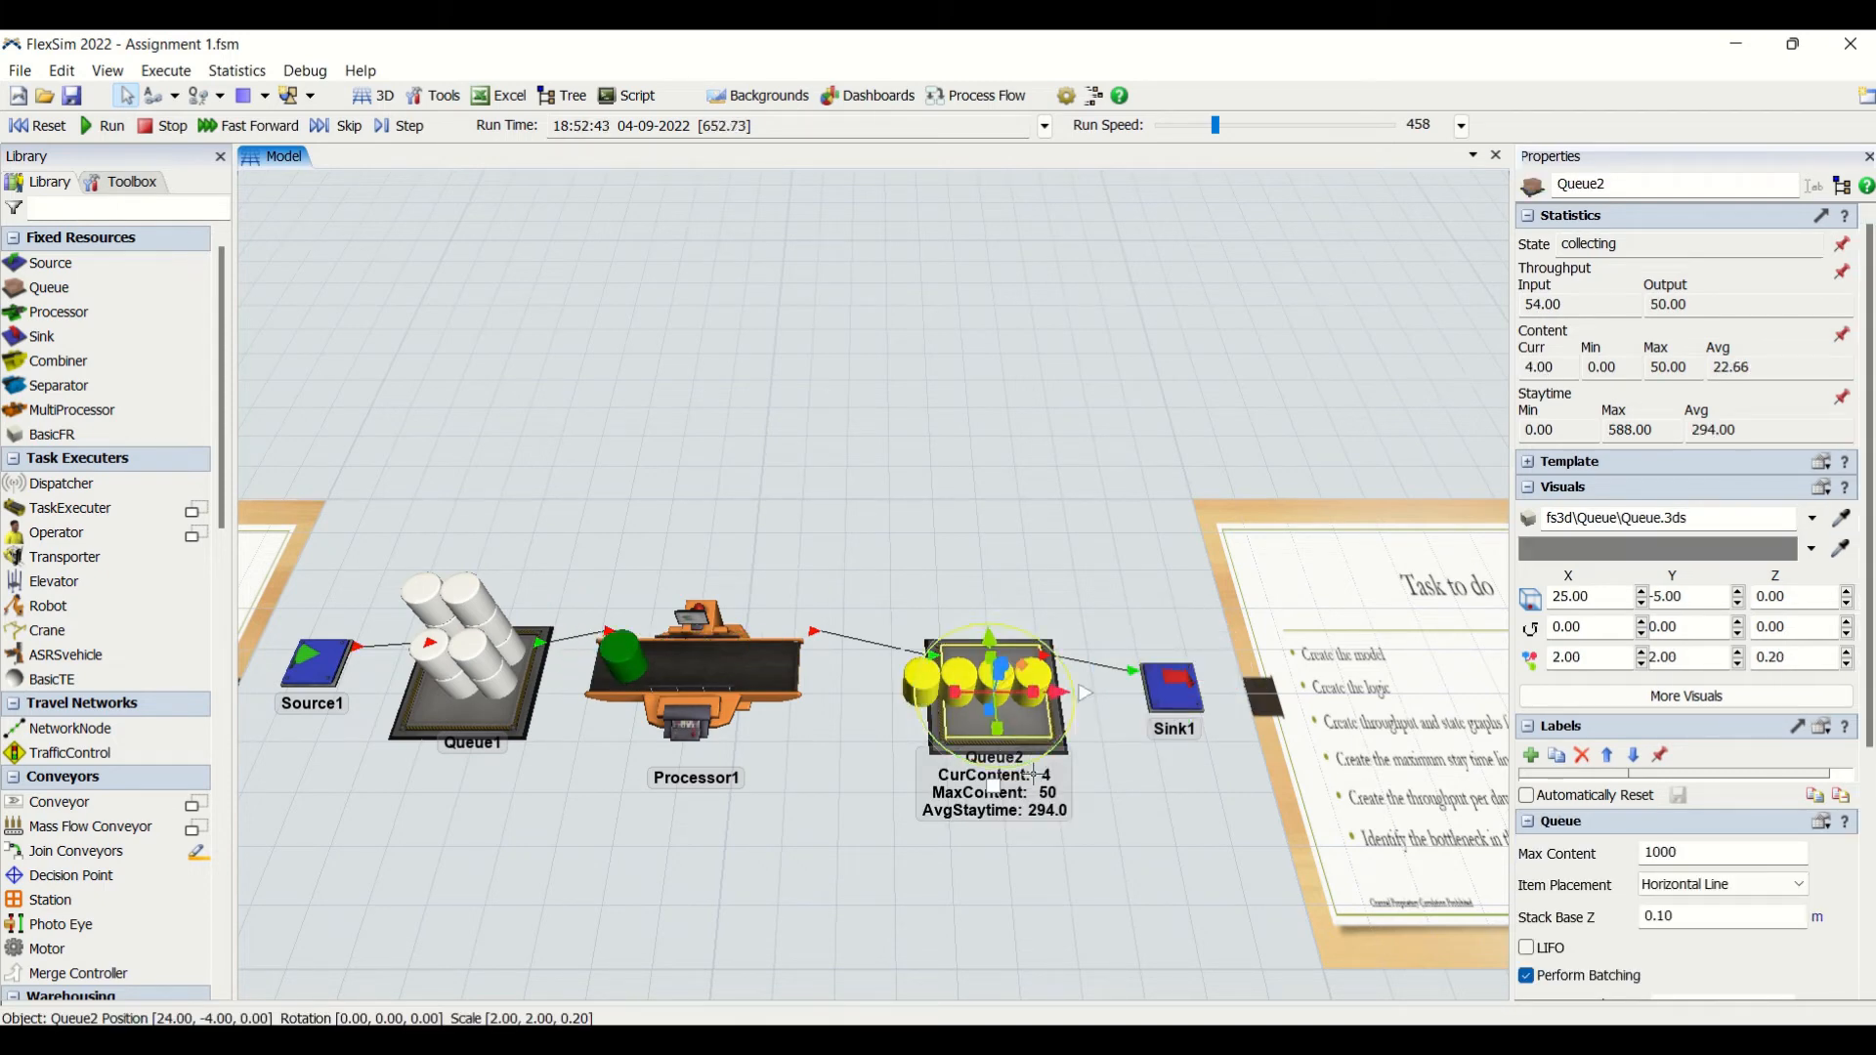
left_click(1158, 801)
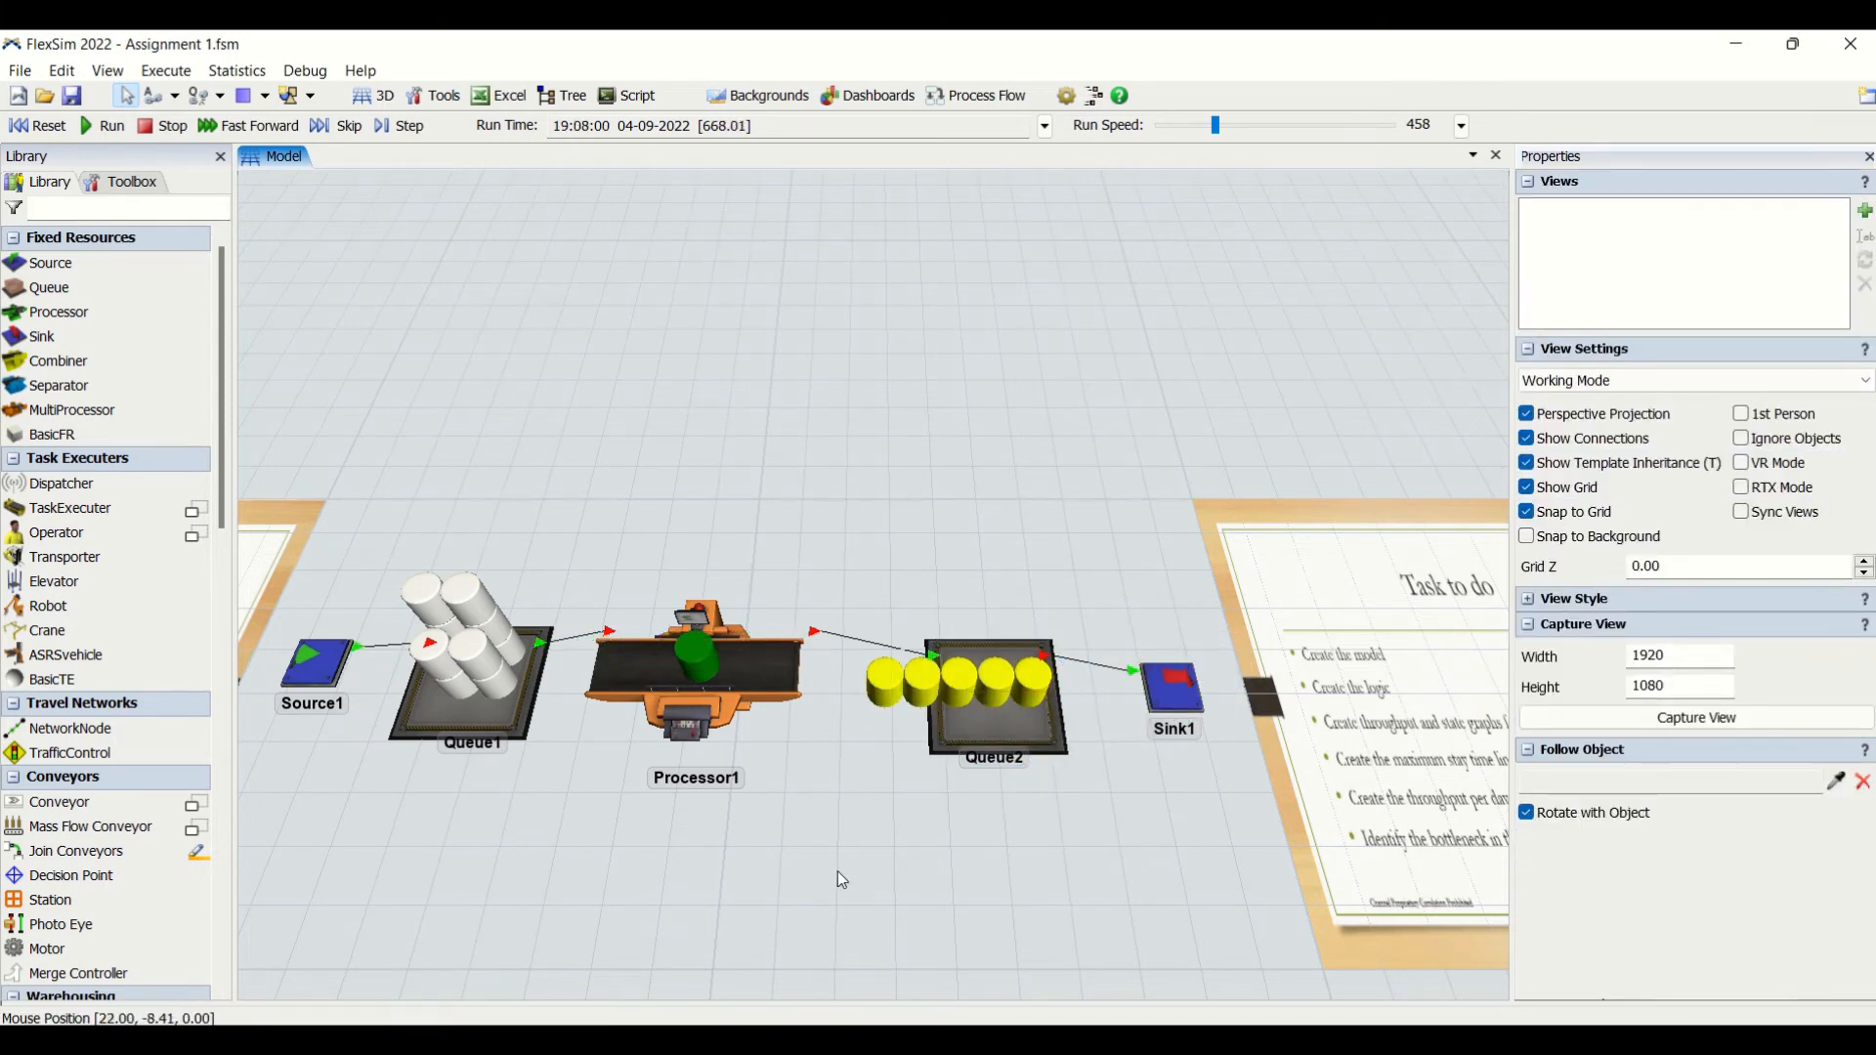
- Consult the Task to do list for the required graphs, and add a blank dashboard to the reset model
left_click_drag(836, 870, 514, 719)
scroll(1204, 770, "down", 2)
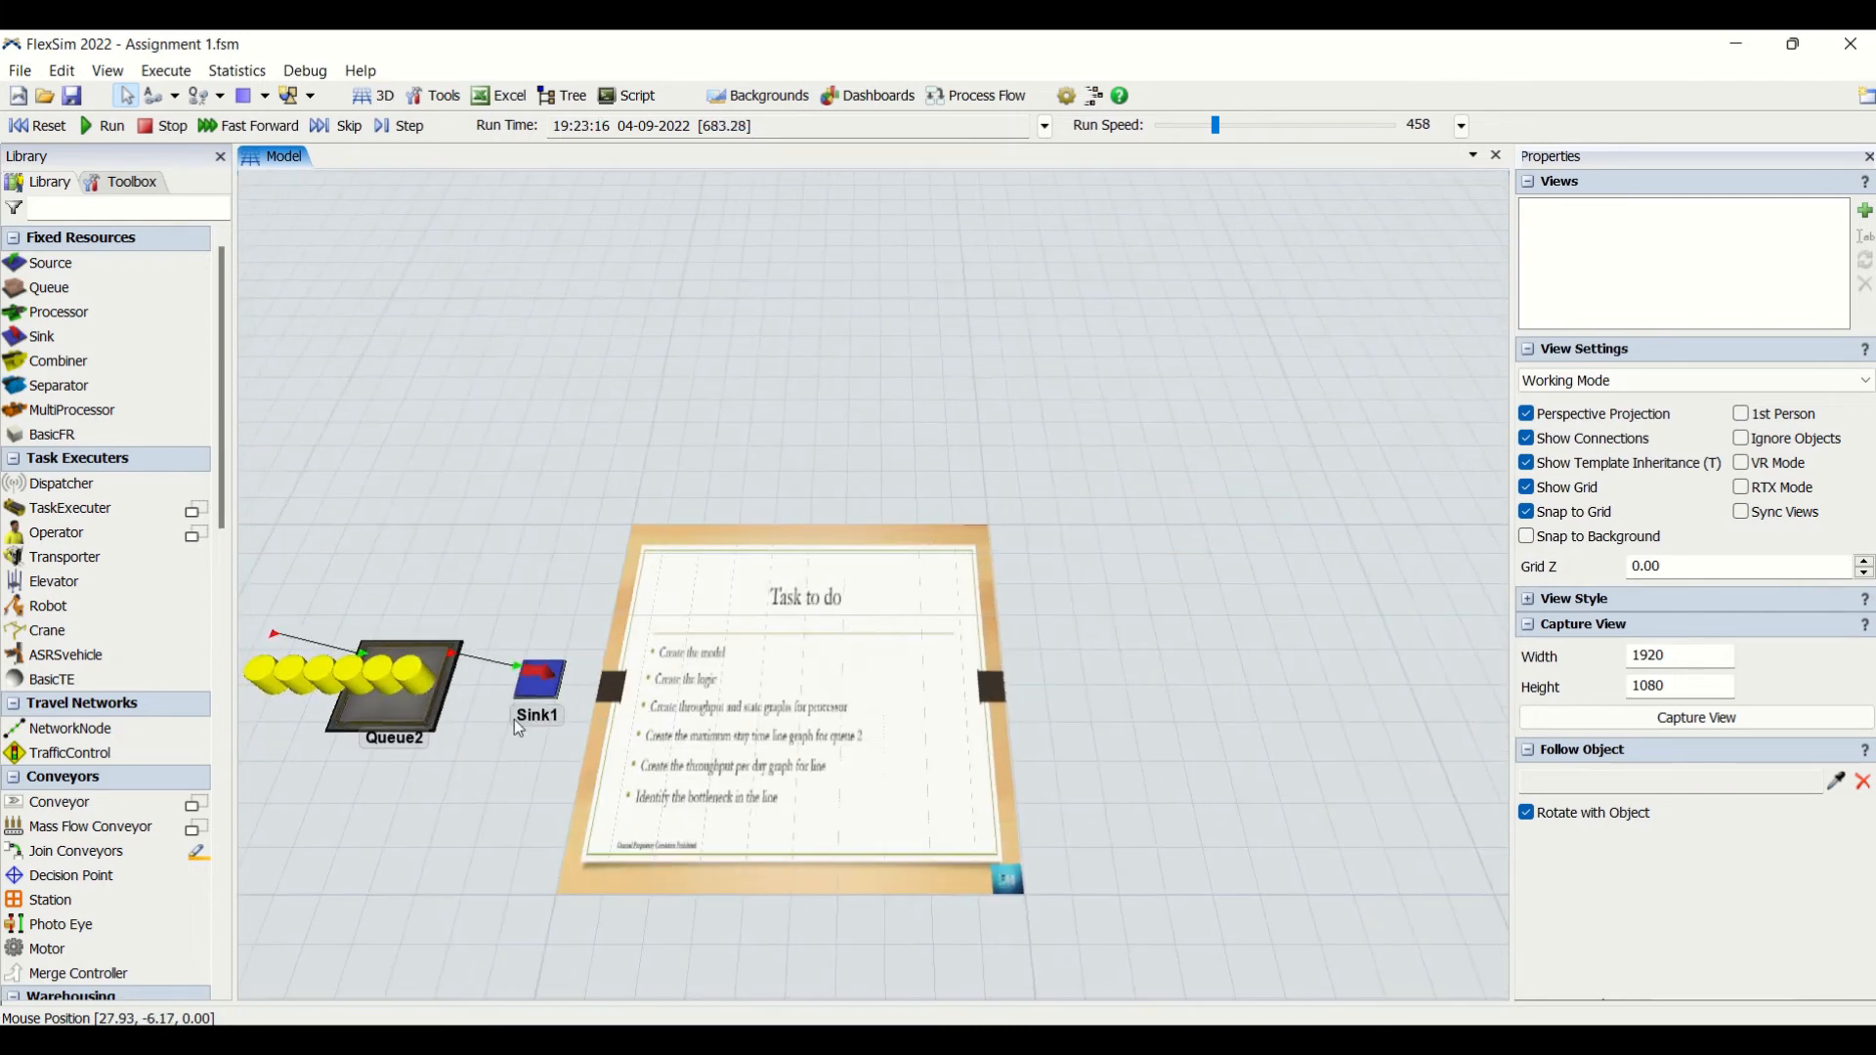
scroll(728, 671, "up", 4)
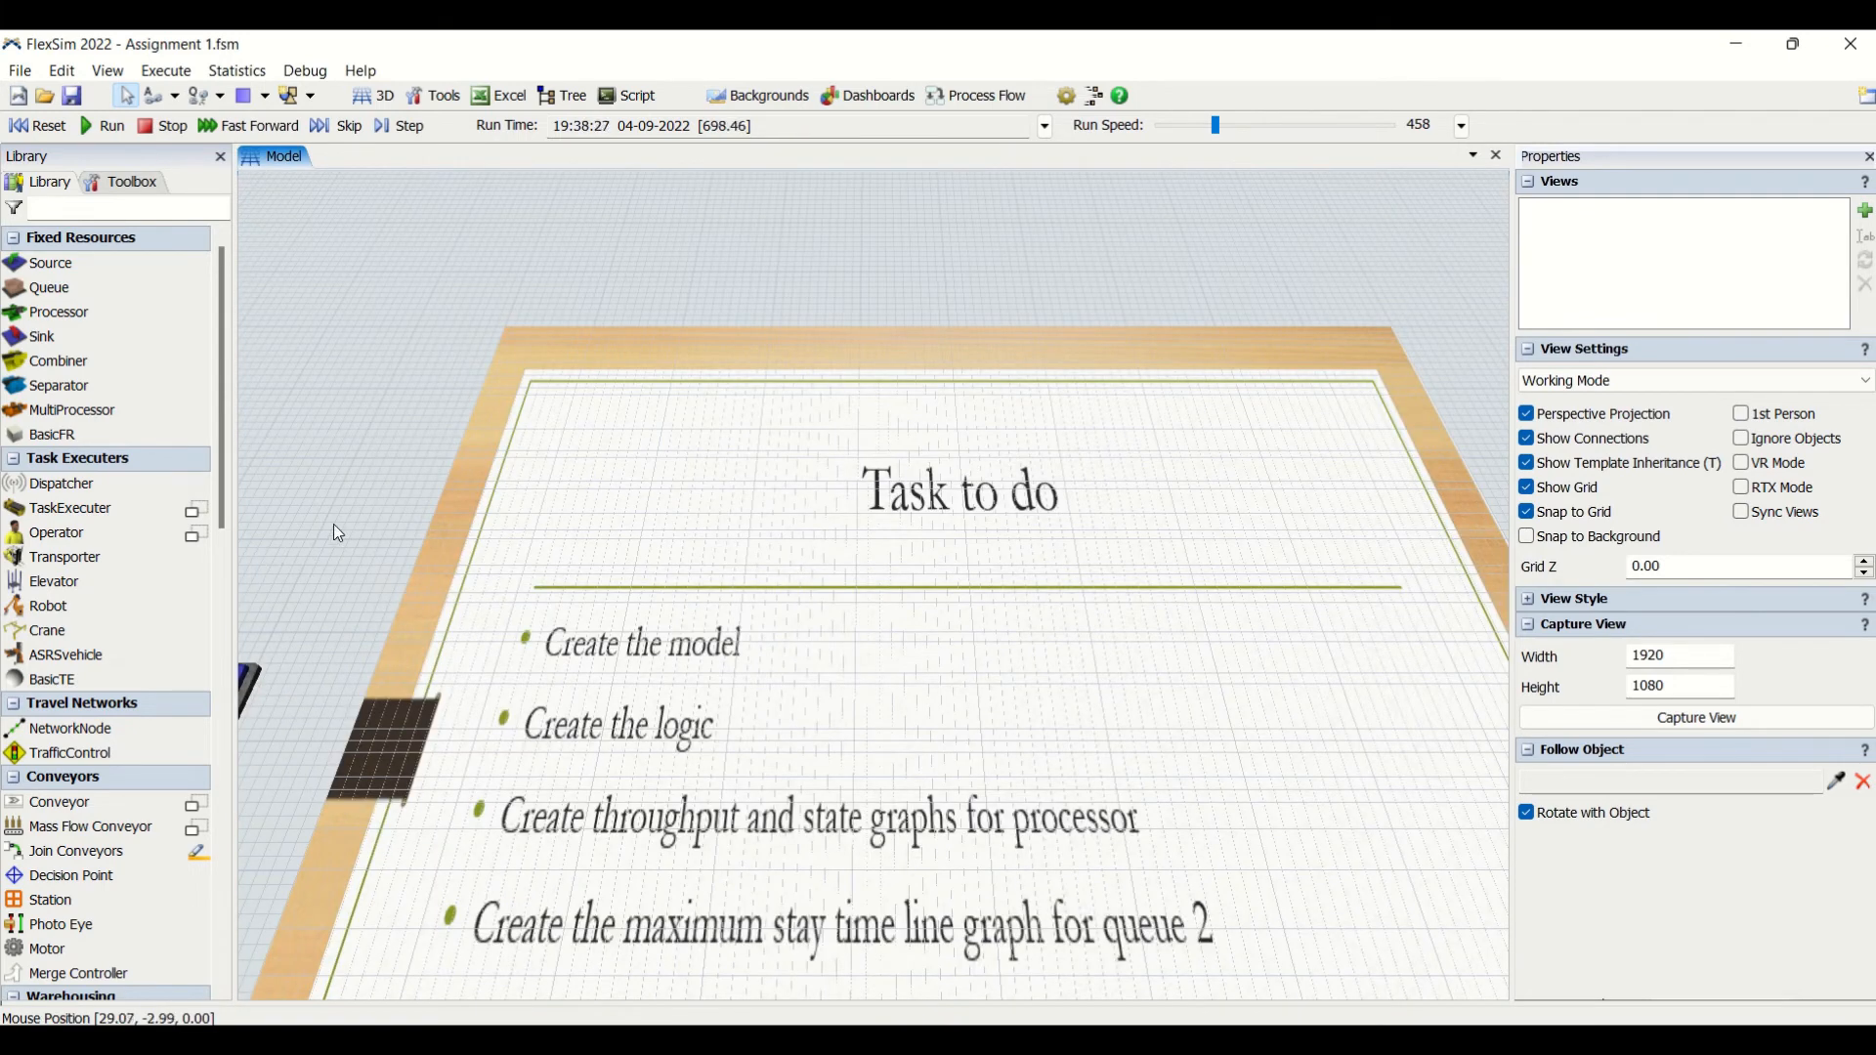
scroll(500, 281, "down", 6)
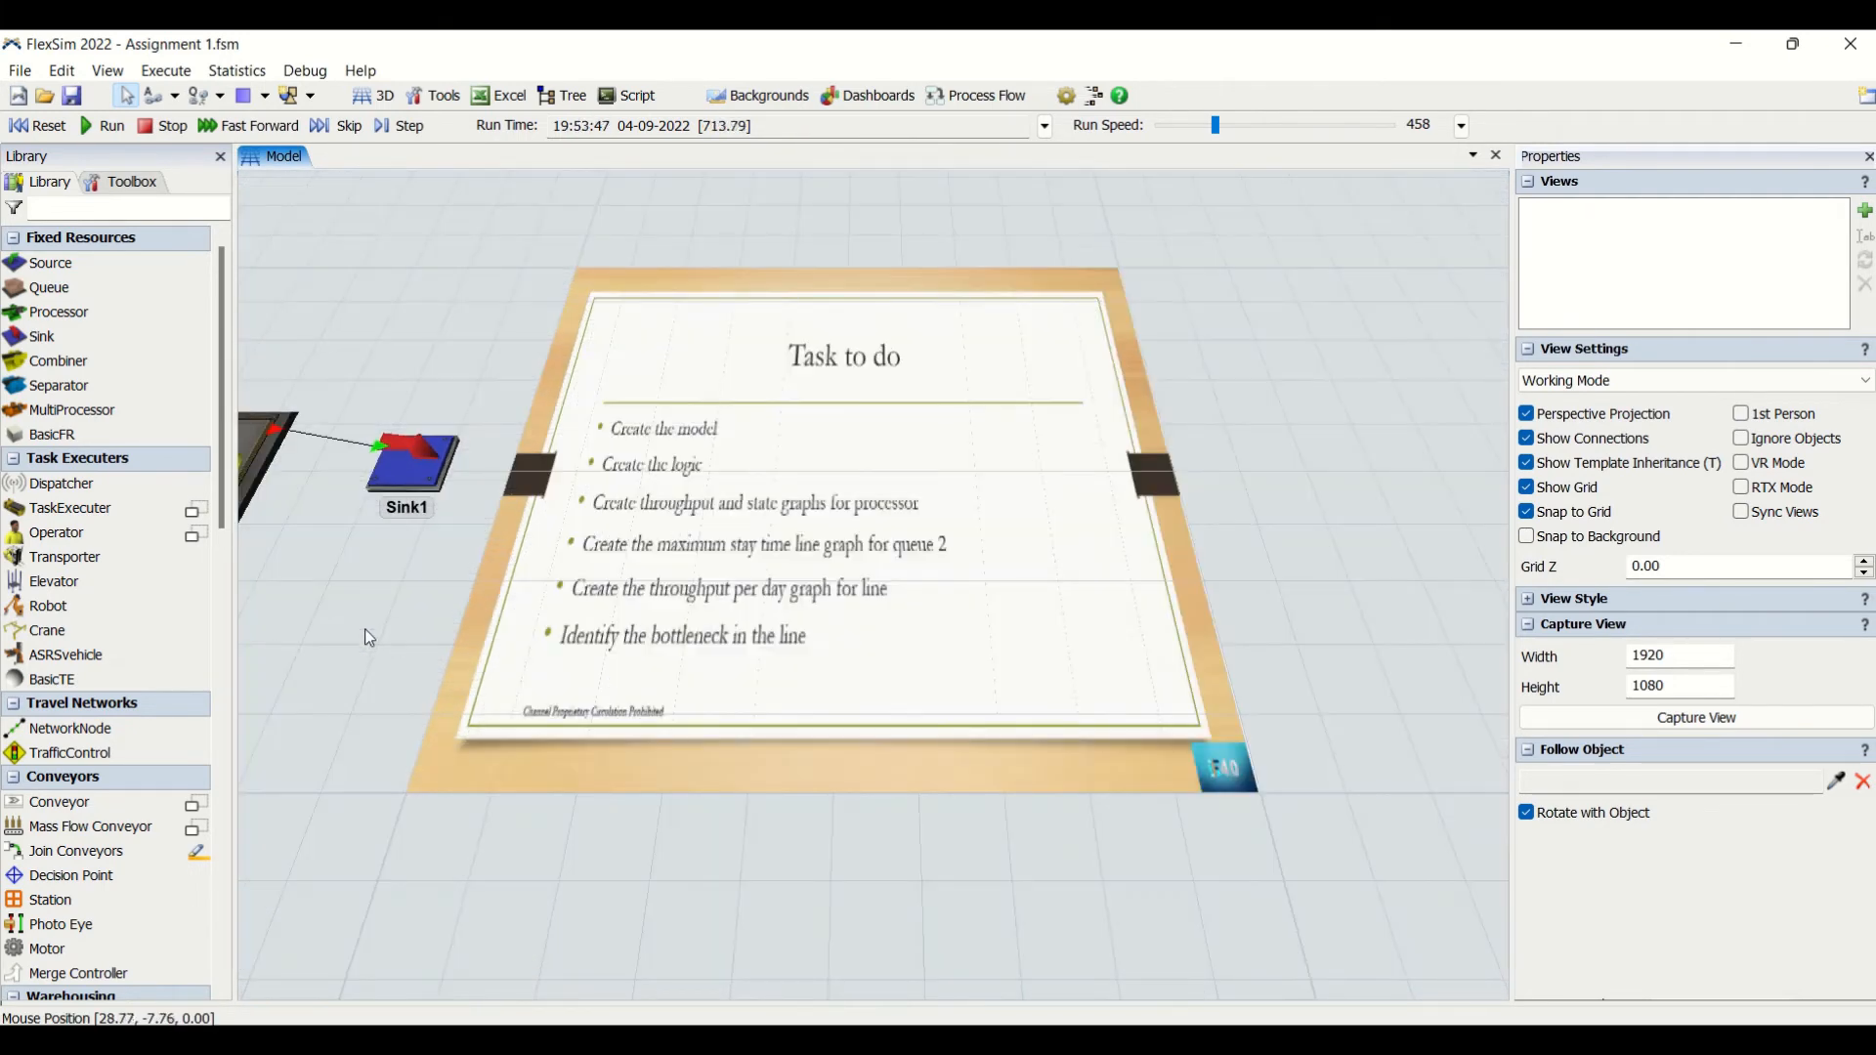
left_click_drag(369, 637, 621, 648)
scroll(630, 660, "down", 2)
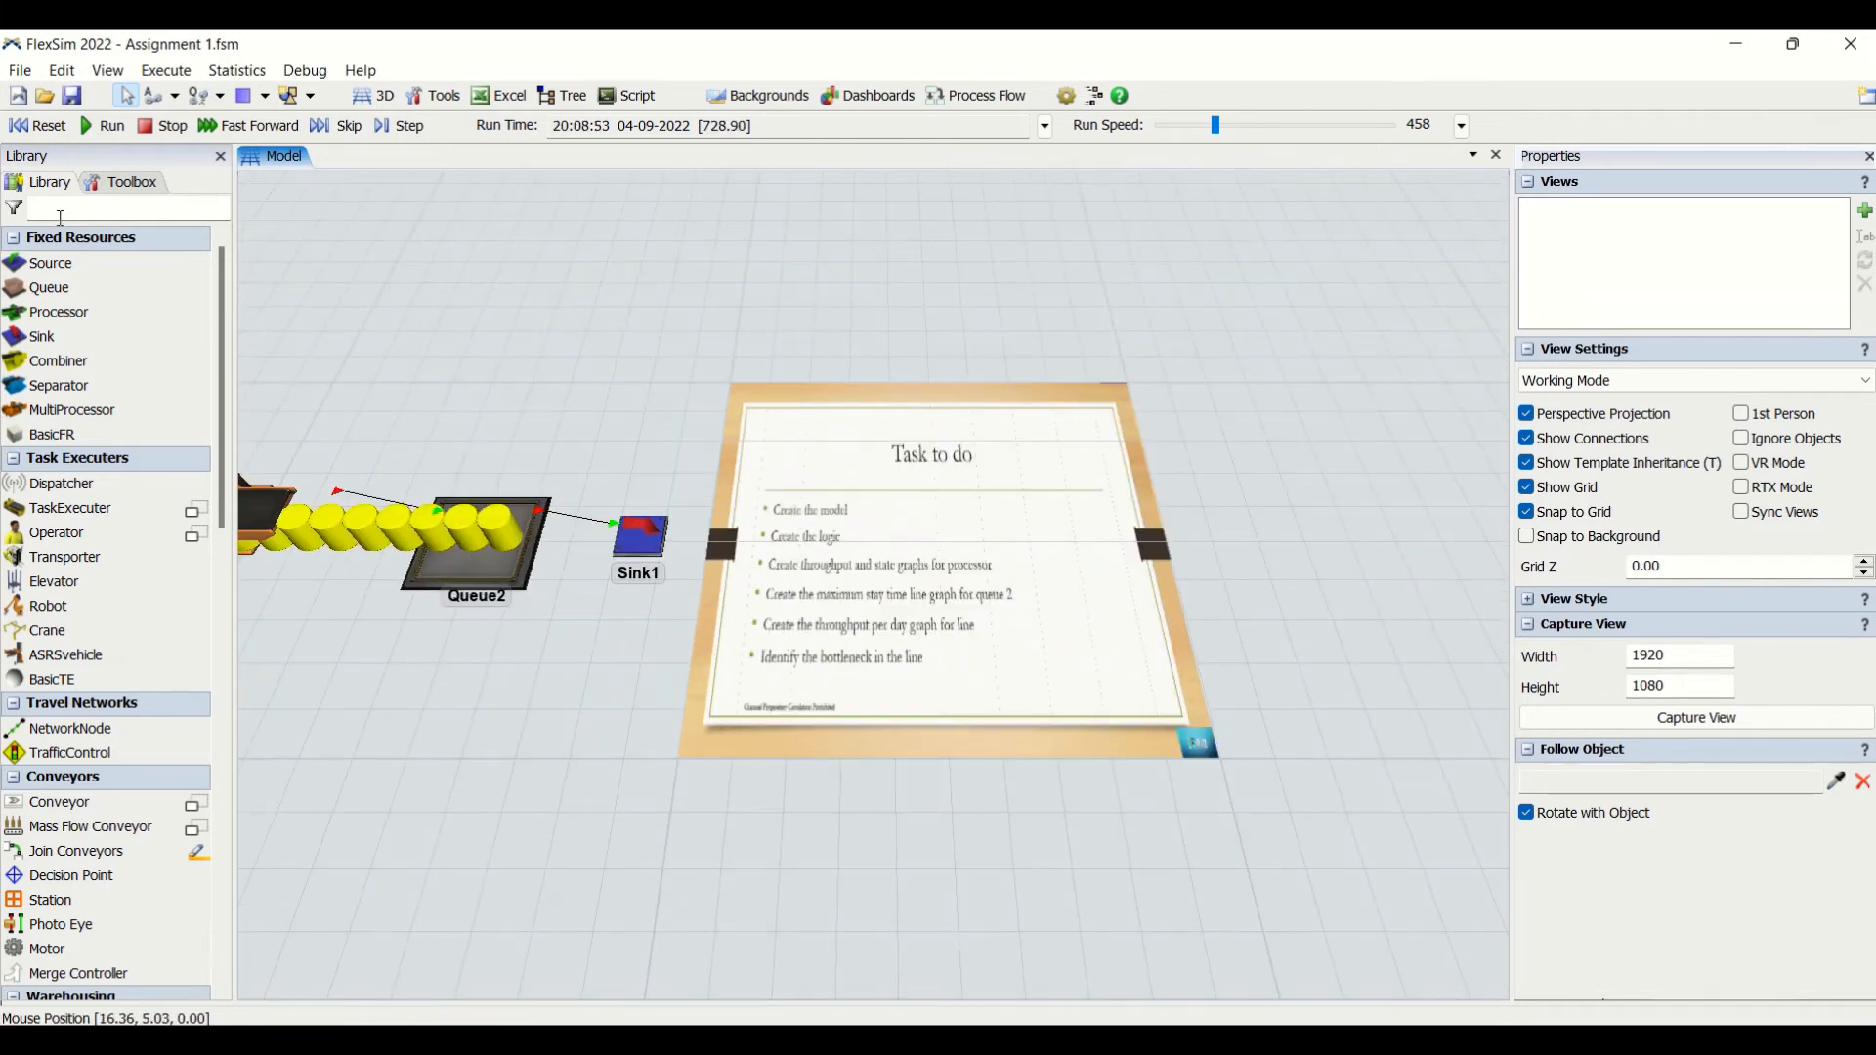
left_click(39, 127)
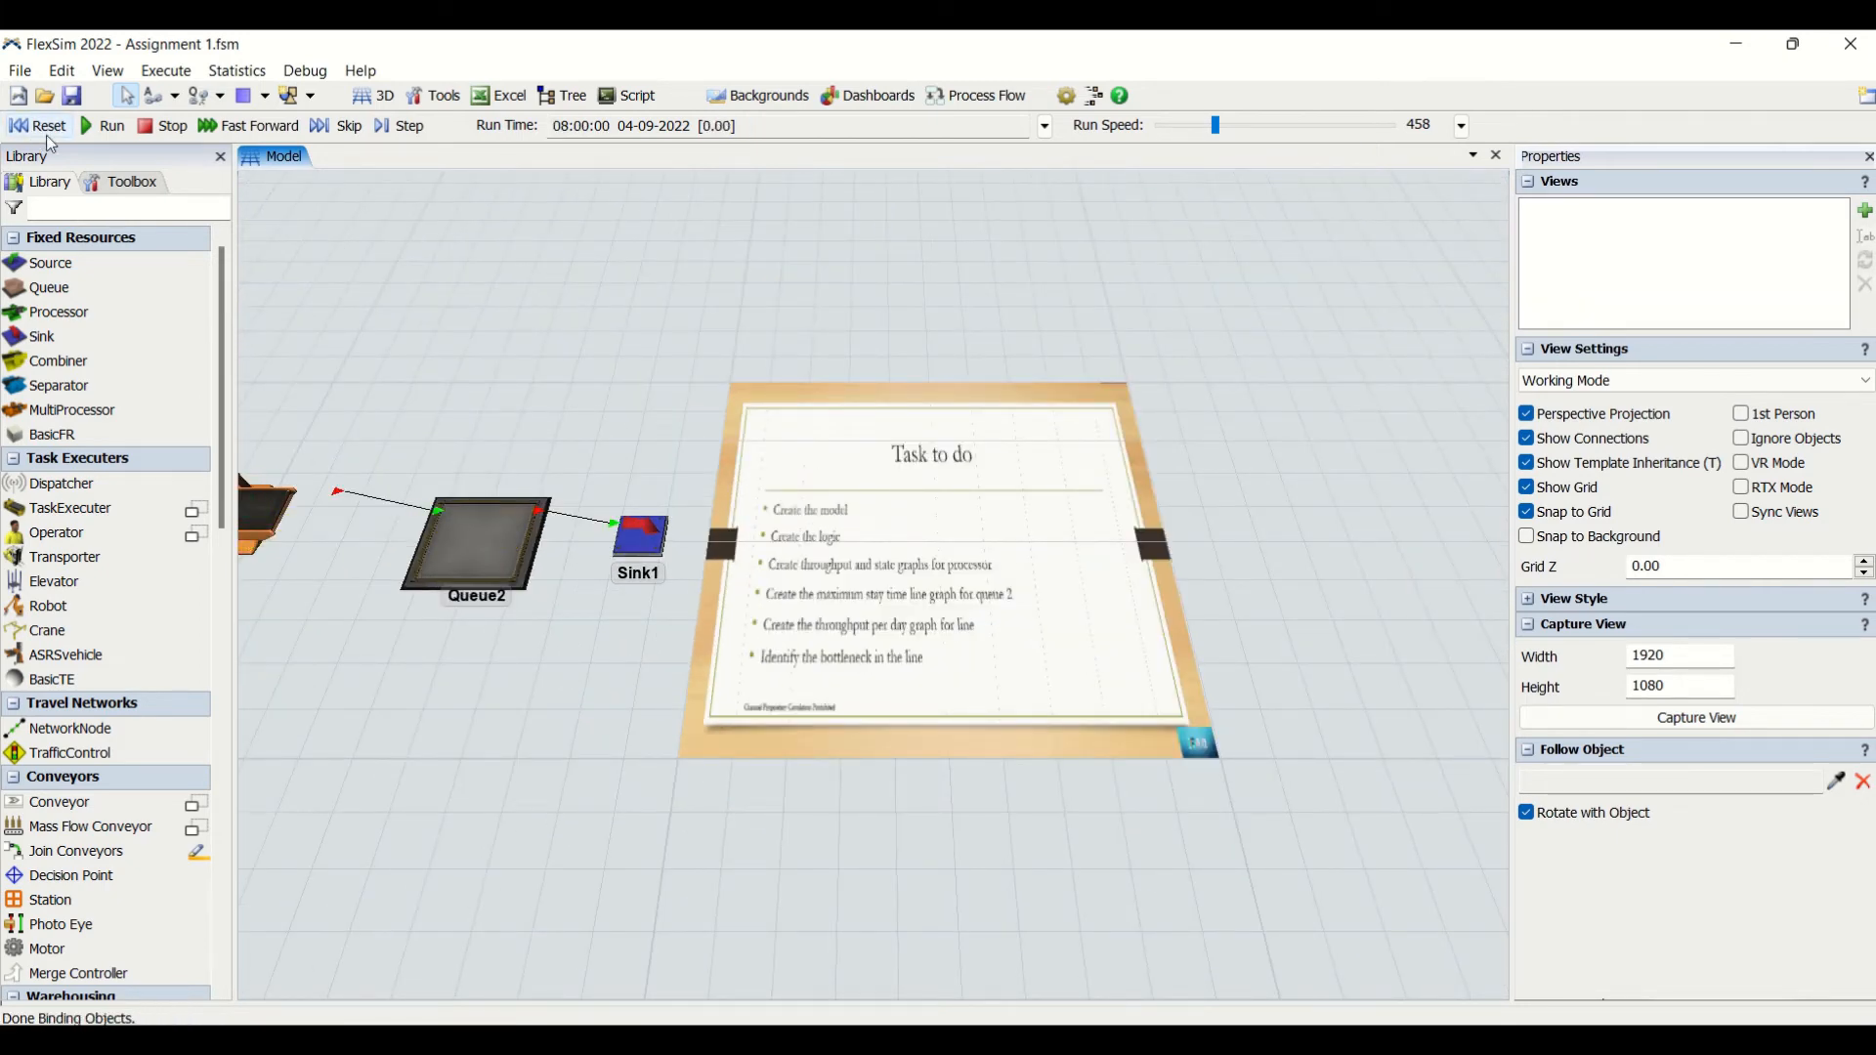
left_click(852, 96)
left_click(889, 124)
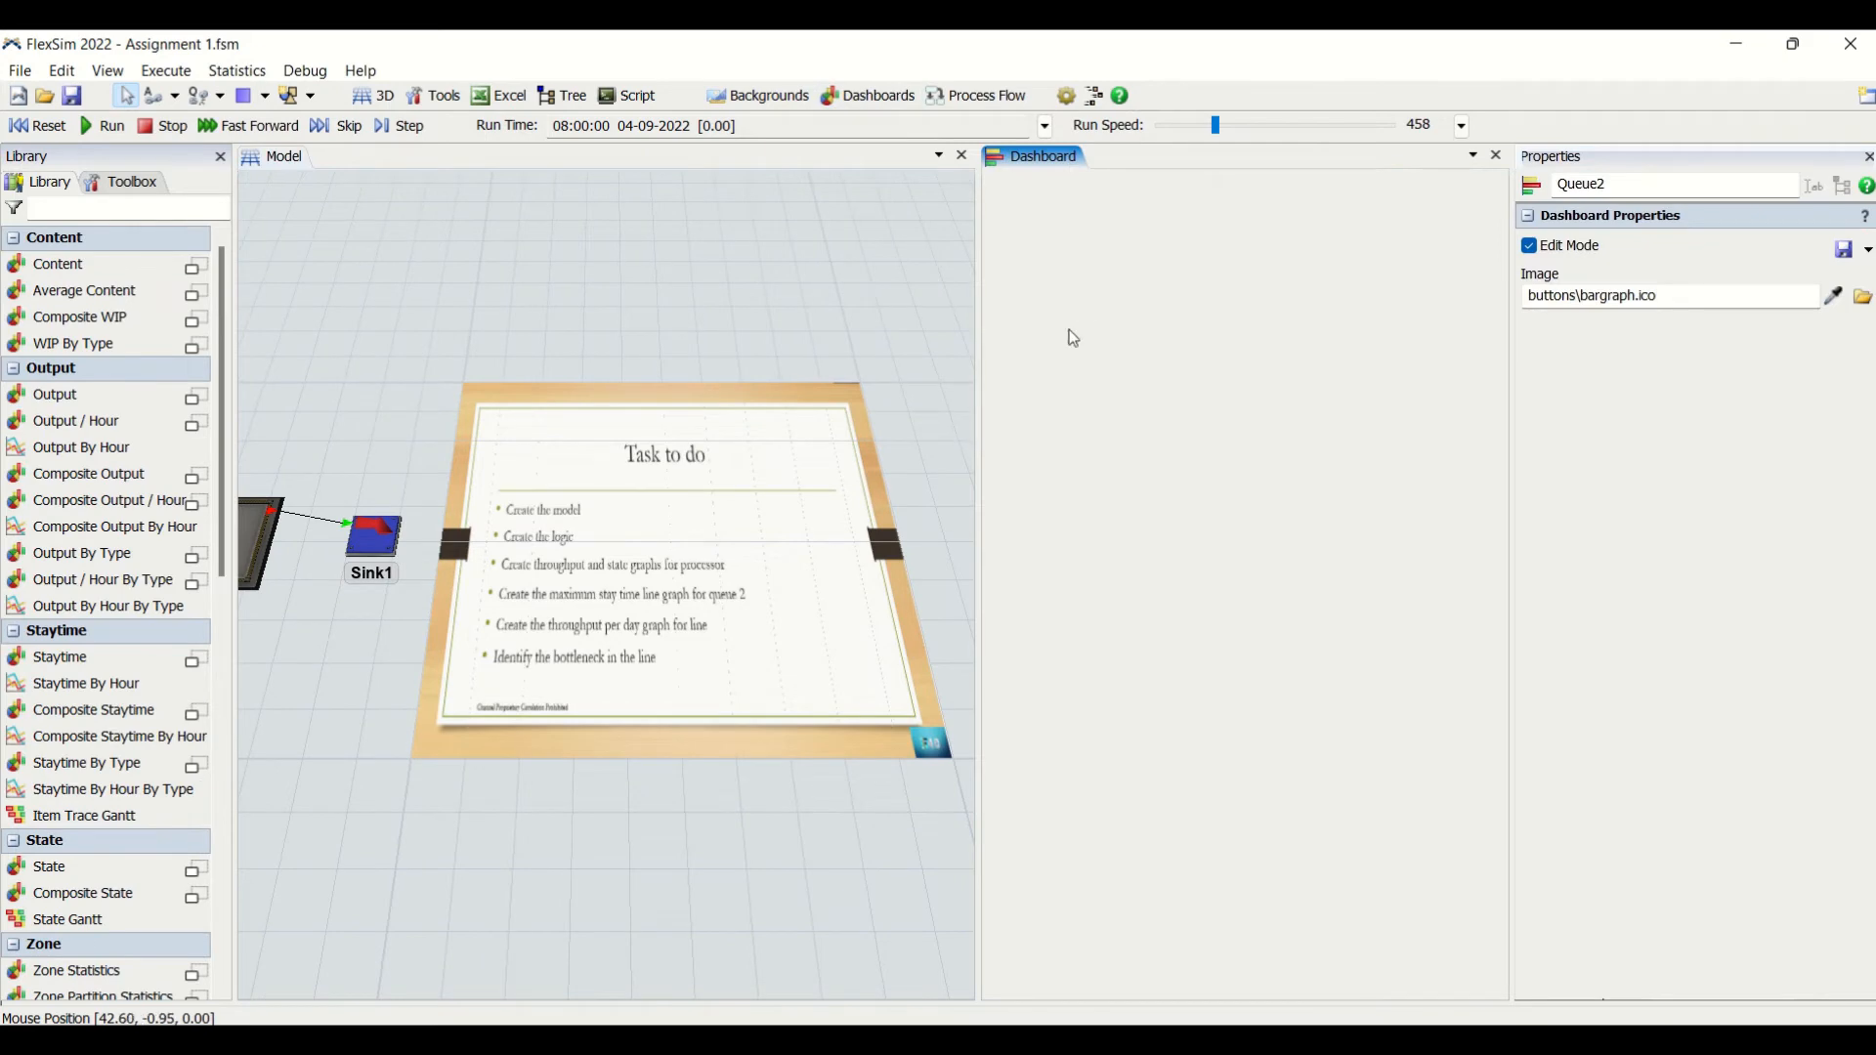
- Add a State pie chart to the dashboard and place it in the dashboard's upper-left corner
double_click(1099, 277)
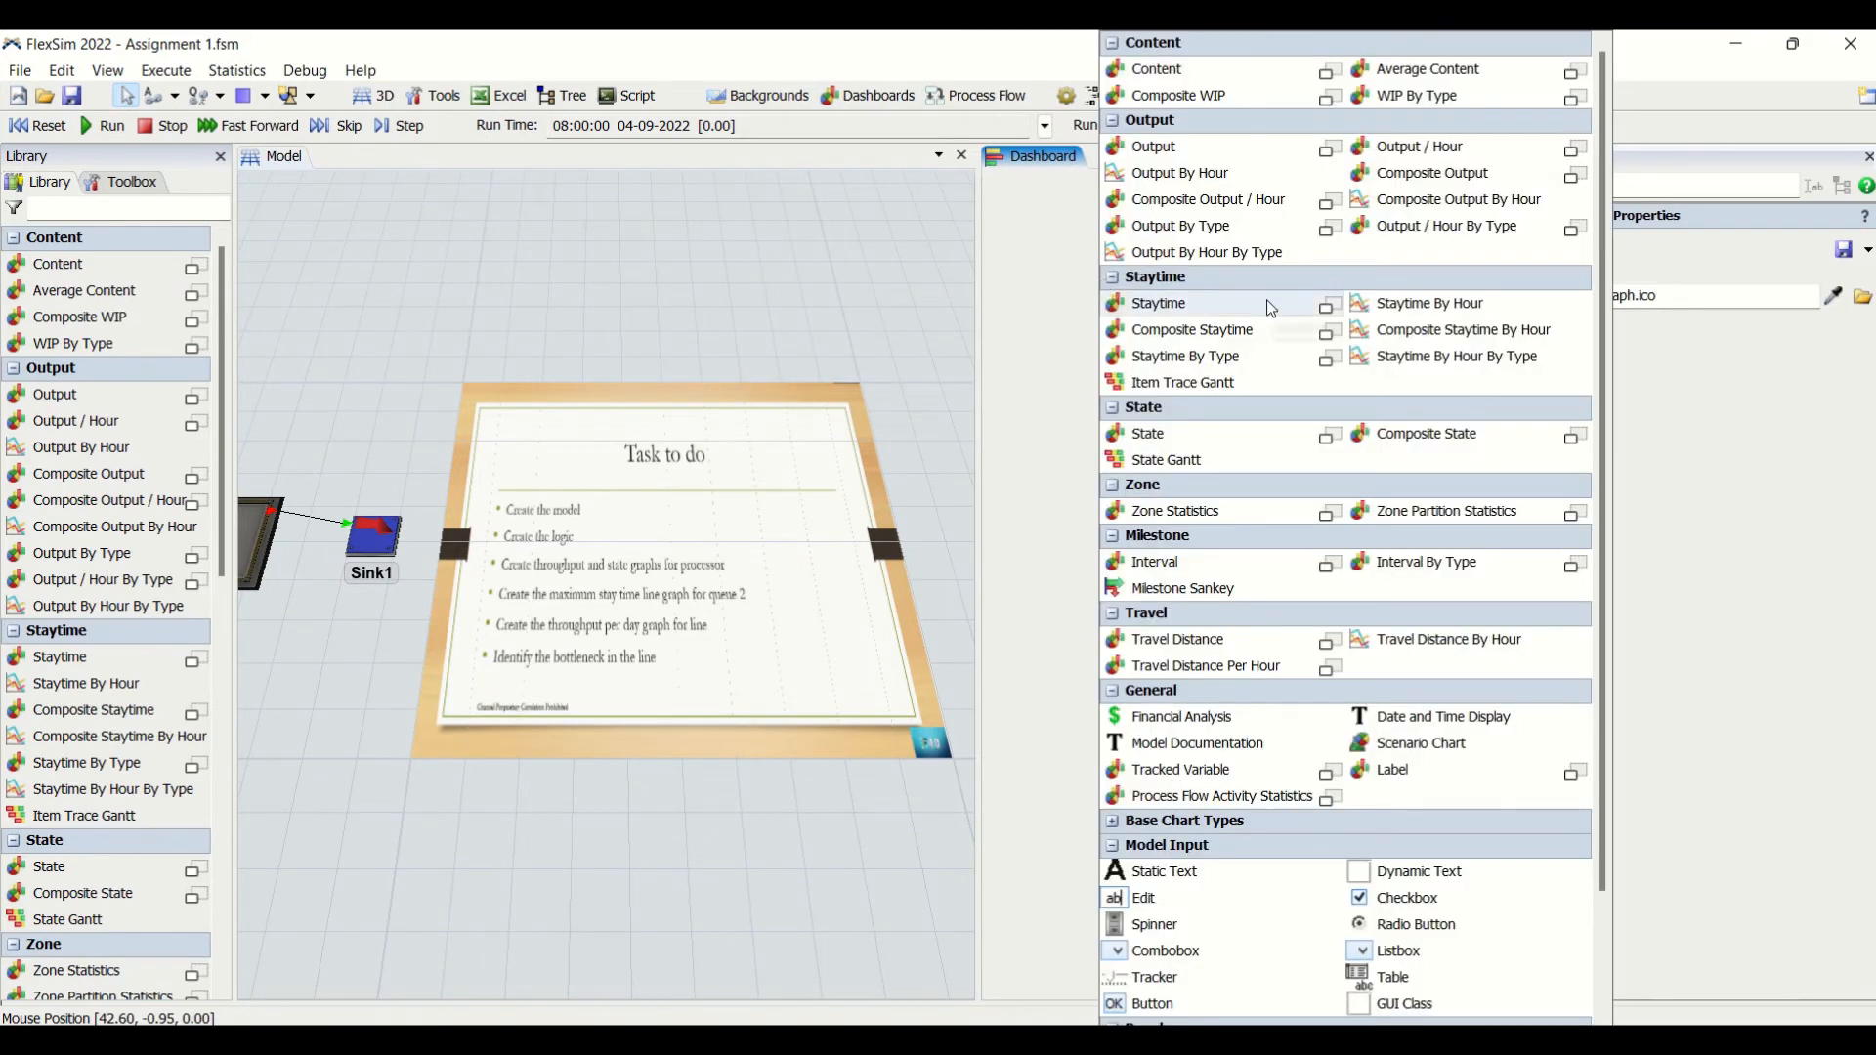
left_click(1256, 435)
left_click(1325, 553)
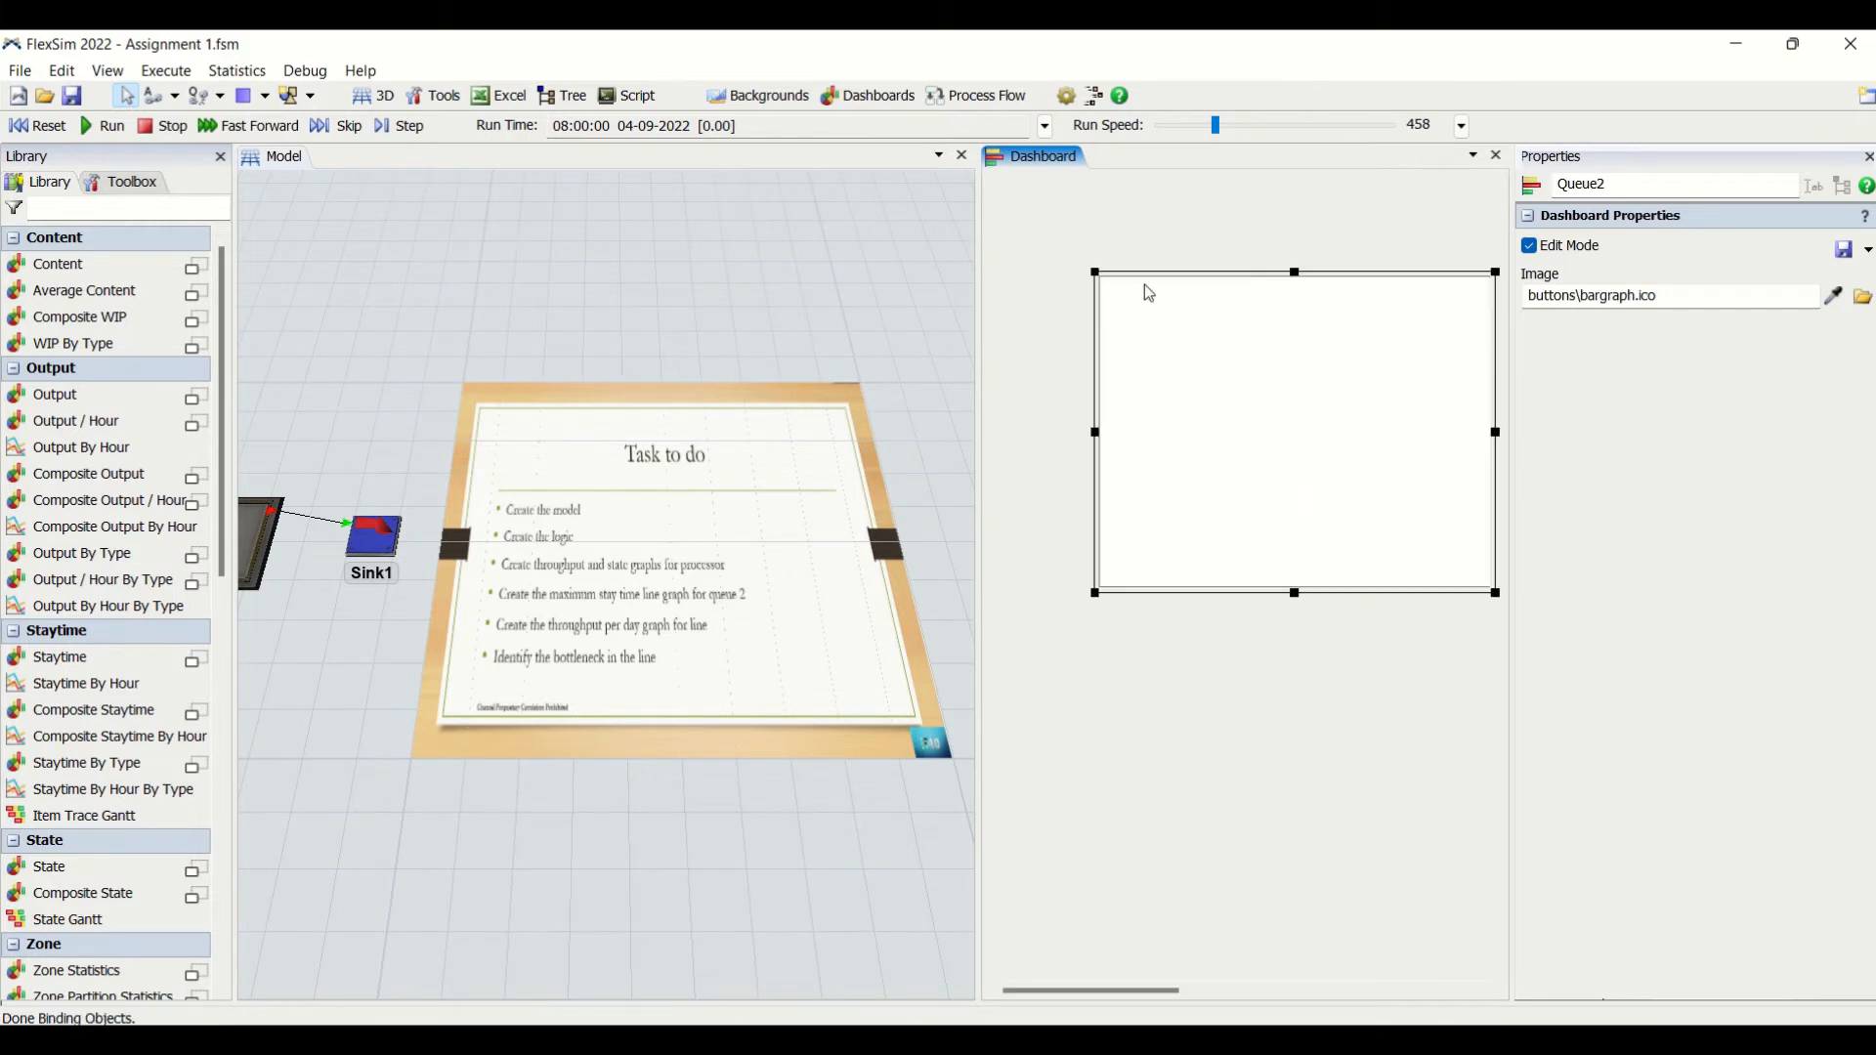
left_click_drag(1145, 285, 1006, 153)
- Add a Throughput chart to the dashboard and place it directly below the State pie chart
double_click(1087, 534)
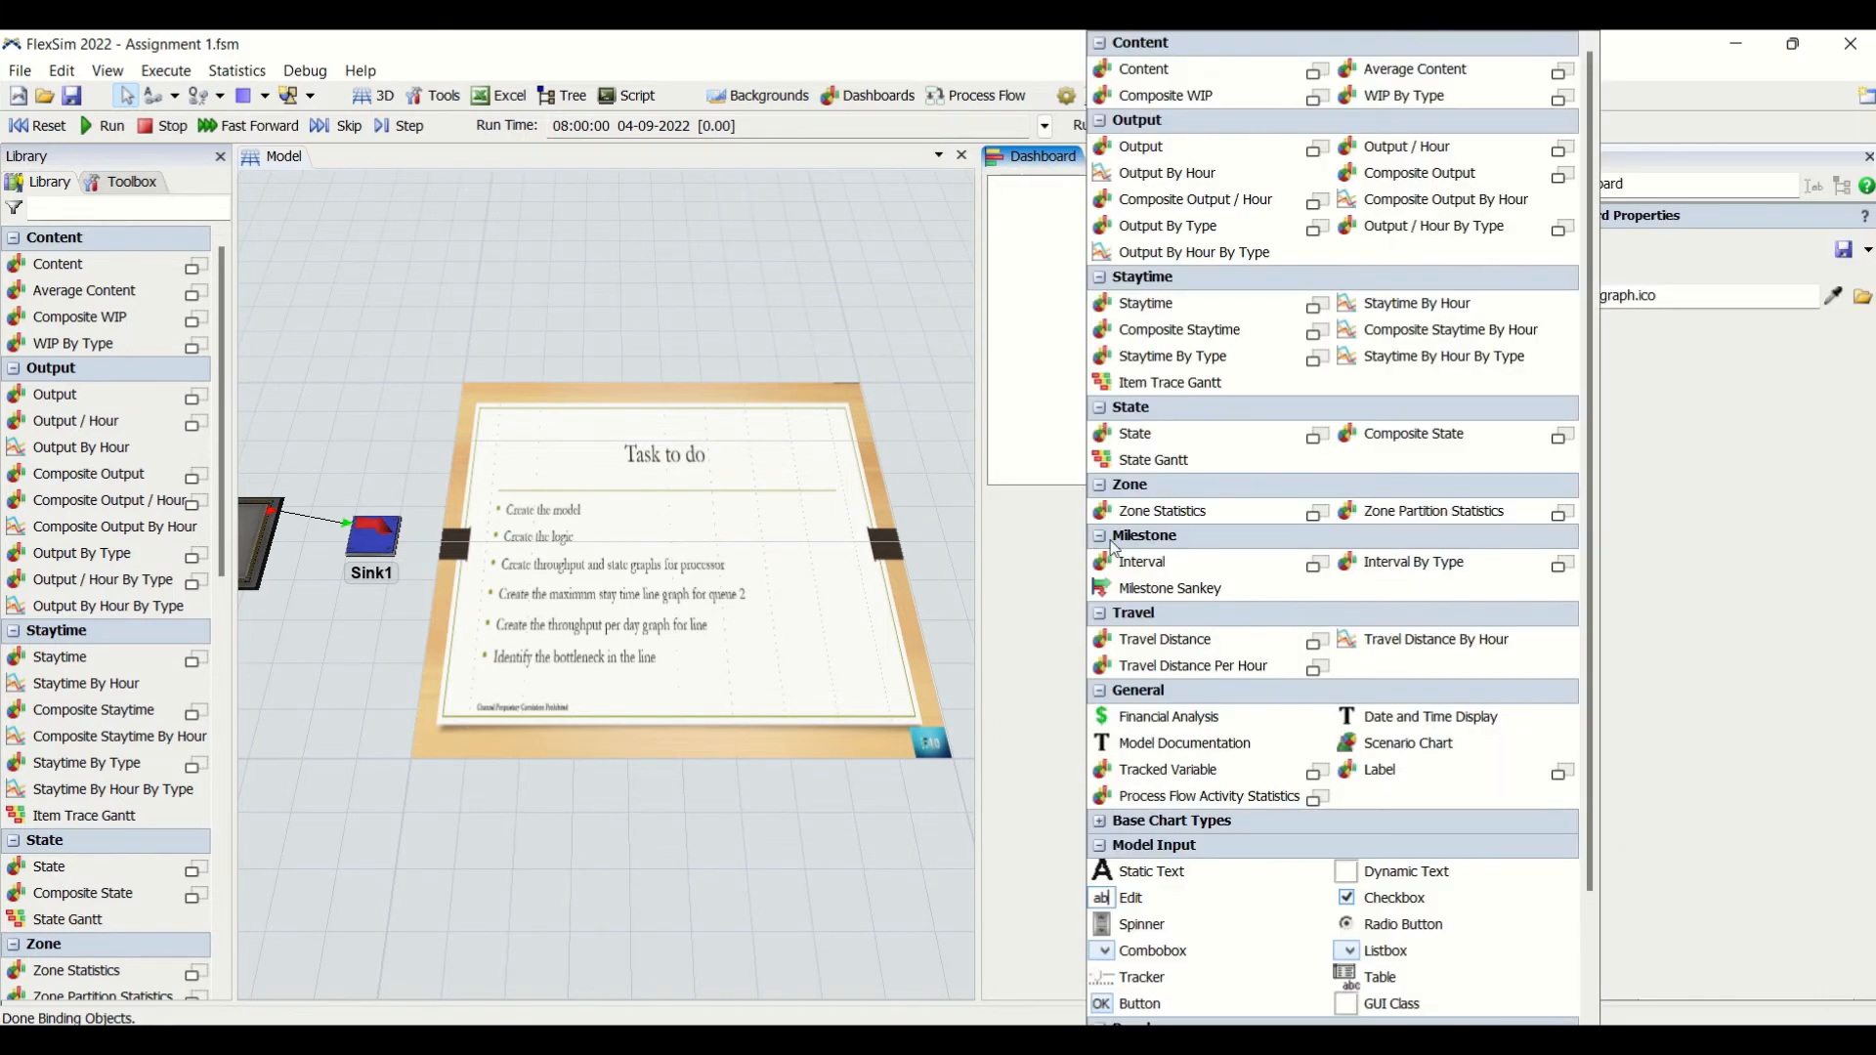
left_click(1241, 146)
left_click(1316, 154)
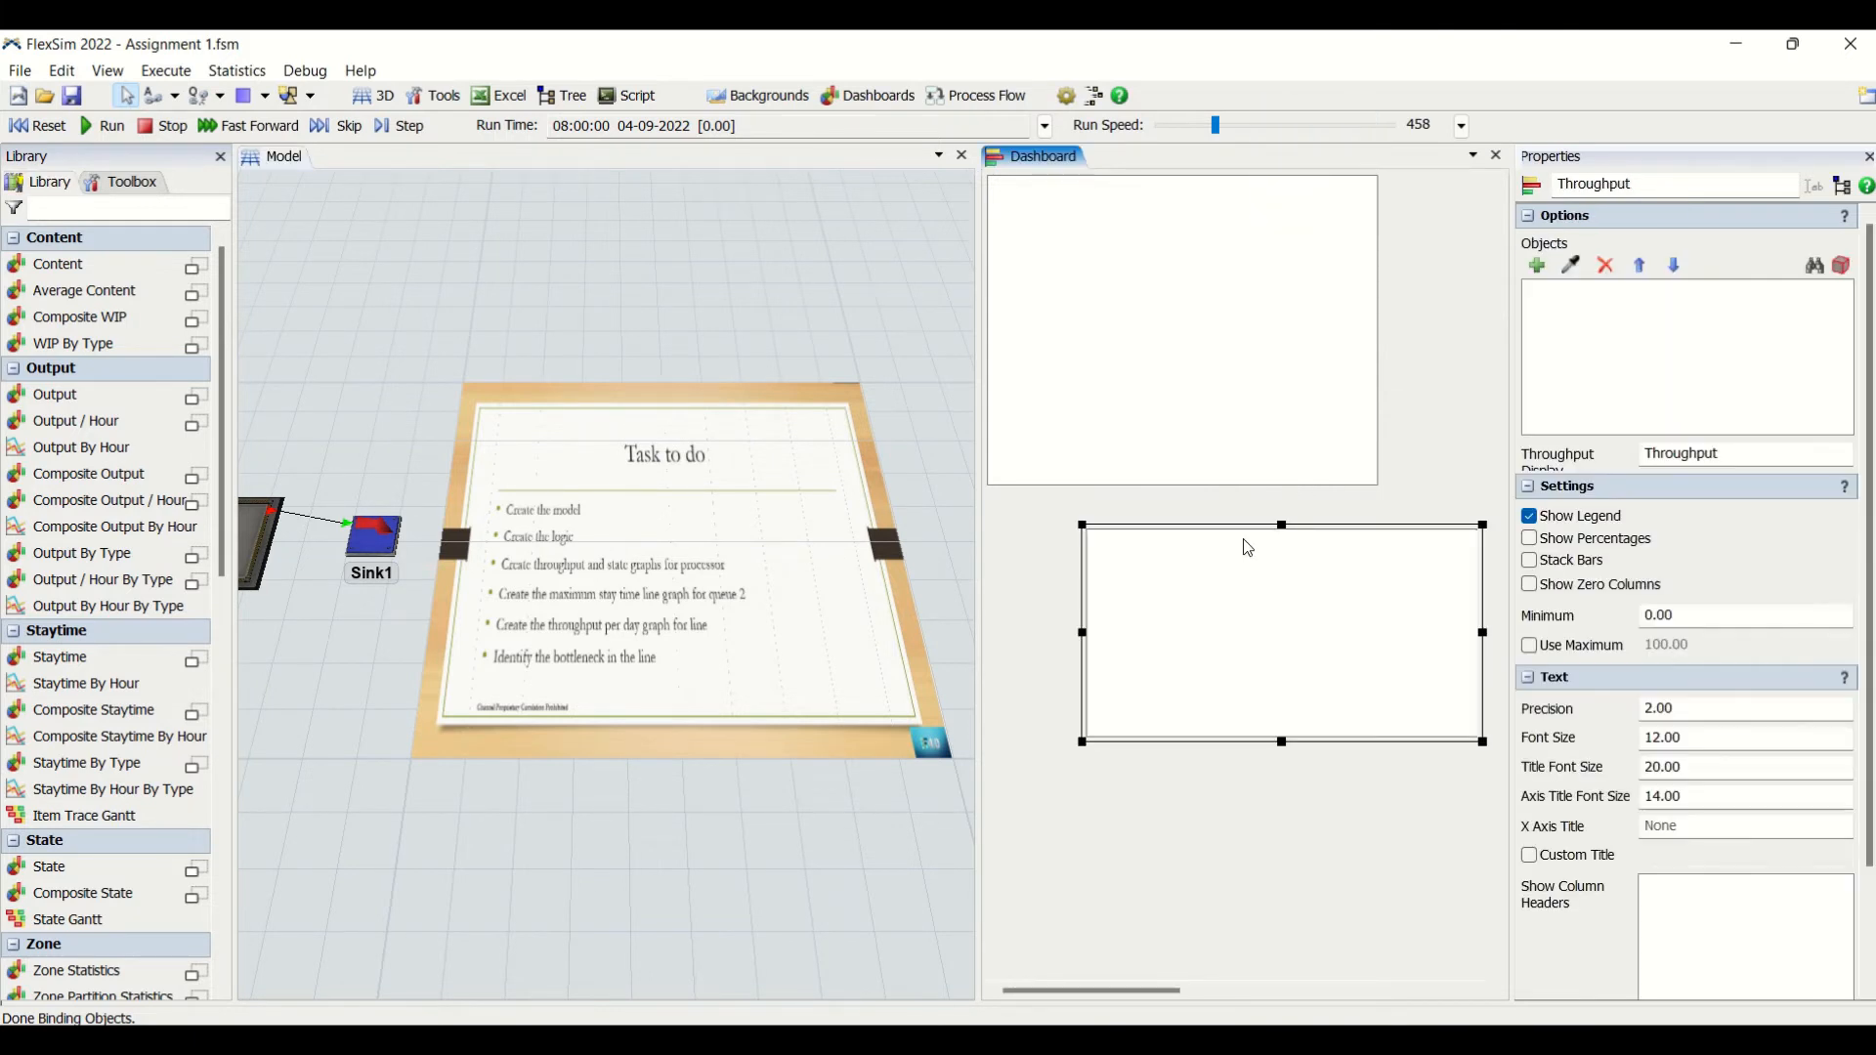
left_click_drag(1231, 529, 1101, 494)
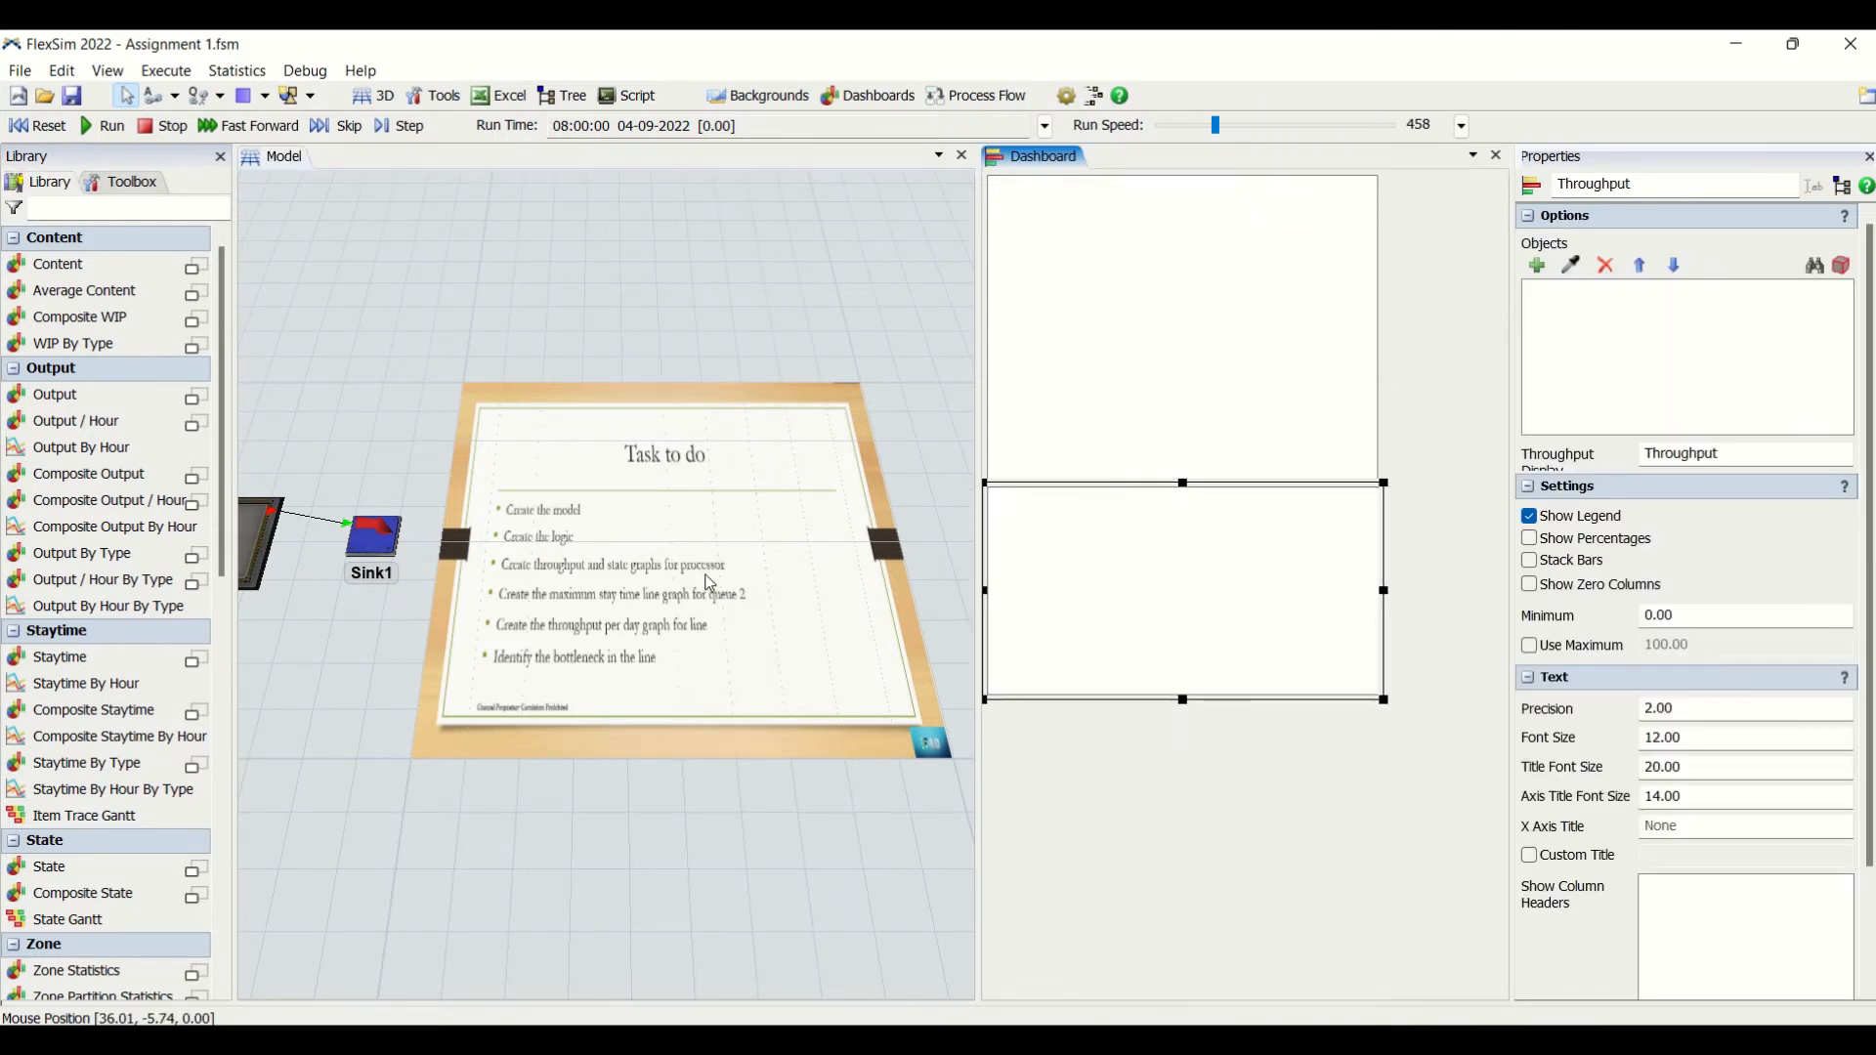
- Assign Processor1 as the sampled object of both the State pie chart and the Throughput chart
left_click_drag(677, 302, 1101, 297)
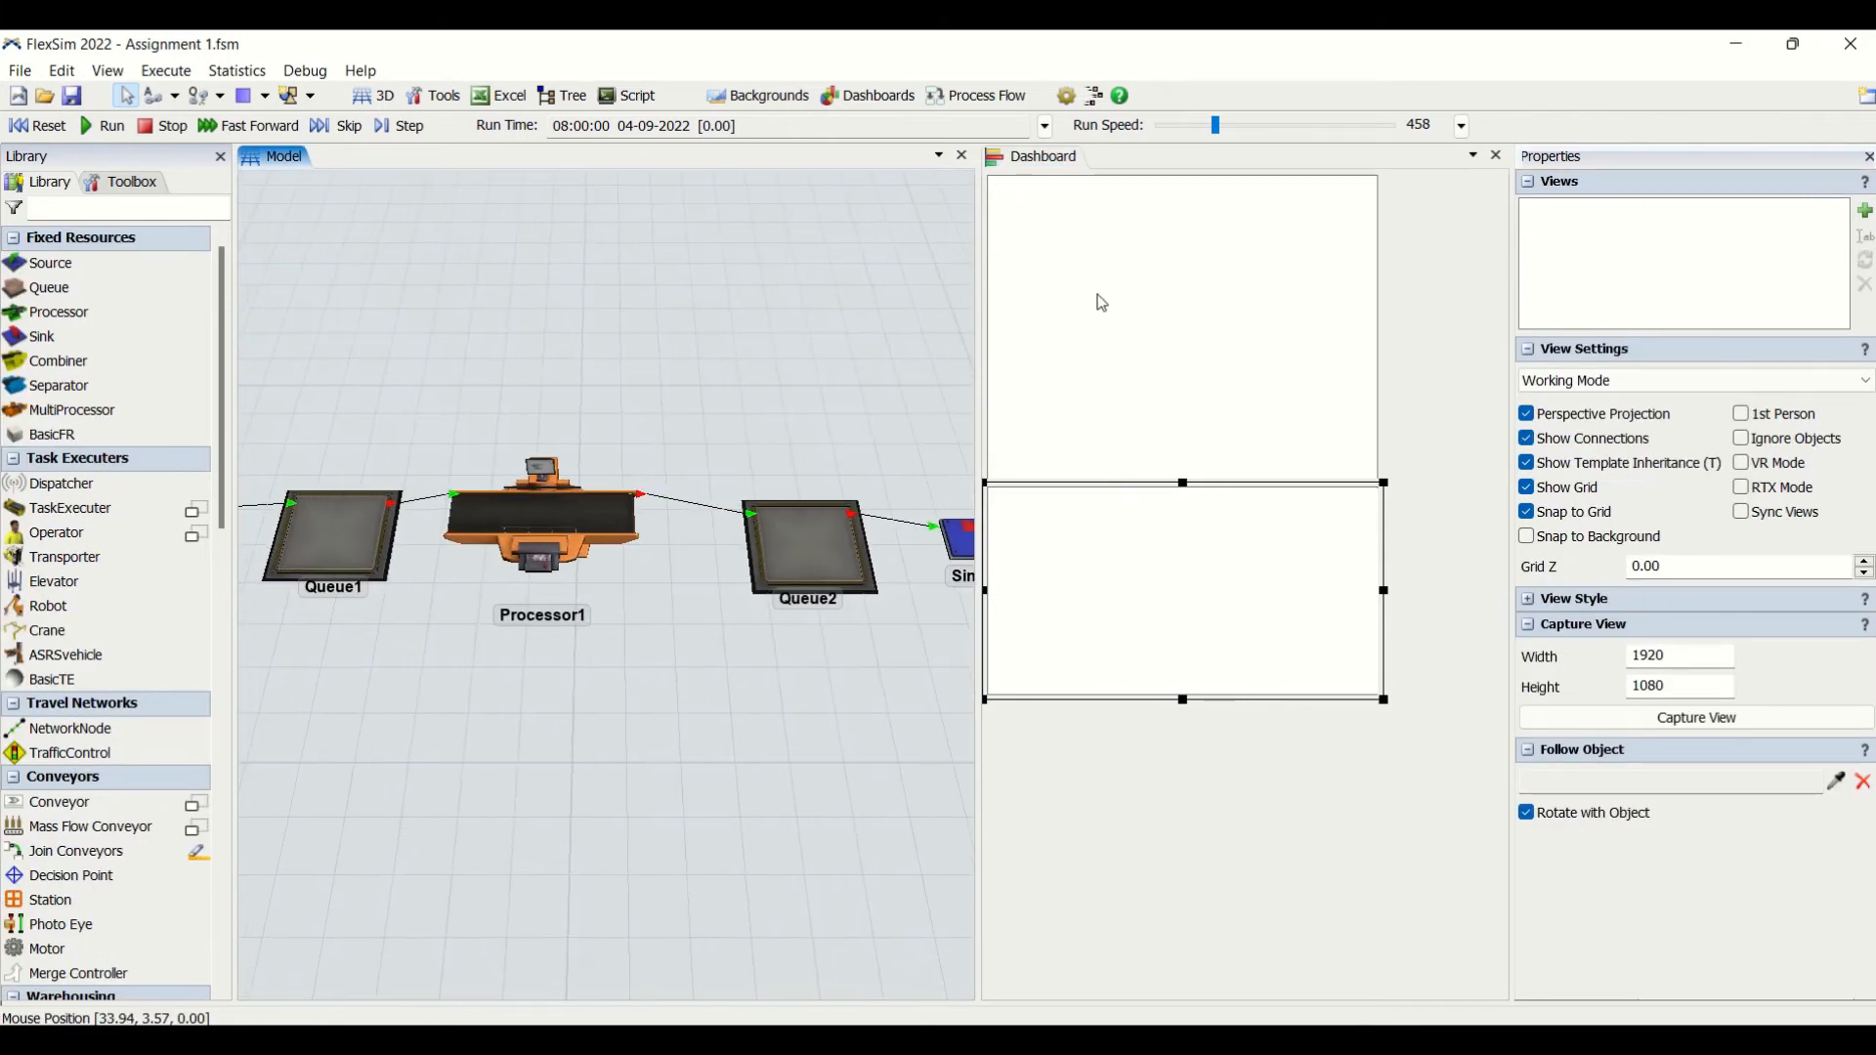
left_click(1102, 303)
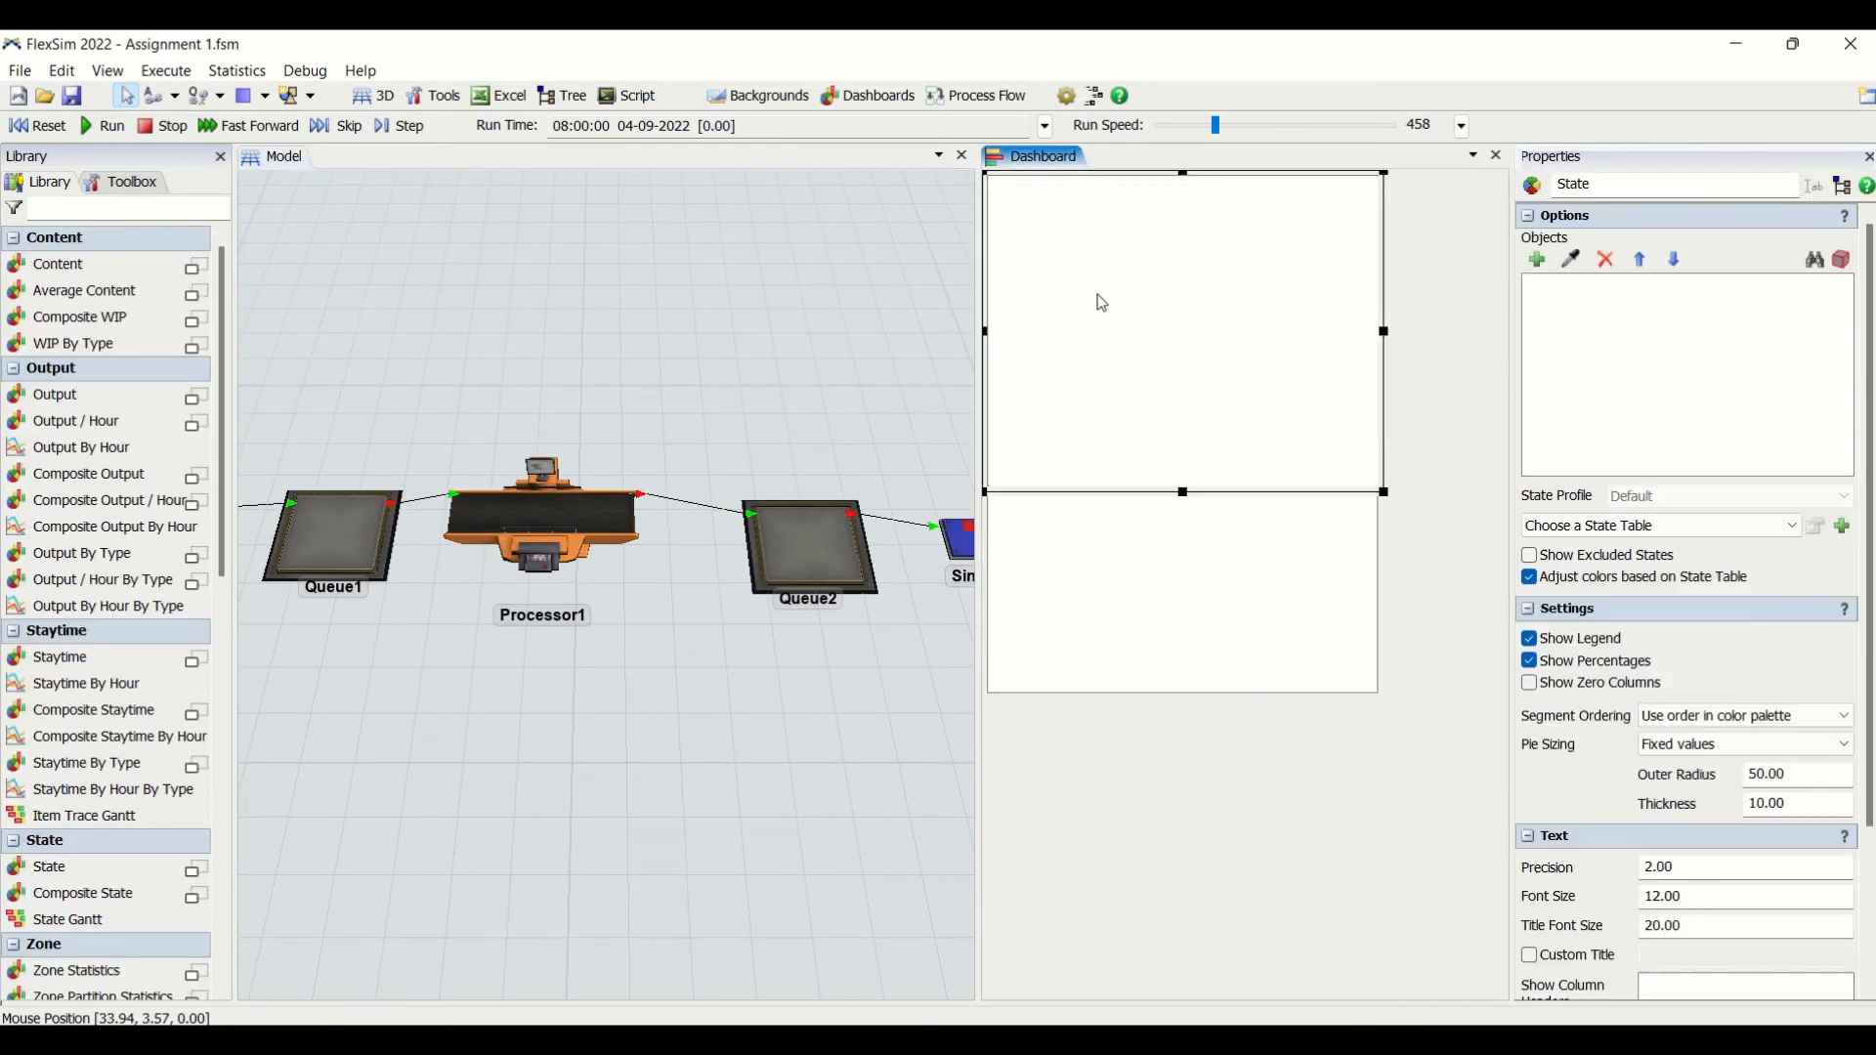
left_click(583, 508)
left_click(1215, 559)
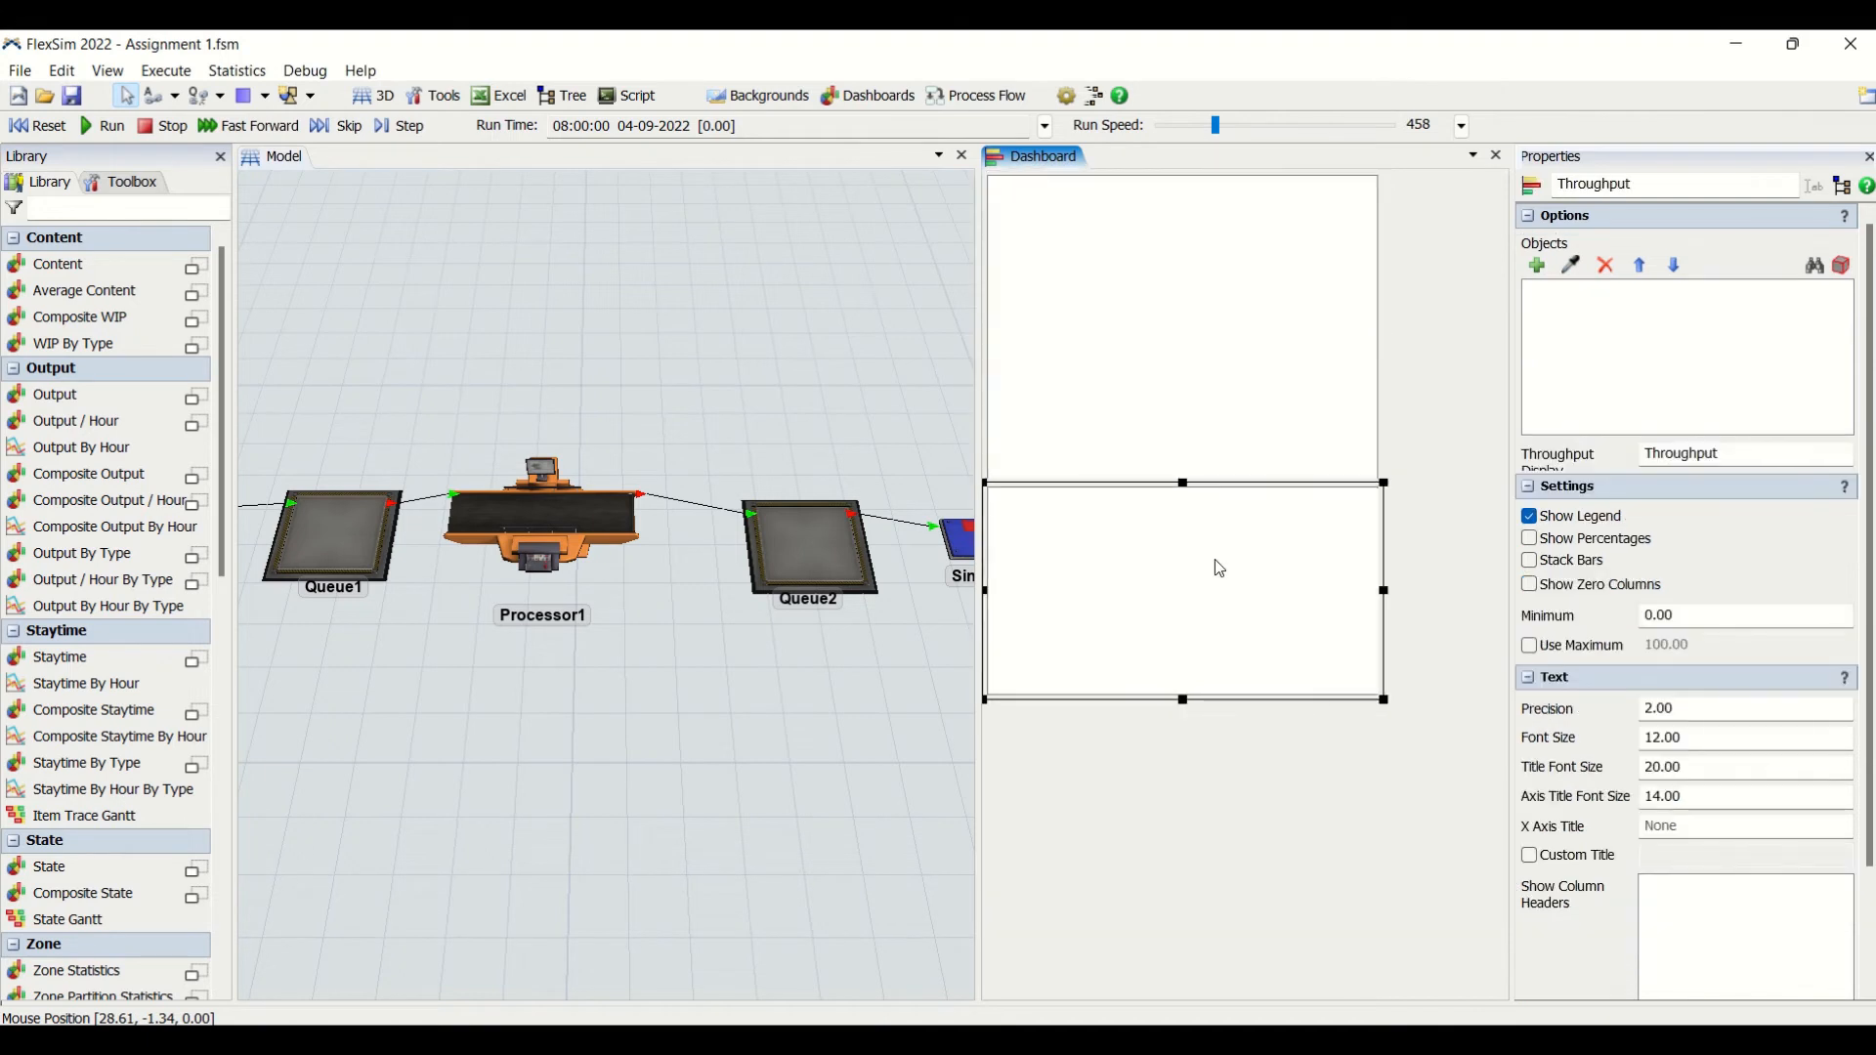
left_click(1573, 269)
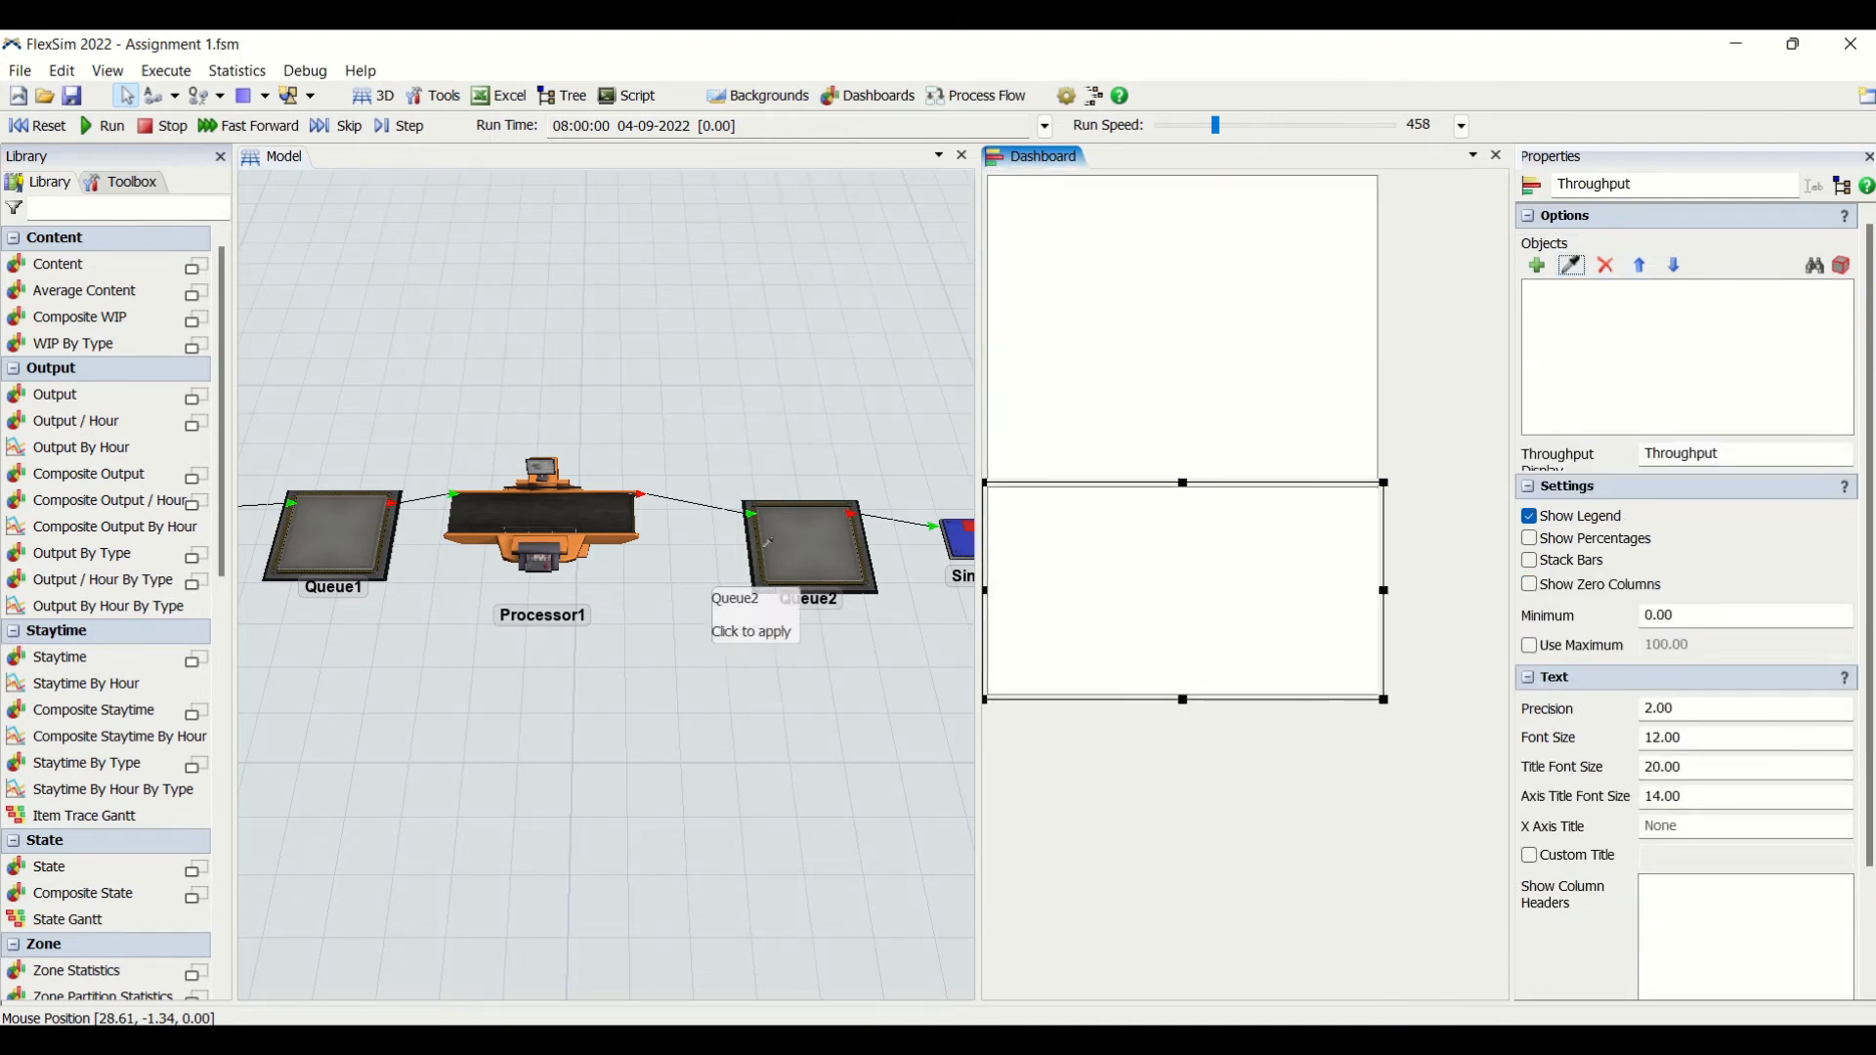
left_click(552, 511)
left_click(1327, 322)
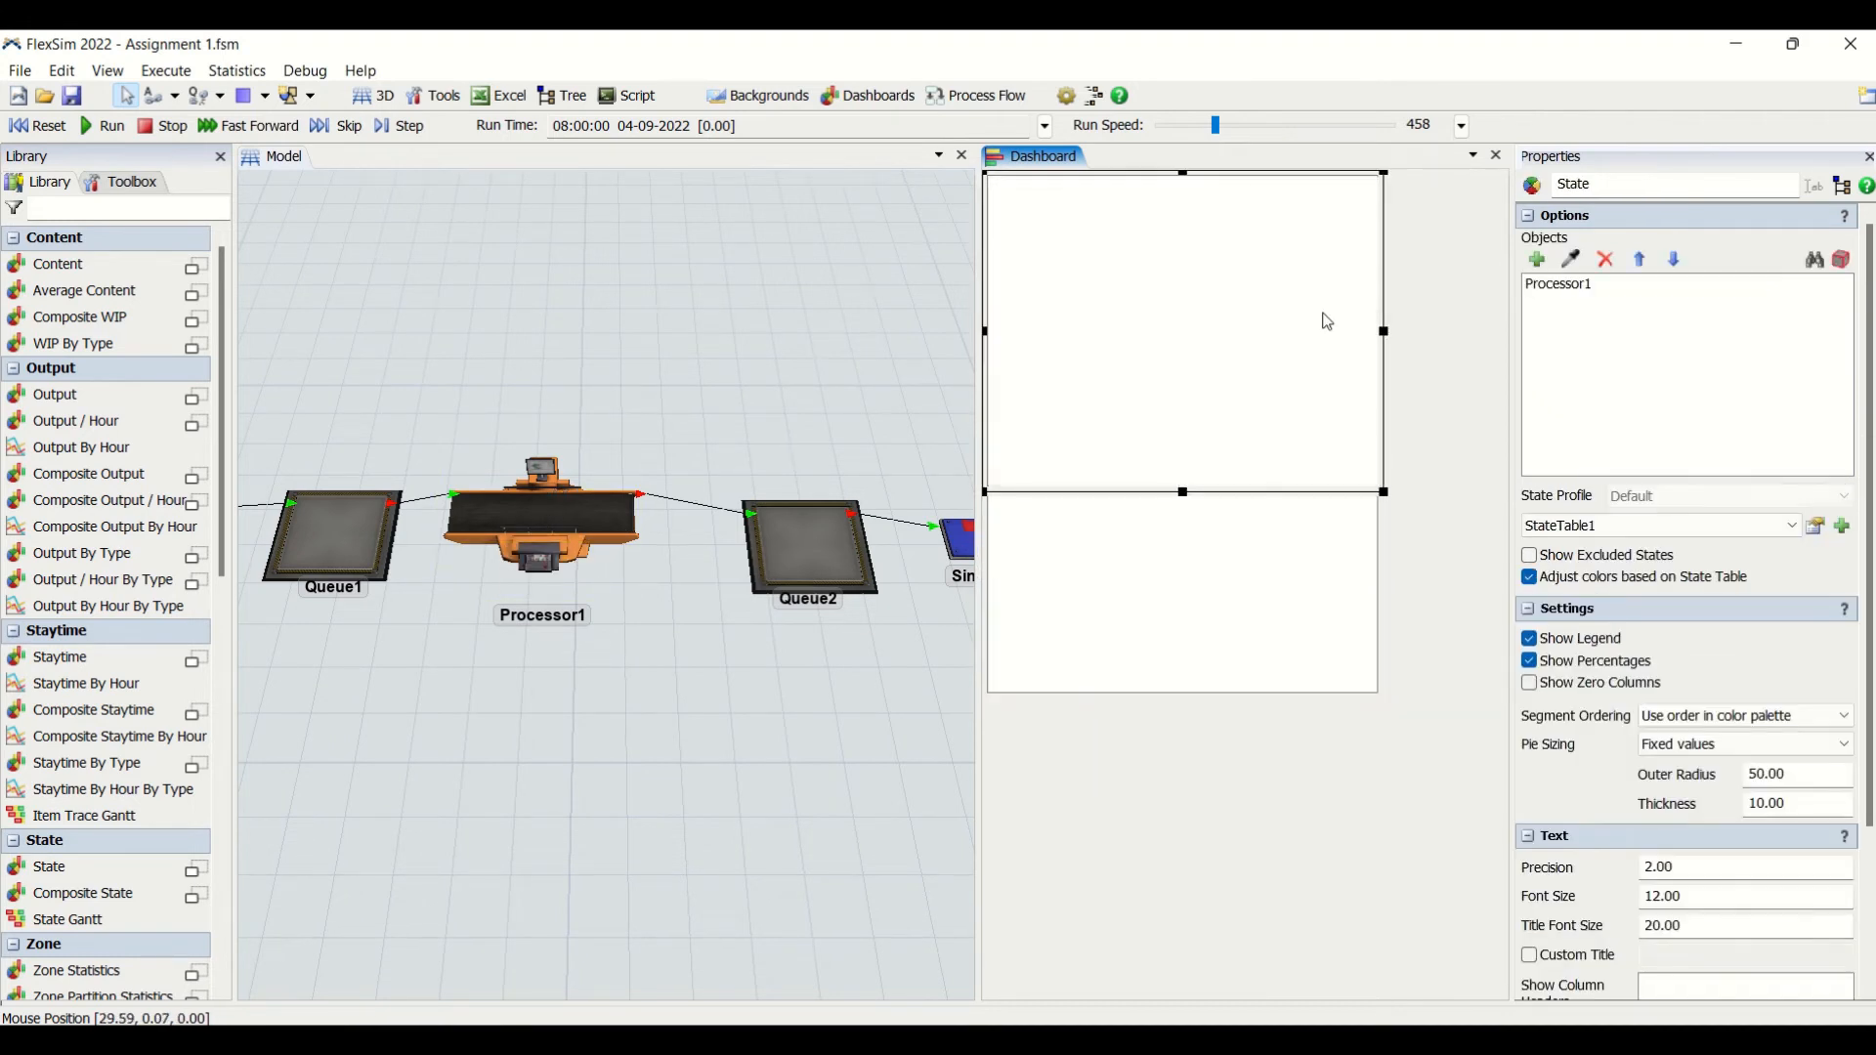
left_click(1275, 592)
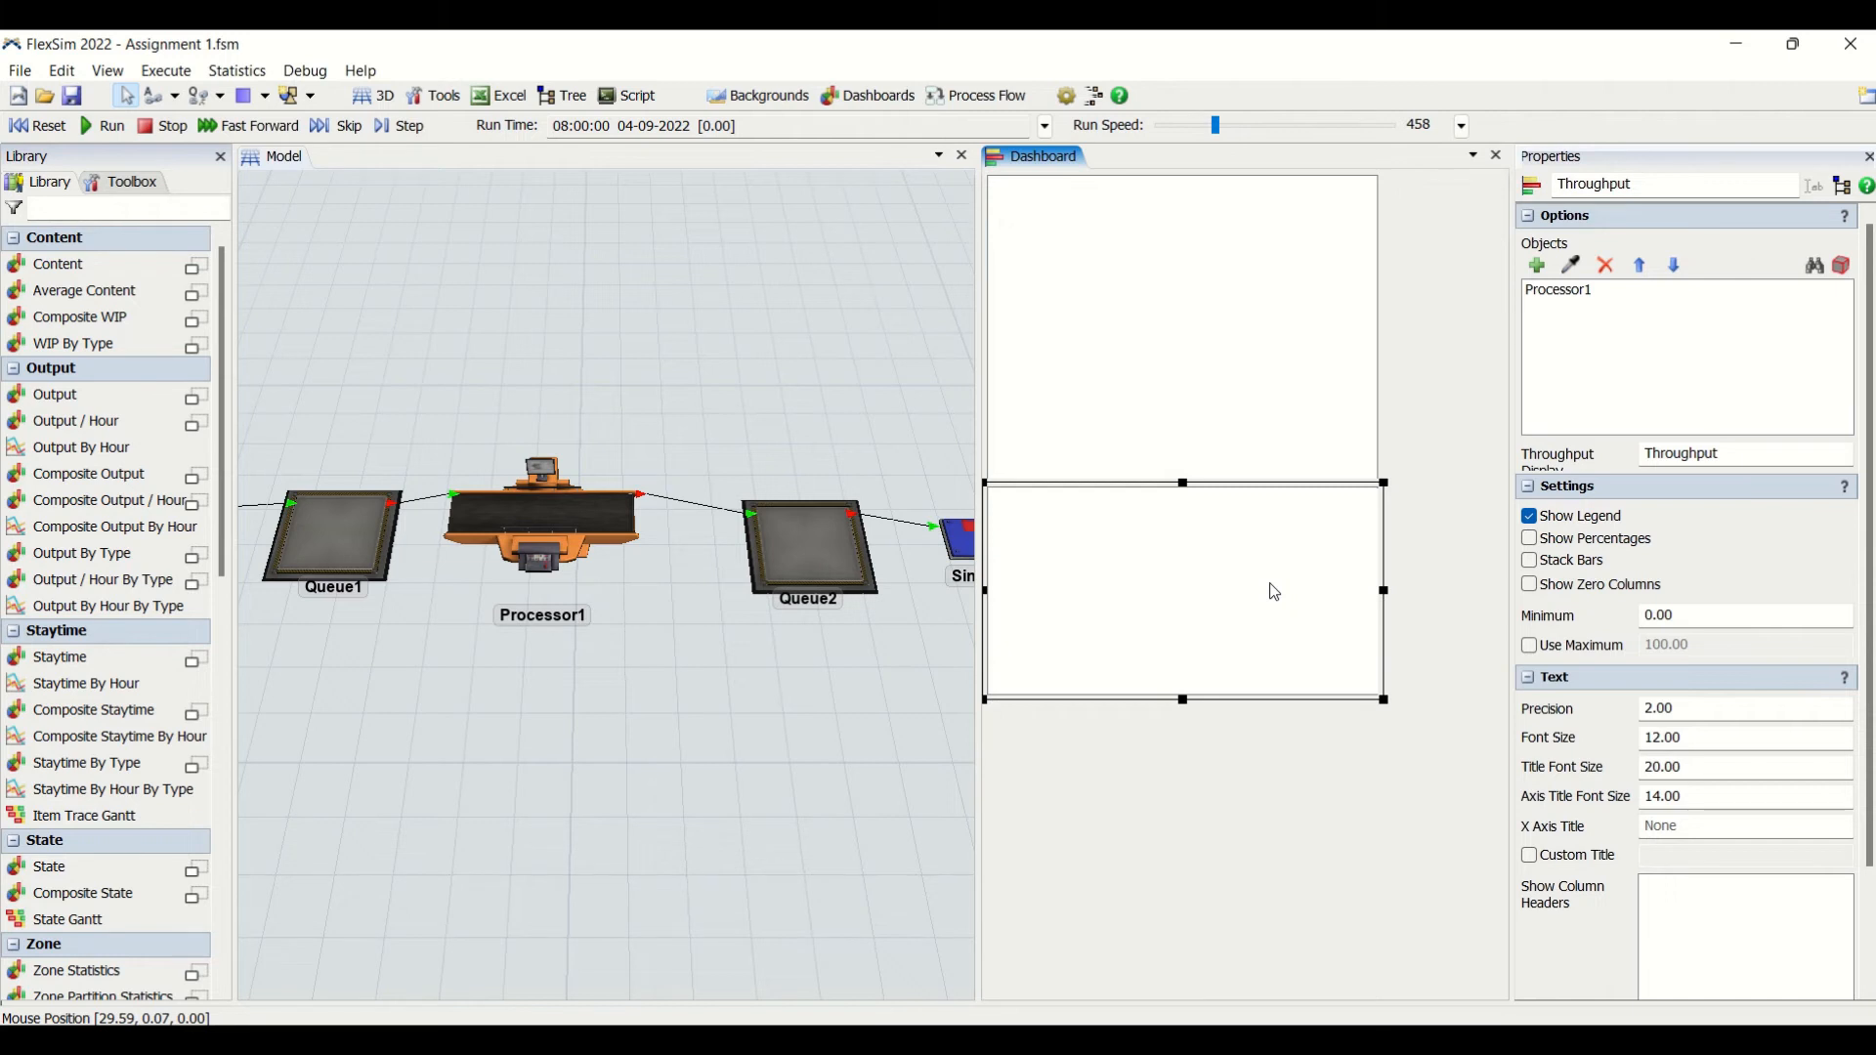
left_click(1239, 399)
left_click(1233, 582)
- Reset and run the model to examine Processor1's State and Throughput charts during the simulation
left_click(51, 127)
left_click(107, 127)
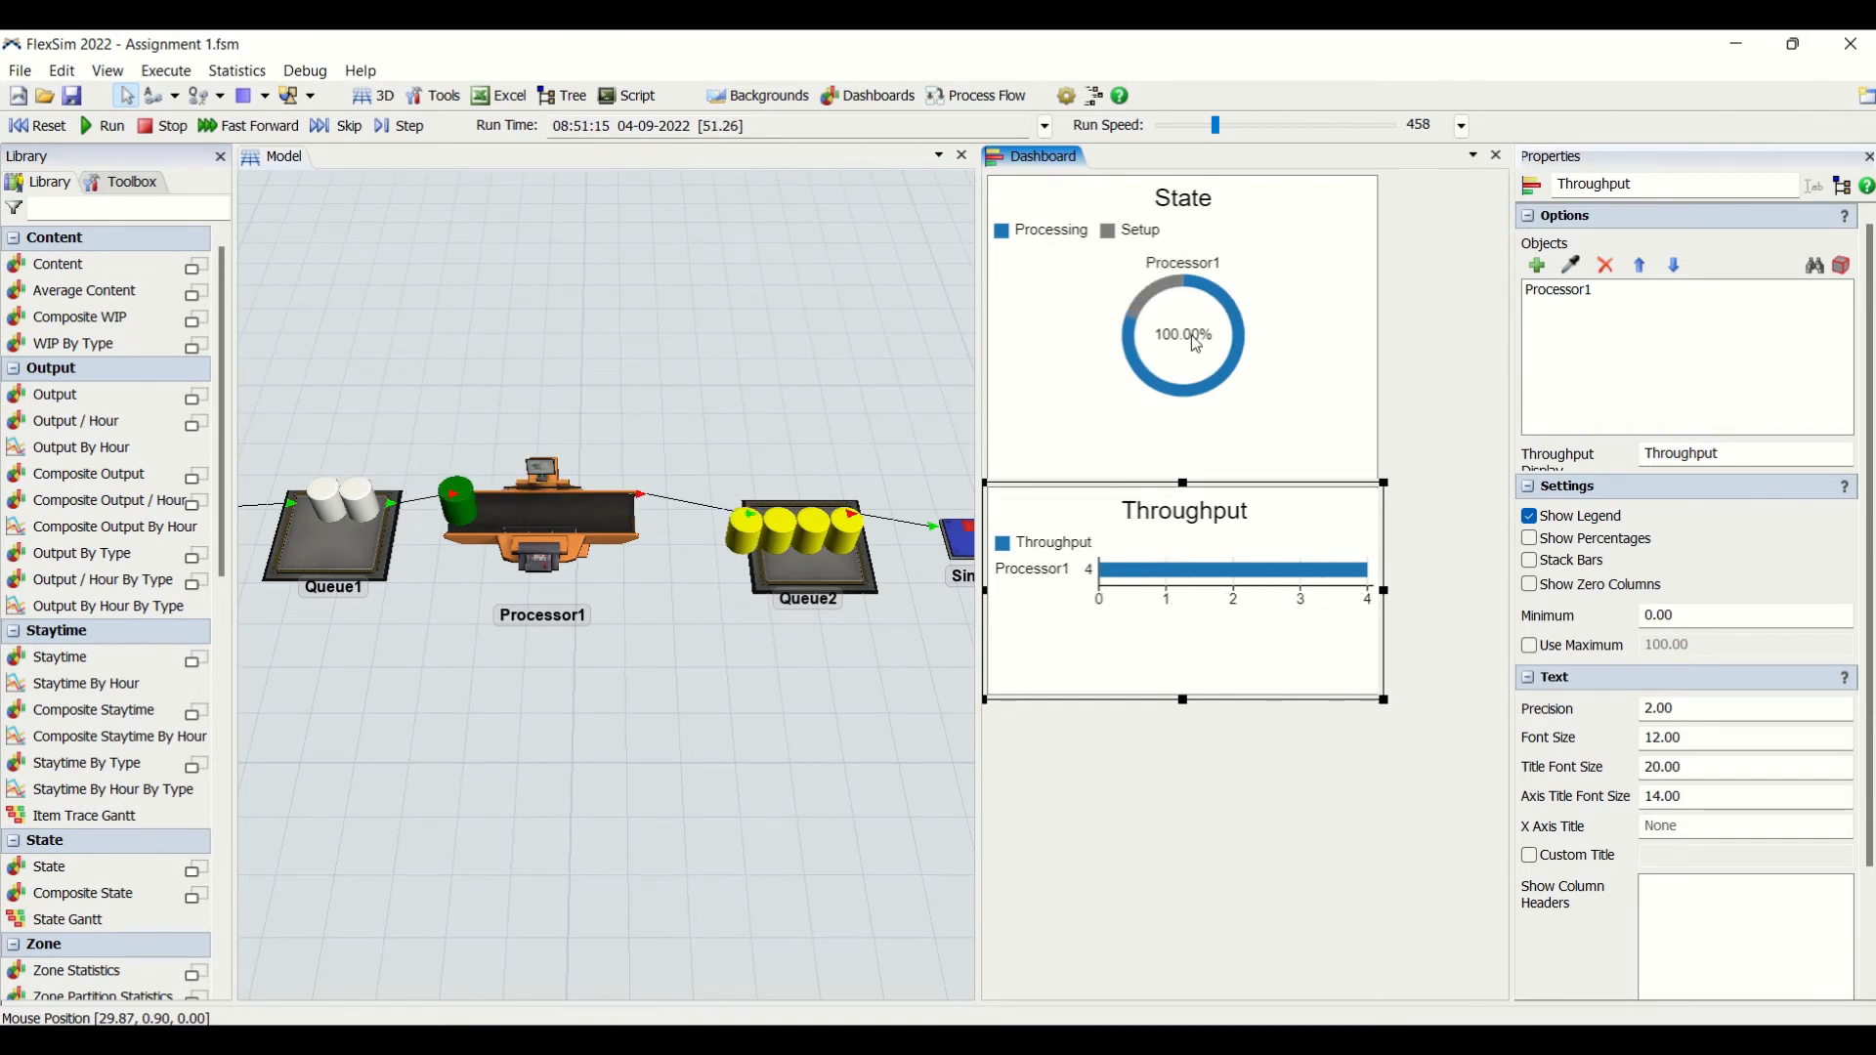
mouse_move(1162, 395)
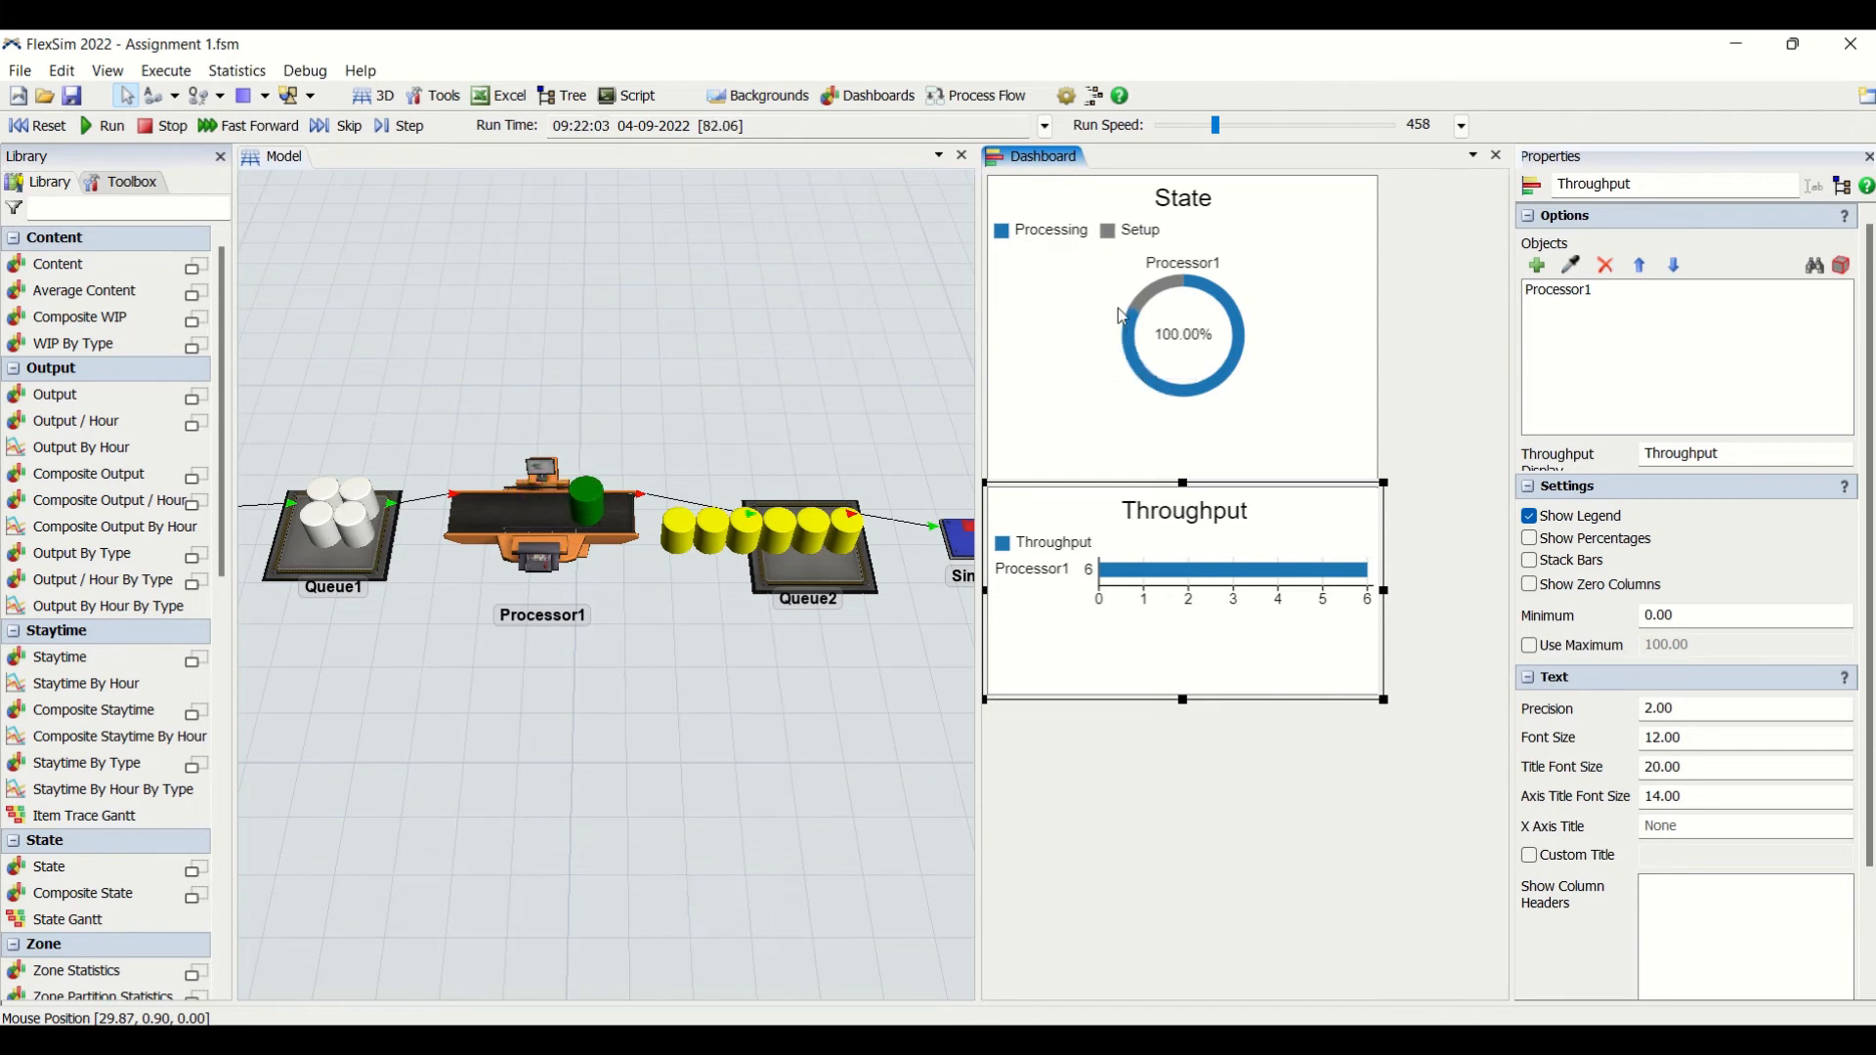
mouse_move(1162, 301)
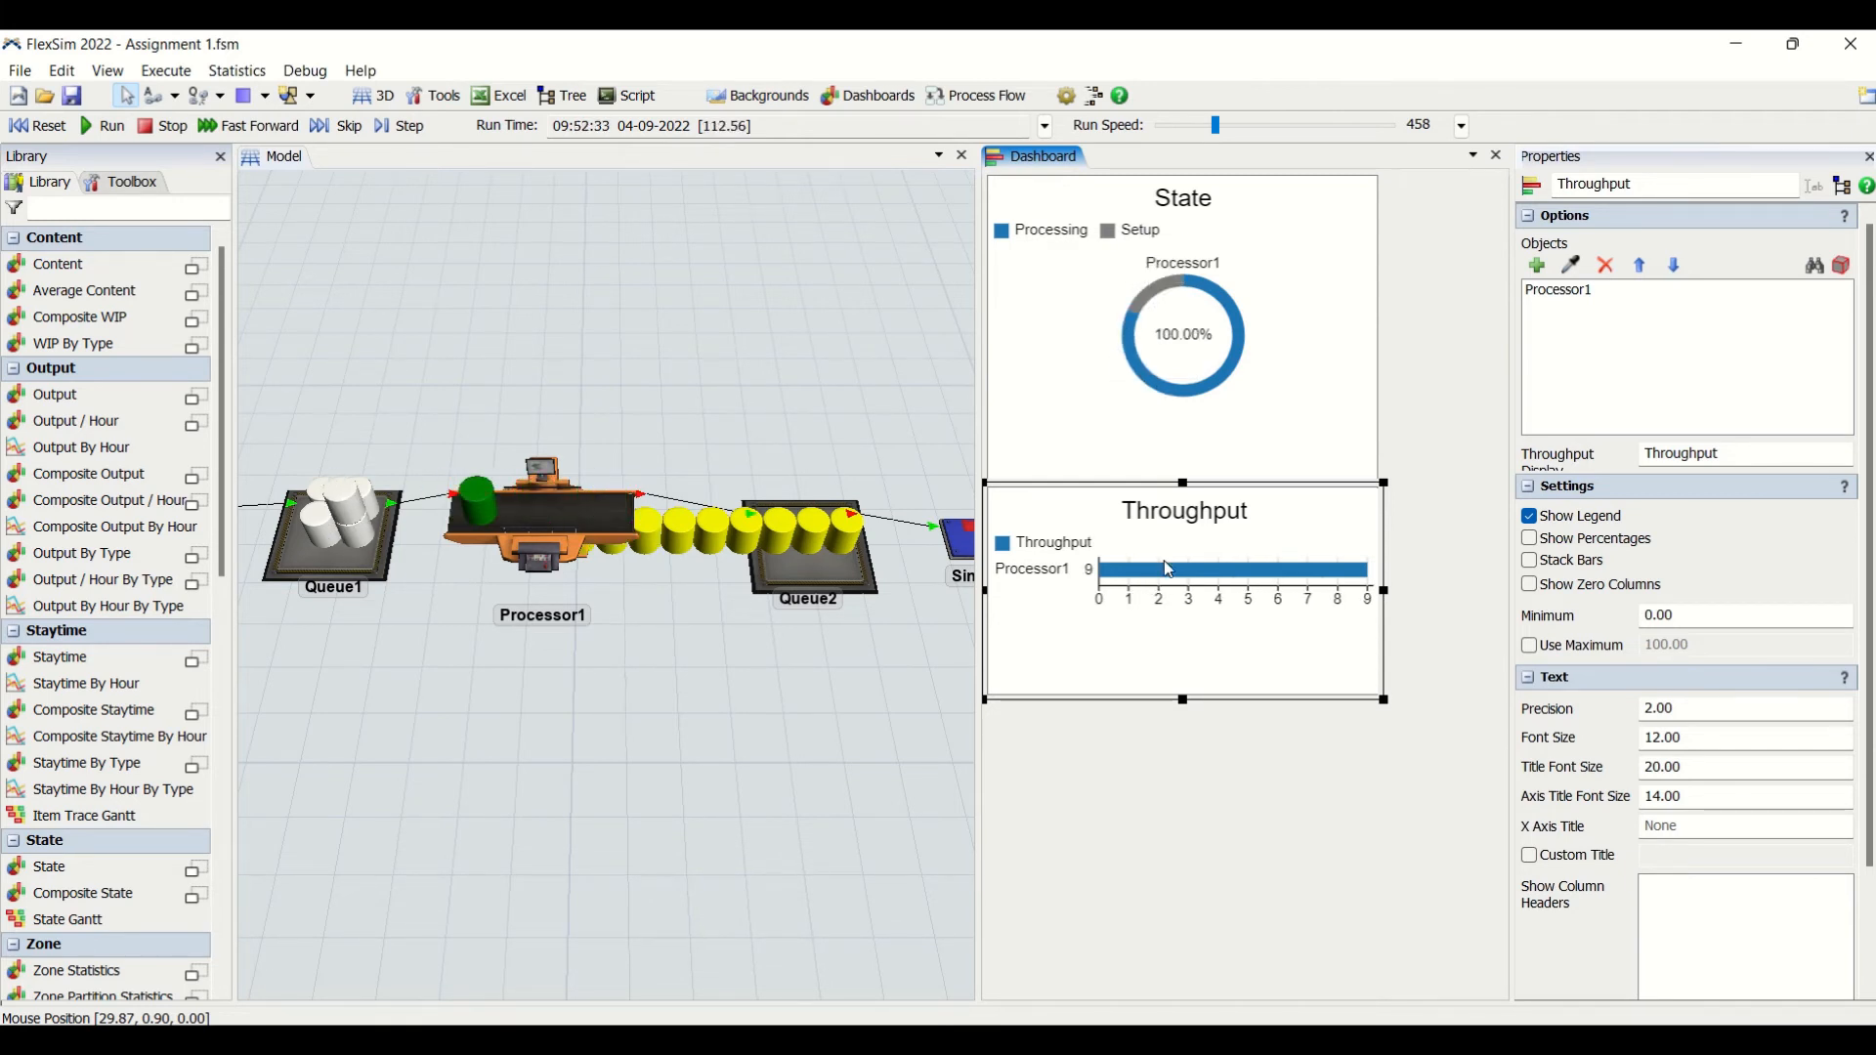
left_click(867, 744)
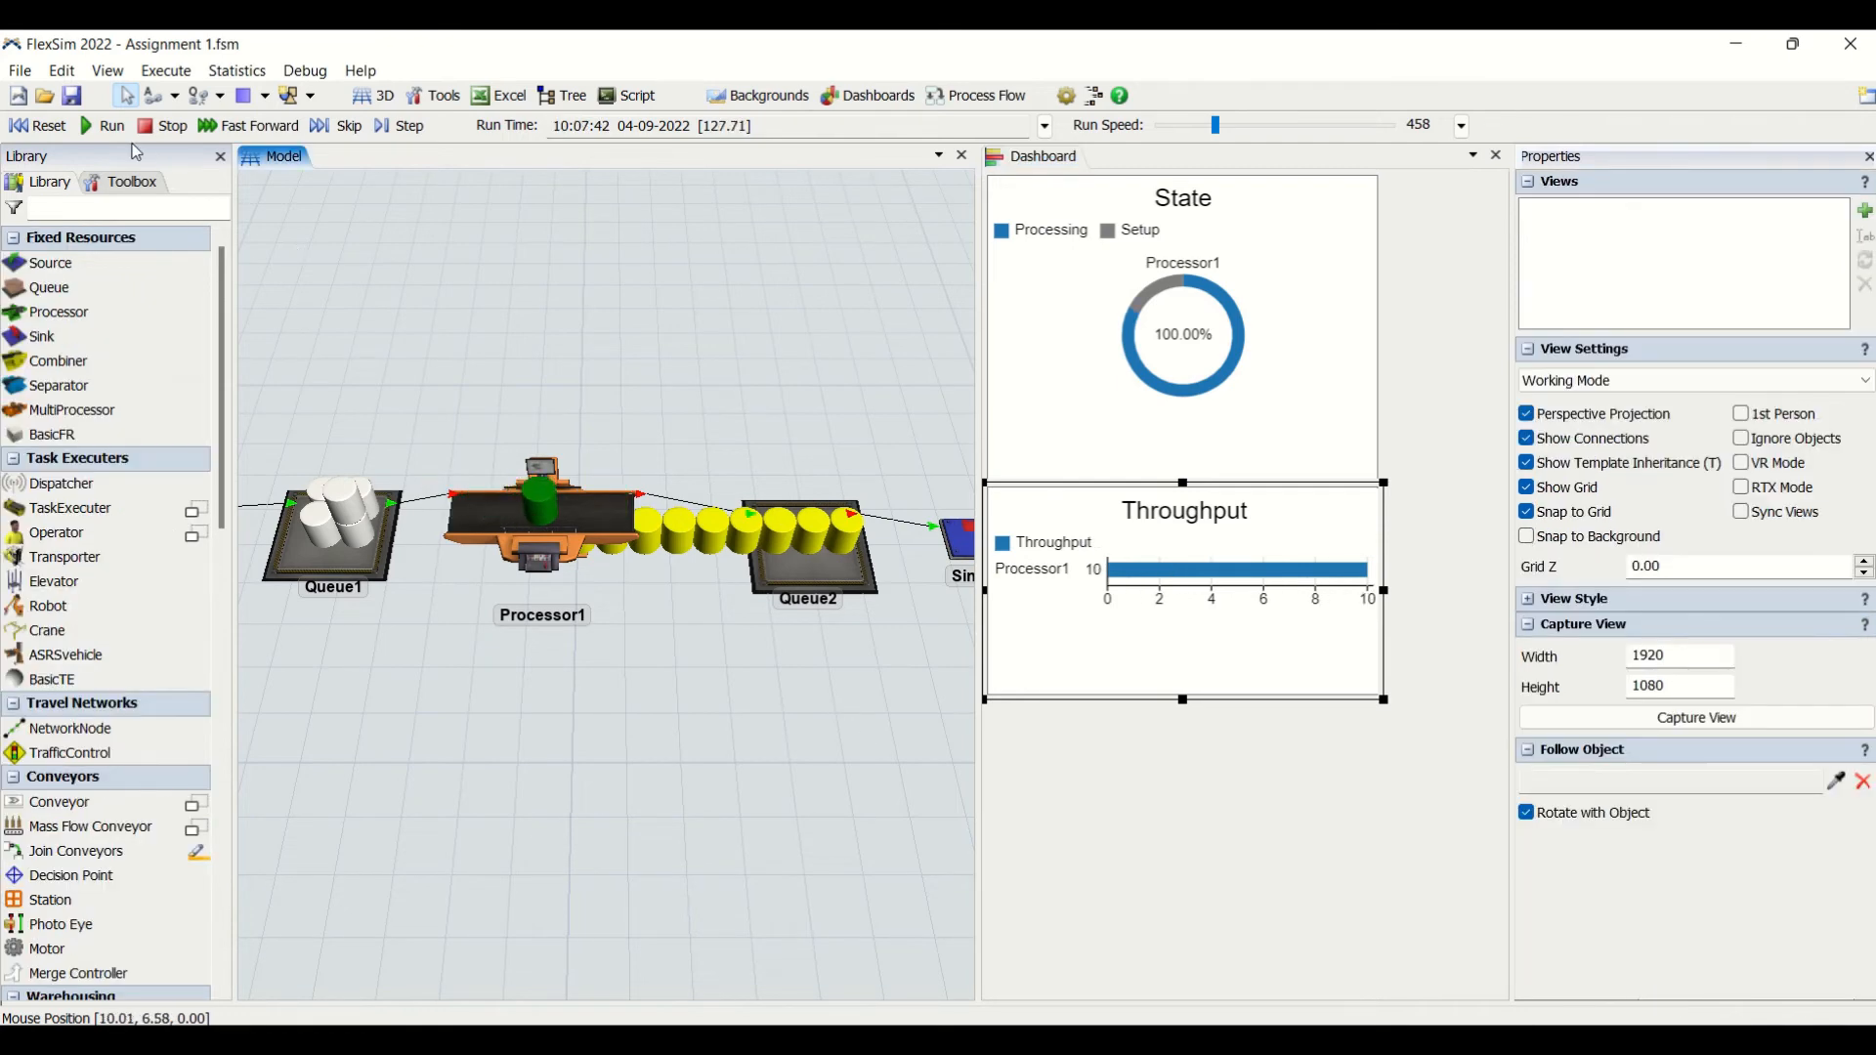
- Reset the model and consult the Task to do list for the next required graph
left_click(37, 126)
left_click_drag(816, 807, 224, 825)
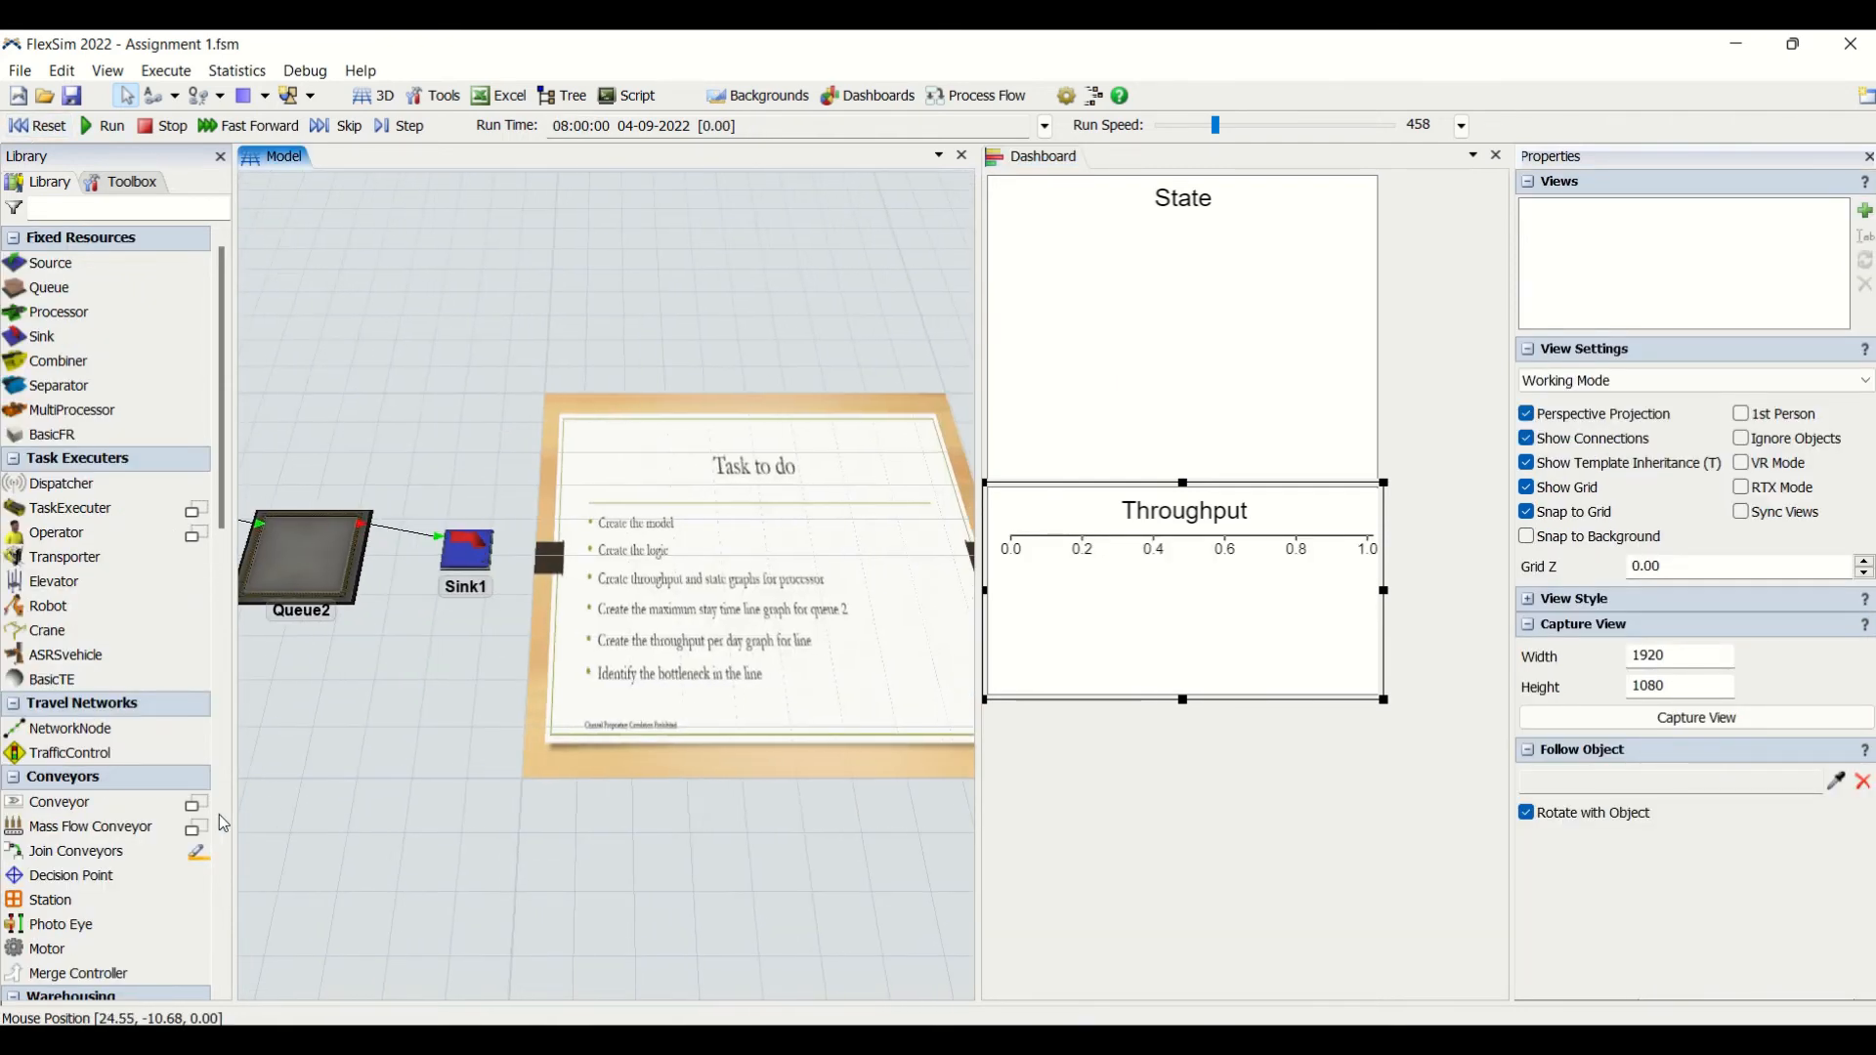
scroll(750, 615, "up", 5)
left_click_drag(639, 950, 512, 930)
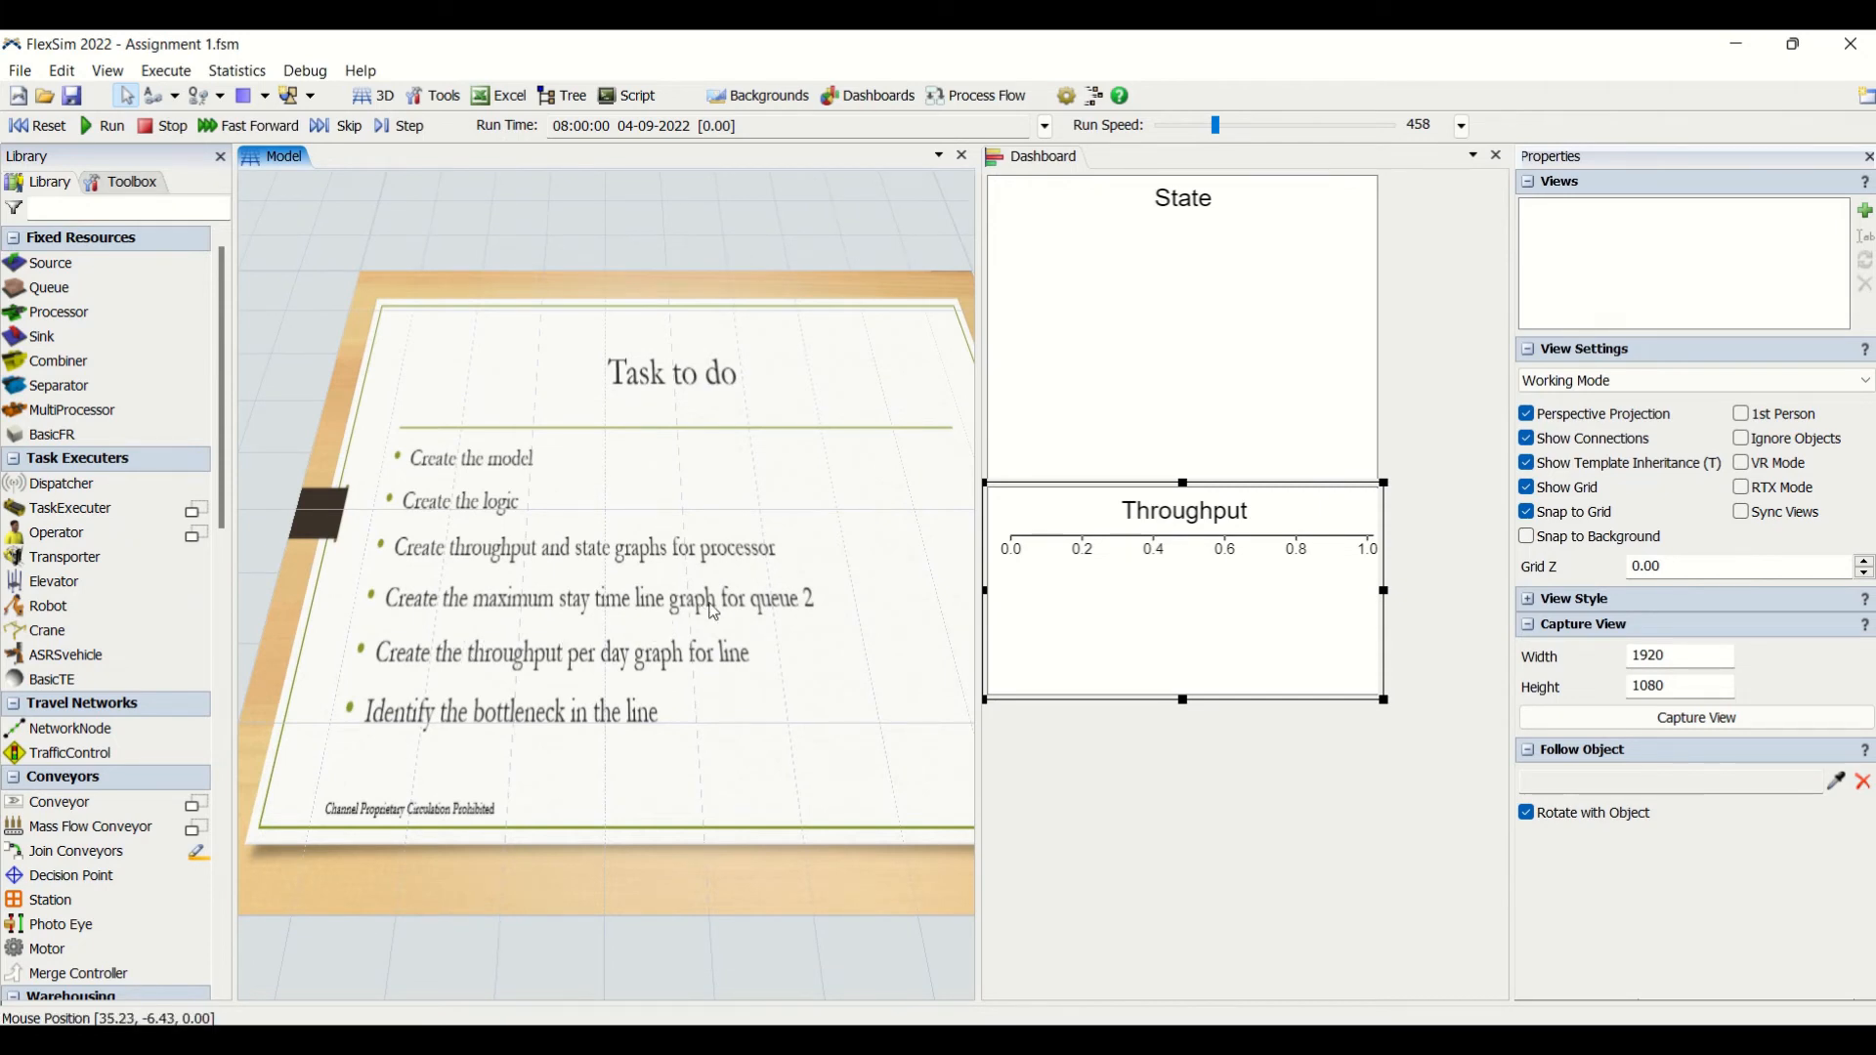
double_click(1029, 804)
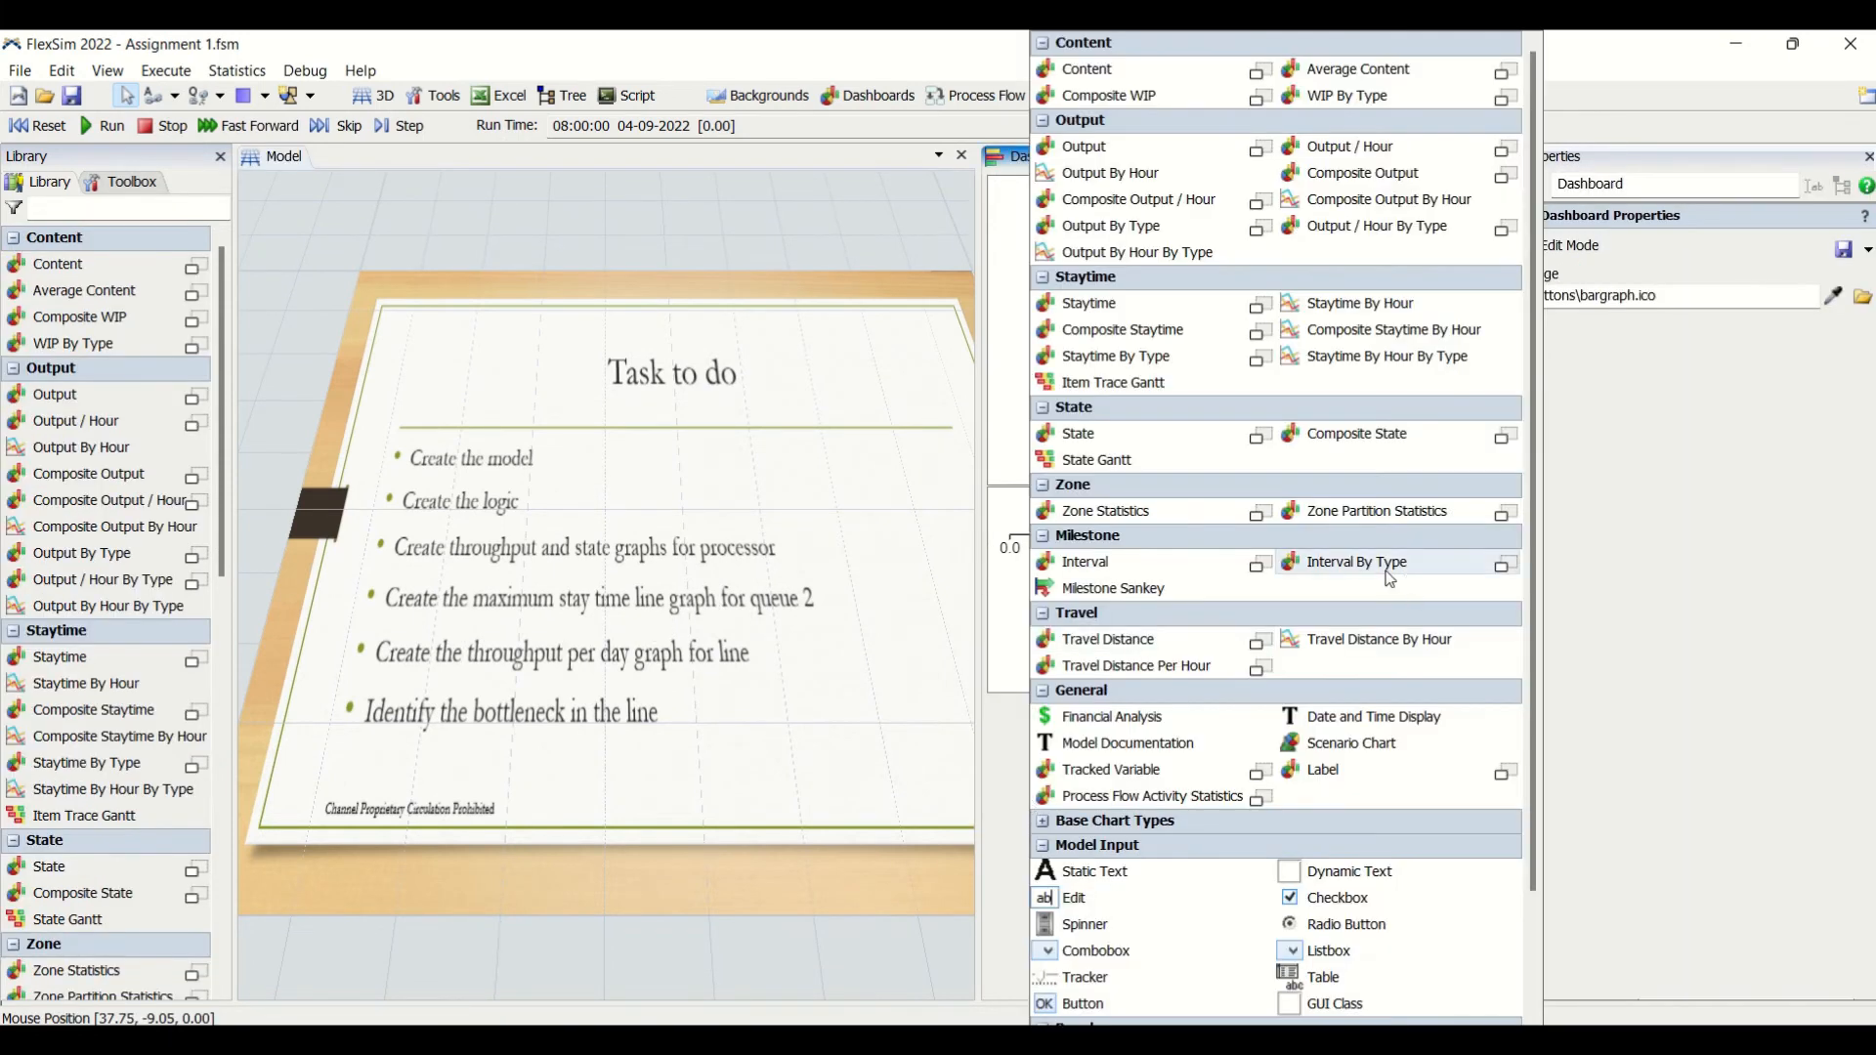
left_click(1261, 310)
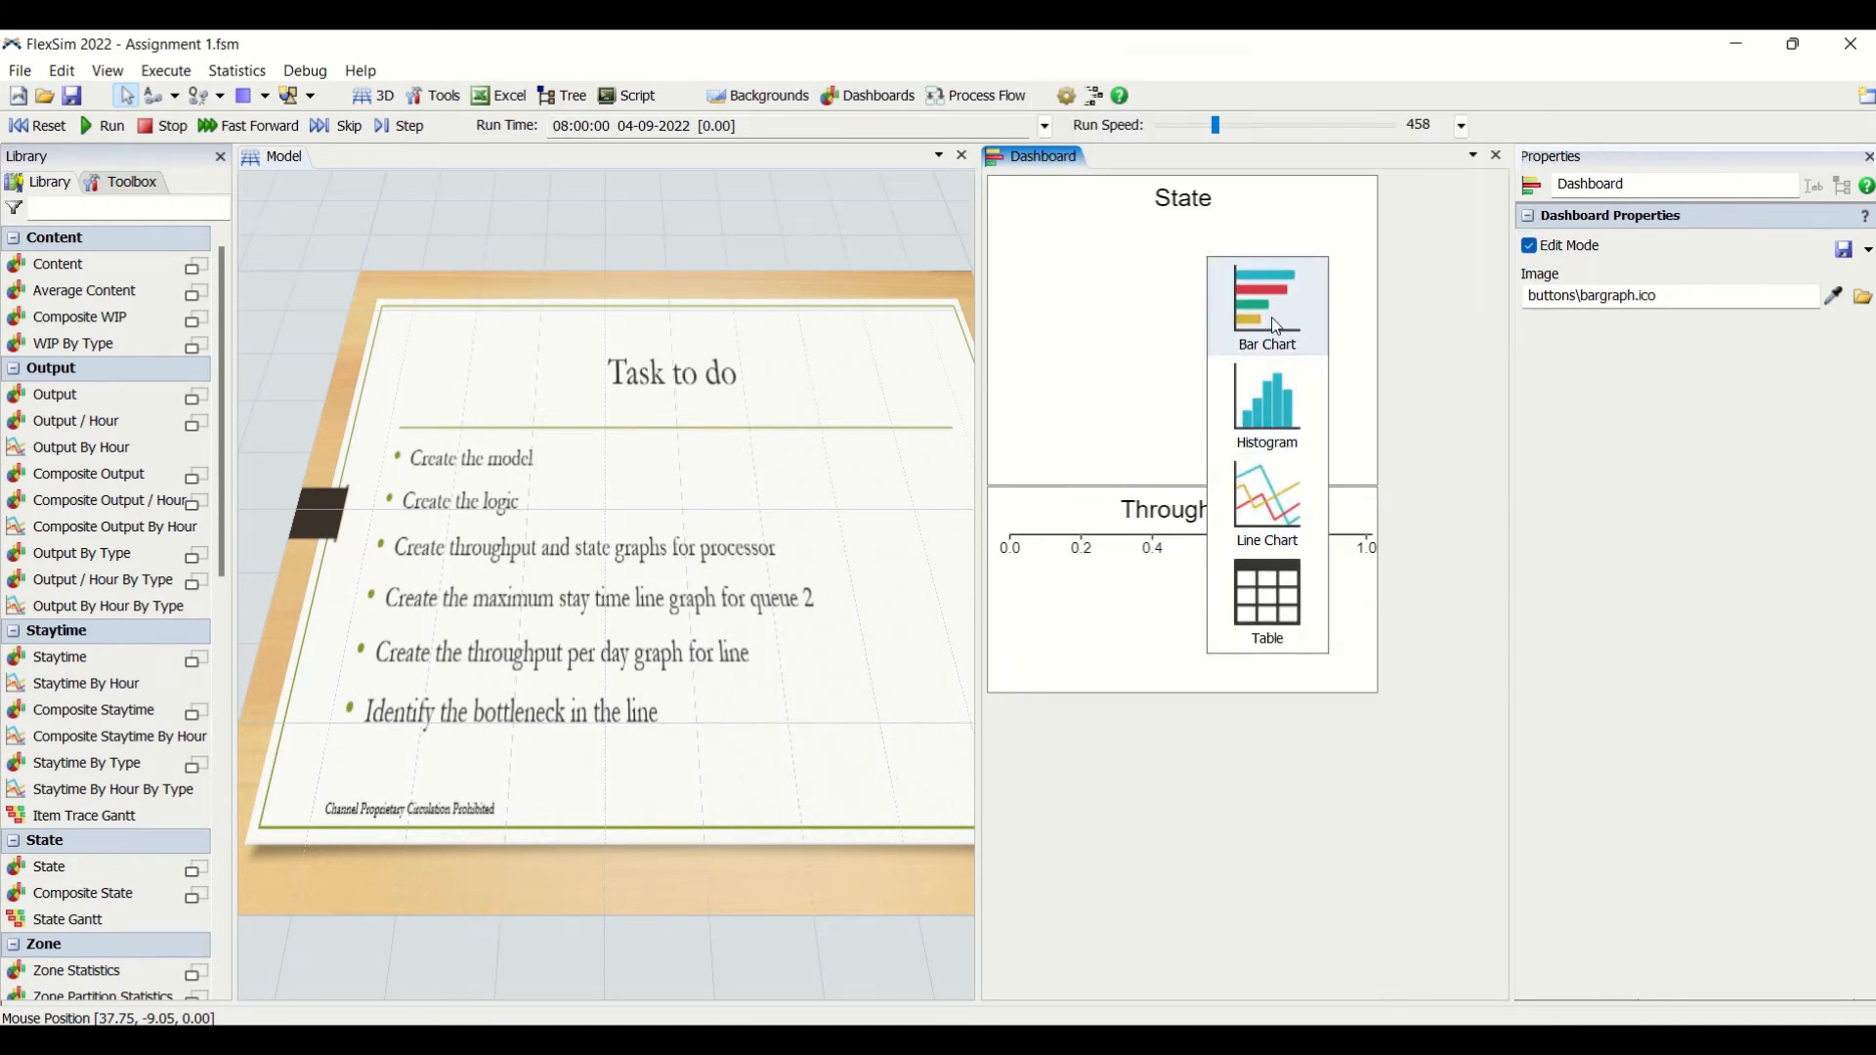
left_click(1275, 325)
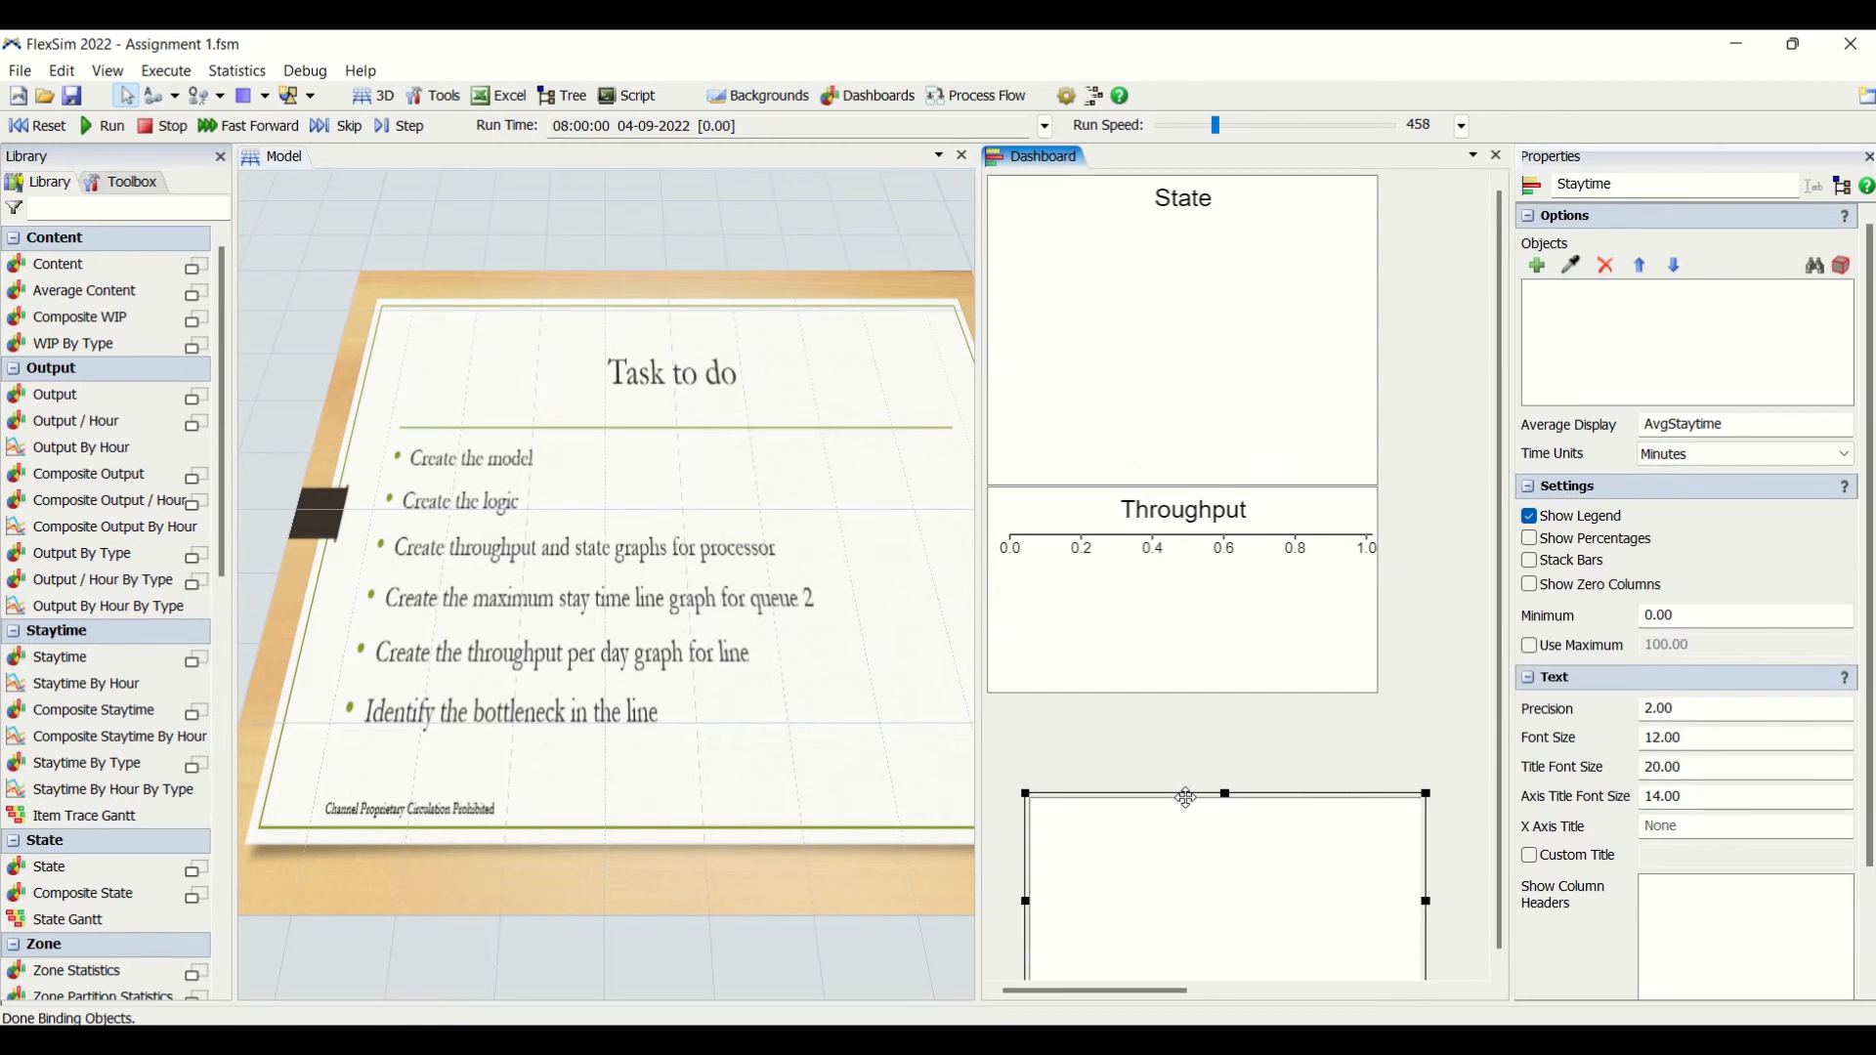
left_click_drag(1186, 794, 1132, 697)
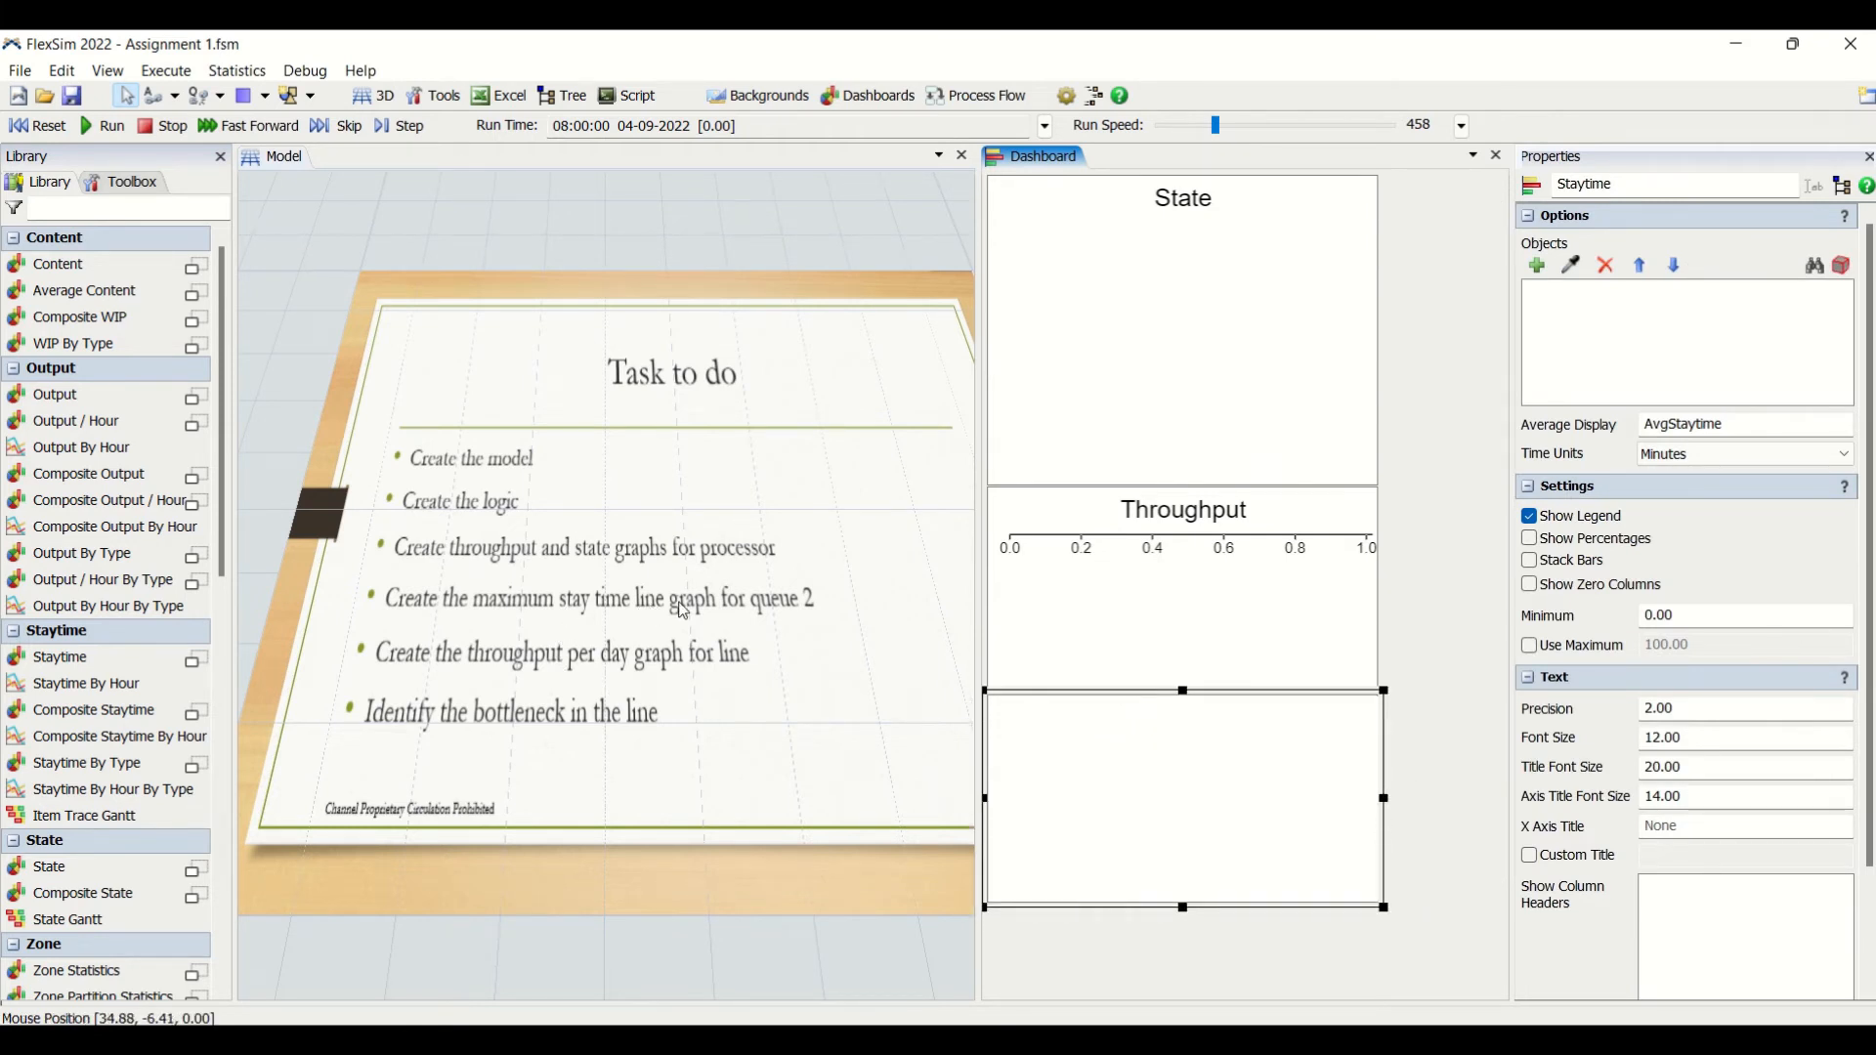
key("Delete")
- Add a Staytime line chart to the dashboard and place it directly below the Throughput chart
double_click(1109, 759)
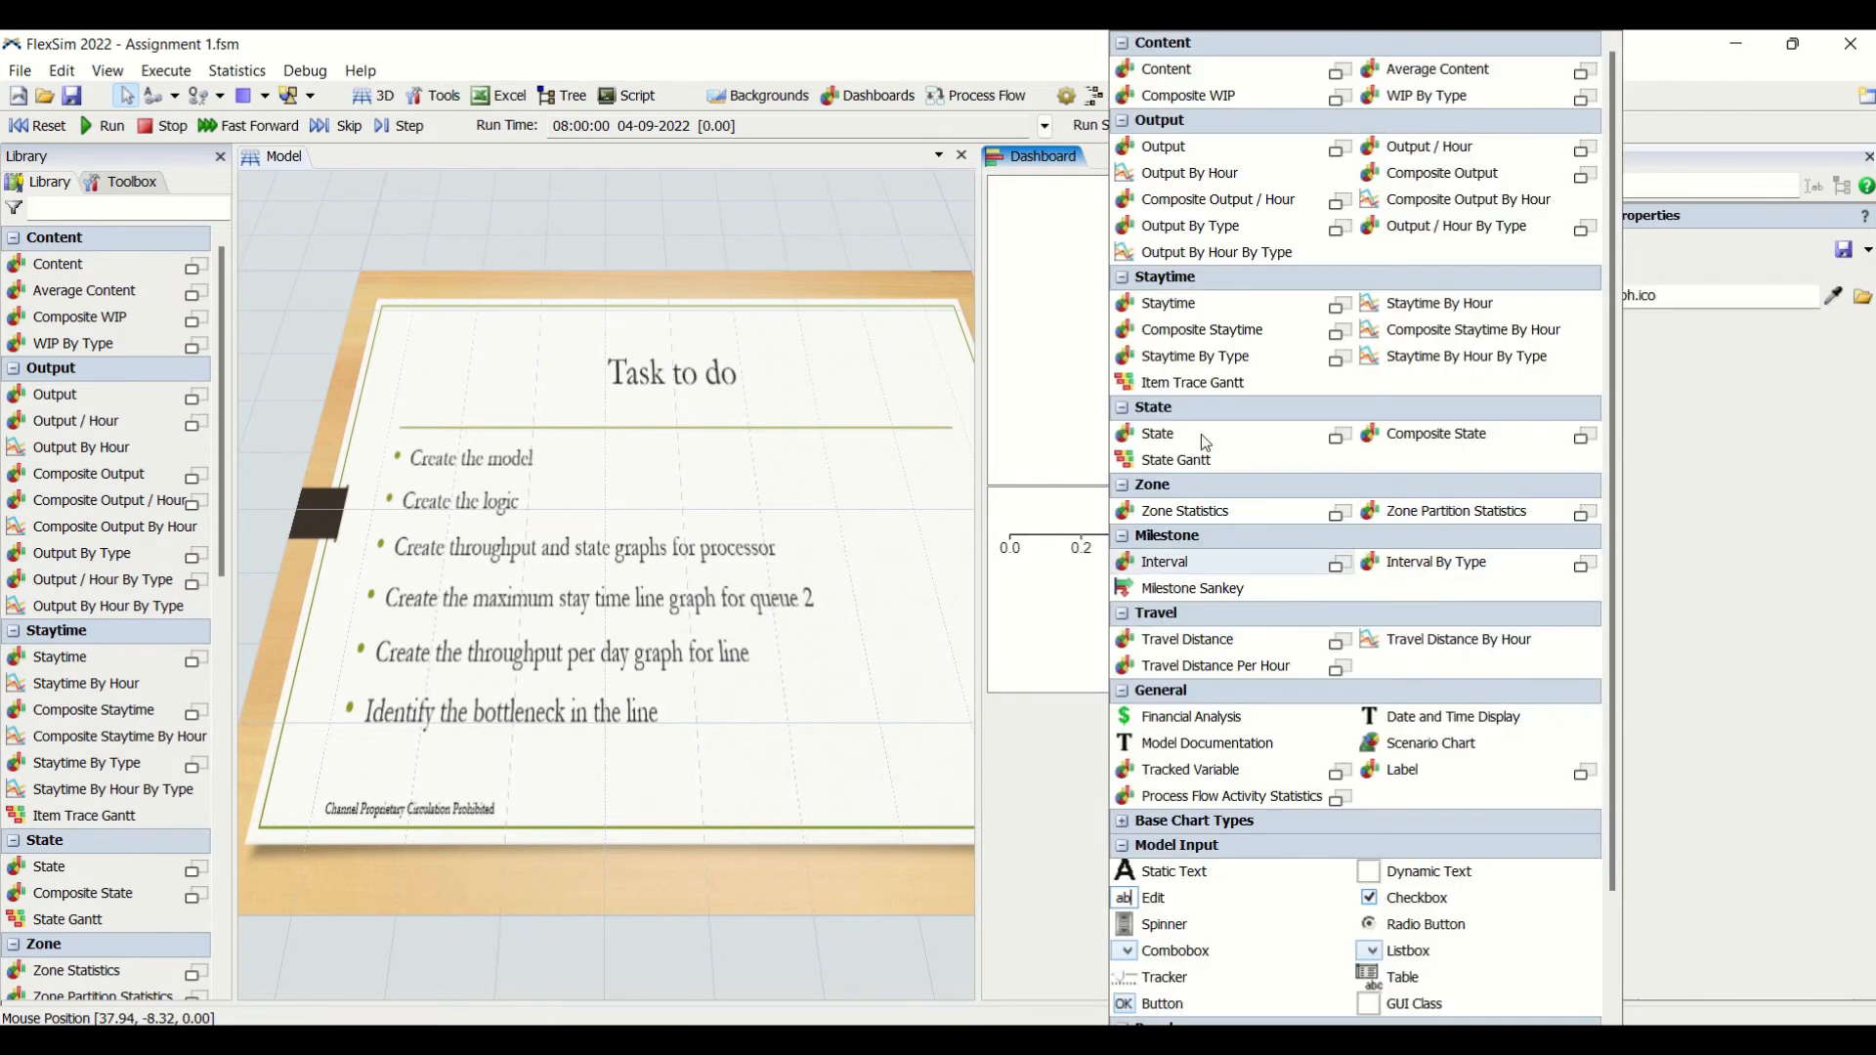
left_click(1353, 304)
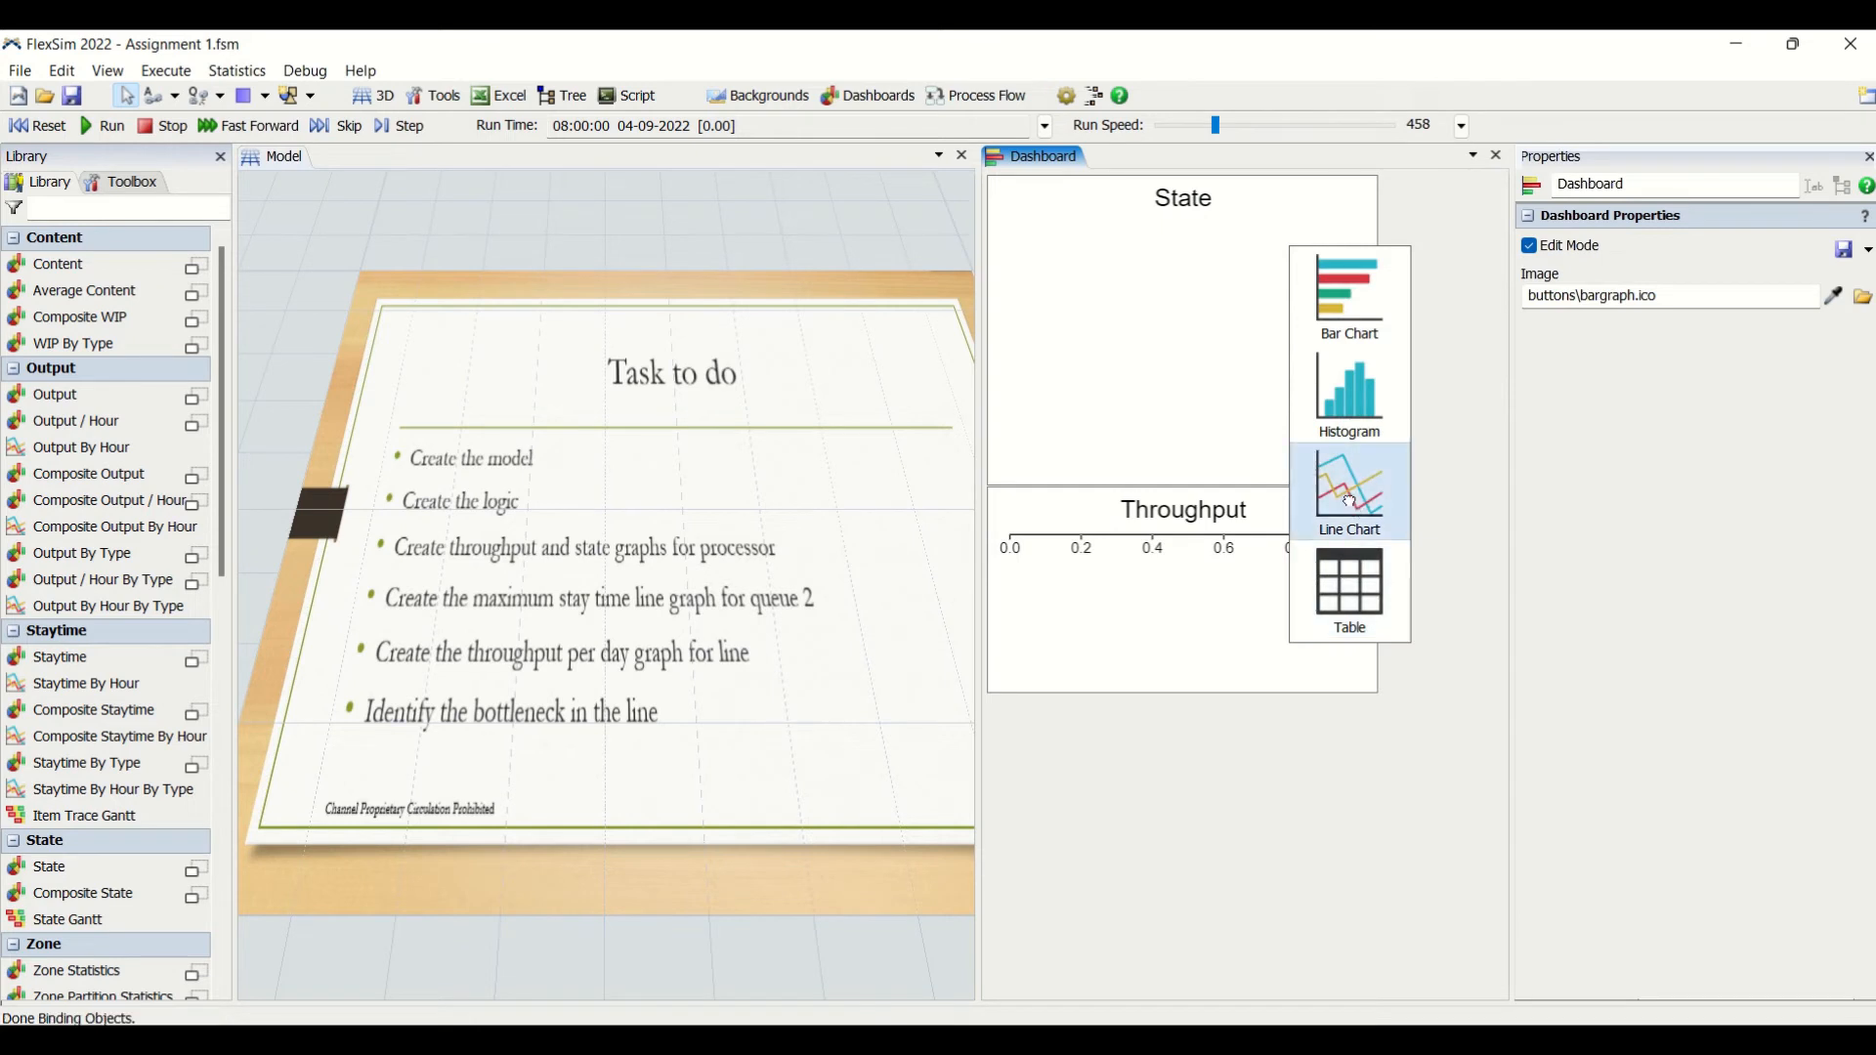
left_click(1353, 503)
left_click(1252, 772)
left_click_drag(1172, 762, 1046, 694)
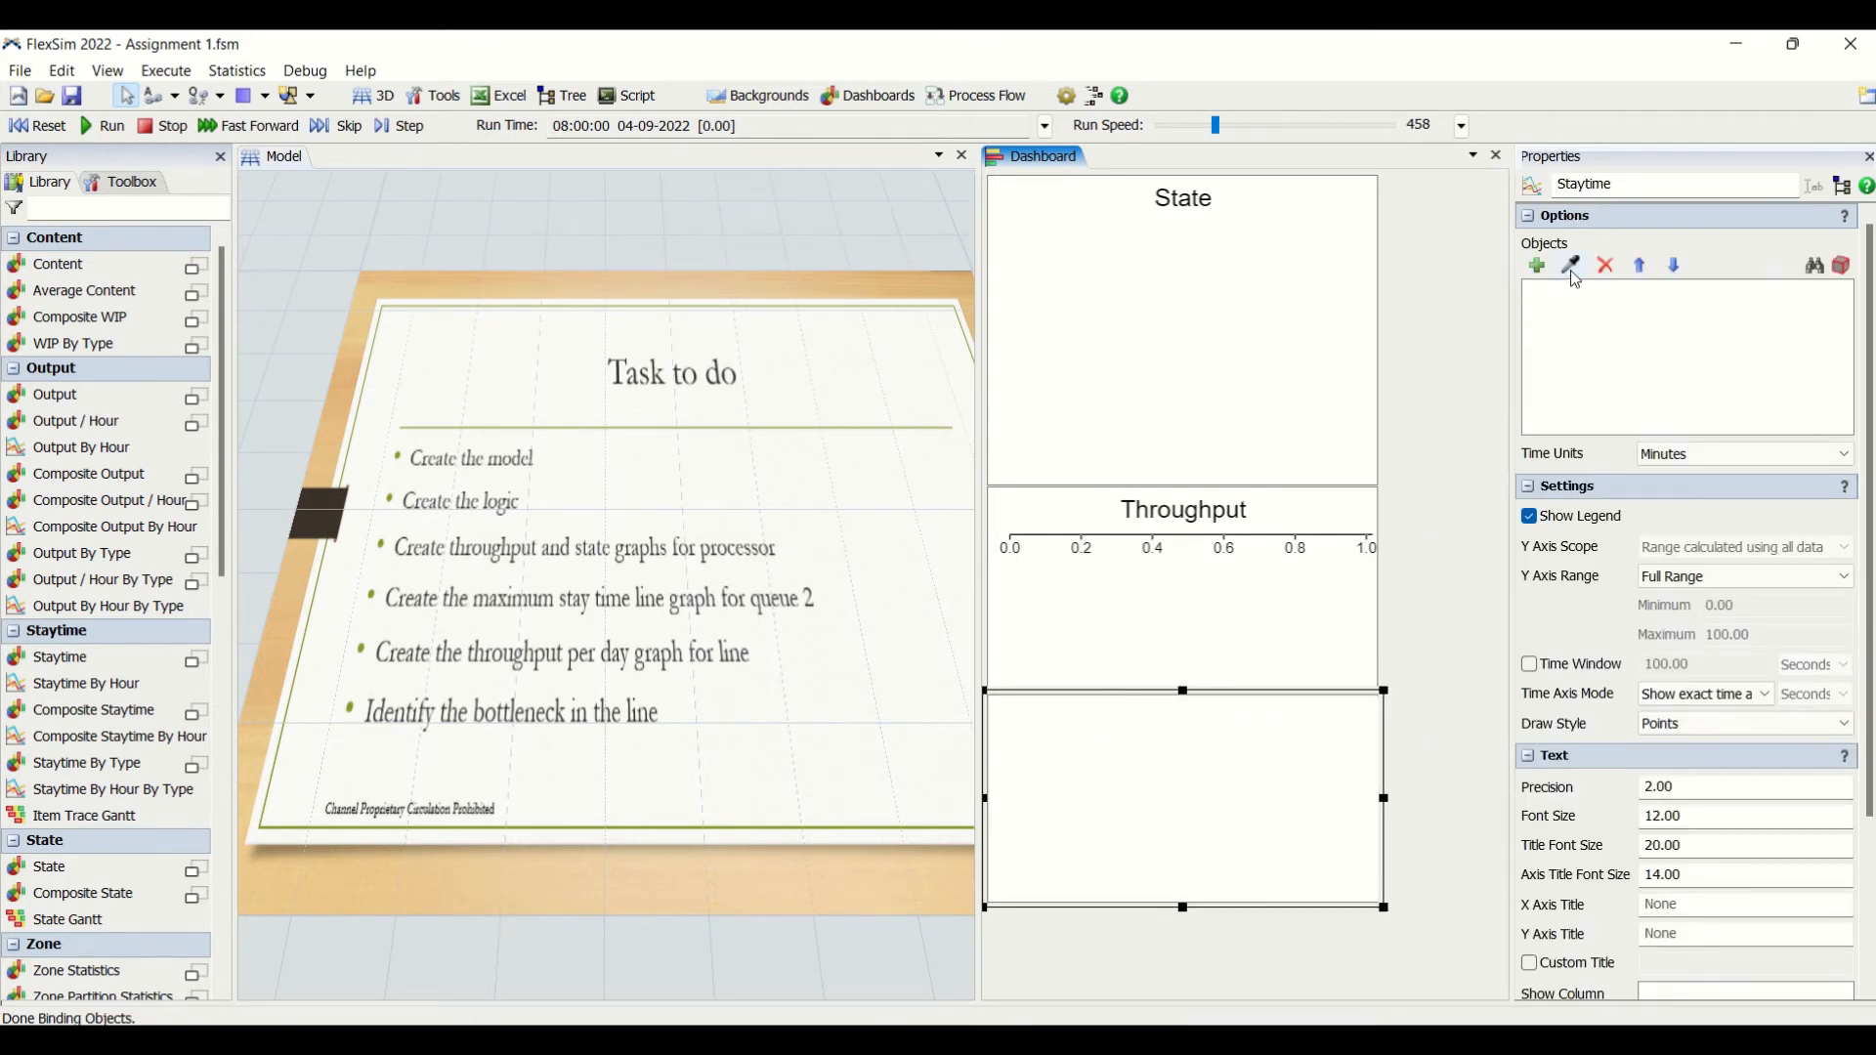
- Assign Queue2 as the sampled object of the Staytime line chart
left_click_drag(620, 972, 929, 832)
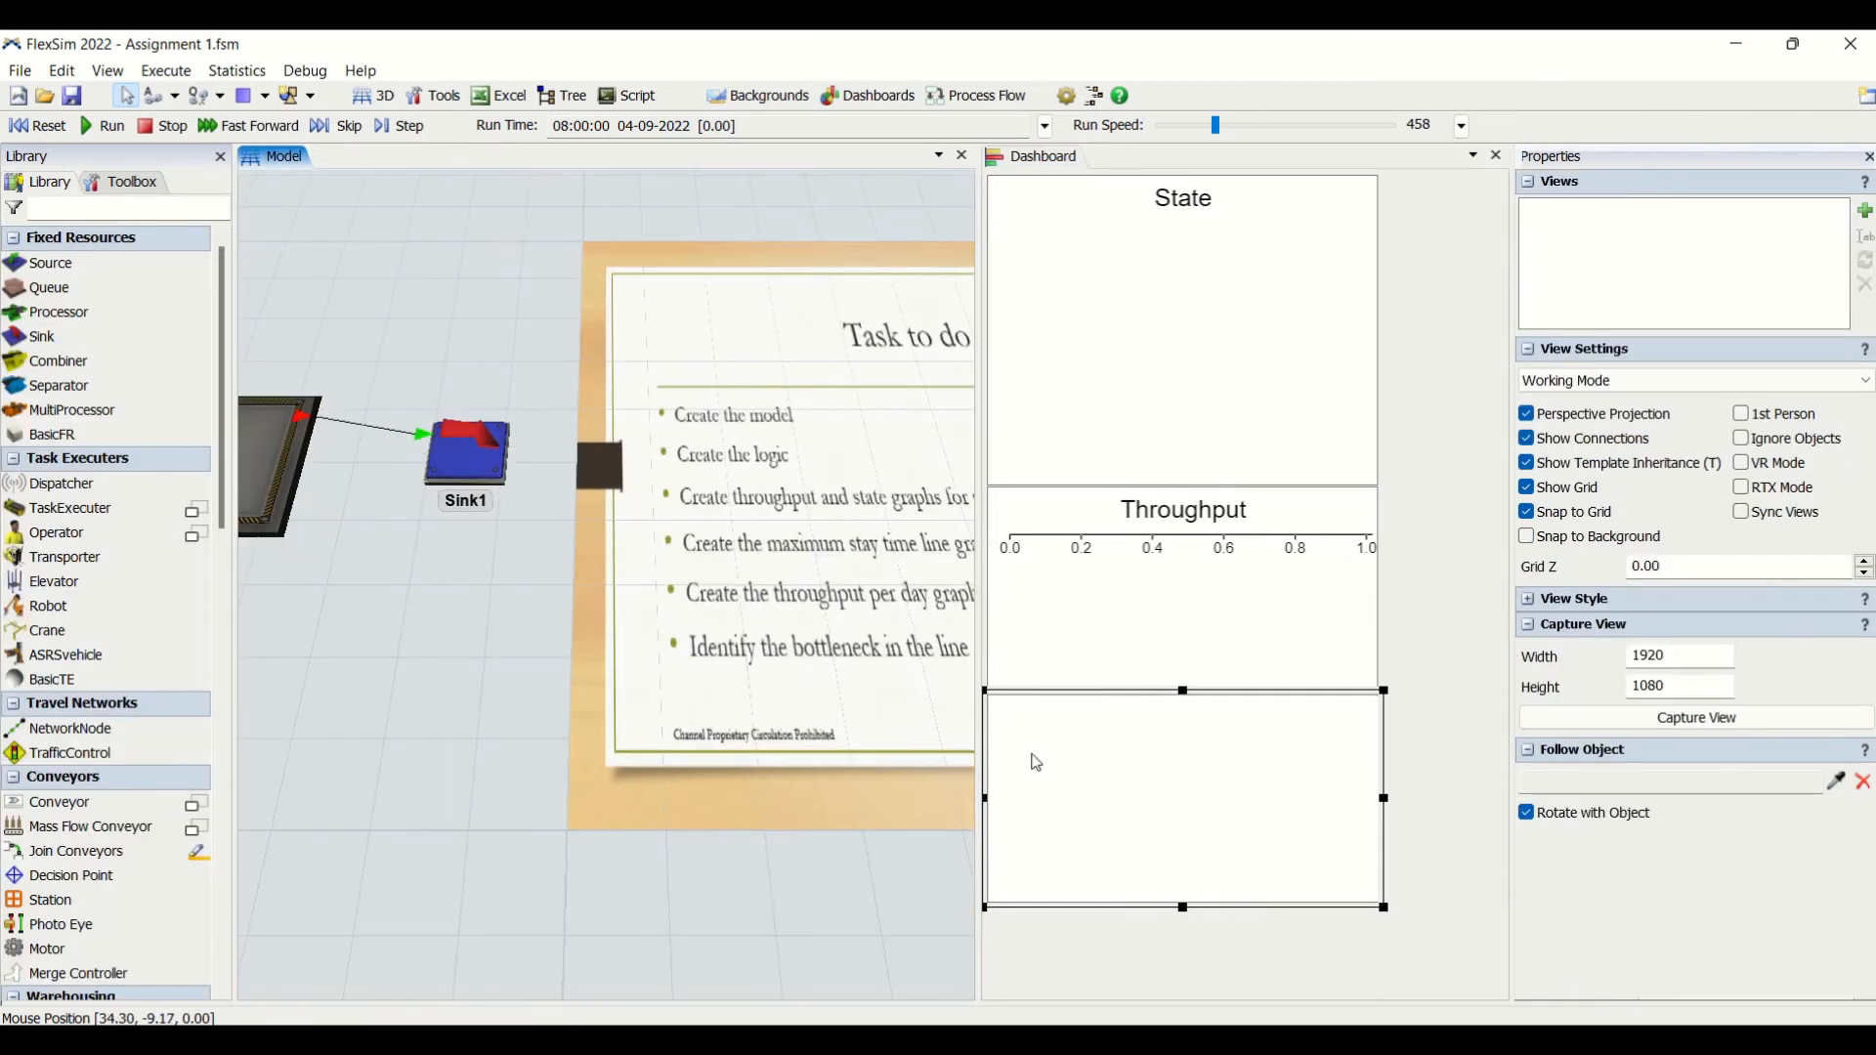
left_click(1242, 695)
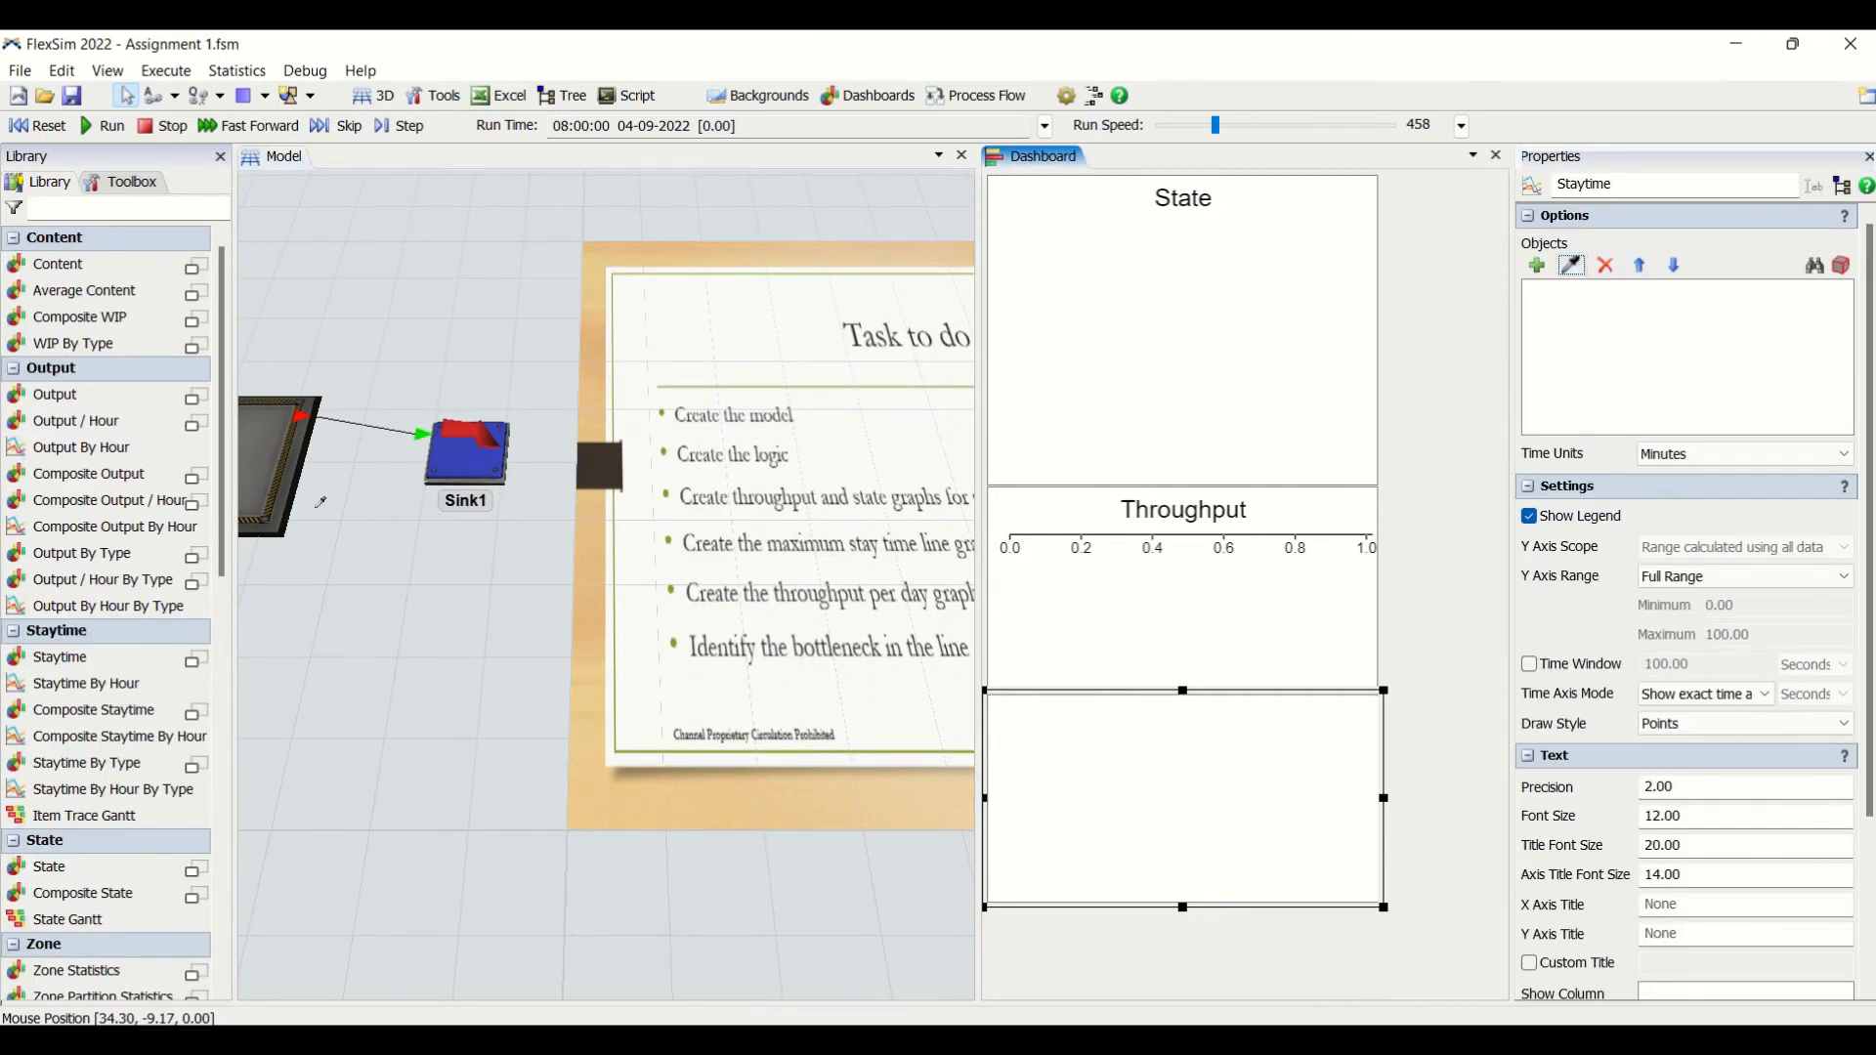
left_click(292, 493)
- Add an Output / Hour bar chart to the dashboard and place it directly below the Staytime chart
left_click_drag(774, 854, 445, 836)
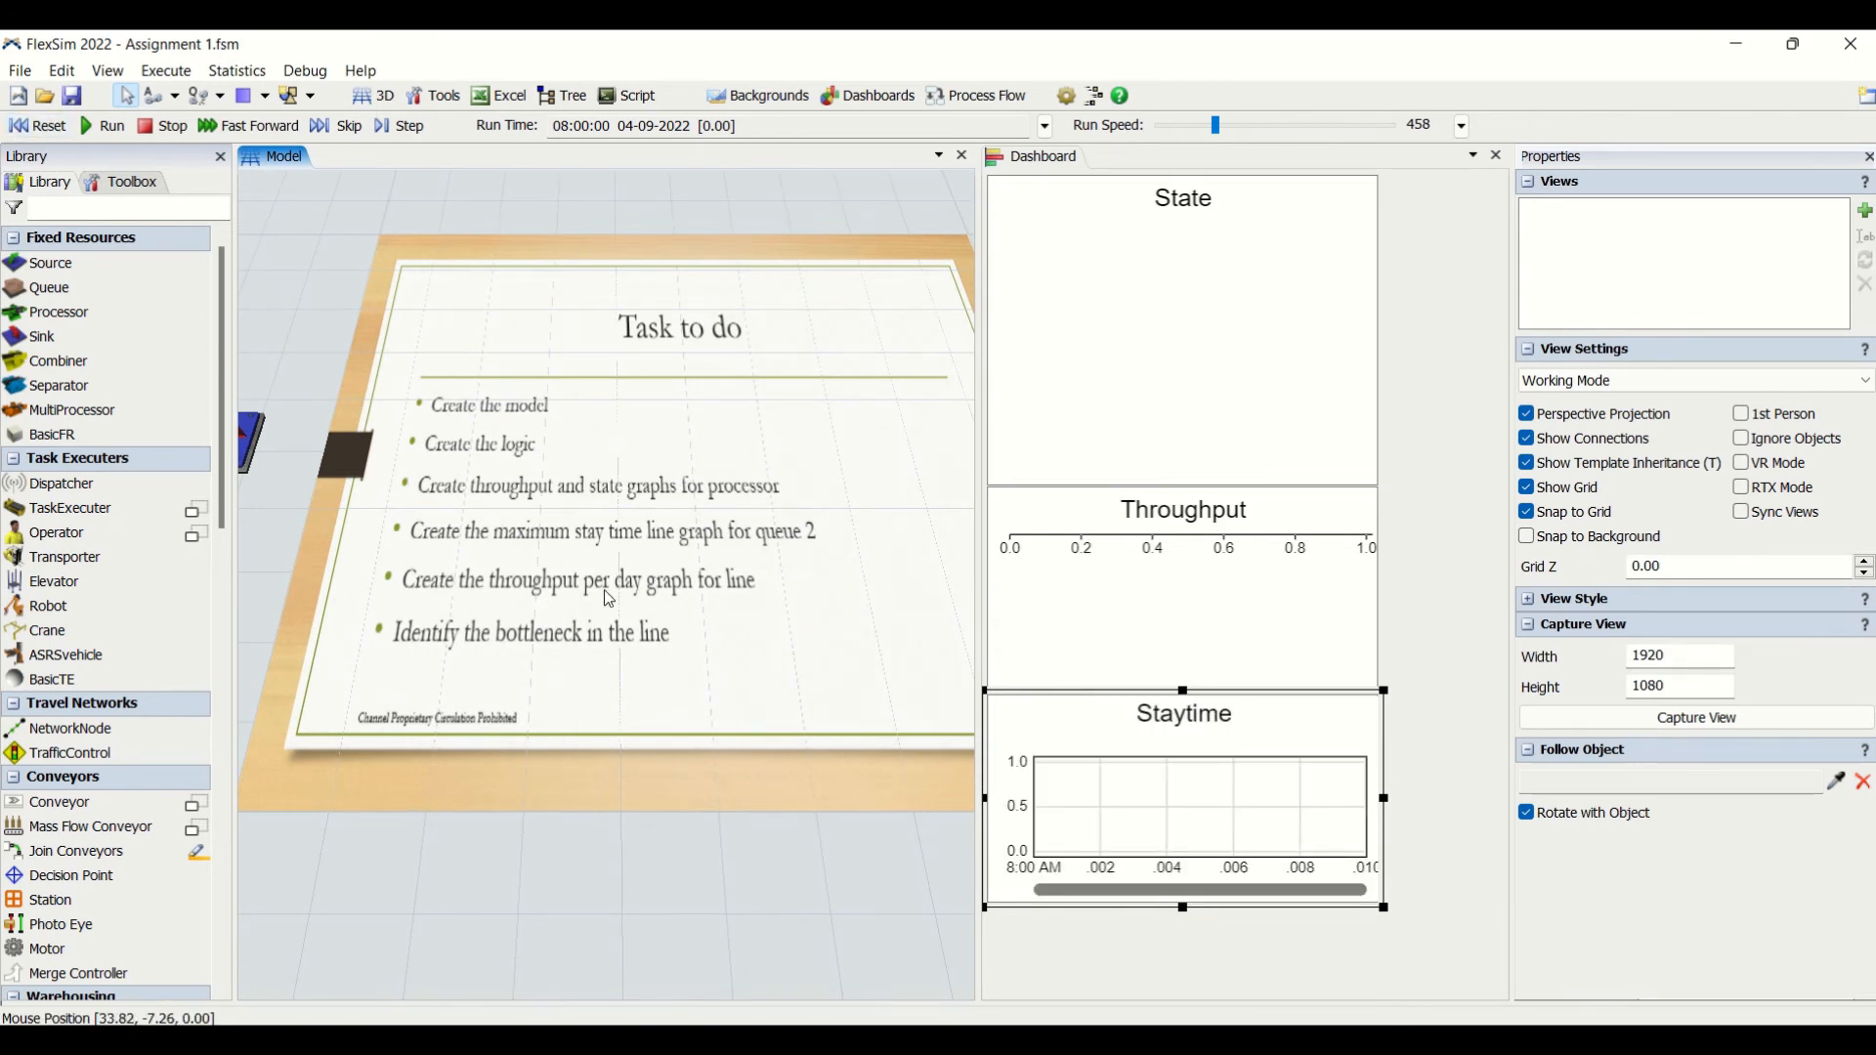
double_click(1012, 943)
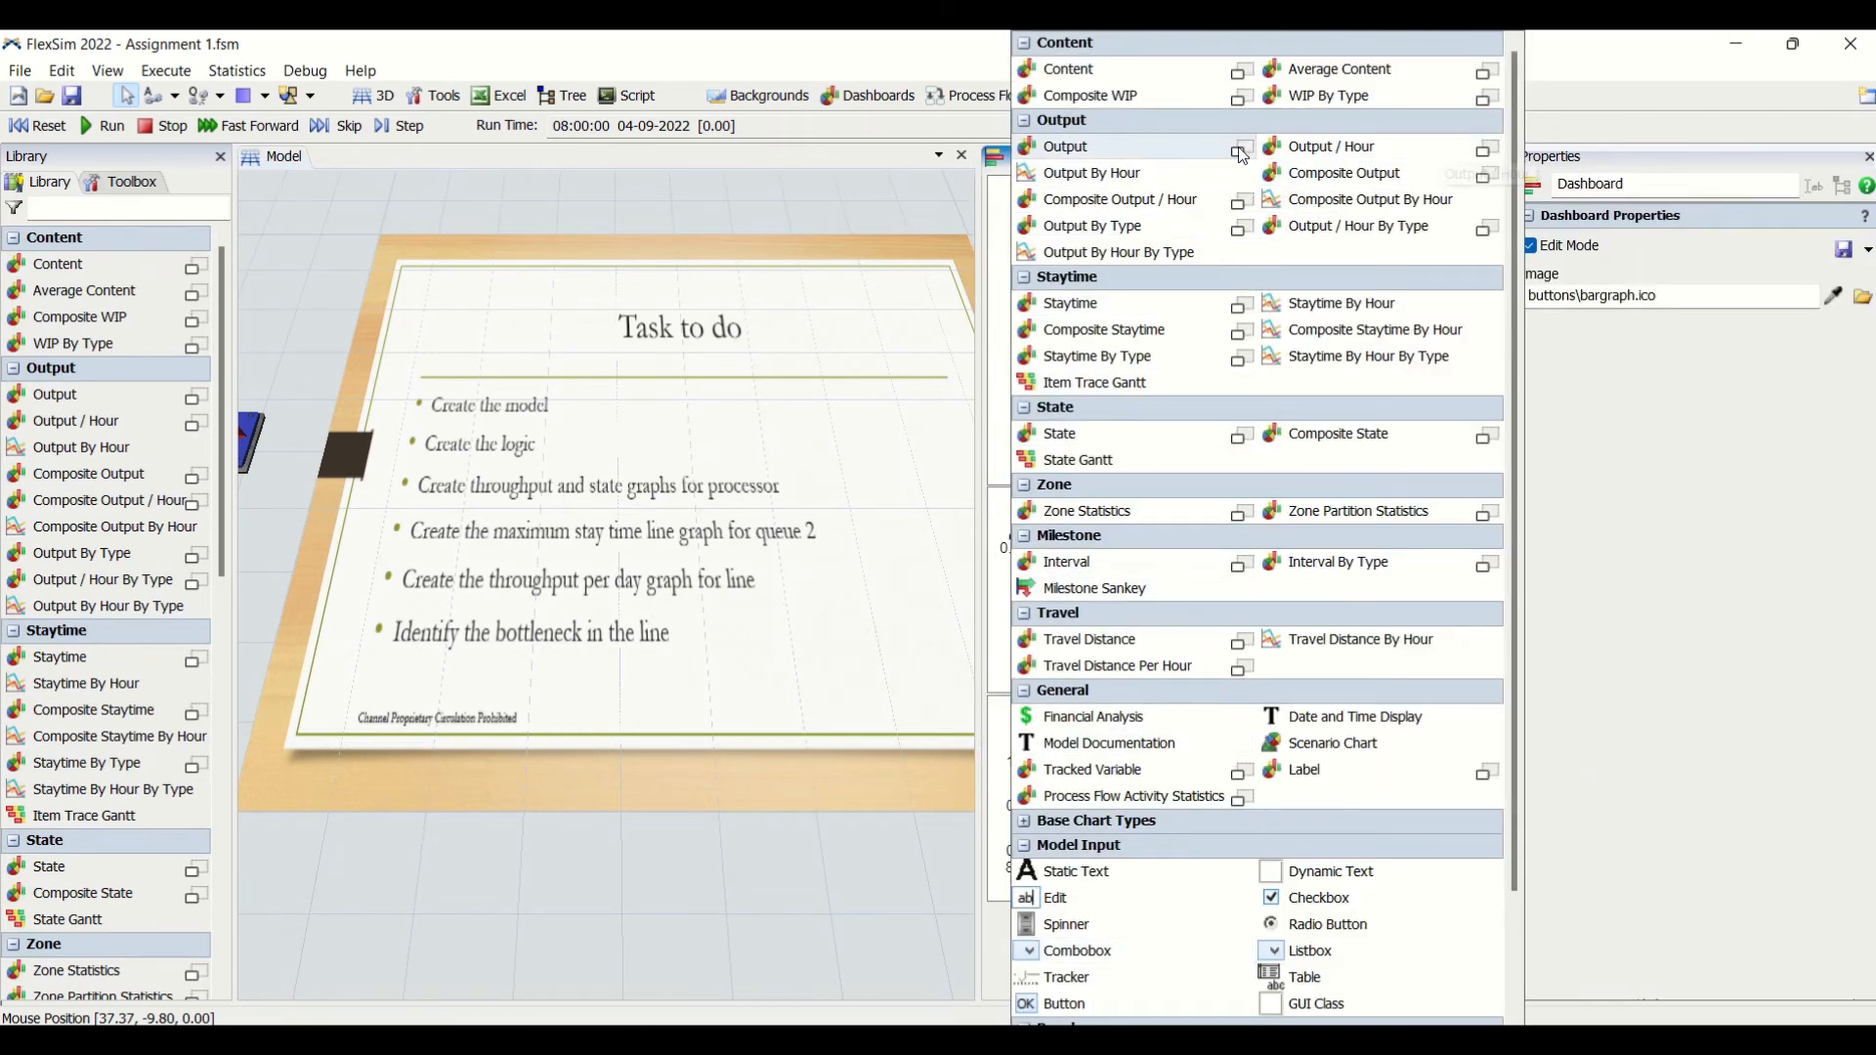
left_click(1486, 149)
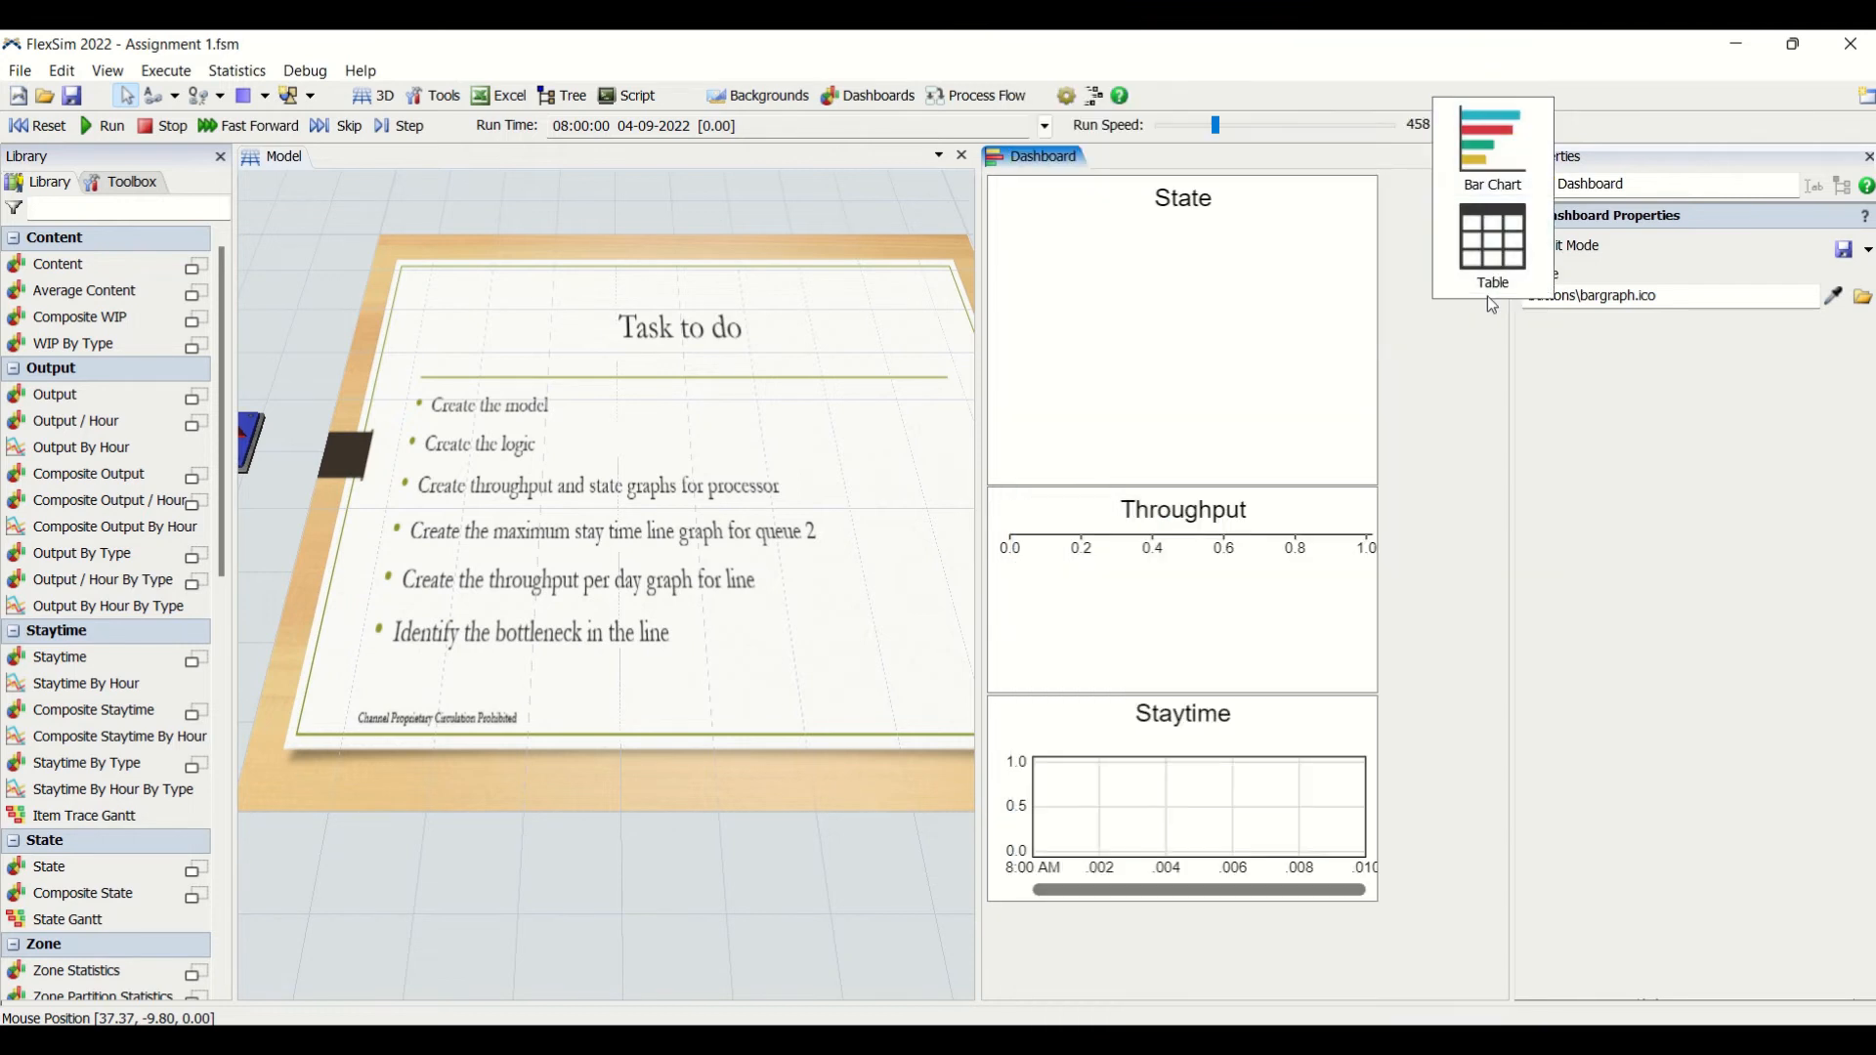
left_click(1495, 146)
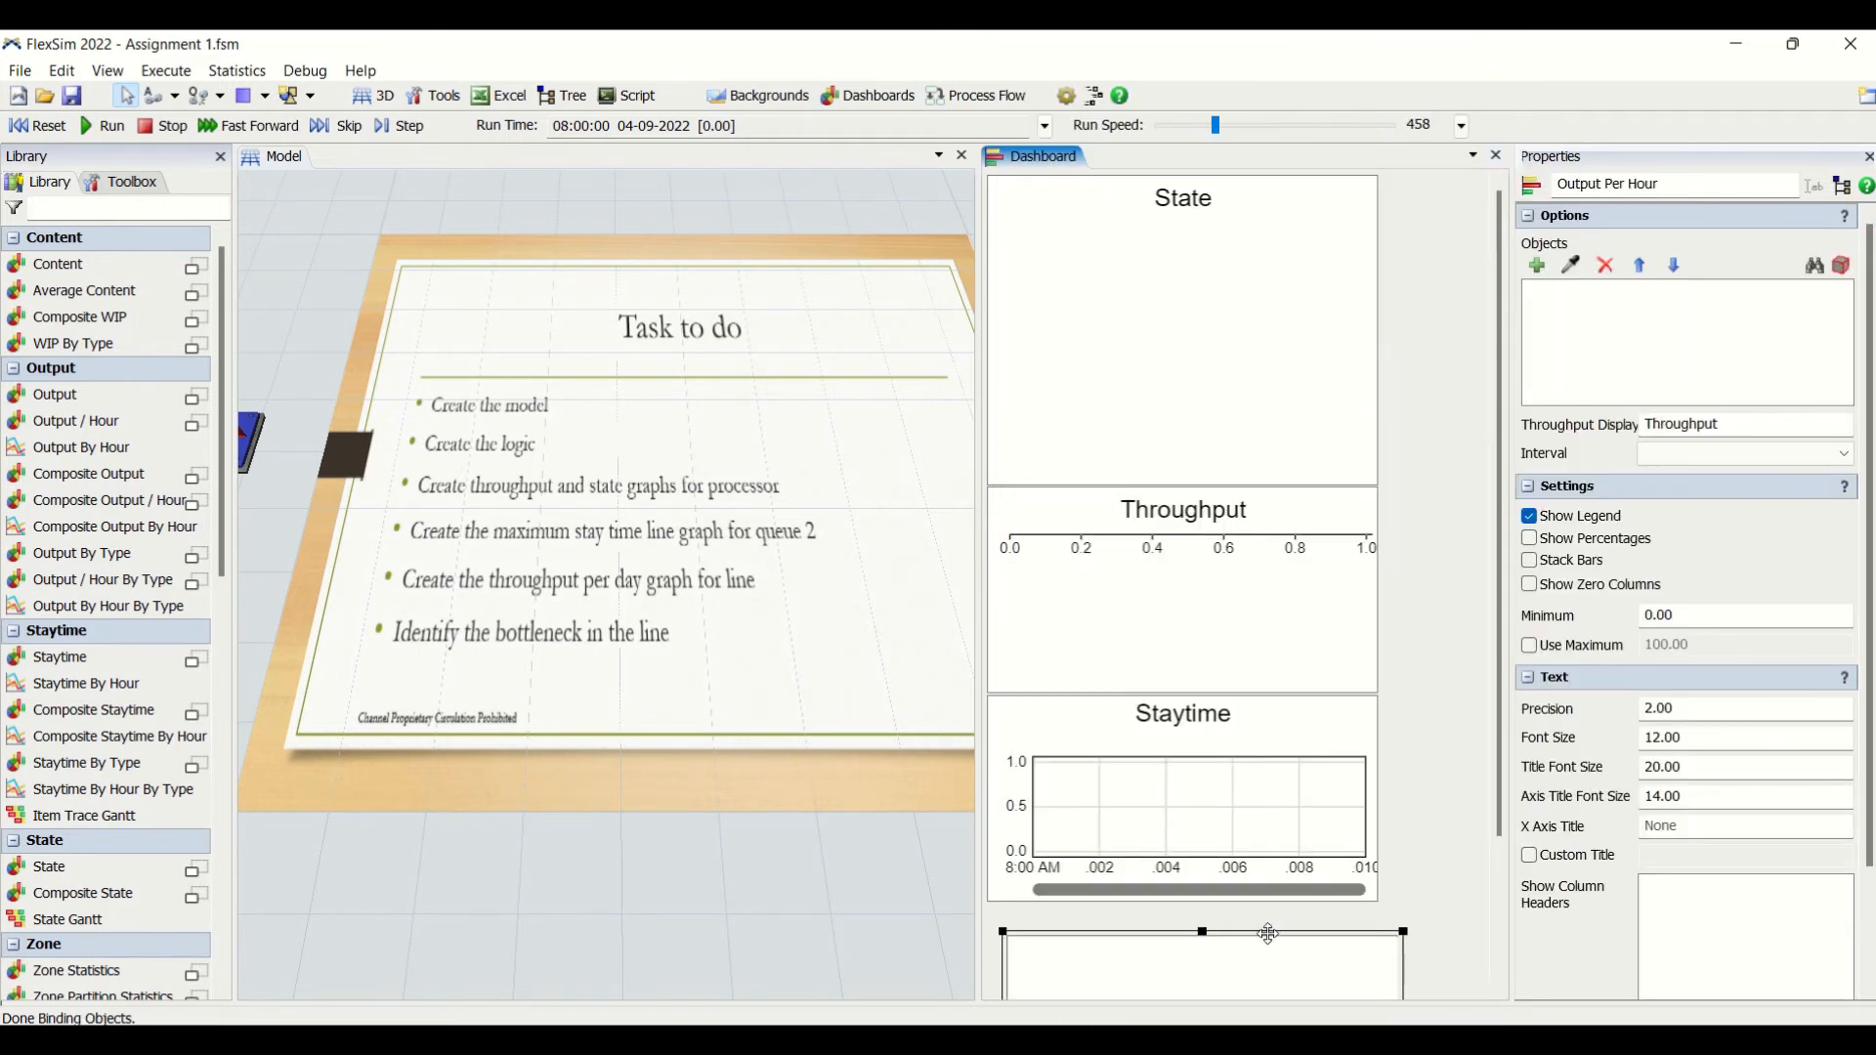
left_click_drag(1268, 933, 1250, 920)
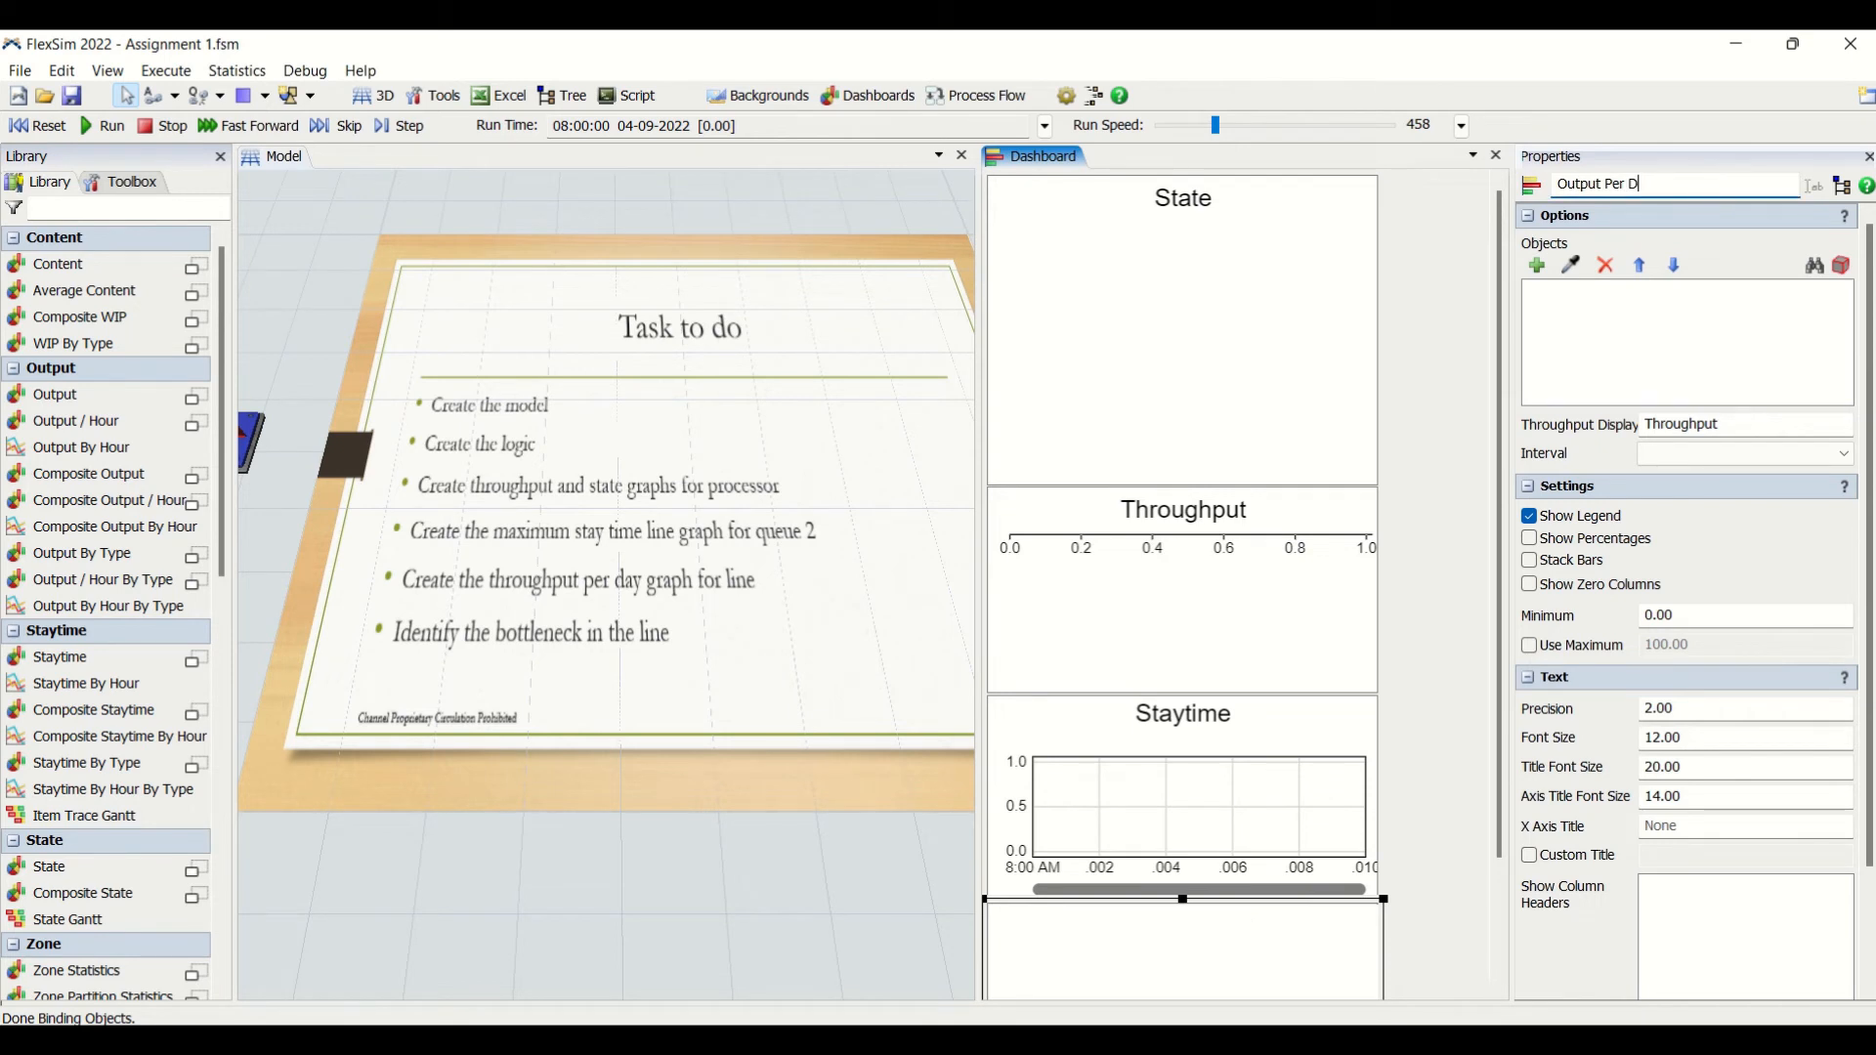
- Rename the Output Per Hour chart as Output Per Day and set its interval to 1 Day
left_click(1448, 903)
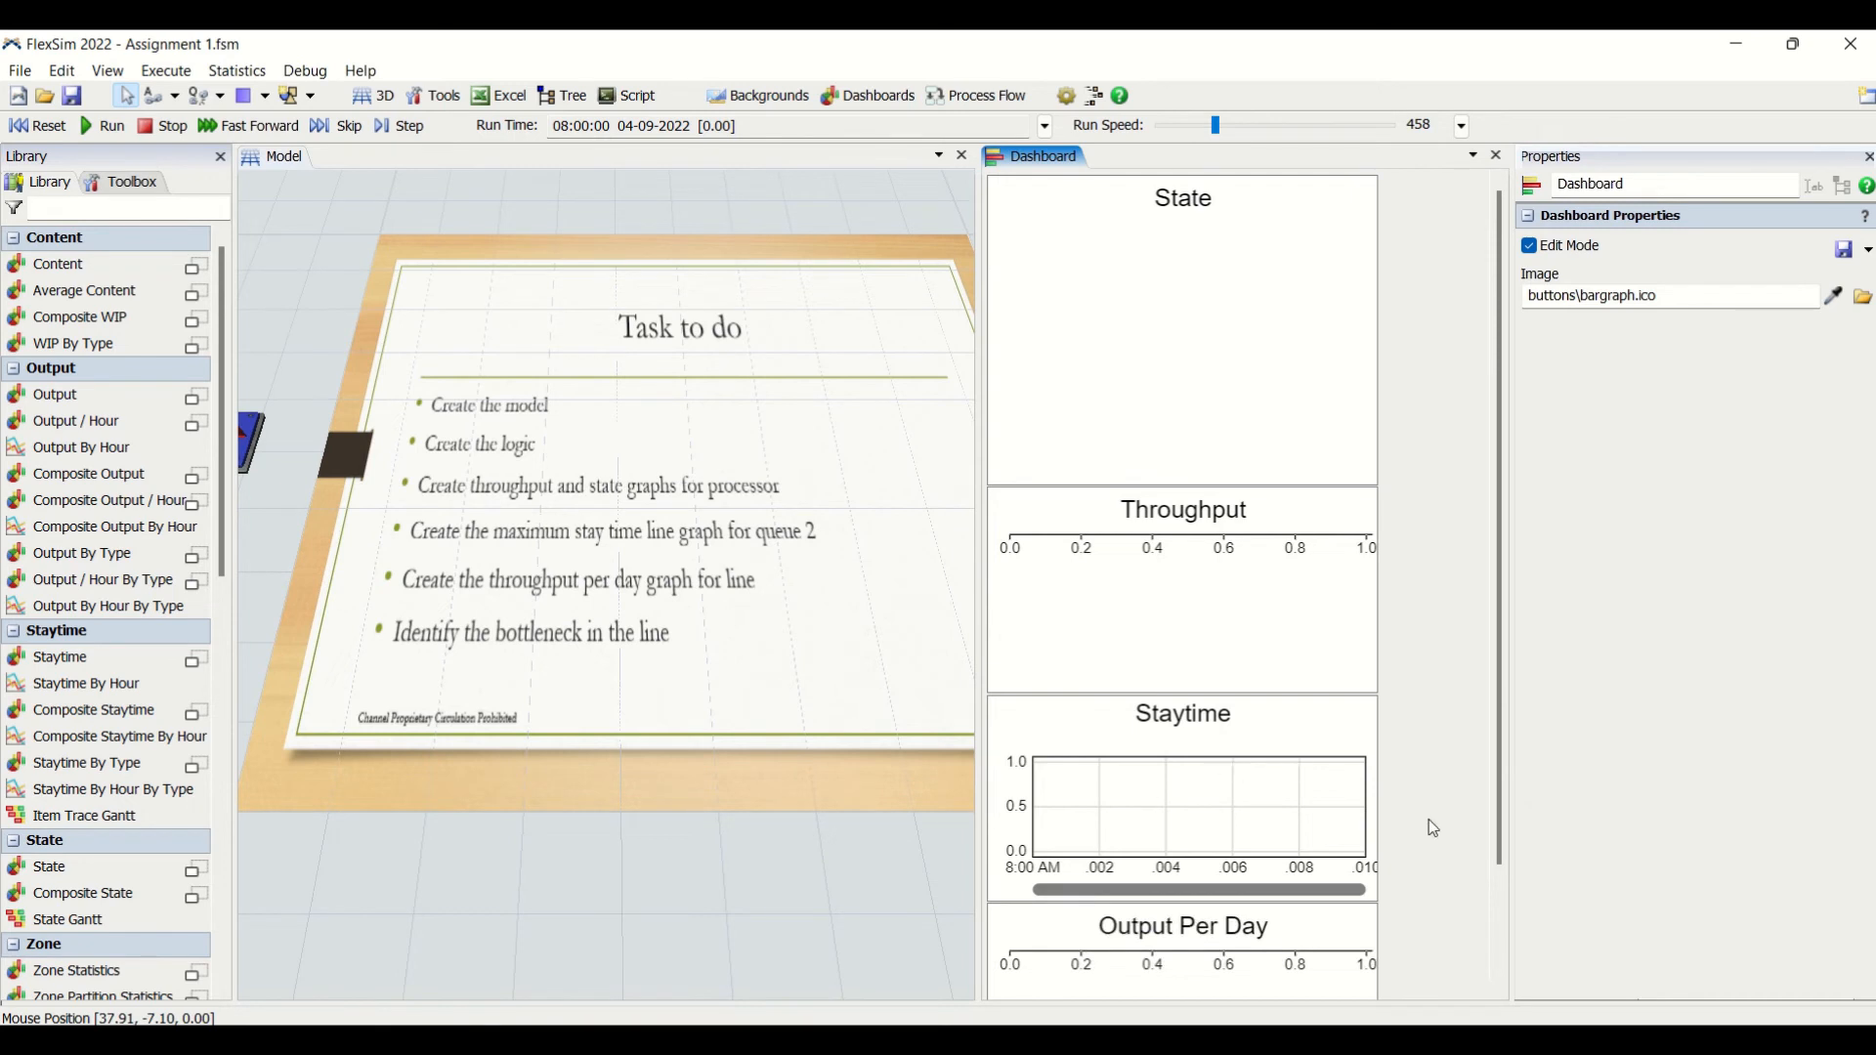
scroll(1433, 828, "down", 1)
left_click(1241, 882)
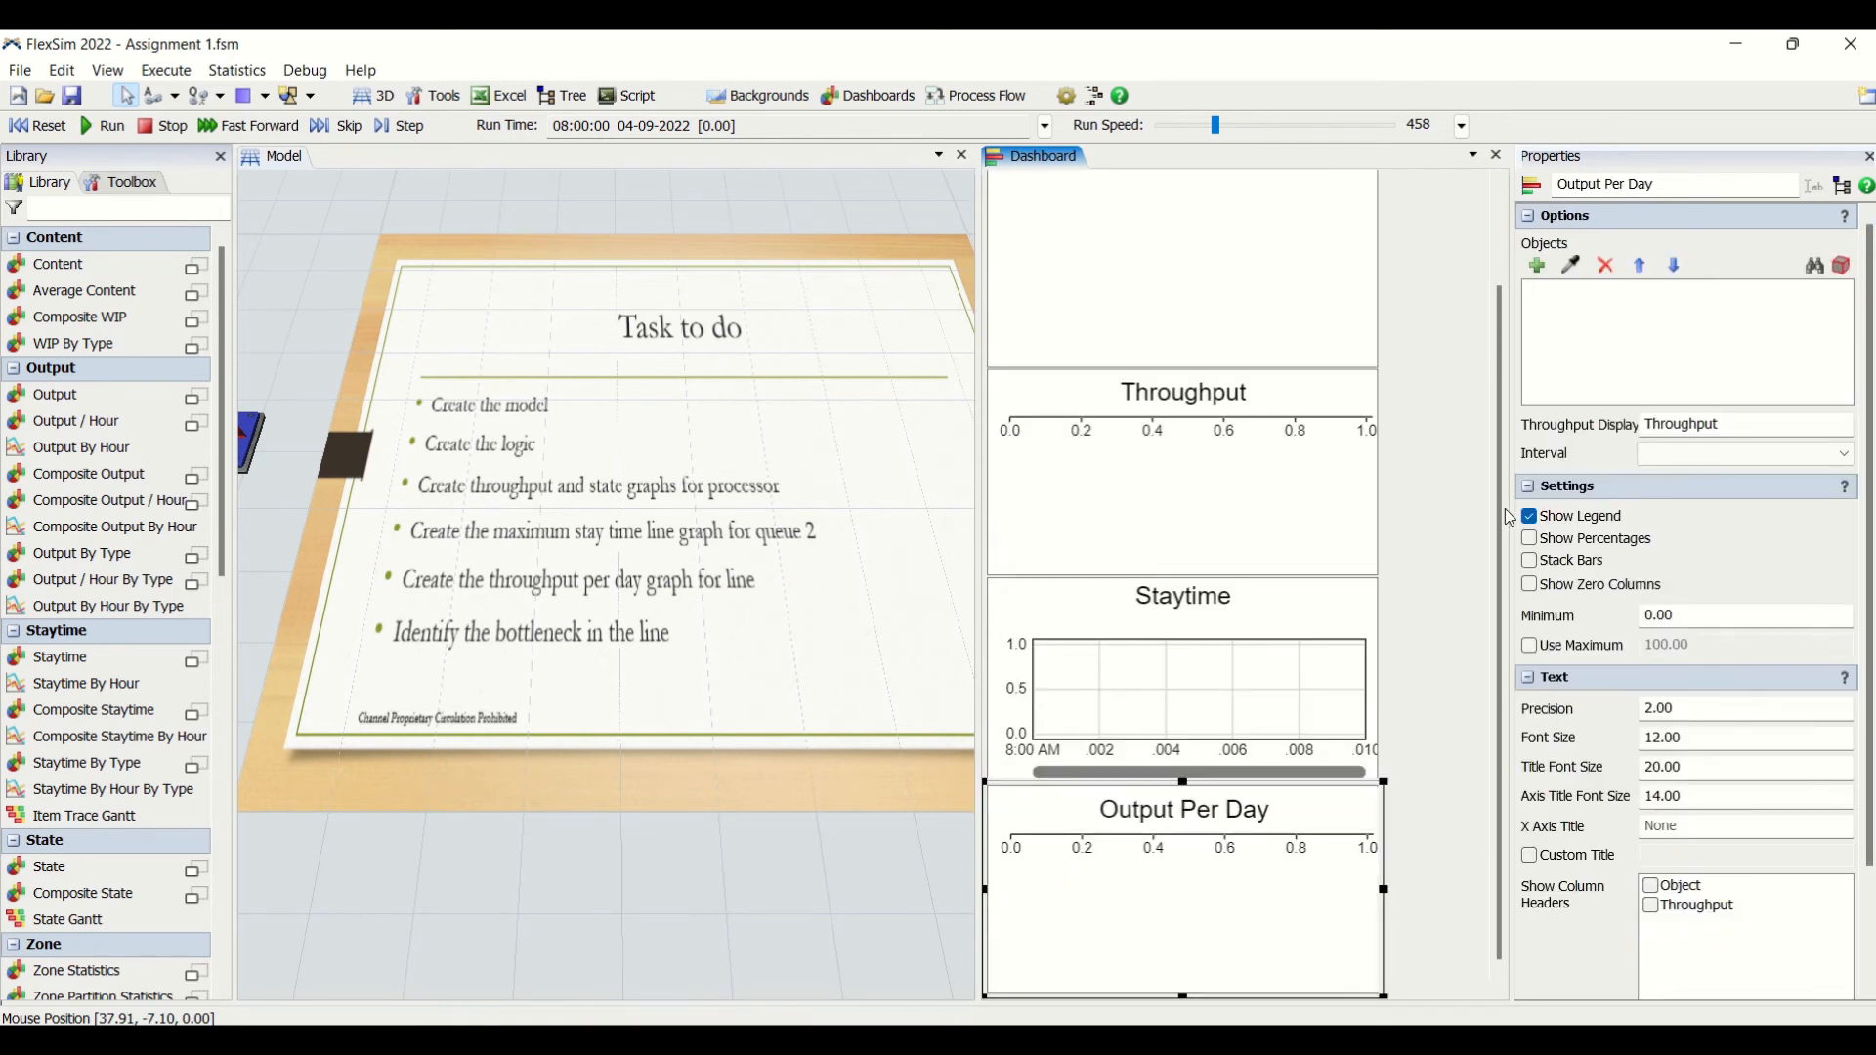
left_click(1729, 469)
left_click(1707, 491)
- Assign Sink1 as the sampled object of the Output Per Day chart
left_click(1339, 871)
left_click(621, 874)
scroll(684, 870, "down", 5)
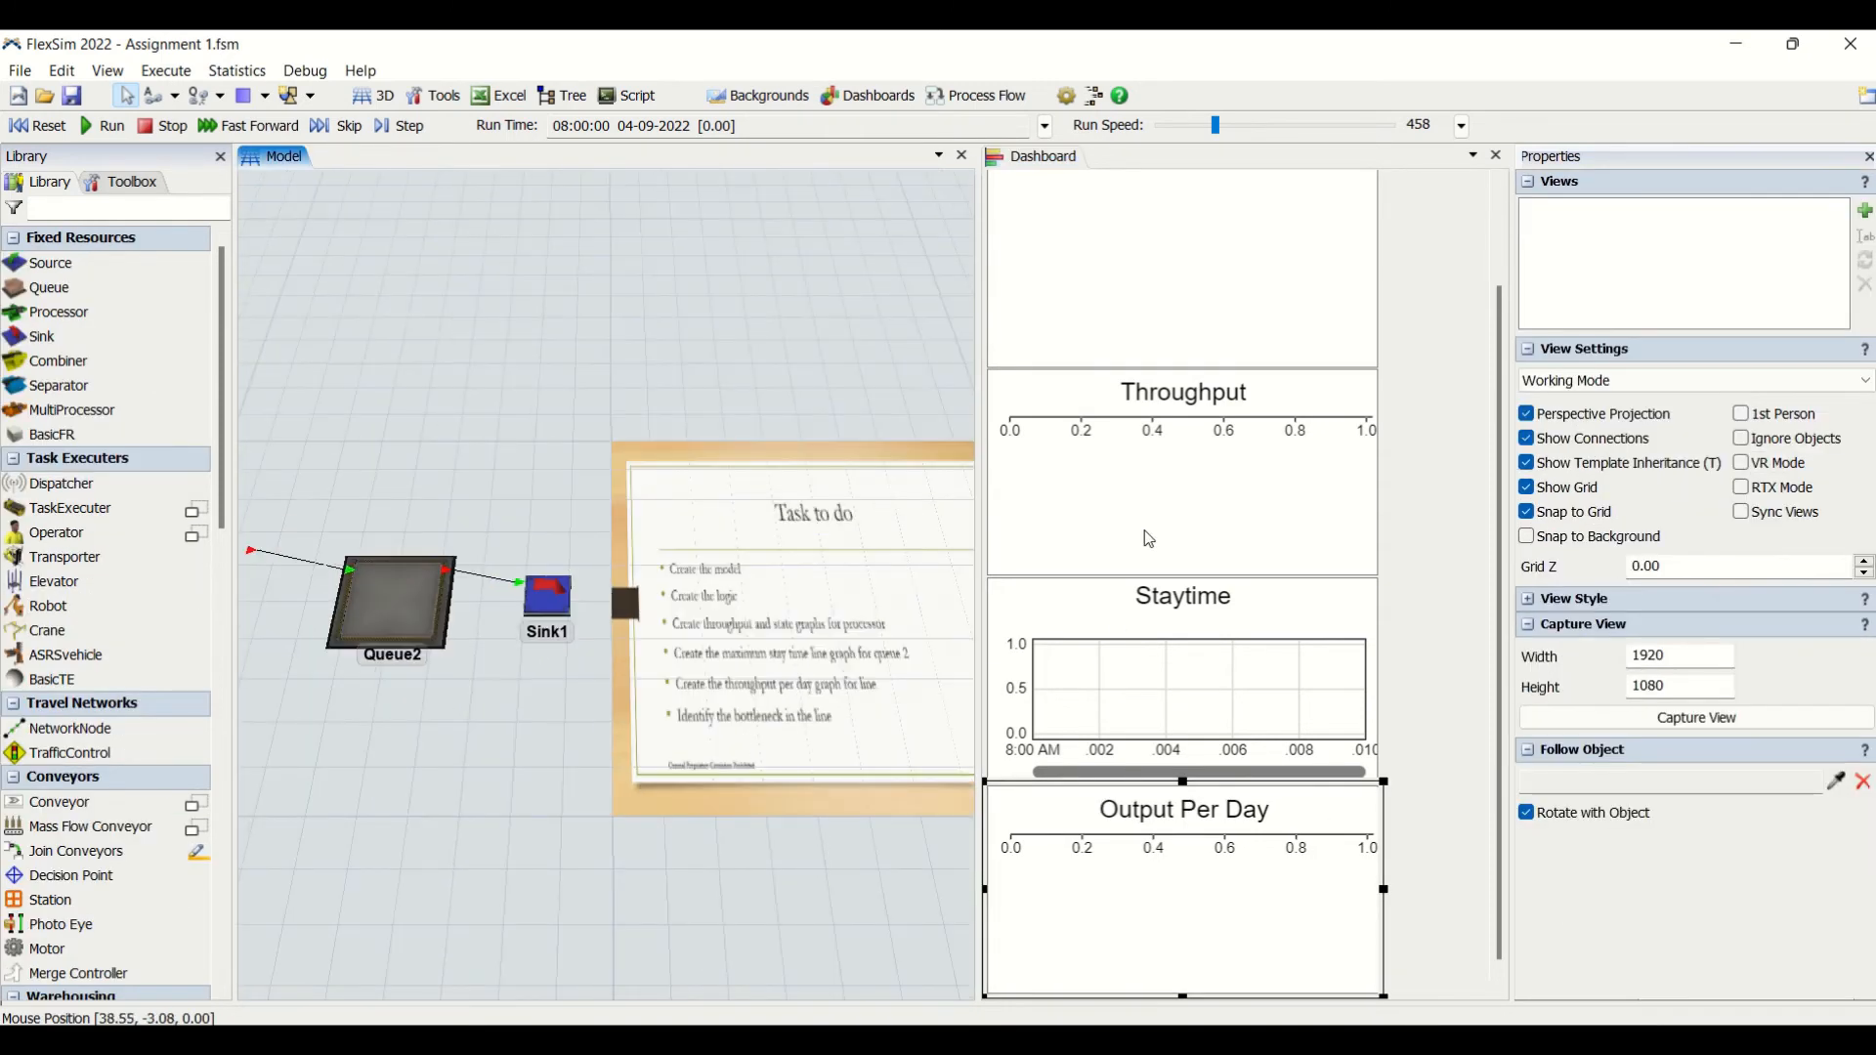
left_click(1143, 931)
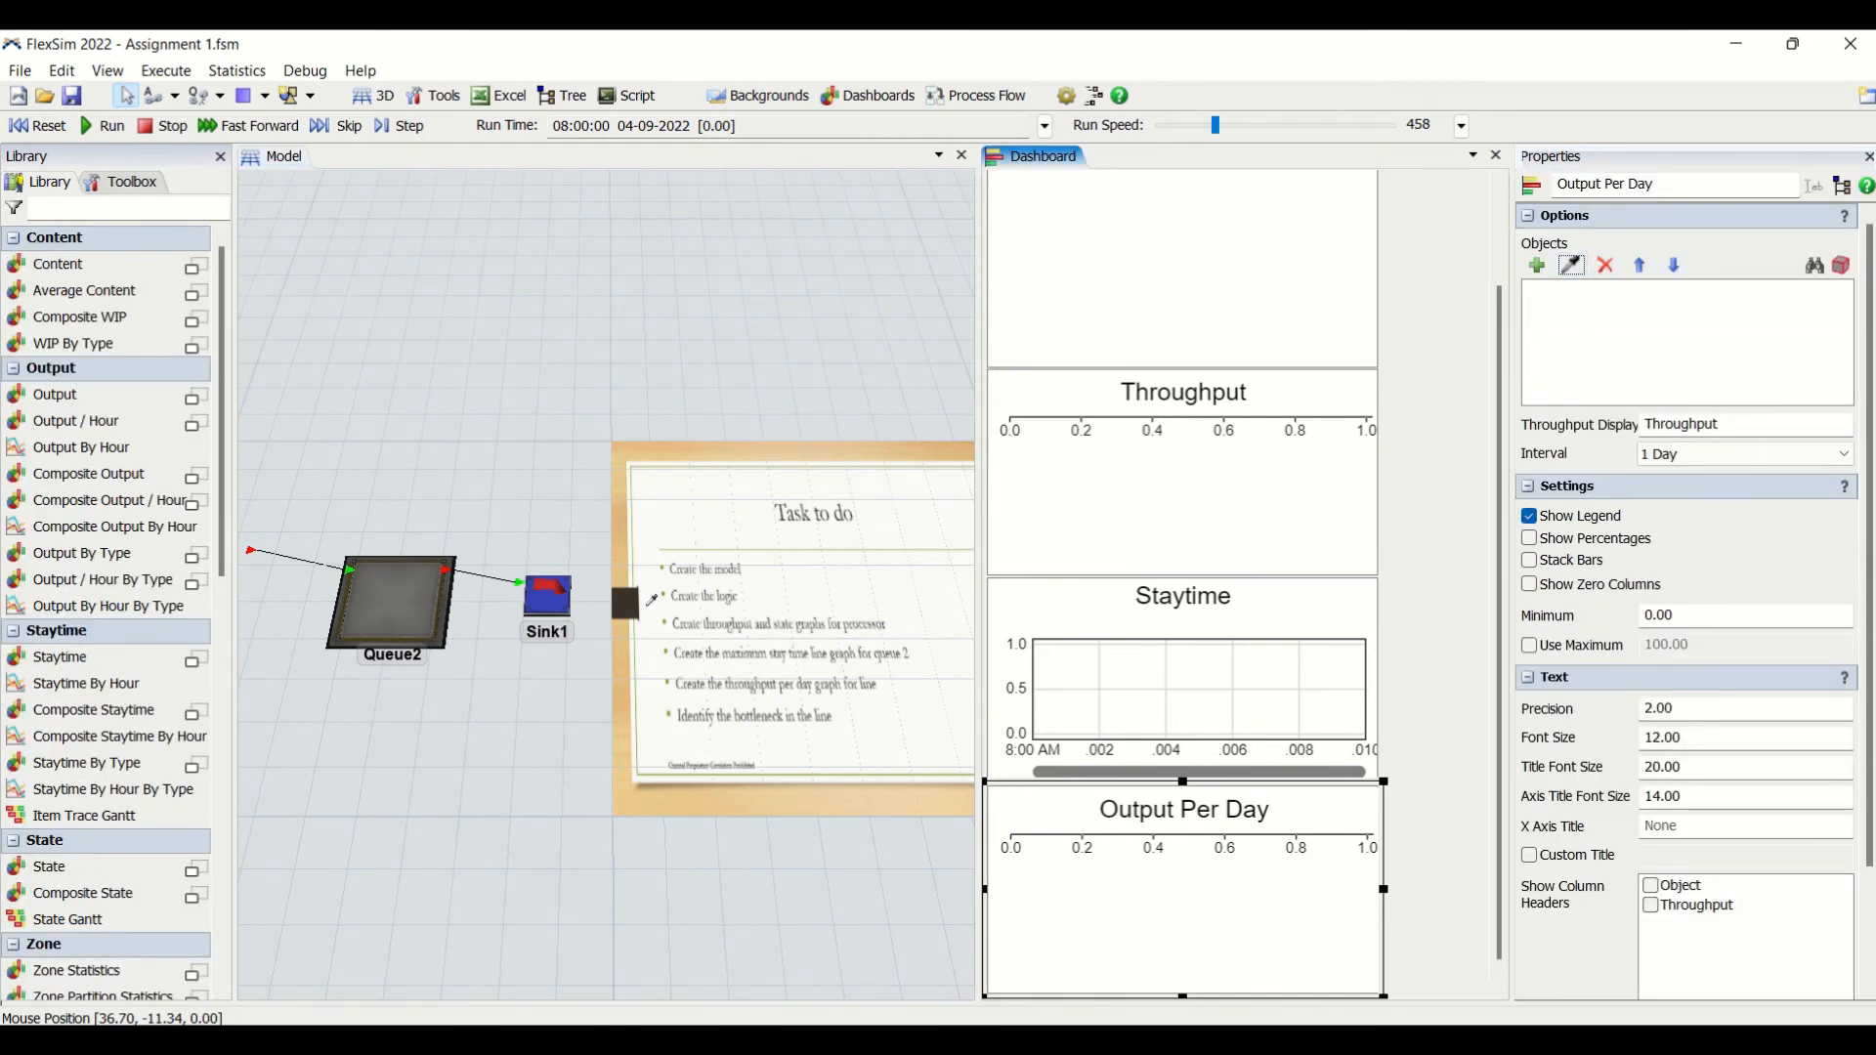
left_click(553, 594)
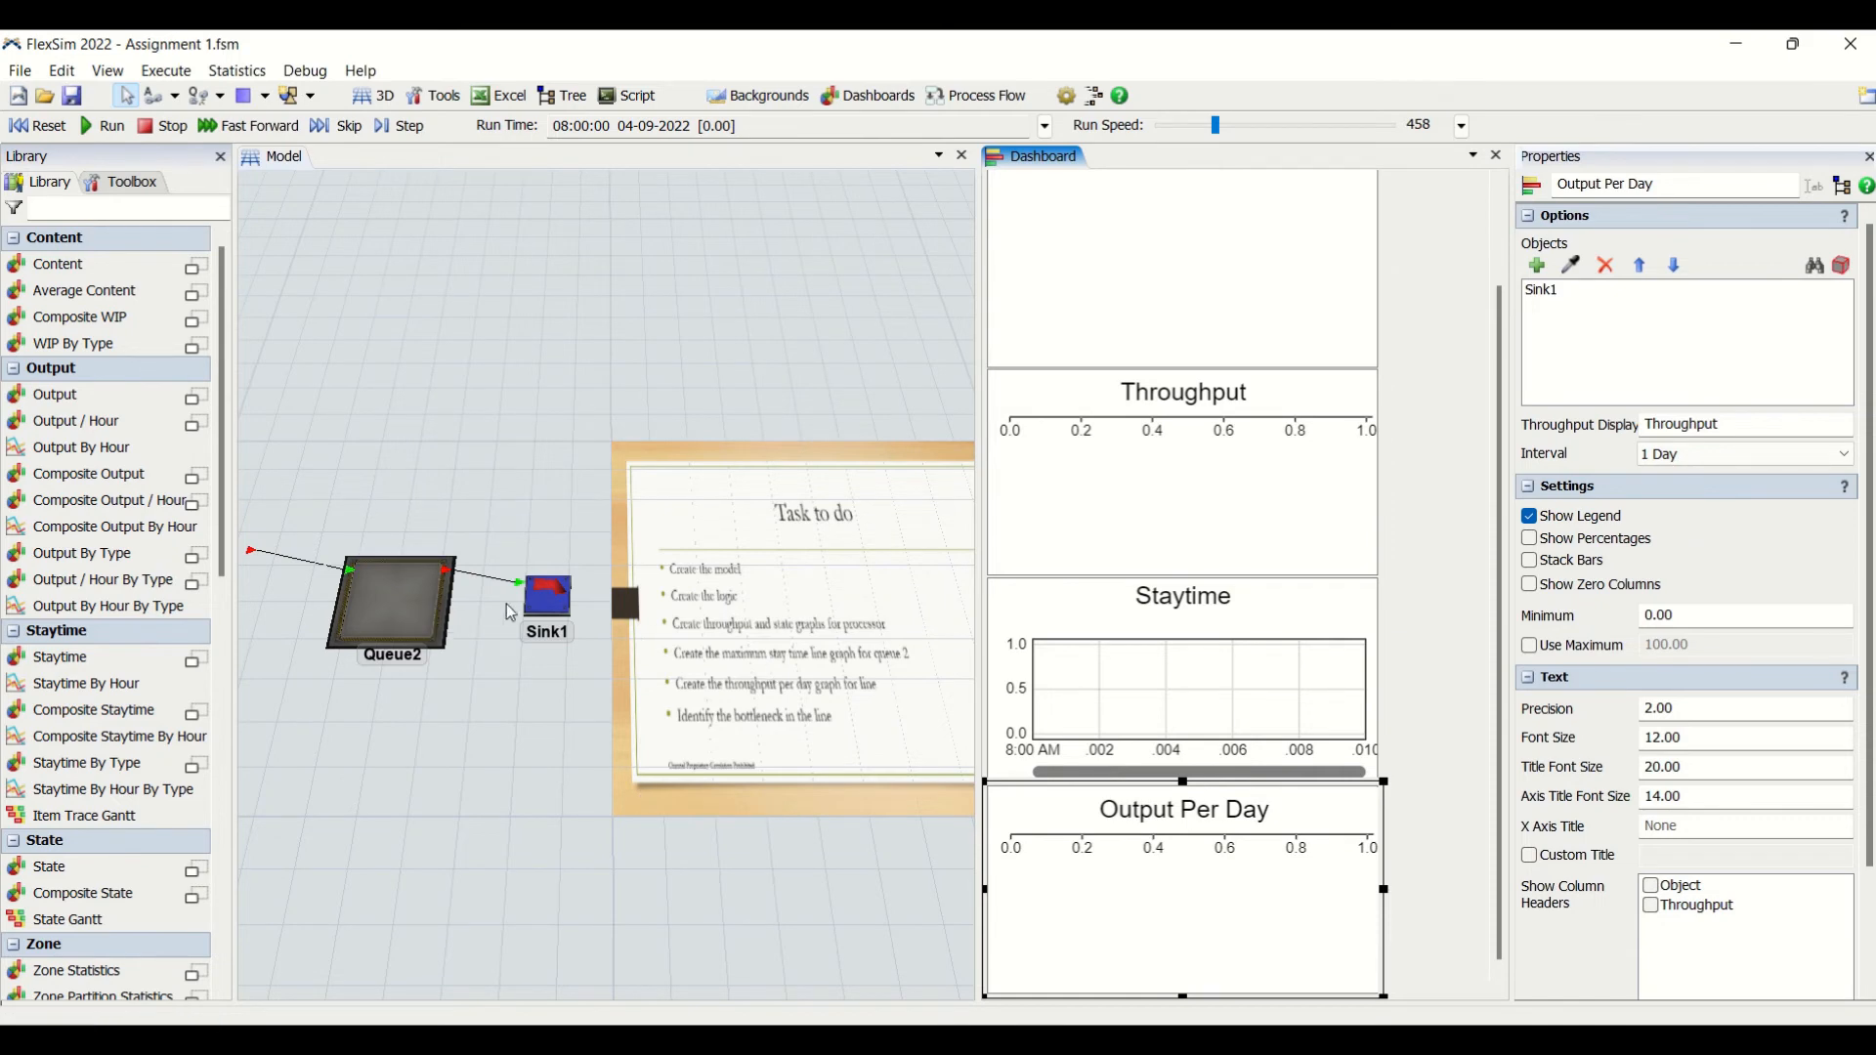
- Review the Task to do list and check the objects assigned to the Throughput and Staytime charts
left_click(804, 850)
scroll(789, 804, "up", 3)
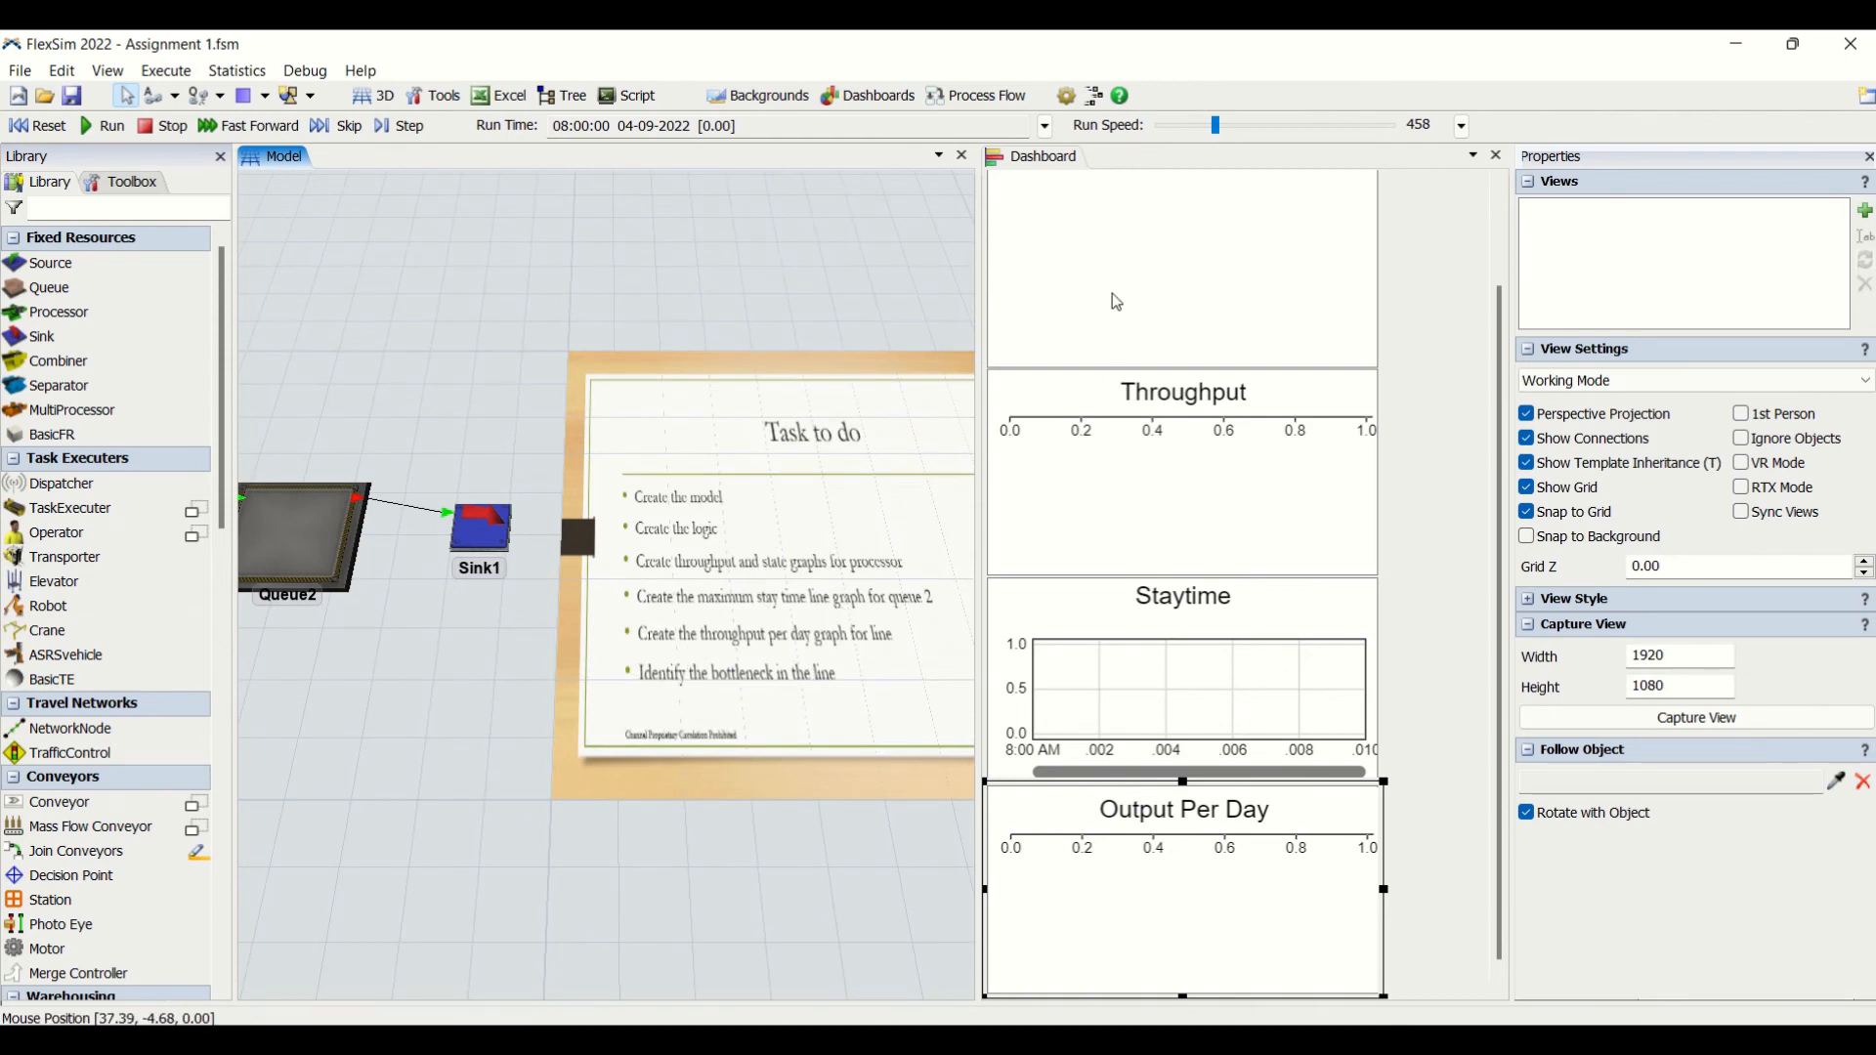
left_click(1109, 428)
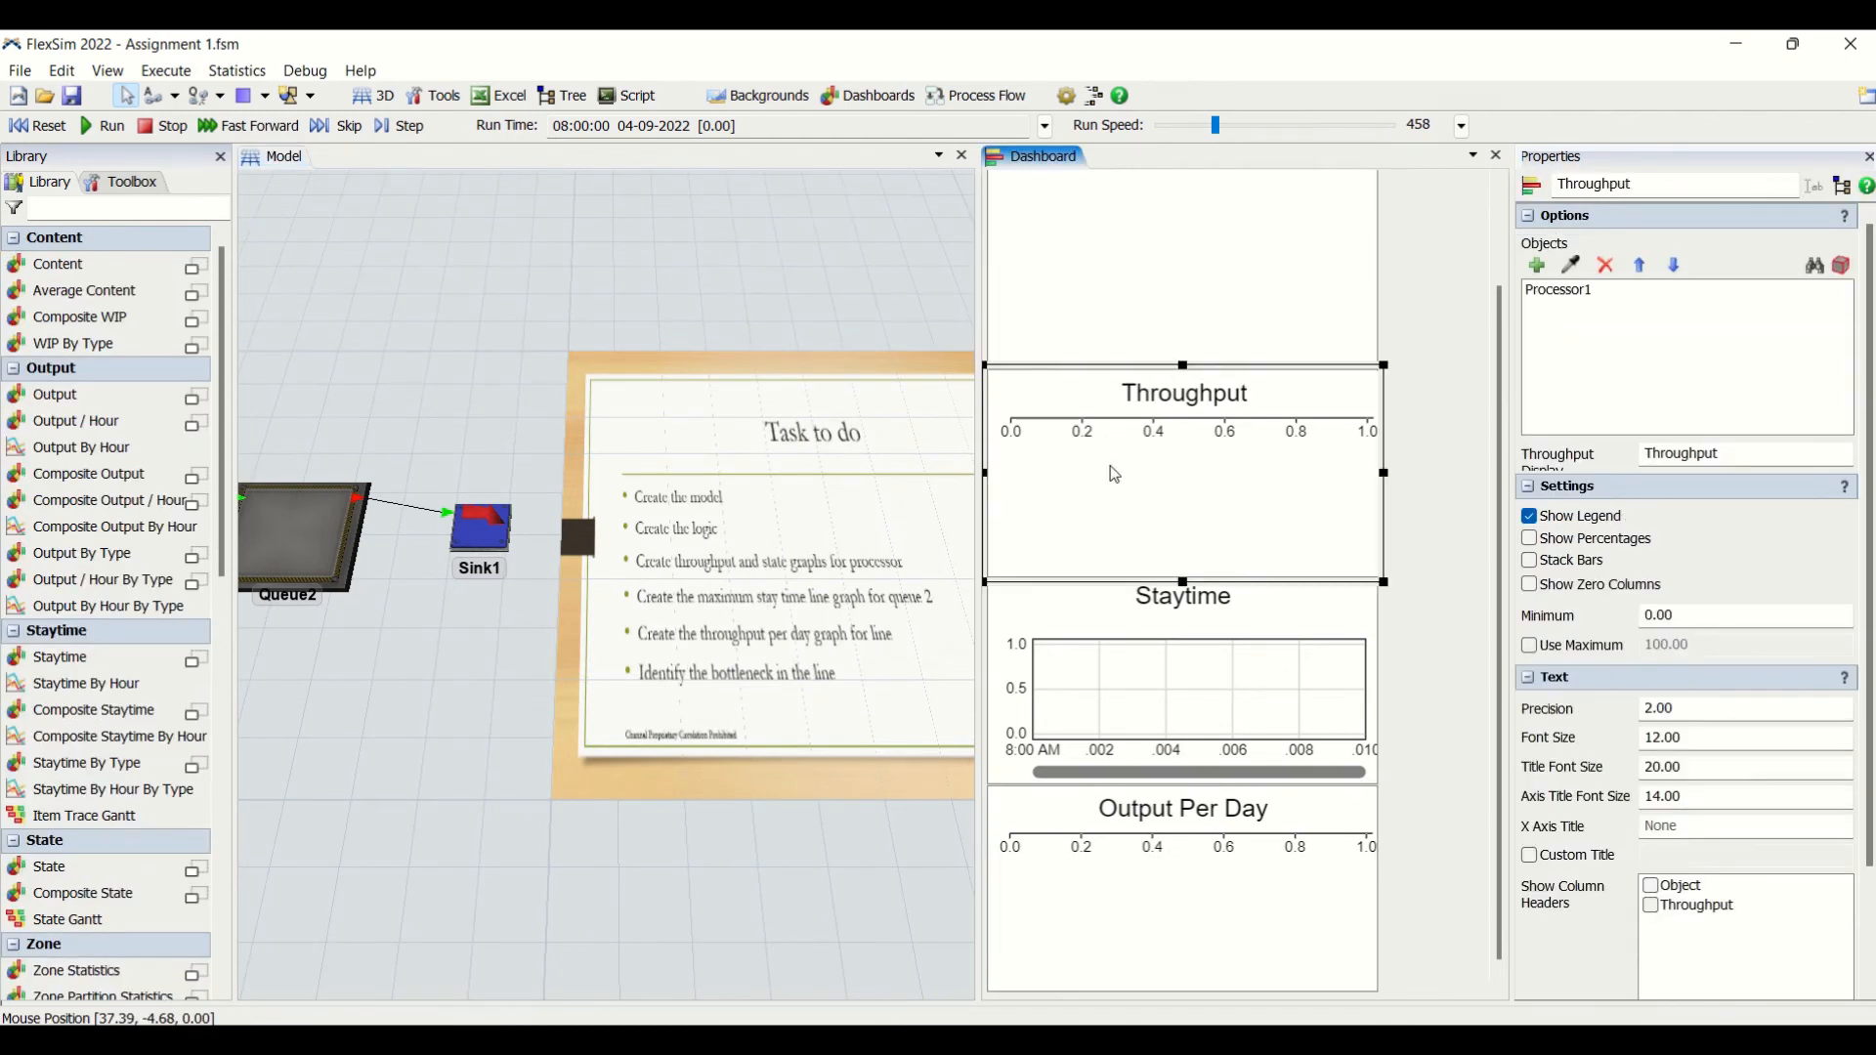
left_click(1104, 668)
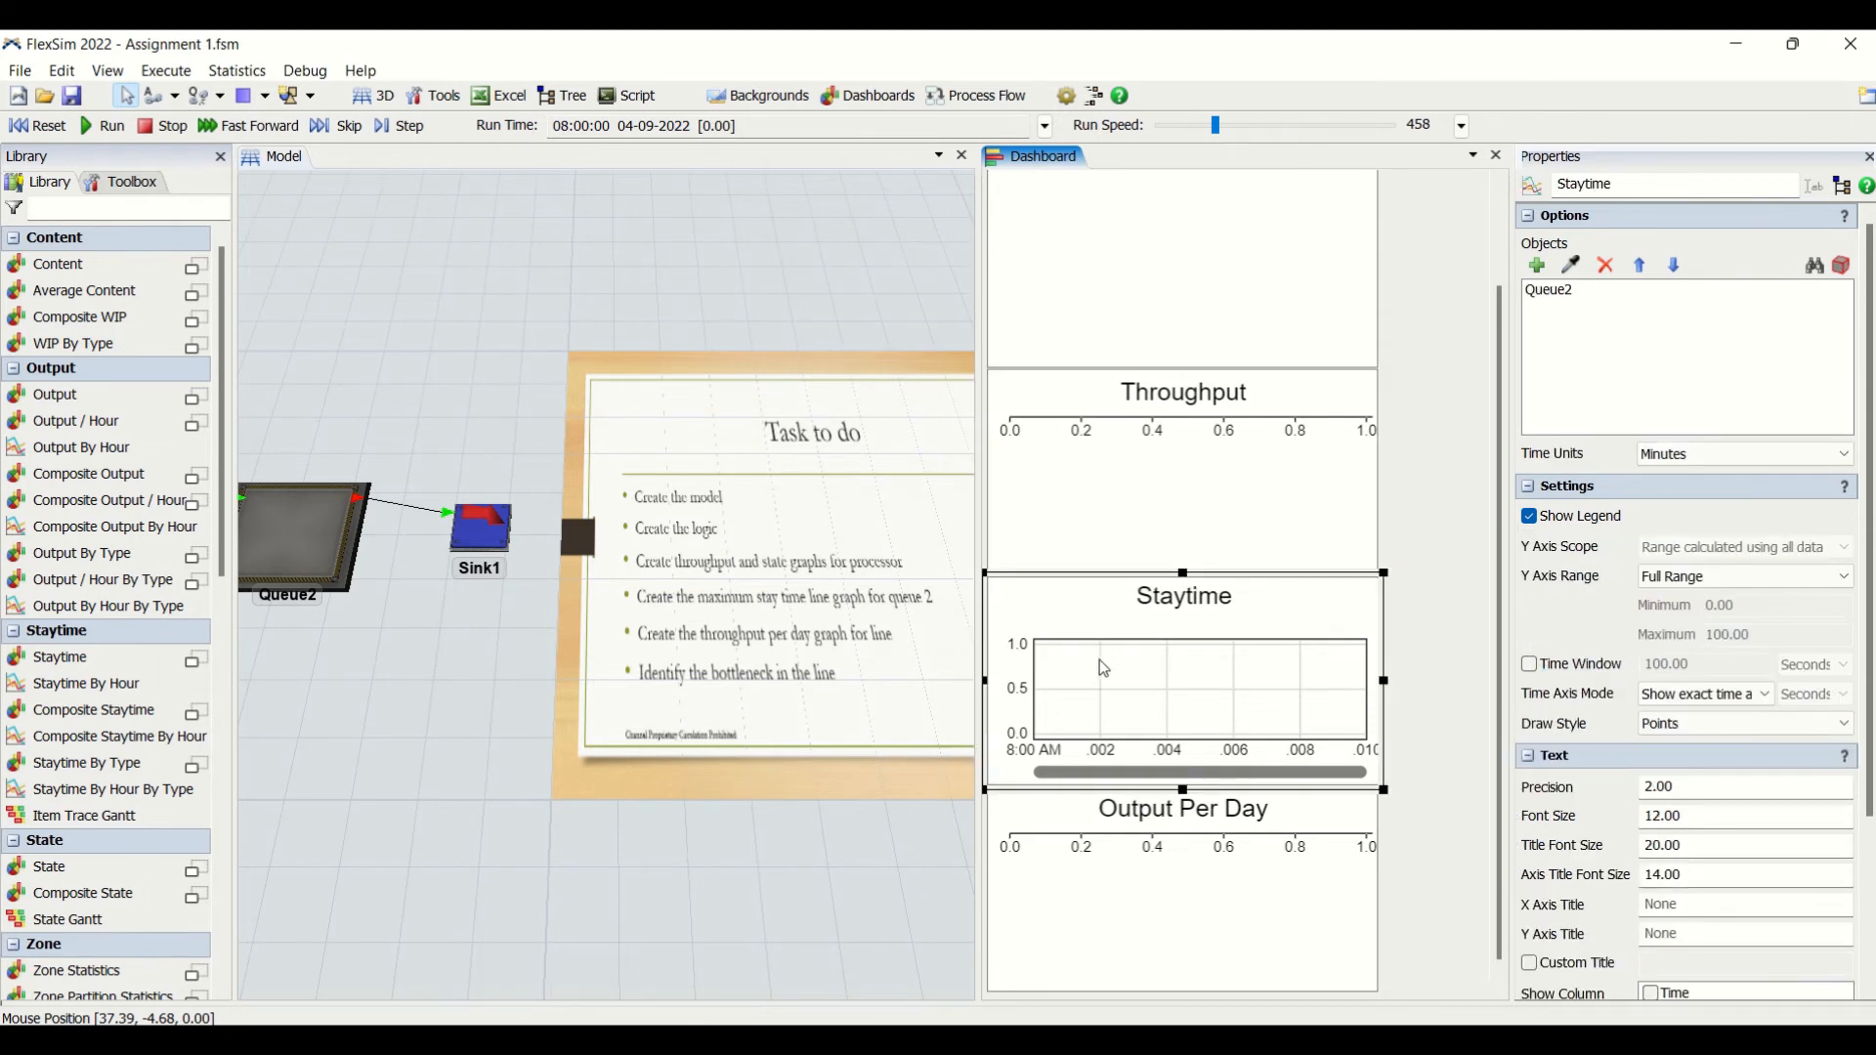
- Run the simulation briefly to check how the dashboard charts respond, and reset the model
left_click(1144, 885)
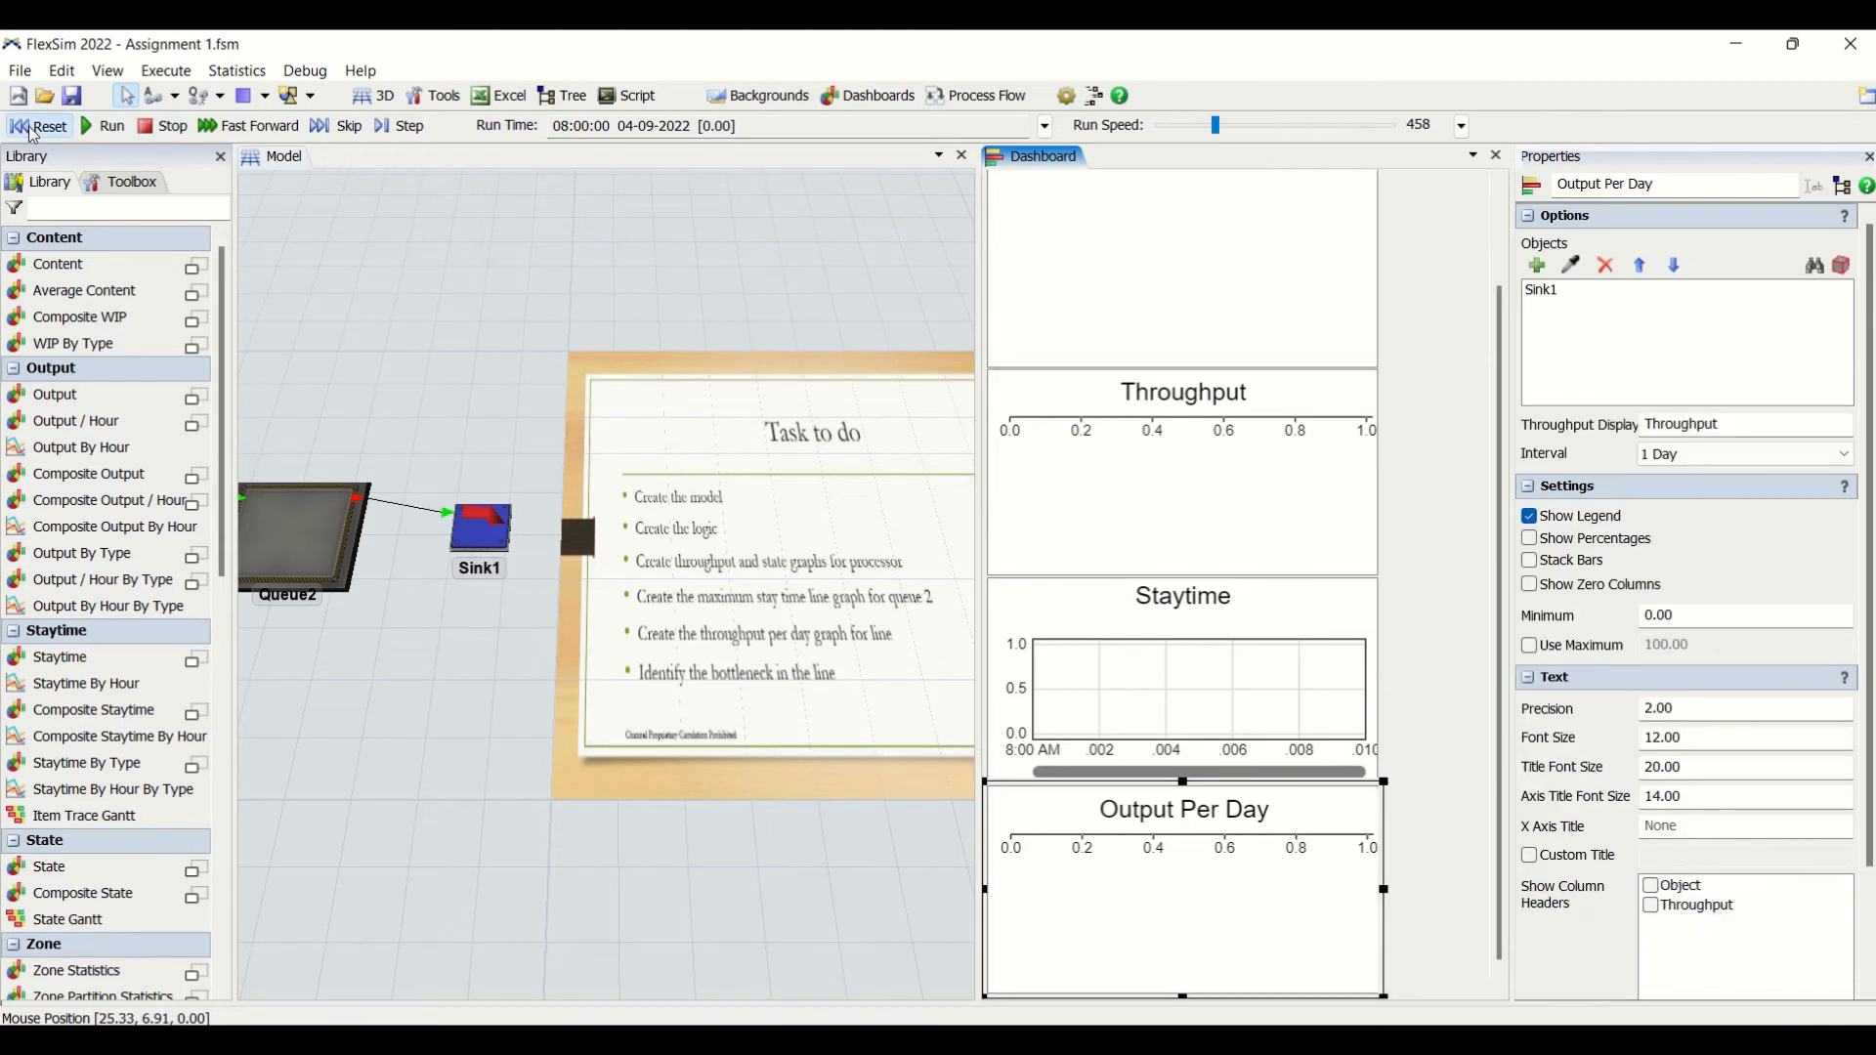
left_click(103, 128)
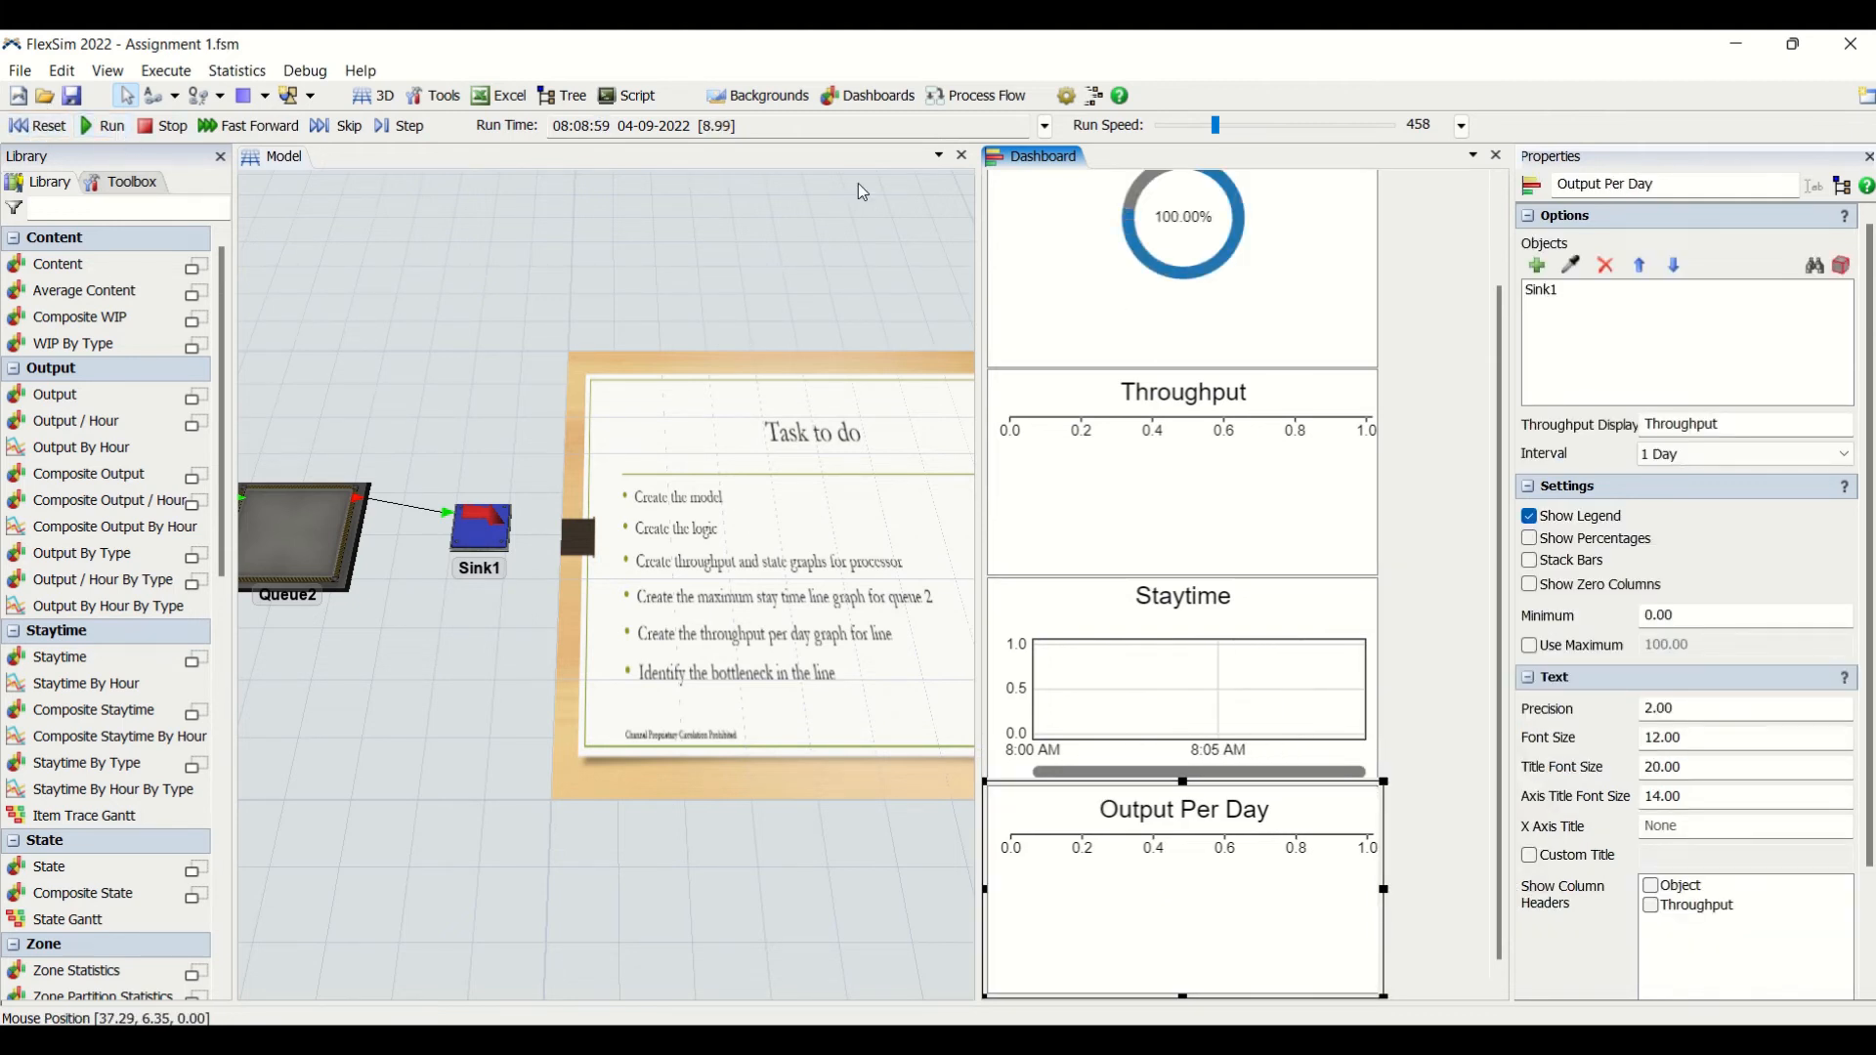
mouse_move(1251, 252)
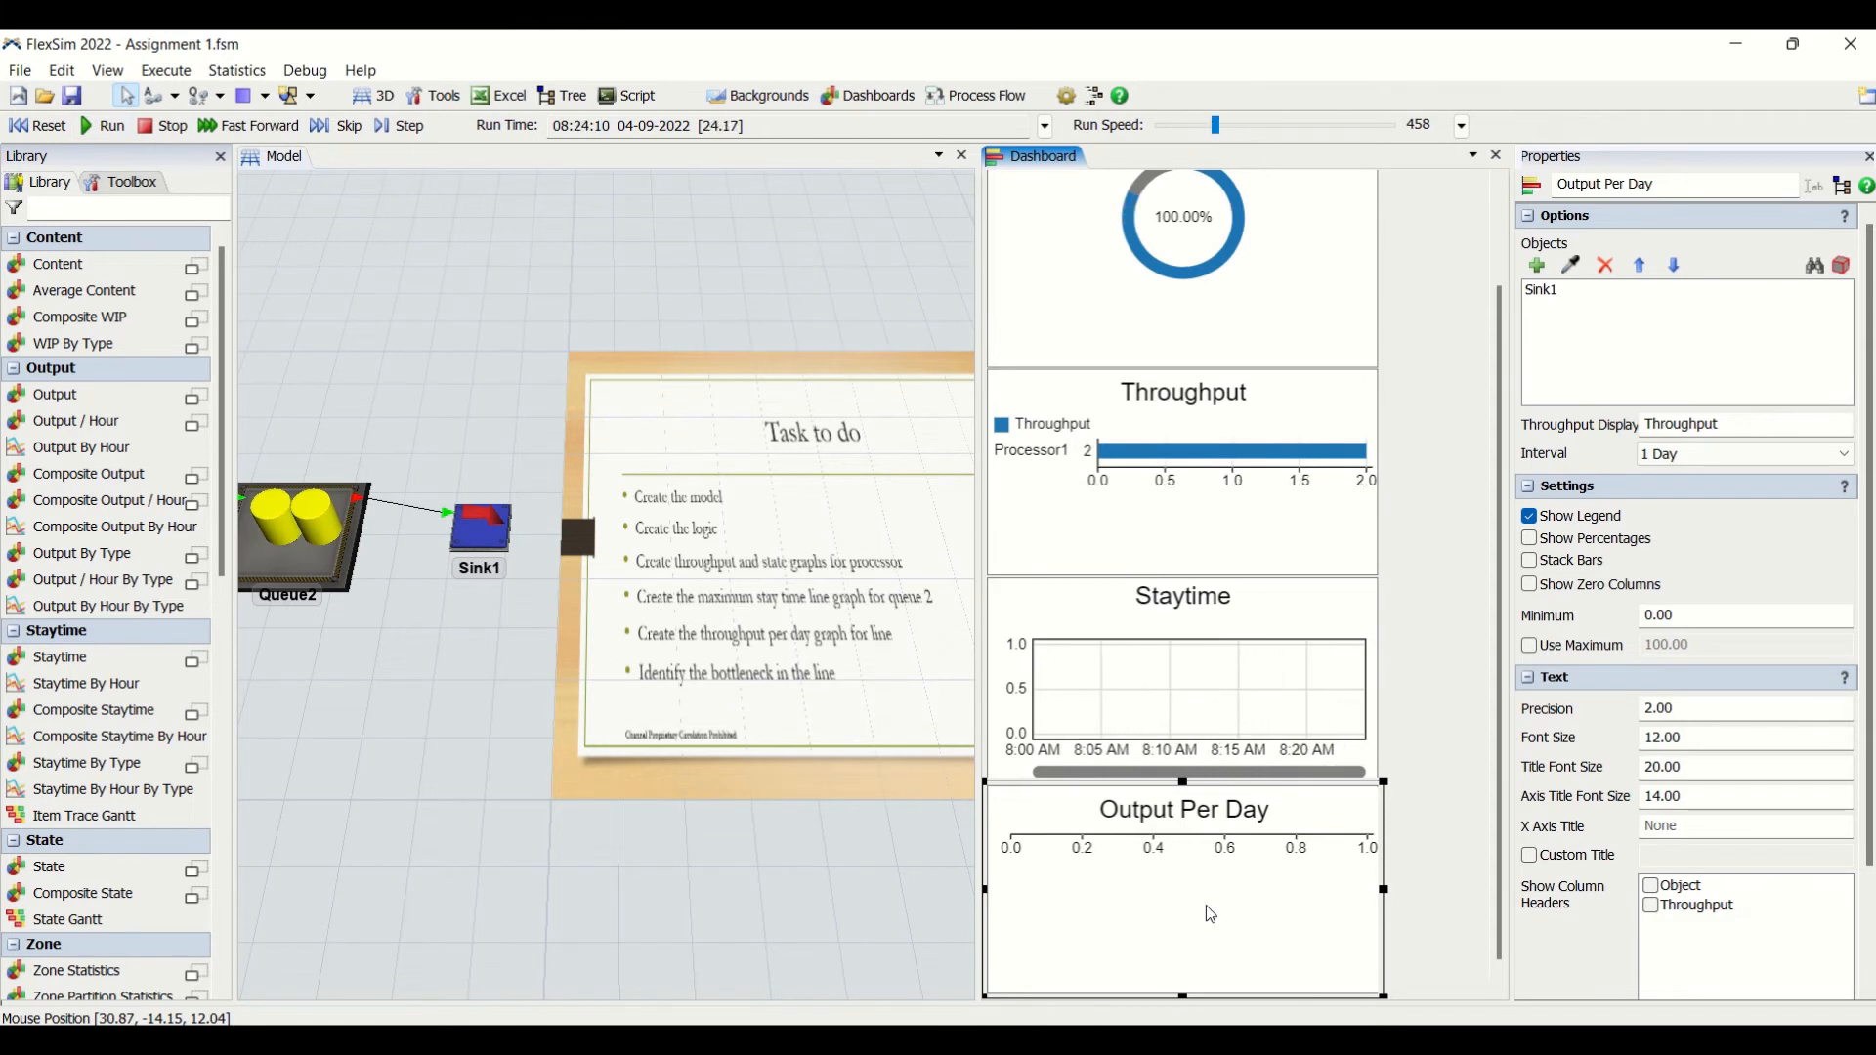
left_click(45, 128)
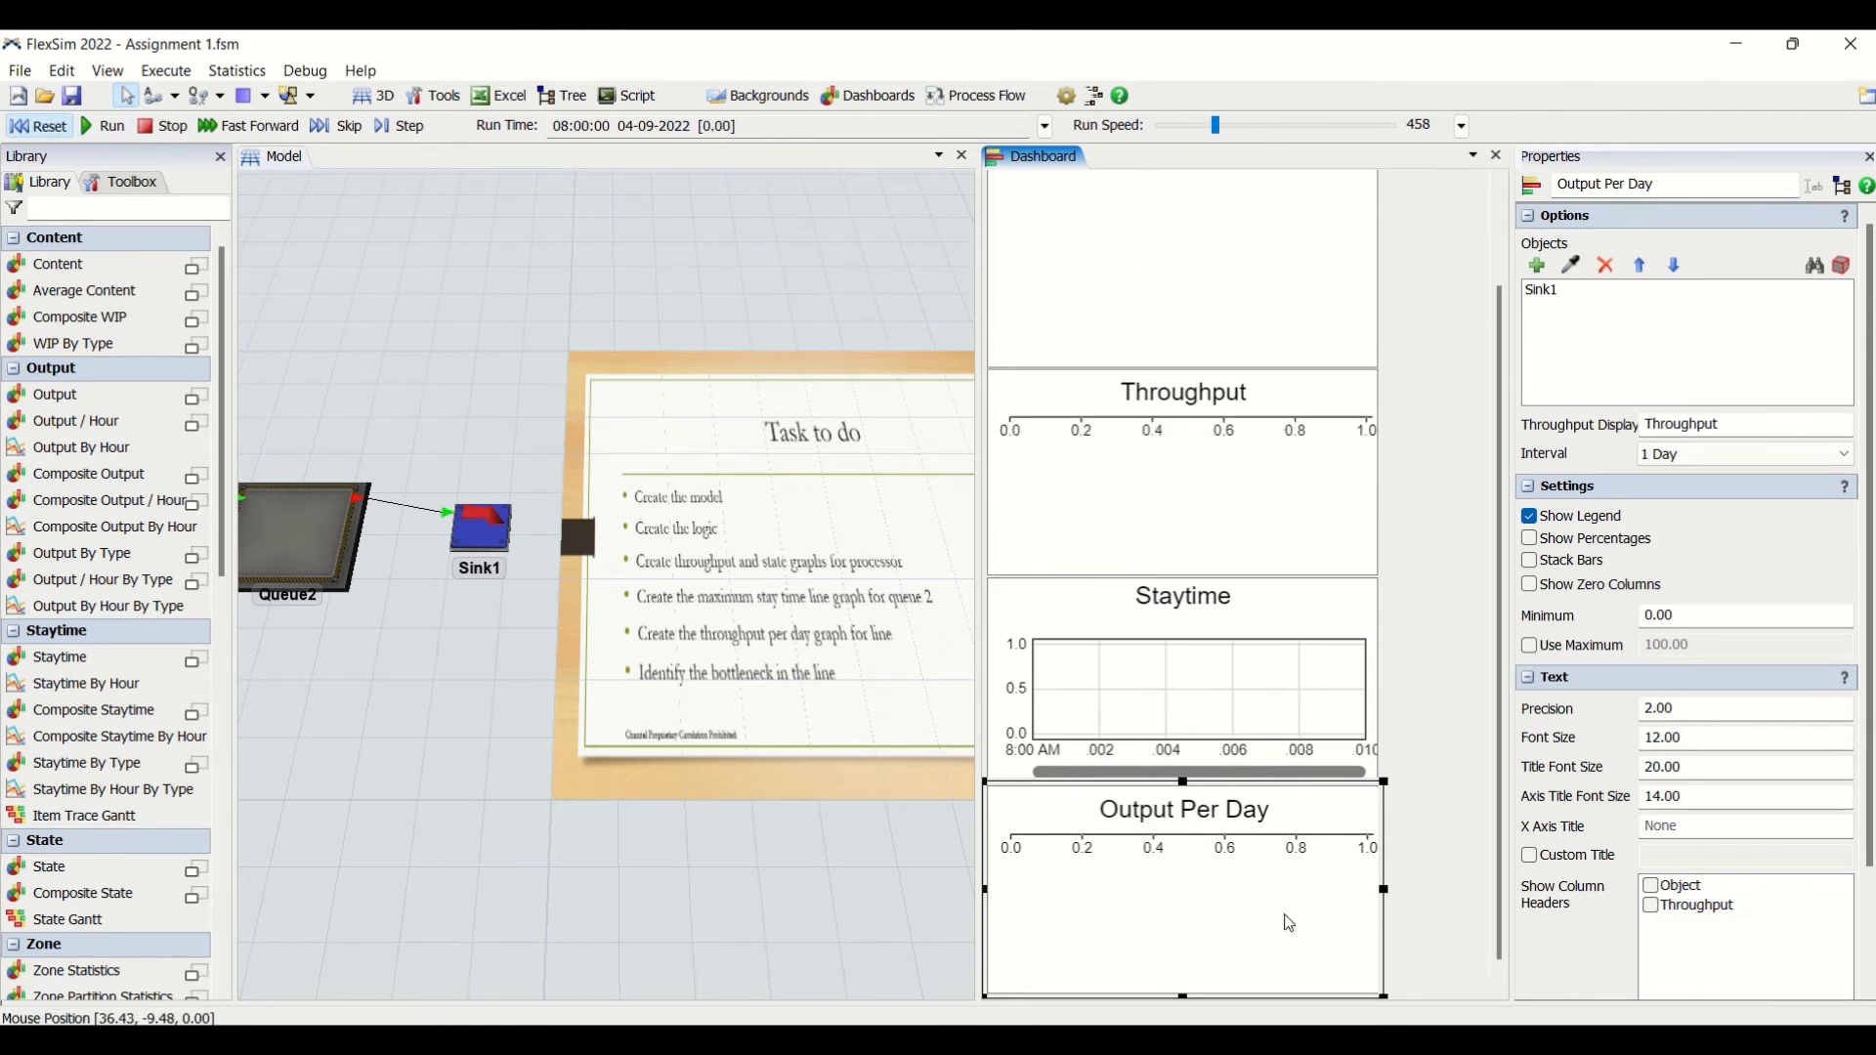
- Replace Sink1 with Queue2 as the sampled object of the Output Per Day chart
left_click(1558, 291)
left_click(1605, 267)
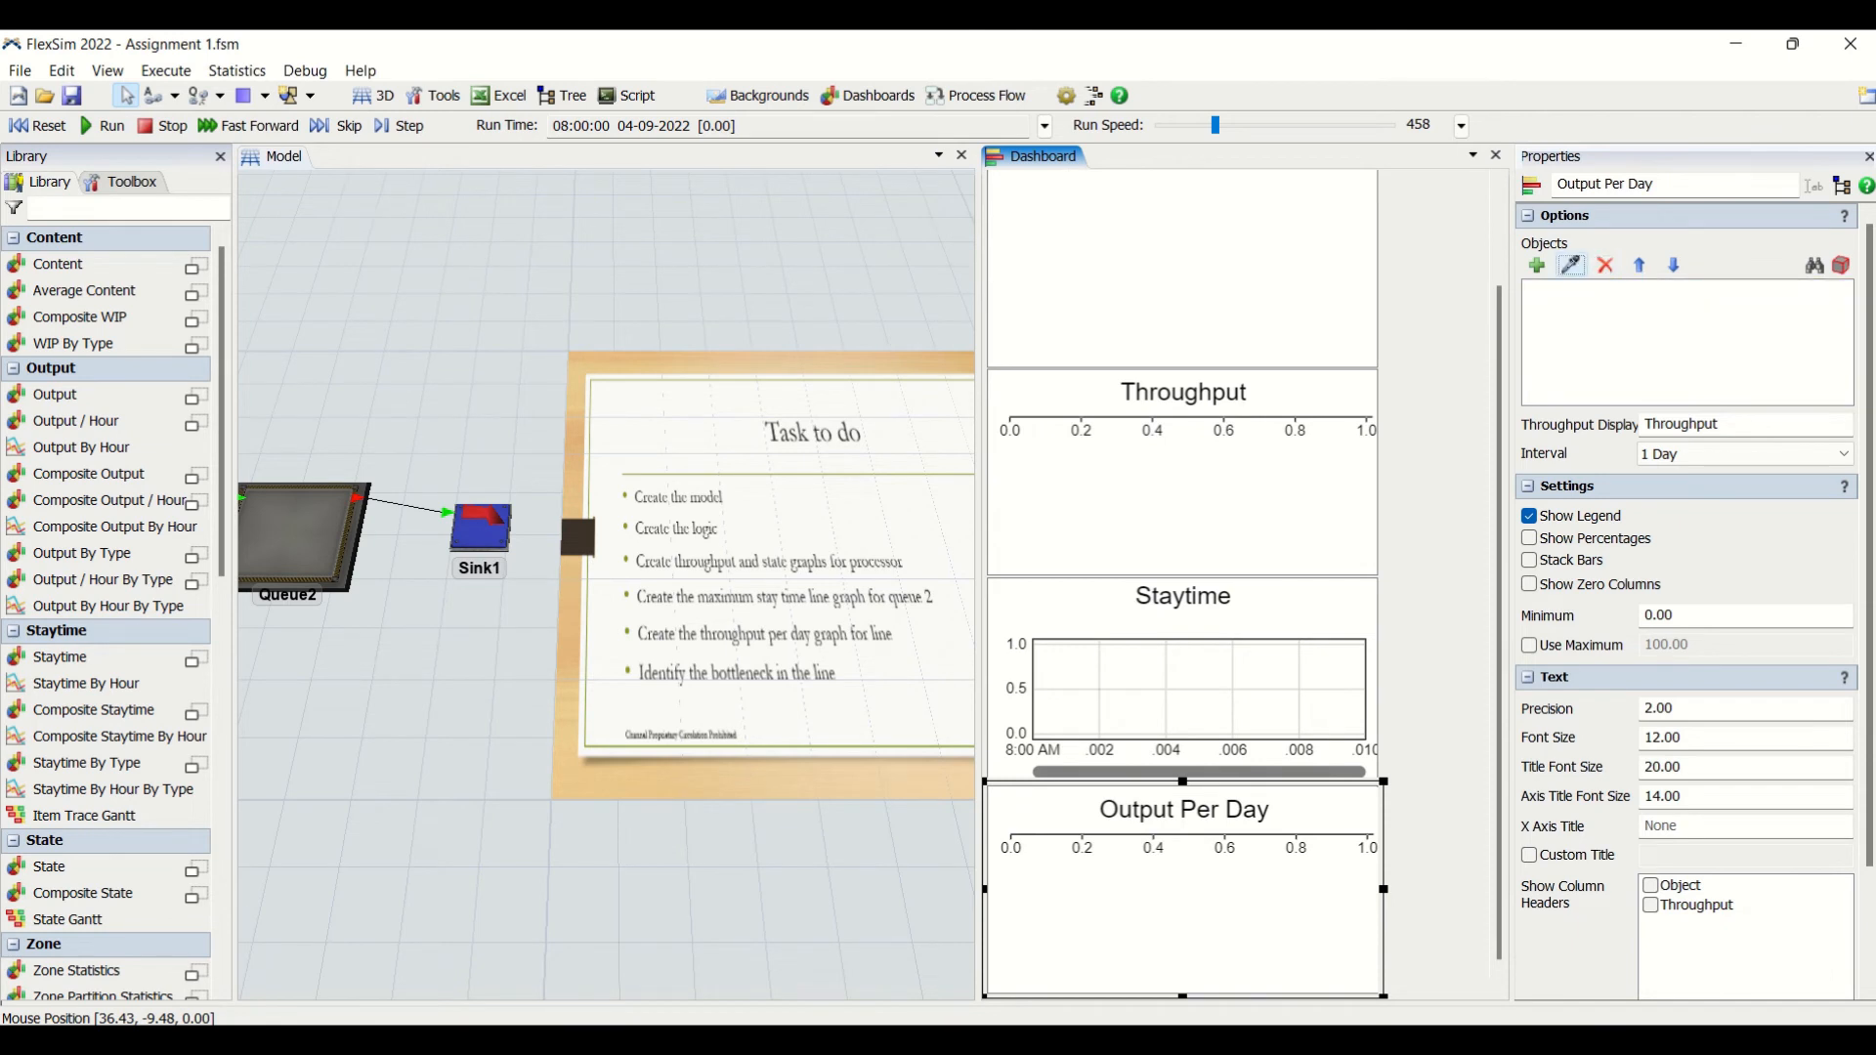
left_click(307, 562)
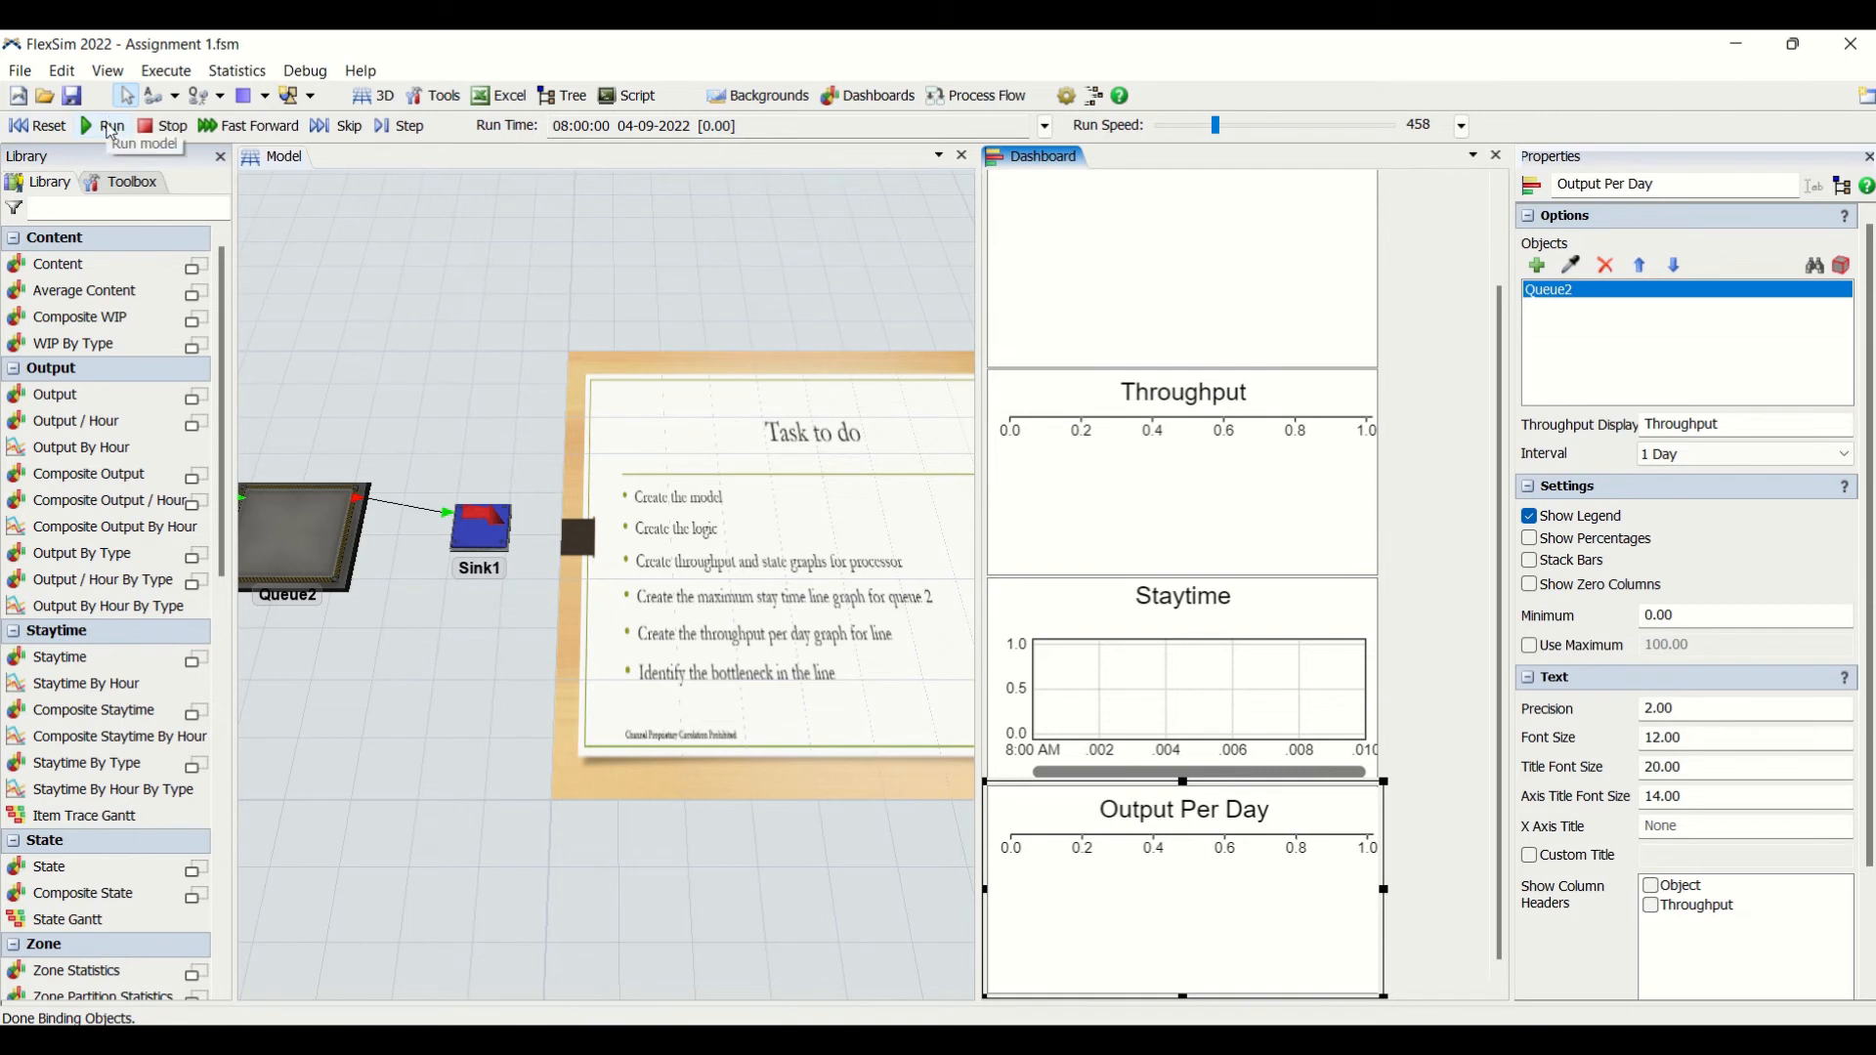
- Run the simulation, slowing the run speed to 93.56 and raising it to 1828 while the line from Processor1 to Sink1 is in view
left_click(111, 127)
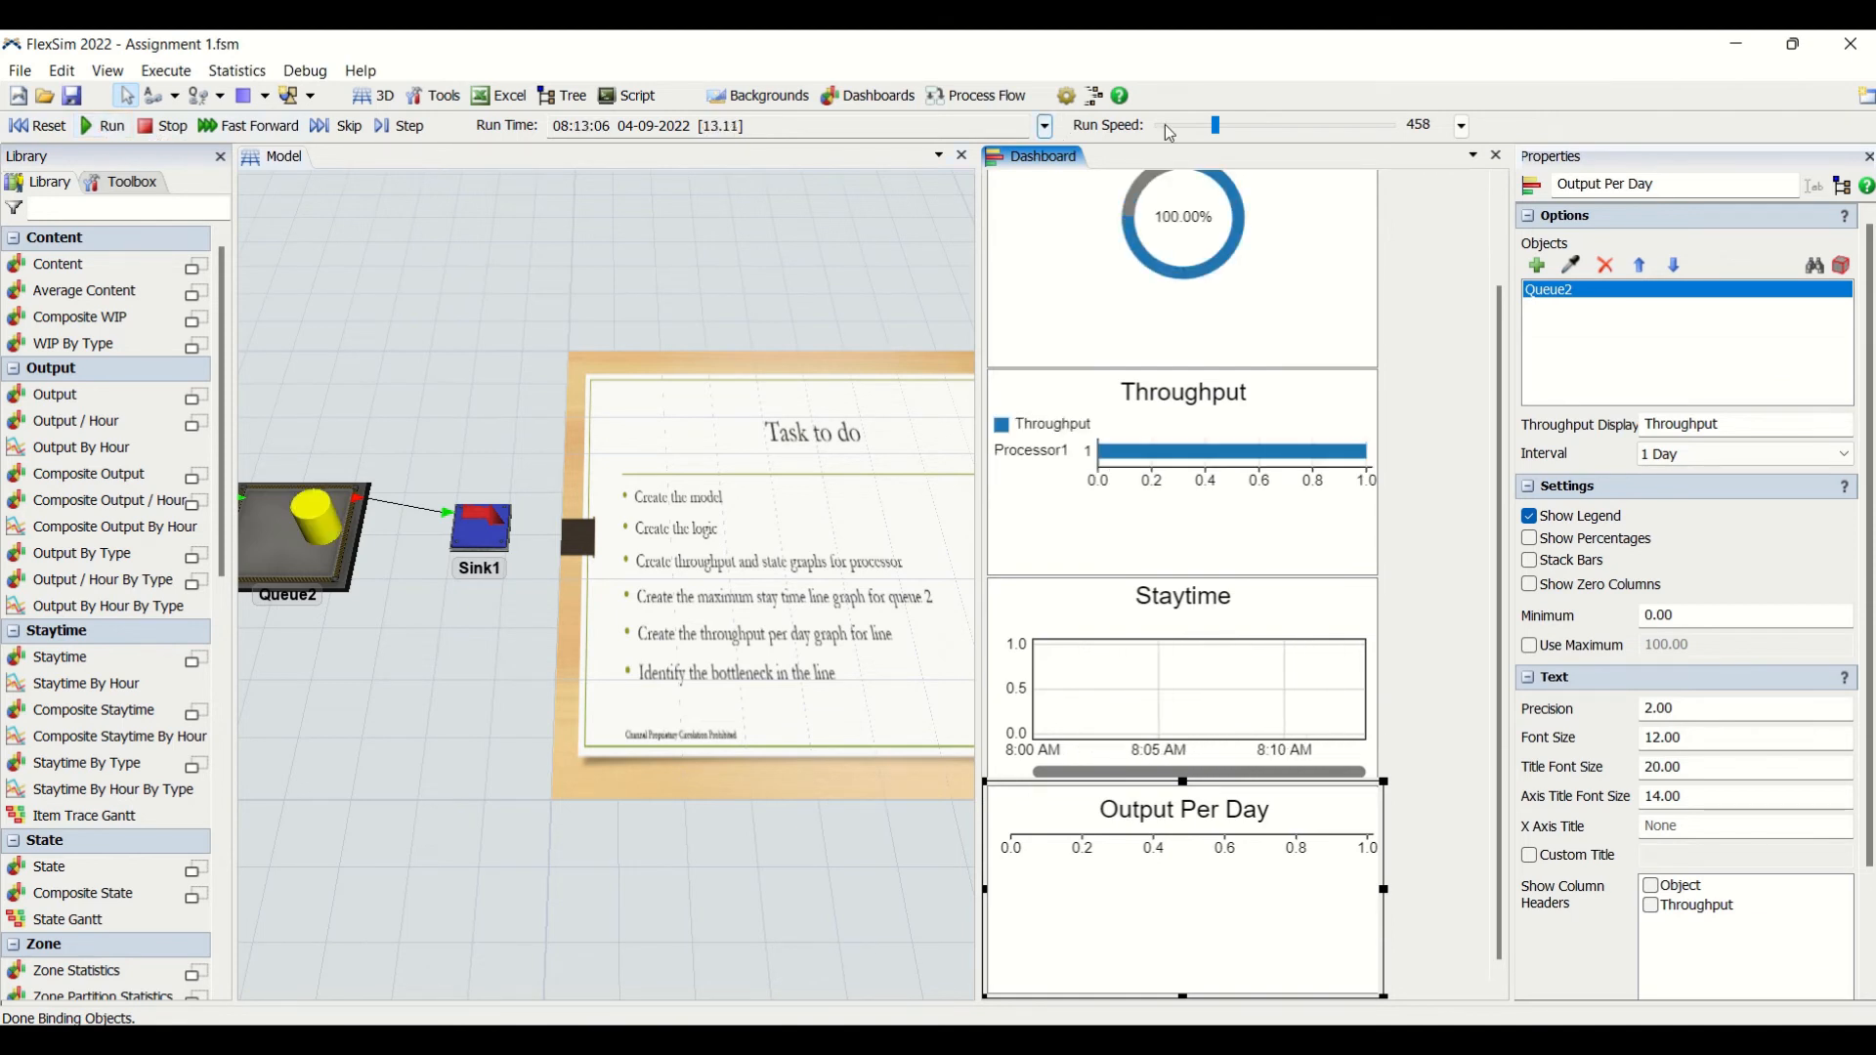
mouse_move(1215, 125)
left_mouse_down()
mouse_move(1265, 135)
mouse_move(1206, 134)
left_mouse_up()
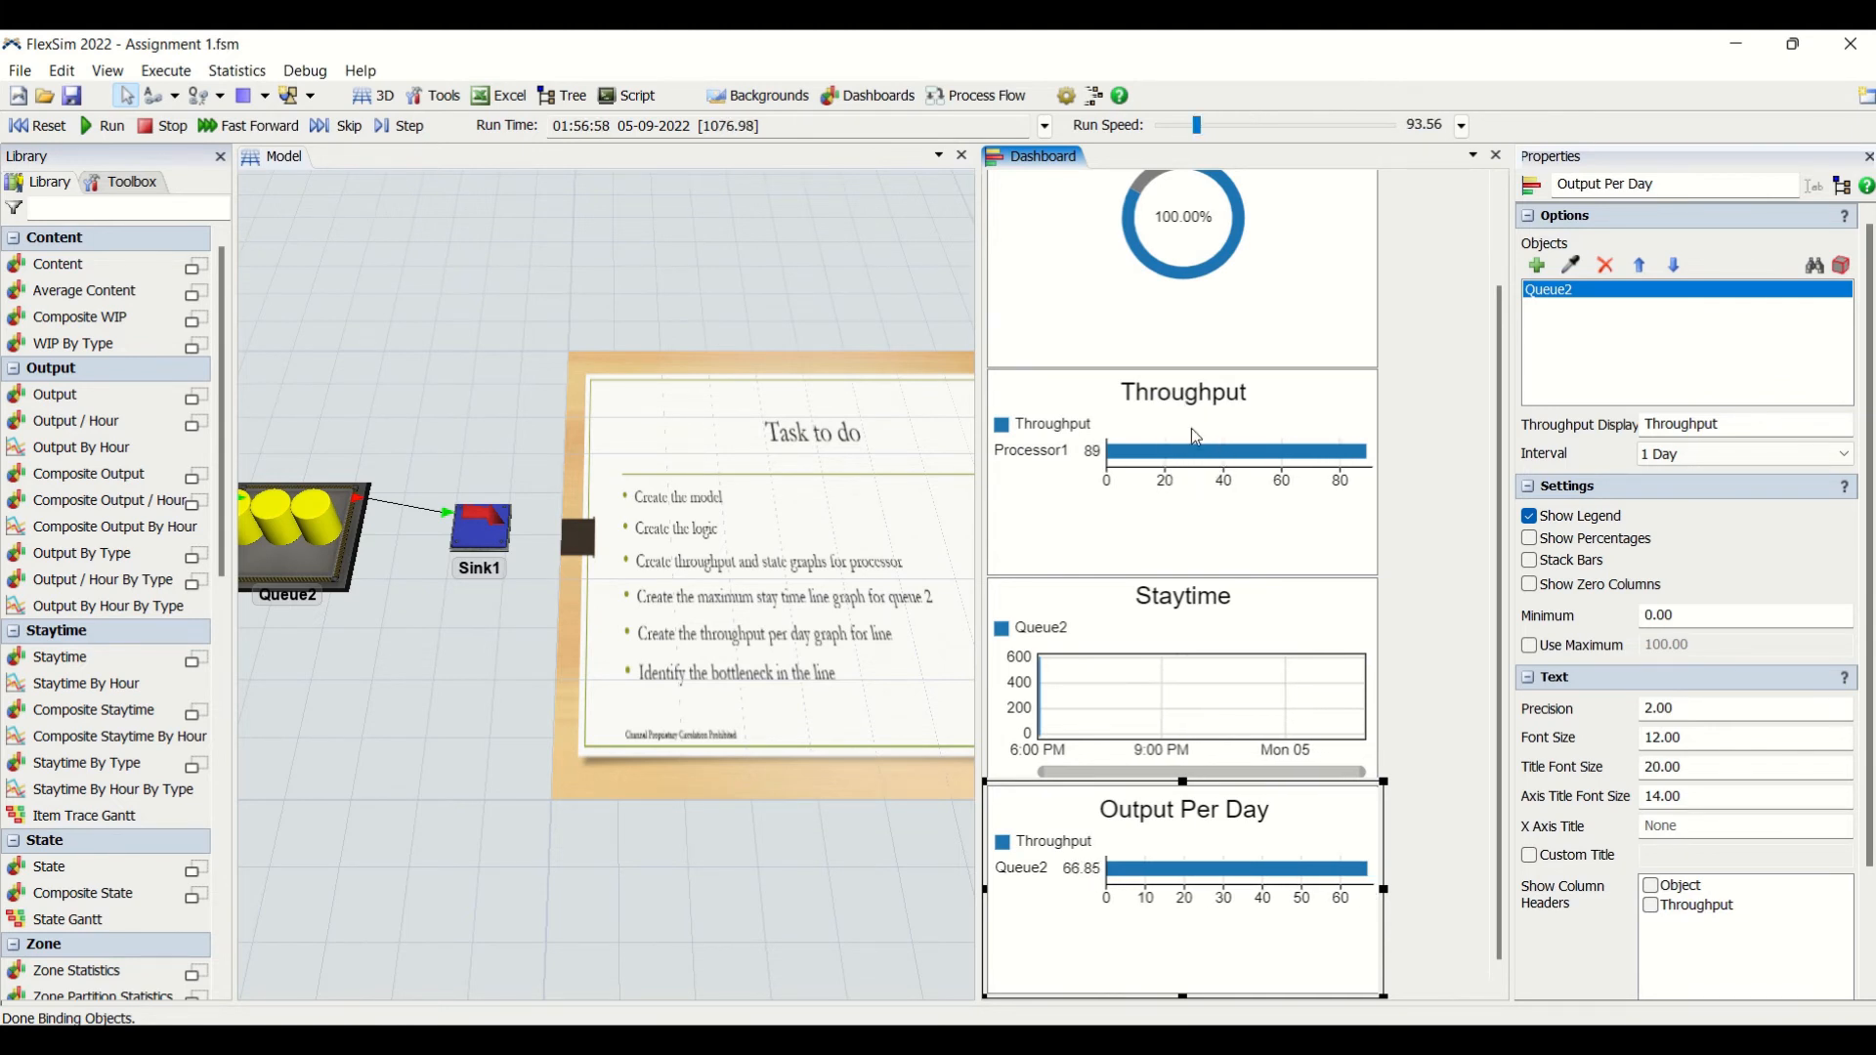
left_click(828, 754)
scroll(828, 753, "down", 5)
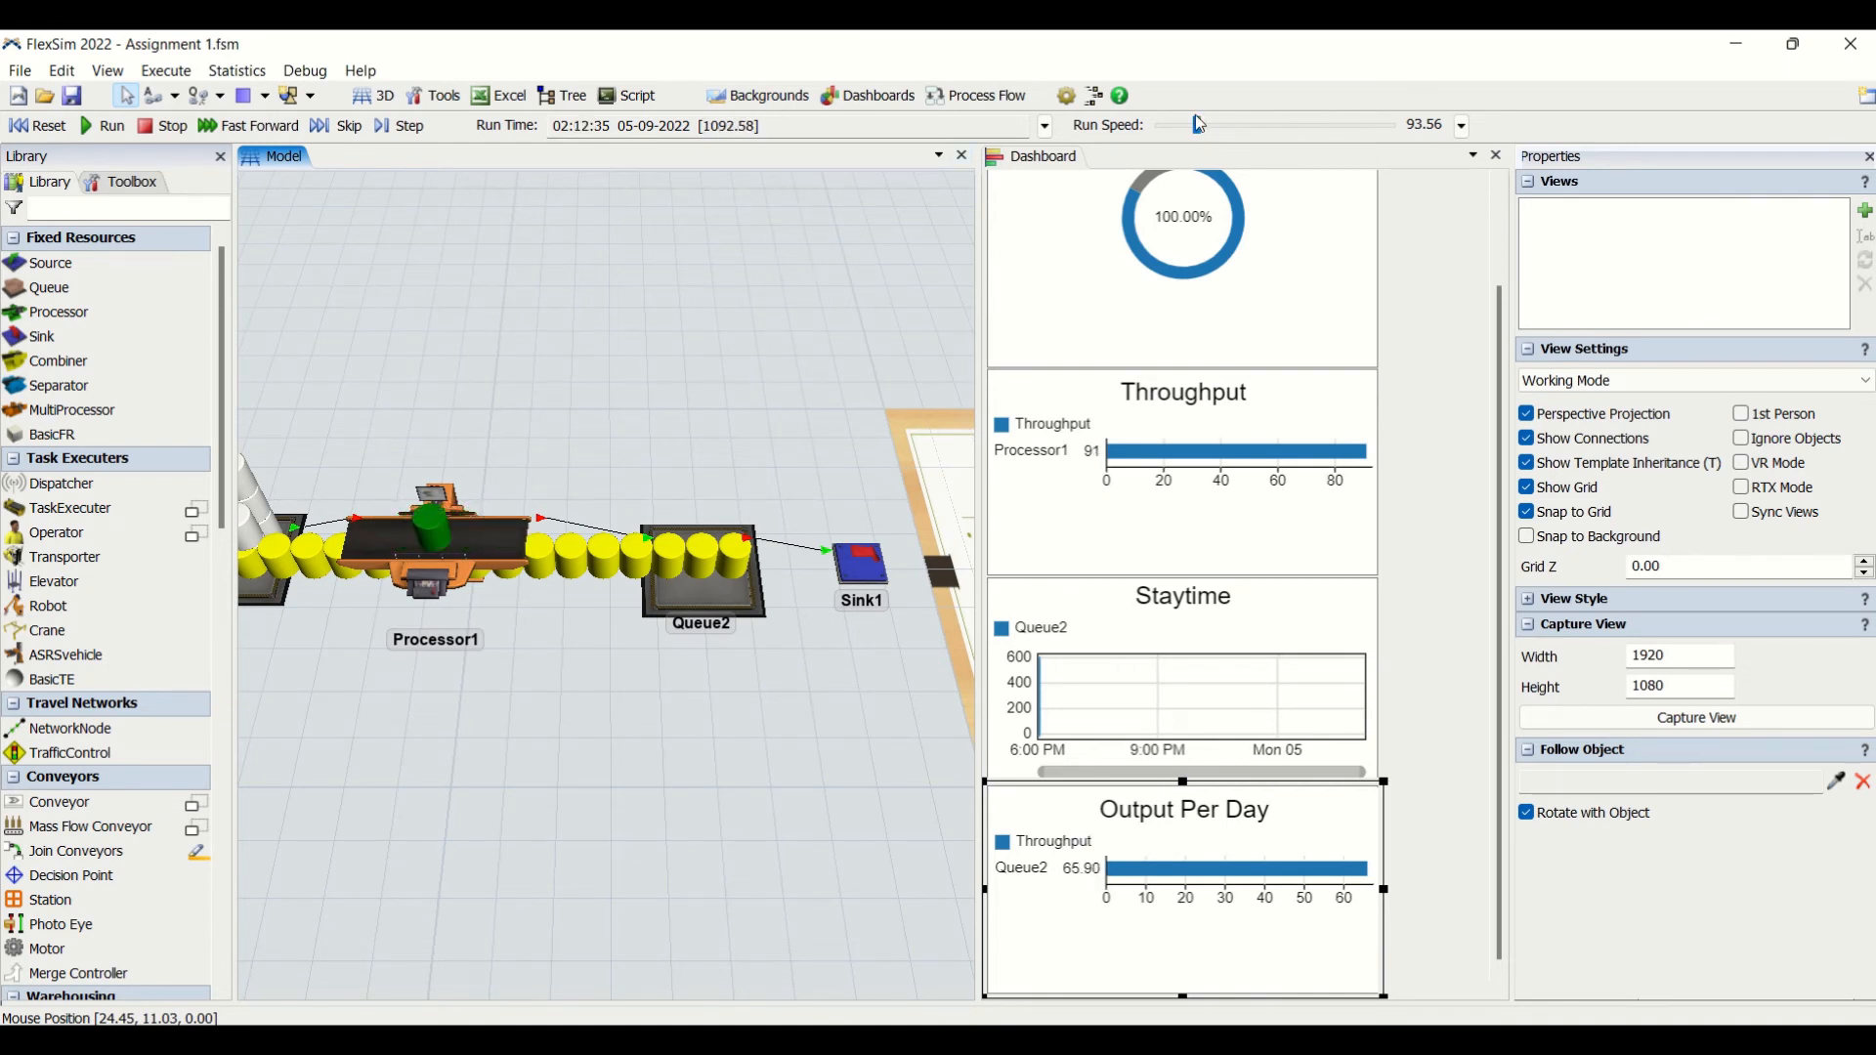
left_click_drag(1208, 132, 1245, 131)
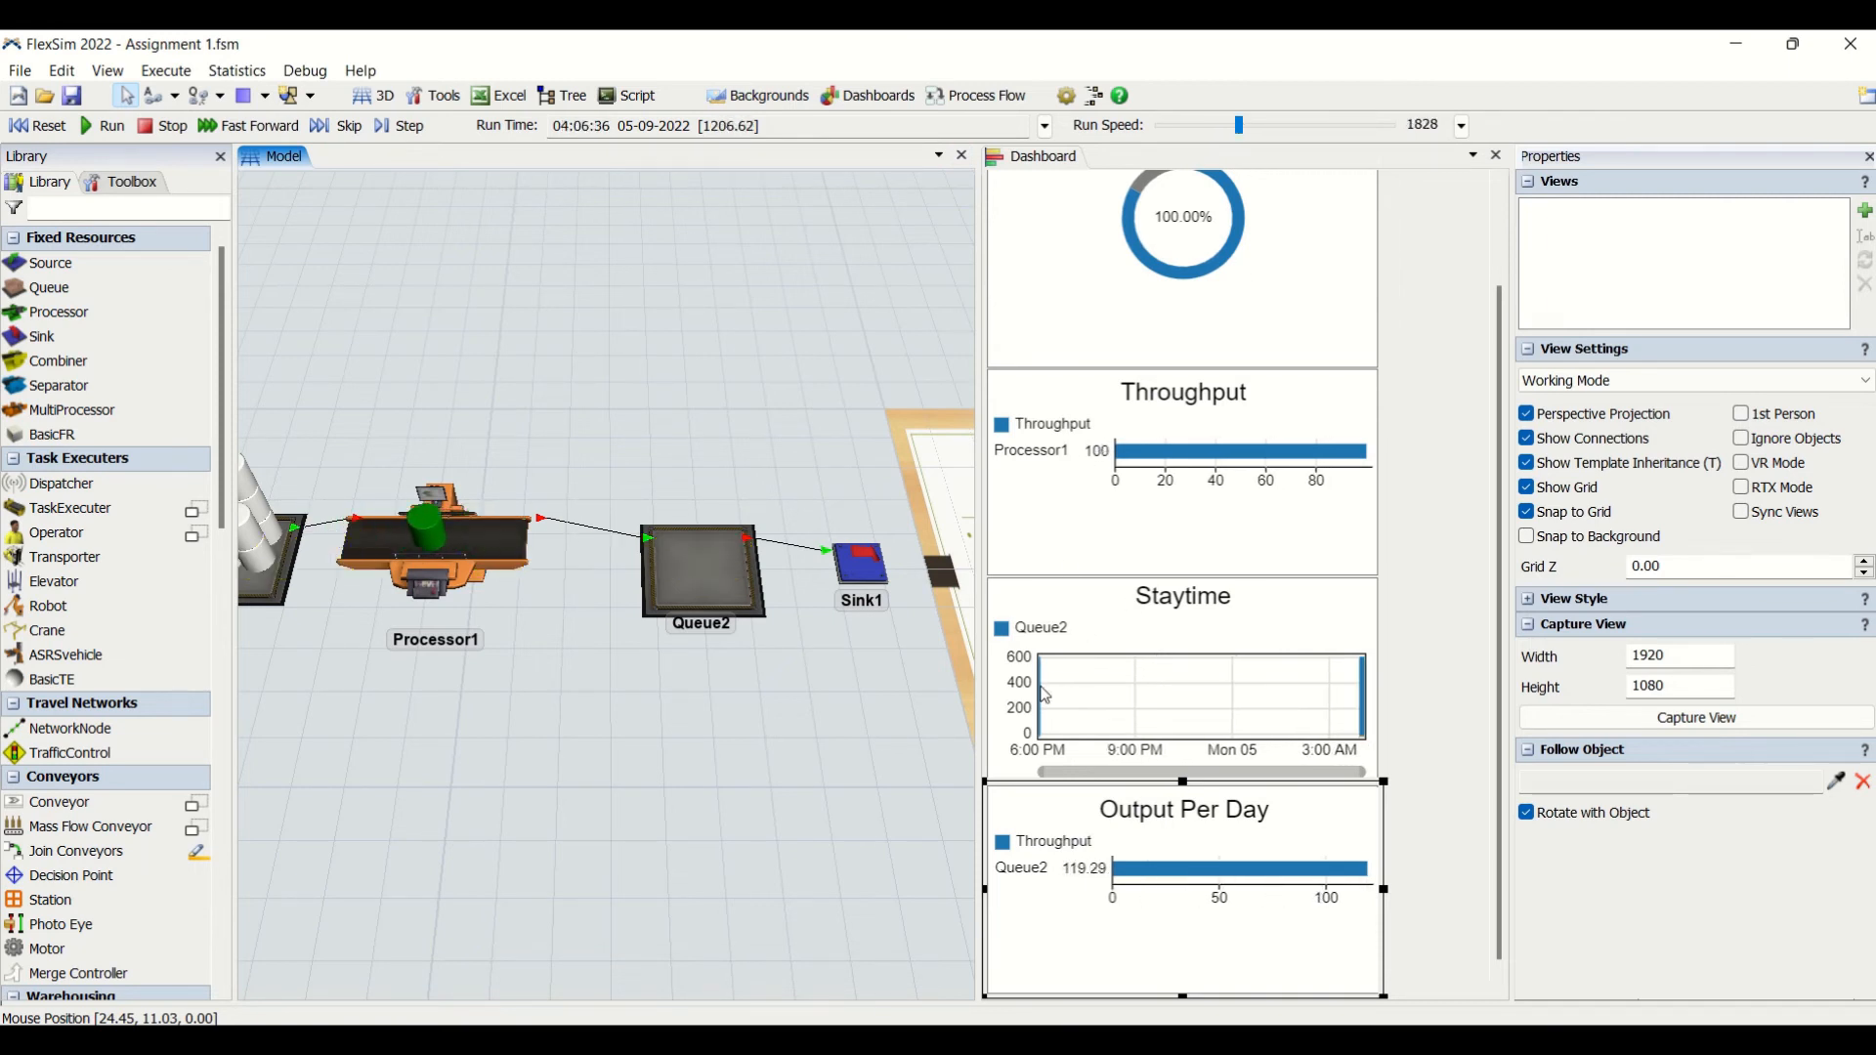
- Examine the Staytime chart and compare it with the maximum staytime in Queue2's statistics
left_click(1339, 687)
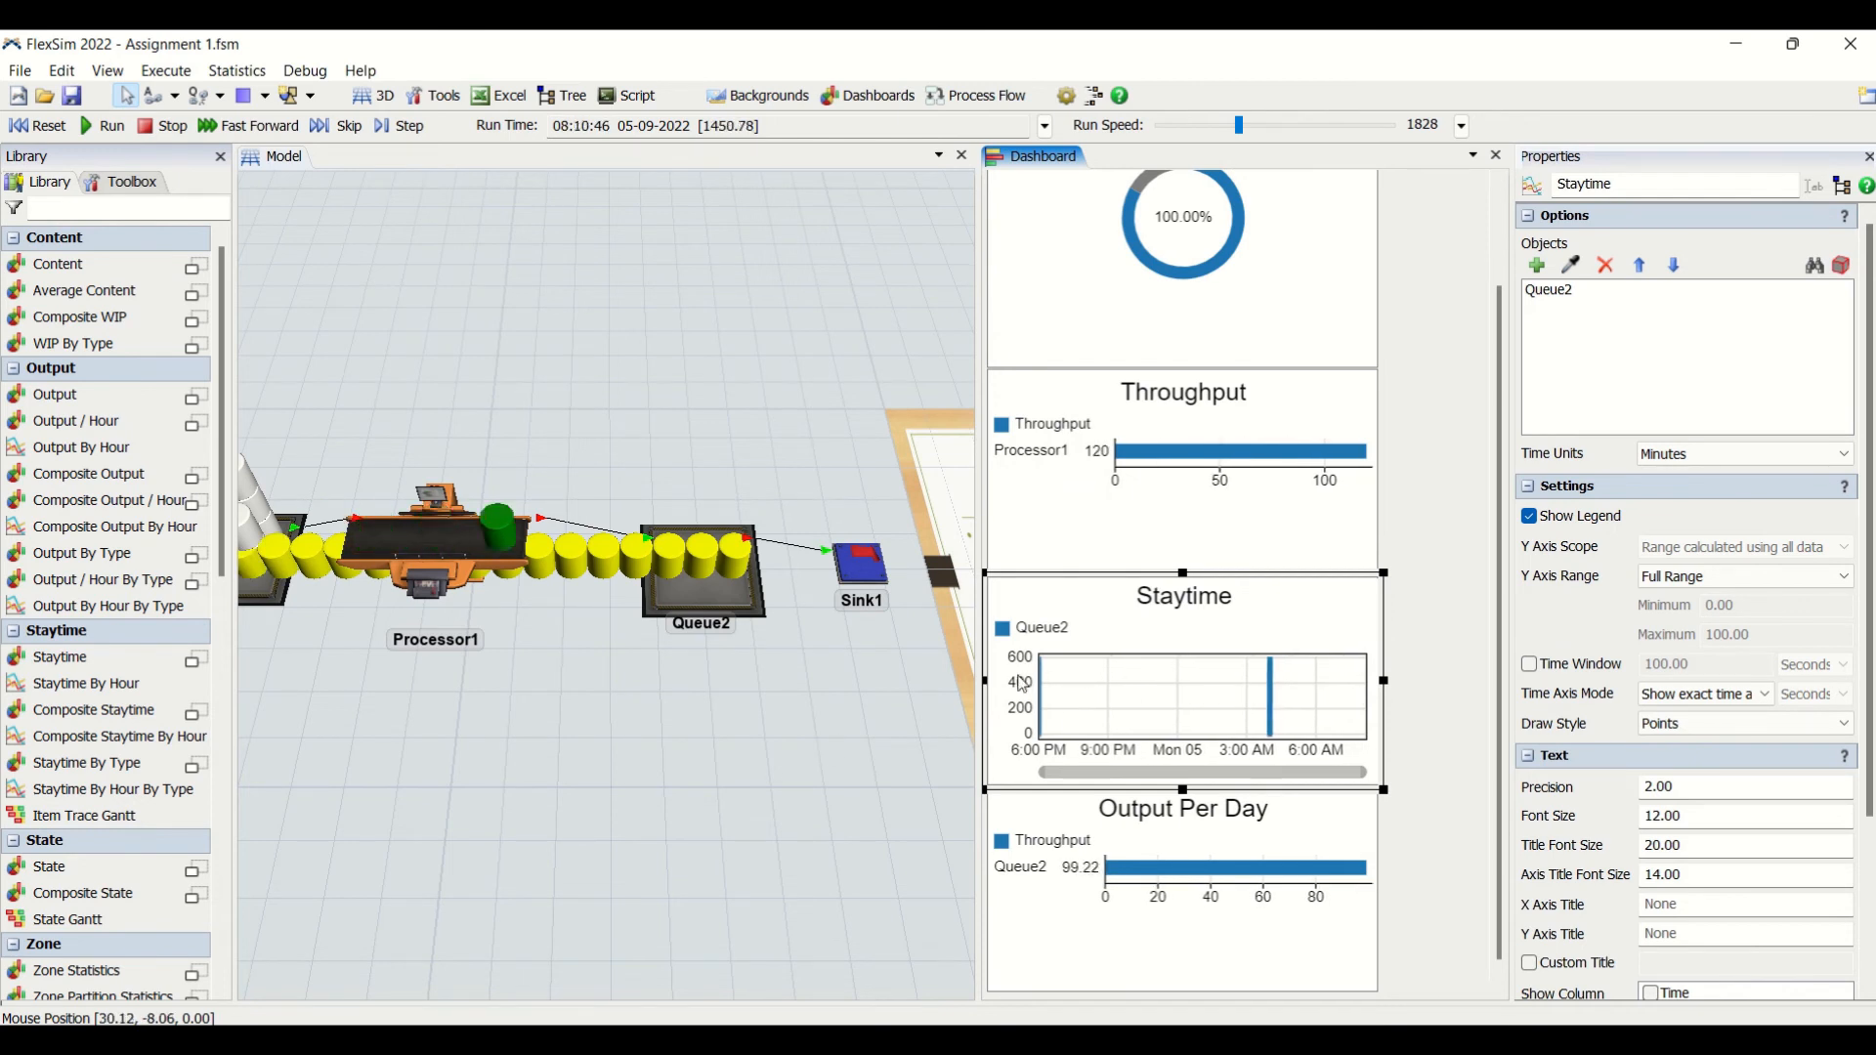
left_click(721, 602)
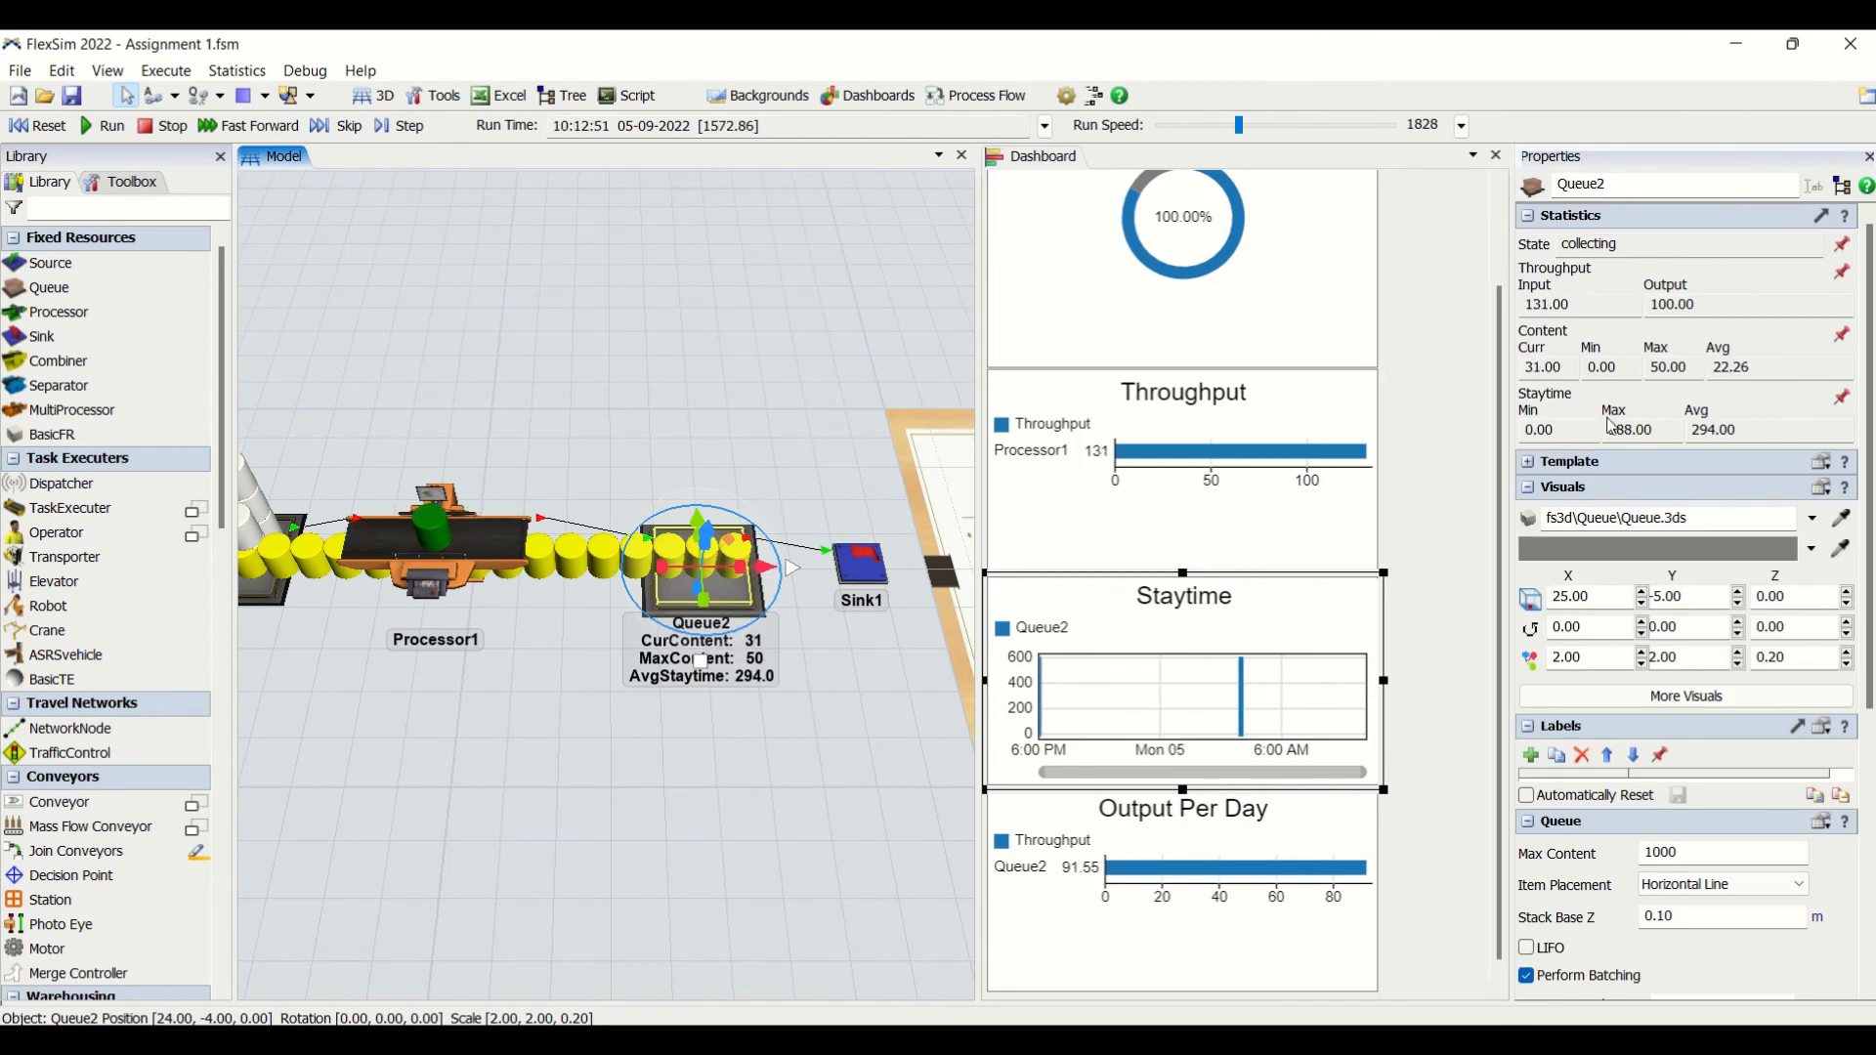
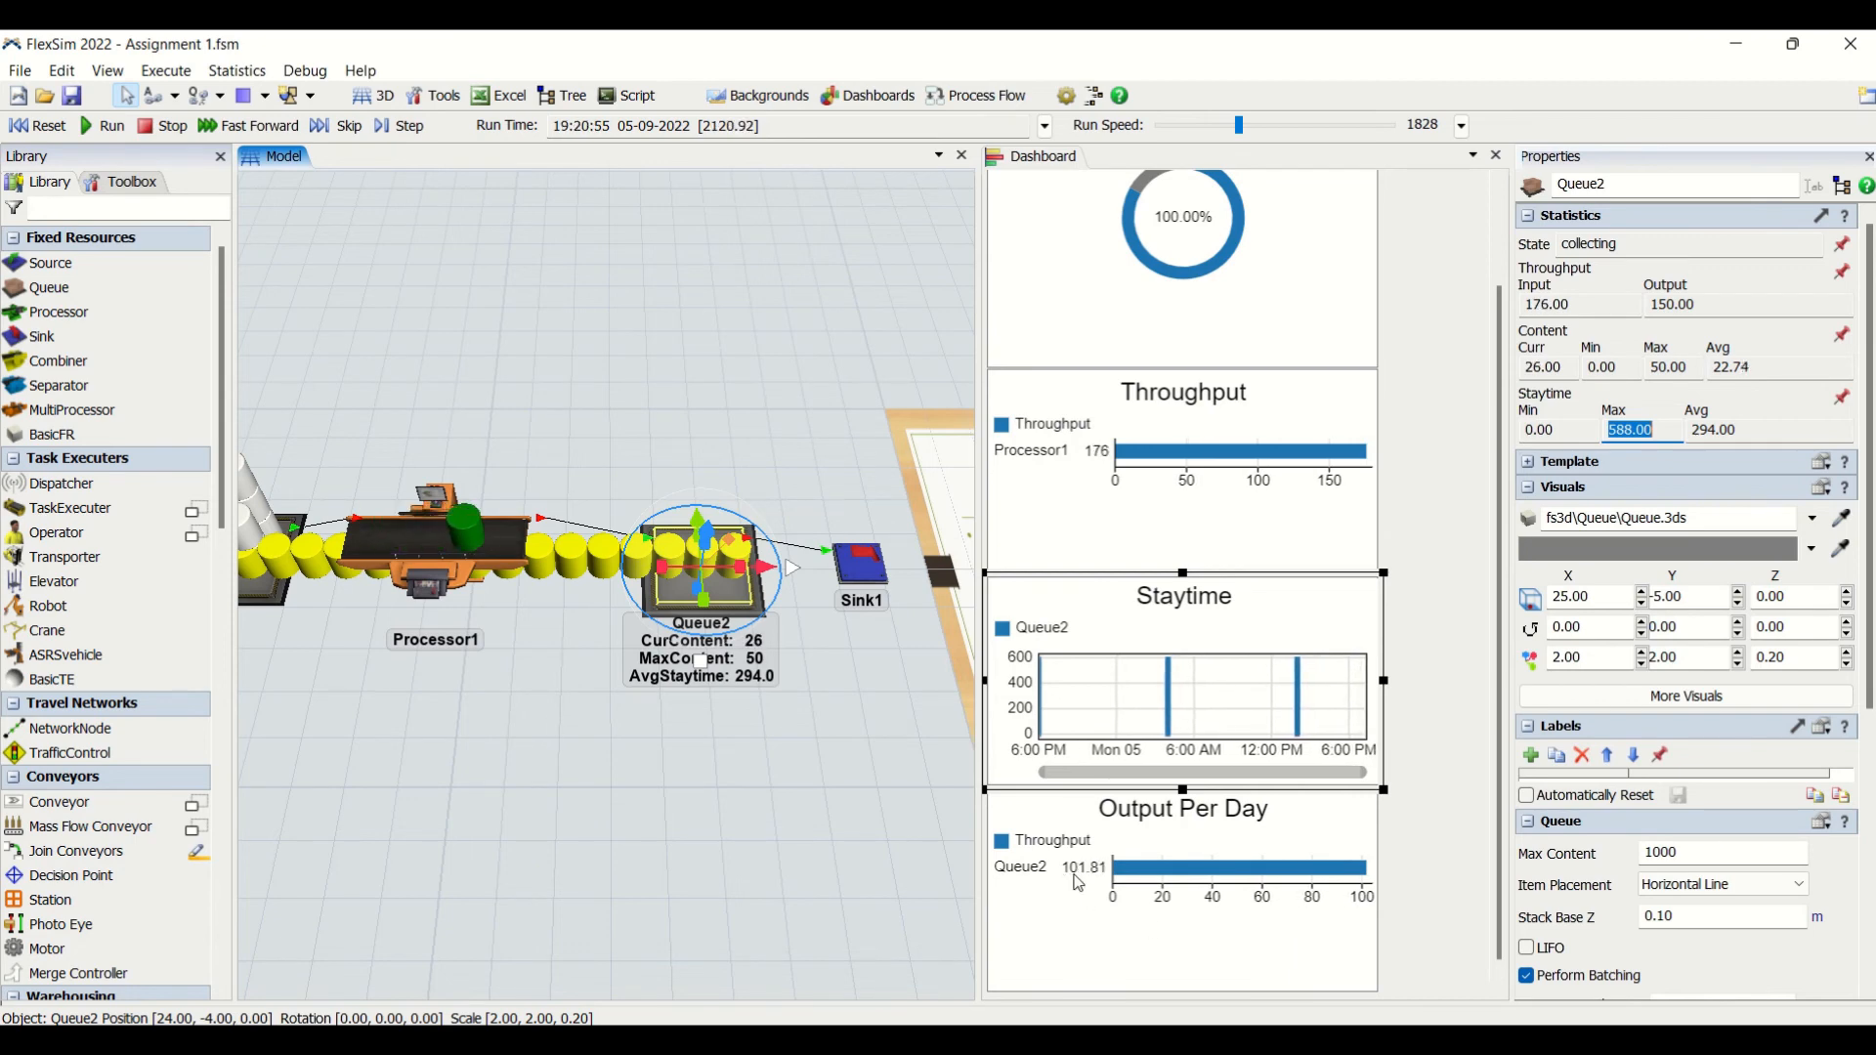
- Check the Output Per Day chart for Queue2 and raise the run speed to 2111
left_click(1096, 923)
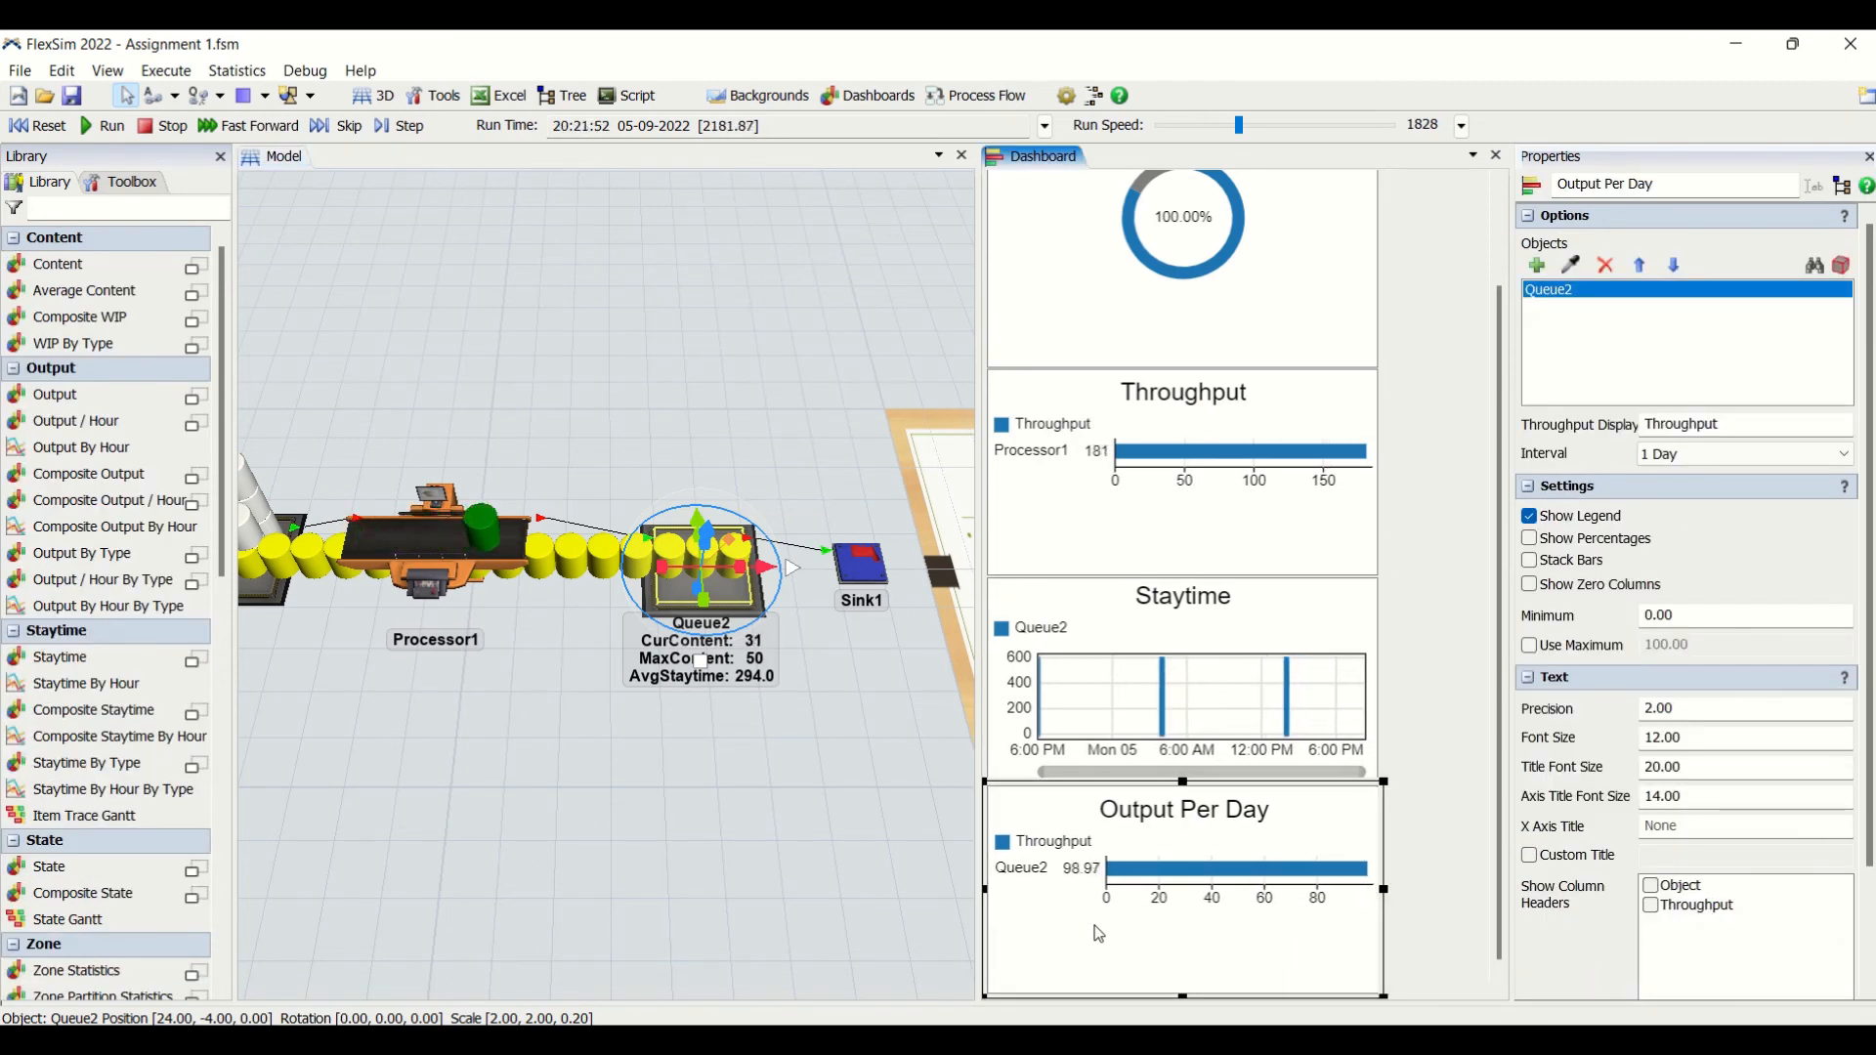
left_click(1430, 753)
mouse_move(1238, 125)
left_mouse_down()
mouse_move(1298, 125)
mouse_move(1239, 123)
left_mouse_up()
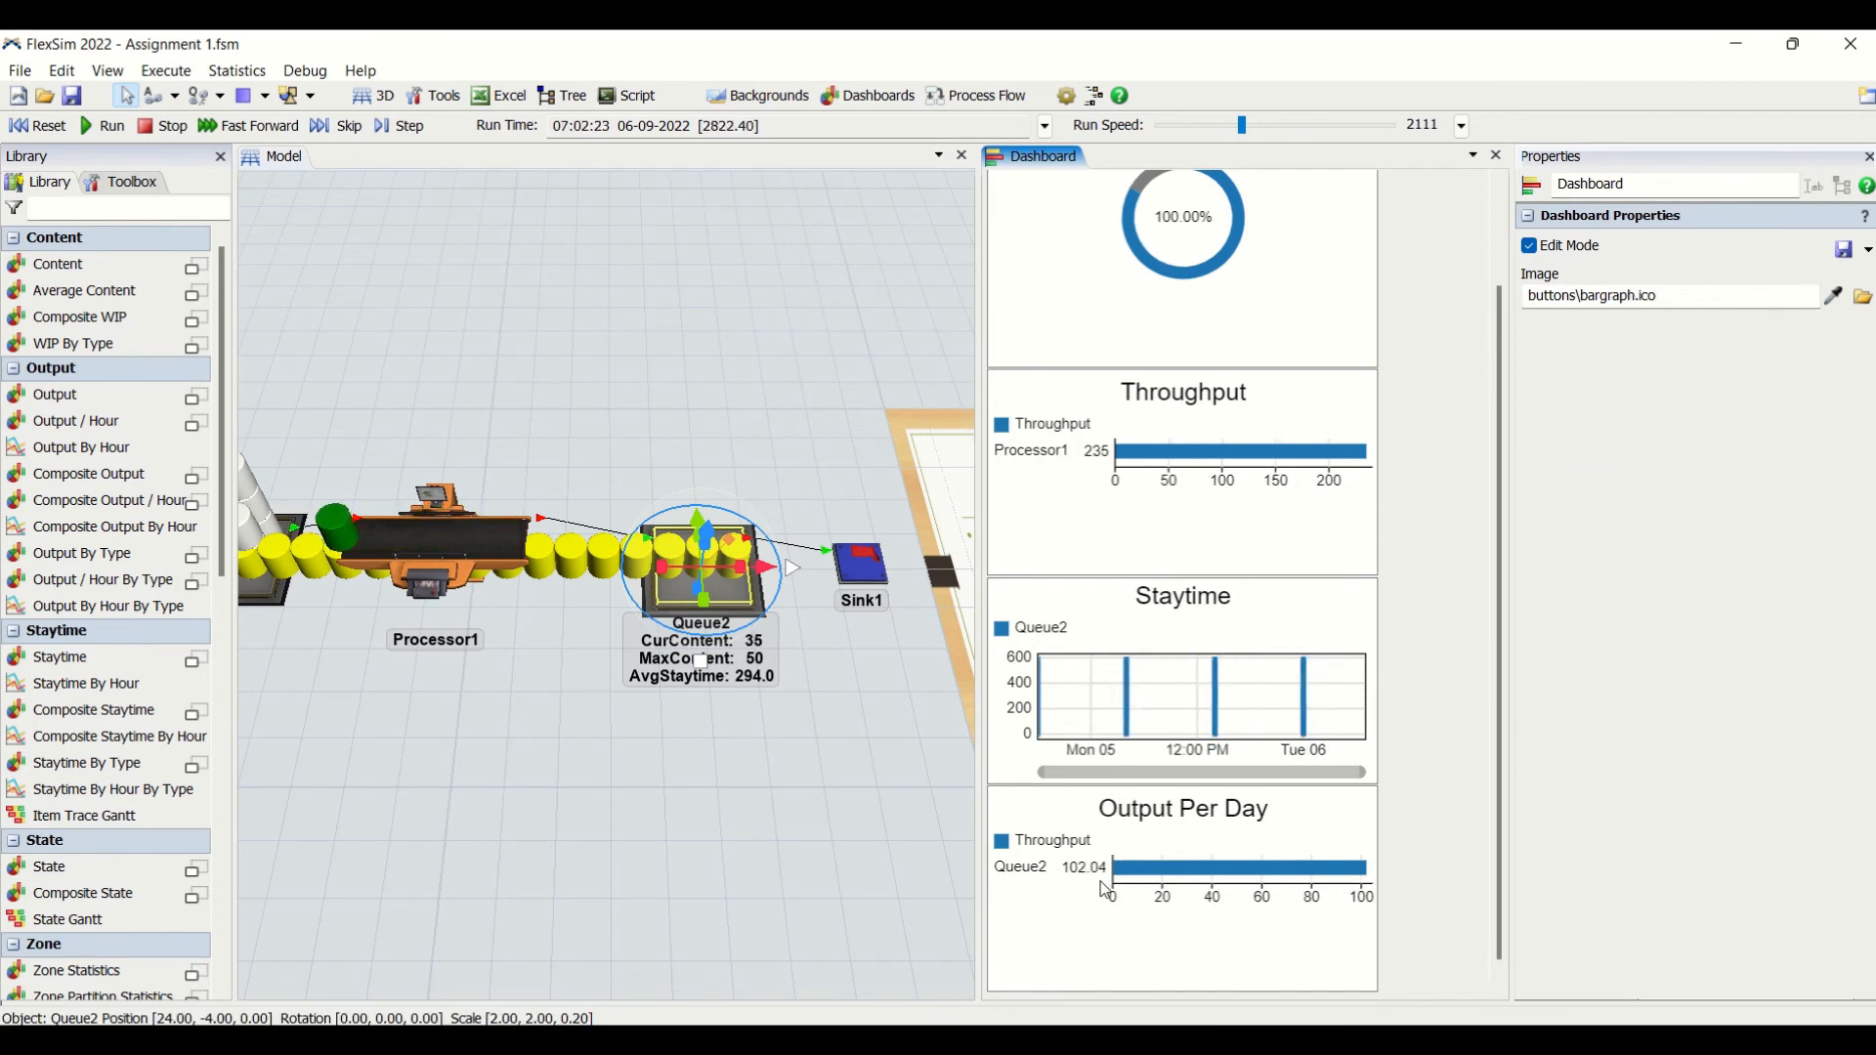
- Review the assignment items on the "Task to do" board beside Sink1 and return to the line around Processor1
left_click(751, 822)
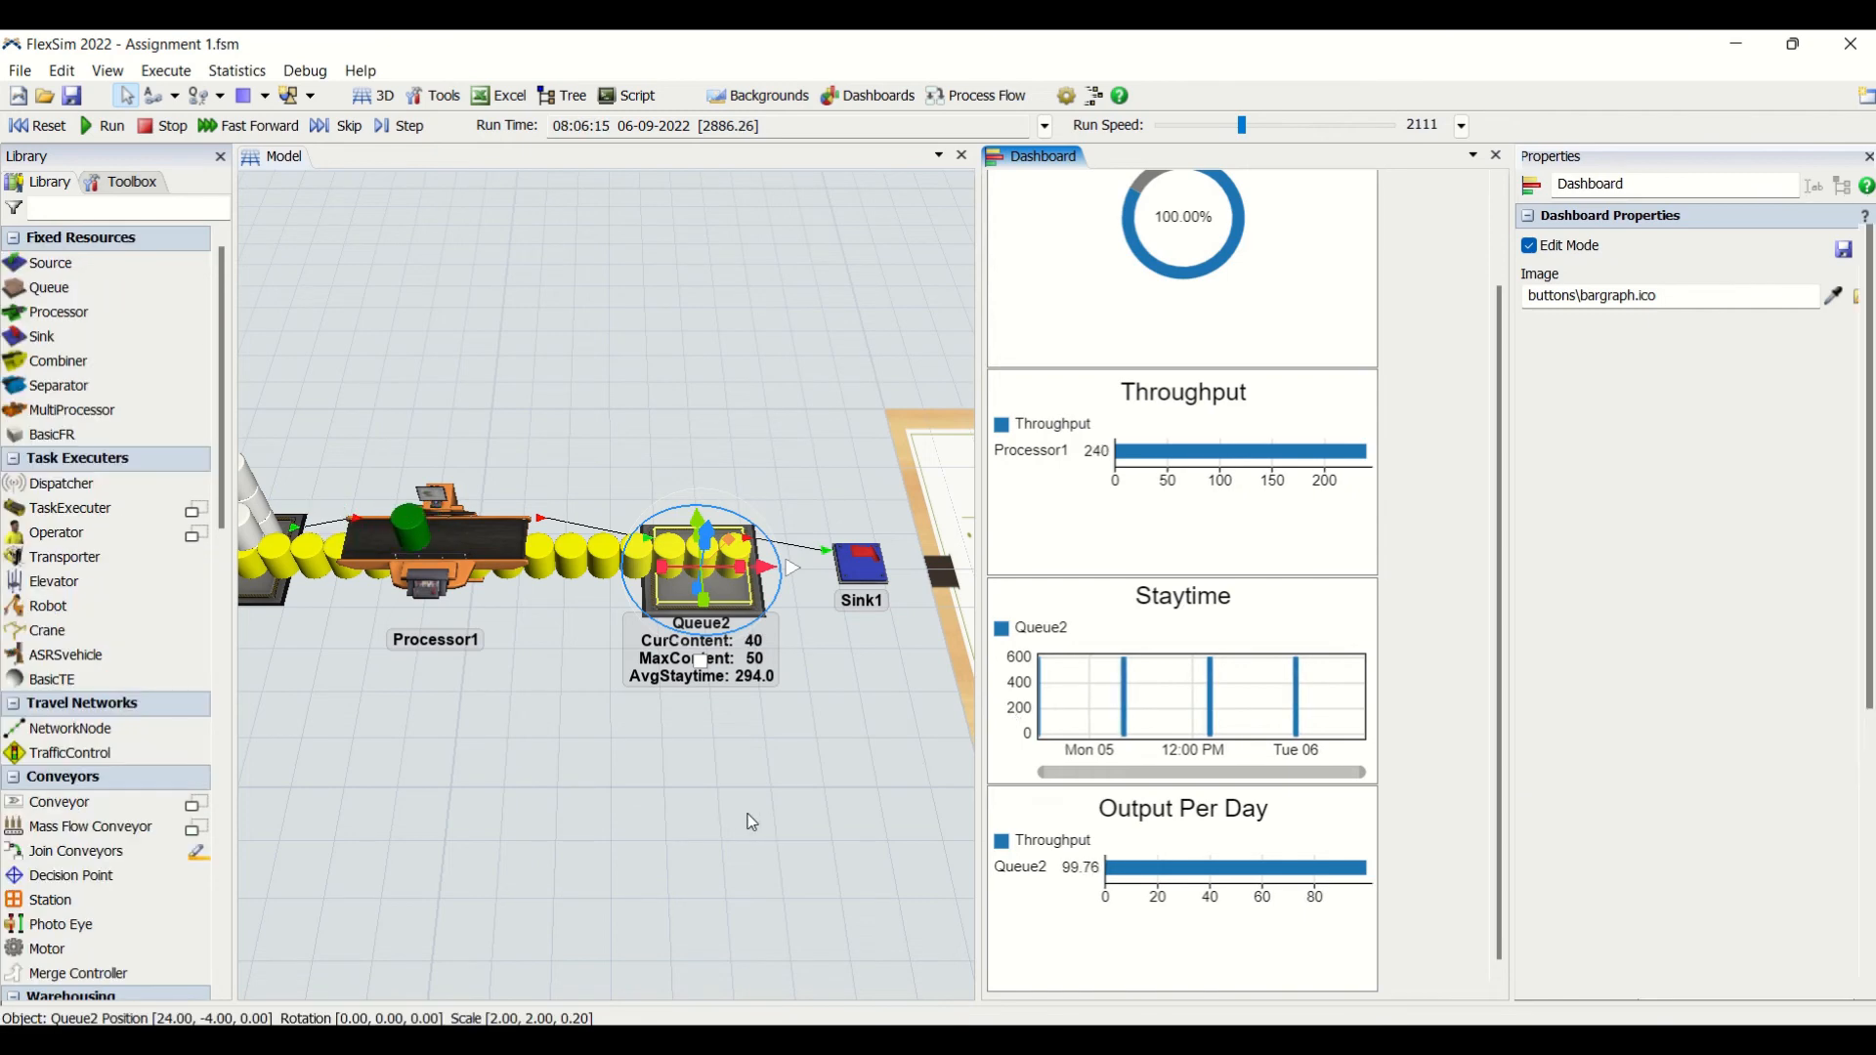
left_click_drag(752, 821, 320, 821)
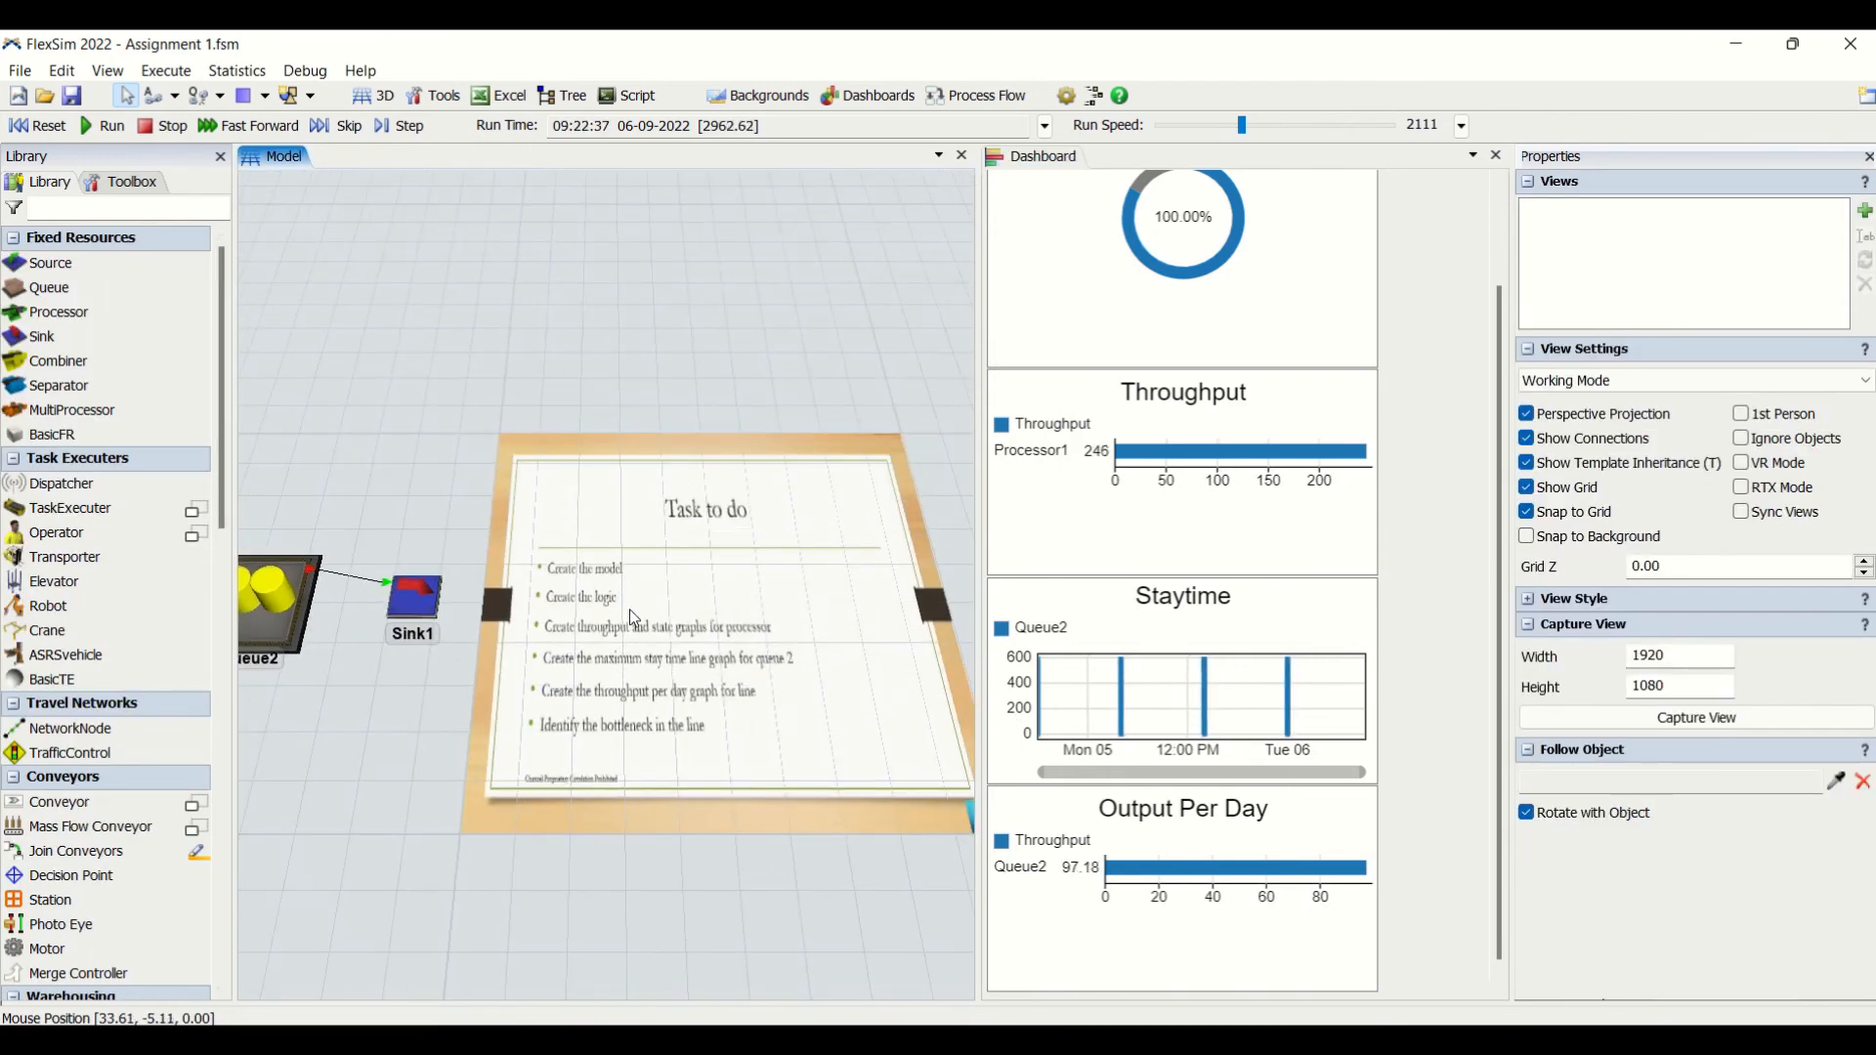
scroll(543, 568, "up", 2)
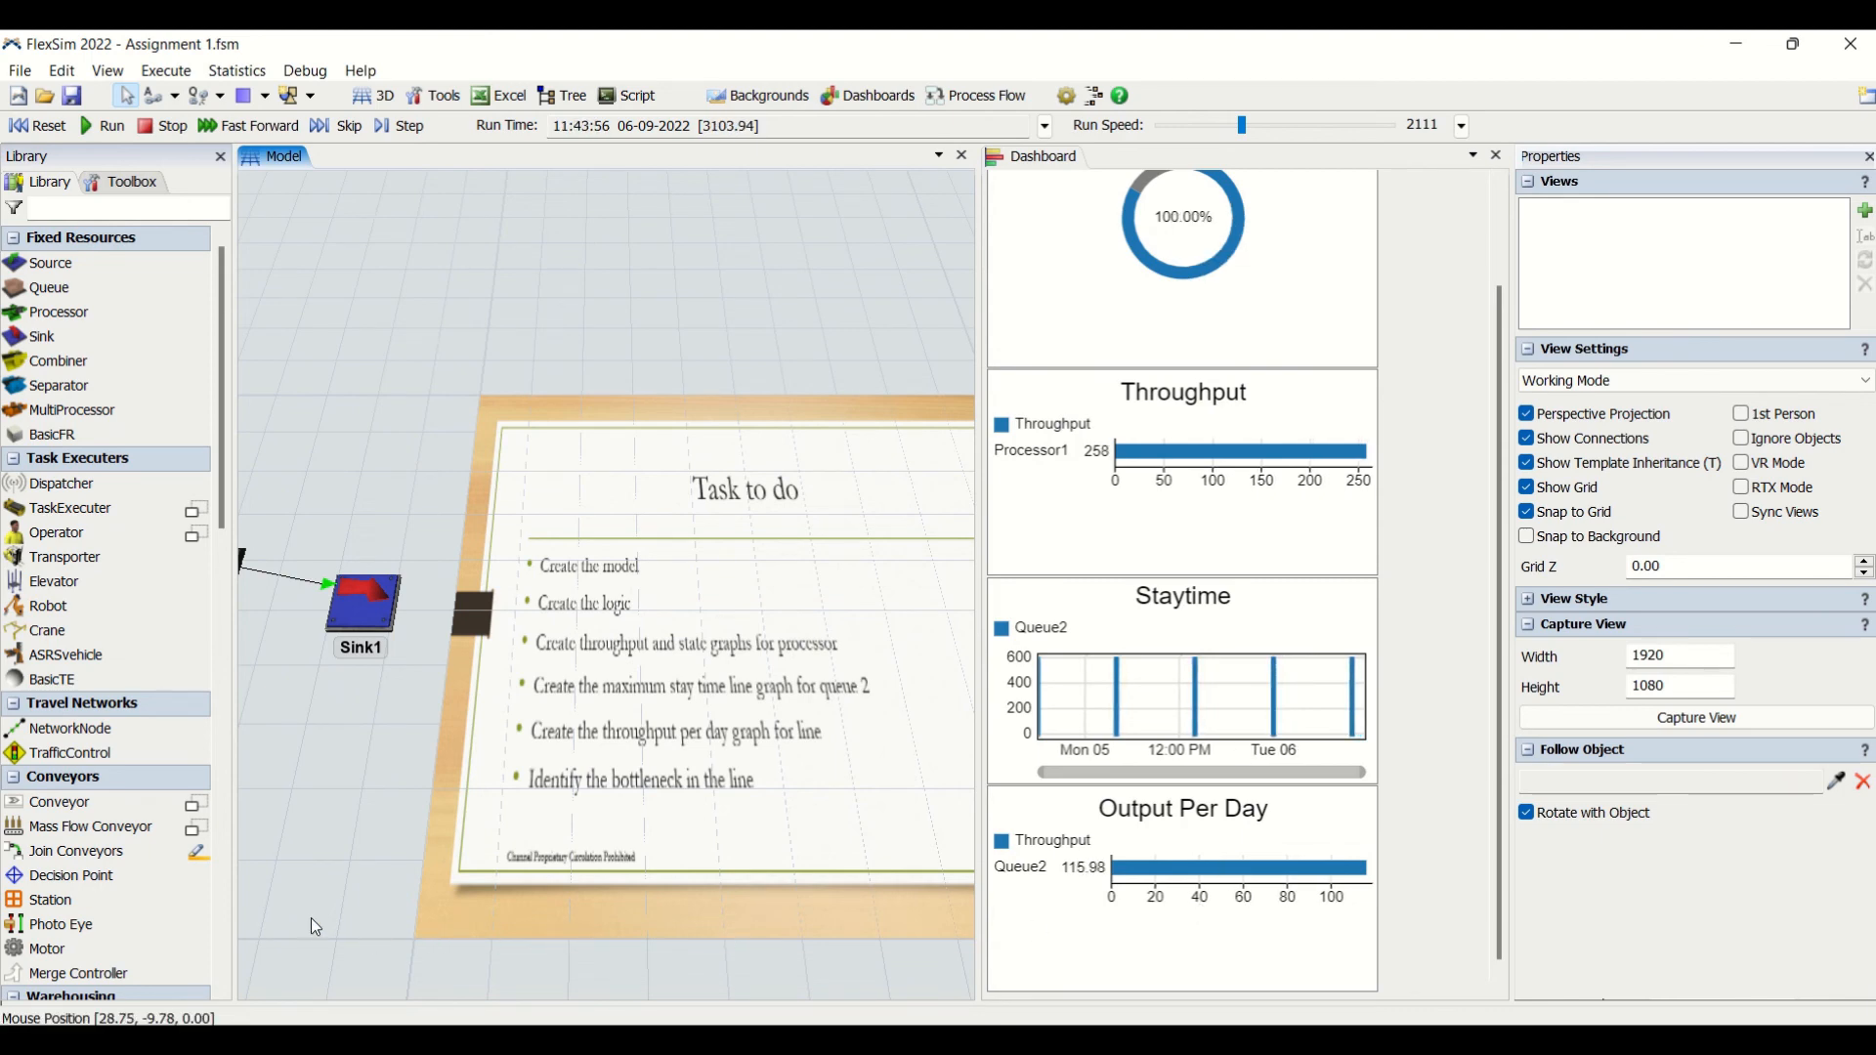
left_click_drag(311, 918, 1526, 831)
scroll(723, 725, "down", 3)
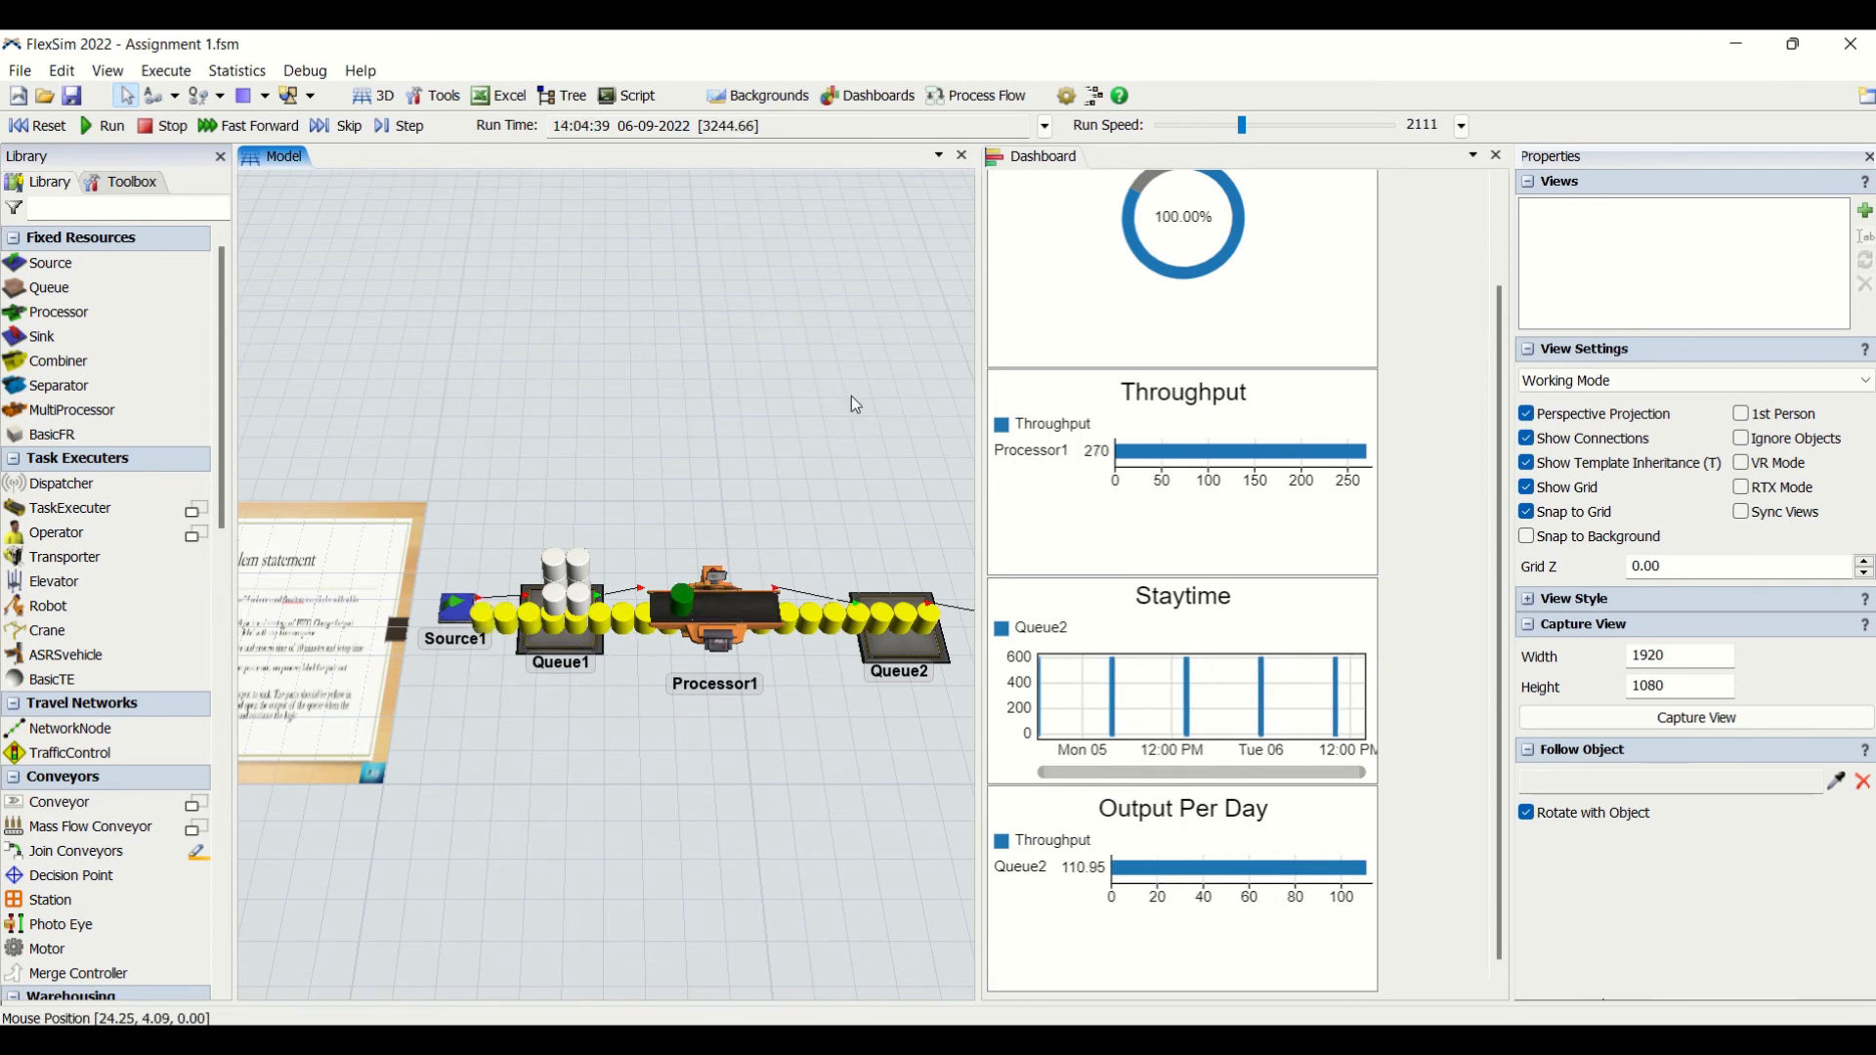
- Reset the model and widen the 3D view to fit the whole line from Source1 to Sink1
left_click(35, 127)
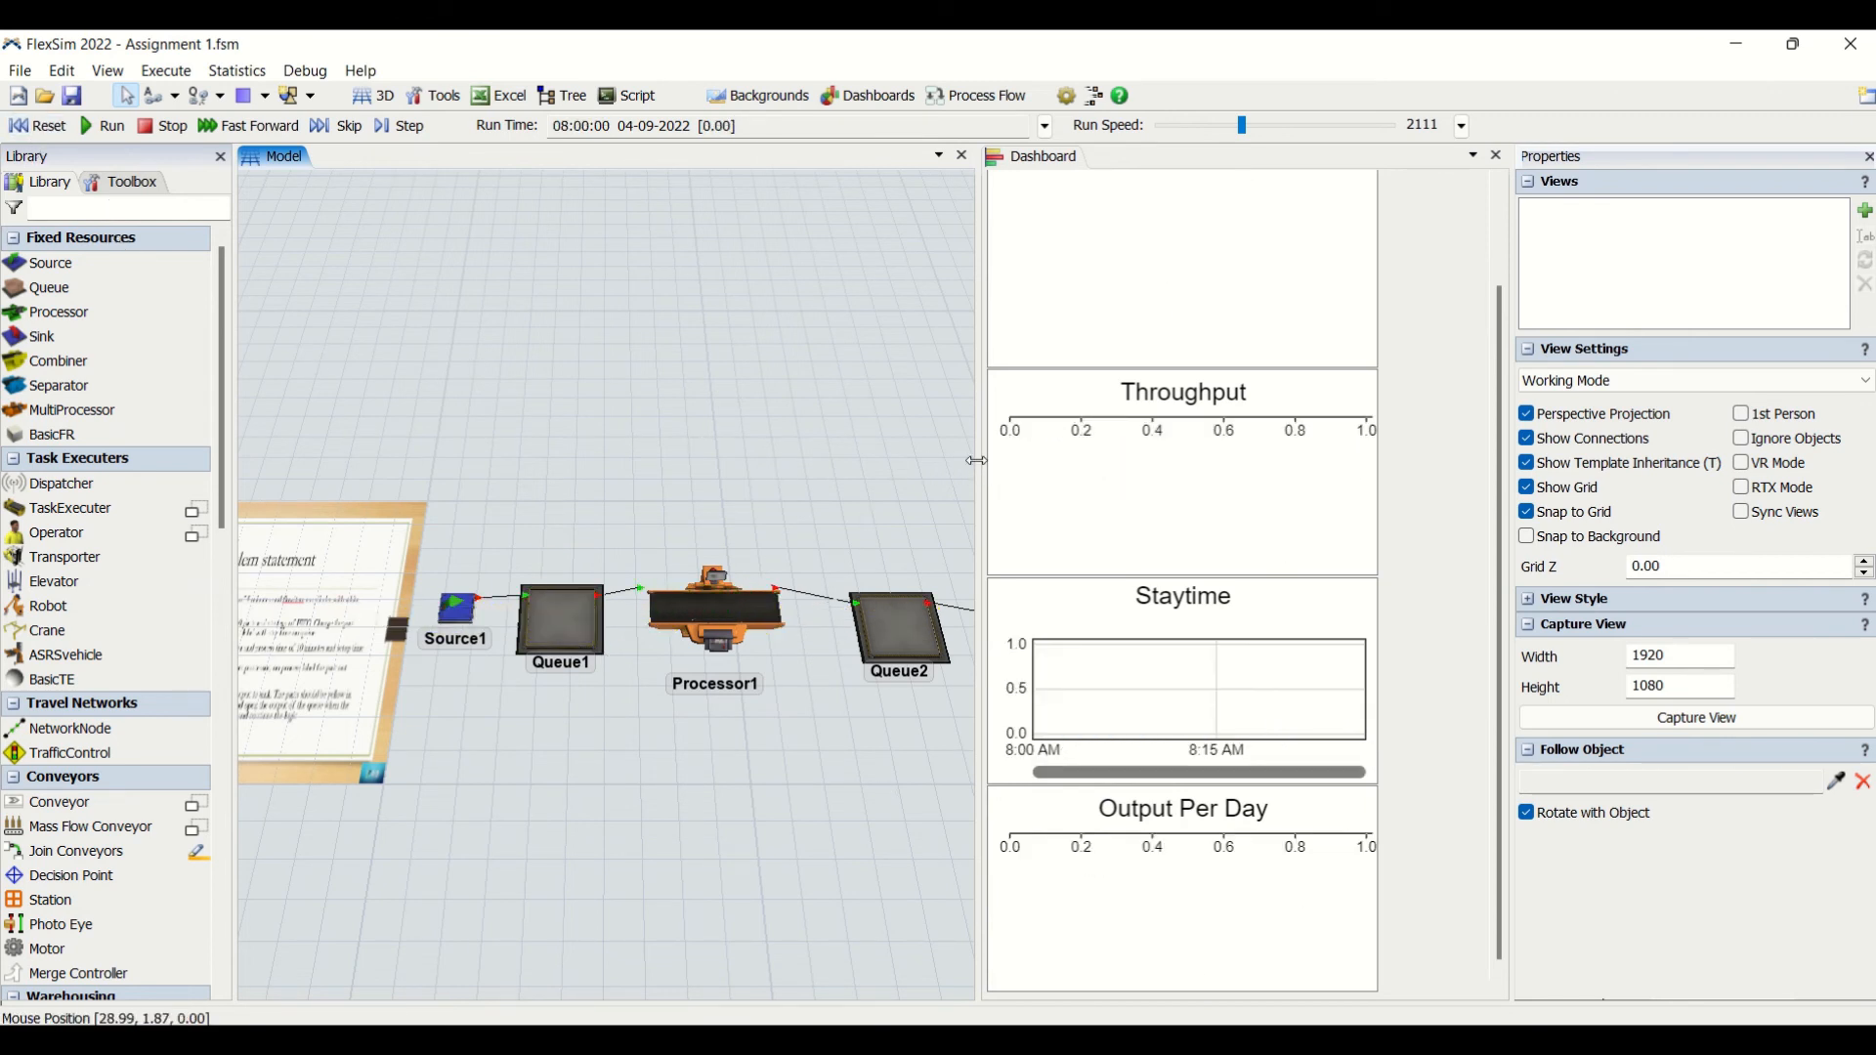
left_click_drag(976, 460, 1023, 460)
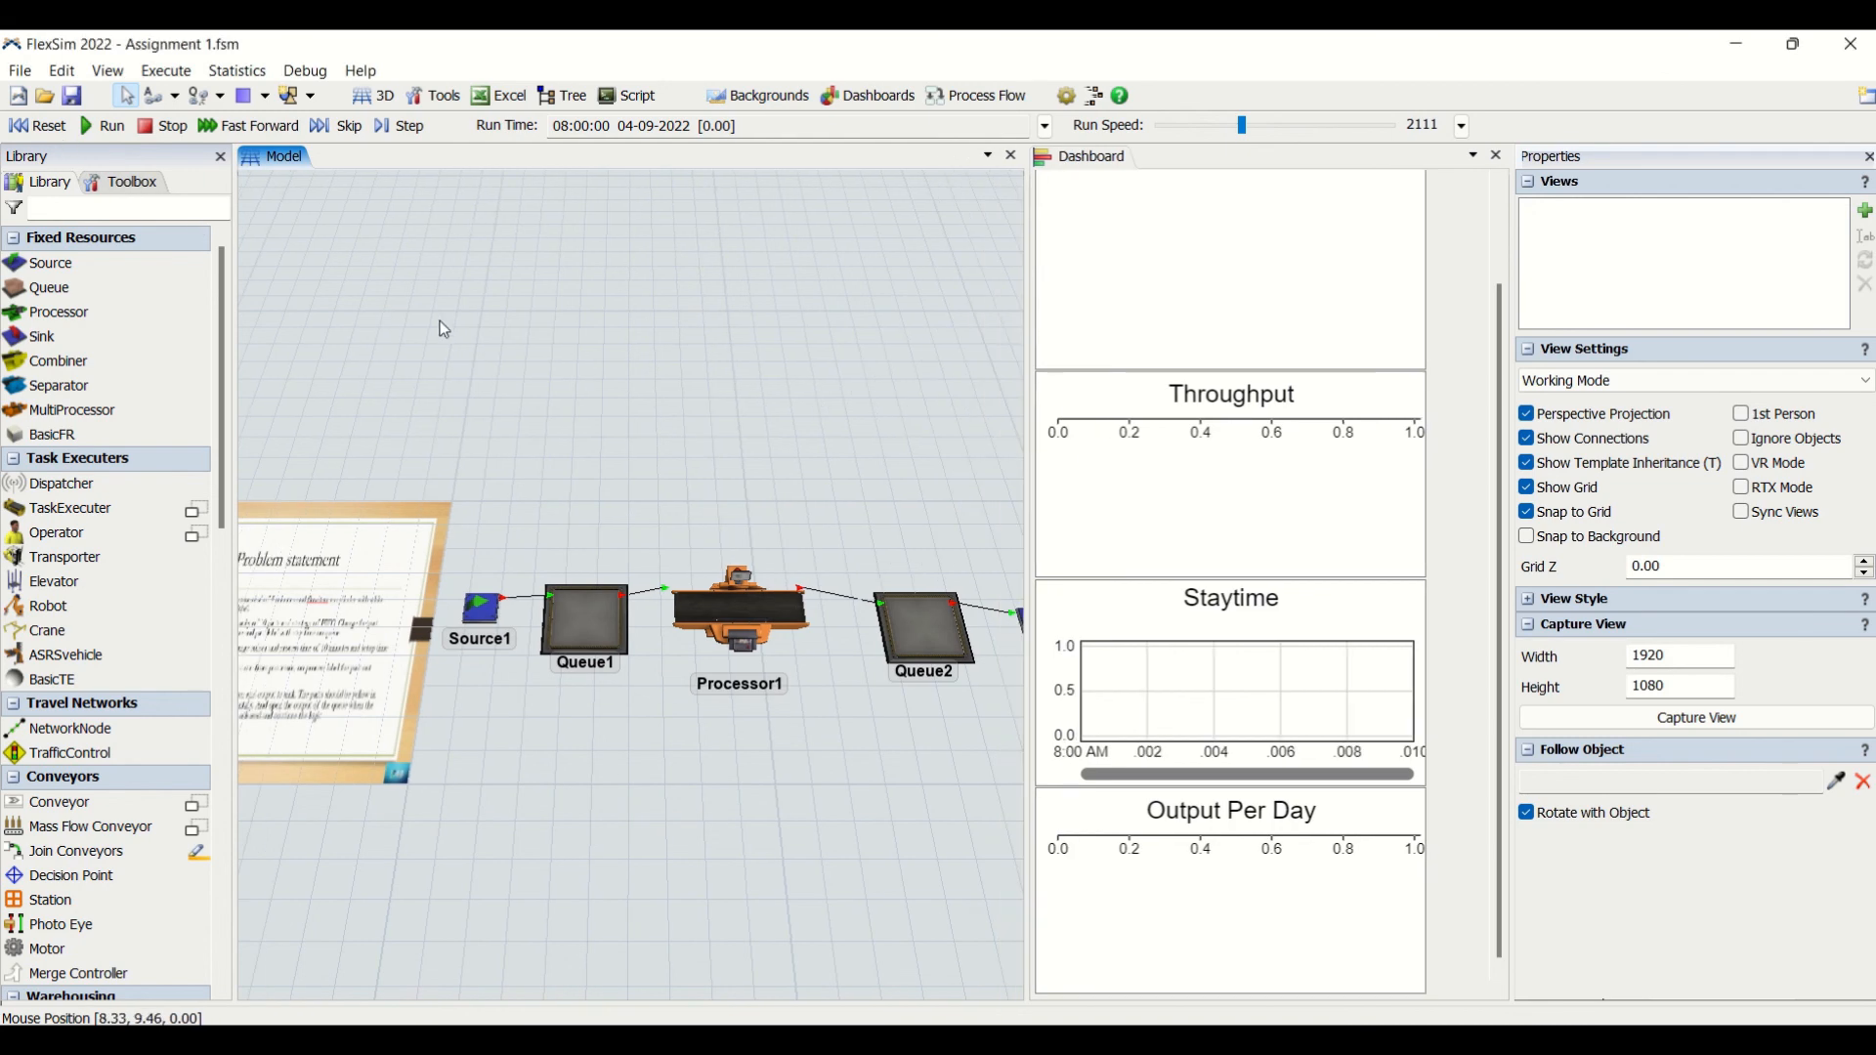
scroll(444, 330, "down", 5)
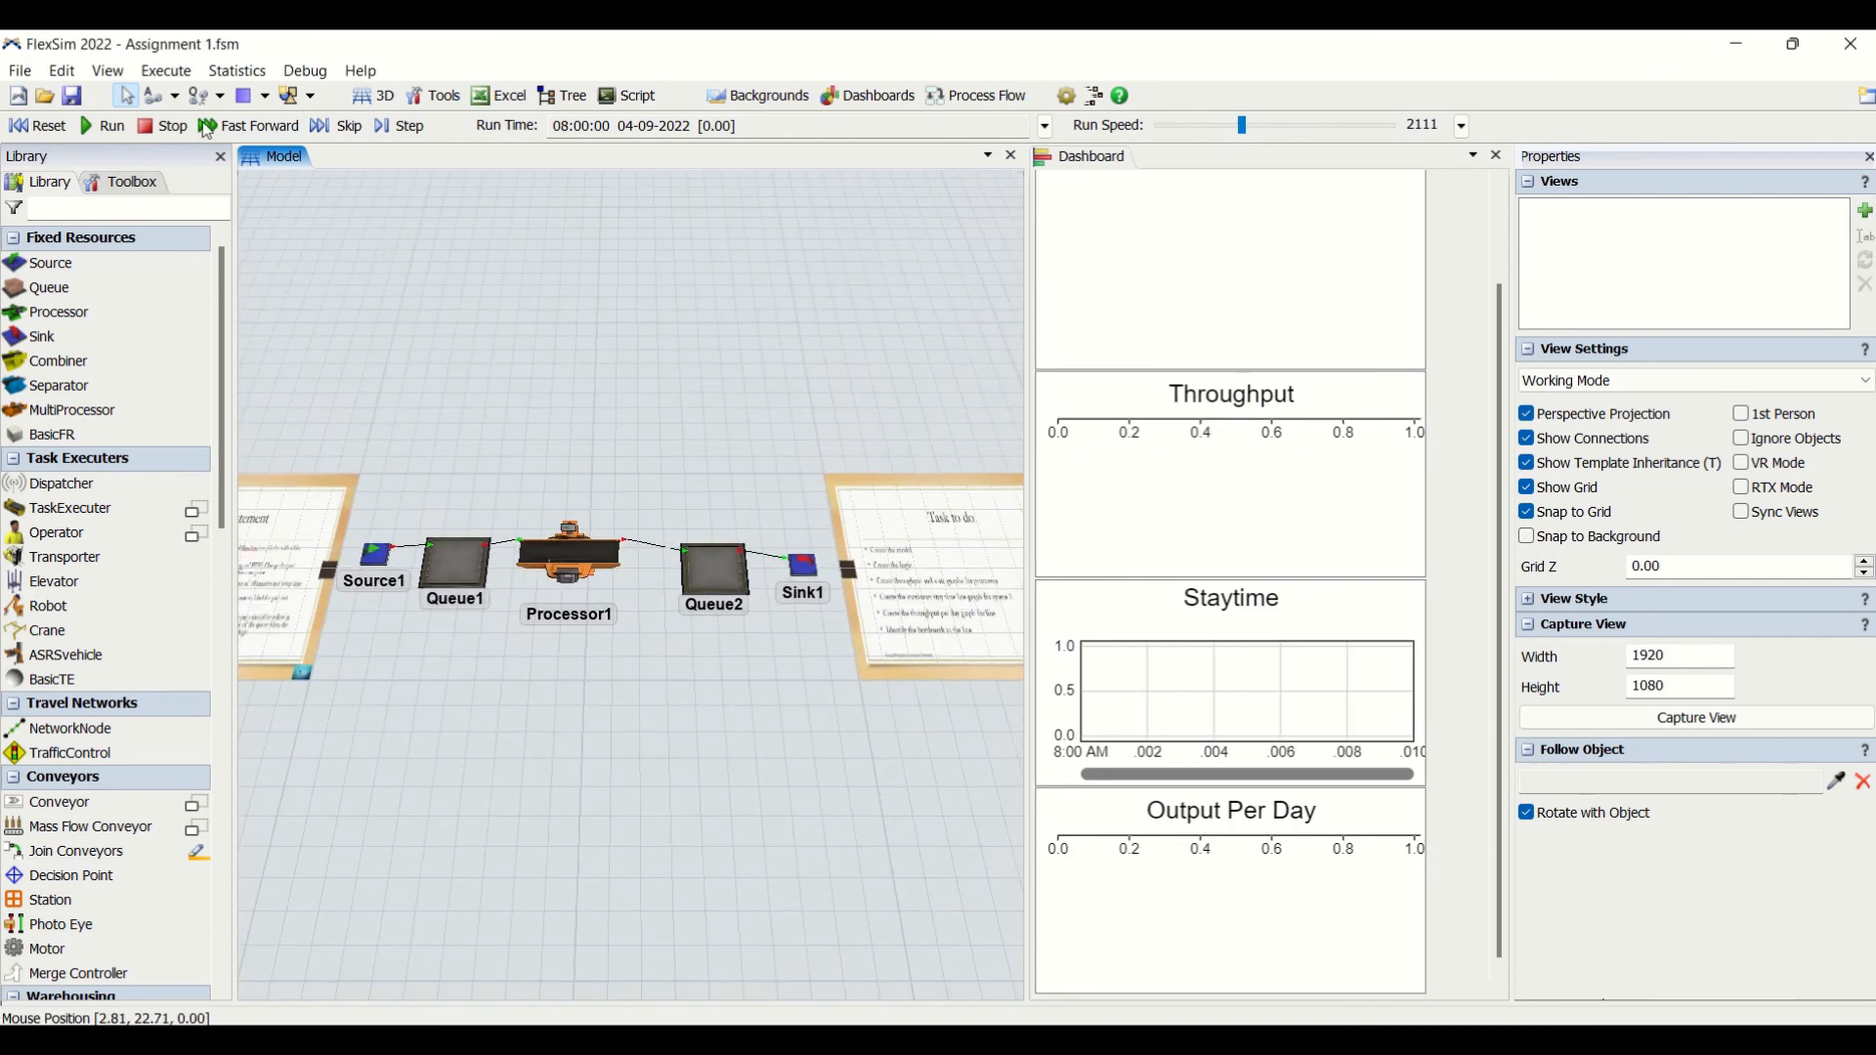
- Run the simulation with the run speed raised to 22161 and check the dashboard charts from State to Output Per Day
left_click(105, 126)
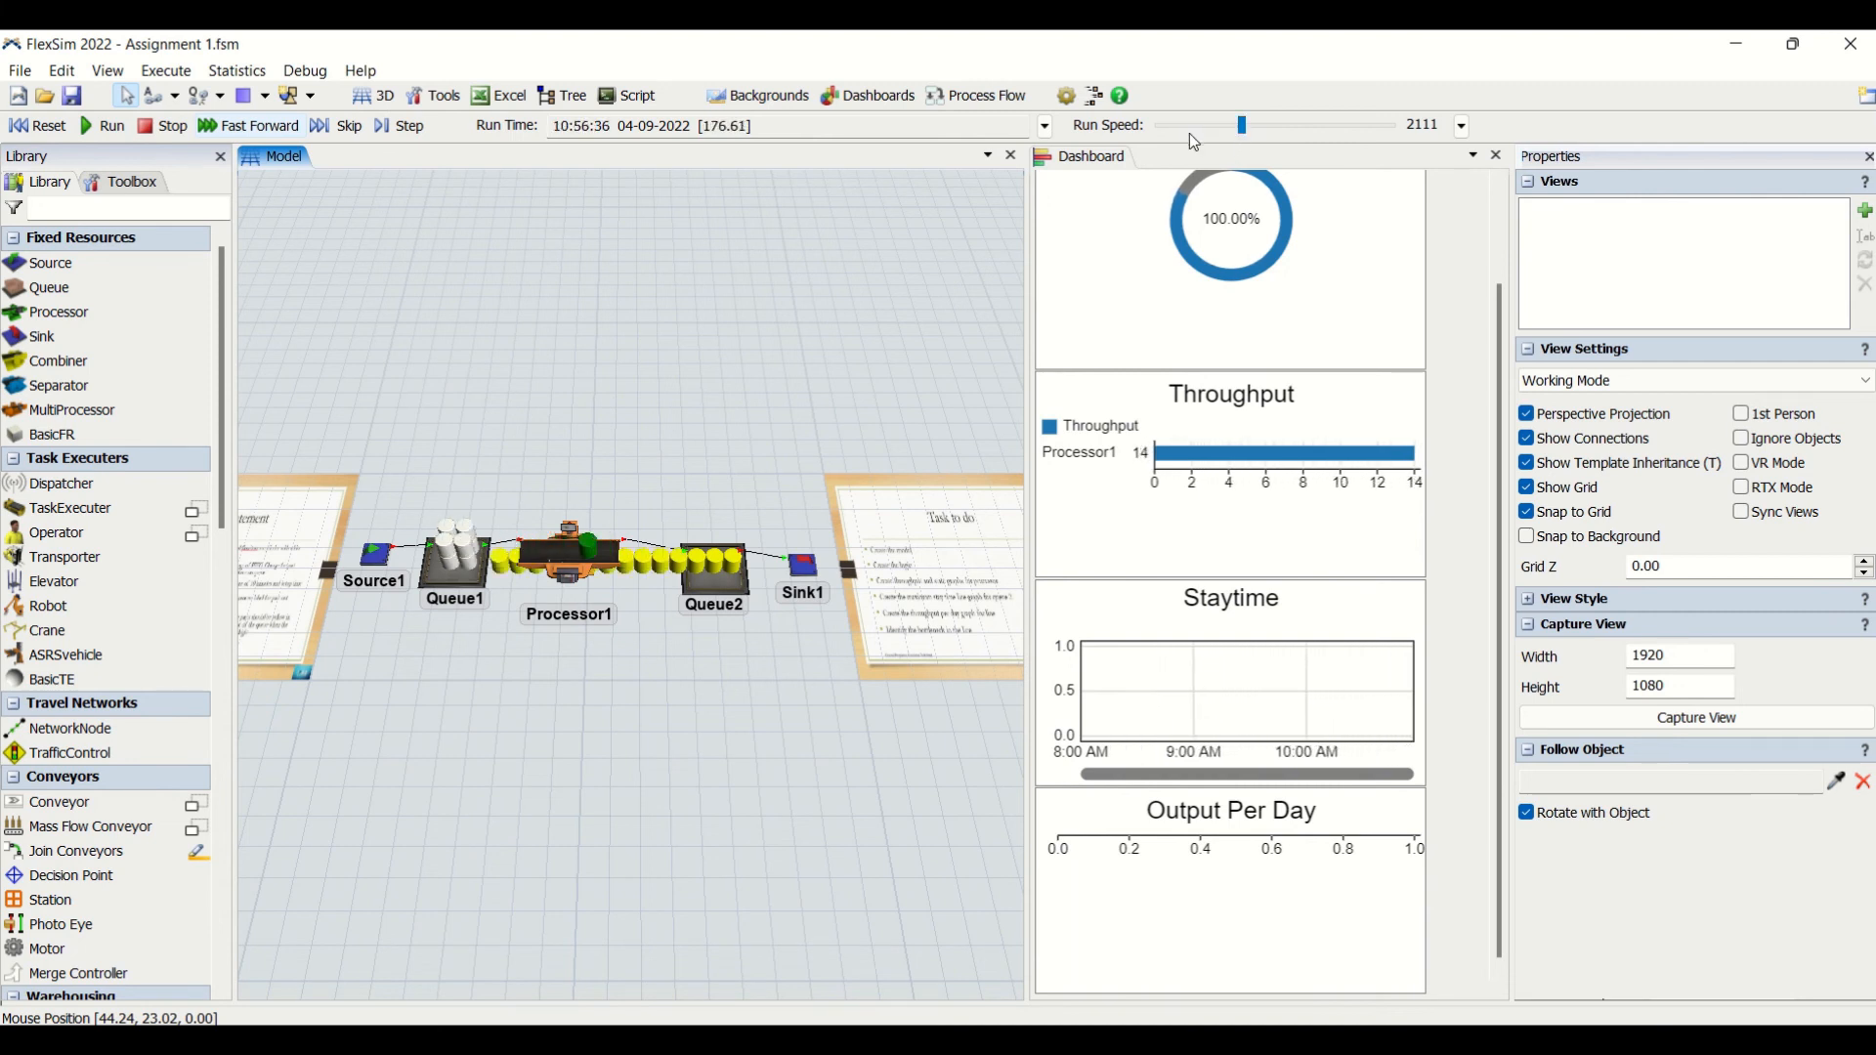
left_click_drag(1242, 127, 1310, 136)
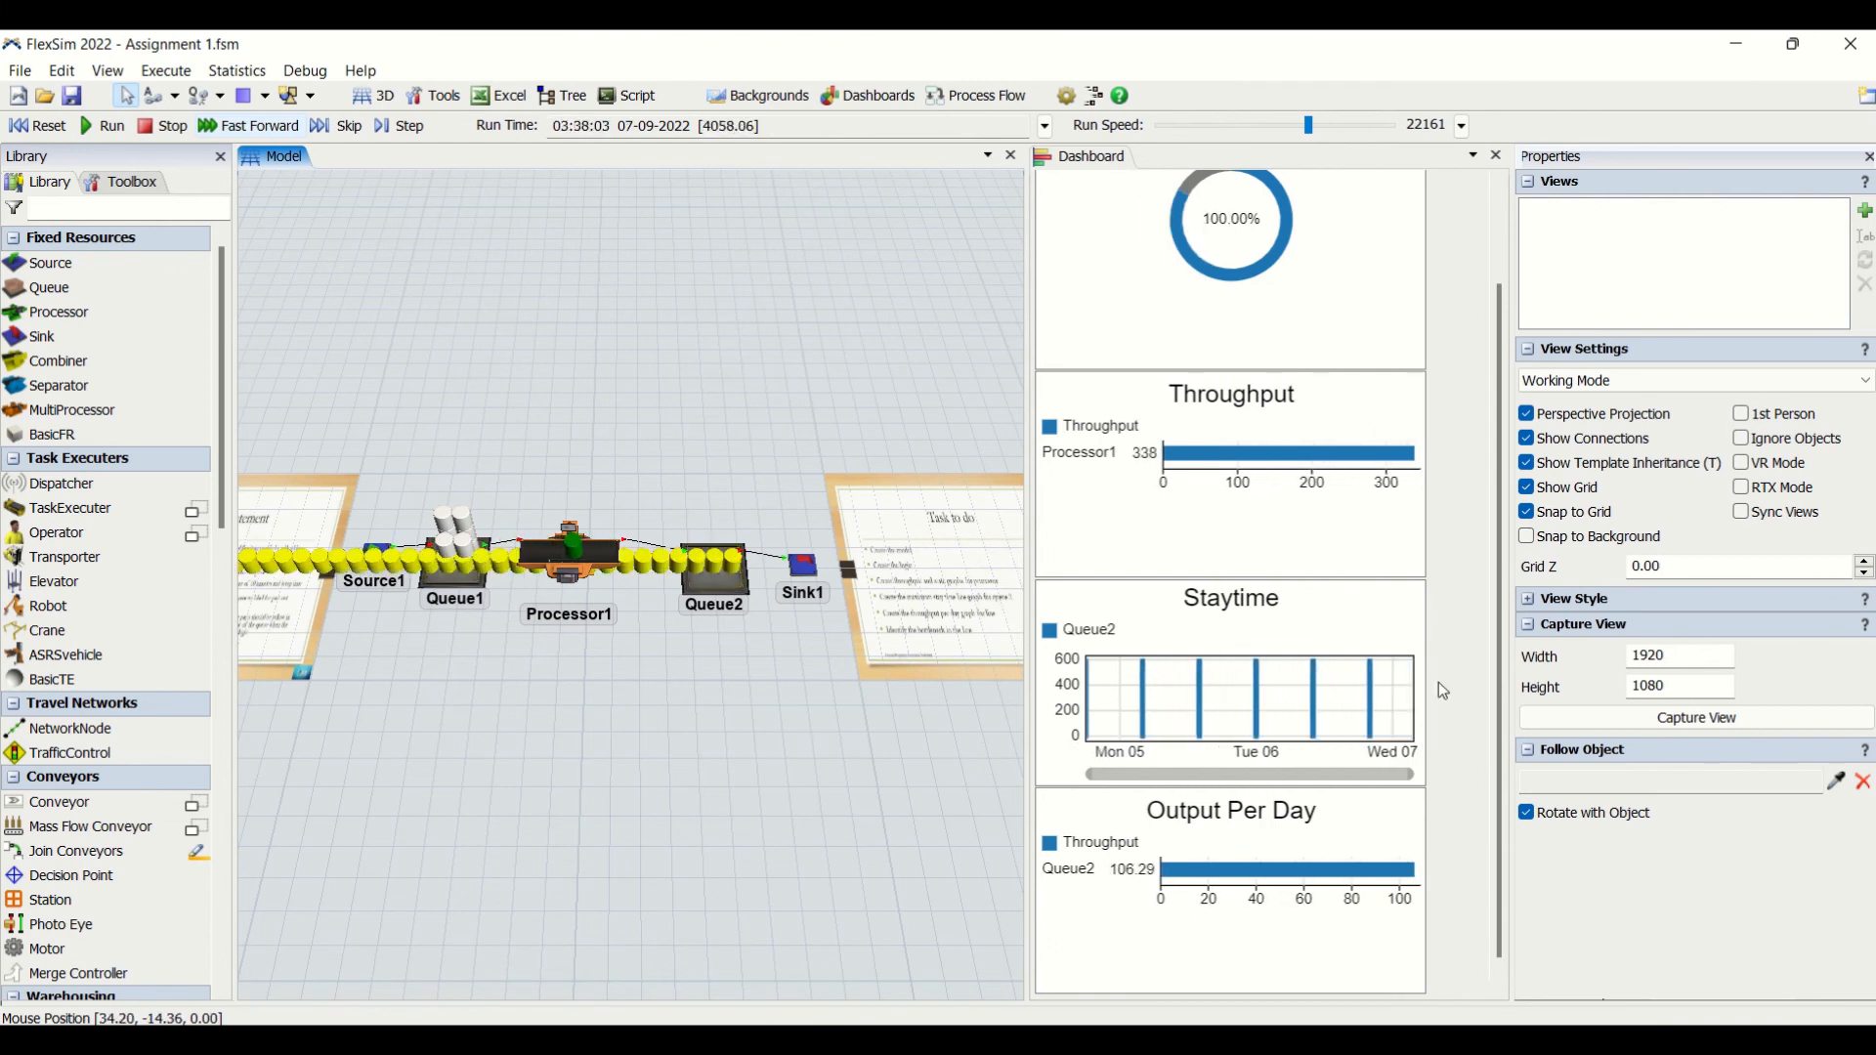
scroll(1485, 577, "up", 1)
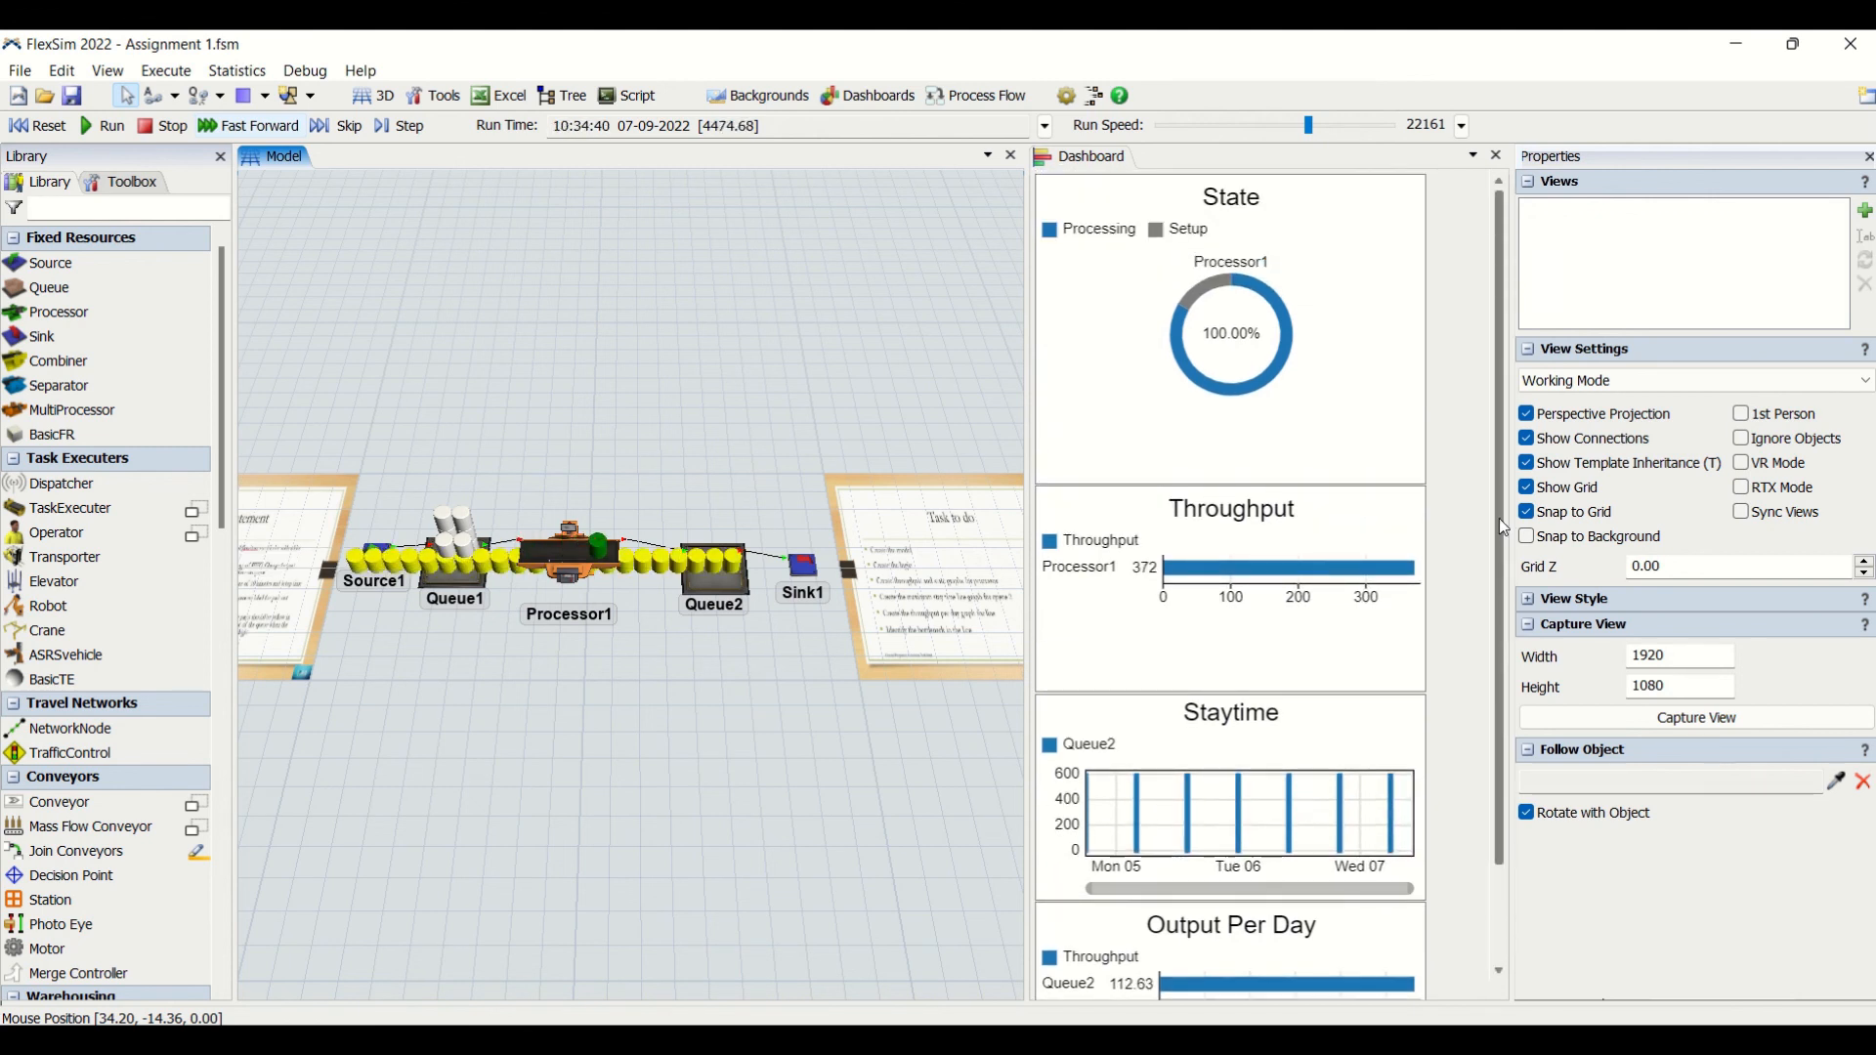
scroll(1505, 602, "down", 1)
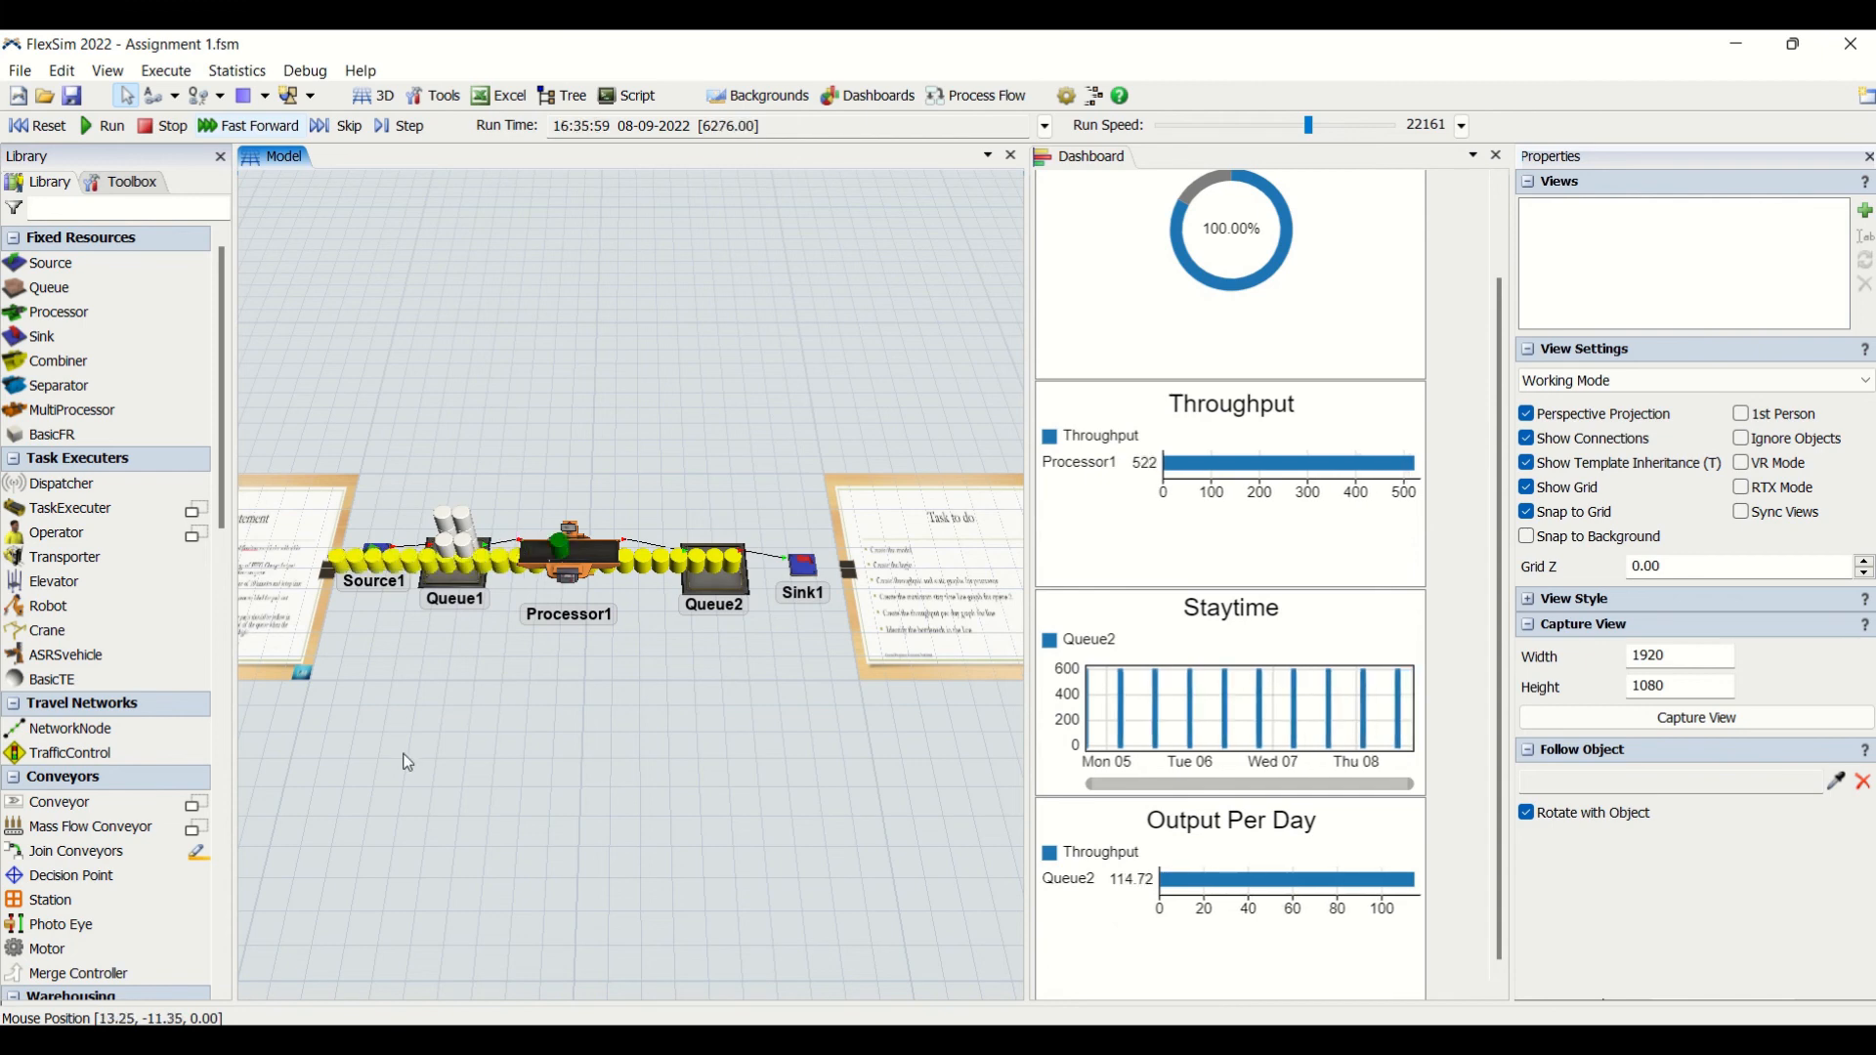
- Inspect the item build-up along the running line from Source1 to Sink1 from several angles to identify the bottleneck
right_click_drag(408, 762, 812, 682)
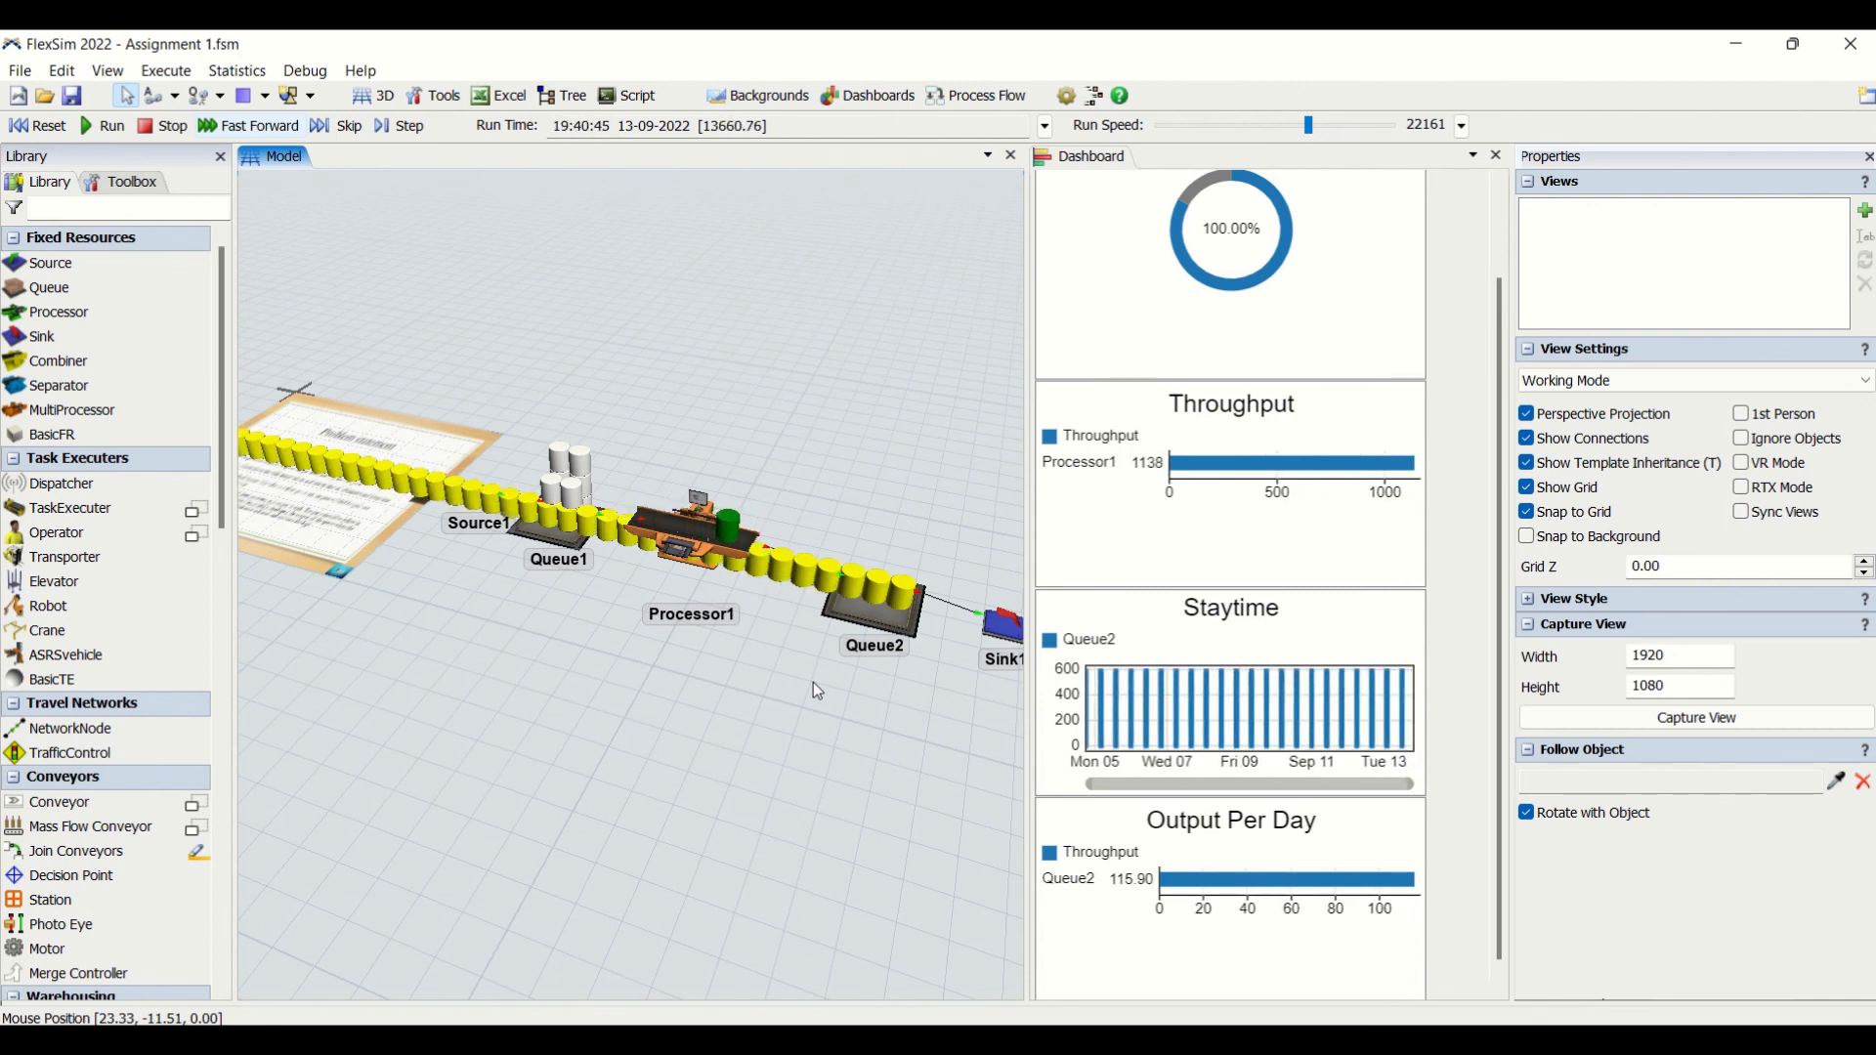
right_click_drag(544, 760, 496, 799)
scroll(495, 670, "up", 6)
scroll(646, 866, "down", 6)
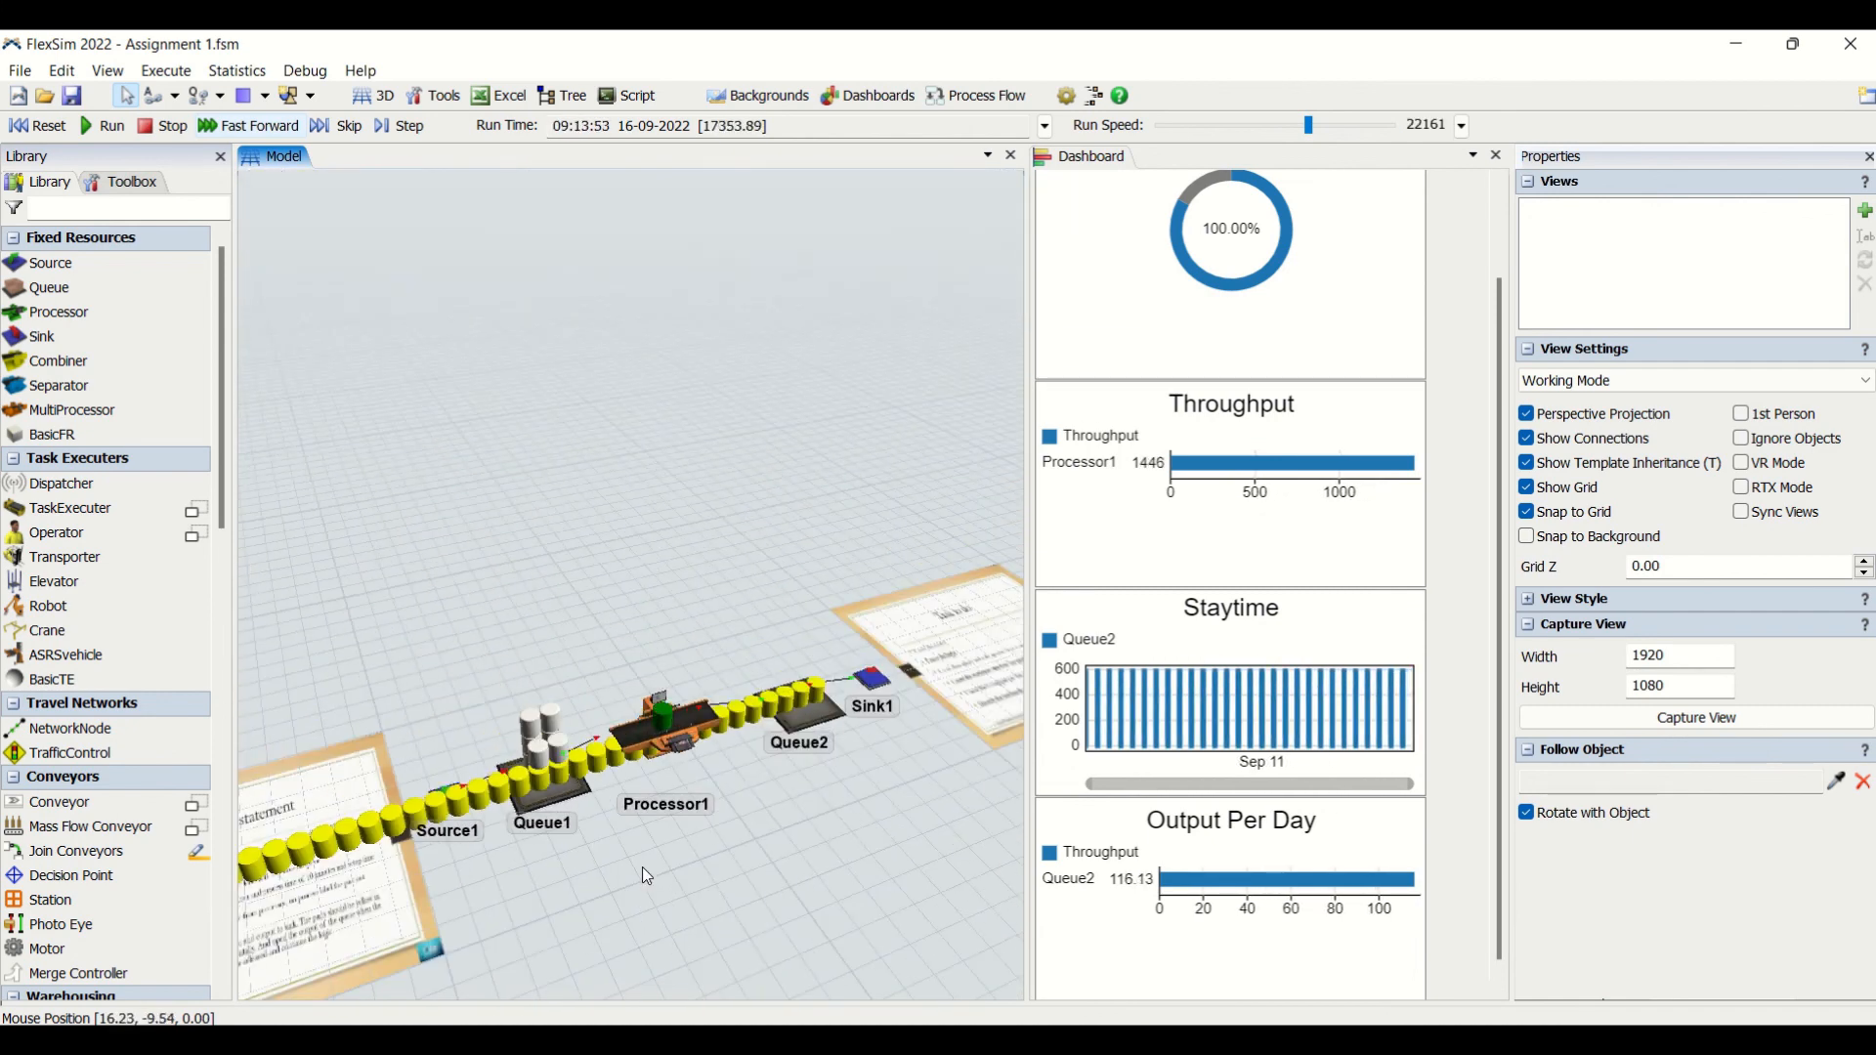
right_click_drag(642, 868, 624, 823)
scroll(641, 842, "down", 2)
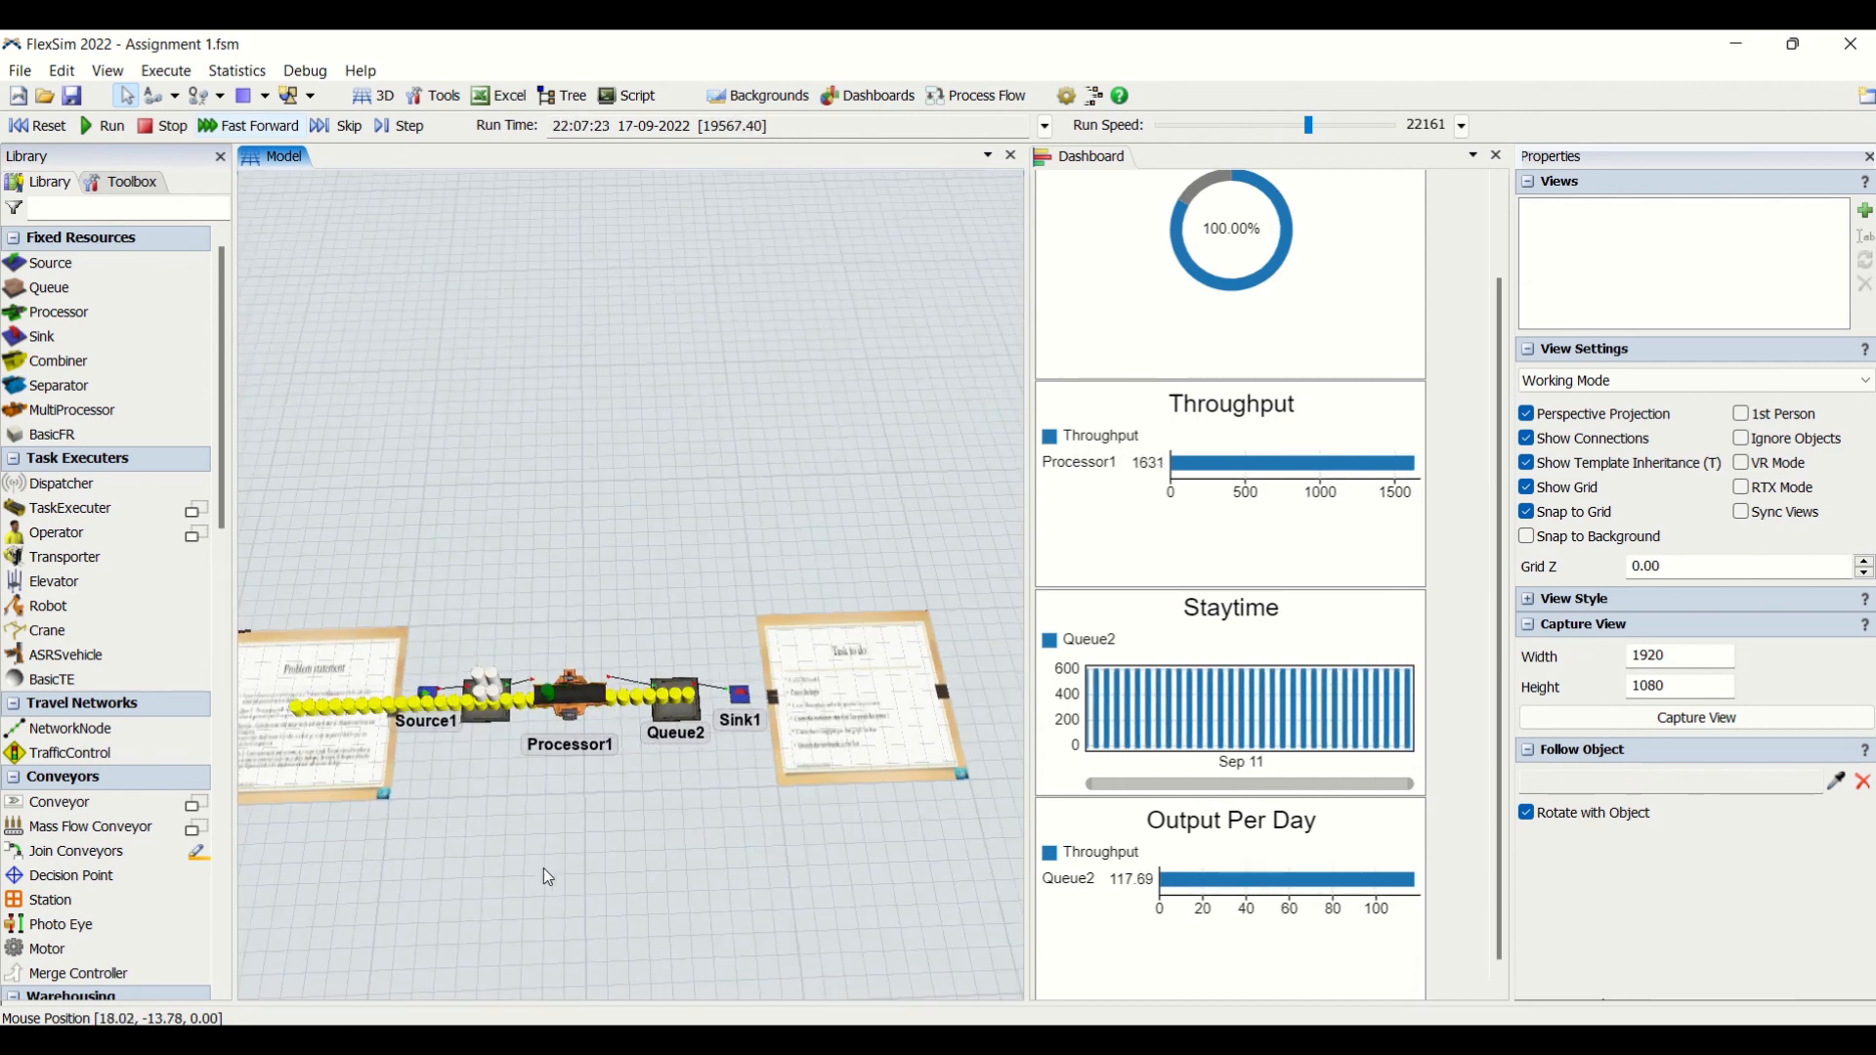
left_click_drag(543, 868, 606, 775)
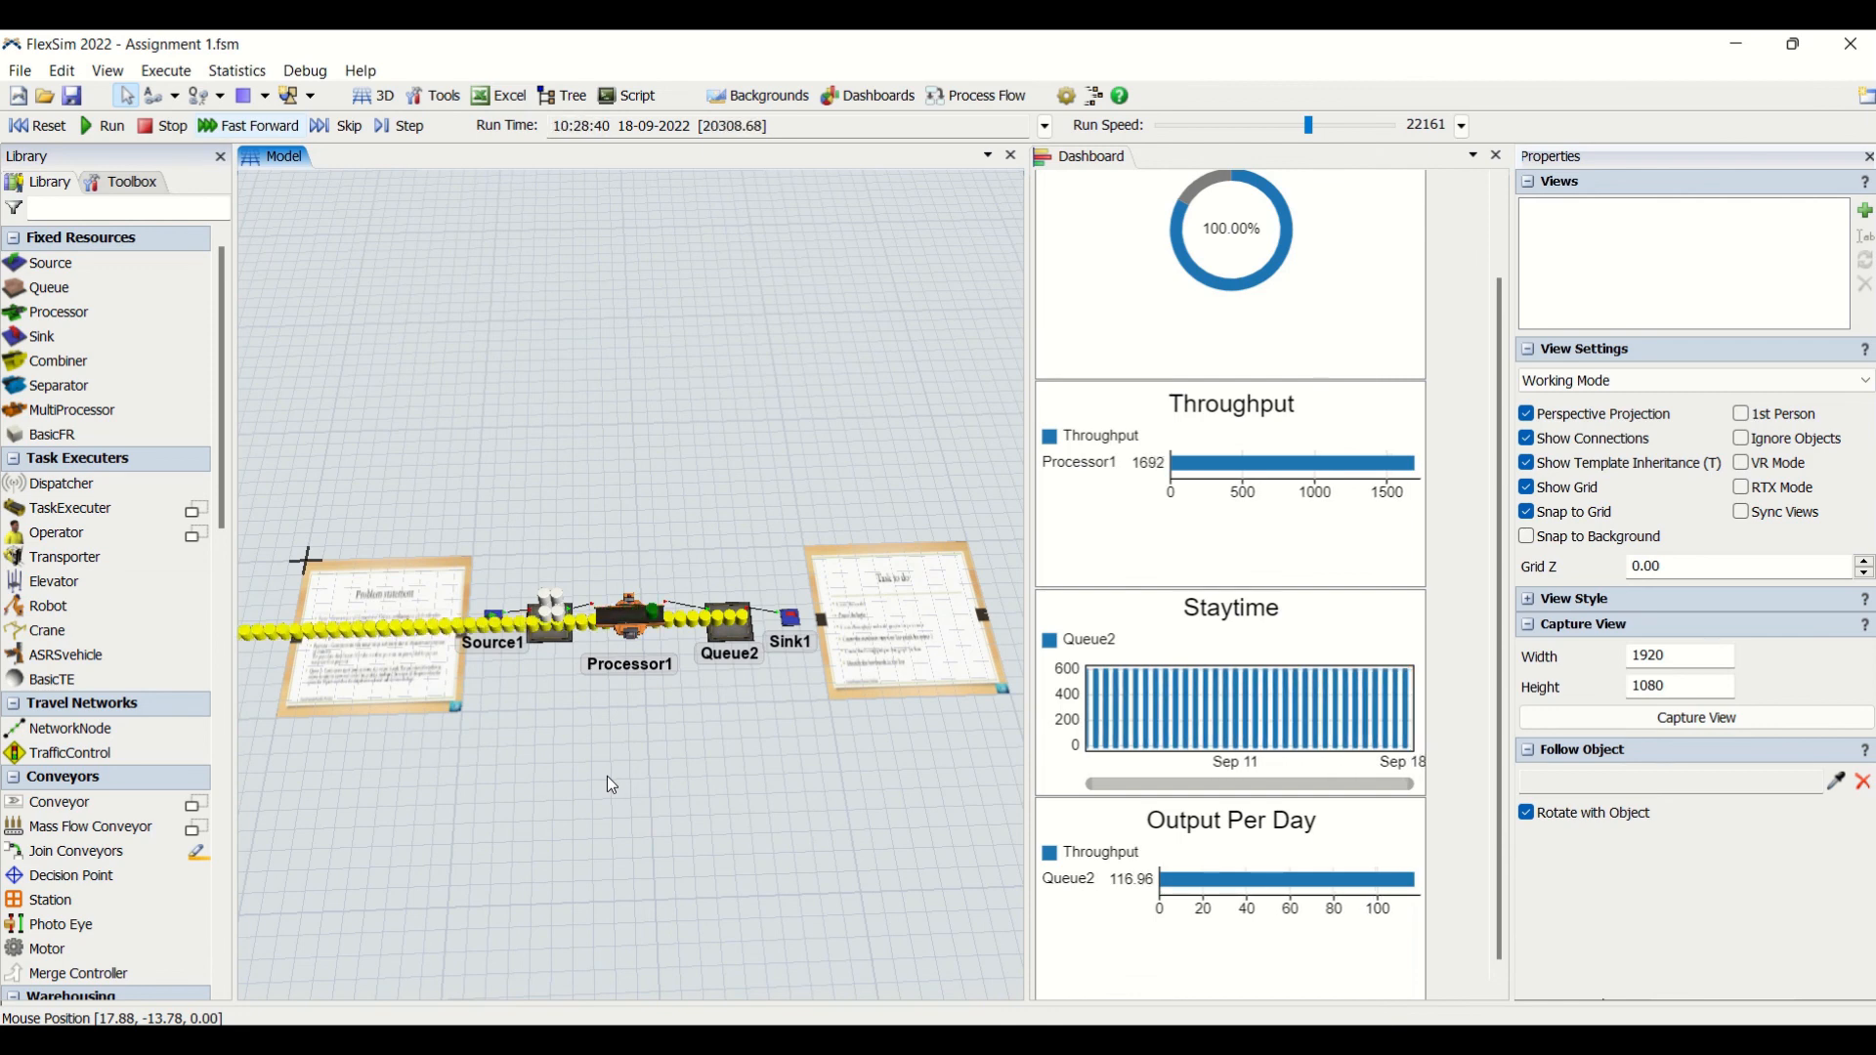